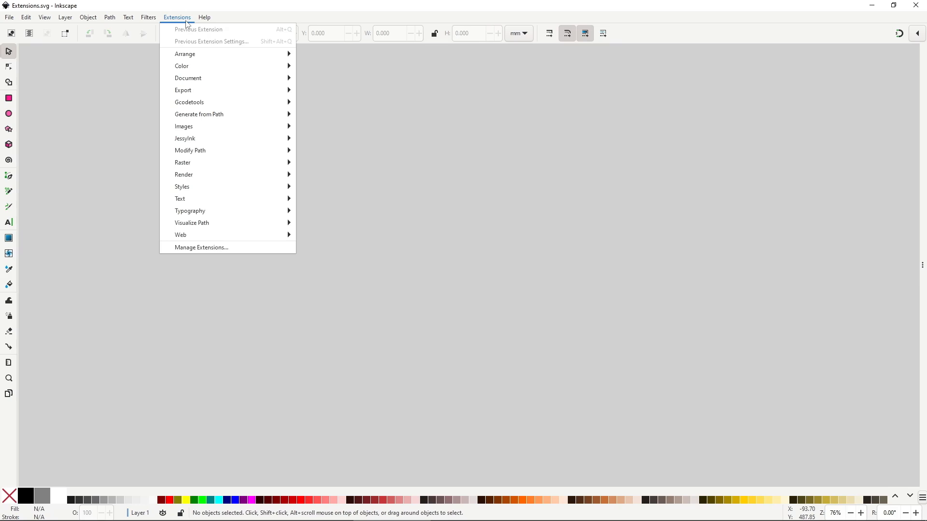
{"action": "mouse_move", "coordinate": [187, 55]}
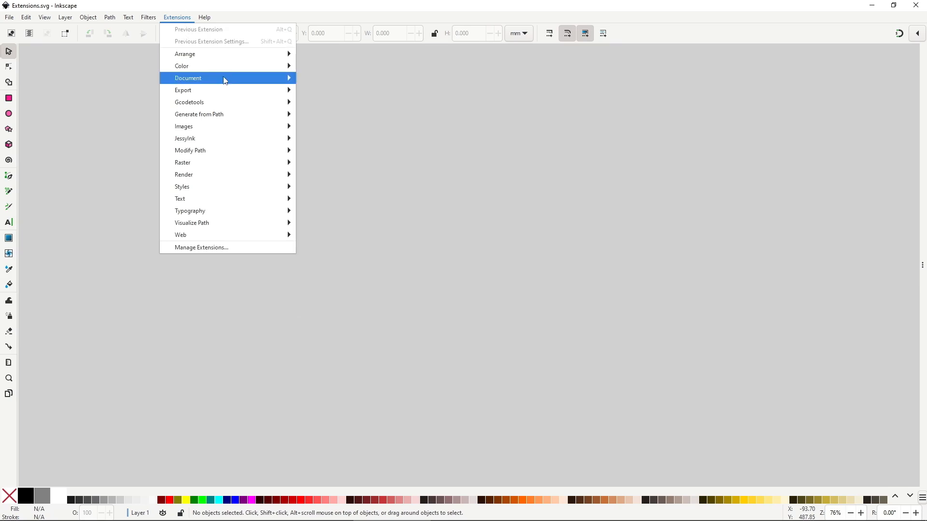
{"action": "mouse_move", "coordinate": [225, 82]}
{"action": "mouse_move", "coordinate": [228, 102]}
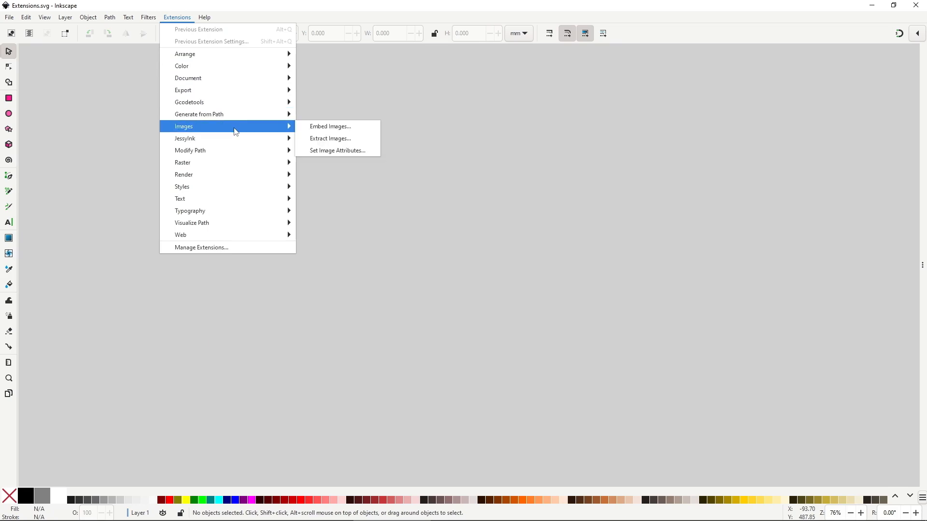
{"action": "mouse_move", "coordinate": [234, 151]}
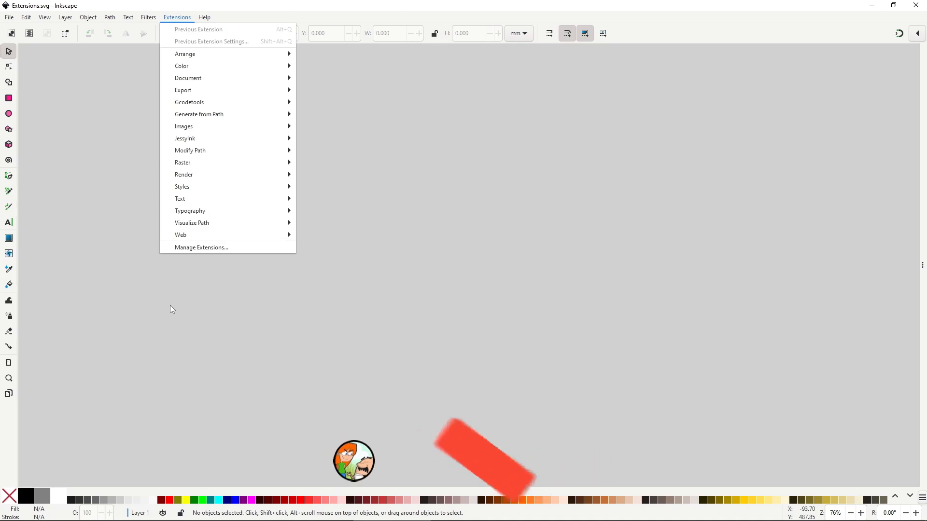
{"action": "left_click", "coordinate": [169, 305]}
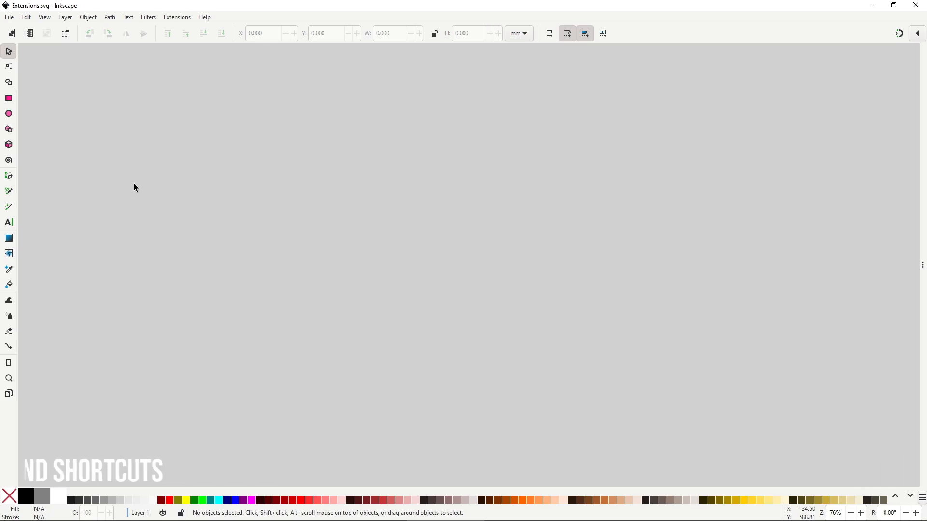
Install the Scientific Inkscape package through the extension manager
{"action": "left_click", "coordinate": [177, 18]}
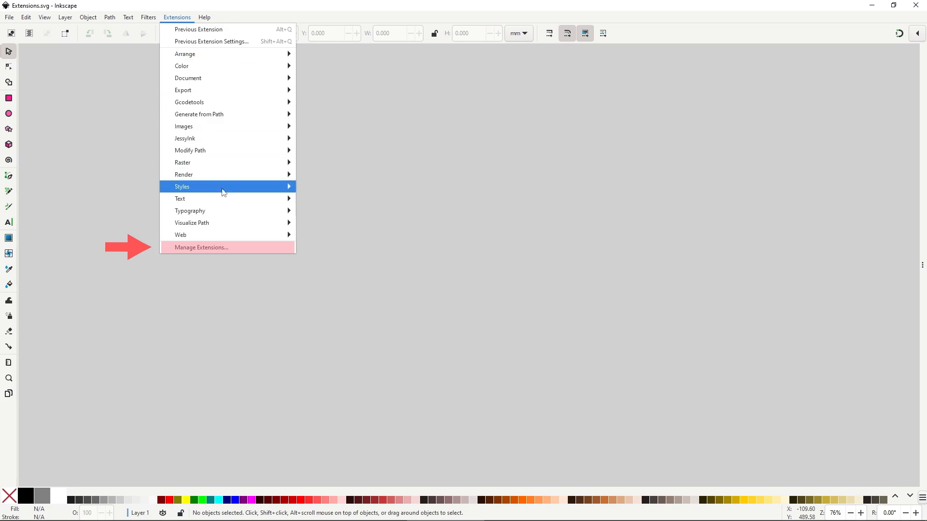
{"action": "left_click", "coordinate": [243, 246]}
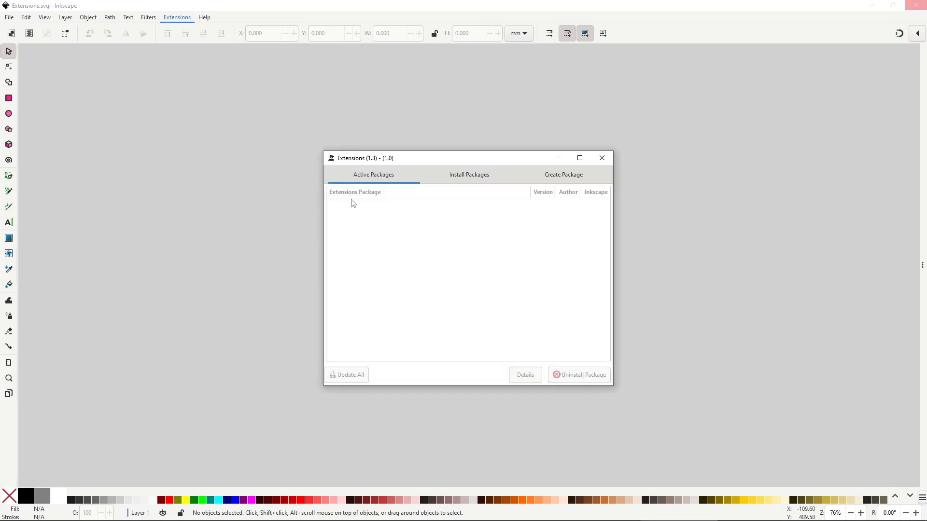
{"action": "left_click_drag", "start_coordinate": [422, 161], "coordinate": [427, 154]}
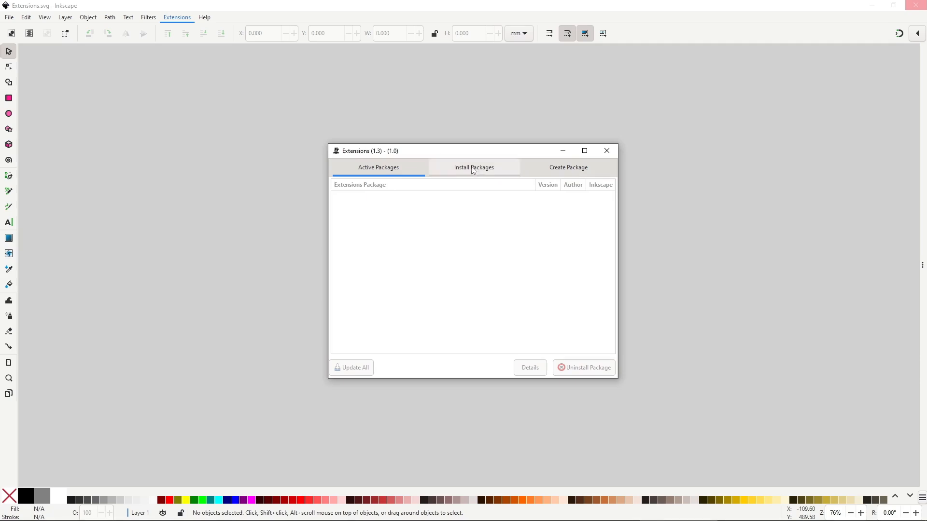
{"action": "left_click", "coordinate": [496, 173]}
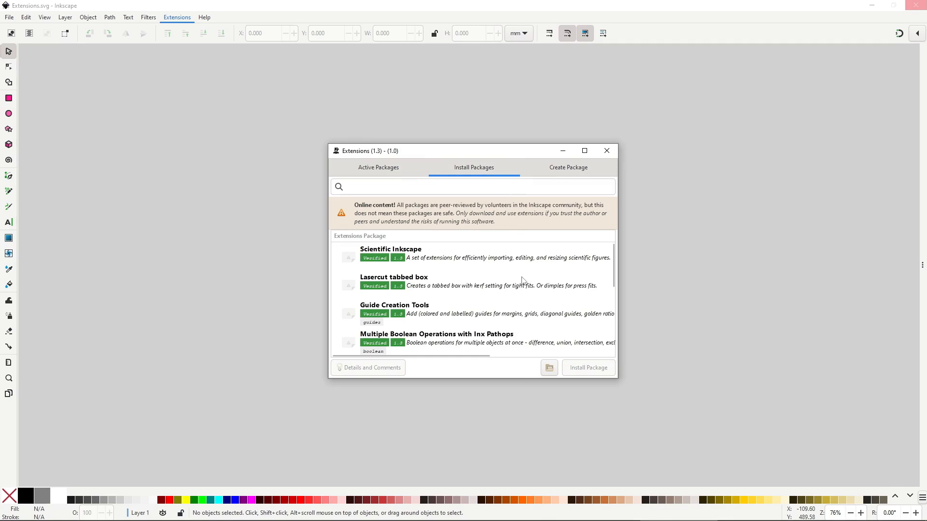
{"action": "left_click", "coordinate": [510, 262]}
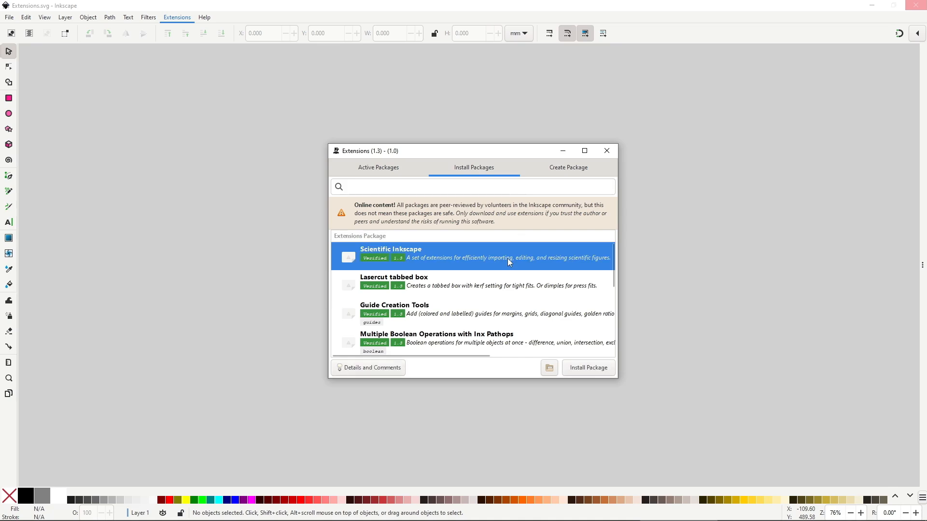
{"action": "left_click", "coordinate": [578, 369]}
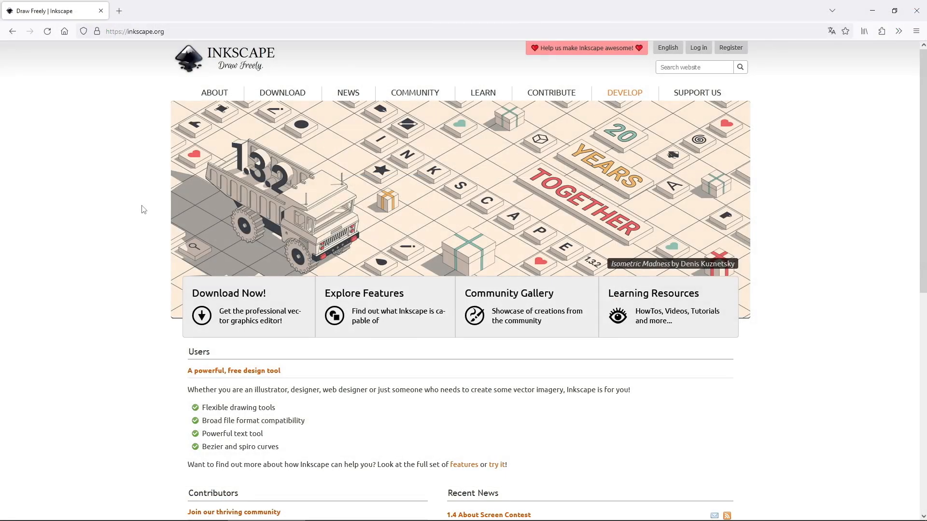
Switch to the browser, open the Extensions gallery on the Inkscape website and look through the listed extensions
{"action": "mouse_move", "coordinate": [280, 102]}
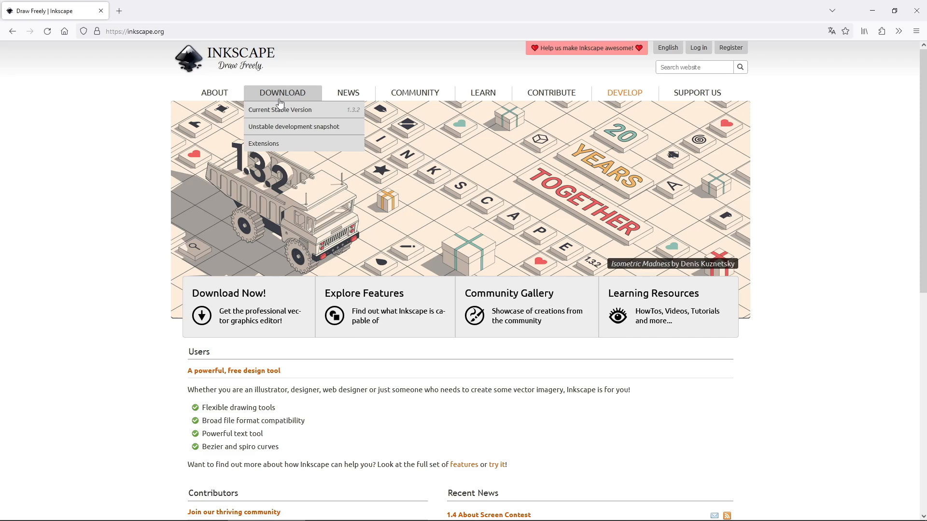
{"action": "left_click", "coordinate": [287, 147]}
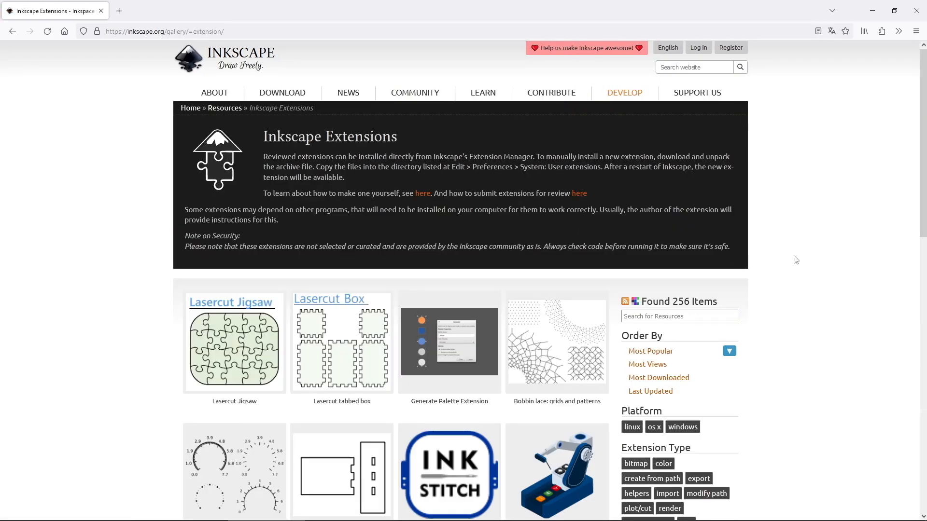
{"action": "scroll", "coordinate": [905, 218], "scroll_direction": "down", "scroll_amount": 5}
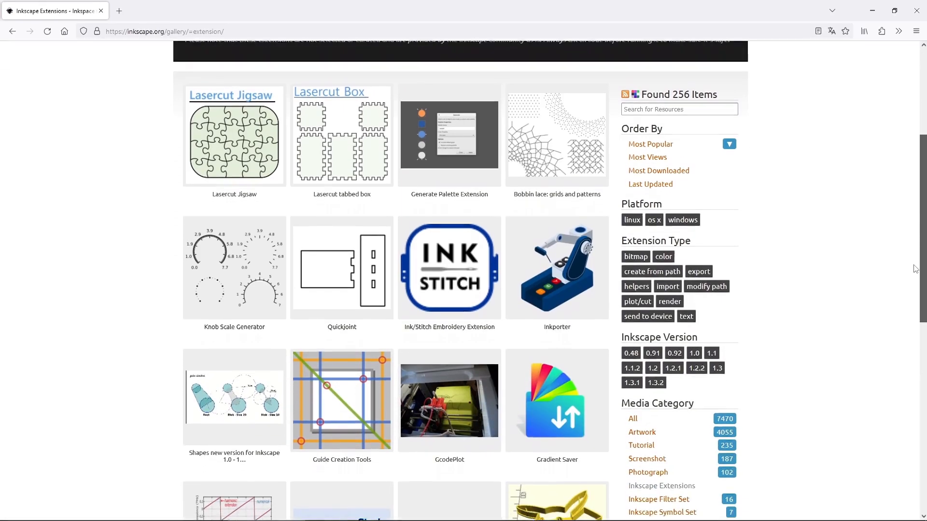
{"action": "scroll", "coordinate": [916, 269], "scroll_direction": "down", "scroll_amount": 5}
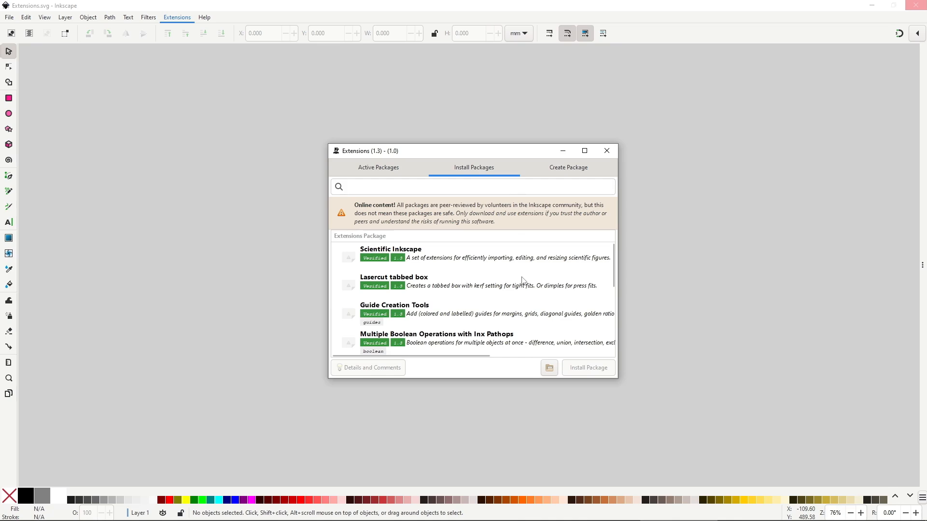
Switch back to Inkscape, open the keyboard shortcut preferences and examine the entries in the Extensions category
{"action": "left_click", "coordinate": [207, 276]}
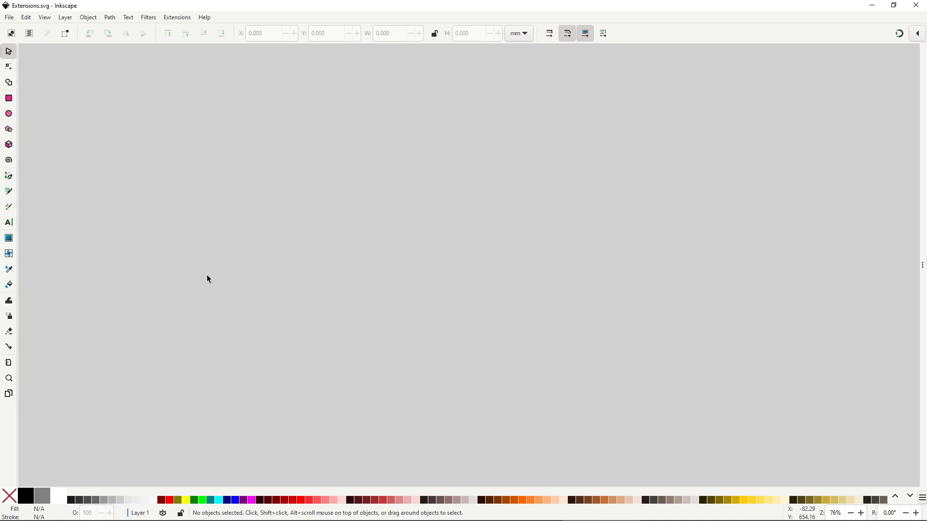
{"action": "left_click", "coordinate": [26, 17]}
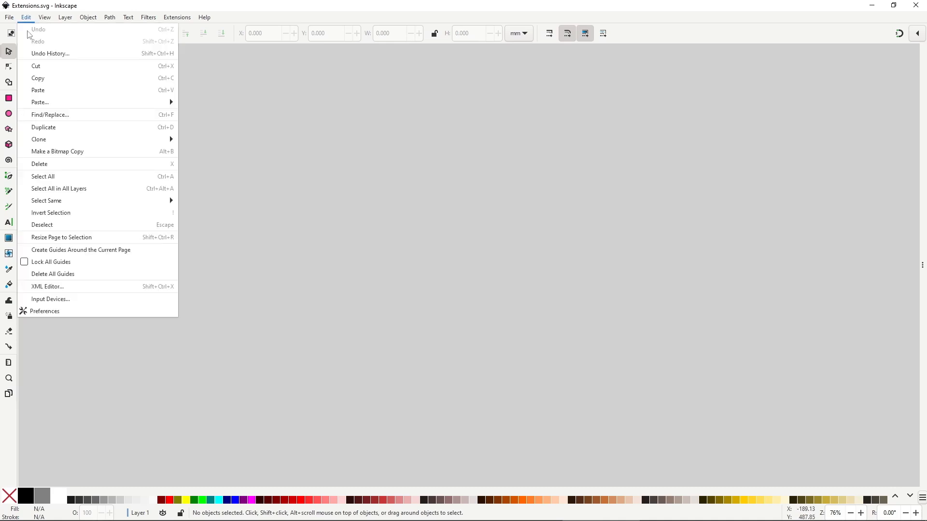
{"action": "left_click", "coordinate": [91, 311]}
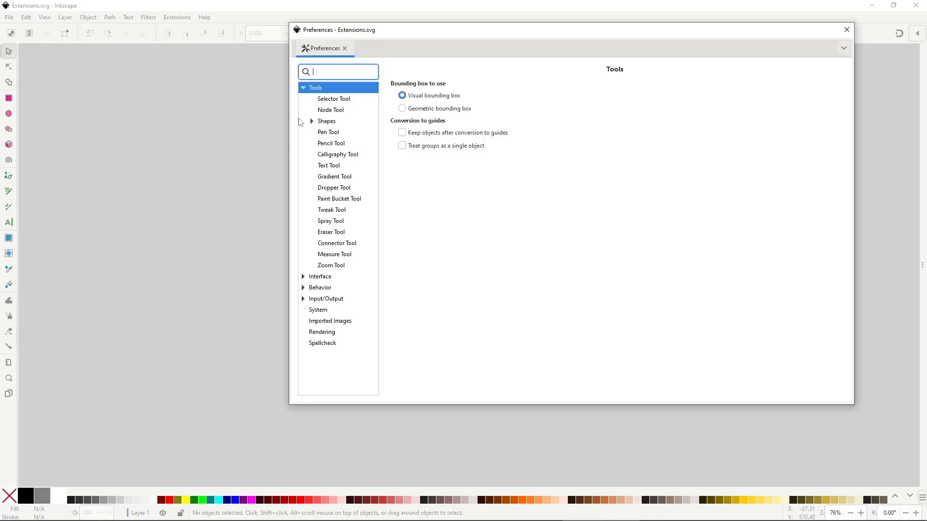
{"action": "left_click", "coordinate": [303, 99]}
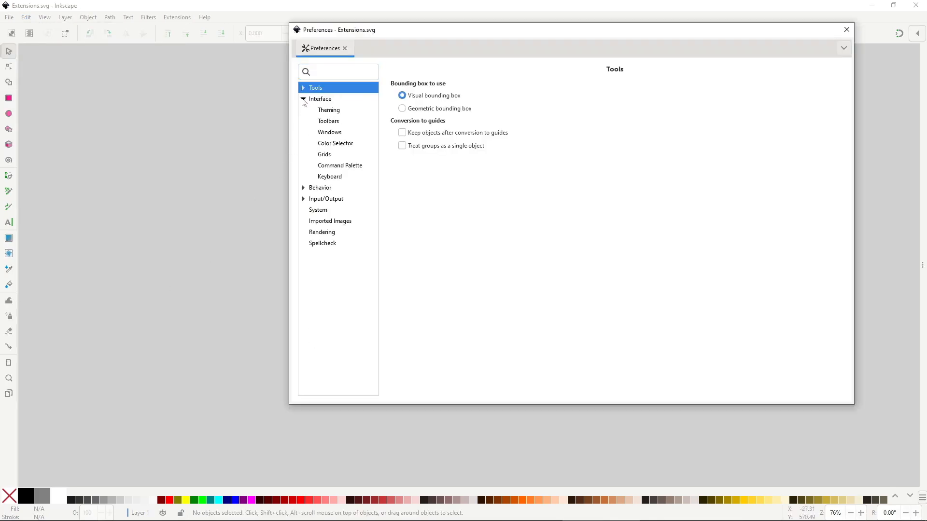
{"action": "left_click", "coordinate": [349, 178]}
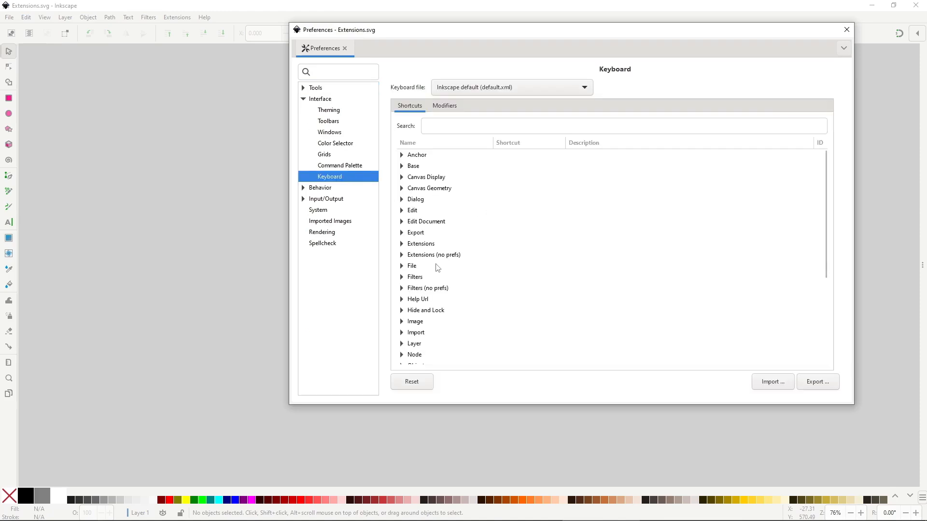
{"action": "left_click", "coordinate": [401, 244]}
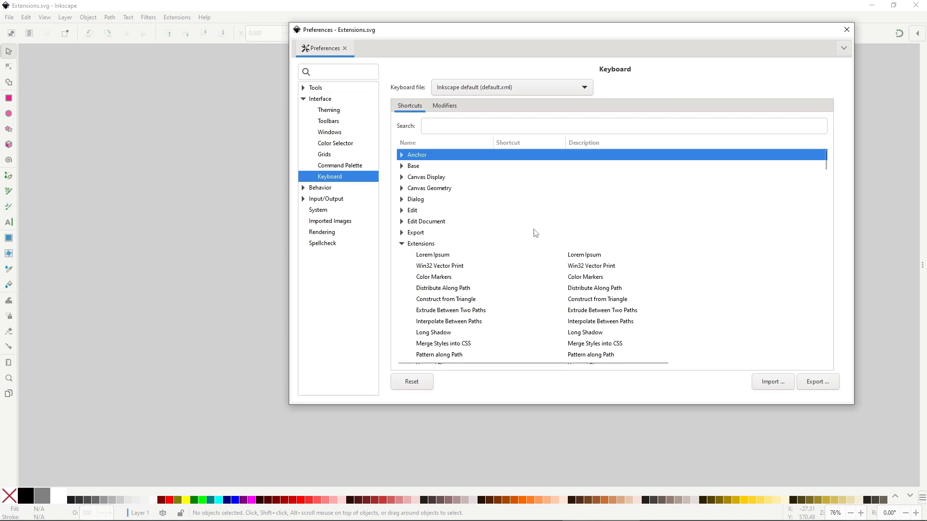
{"action": "scroll", "coordinate": [534, 232], "scroll_direction": "down", "scroll_amount": 8}
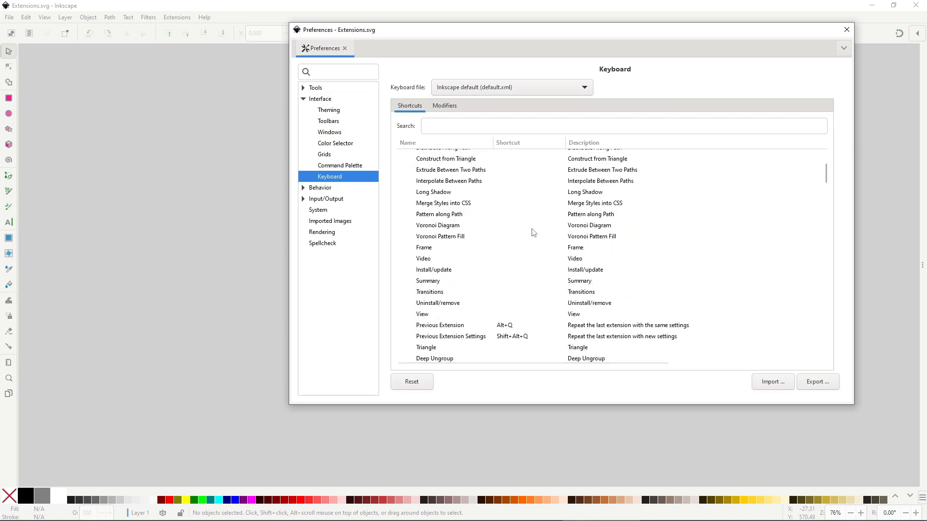
{"action": "scroll", "coordinate": [534, 233], "scroll_direction": "down", "scroll_amount": 4}
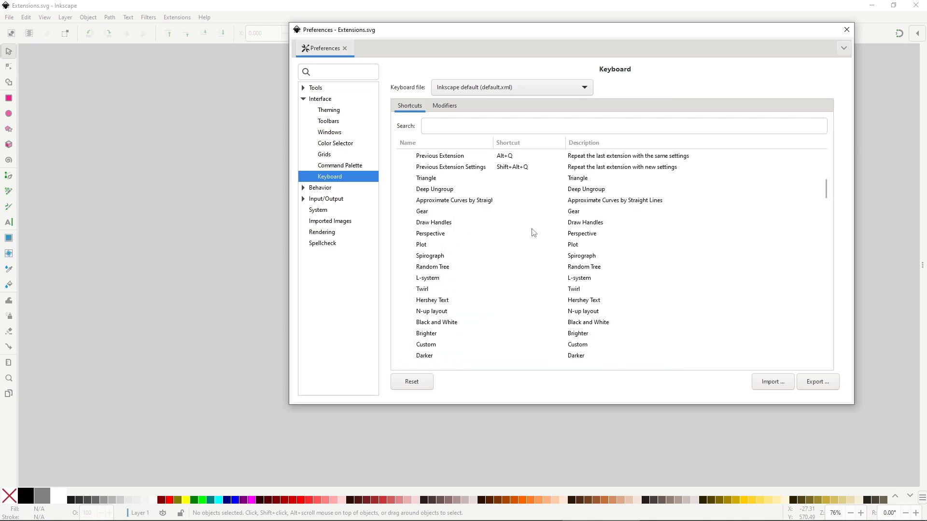
{"action": "scroll", "coordinate": [533, 232], "scroll_direction": "down", "scroll_amount": 4}
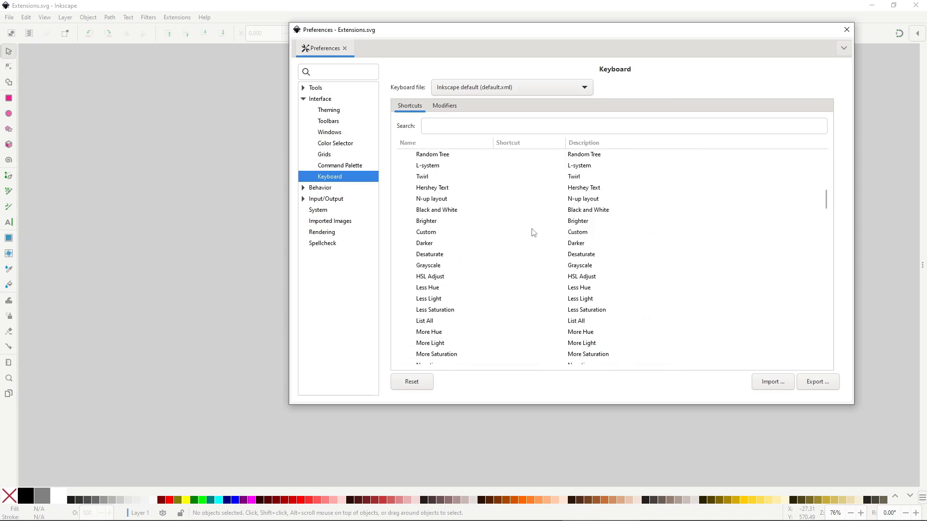
{"action": "scroll", "coordinate": [534, 233], "scroll_direction": "down", "scroll_amount": 9}
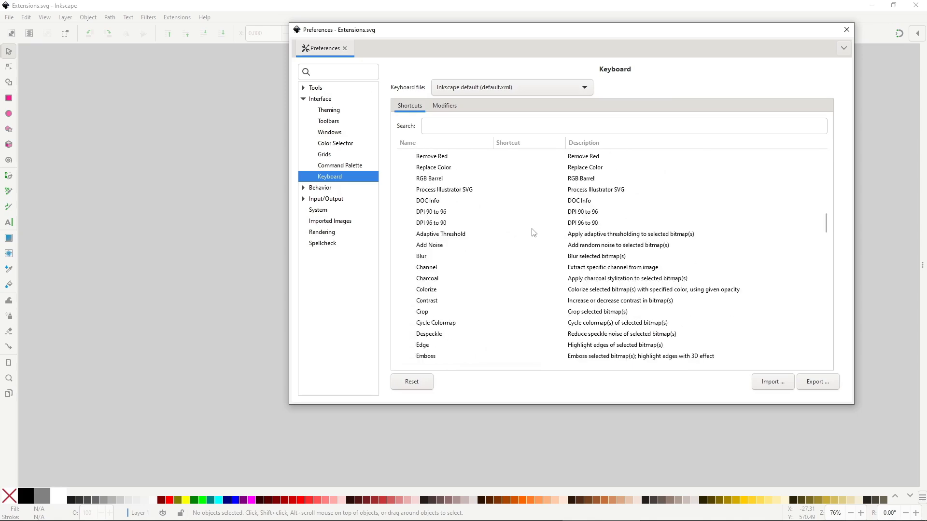
{"action": "scroll", "coordinate": [534, 233], "scroll_direction": "down", "scroll_amount": 7}
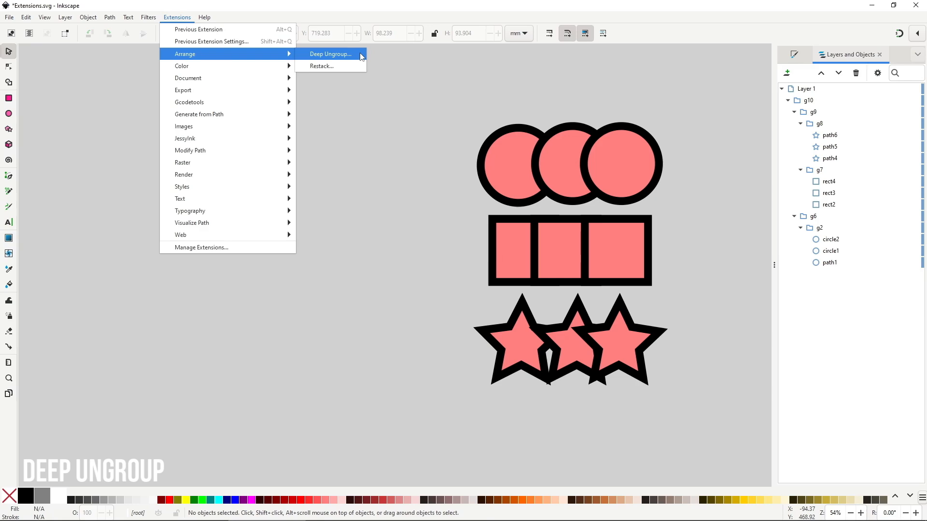
Deep Ungroup the nested group of circles, rectangles and stars with starting depth 0, stopping depth 65535 and depth to keep 0
{"action": "left_click", "coordinate": [360, 55]}
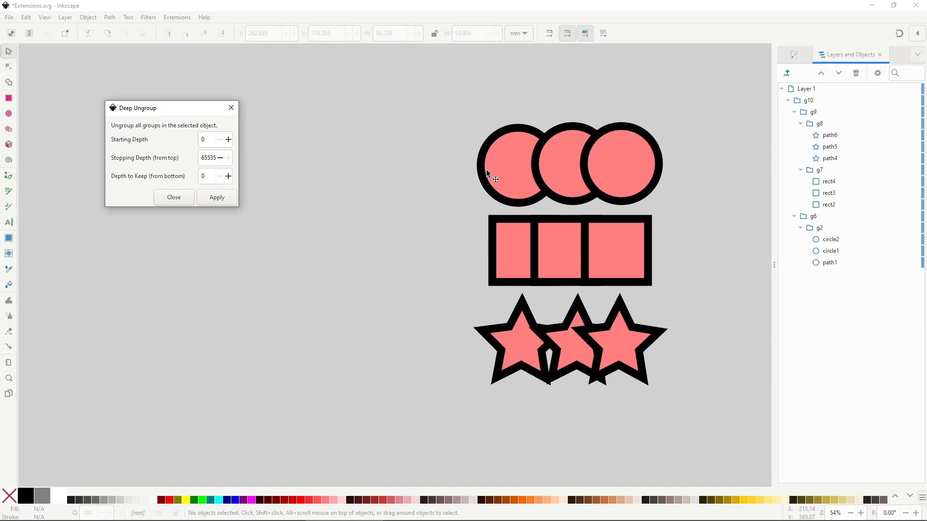
{"action": "left_click", "coordinate": [499, 173]}
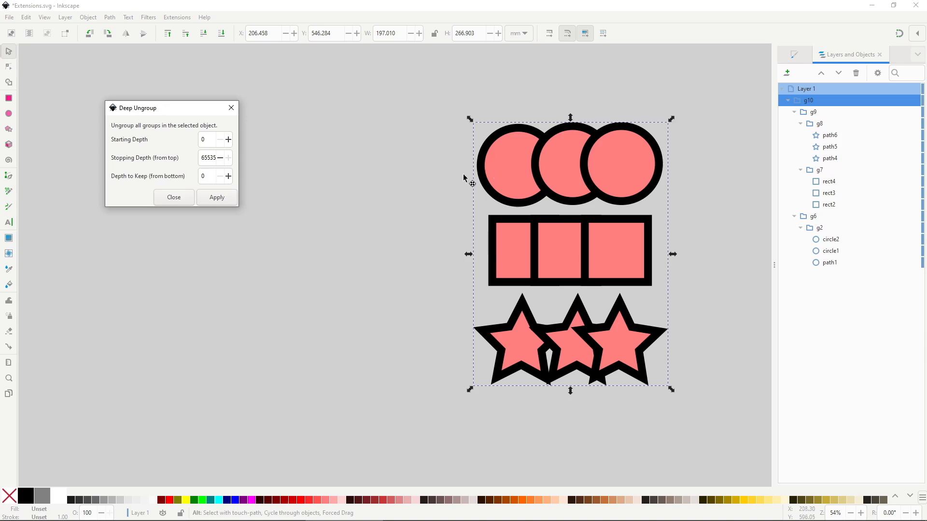
{"action": "left_click", "coordinate": [226, 201]}
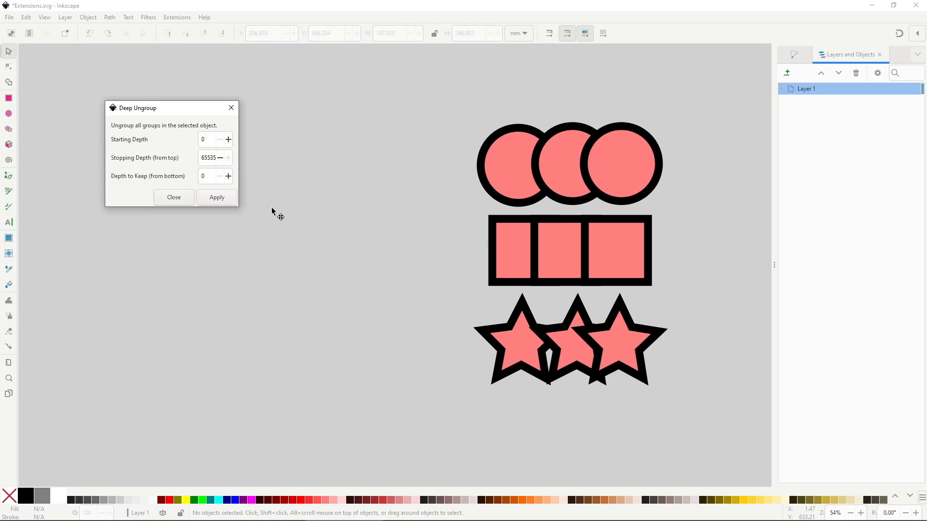
{"action": "left_click", "coordinate": [782, 90]}
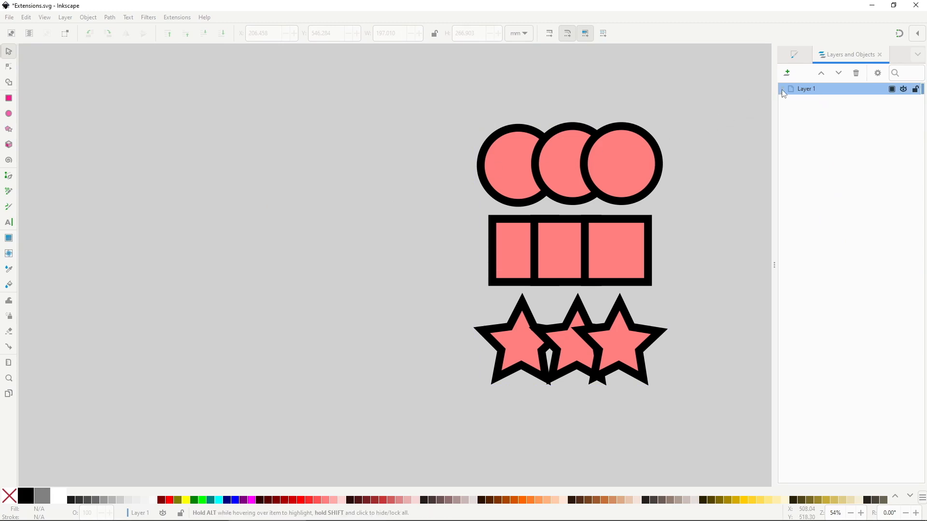
{"action": "left_click", "coordinate": [782, 89]}
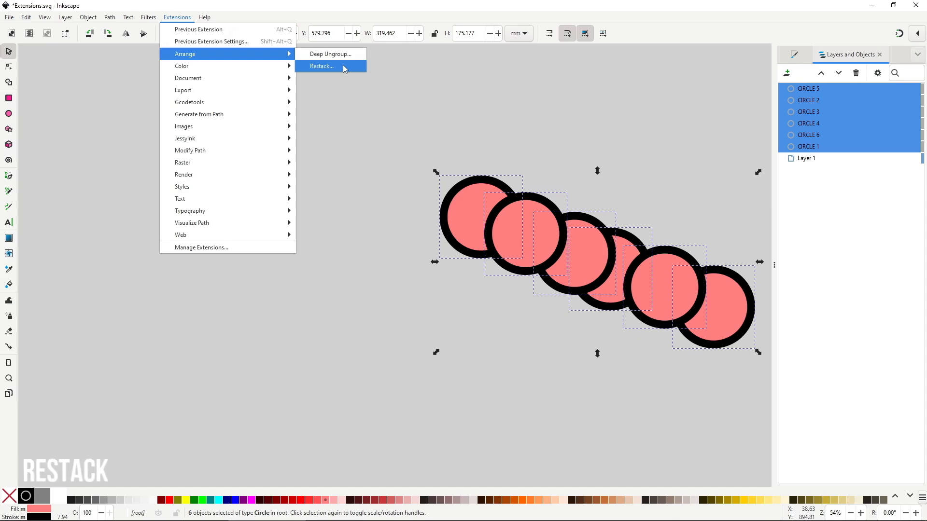
Set Restack to work by position on the selected circles, with live preview on and the direction Right to Left (180)
{"action": "left_click", "coordinate": [343, 65]}
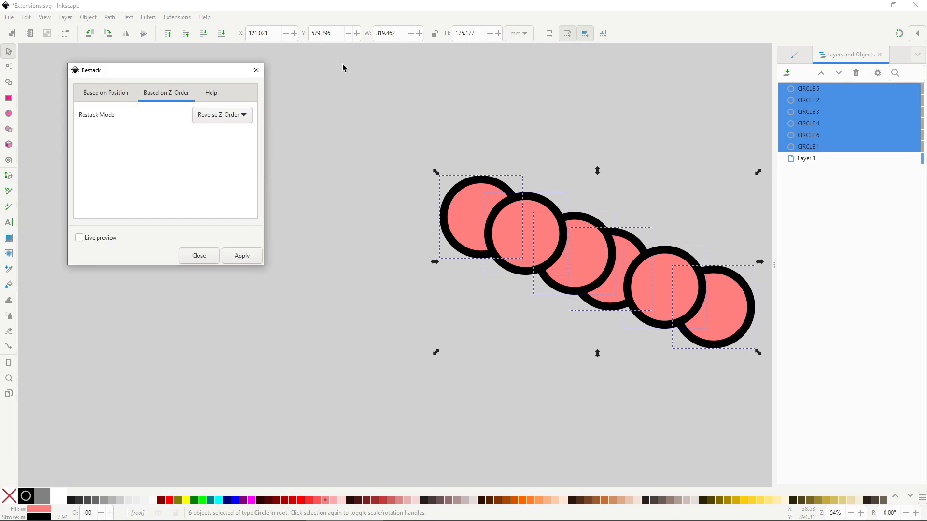
{"action": "left_click", "coordinate": [105, 92]}
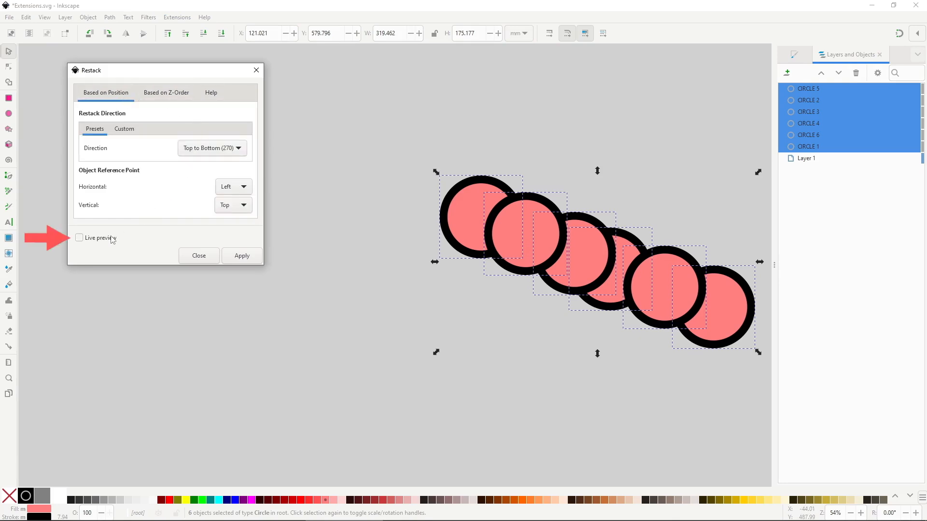
{"action": "key", "text": "space"}
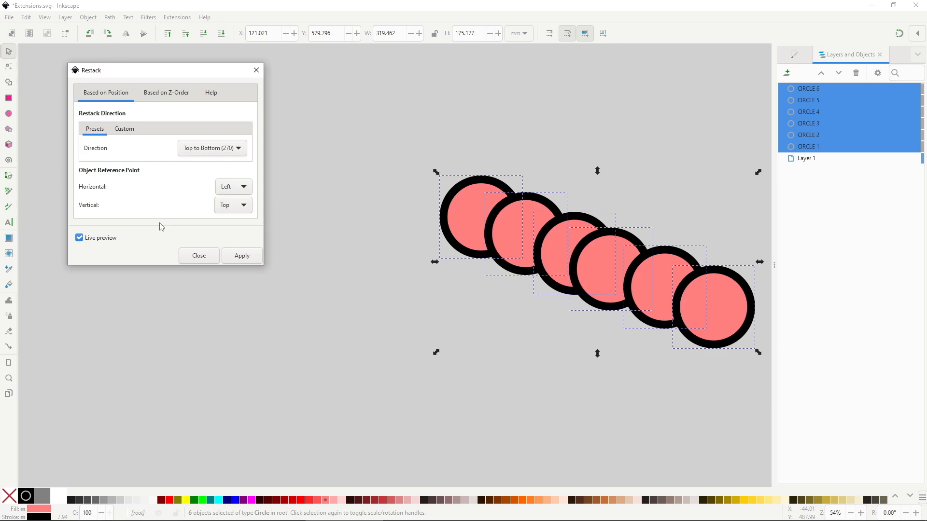
{"action": "left_click", "coordinate": [239, 149]}
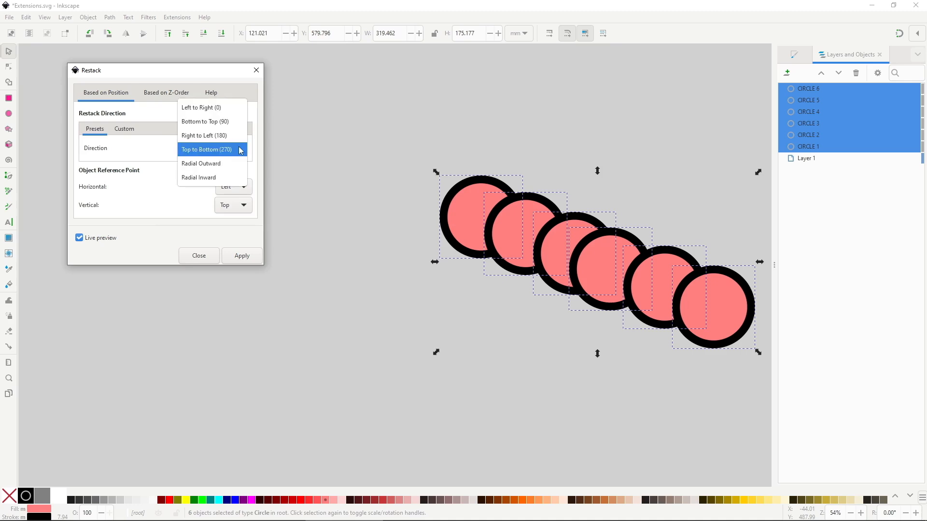
{"action": "left_click", "coordinate": [239, 135]}
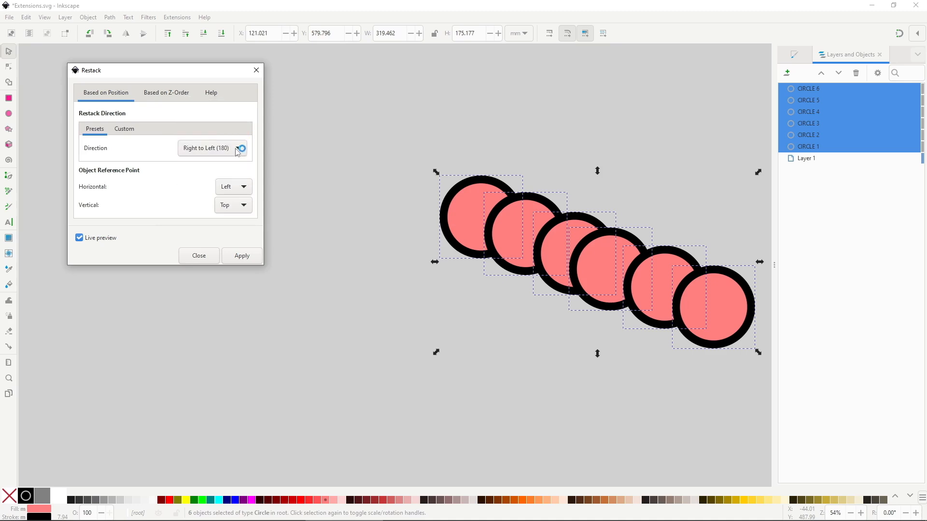
Change the Restack direction preset for the selected circles to Bottom to Top (90), followed by Top to Bottom (270)
{"action": "left_click", "coordinate": [237, 153]}
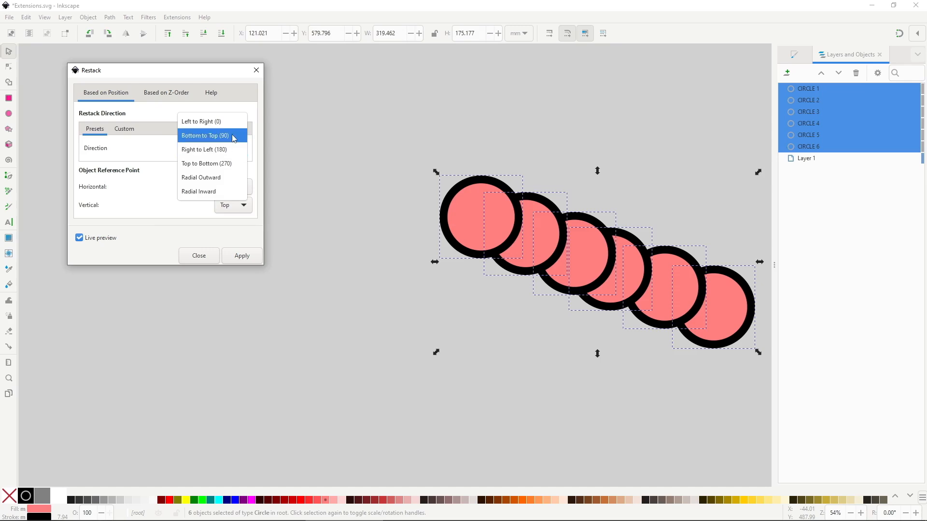
{"action": "left_click", "coordinate": [239, 136]}
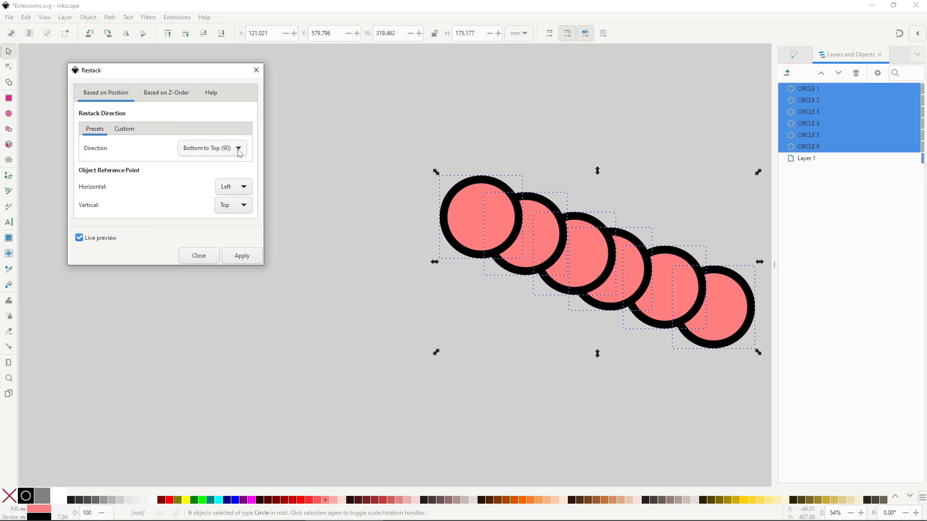
{"action": "left_click", "coordinate": [240, 154]}
{"action": "left_click", "coordinate": [233, 178]}
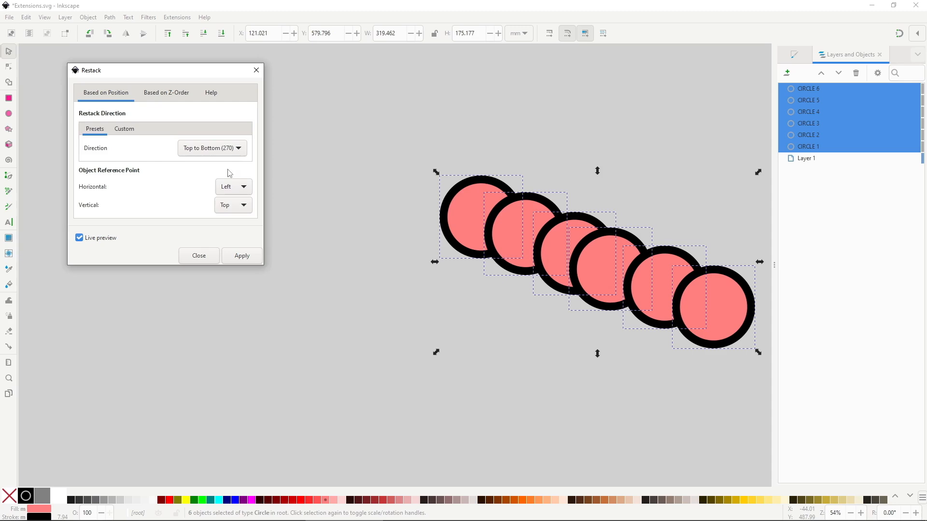
Restack the circles based on Z-order with the Reverse Z-Order mode, turning live preview off and on again to refresh it
{"action": "left_click", "coordinate": [177, 95]}
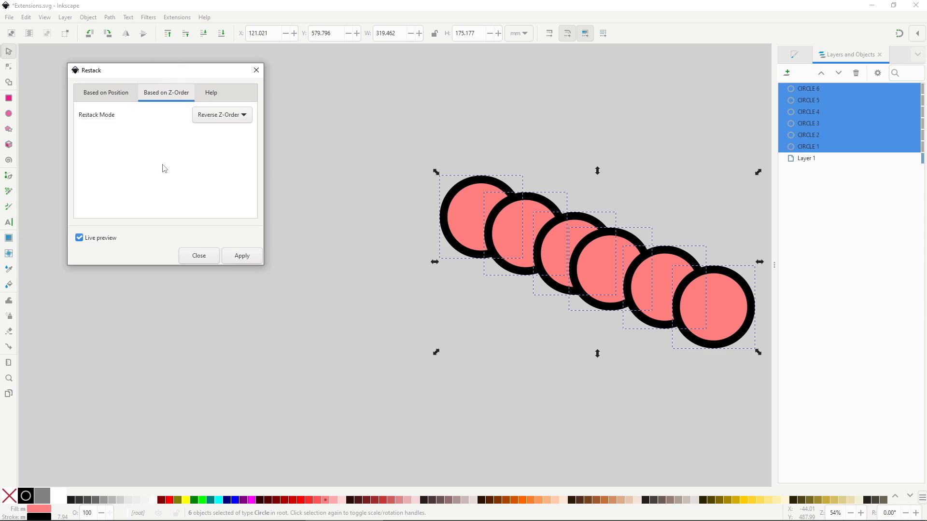
{"action": "left_click", "coordinate": [238, 121]}
{"action": "left_click", "coordinate": [238, 121]}
{"action": "left_click", "coordinate": [112, 241]}
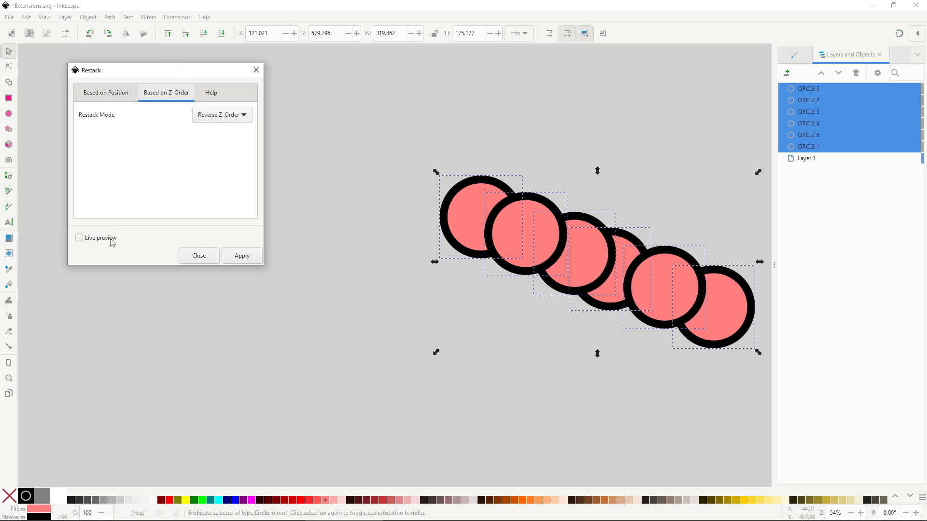
{"action": "left_click", "coordinate": [112, 241]}
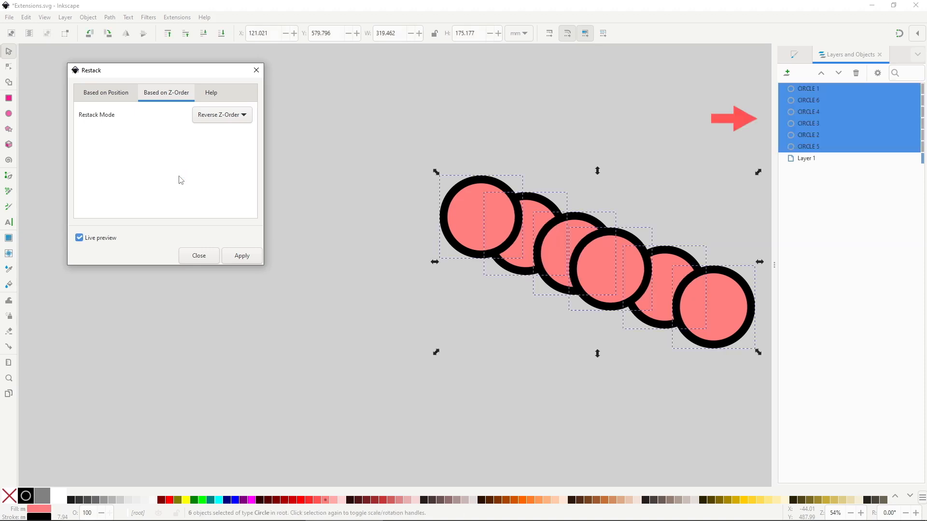
Set the restack mode to Shuffle Z-Order for the selected circles
{"action": "left_click", "coordinate": [232, 118]}
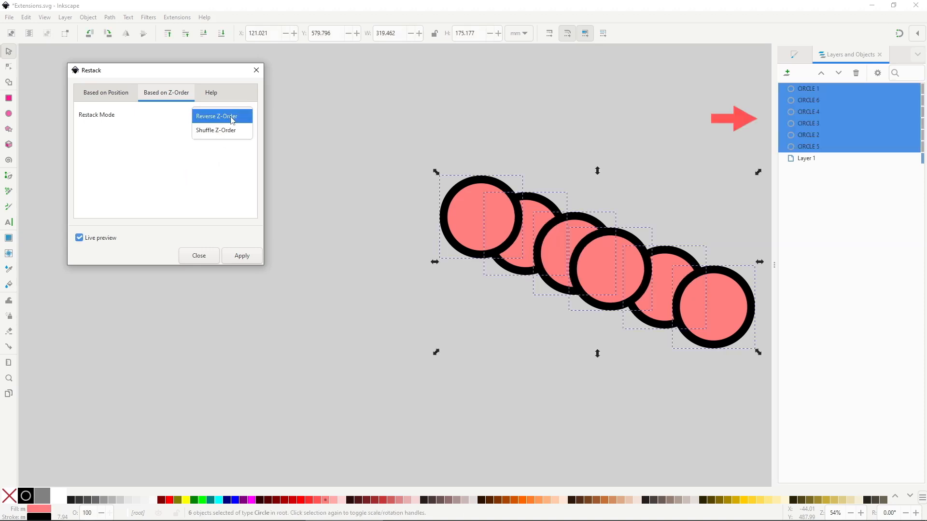
{"action": "left_click", "coordinate": [234, 130]}
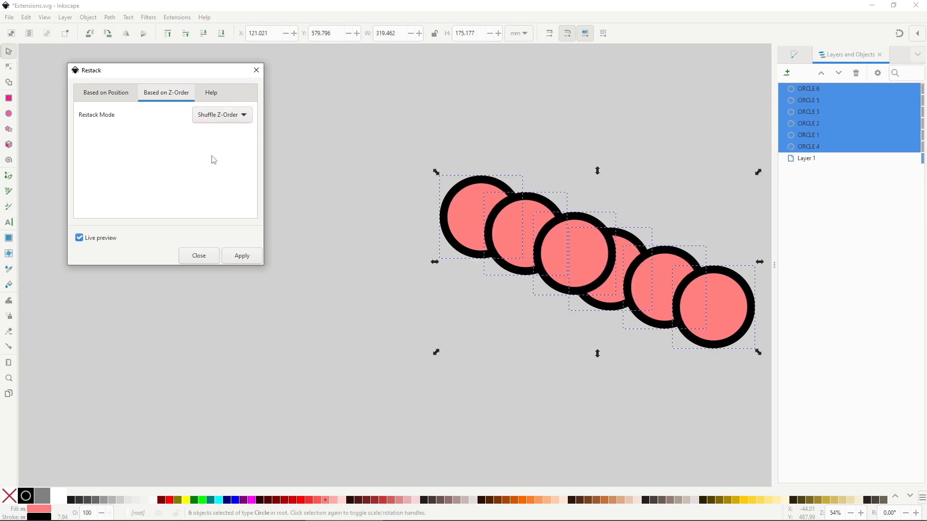
{"action": "left_click", "coordinate": [221, 119]}
{"action": "left_click", "coordinate": [220, 120]}
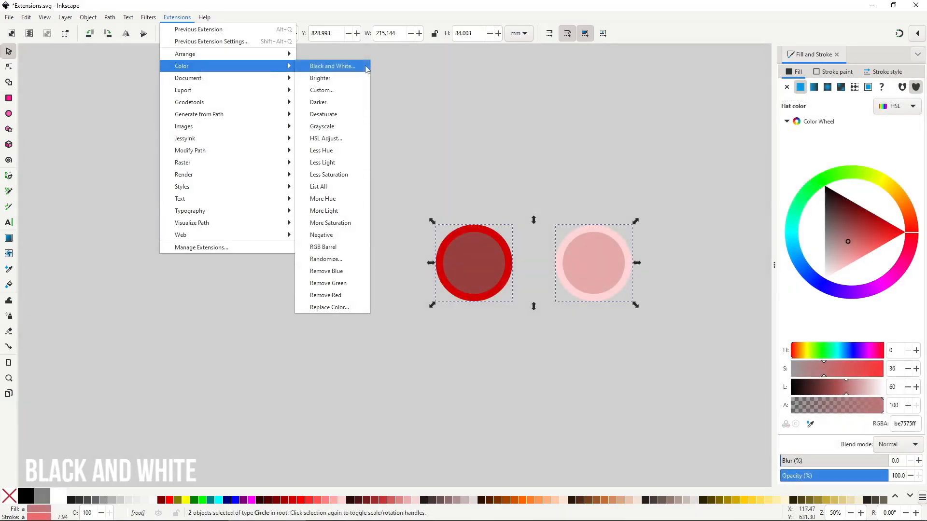
Run the Black and White color extension on the two reddish circles with live preview on and a threshold of 1
{"action": "left_click", "coordinate": [333, 66]}
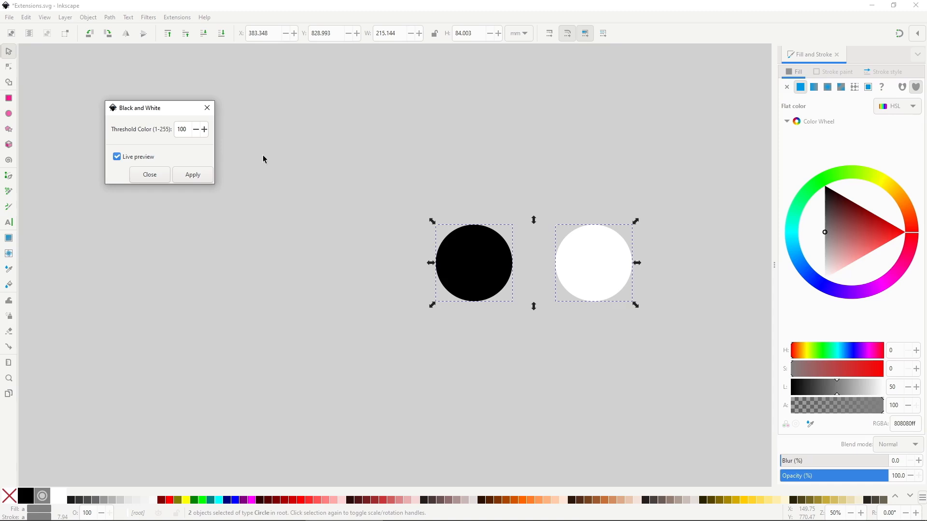
{"action": "double_click", "coordinate": [182, 129]}
{"action": "type", "text": "1"}
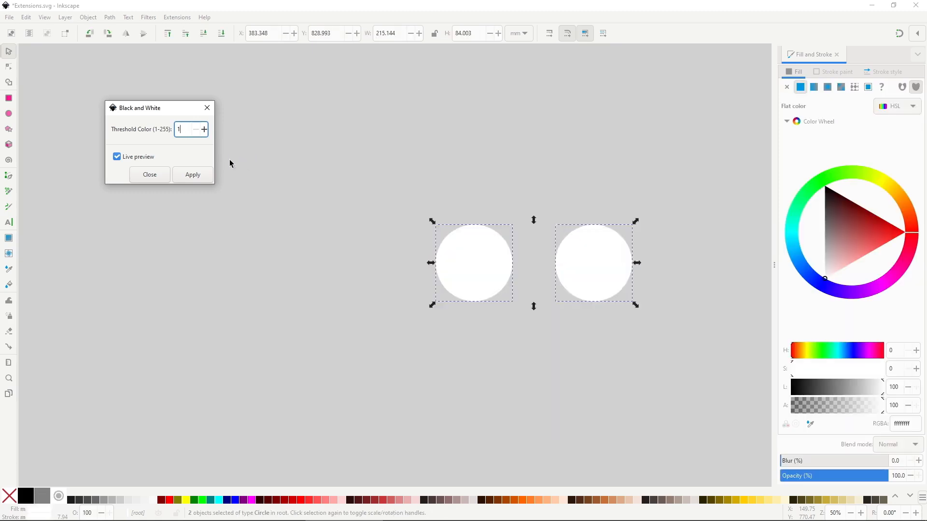
Preview the black and white conversion at a threshold of 250, and return the threshold to 100
{"action": "key", "text": "BackSpace"}
{"action": "type", "text": "250"}
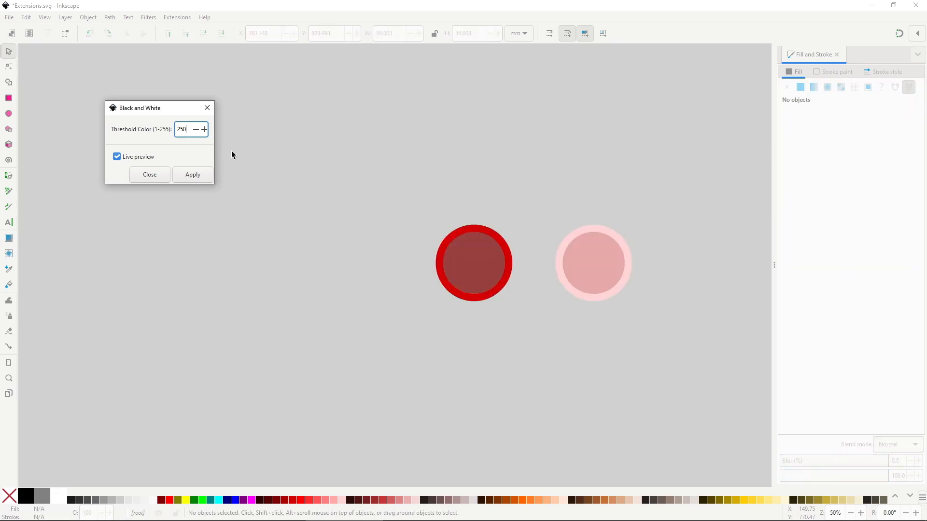
{"action": "key", "text": "shift+Left"}
{"action": "key", "text": "shift+Left"}
{"action": "key", "text": "shift+Left"}
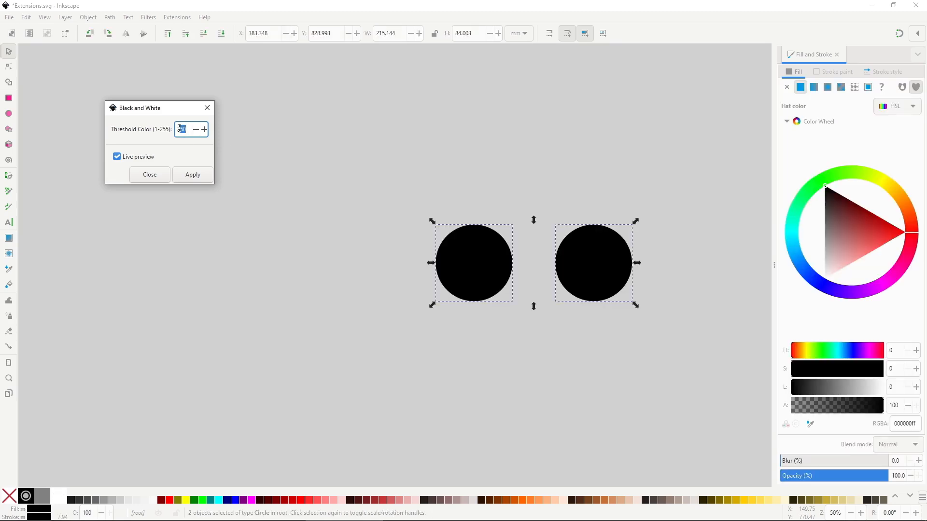
{"action": "type", "text": "100"}
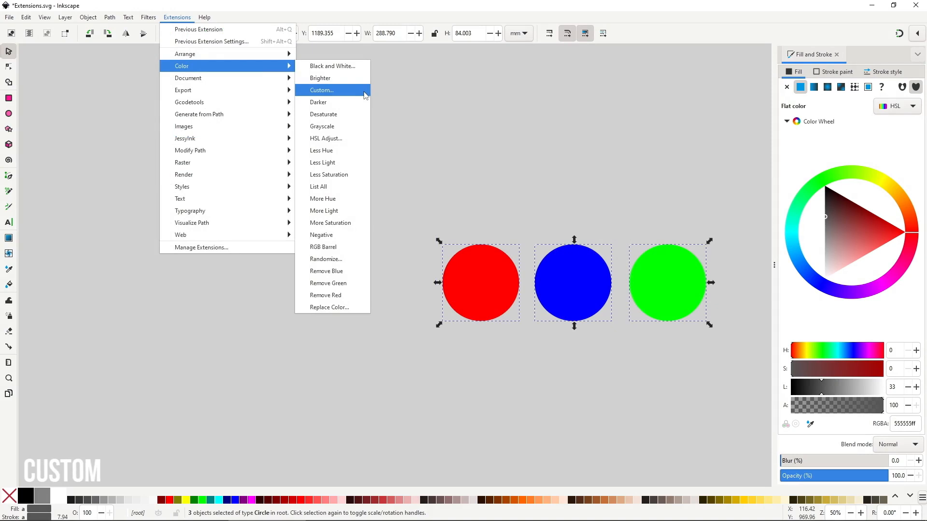
Run the Custom color extension on the three circles with live preview, using red function r*0.5, green function g-r and blue function b-1
{"action": "left_click", "coordinate": [364, 92]}
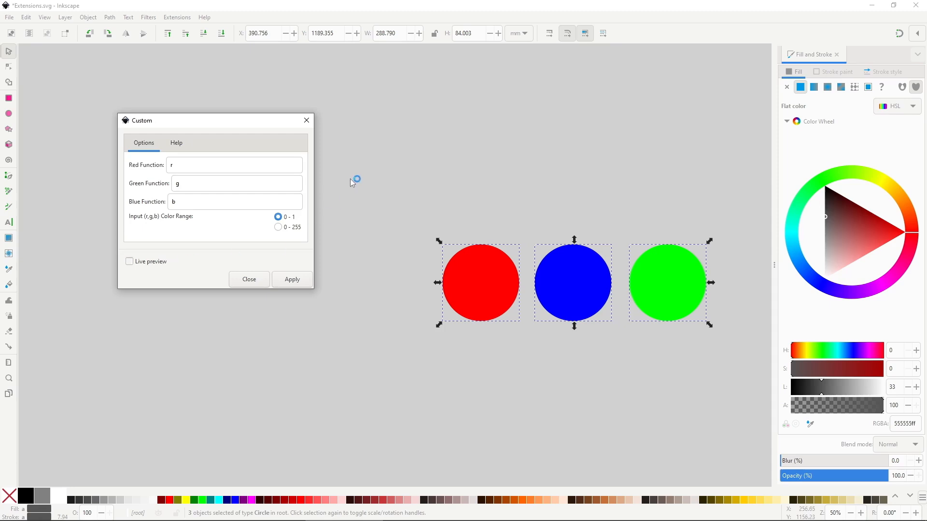
{"action": "left_click", "coordinate": [246, 165]}
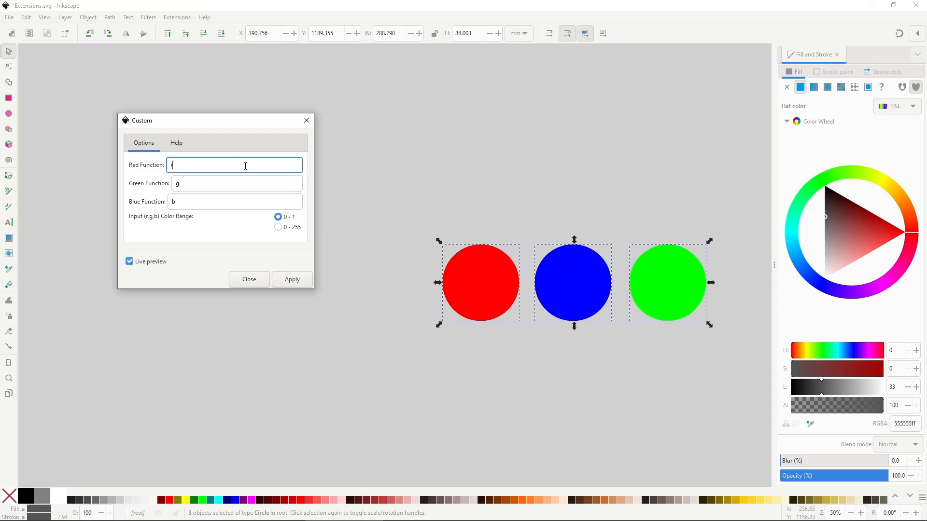
{"action": "type", "text": "*0.5"}
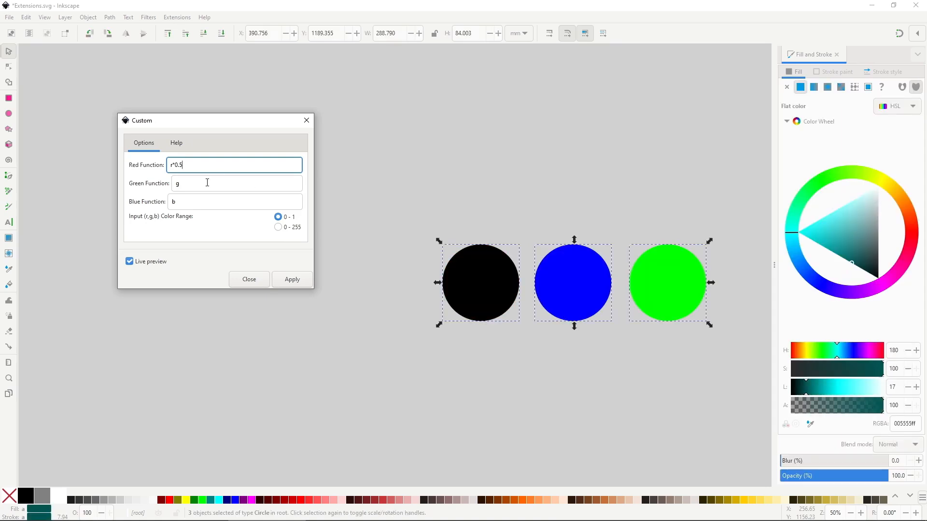
{"action": "key", "text": "Tab"}
{"action": "type", "text": "-r"}
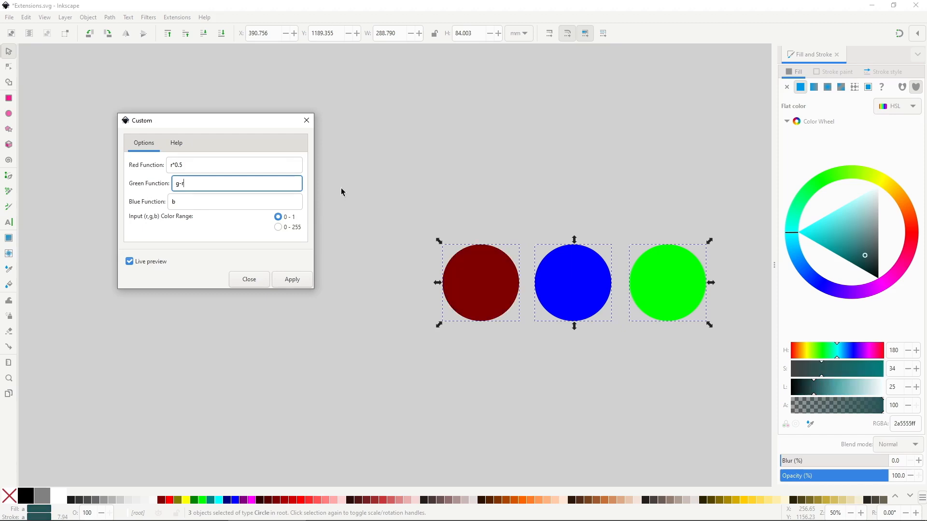
{"action": "left_click", "coordinate": [246, 205]}
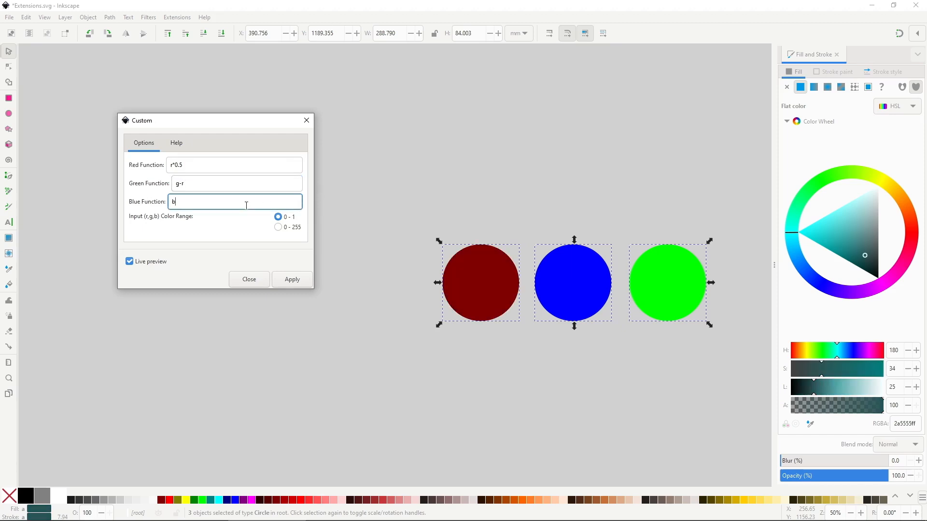
{"action": "type", "text": "-1"}
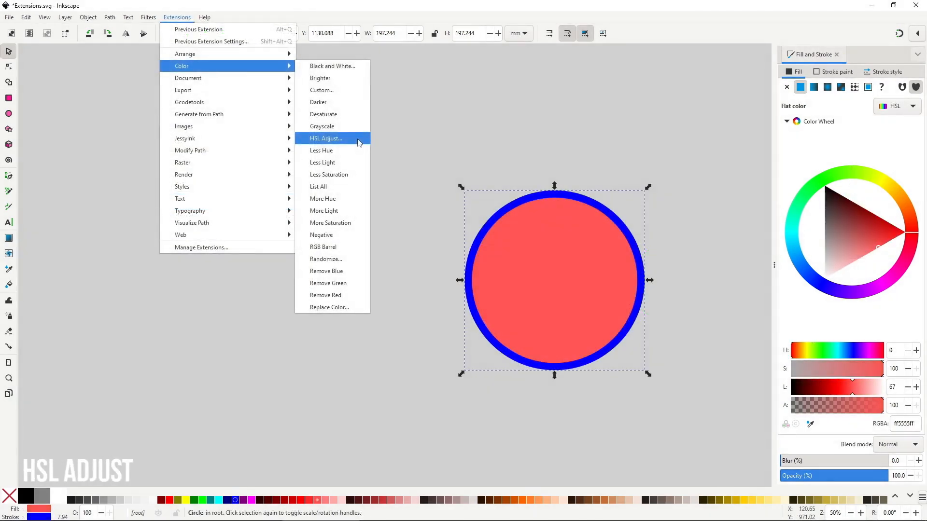
Run HSL Adjust on the red circle with live preview on, hue 3° and saturation first -52%, finally 45%
{"action": "left_click", "coordinate": [358, 142]}
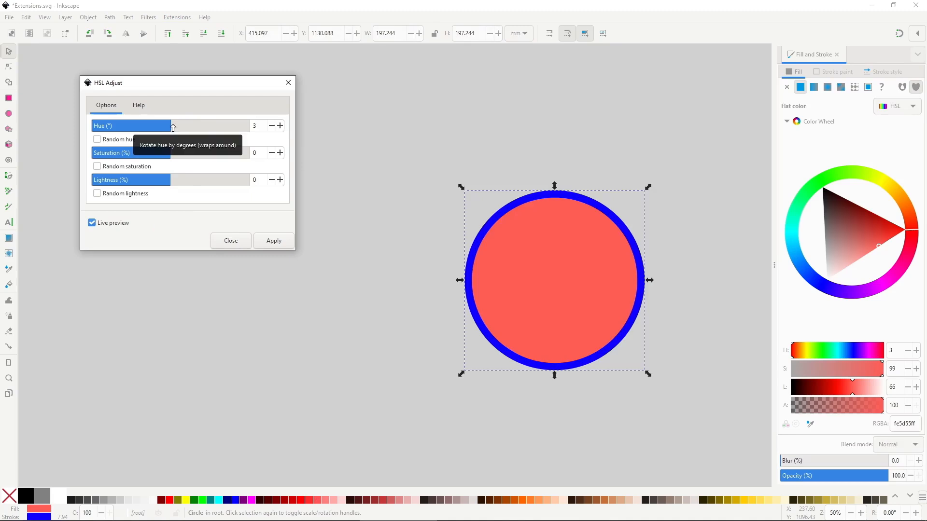
{"action": "left_click", "coordinate": [129, 153]}
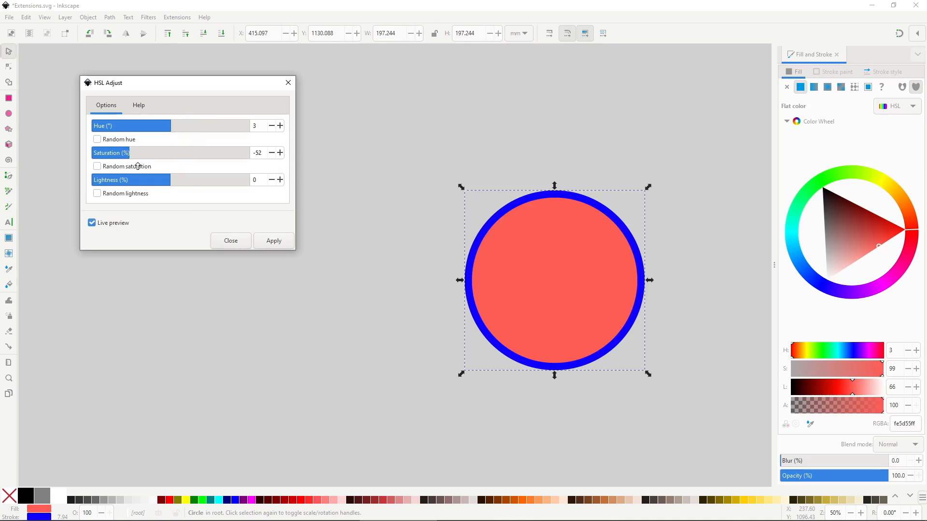
{"action": "left_click", "coordinate": [206, 157]}
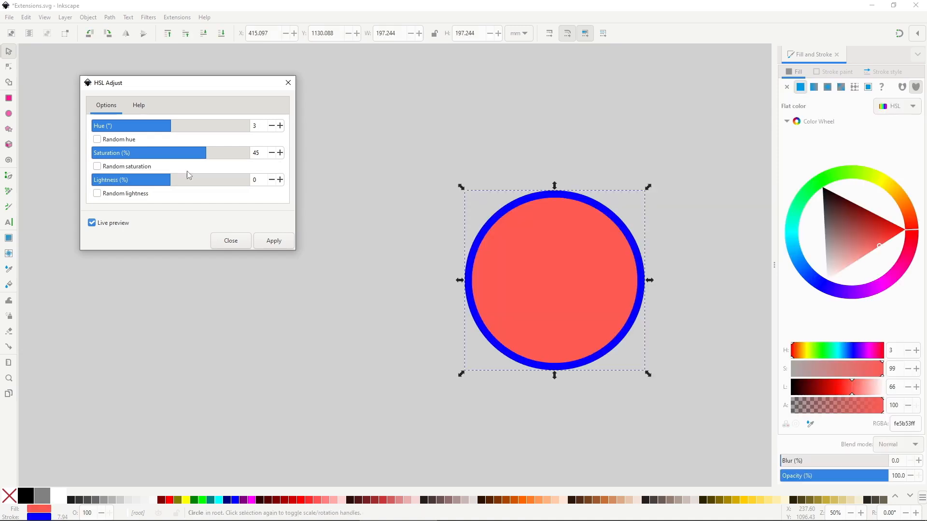
Set the circle's lightness adjustment to 26% and rotate its hue by 69° and by a larger angle
{"action": "left_click", "coordinate": [122, 179]}
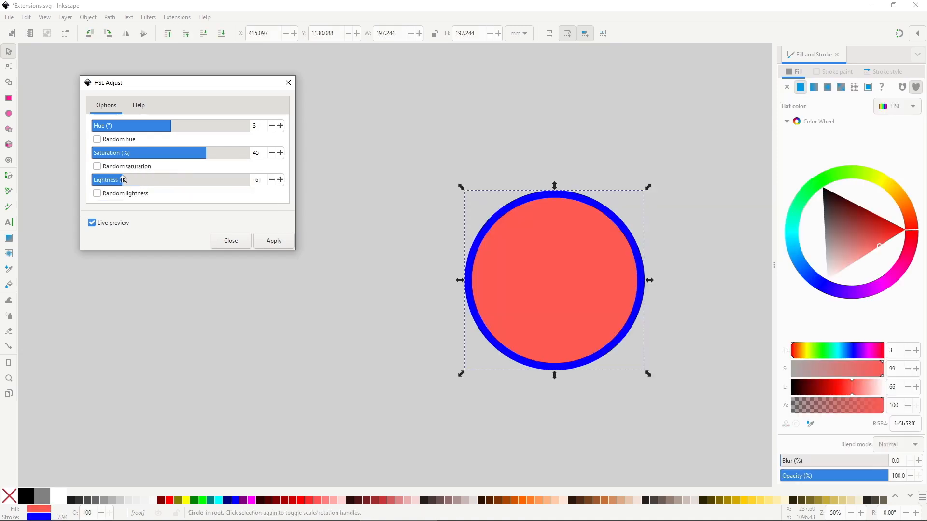
{"action": "left_click", "coordinate": [191, 180]}
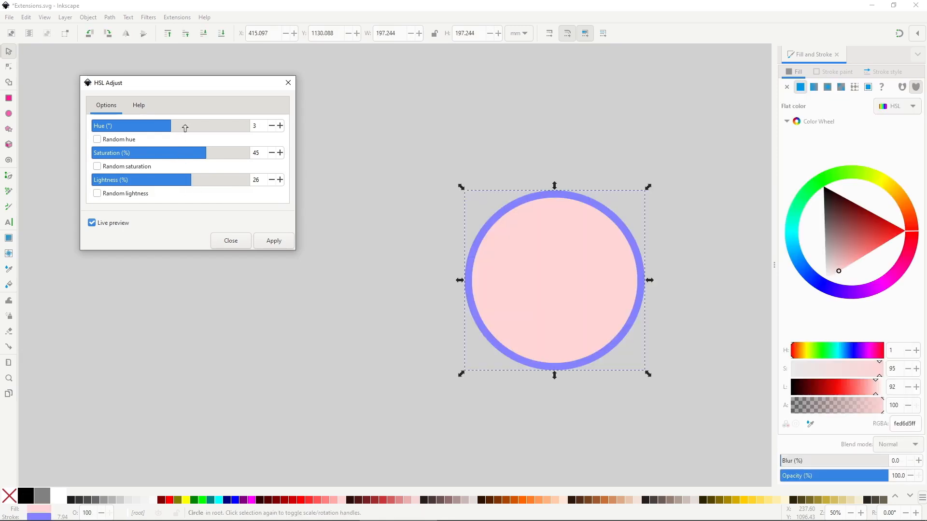
{"action": "left_click", "coordinate": [185, 125]}
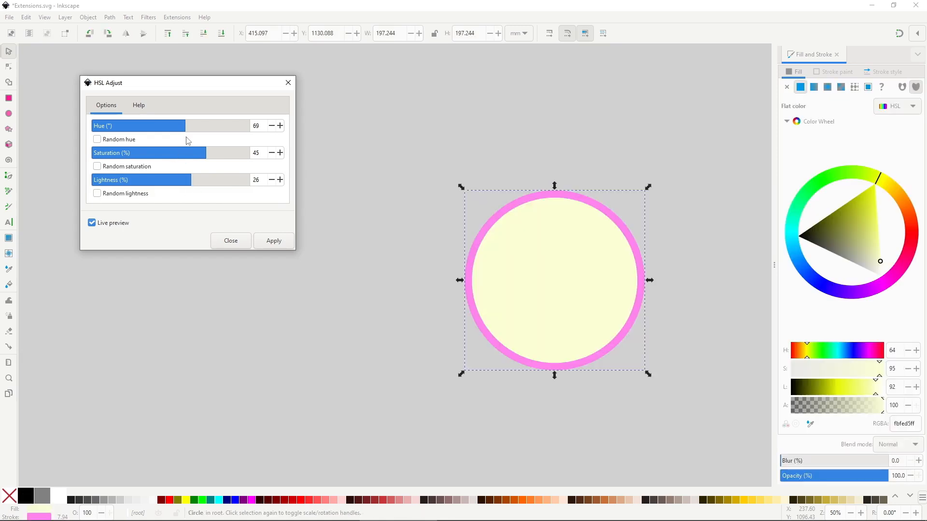
{"action": "left_click", "coordinate": [201, 126]}
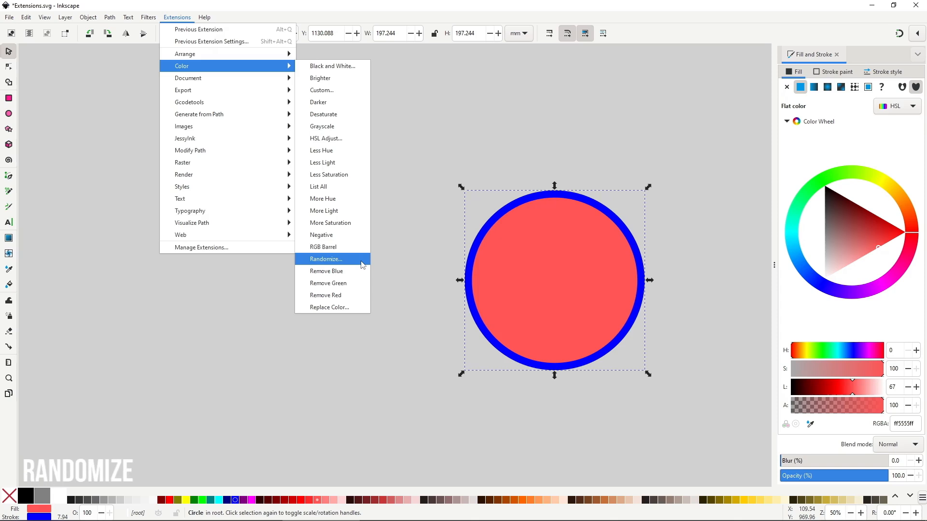
Run the Randomize color extension on the circle with live preview on and the hue and saturation ranges at 0%
{"action": "left_click", "coordinate": [362, 264]}
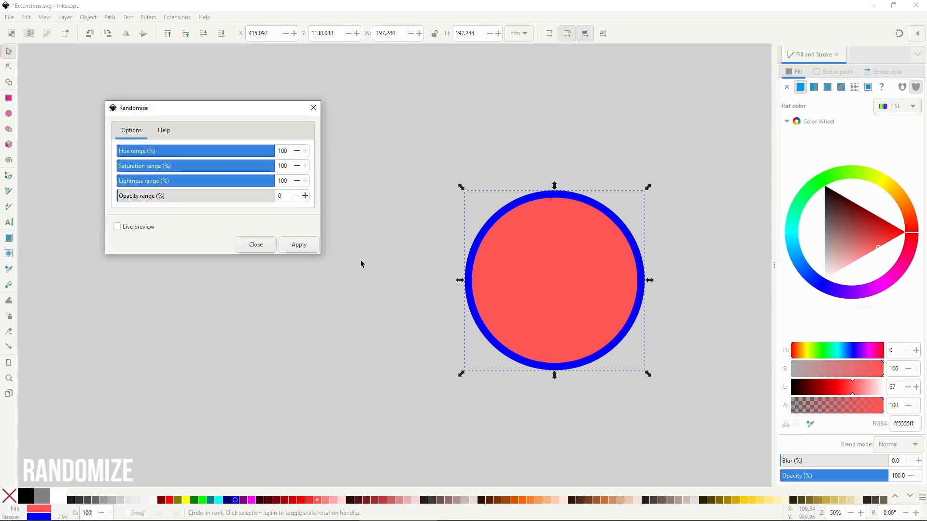
{"action": "left_click", "coordinate": [150, 230]}
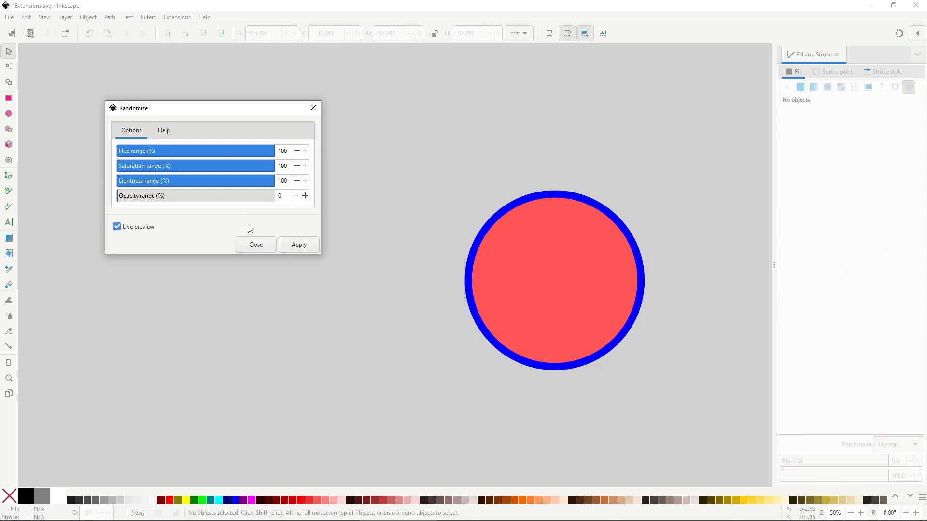
{"action": "left_click_drag", "start_coordinate": [257, 151], "coordinate": [112, 150]}
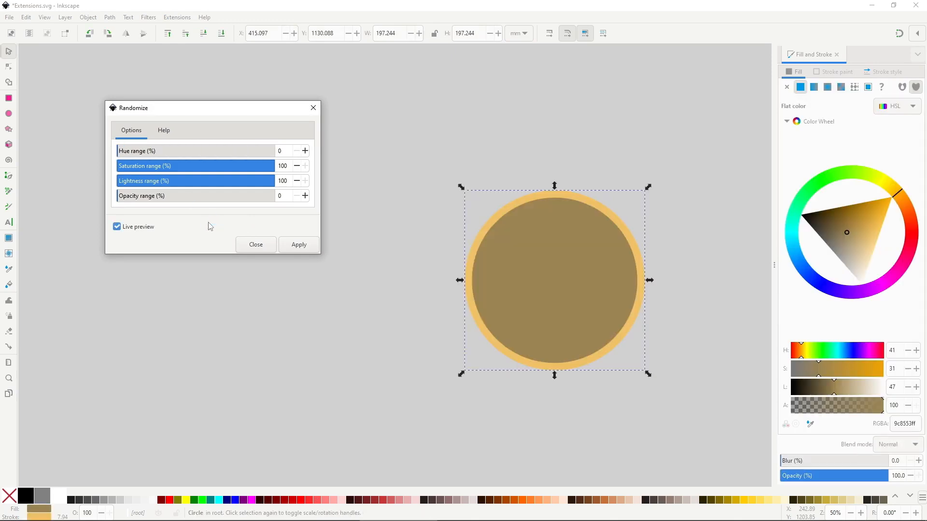
{"action": "left_click", "coordinate": [193, 166]}
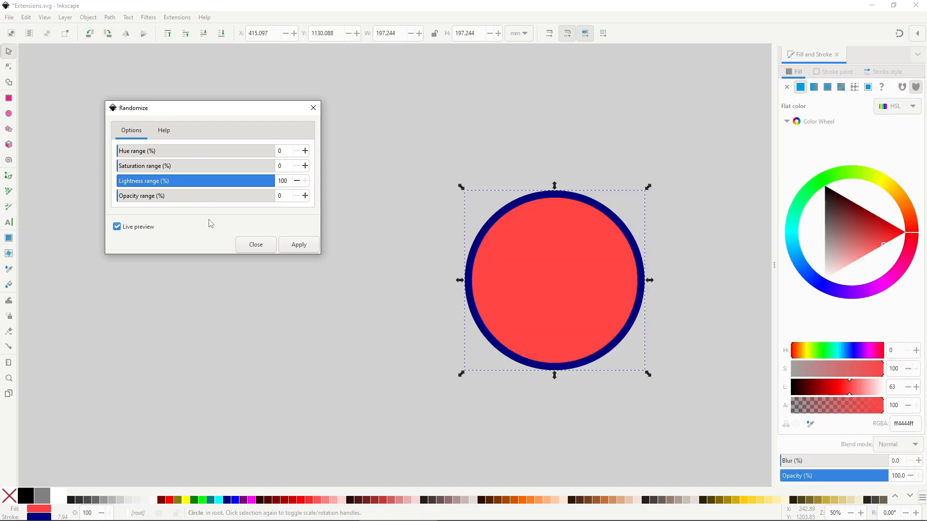
Set the lightness range of Randomize to 0% and raise the opacity range to 100%
{"action": "left_click_drag", "start_coordinate": [224, 181], "coordinate": [118, 183]}
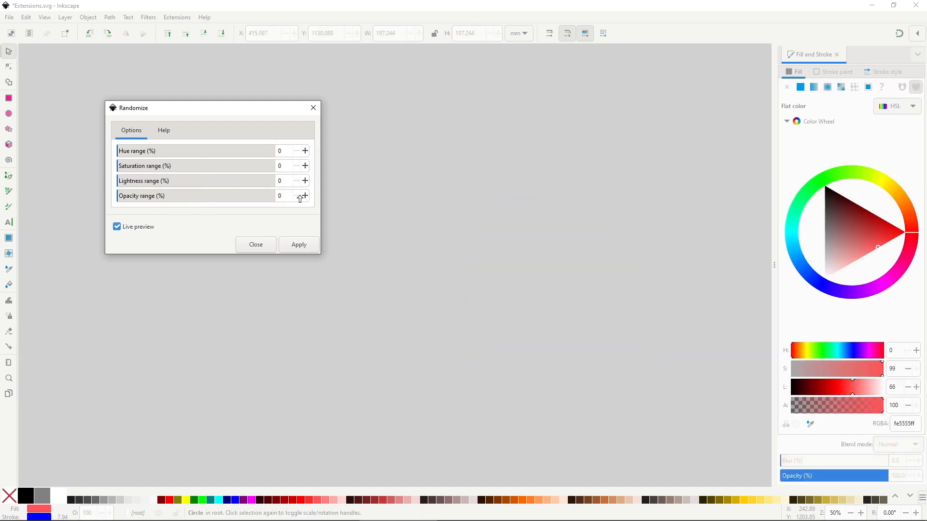
{"action": "left_click", "coordinate": [301, 196]}
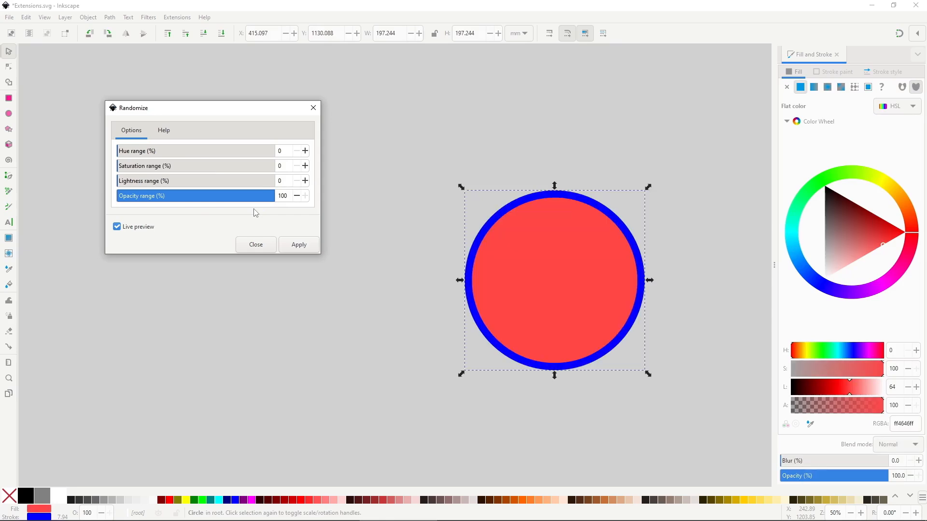
{"action": "left_click", "coordinate": [298, 196]}
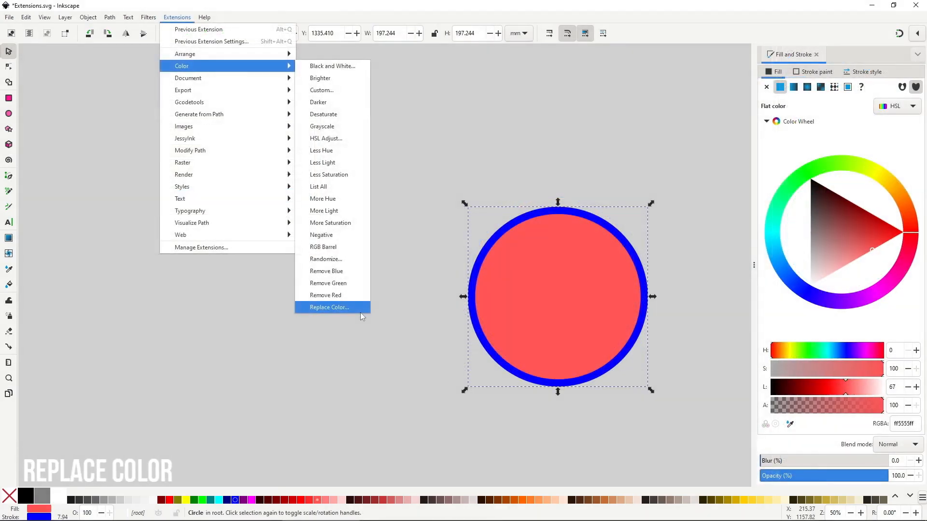
Open Replace Color for the selected circle and sample its red fill as the color to replace
{"action": "left_click", "coordinate": [363, 308]}
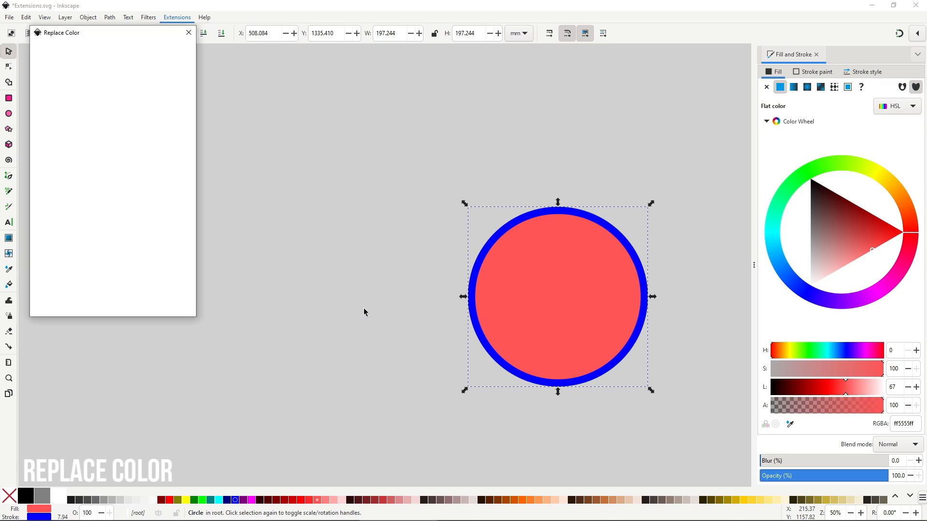
{"action": "left_click", "coordinate": [66, 55]}
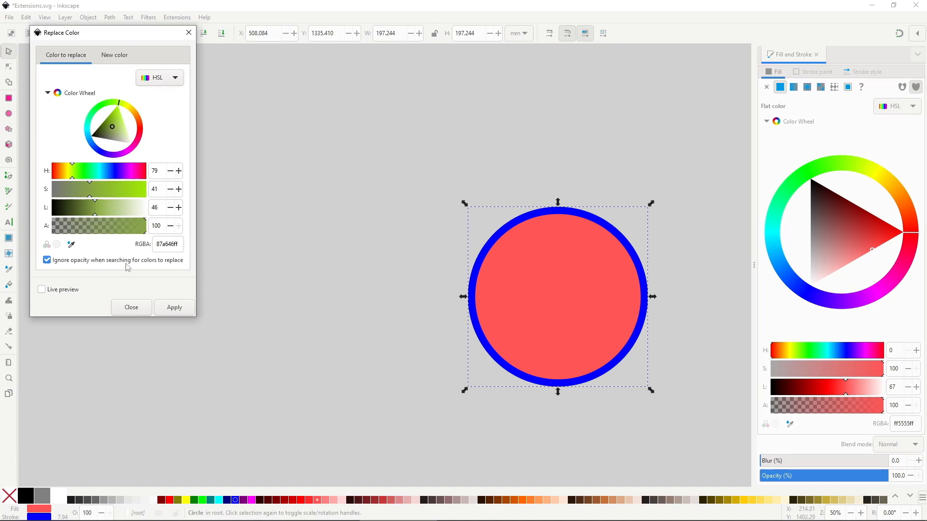
{"action": "left_click", "coordinate": [71, 244]}
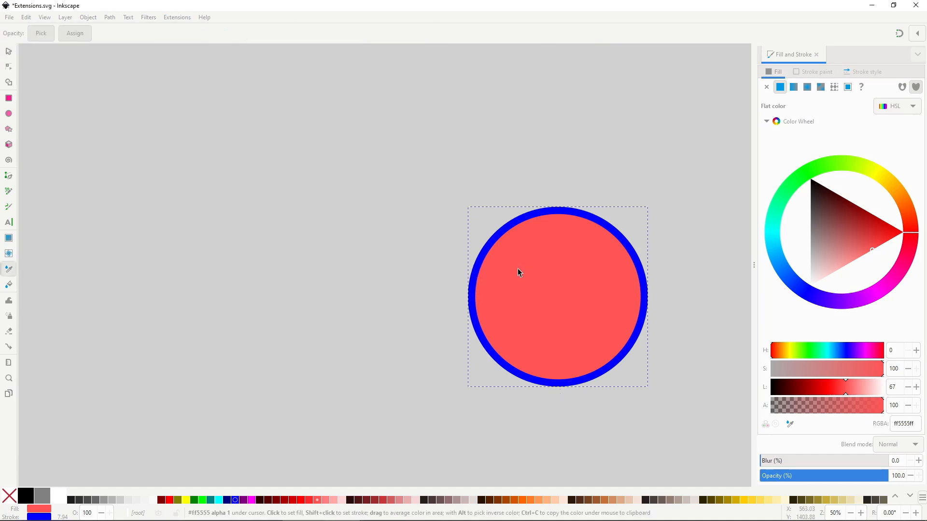
{"action": "left_click", "coordinate": [519, 273]}
Set the replacement color to green 47cb30ff and turn on live preview
{"action": "left_click", "coordinate": [107, 59]}
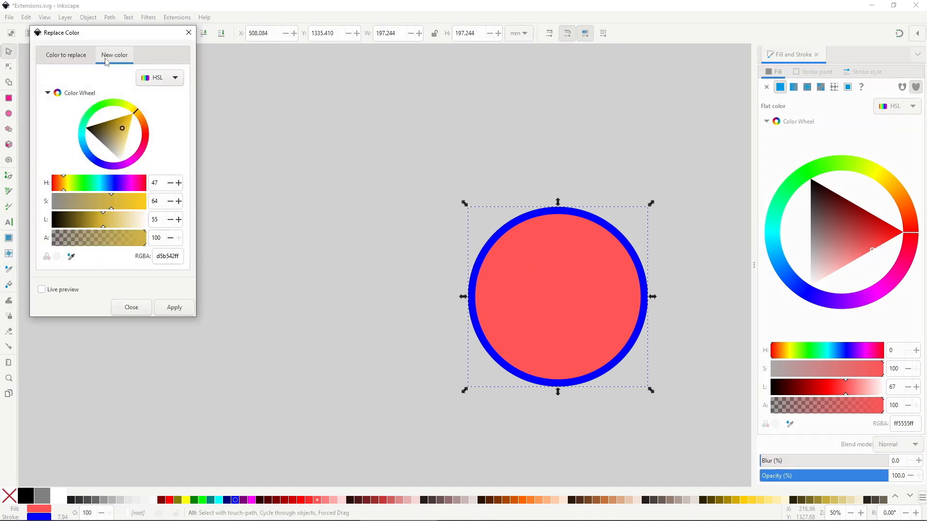
{"action": "left_click_drag", "start_coordinate": [113, 103], "coordinate": [103, 104]}
{"action": "left_click", "coordinate": [109, 124]}
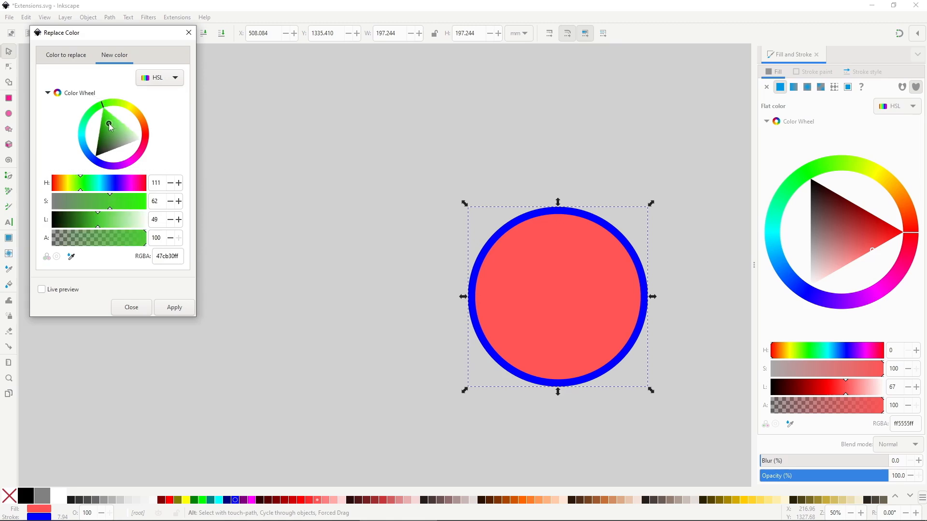
{"action": "left_click", "coordinate": [71, 292]}
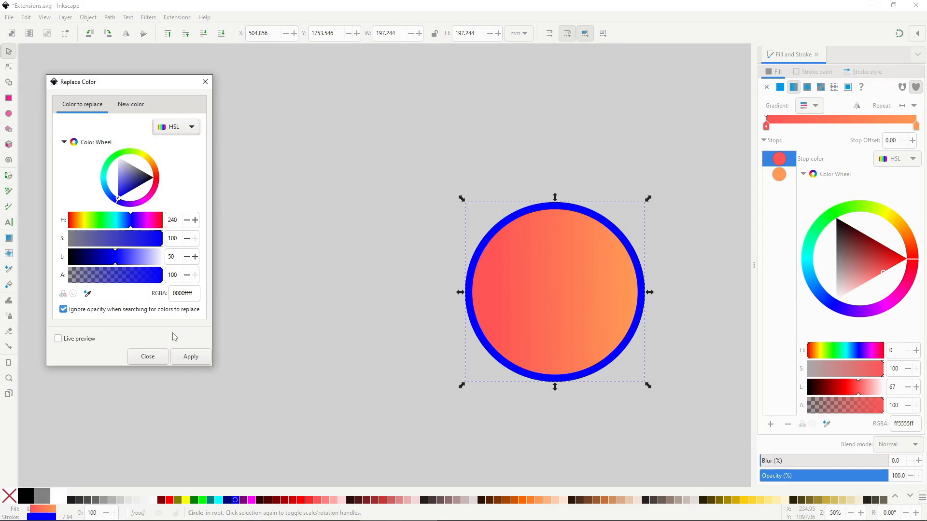
Sample the red side of the gradient circle as the color to replace and preview the replacement with the new color
{"action": "left_click", "coordinate": [88, 293]}
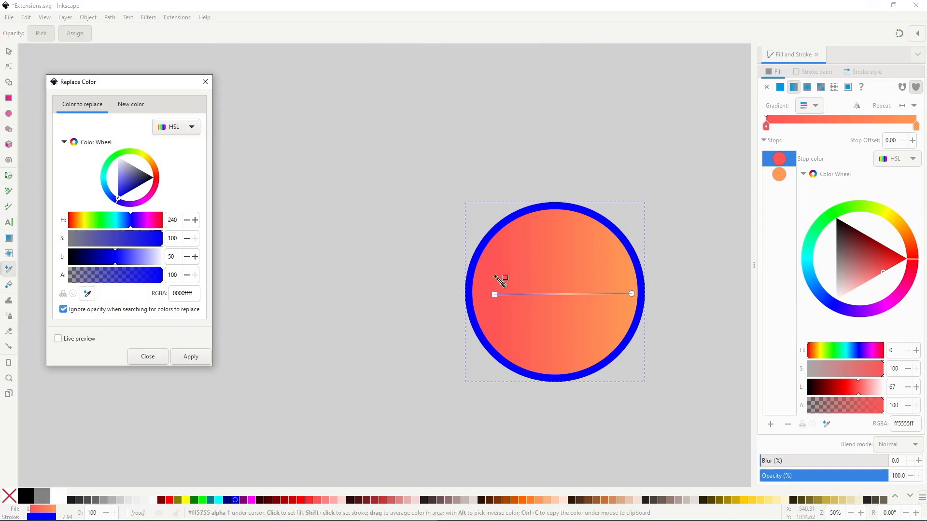
{"action": "left_click", "coordinate": [483, 292]}
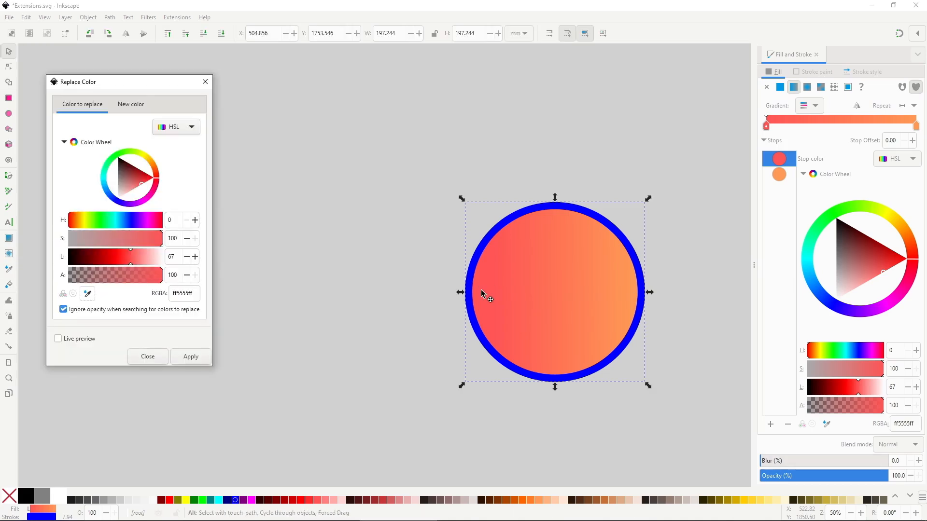
{"action": "left_click", "coordinate": [131, 104]}
{"action": "left_click", "coordinate": [90, 340]}
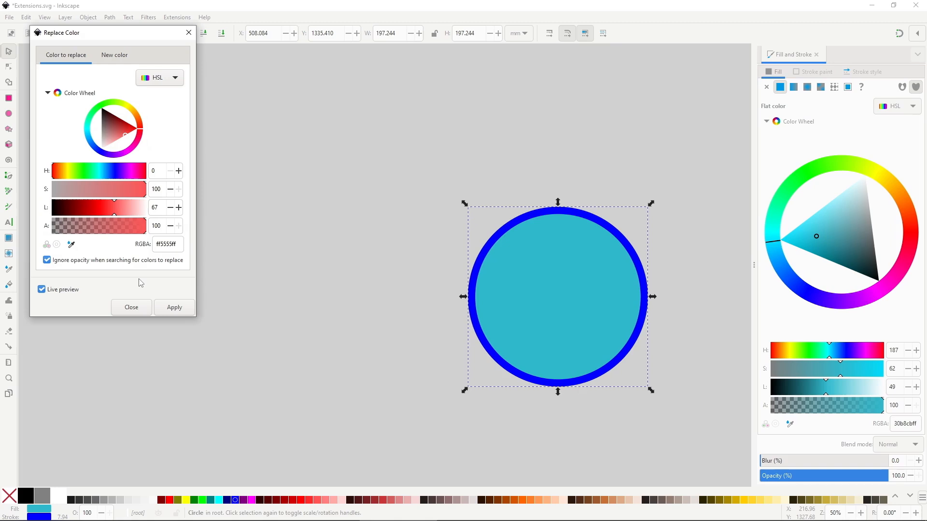
Sample the circle's blue stroke as the color to replace and shift the new color's hue to yellow with live preview on
{"action": "left_click", "coordinate": [71, 245]}
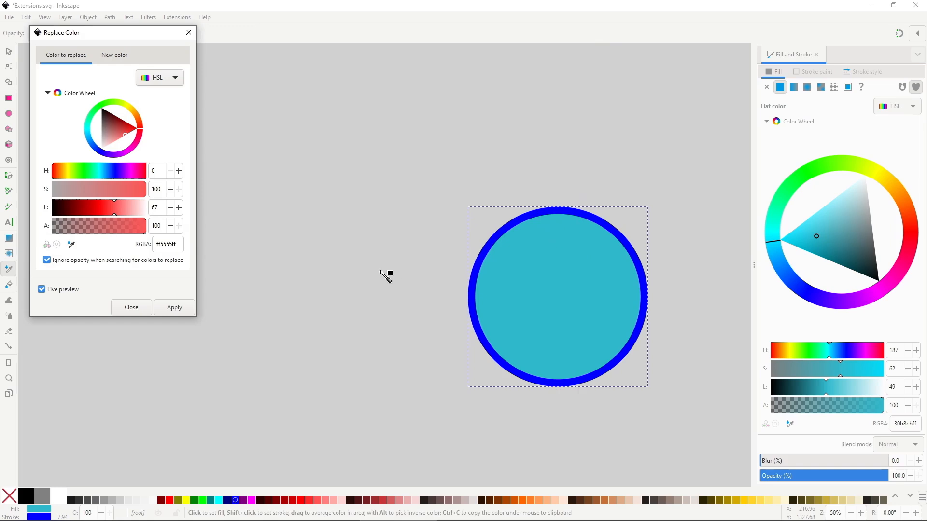
{"action": "left_click", "coordinate": [75, 291]}
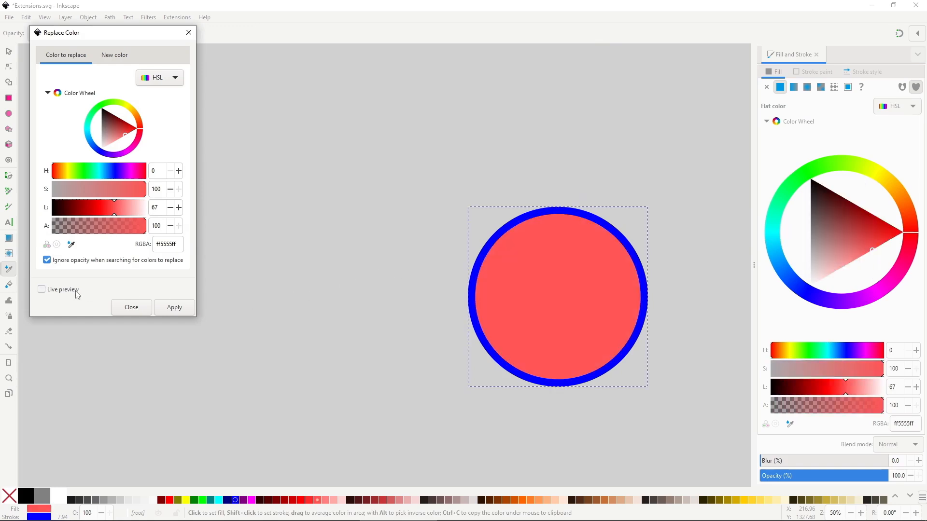
{"action": "left_click", "coordinate": [562, 210]}
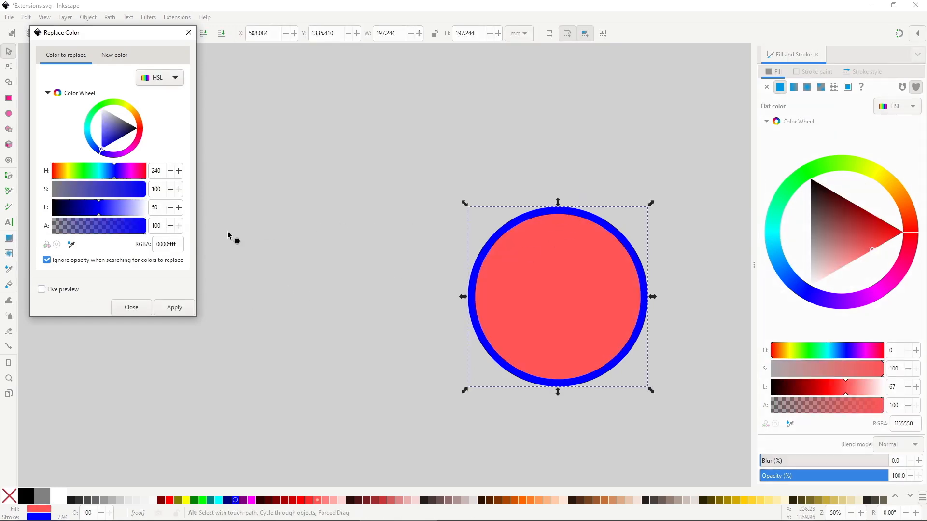
{"action": "left_click", "coordinate": [67, 291]}
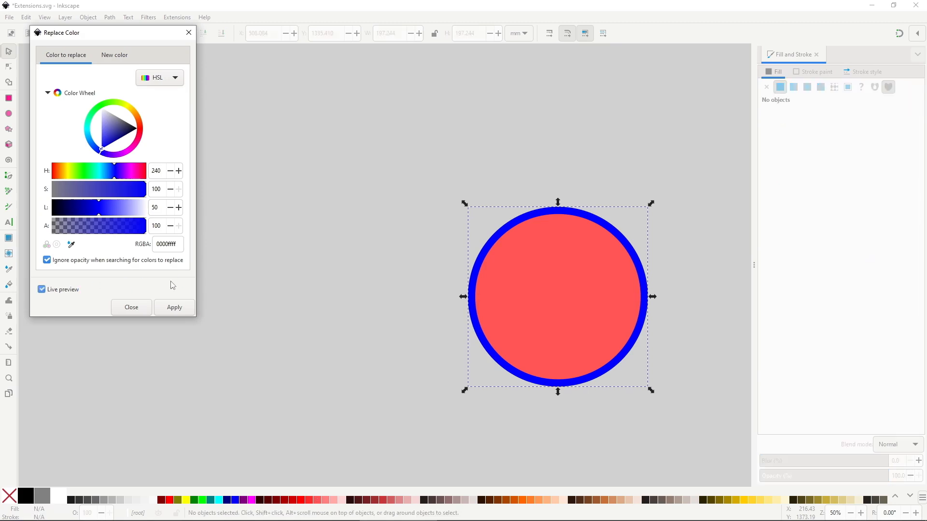
{"action": "left_click", "coordinate": [115, 55]}
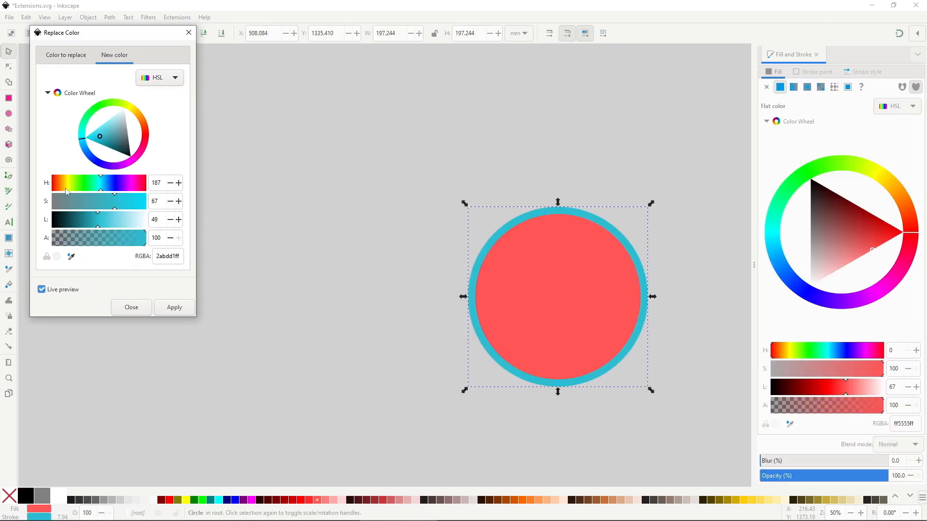
{"action": "left_click", "coordinate": [67, 186]}
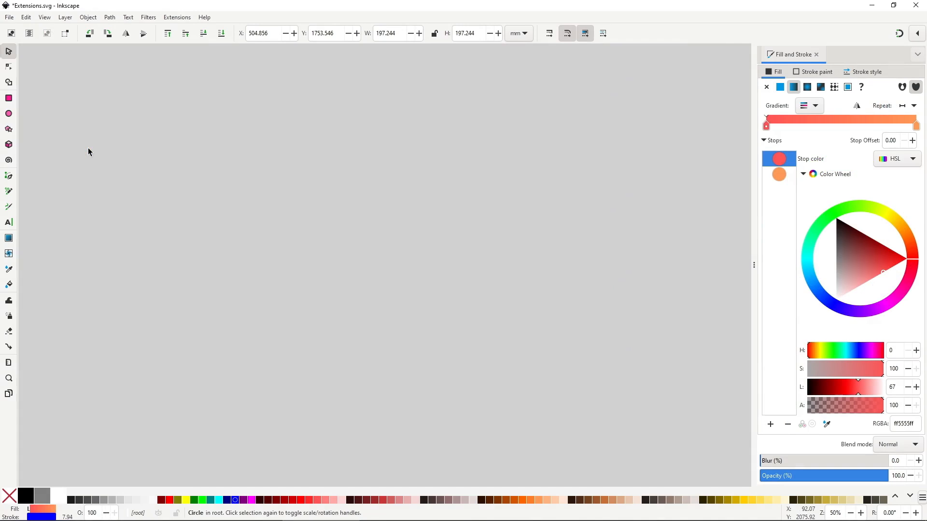
Apply the Brighter color extension to the middle orange circle
{"action": "left_click", "coordinate": [175, 19]}
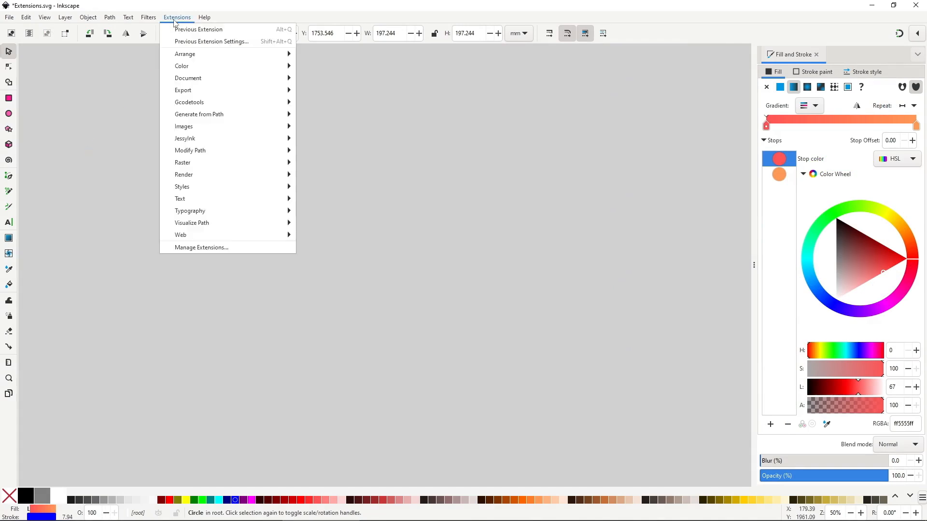
{"action": "mouse_move", "coordinate": [181, 69]}
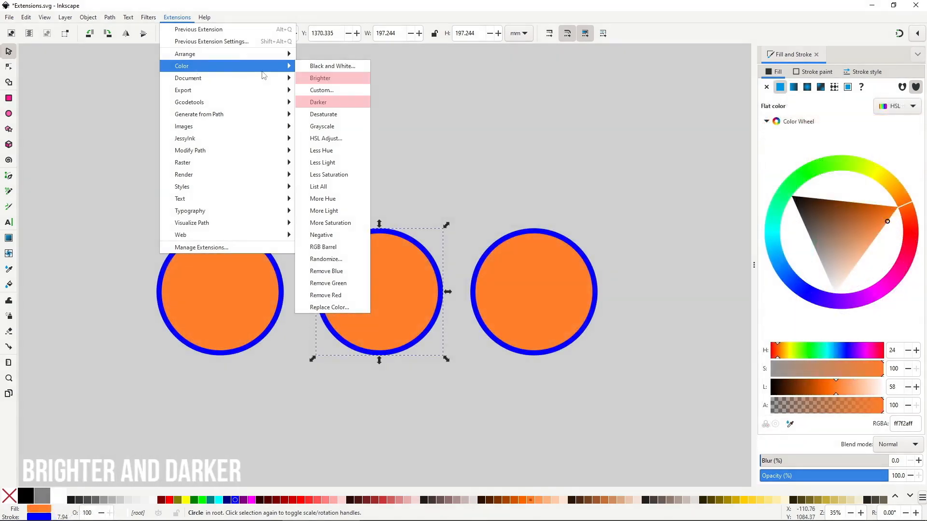
{"action": "left_click", "coordinate": [331, 75]}
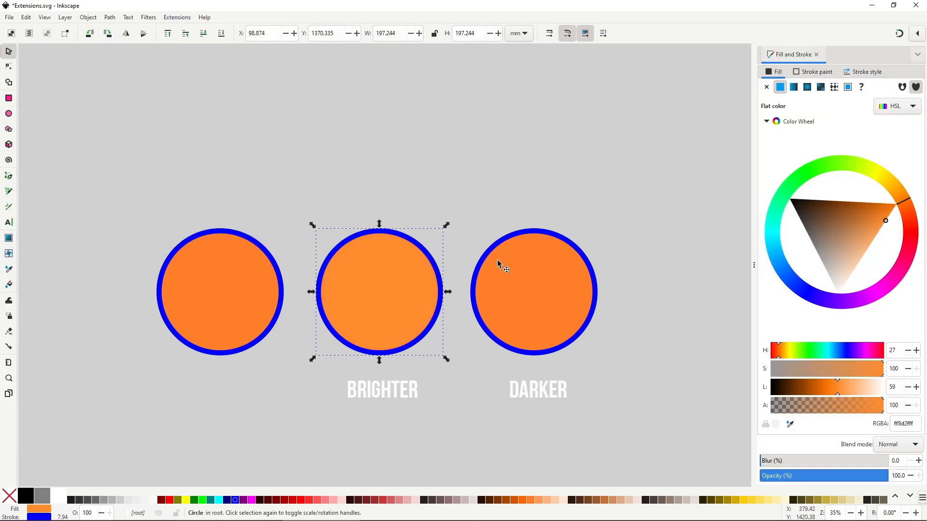
Apply the Darker color extension to the third orange circle and deselect it
{"action": "left_click", "coordinate": [499, 264]}
{"action": "left_click", "coordinate": [176, 17]}
{"action": "mouse_move", "coordinate": [226, 66]}
{"action": "left_click", "coordinate": [353, 103]}
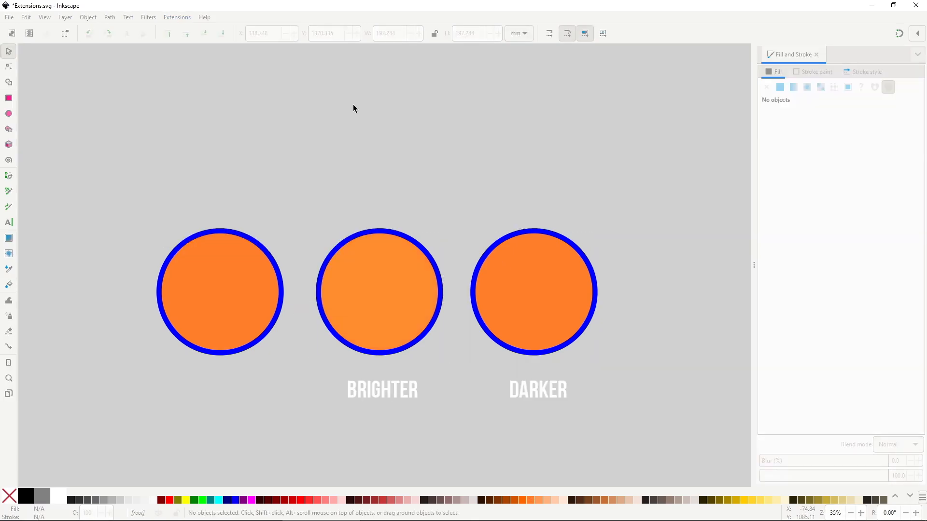
{"action": "left_click", "coordinate": [353, 107]}
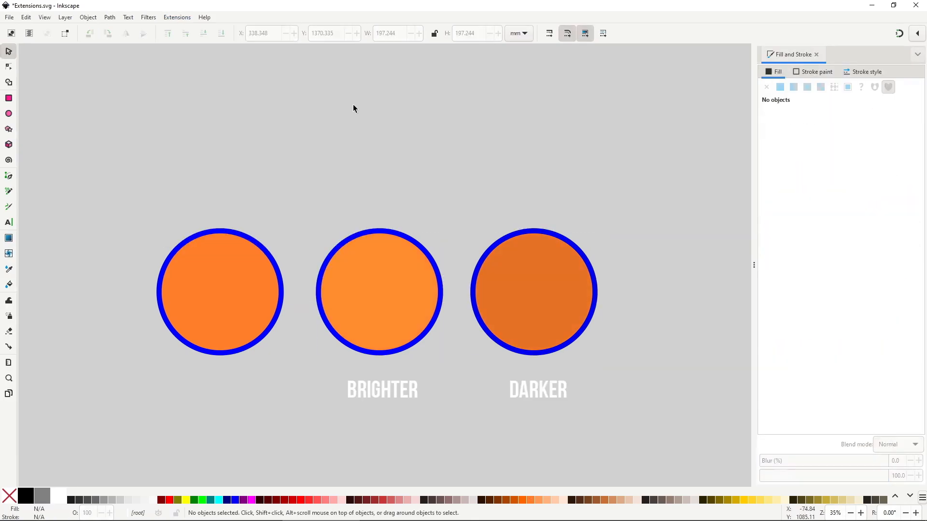
Compare the fill lightness and HSL values of the original, brighter and darker circles
{"action": "left_click", "coordinate": [255, 267]}
{"action": "left_click", "coordinate": [357, 267]}
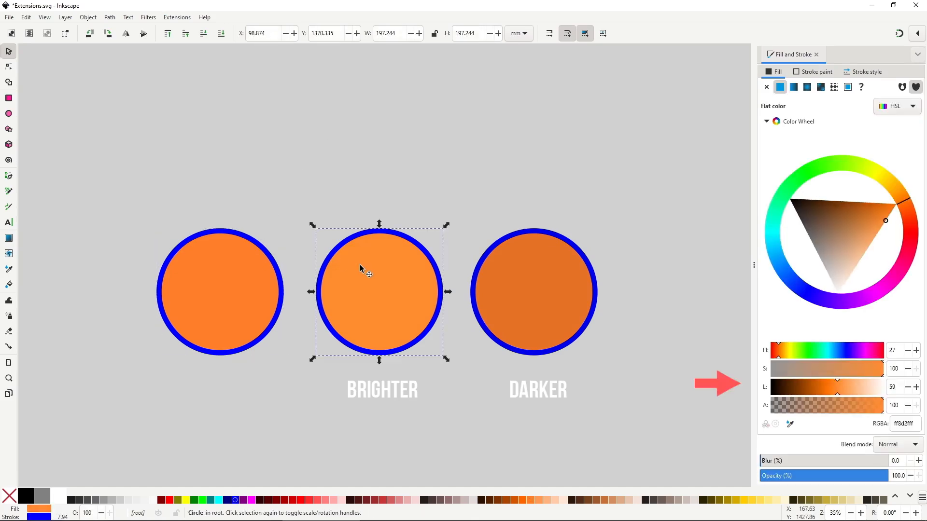
{"action": "left_click", "coordinate": [511, 276]}
{"action": "left_click", "coordinate": [397, 279]}
{"action": "left_click", "coordinate": [256, 278]}
{"action": "left_click", "coordinate": [383, 280]}
{"action": "left_click", "coordinate": [500, 288]}
{"action": "left_click", "coordinate": [387, 288]}
{"action": "left_click", "coordinate": [255, 288]}
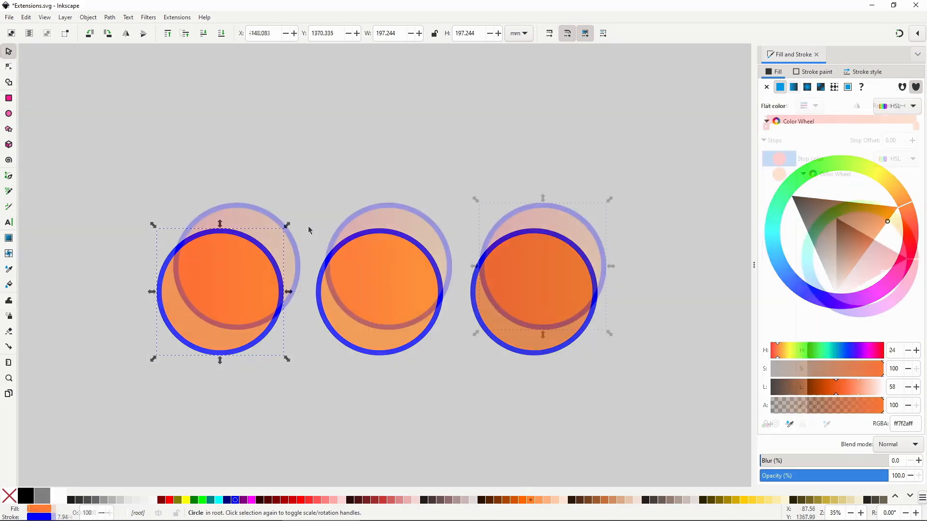
Apply the Darker color extension to the third gradient circle
{"action": "left_click", "coordinate": [177, 17]}
{"action": "mouse_move", "coordinate": [227, 66]}
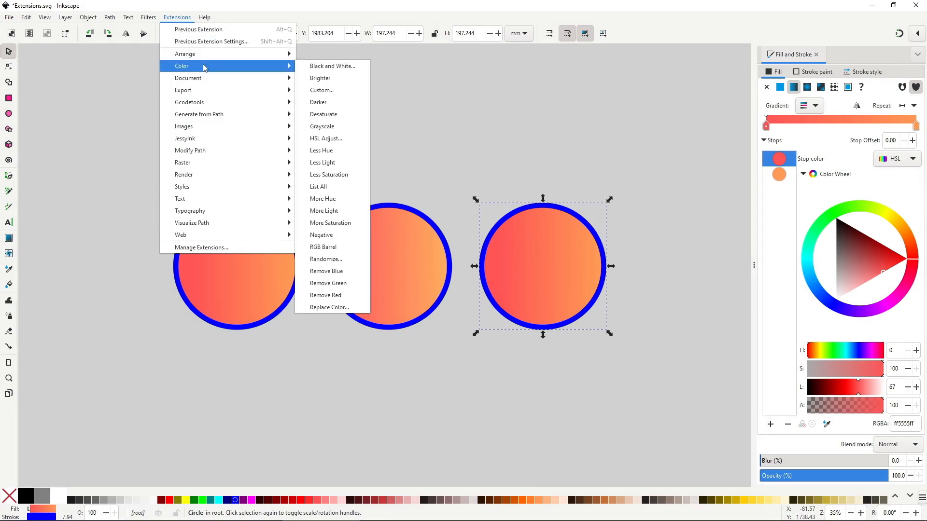
{"action": "left_click", "coordinate": [337, 102]}
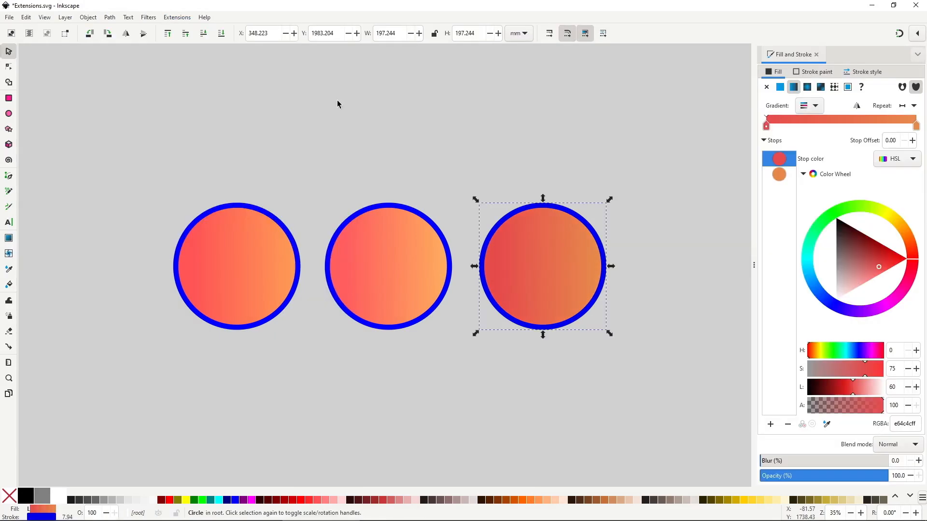
{"action": "left_click", "coordinate": [337, 102]}
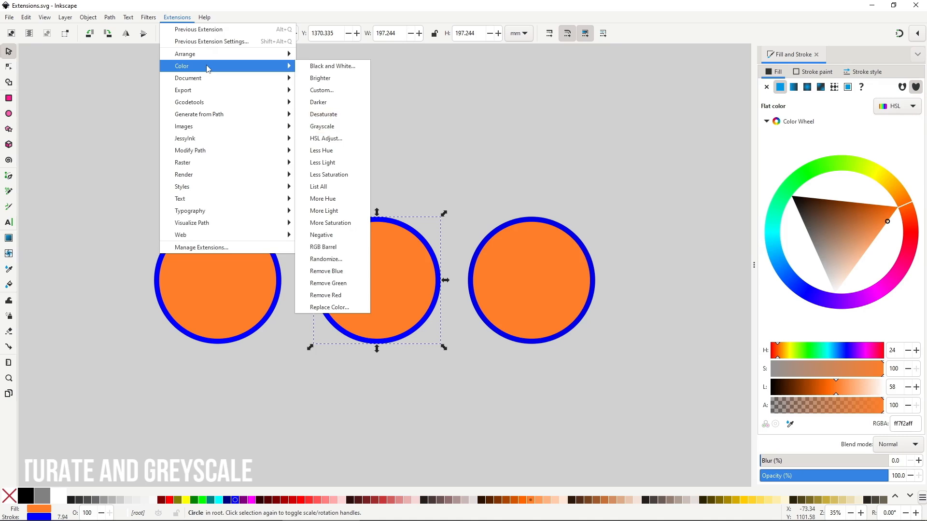
Apply Desaturate to the middle orange circle and Grayscale to the third orange circle
{"action": "left_click", "coordinate": [336, 118]}
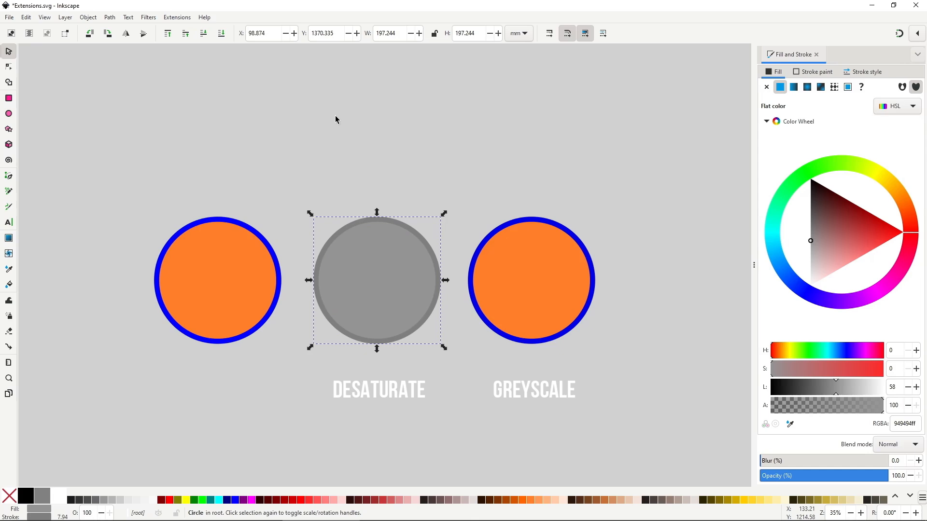
{"action": "left_click", "coordinate": [526, 267]}
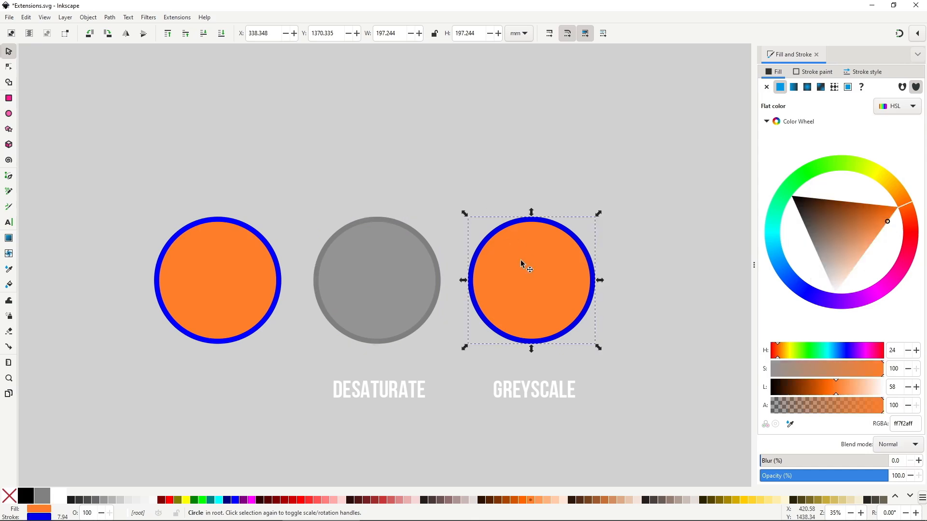
{"action": "left_click", "coordinate": [179, 18]}
{"action": "mouse_move", "coordinate": [200, 66]}
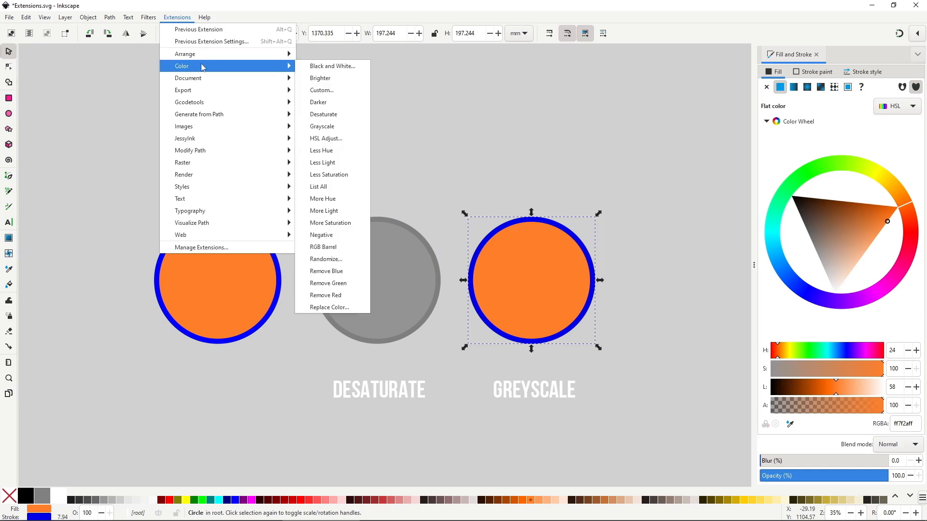
{"action": "left_click", "coordinate": [338, 127]}
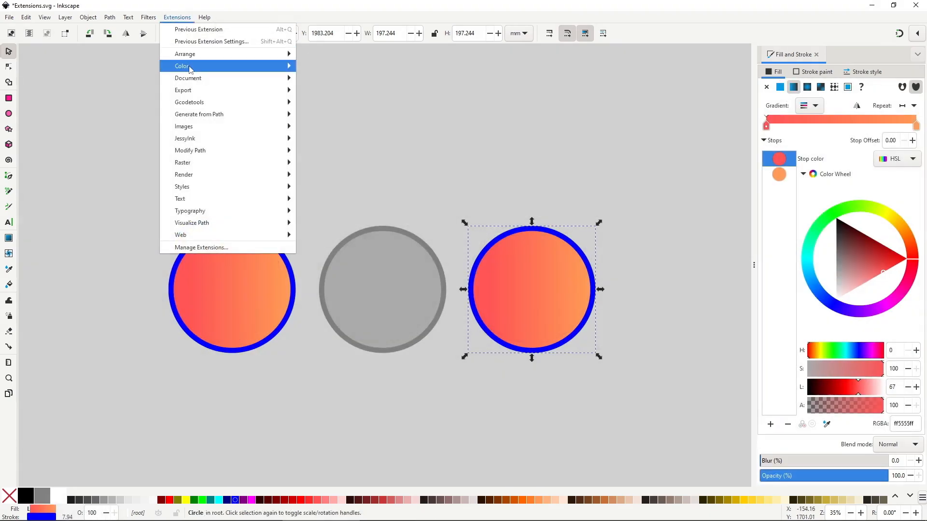
Apply the Grayscale color extension to the third gradient circle
{"action": "mouse_move", "coordinate": [213, 66]}
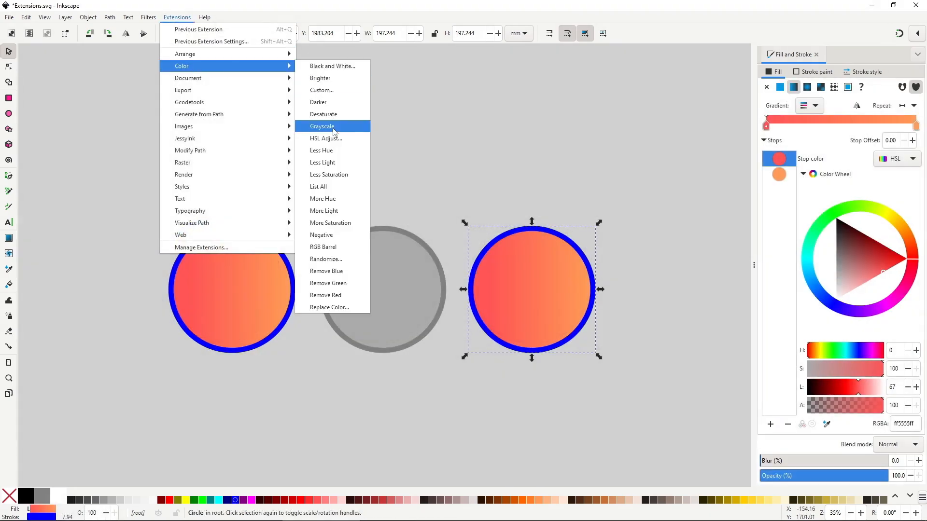
{"action": "left_click", "coordinate": [332, 127]}
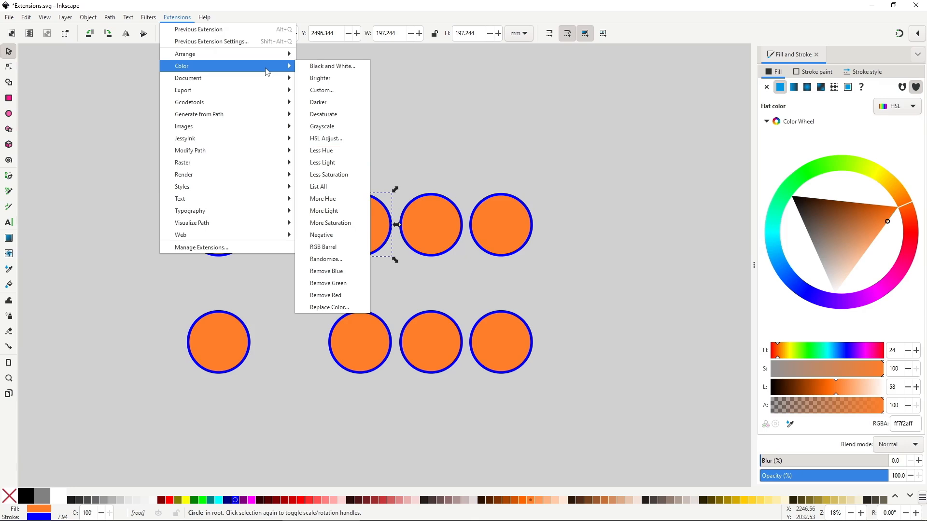
Apply More Hue to the upper row's second circle and Less Saturation to the lower row's last circle
{"action": "left_click", "coordinate": [355, 203]}
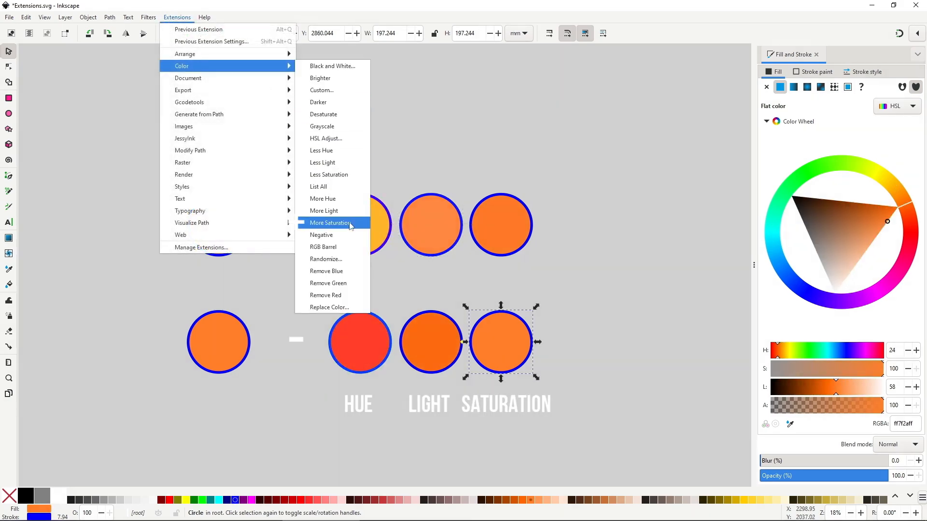
{"action": "left_click", "coordinate": [351, 223]}
{"action": "left_click", "coordinate": [345, 179]}
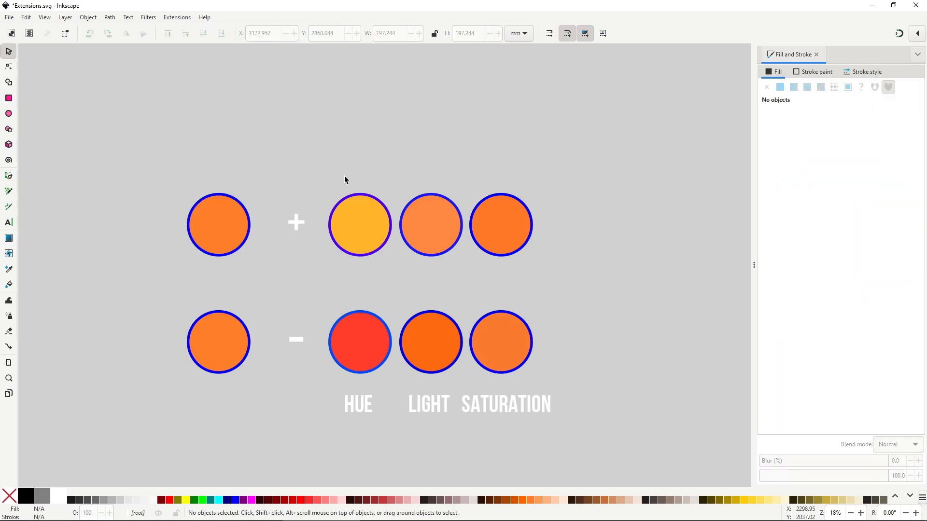
Compare the HSL values of the original circle and the three adjusted circles in the upper row
{"action": "left_click", "coordinate": [237, 216]}
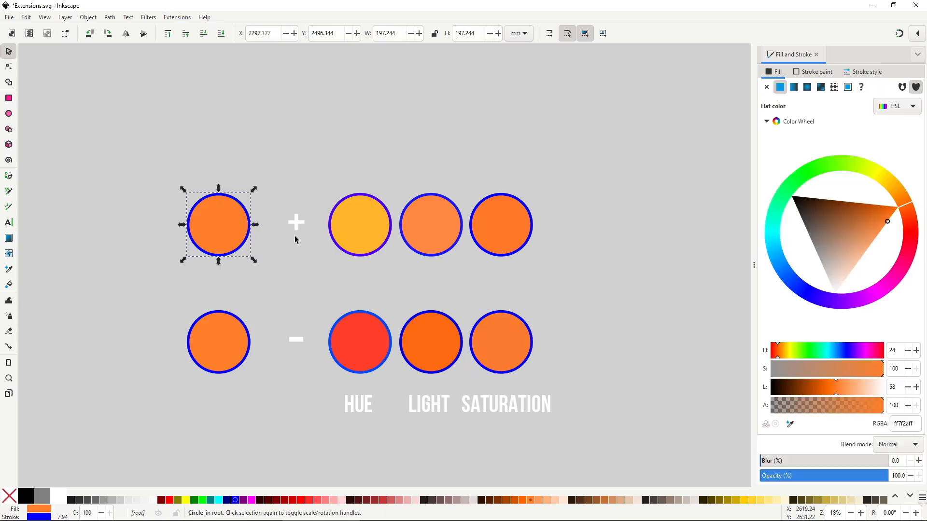
{"action": "left_click", "coordinate": [359, 234]}
{"action": "left_click", "coordinate": [421, 230]}
{"action": "left_click", "coordinate": [502, 225]}
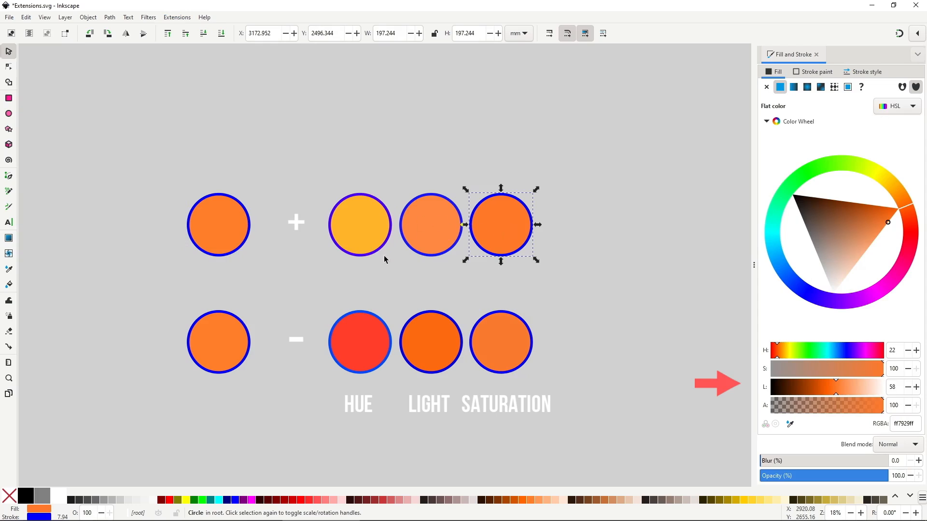
Compare the HSL values of the lower row's original, hue, light and saturation circles with those in the upper row
{"action": "left_click", "coordinate": [233, 335]}
{"action": "left_click", "coordinate": [348, 343]}
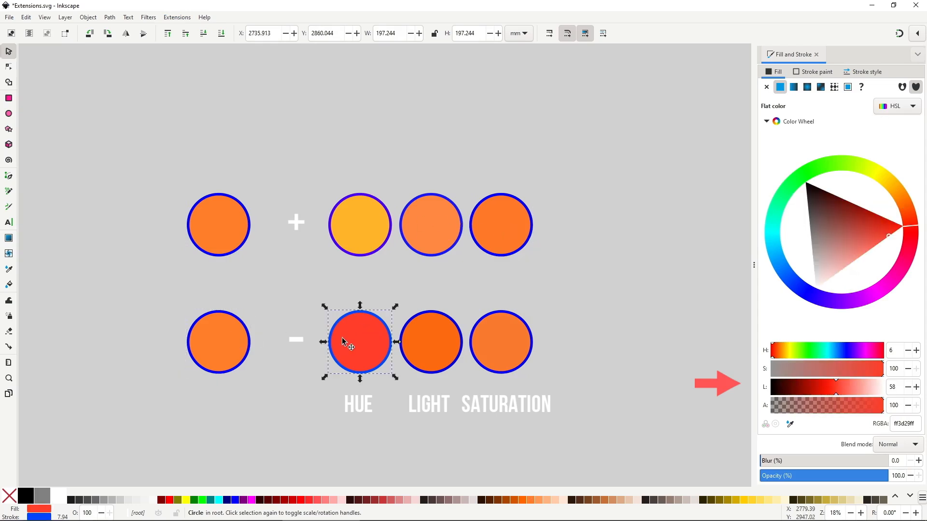
{"action": "left_click", "coordinate": [418, 338]}
{"action": "left_click", "coordinate": [493, 342]}
{"action": "left_click", "coordinate": [422, 341]}
{"action": "left_click", "coordinate": [375, 344]}
{"action": "left_click", "coordinate": [230, 332]}
{"action": "left_click", "coordinate": [227, 226]}
{"action": "left_click", "coordinate": [360, 226]}
{"action": "left_click", "coordinate": [490, 223]}
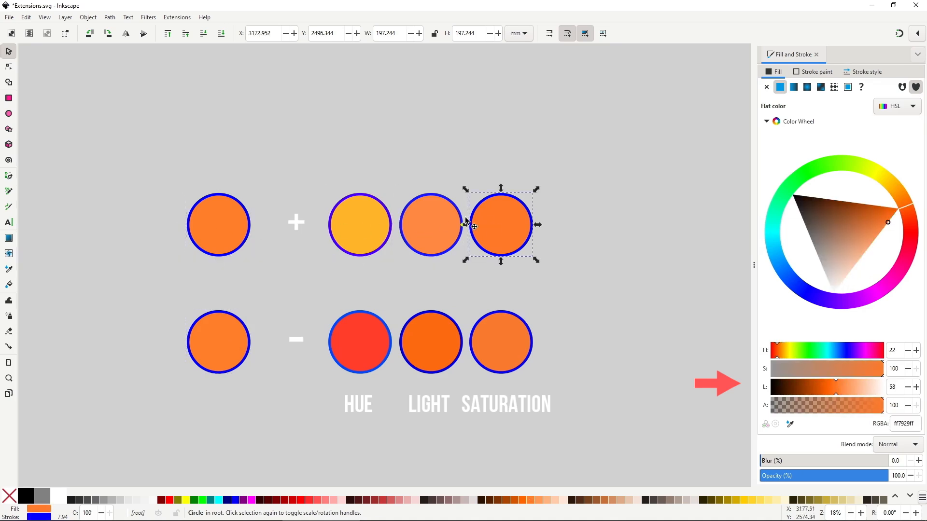
{"action": "left_click", "coordinate": [437, 222]}
{"action": "left_click", "coordinate": [371, 219]}
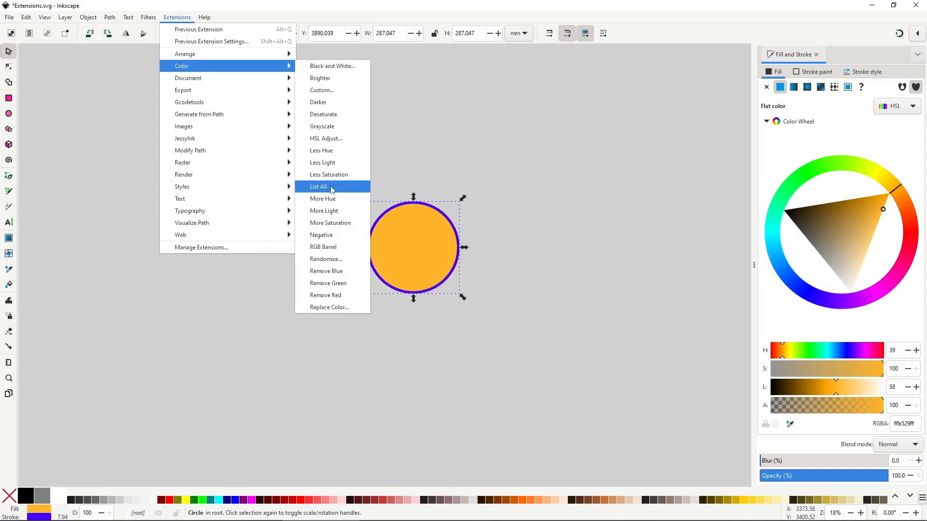
Run List All on the selected orange circle, and again with nothing selected to review all colors in the document
{"action": "left_click", "coordinate": [331, 188]}
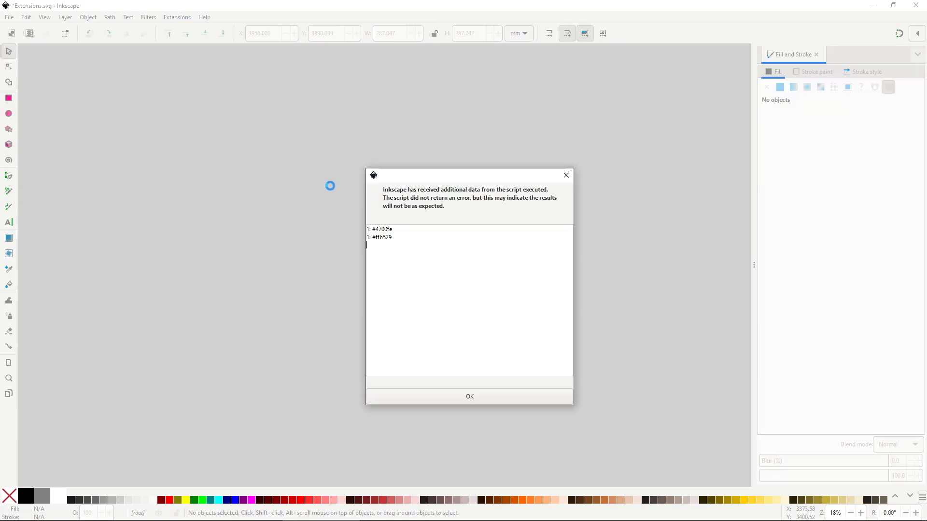
{"action": "key", "text": "Return"}
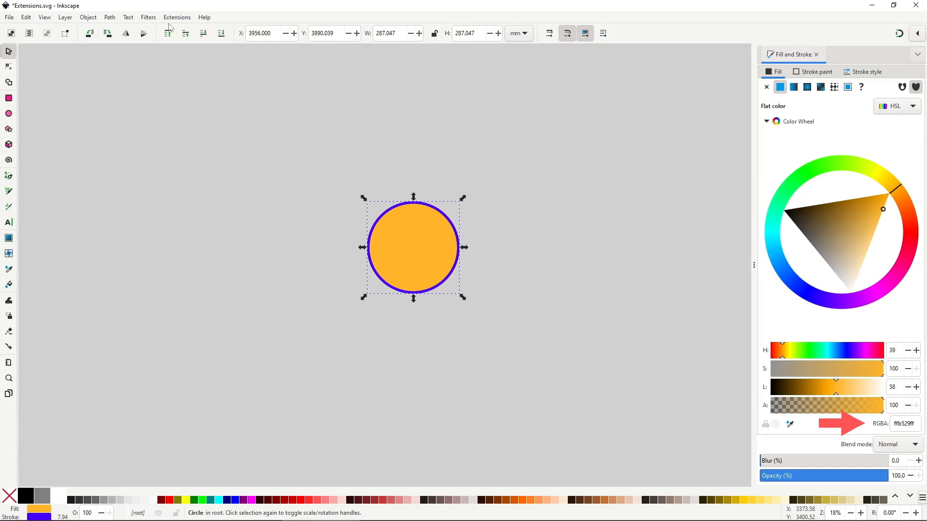
{"action": "left_click", "coordinate": [225, 149]}
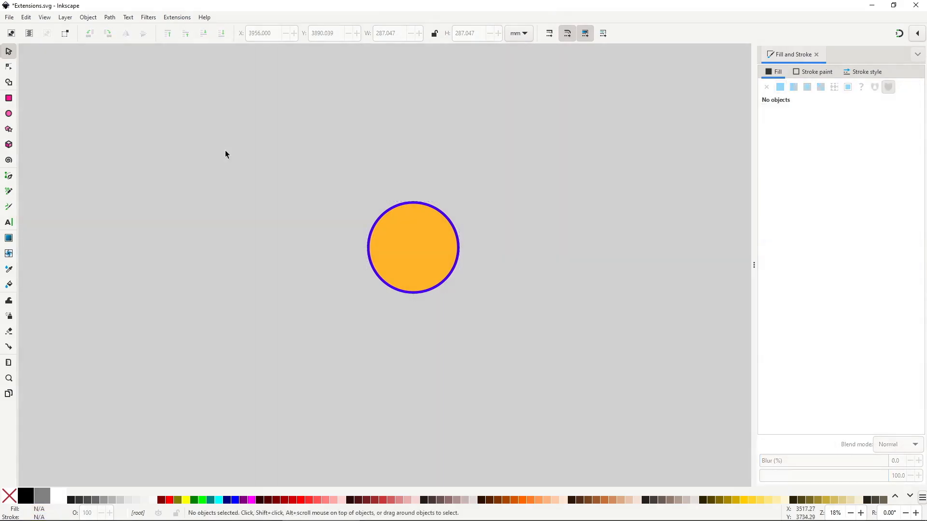
{"action": "left_click", "coordinate": [182, 19]}
{"action": "mouse_move", "coordinate": [207, 69]}
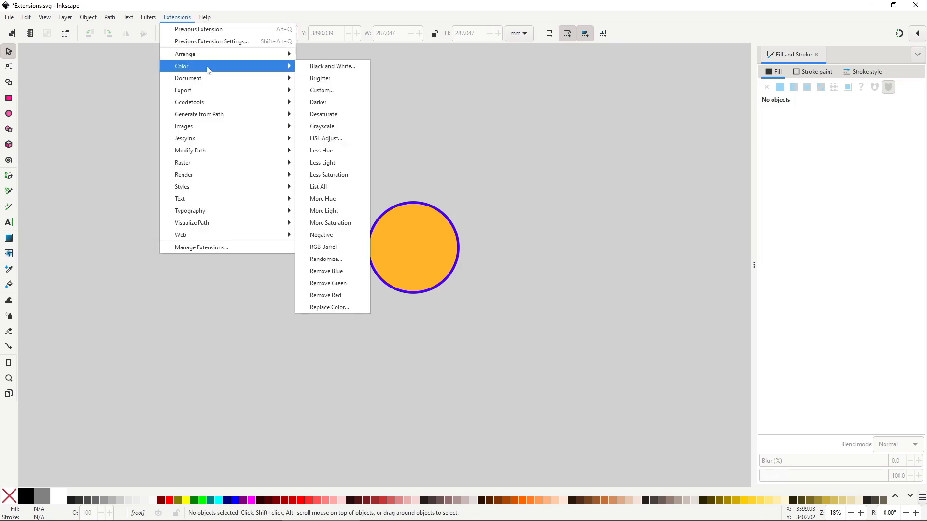
{"action": "left_click", "coordinate": [339, 187]}
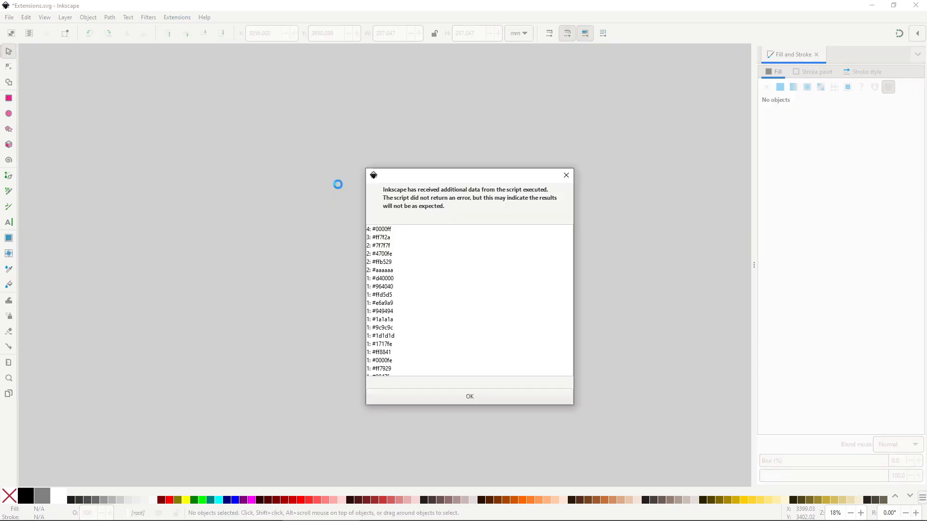
{"action": "scroll", "coordinate": [391, 278], "scroll_direction": "down", "scroll_amount": 5}
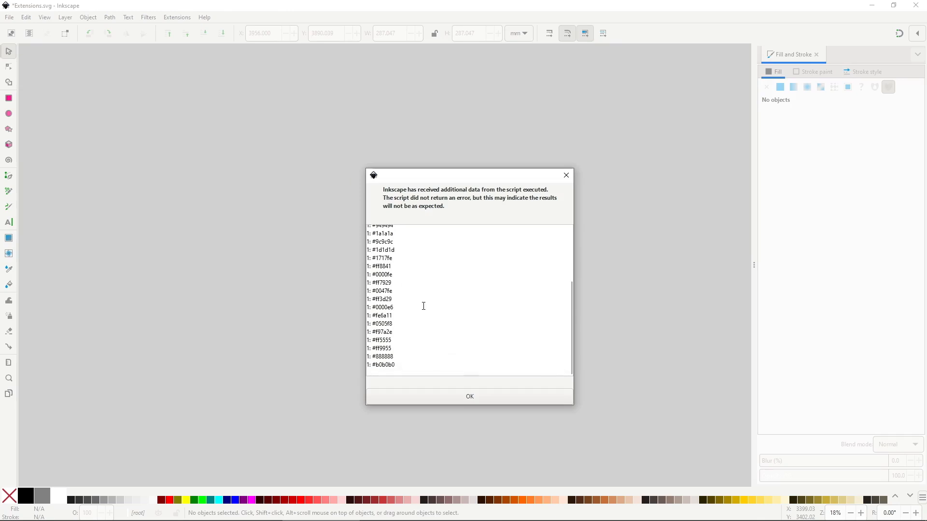
{"action": "scroll", "coordinate": [435, 312], "scroll_direction": "up", "scroll_amount": 3}
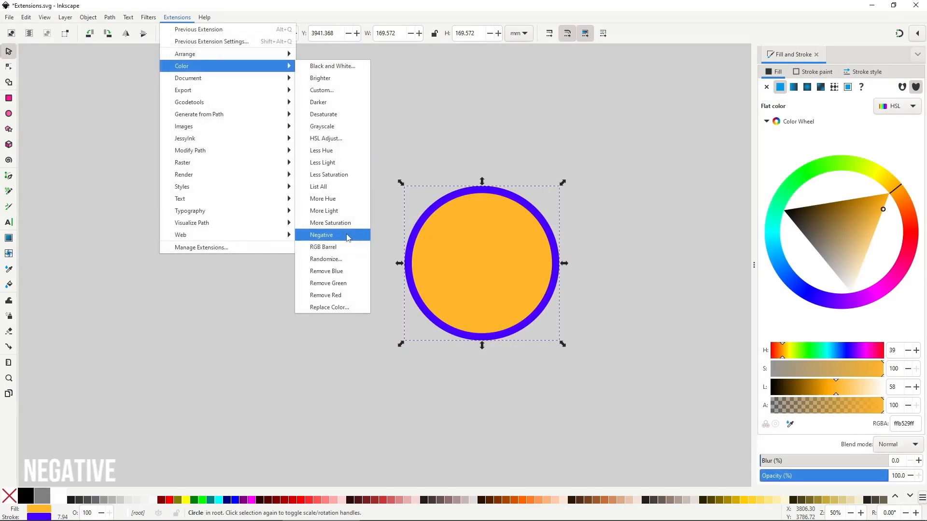
Apply the Negative color extension to the orange circle, and cycle its original colors with RGB Barrel three times
{"action": "left_click", "coordinate": [347, 237]}
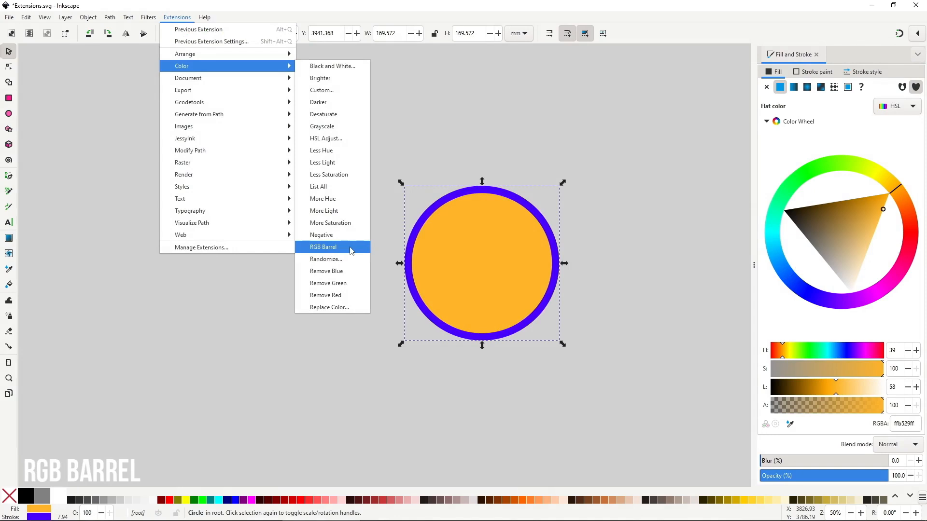
{"action": "left_click", "coordinate": [351, 250]}
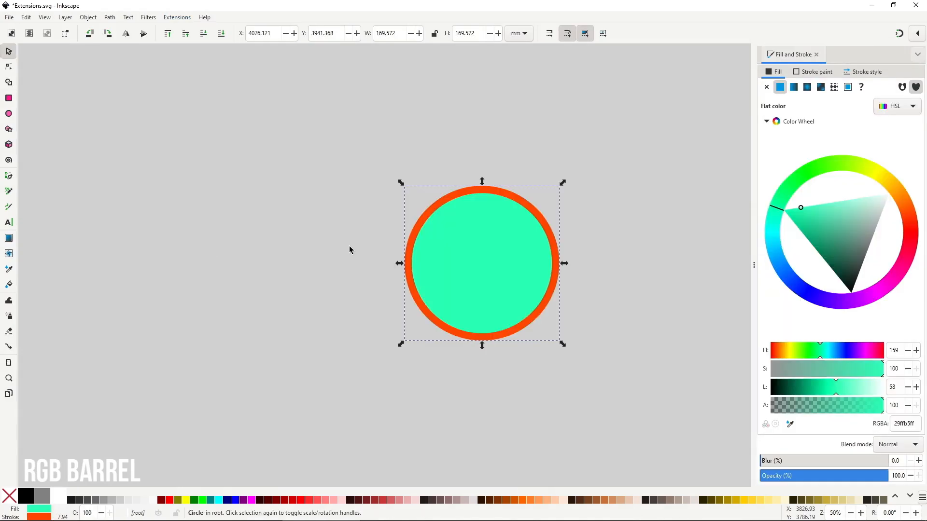
{"action": "left_click", "coordinate": [177, 18]}
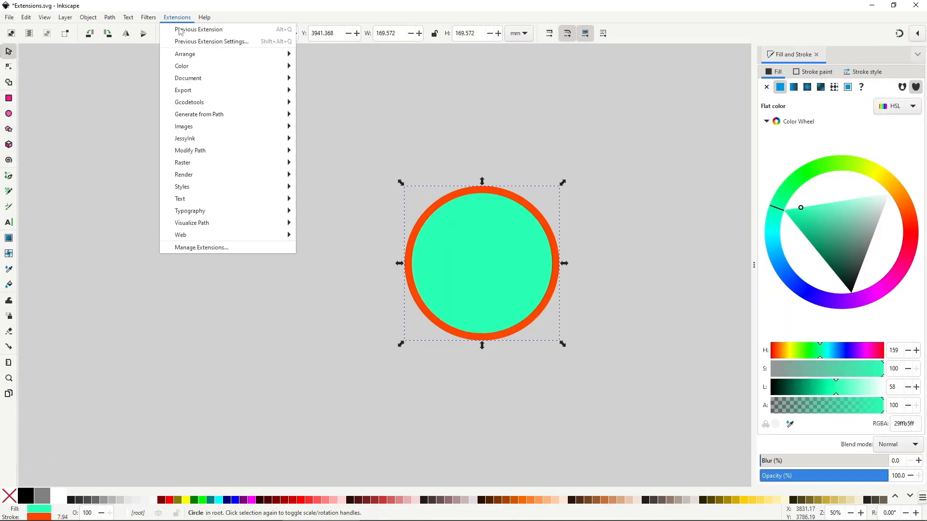
{"action": "mouse_move", "coordinate": [211, 66]}
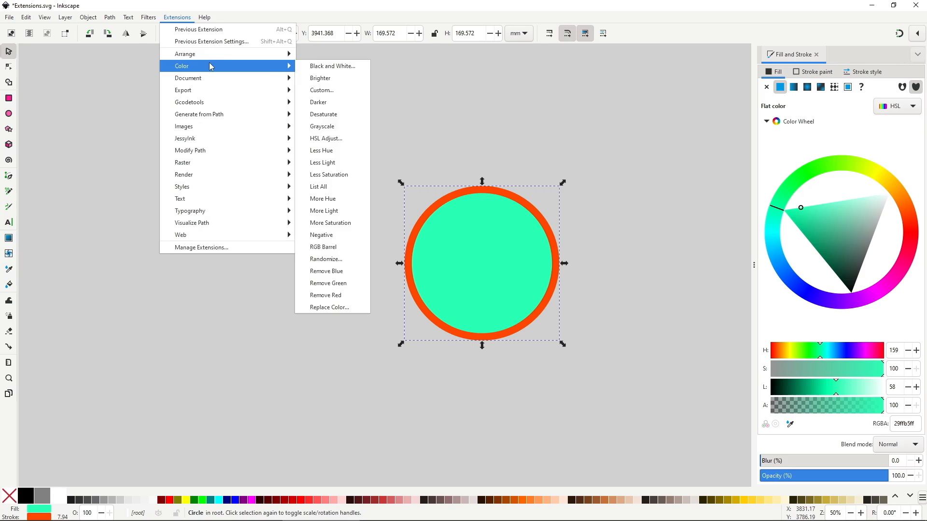
{"action": "left_click", "coordinate": [351, 249]}
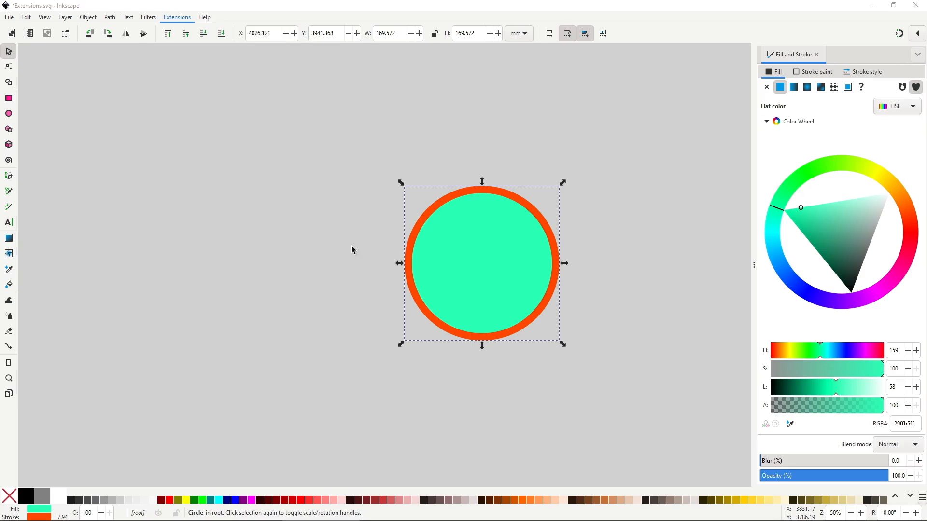
{"action": "left_click", "coordinate": [171, 17]}
{"action": "mouse_move", "coordinate": [204, 66]}
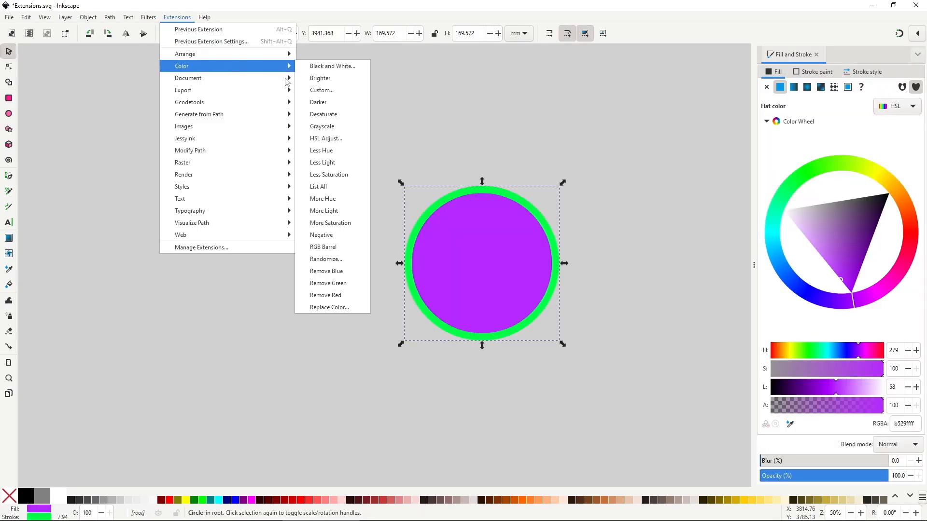
{"action": "left_click", "coordinate": [352, 249]}
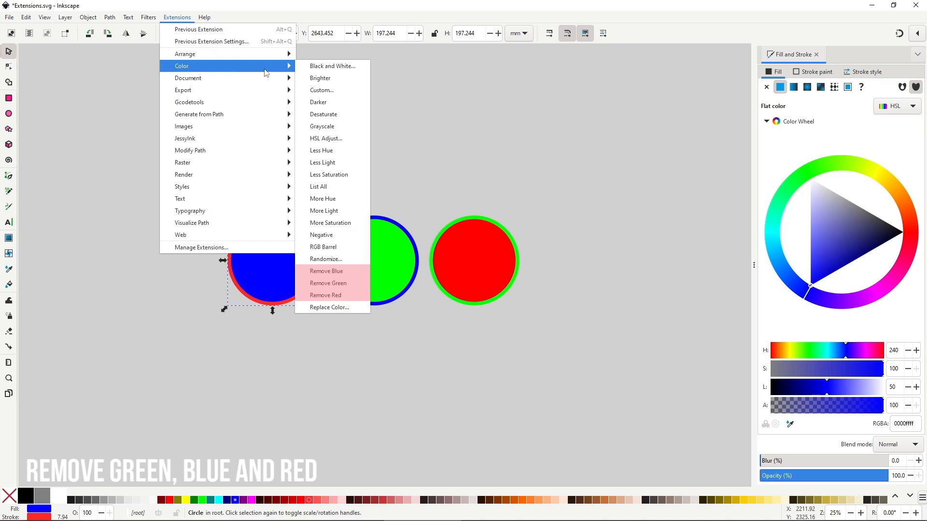
Apply Remove Blue to the blue-filled circle and Remove Green to the green-filled circle
{"action": "left_click", "coordinate": [352, 270]}
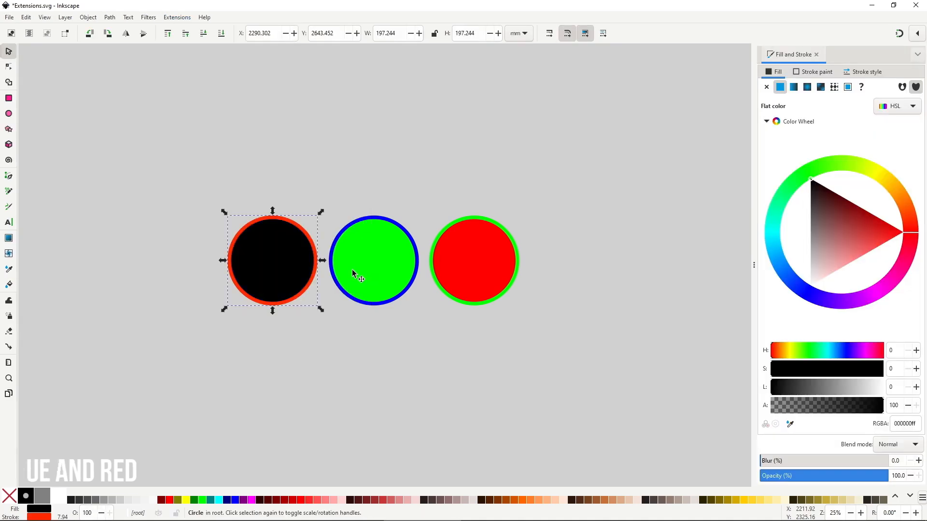
{"action": "left_click", "coordinate": [353, 274]}
{"action": "left_click", "coordinate": [178, 17]}
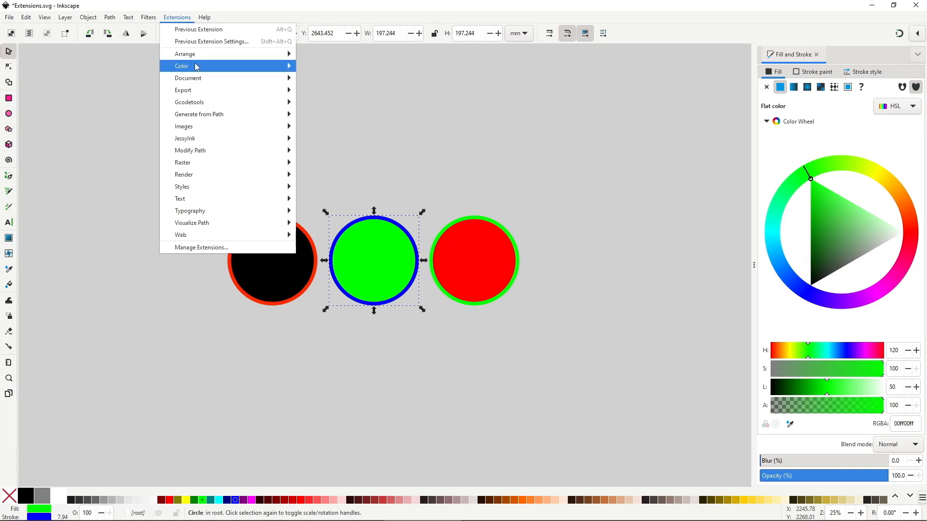
{"action": "mouse_move", "coordinate": [198, 68]}
{"action": "left_click", "coordinate": [355, 284]}
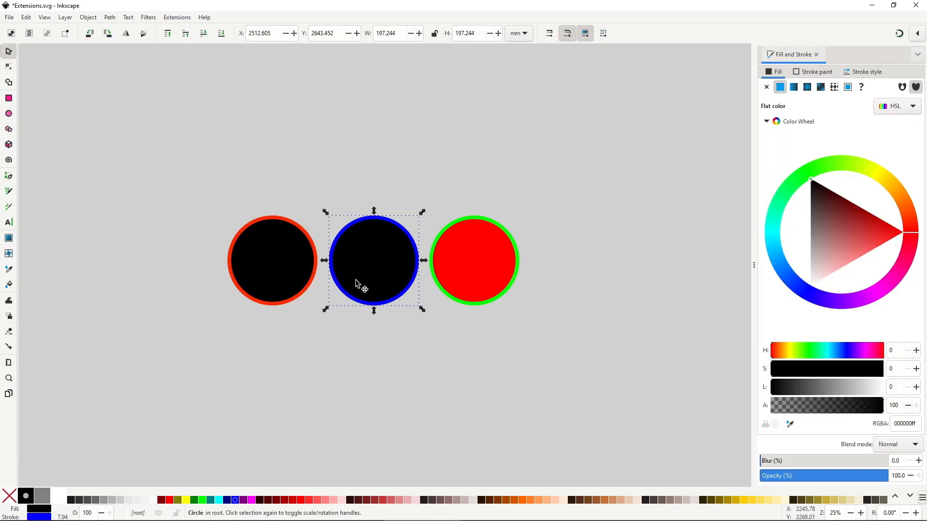
Apply the Remove Red color extension to the red-filled circle
{"action": "left_click", "coordinate": [455, 264]}
{"action": "left_click", "coordinate": [177, 16]}
{"action": "mouse_move", "coordinate": [193, 67]}
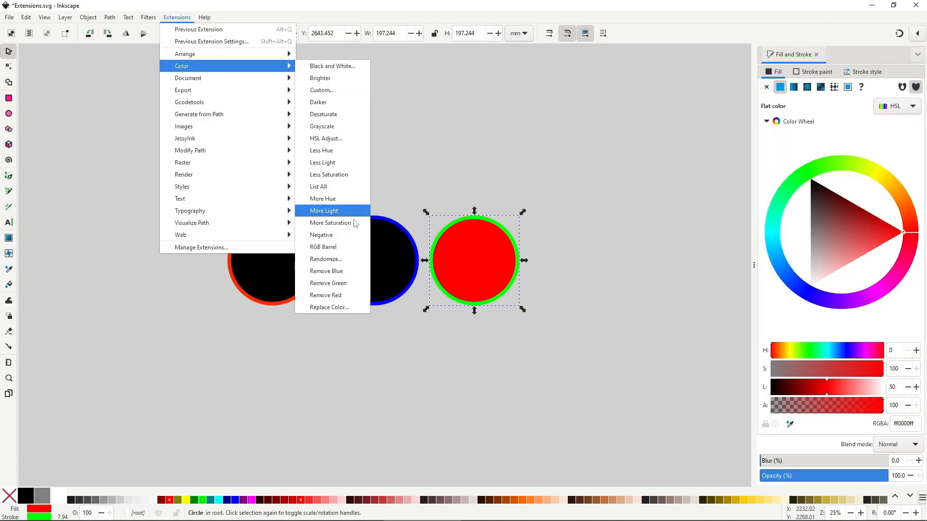
{"action": "left_click", "coordinate": [352, 295]}
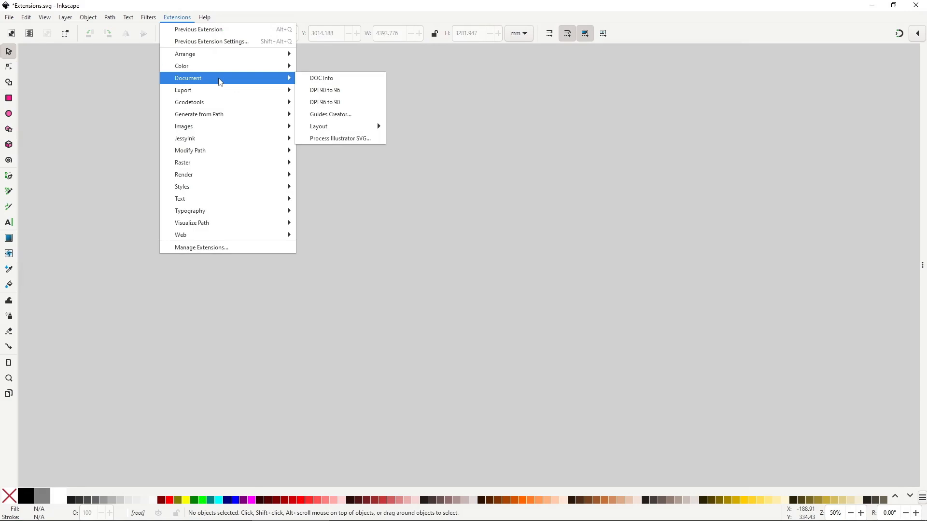
Display the document's information with the DOC Info extension
{"action": "left_click", "coordinate": [376, 81]}
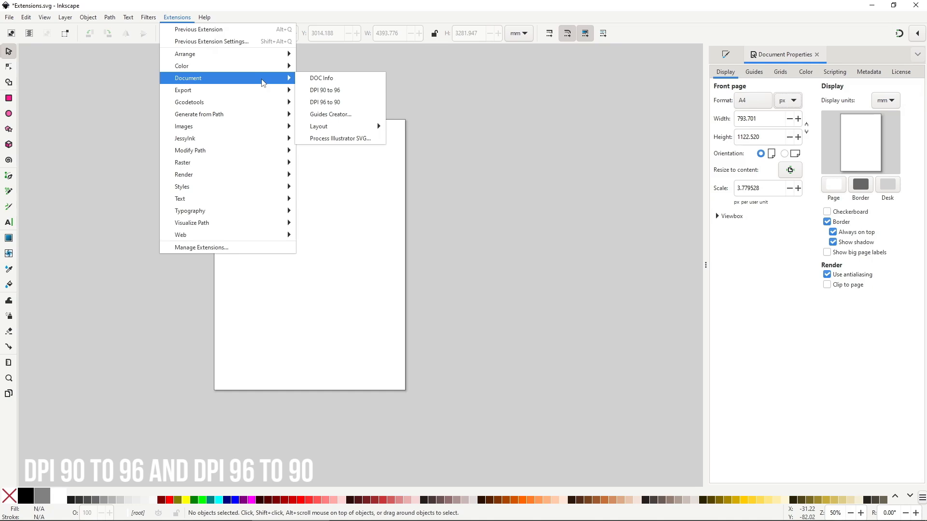
Rescale the document with the DPI 90 to 96 extension, and convert it back with DPI 96 to 90
{"action": "left_click", "coordinate": [357, 91]}
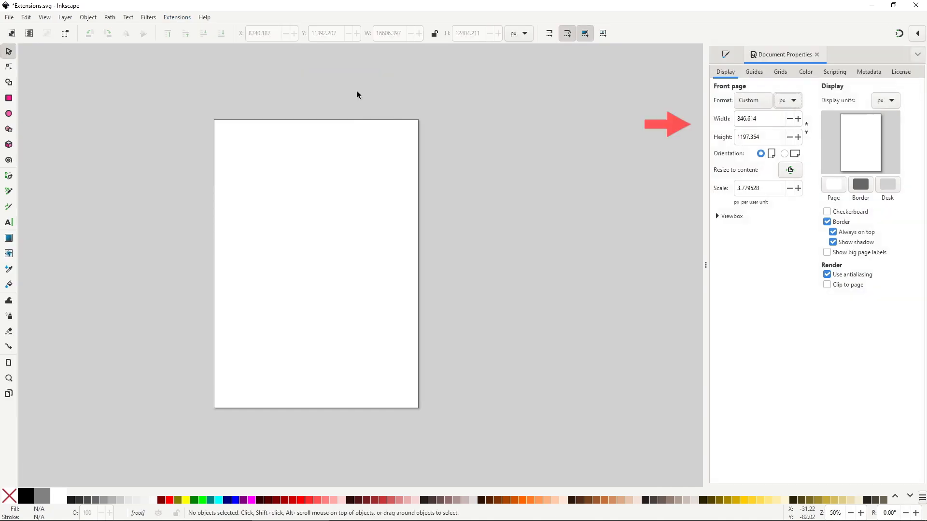
{"action": "left_click", "coordinate": [186, 17]}
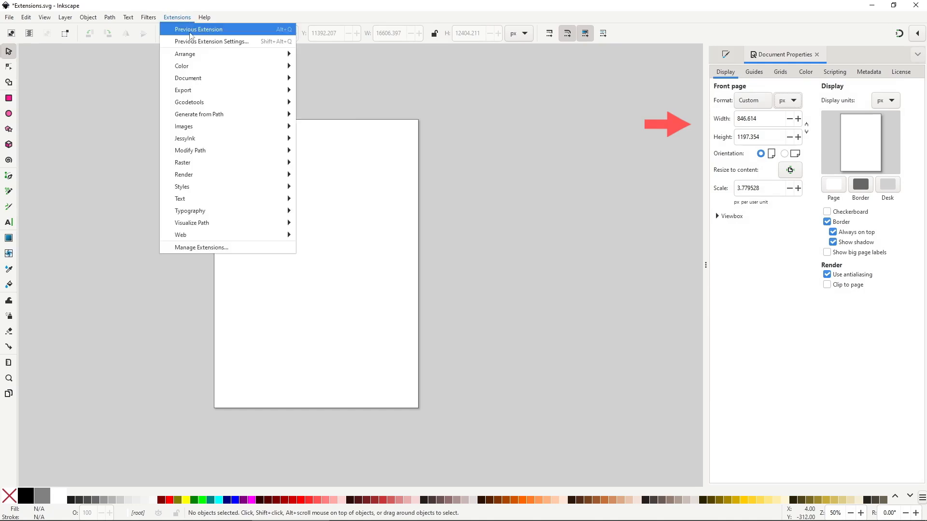
{"action": "mouse_move", "coordinate": [259, 78]}
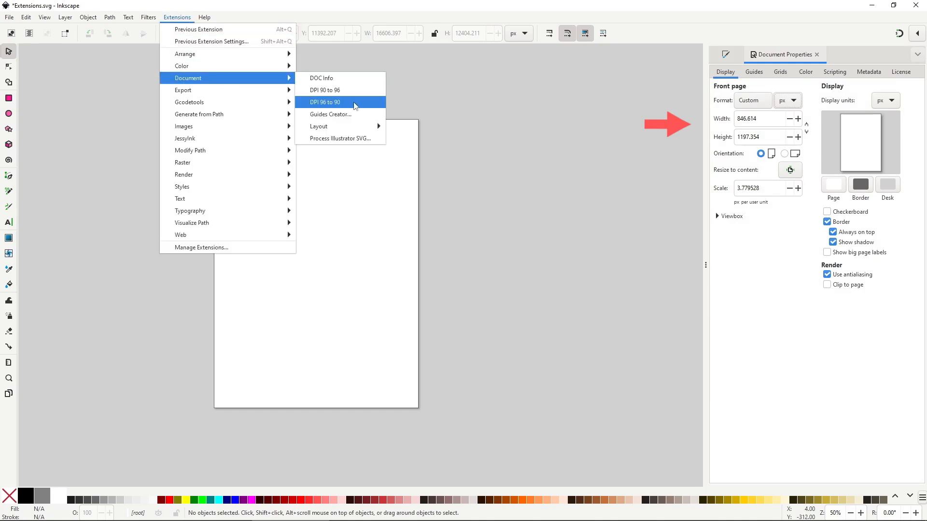
{"action": "left_click", "coordinate": [355, 103]}
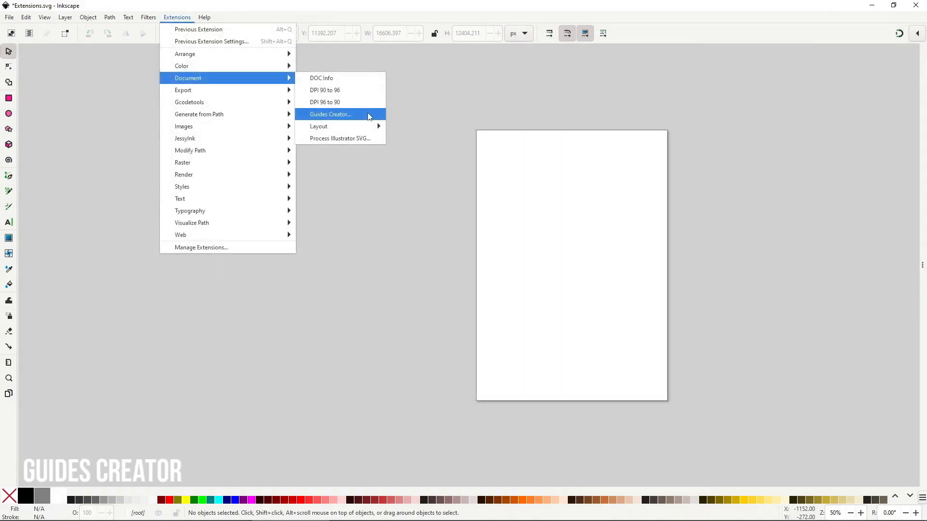
Start the Guides Creator document extension with its live preview turned on
{"action": "left_click", "coordinate": [369, 115]}
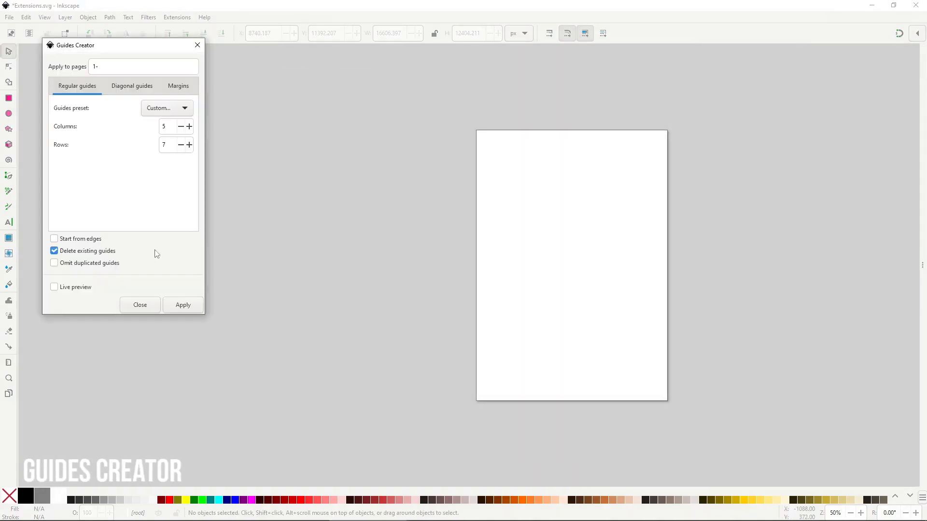
{"action": "left_click", "coordinate": [111, 286]}
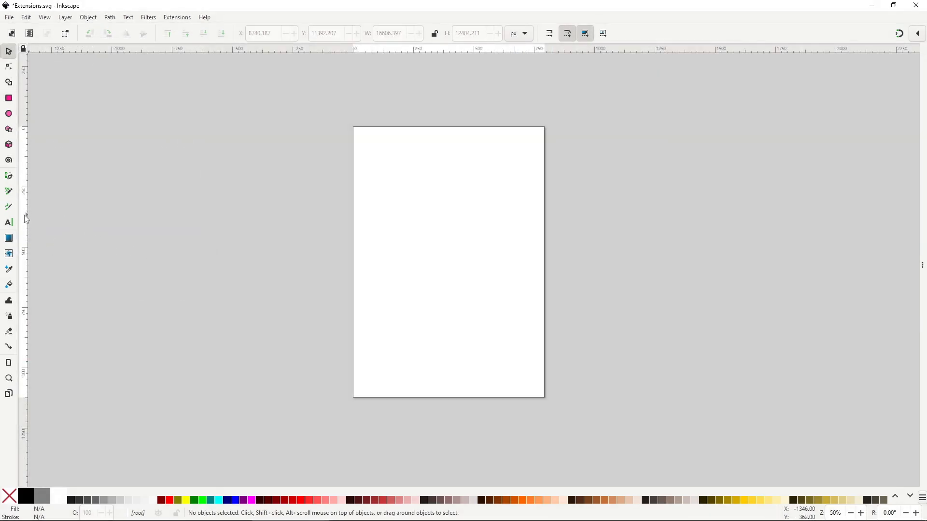
Add one vertical guide and one horizontal guide manually from the rulers
{"action": "left_click_drag", "start_coordinate": [25, 218], "coordinate": [253, 222]}
{"action": "left_click_drag", "start_coordinate": [358, 50], "coordinate": [360, 250]}
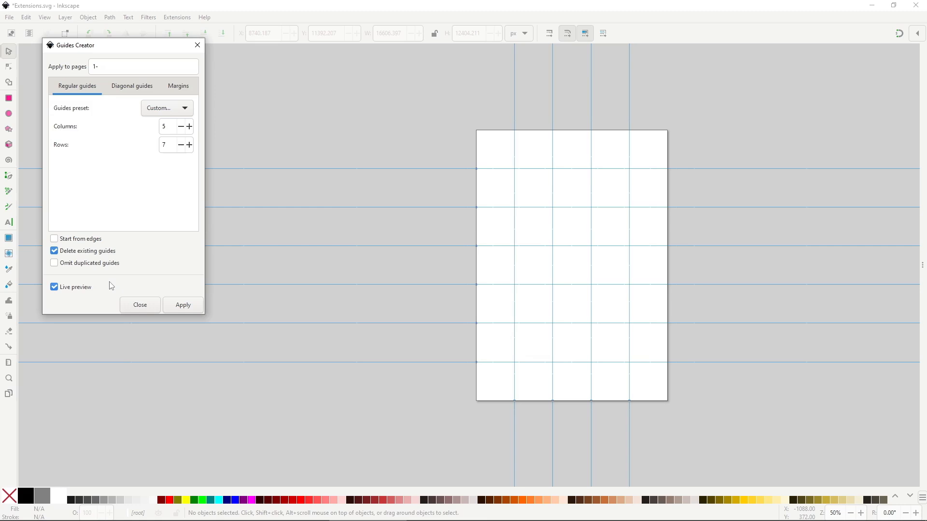
Set the regular guides to 4 columns and 4 rows in Guides Creator
{"action": "double_click", "coordinate": [173, 127]}
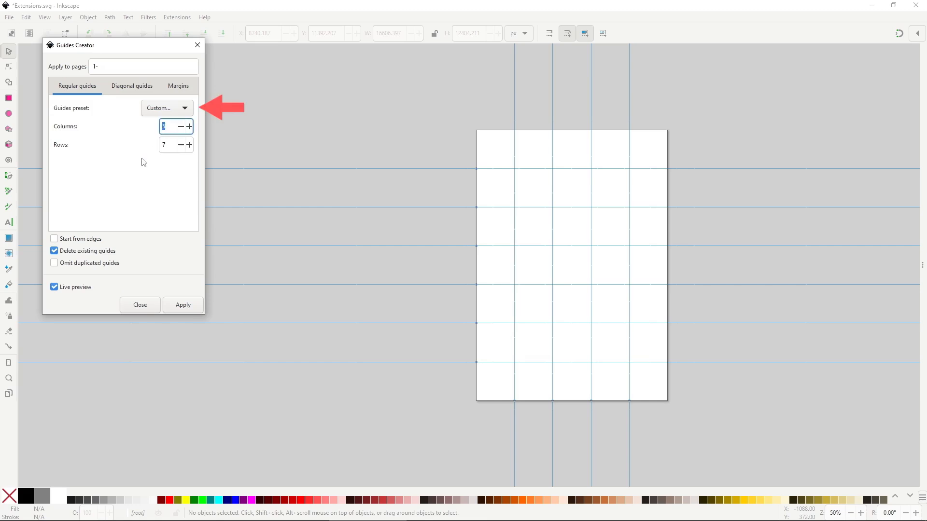
{"action": "type", "text": "4"}
{"action": "double_click", "coordinate": [166, 145]}
{"action": "type", "text": "4"}
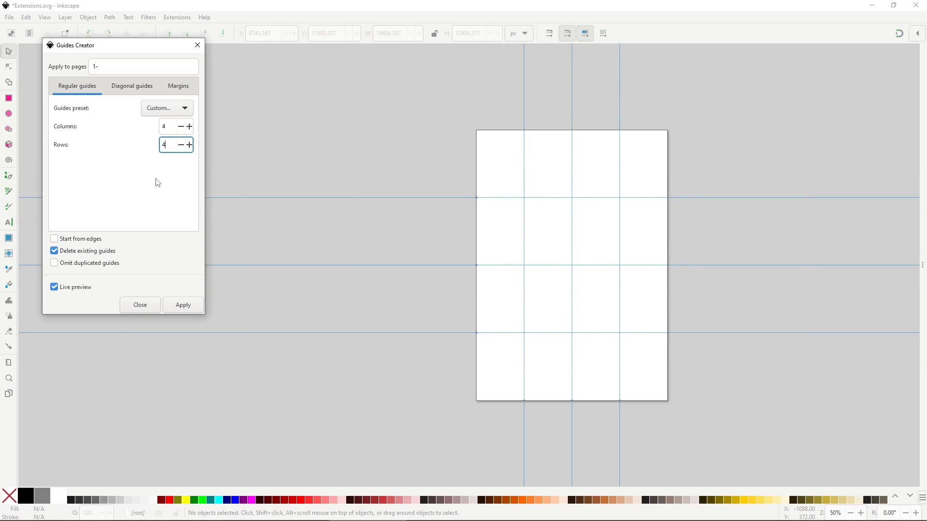
Try the Golden ratio guides preset, and switch the preset to Rule-of-third
{"action": "left_click", "coordinate": [157, 111]}
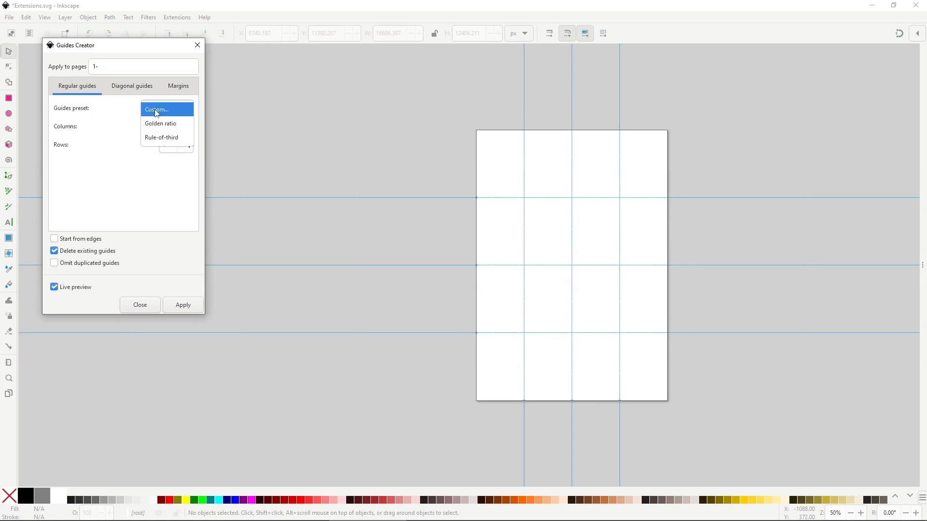
{"action": "left_click", "coordinate": [158, 124]}
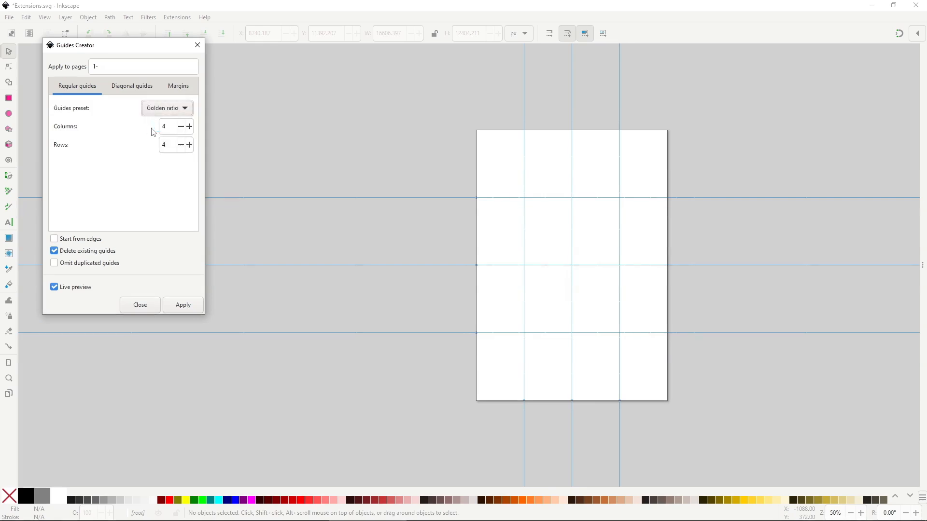
{"action": "left_click", "coordinate": [160, 115]}
{"action": "left_click", "coordinate": [159, 122]}
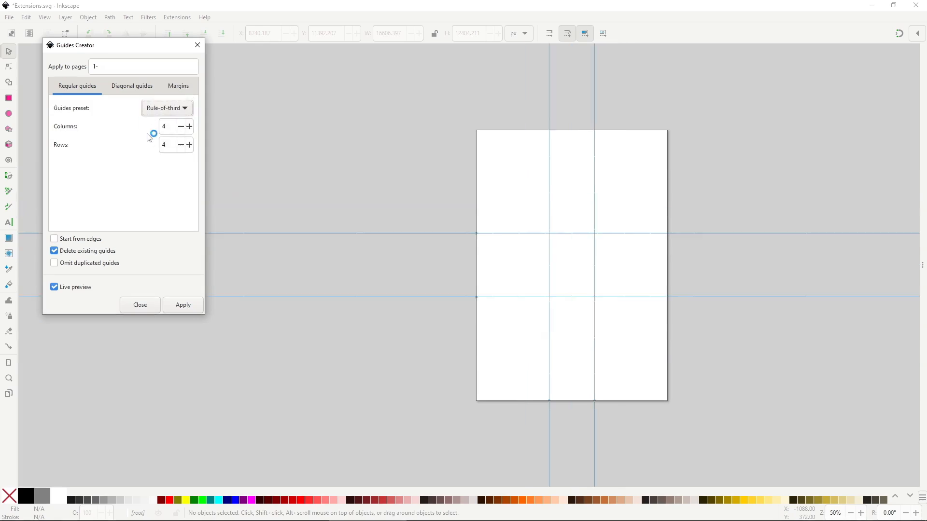
Try the diagonal guides, switching the upper left, upper right and lower left corners off and back on
{"action": "left_click", "coordinate": [131, 88]}
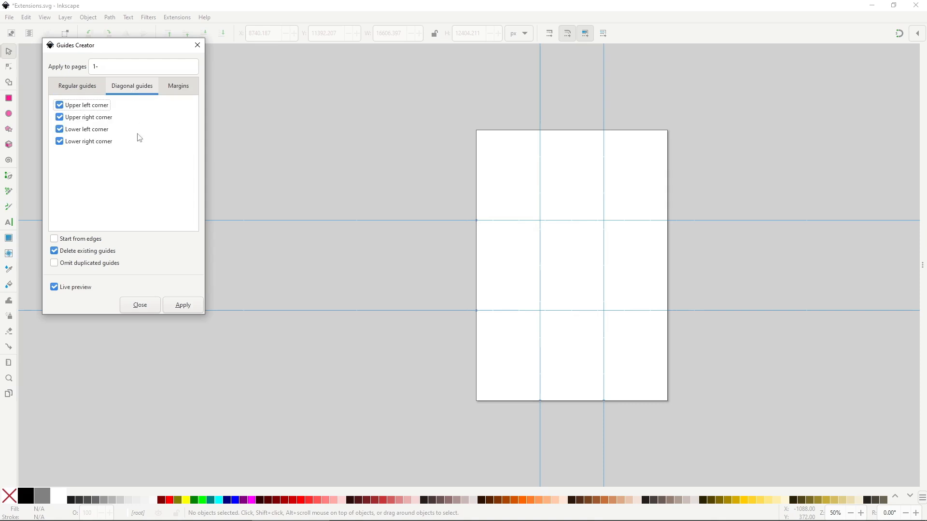
{"action": "left_click", "coordinate": [97, 110]}
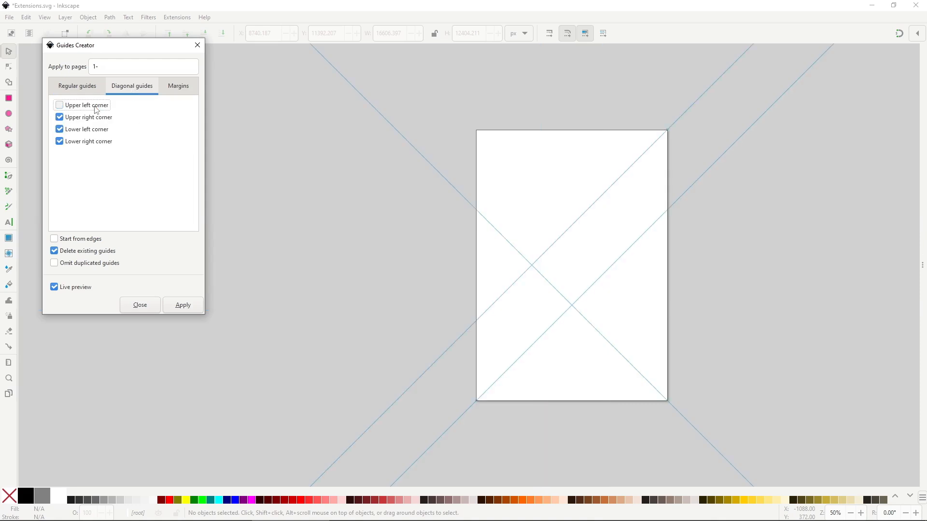
{"action": "left_click", "coordinate": [97, 117]}
{"action": "left_click", "coordinate": [97, 129]}
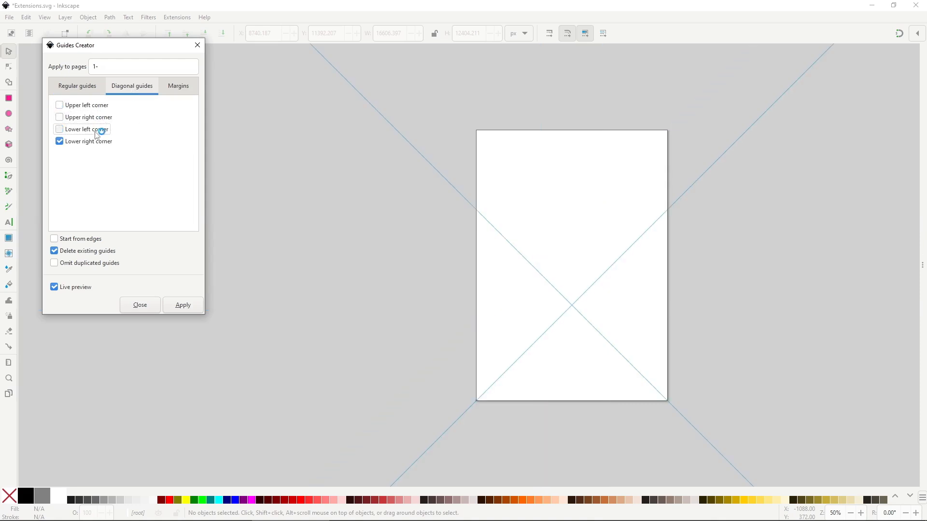
{"action": "left_click", "coordinate": [95, 130]}
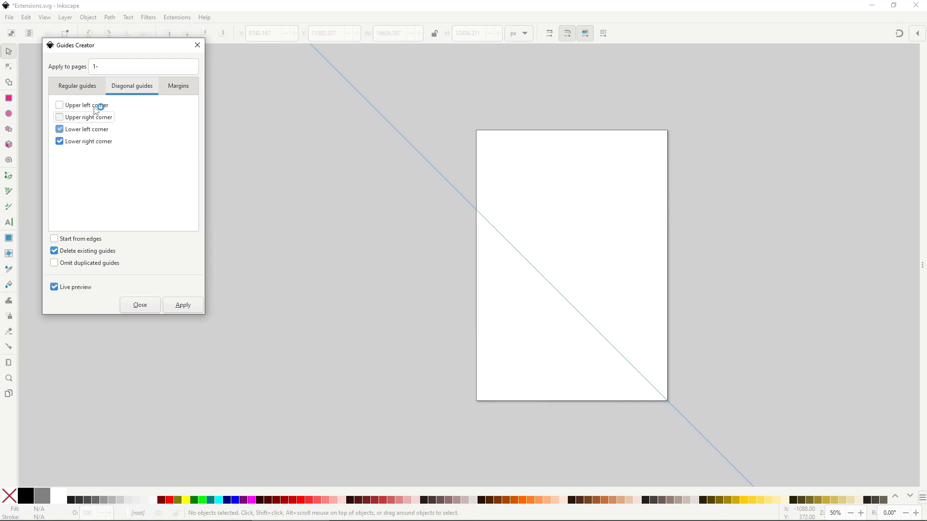
{"action": "left_click", "coordinate": [95, 116]}
{"action": "left_click", "coordinate": [94, 107]}
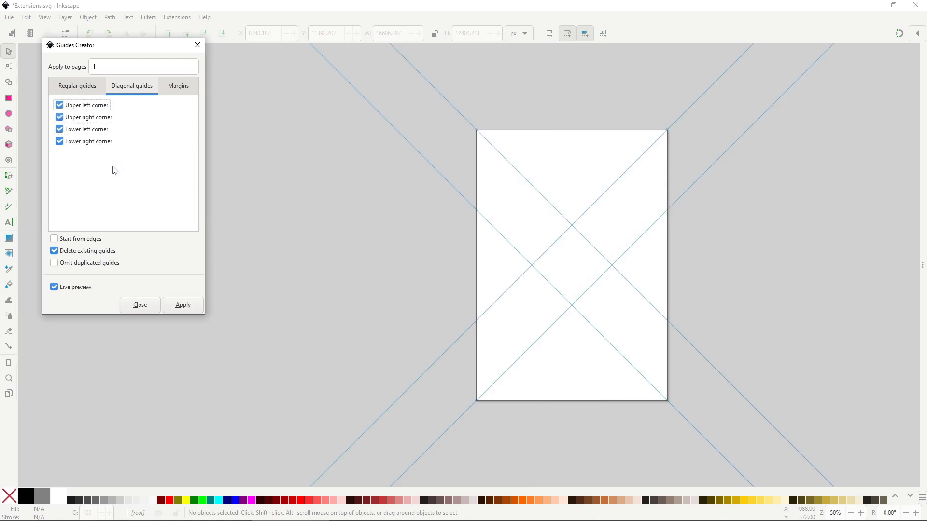
Switch Guides Creator to margin guides and choose the "Book pages, starting with right" margins preset
{"action": "left_click", "coordinate": [178, 88]}
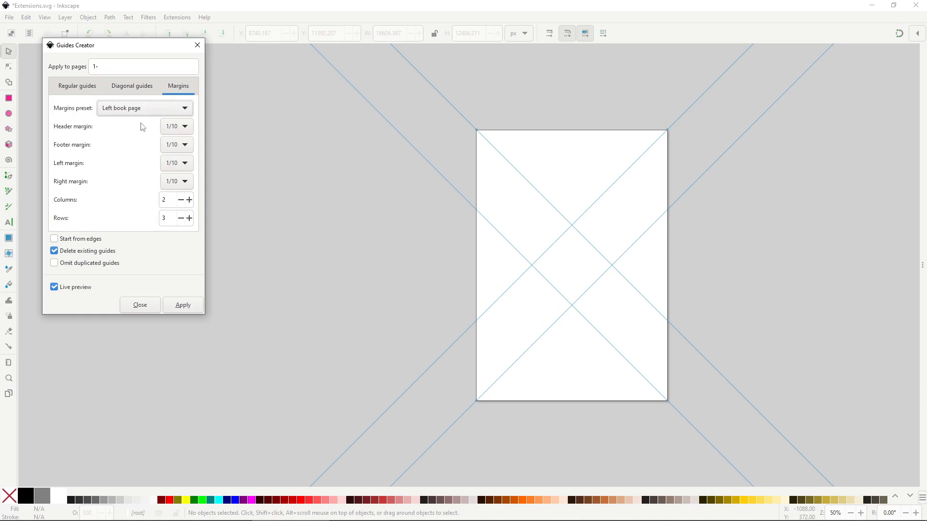
{"action": "left_click", "coordinate": [146, 112]}
{"action": "left_click", "coordinate": [155, 113]}
{"action": "left_click", "coordinate": [143, 113]}
{"action": "left_click", "coordinate": [148, 123]}
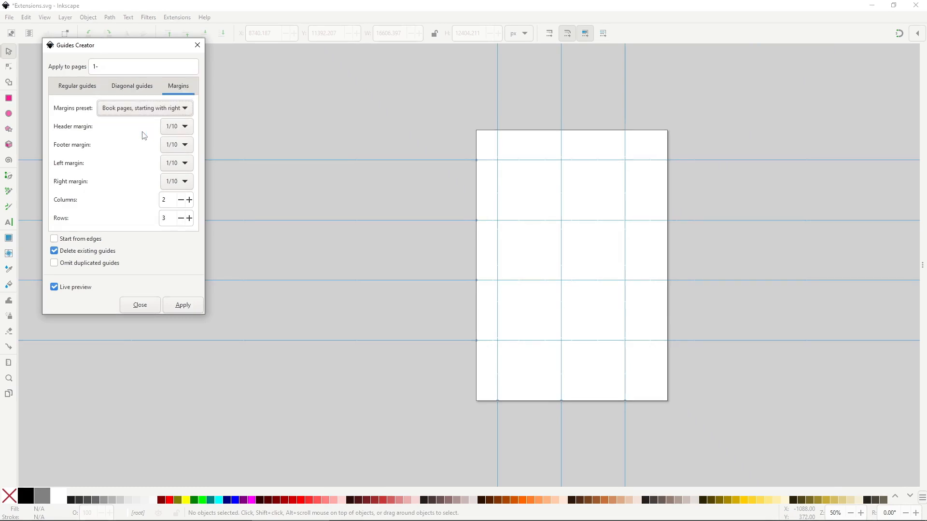
Set the header margin to 1/4 and divide the margin guides into 5 columns and 5 rows
{"action": "left_click", "coordinate": [166, 128]}
{"action": "left_click", "coordinate": [168, 212]}
{"action": "double_click", "coordinate": [164, 200]}
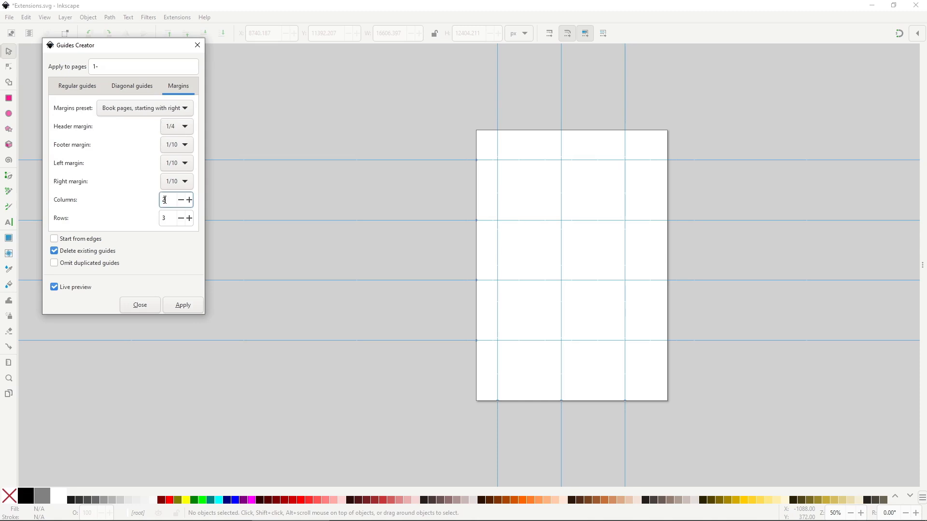
{"action": "type", "text": "5"}
{"action": "left_click", "coordinate": [164, 219]}
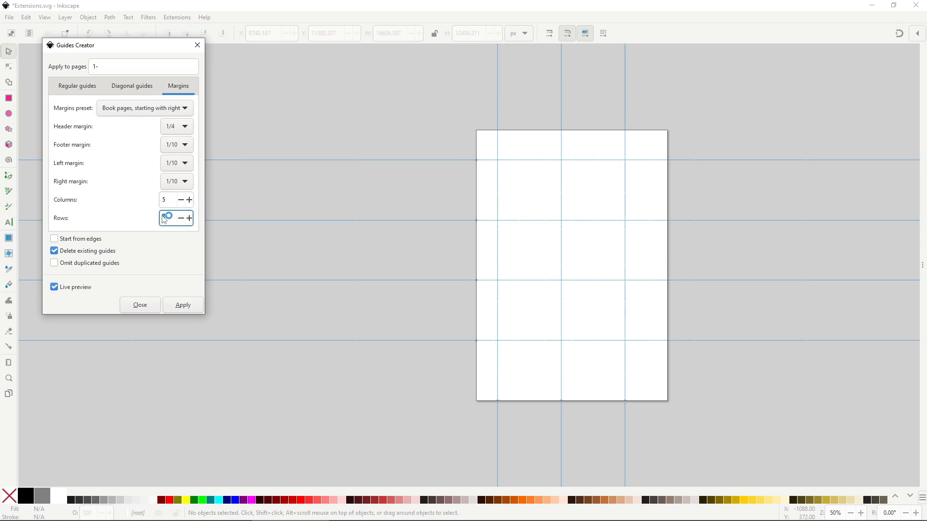
{"action": "type", "text": "5"}
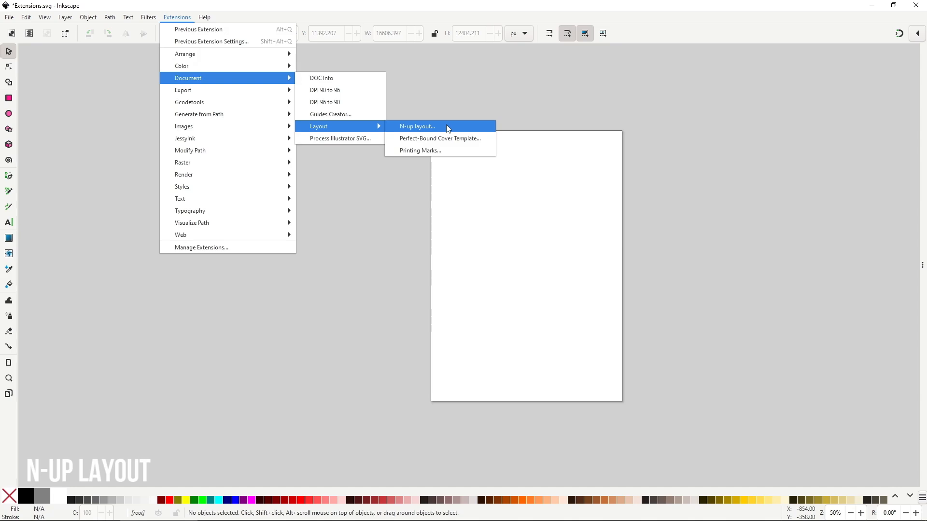
Start the N-up layout extension with live preview and set the page size to 1000 by 800 px
{"action": "left_click", "coordinate": [447, 127]}
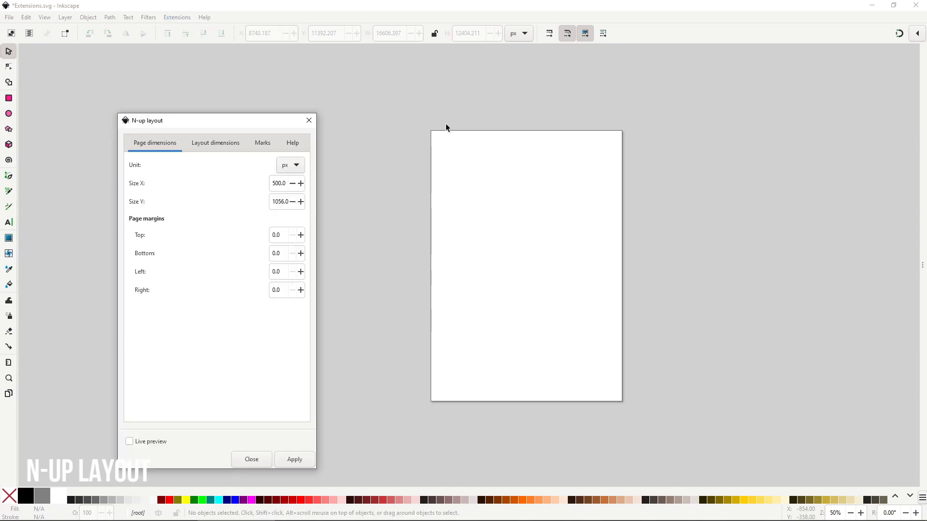
{"action": "left_click", "coordinate": [177, 440]}
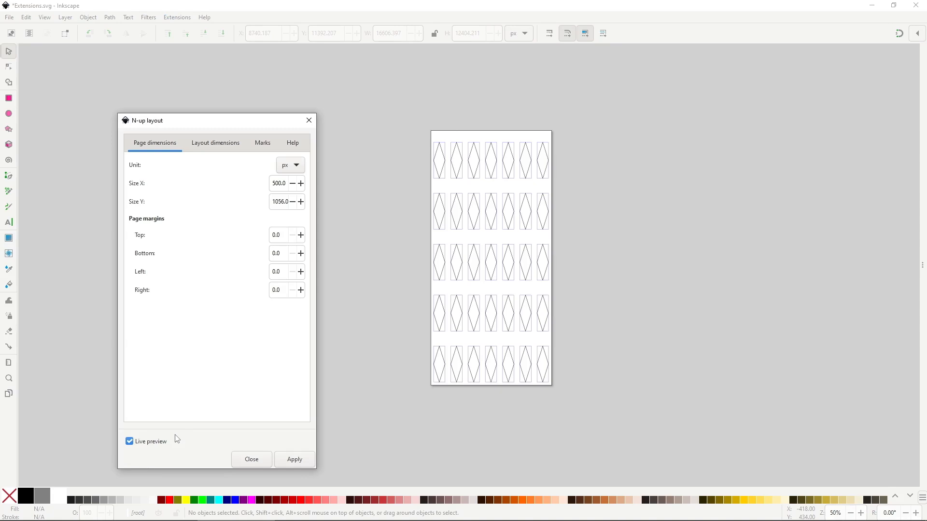
{"action": "left_click_drag", "start_coordinate": [286, 186], "coordinate": [270, 185]}
{"action": "type", "text": "1000.0"}
{"action": "key", "text": "Tab"}
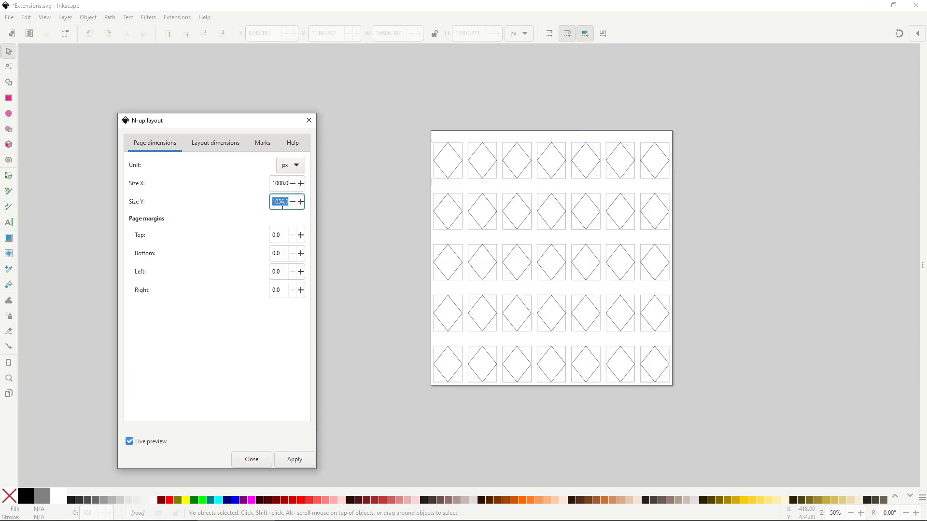
{"action": "type", "text": "800.0"}
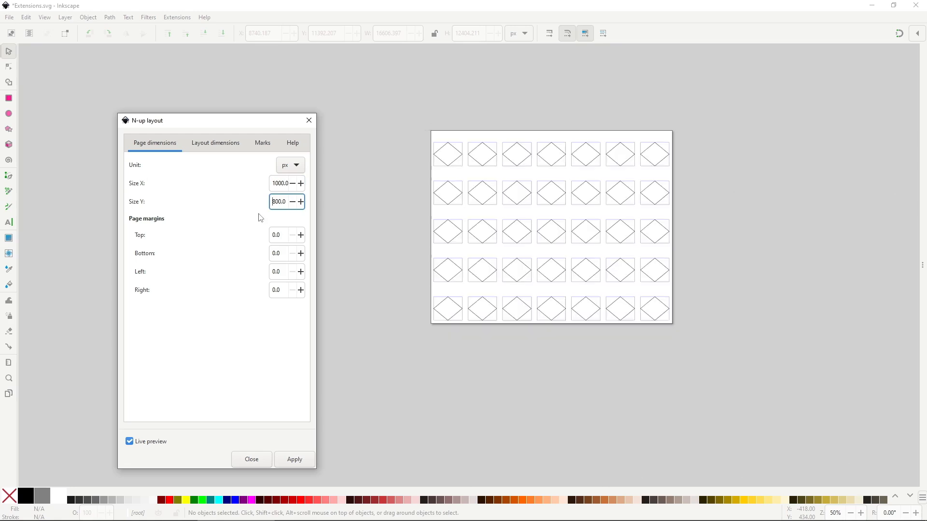
Set the N-up layout's top, bottom and left page margins to 20 px each
{"action": "key", "text": "Tab"}
{"action": "type", "text": "20"}
{"action": "left_click", "coordinate": [281, 253]}
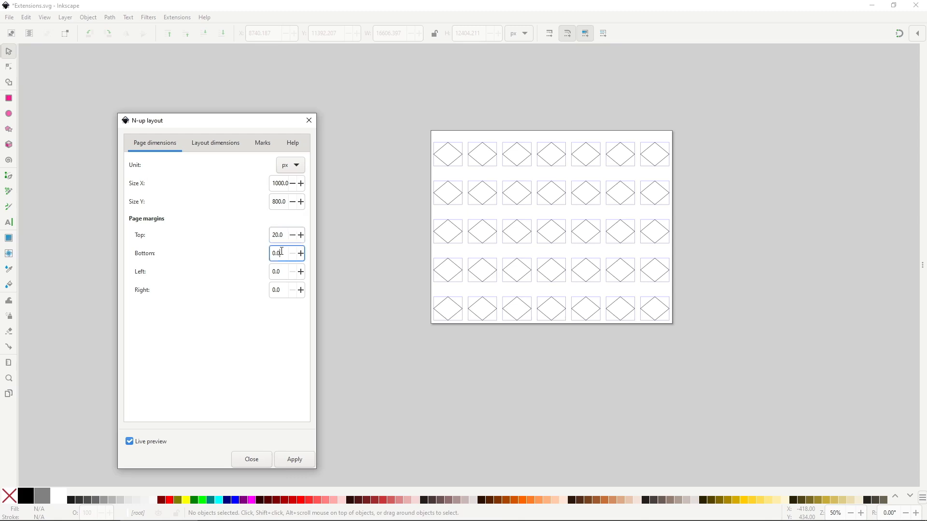
{"action": "double_click", "coordinate": [282, 253]}
{"action": "type", "text": "20.0"}
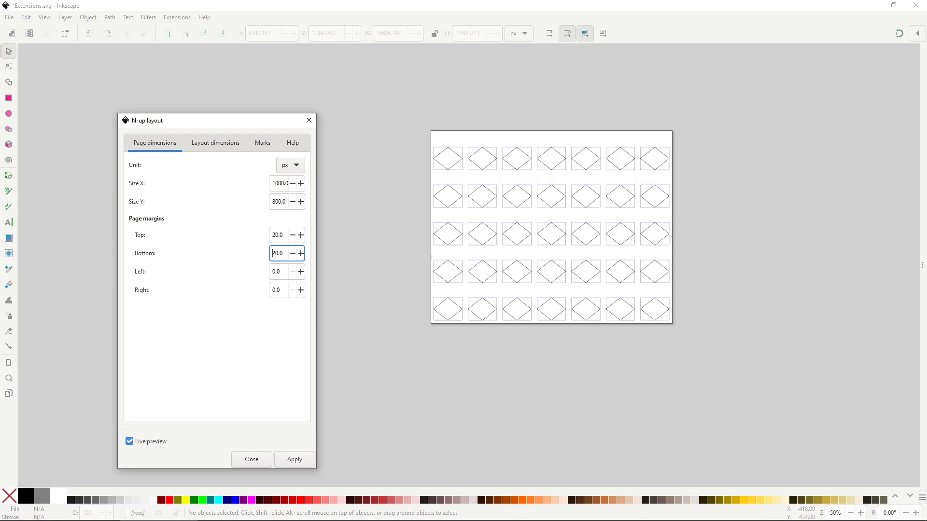
{"action": "double_click", "coordinate": [270, 272]}
{"action": "type", "text": "20.0"}
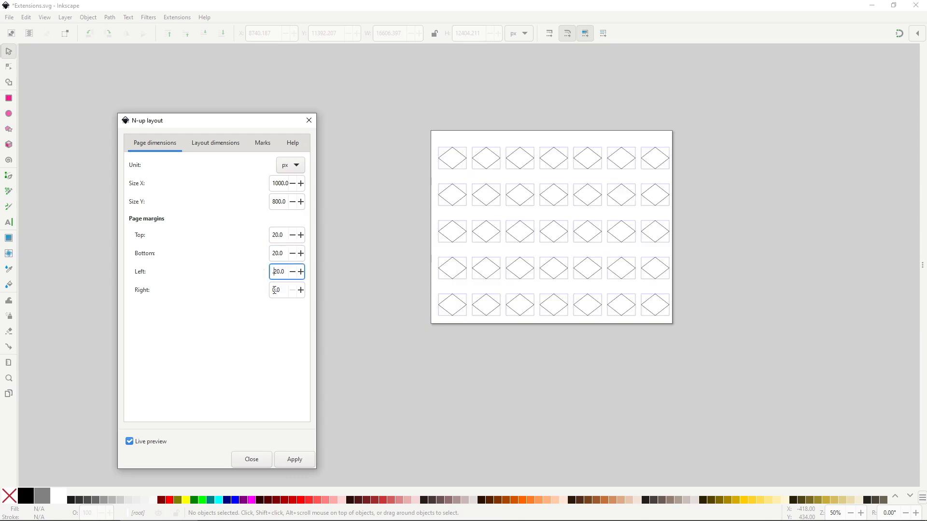
Set the N-up layout dimensions to 5 rows and 5 columns with a Size X of 20
{"action": "left_click", "coordinate": [211, 150]}
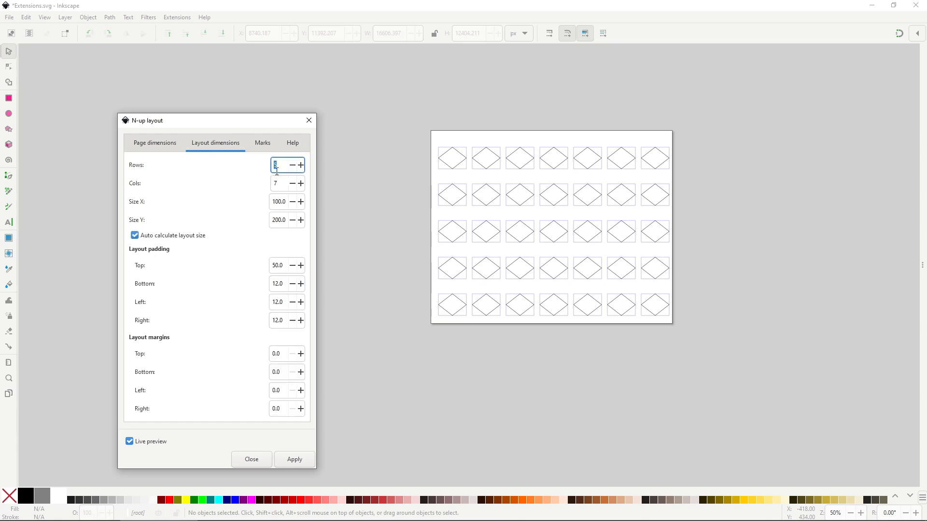
{"action": "type", "text": "10"}
{"action": "left_click_drag", "start_coordinate": [280, 183], "coordinate": [273, 183]}
{"action": "type", "text": "5"}
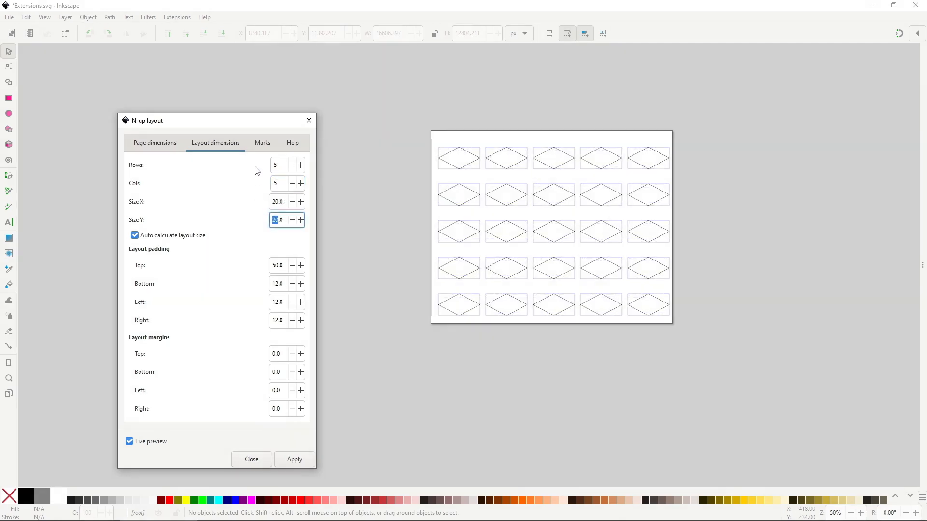
Turn off the place holder, cutting marks and padding guide in the N-up layout, and turn on the margin guide
{"action": "left_click", "coordinate": [263, 143]}
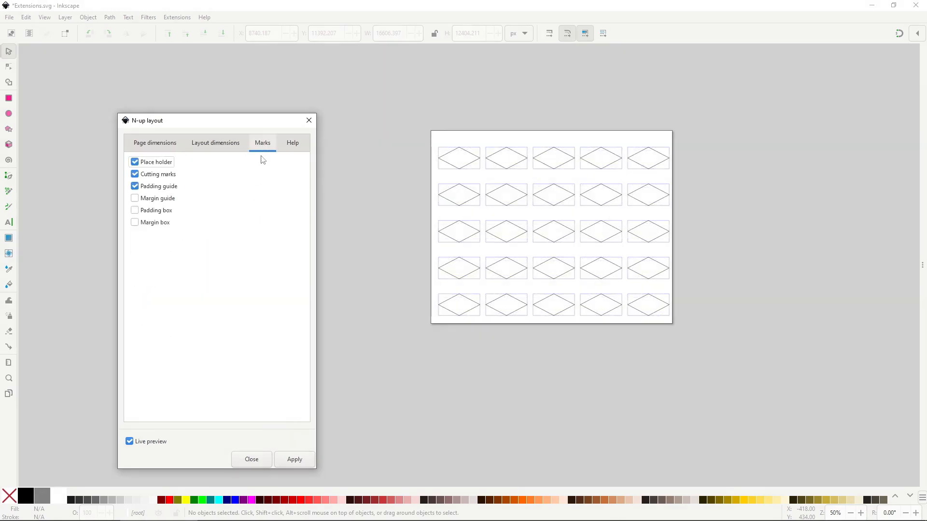
{"action": "left_click", "coordinate": [165, 163]}
{"action": "left_click", "coordinate": [173, 175]}
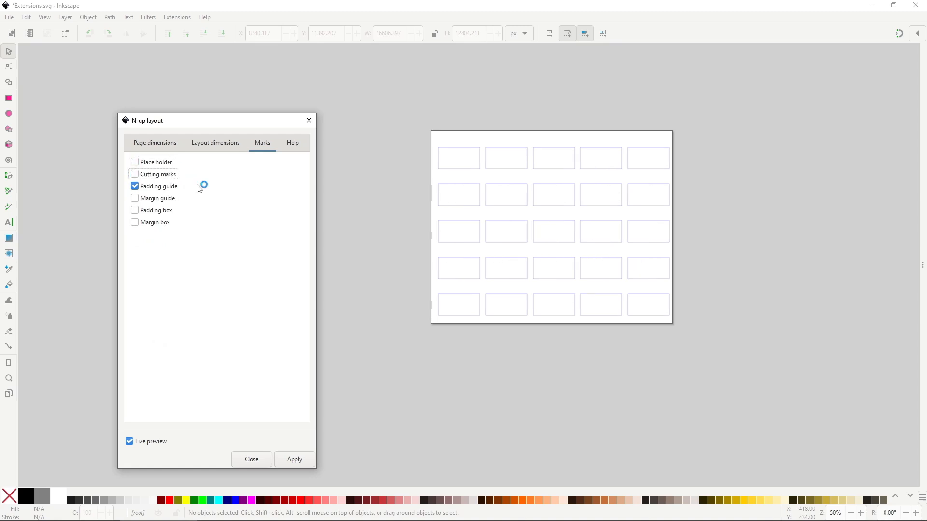
{"action": "left_click", "coordinate": [166, 186]}
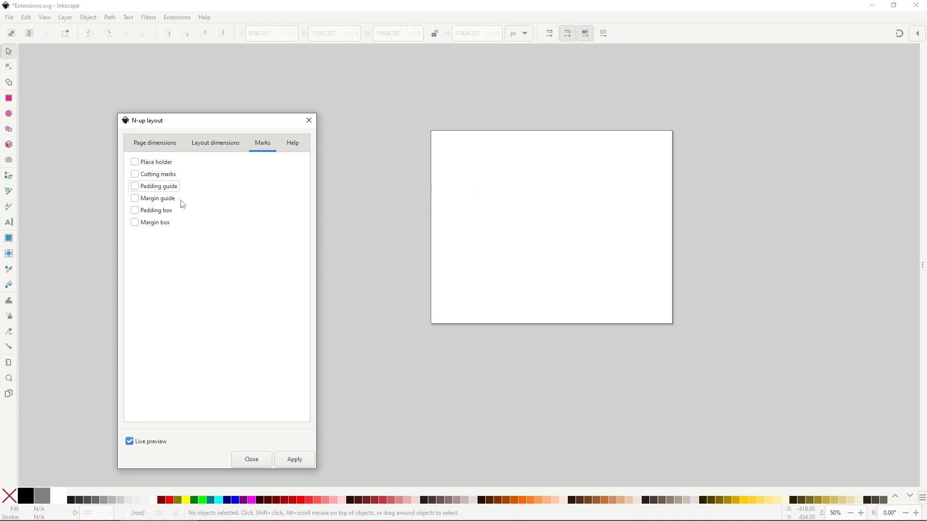
{"action": "left_click", "coordinate": [160, 200]}
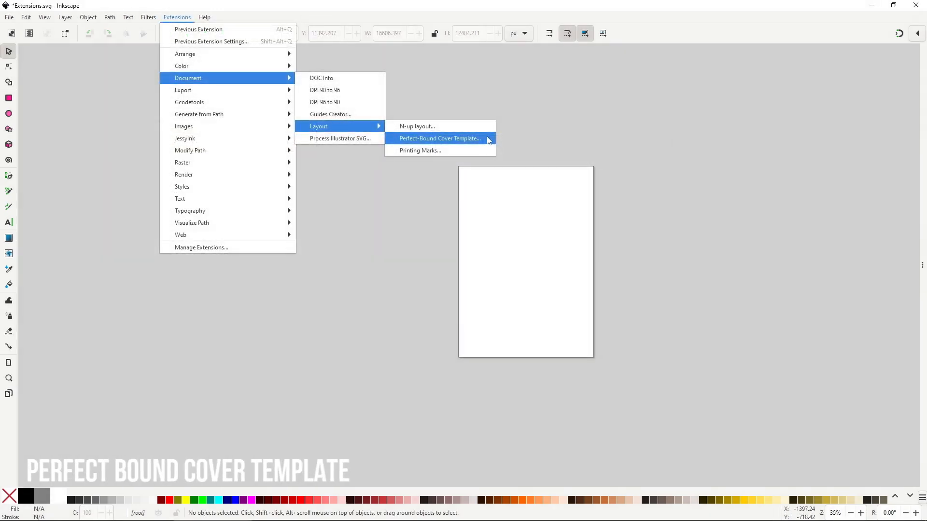
Start the Perfect-Bound Cover Template extension and set the book width and height to 10 inches each
{"action": "left_click", "coordinate": [487, 138]}
{"action": "left_click_drag", "start_coordinate": [114, 19], "coordinate": [165, 78]}
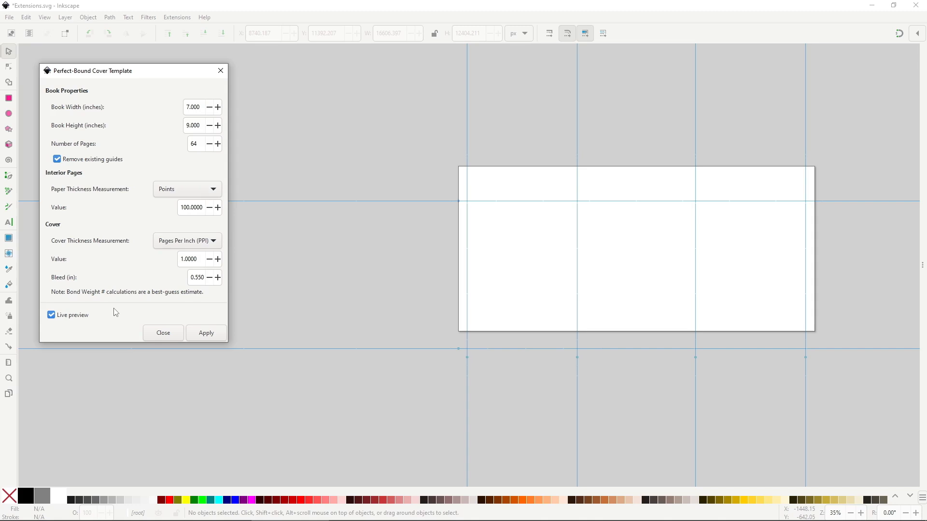
{"action": "triple_click", "coordinate": [193, 107]}
{"action": "type", "text": "10"}
{"action": "left_click", "coordinate": [193, 126]}
{"action": "triple_click", "coordinate": [203, 126]}
{"action": "type", "text": "10"}
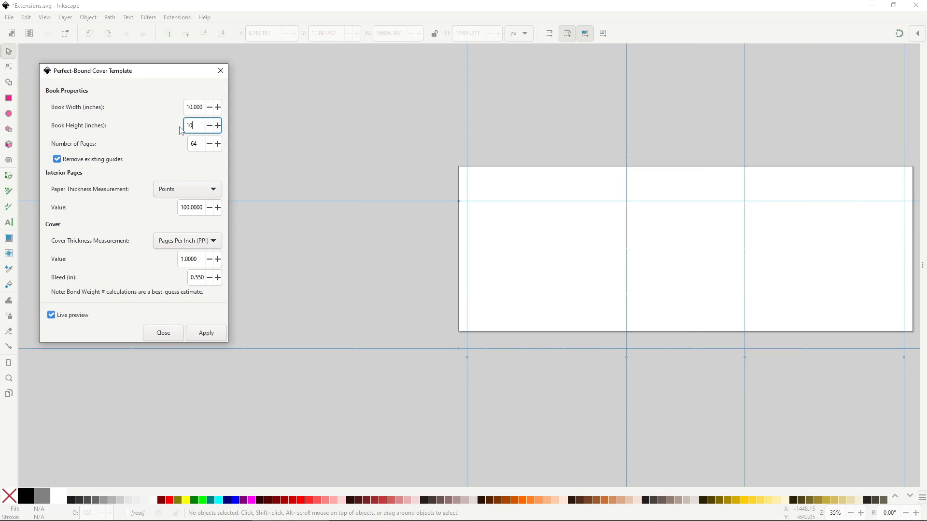
Try 100 pages for the book cover template, and reduce the number of pages to 16
{"action": "left_click", "coordinate": [198, 143]}
{"action": "type", "text": "64"}
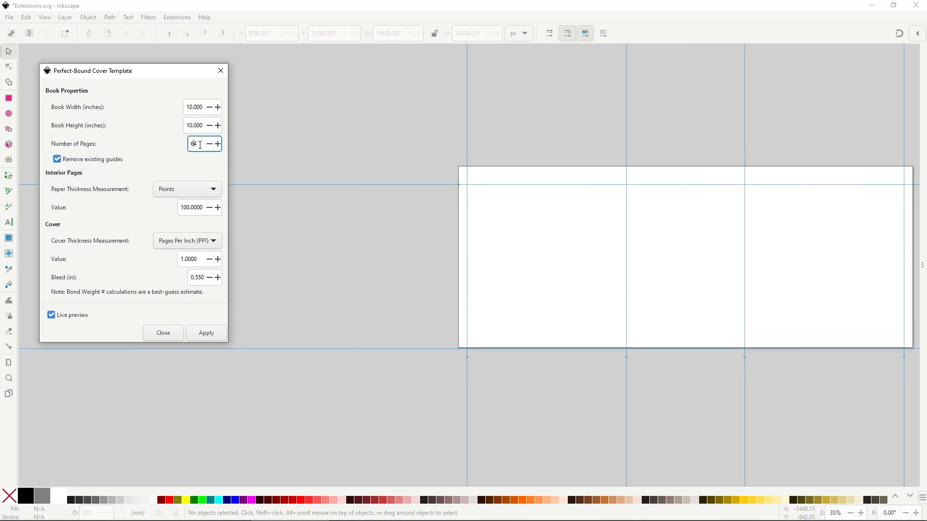
{"action": "triple_click", "coordinate": [189, 148]}
{"action": "type", "text": "100"}
{"action": "left_click", "coordinate": [194, 129]}
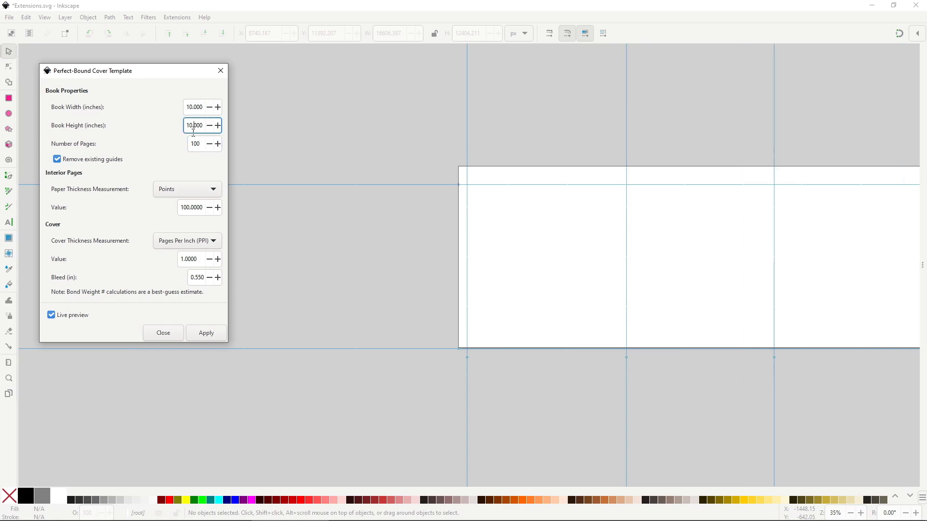
{"action": "triple_click", "coordinate": [195, 144]}
{"action": "type", "text": "16"}
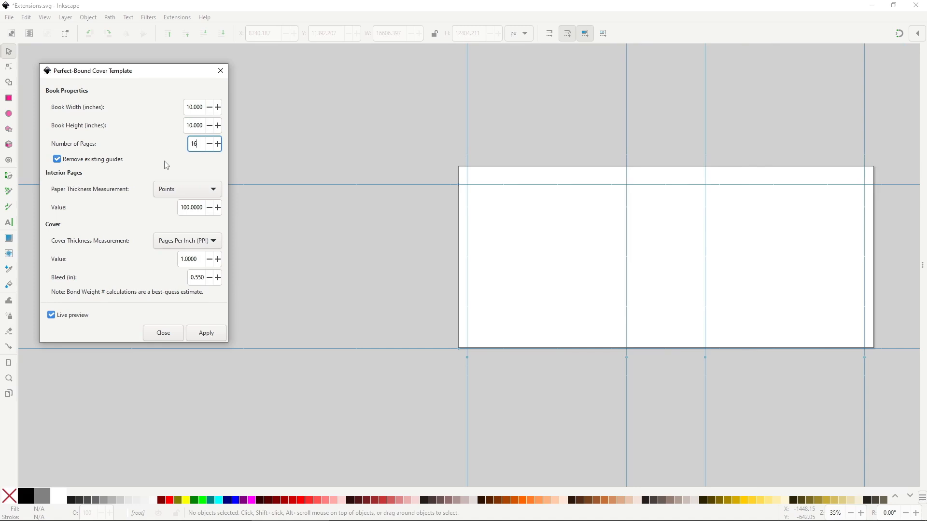
Change the interior pages' paper thickness measurement to Pages Per Inch (PPI)
{"action": "left_click", "coordinate": [188, 194]}
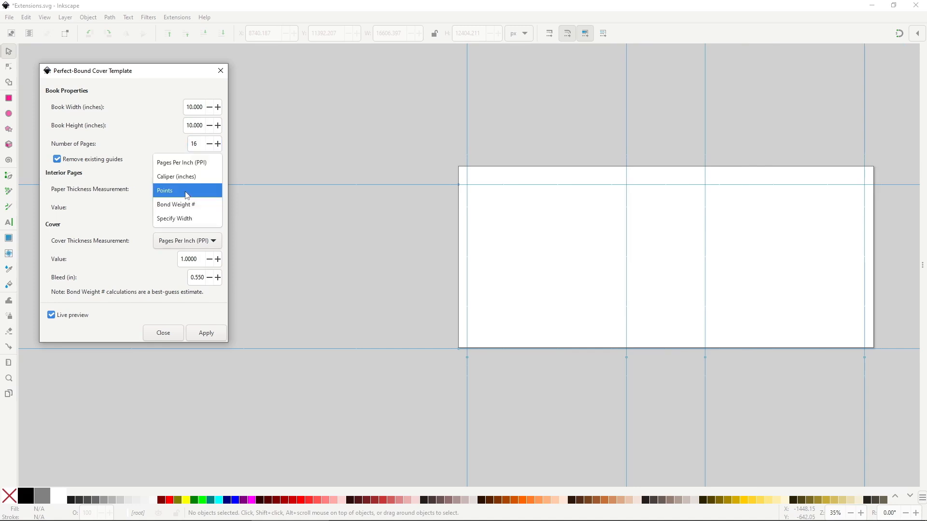
{"action": "key", "text": "Up"}
{"action": "key", "text": "Up"}
{"action": "key", "text": "Return"}
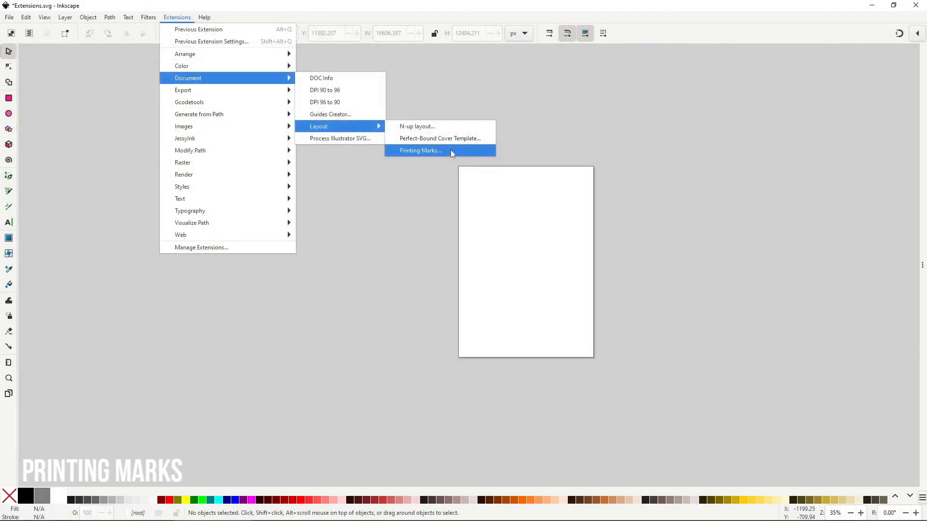
Run the Printing Marks extension on the blank page with all mark types enabled
{"action": "left_click", "coordinate": [450, 149]}
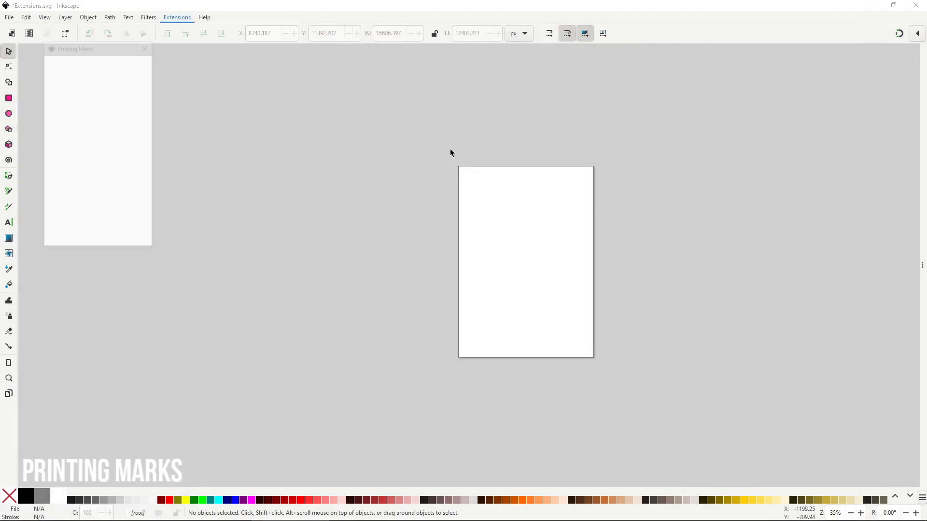
{"action": "left_click", "coordinate": [221, 161]}
{"action": "left_click", "coordinate": [277, 330]}
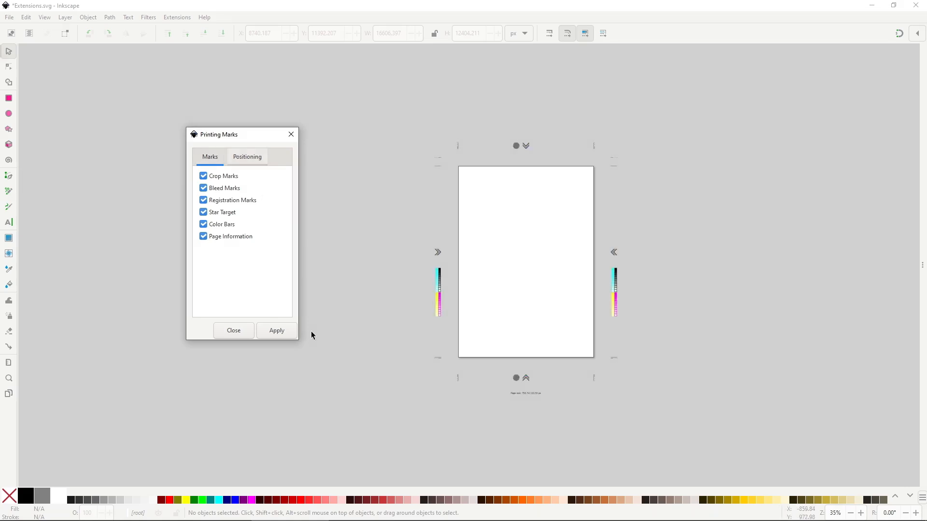
Turn off the crop, bleed and registration marks and reapply the printing marks
{"action": "left_click", "coordinate": [219, 176]}
{"action": "left_click", "coordinate": [219, 188]}
{"action": "left_click", "coordinate": [220, 200]}
{"action": "left_click", "coordinate": [273, 330]}
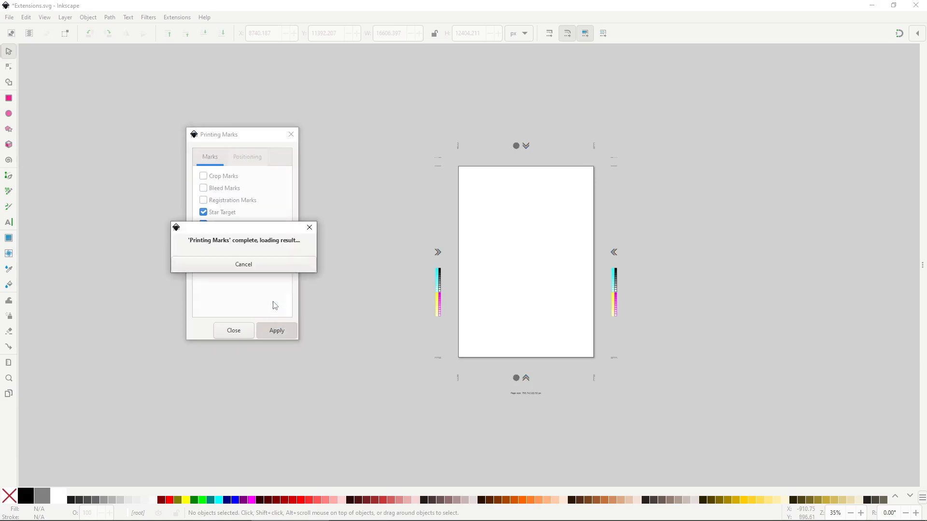
{"action": "key", "text": "alt"}
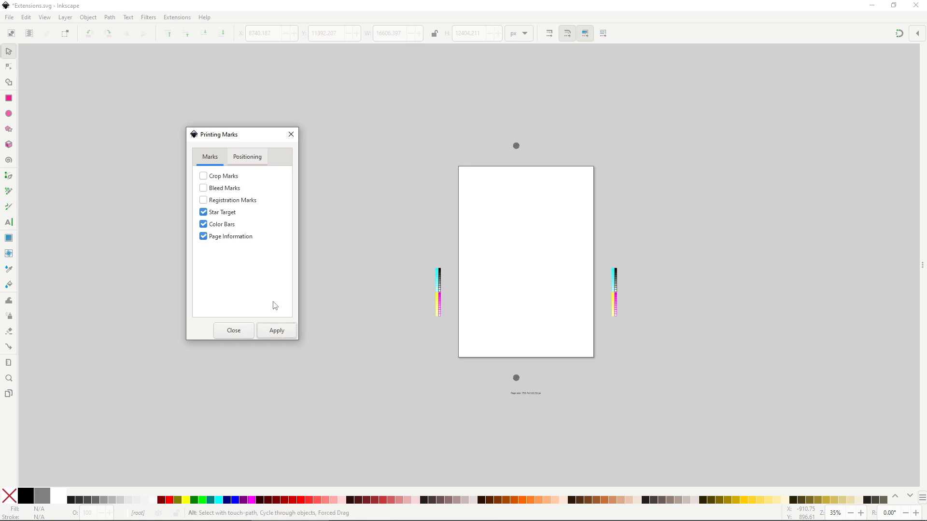
Try a 50 px offset for the printing marks, reduce the offset to 10 px, and reapply the marks to the canvas
{"action": "left_click", "coordinate": [247, 160]}
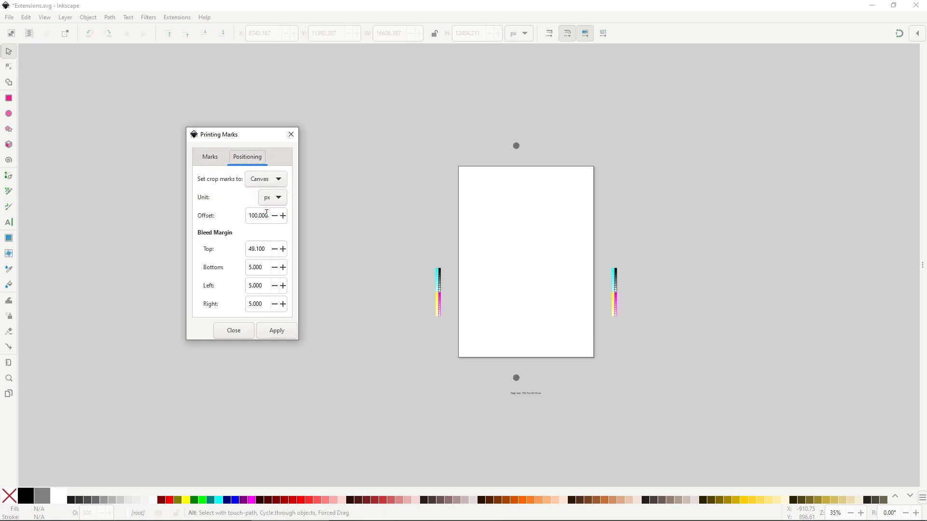
{"action": "left_click", "coordinate": [248, 213]}
{"action": "type", "text": "50"}
{"action": "key", "text": "Return"}
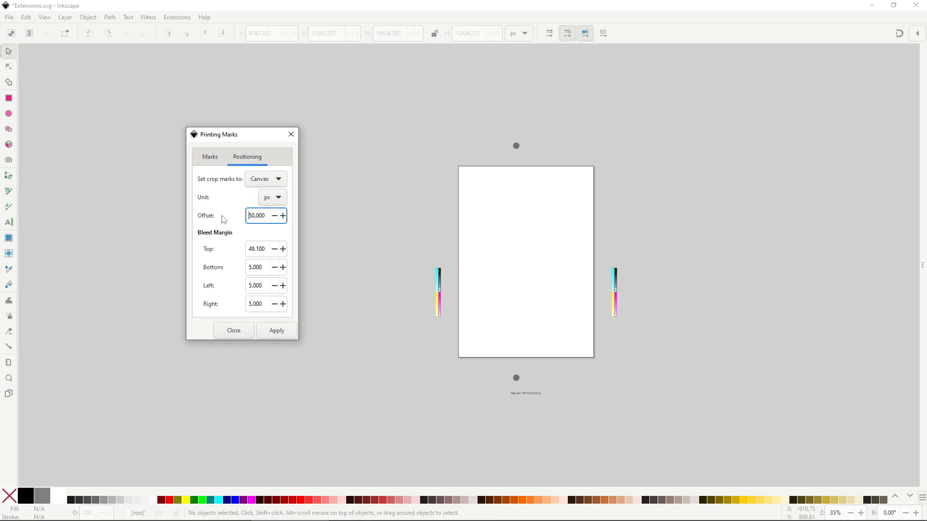
{"action": "key", "text": "ctrl+a"}
{"action": "type", "text": "10"}
{"action": "left_click", "coordinate": [266, 251]}
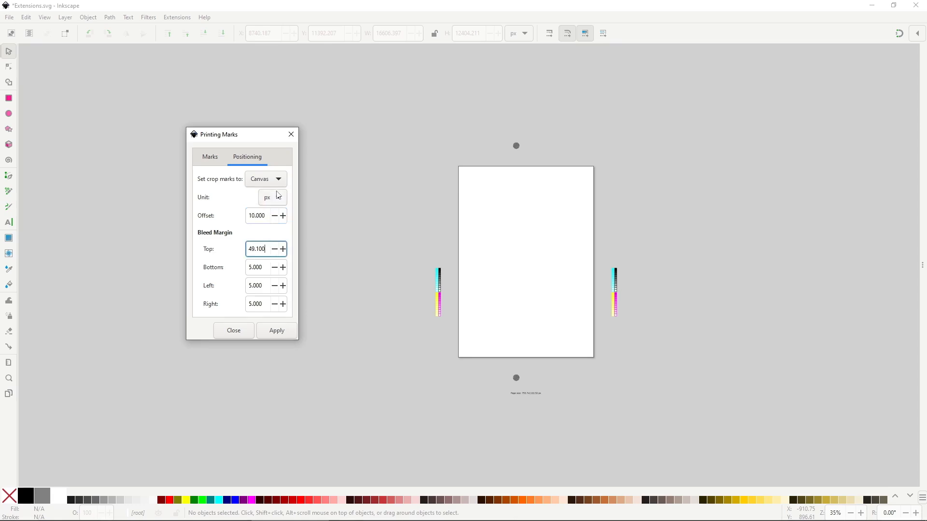
{"action": "left_click", "coordinate": [265, 179]}
{"action": "left_click", "coordinate": [266, 180]}
{"action": "left_click", "coordinate": [275, 334]}
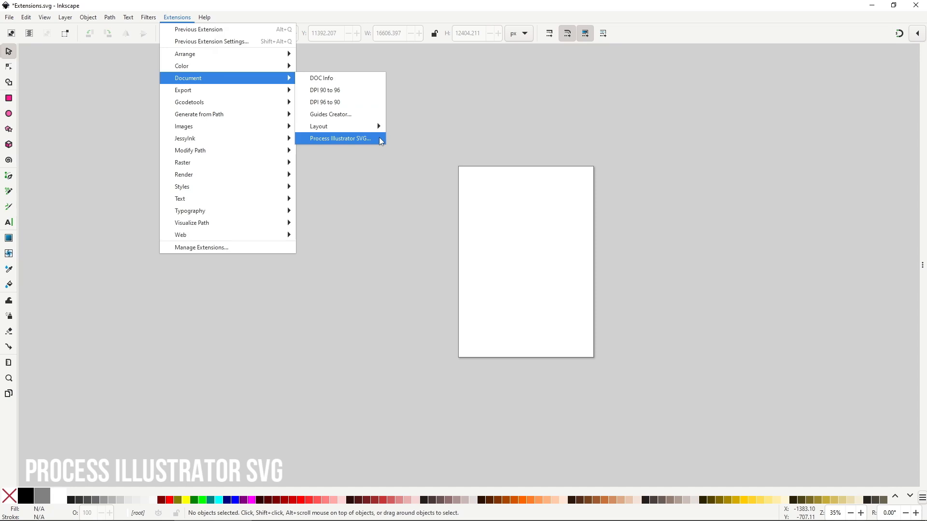
Open the Process Illustrator SVG document extension
{"action": "left_click", "coordinate": [379, 138]}
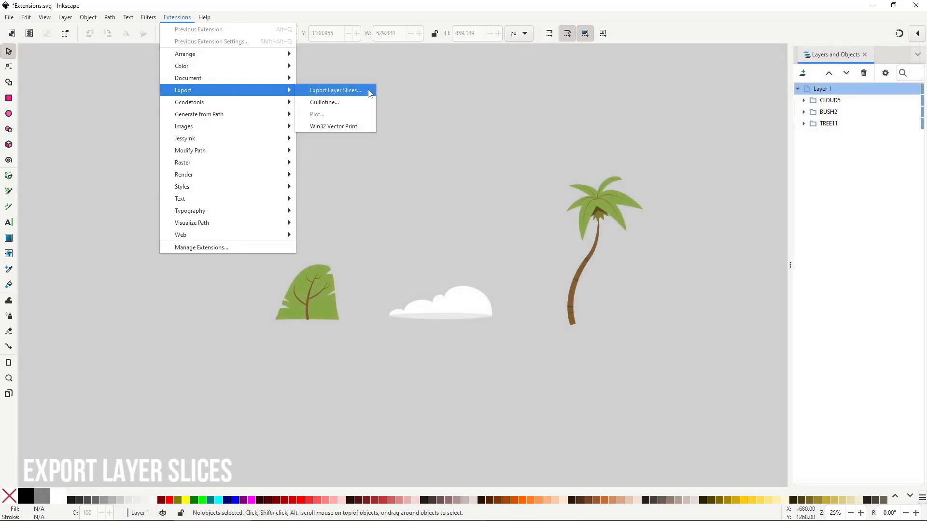
Open Export Layer Slices and draw rectangles around the bush, the cloud and the palm tree, the palm's about 992 by 1428 px
{"action": "left_click", "coordinate": [369, 92]}
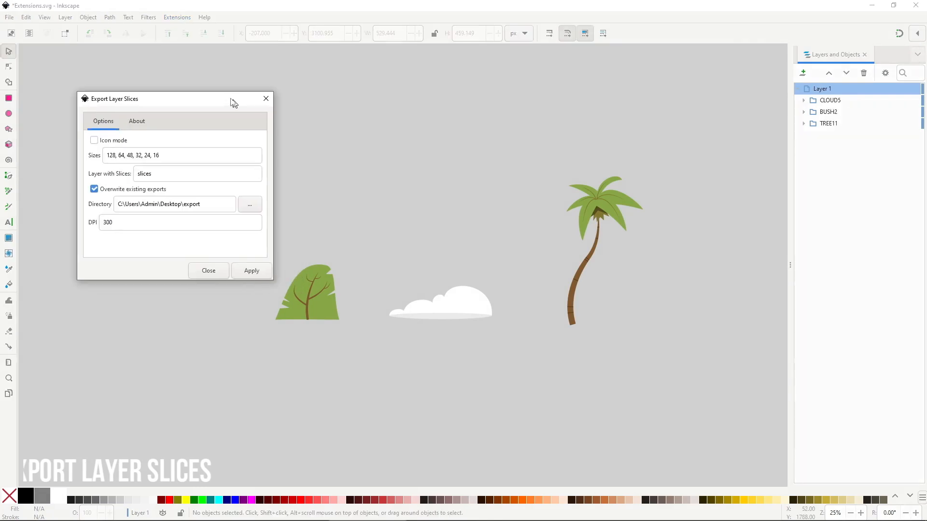
{"action": "left_click", "coordinate": [8, 98]}
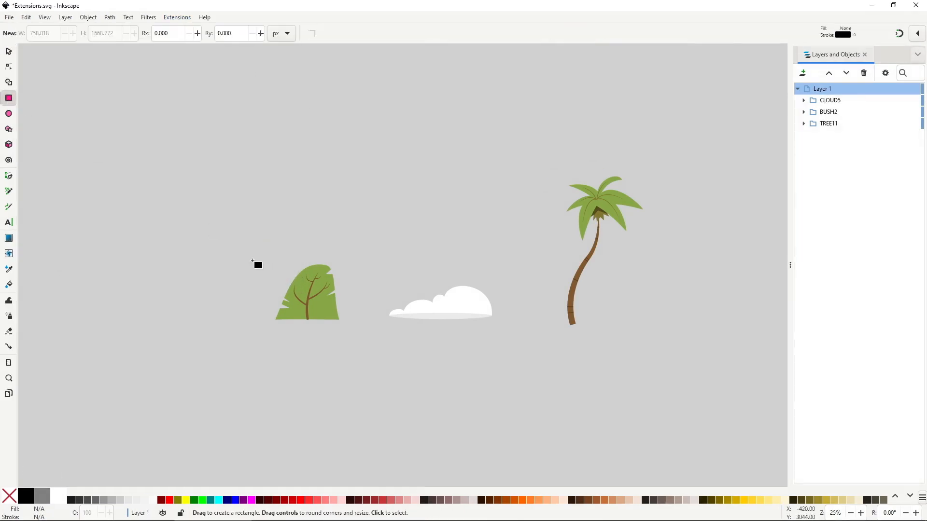
{"action": "mouse_move", "coordinate": [258, 248]}
{"action": "left_mouse_down"}
{"action": "mouse_move", "coordinate": [309, 305]}
{"action": "mouse_move", "coordinate": [354, 331]}
{"action": "left_mouse_up"}
{"action": "mouse_move", "coordinate": [379, 266]}
{"action": "left_mouse_down"}
{"action": "mouse_move", "coordinate": [425, 307]}
{"action": "mouse_move", "coordinate": [503, 327]}
{"action": "left_mouse_up"}
{"action": "left_click_drag", "start_coordinate": [532, 164], "coordinate": [651, 336]}
Rename Layer 1 as slices and run Export Layer Slices with the layer slices at 300 DPI into the Desktop export folder
{"action": "key", "text": "alt+Tab"}
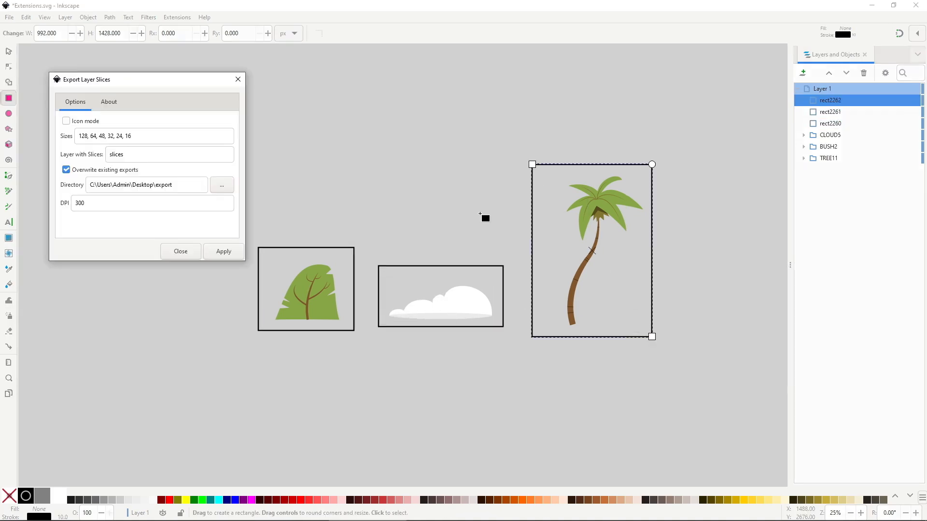
{"action": "left_click", "coordinate": [822, 88]}
{"action": "double_click", "coordinate": [822, 88]}
{"action": "type", "text": "s"}
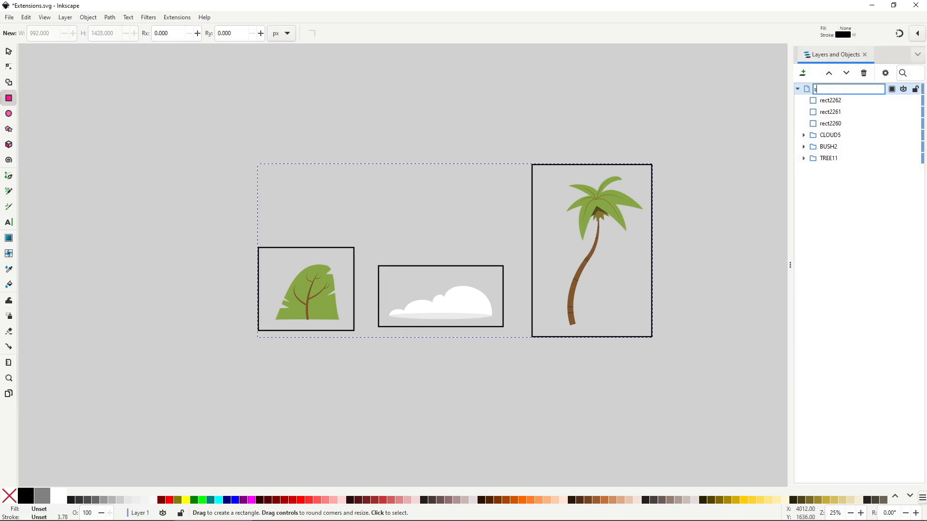
{"action": "type", "text": "lices"}
{"action": "key", "text": "Return"}
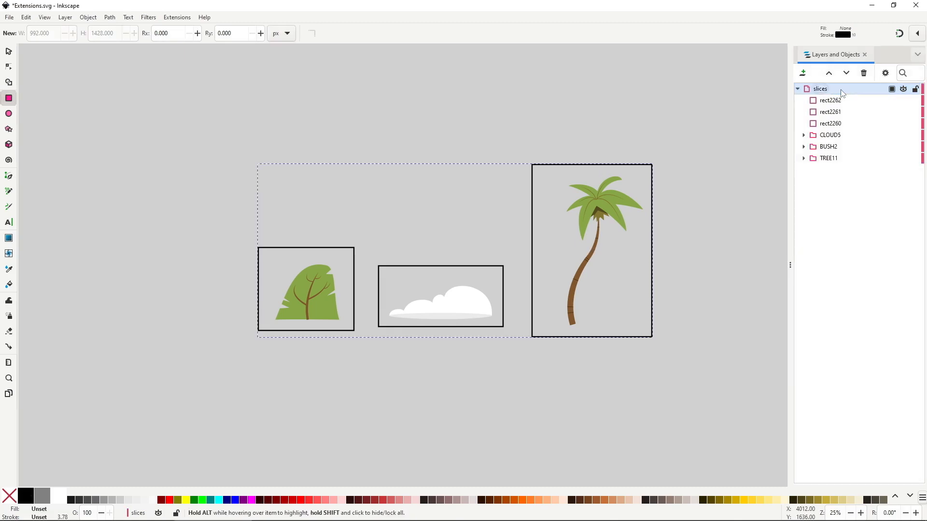
{"action": "key", "text": "alt+Tab"}
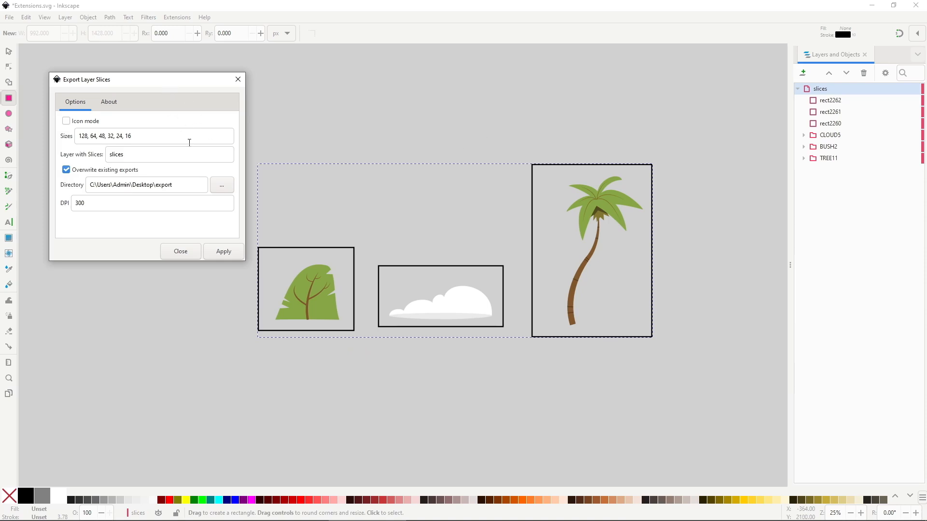
{"action": "left_click", "coordinate": [229, 252]}
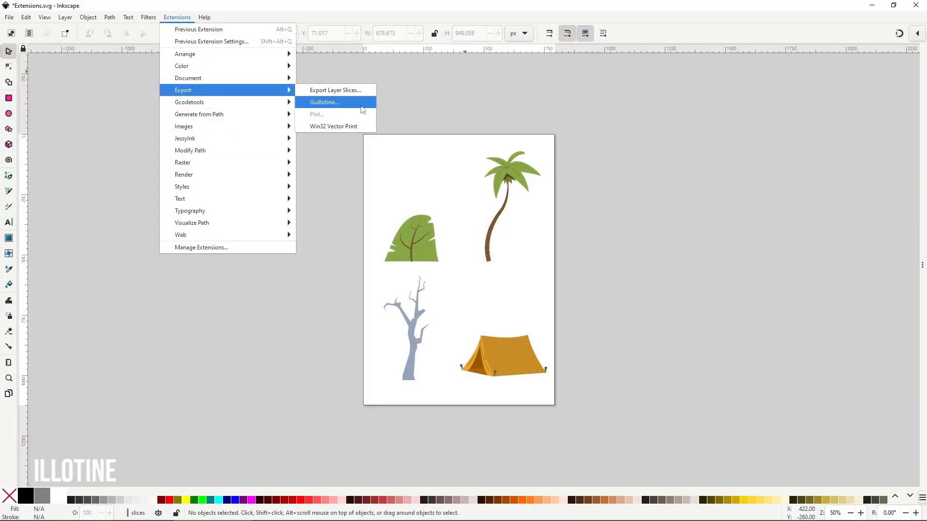
Place a vertical and a horizontal guide between the four drawings and export the pieces with Guillotine as guillotined
{"action": "left_click", "coordinate": [361, 106]}
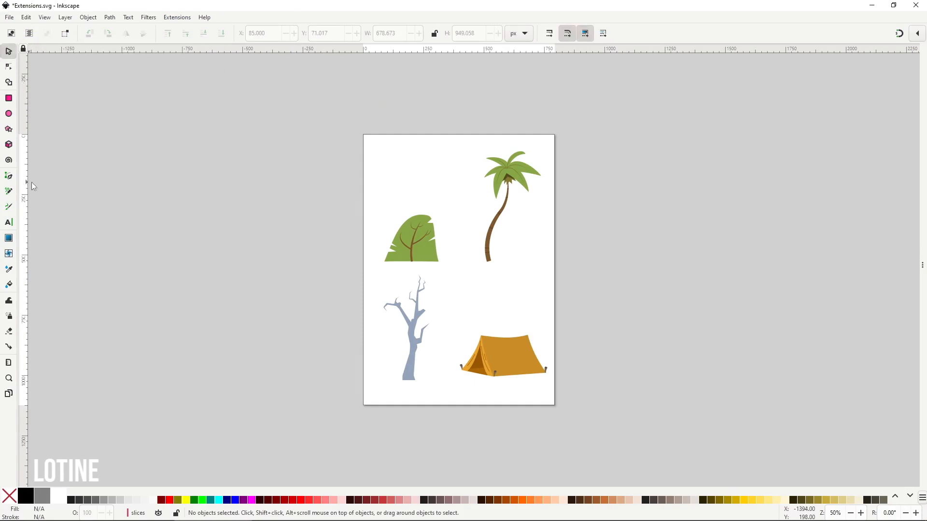
{"action": "left_click_drag", "start_coordinate": [31, 182], "coordinate": [450, 179]}
{"action": "left_click_drag", "start_coordinate": [438, 52], "coordinate": [467, 268]}
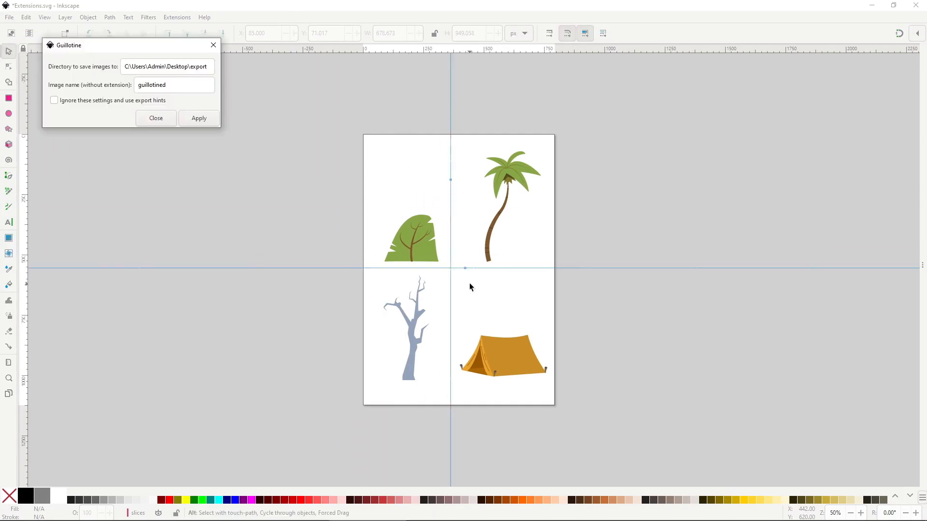
{"action": "left_click", "coordinate": [199, 120]}
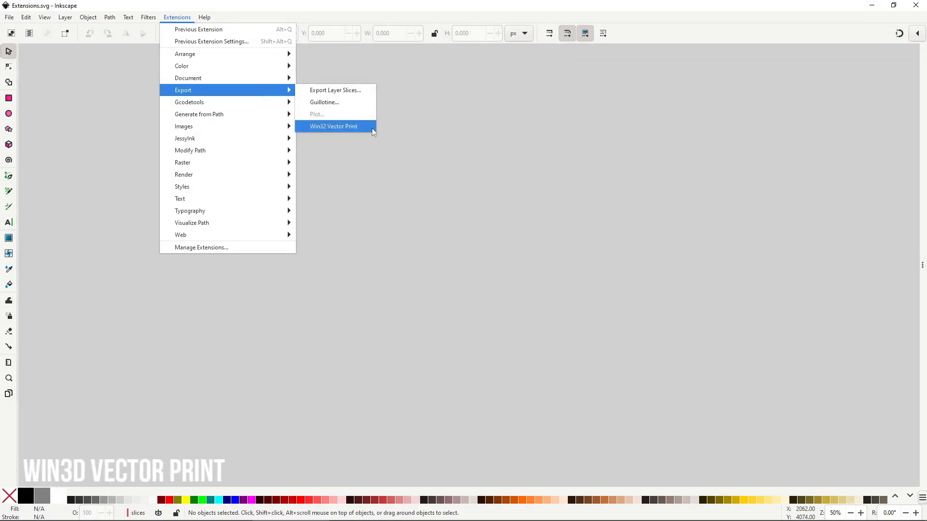
Run Win32 Vector Print and bring up the Microsoft Print to PDF document properties
{"action": "left_click", "coordinate": [372, 128]}
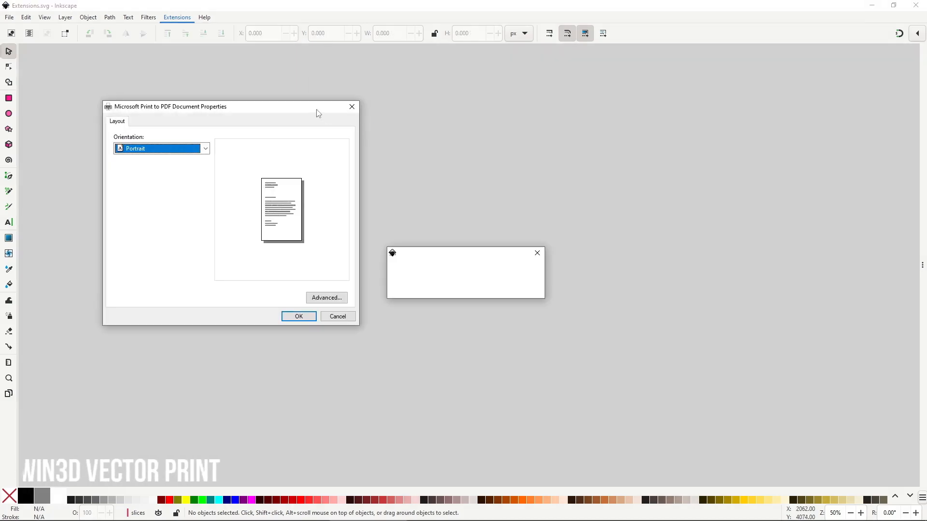
{"action": "left_click_drag", "start_coordinate": [317, 111], "coordinate": [521, 136]}
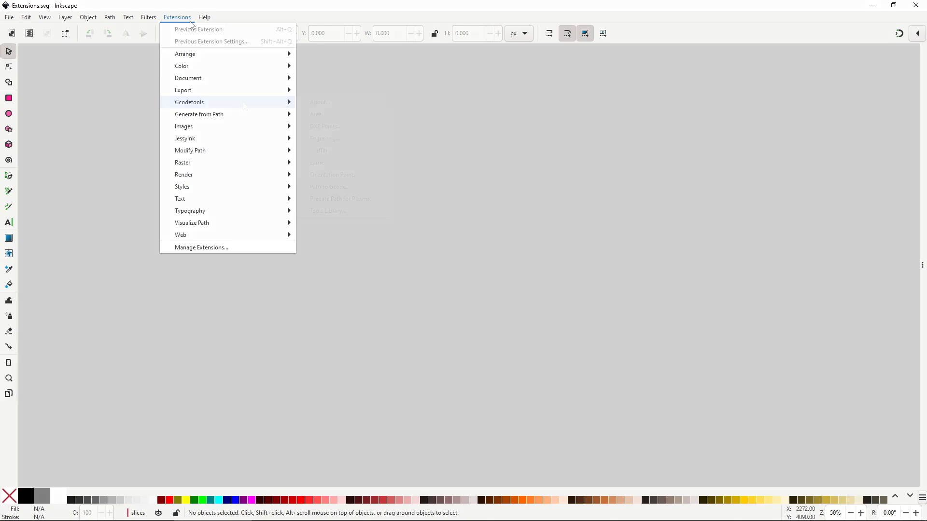
Open Construct from Triangle for the three-node path and preview its circumcircle, circumcentre, incircle and excircles one at a time
{"action": "mouse_move", "coordinate": [244, 103]}
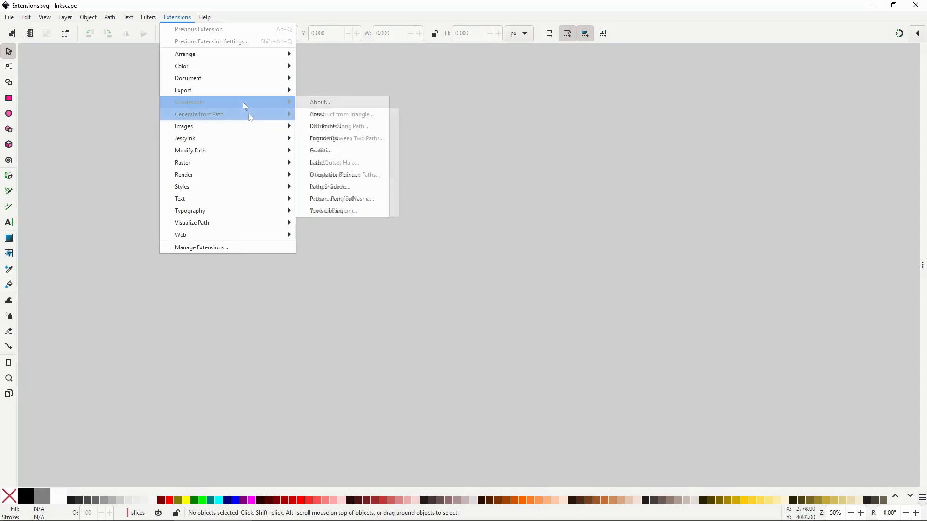
{"action": "mouse_move", "coordinate": [249, 115]}
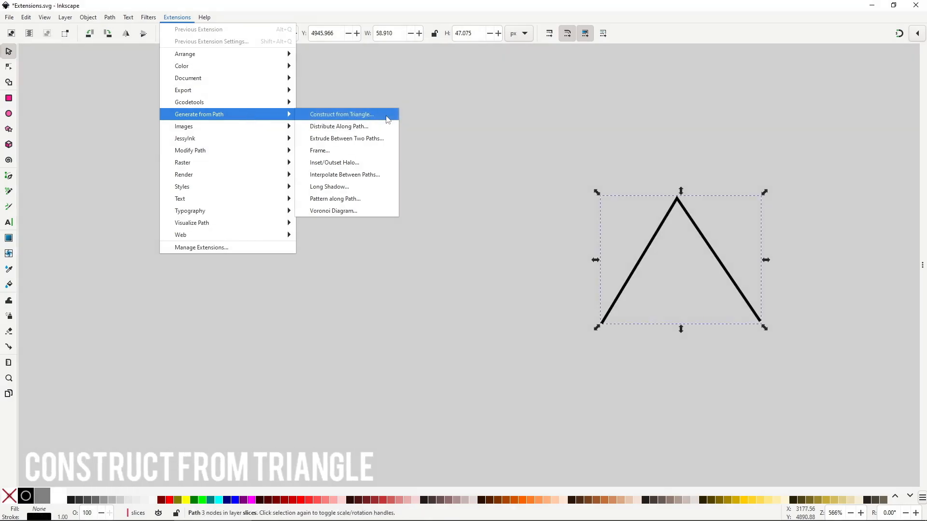
{"action": "left_click", "coordinate": [385, 116]}
{"action": "left_click", "coordinate": [241, 410]}
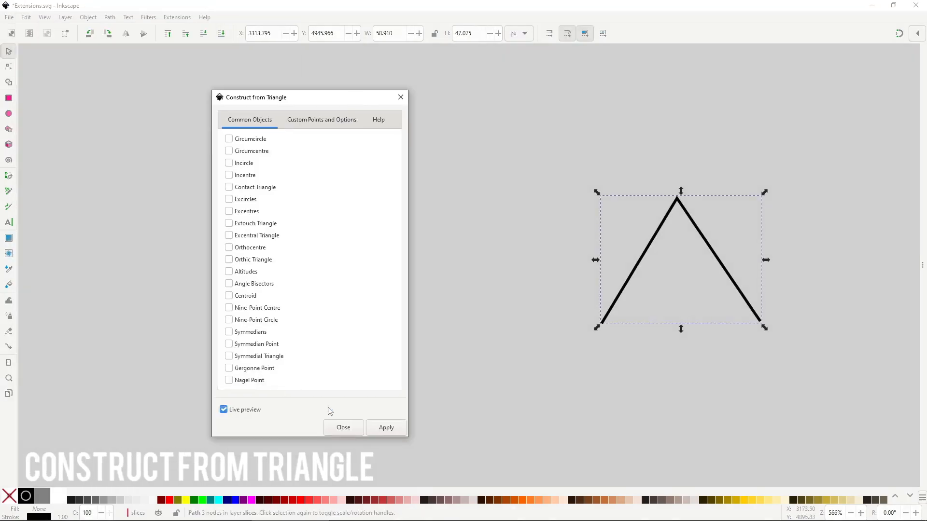
{"action": "left_click", "coordinate": [270, 140]}
{"action": "left_click", "coordinate": [270, 141]}
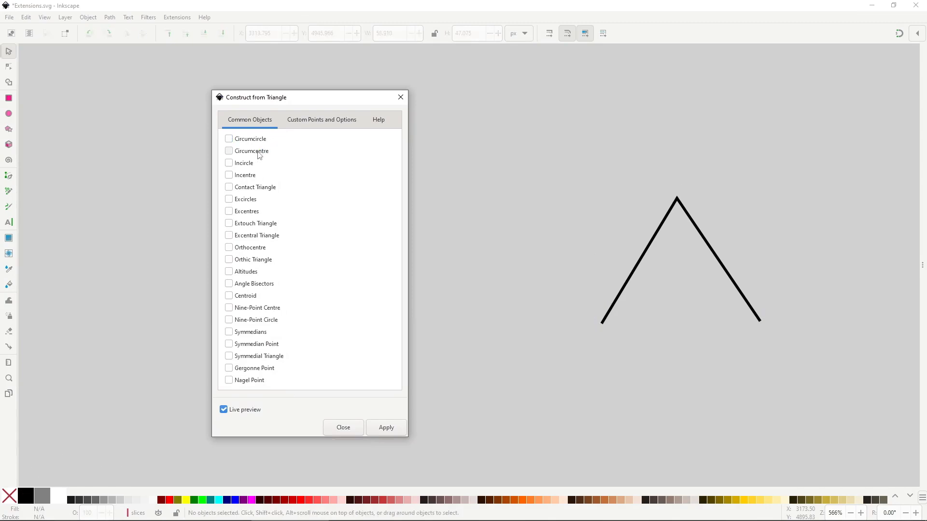
{"action": "left_click", "coordinate": [259, 153]}
{"action": "left_click", "coordinate": [261, 151]}
{"action": "left_click", "coordinate": [254, 164]}
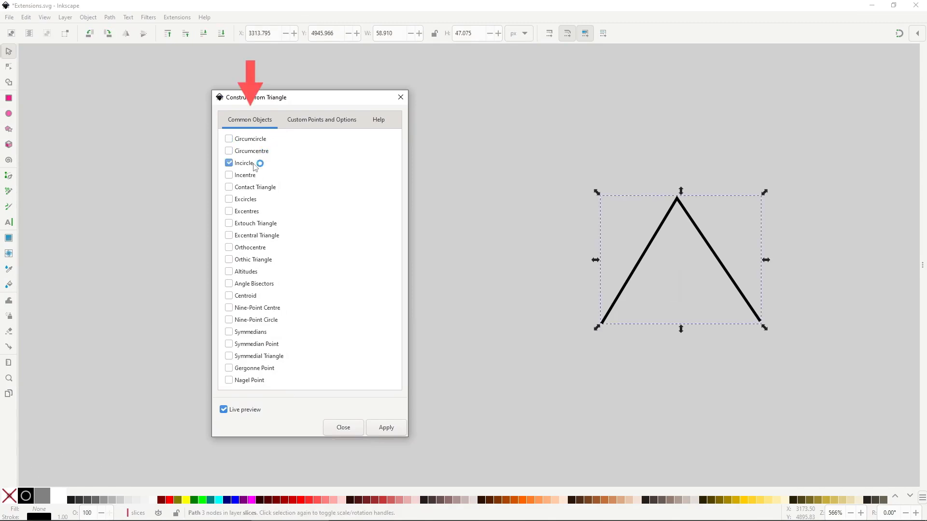
{"action": "left_click", "coordinate": [254, 164]}
{"action": "left_click", "coordinate": [259, 202]}
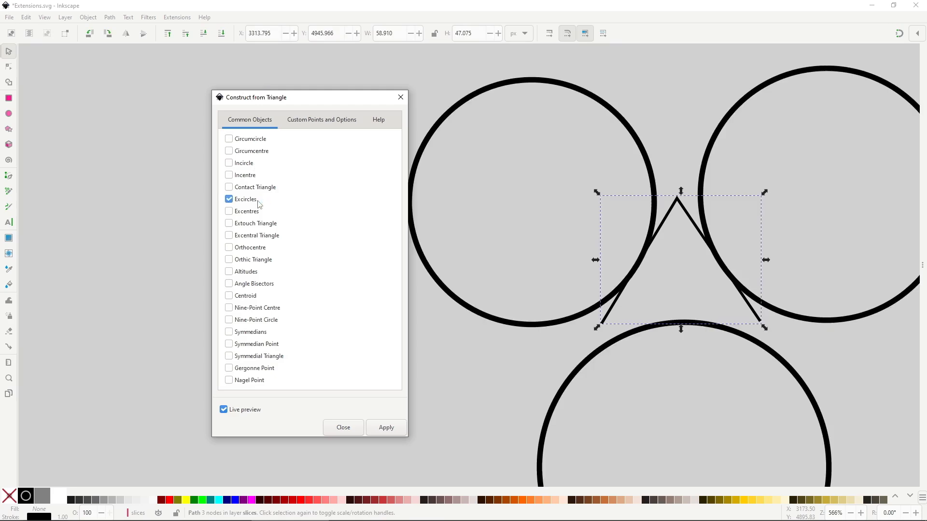
{"action": "left_click", "coordinate": [259, 201]}
Preview the triangle's orthocentre, angle bisectors, symmedians and Nagel point one at a time, and show the custom points and options
{"action": "left_click", "coordinate": [260, 248]}
{"action": "left_click", "coordinate": [259, 249]}
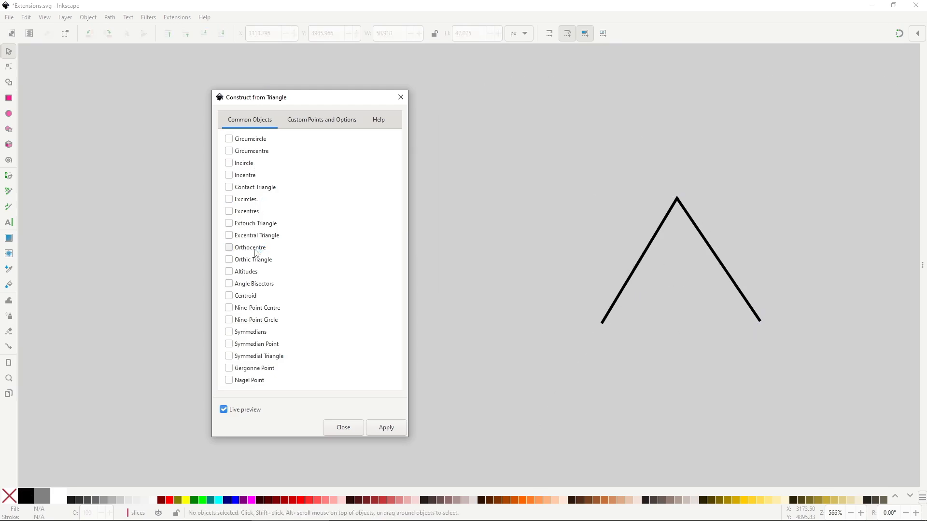
{"action": "left_click", "coordinate": [256, 285]}
{"action": "left_click", "coordinate": [257, 285]}
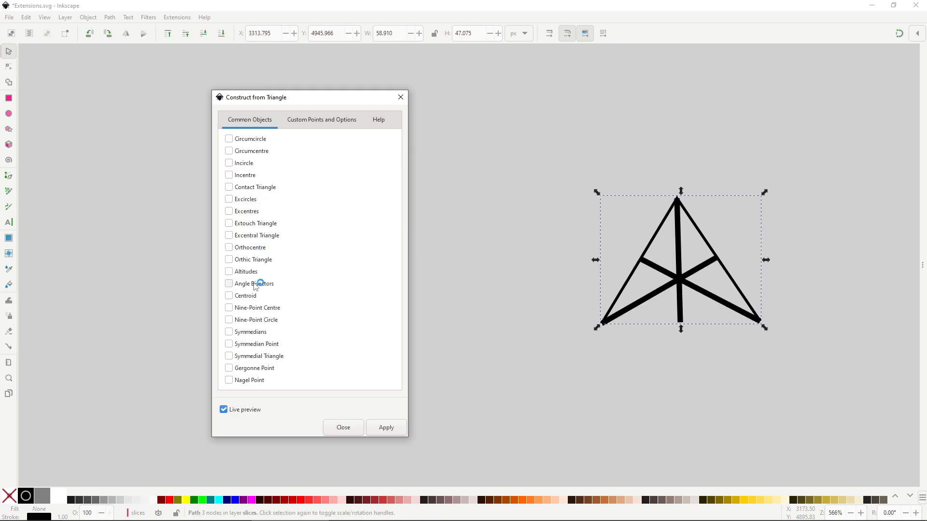
{"action": "left_click", "coordinate": [255, 333]}
{"action": "left_click", "coordinate": [255, 333]}
{"action": "left_click", "coordinate": [259, 380]}
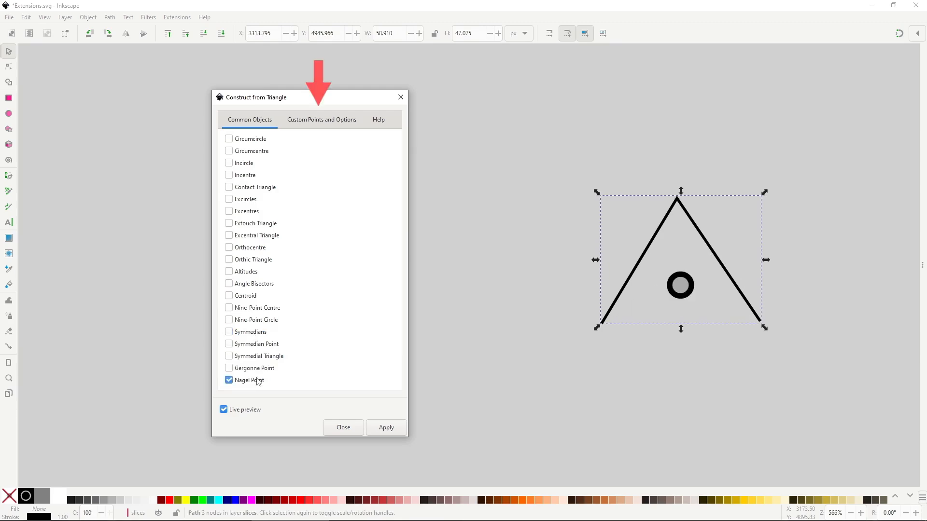
{"action": "left_click", "coordinate": [258, 381]}
{"action": "left_click", "coordinate": [330, 122]}
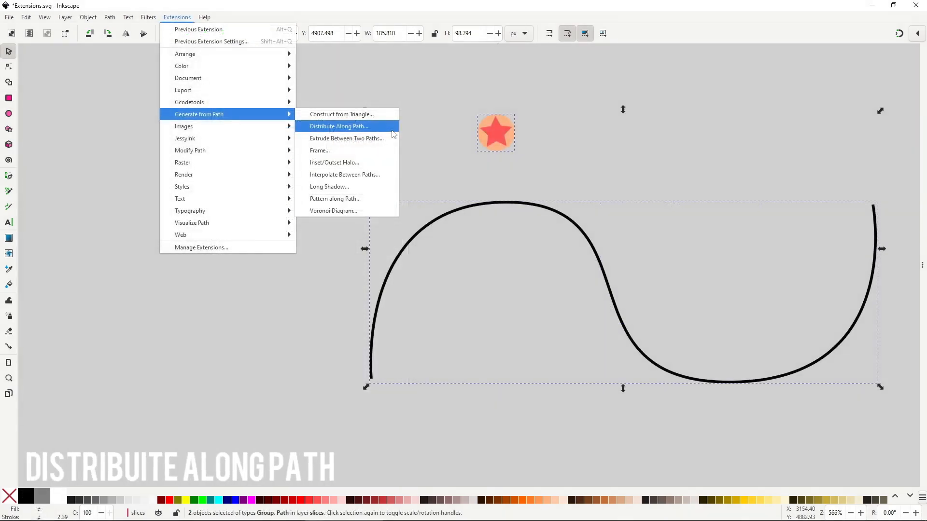
Preview Distribute Along Path with the star badge placed along the S-shaped curve
{"action": "left_click", "coordinate": [391, 128]}
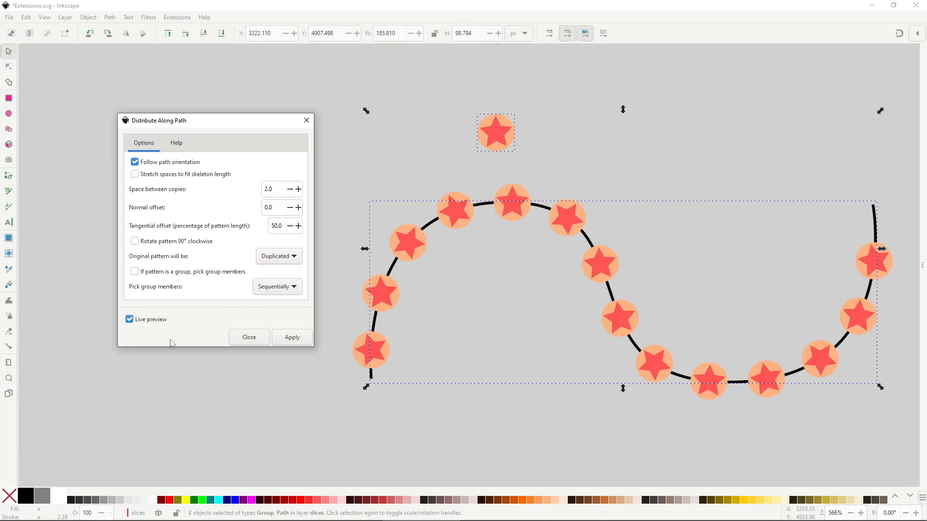
Select the red arrow and the S-shaped curve, and open Distribute Along Path for them with live preview on
{"action": "left_click", "coordinate": [518, 135]}
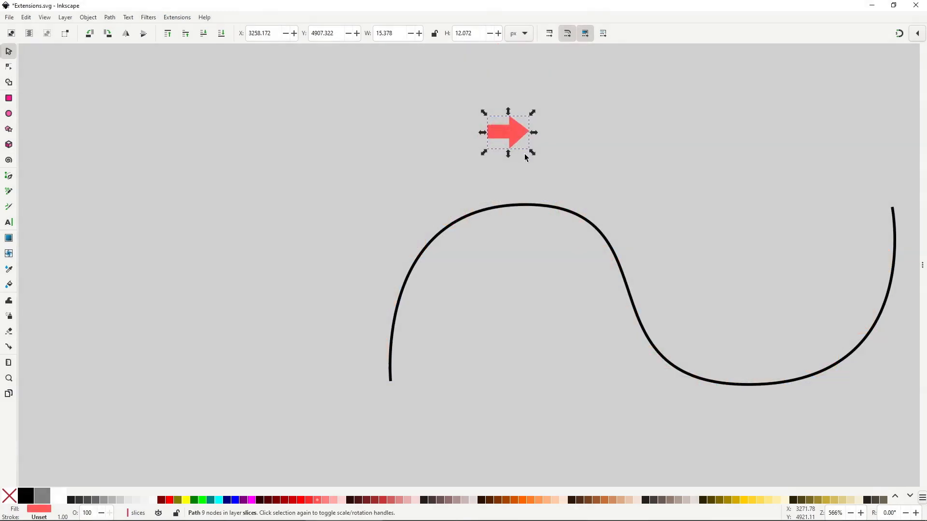
{"action": "left_click", "coordinate": [515, 204], "text": "shift"}
{"action": "left_click", "coordinate": [177, 18]}
{"action": "mouse_move", "coordinate": [225, 116]}
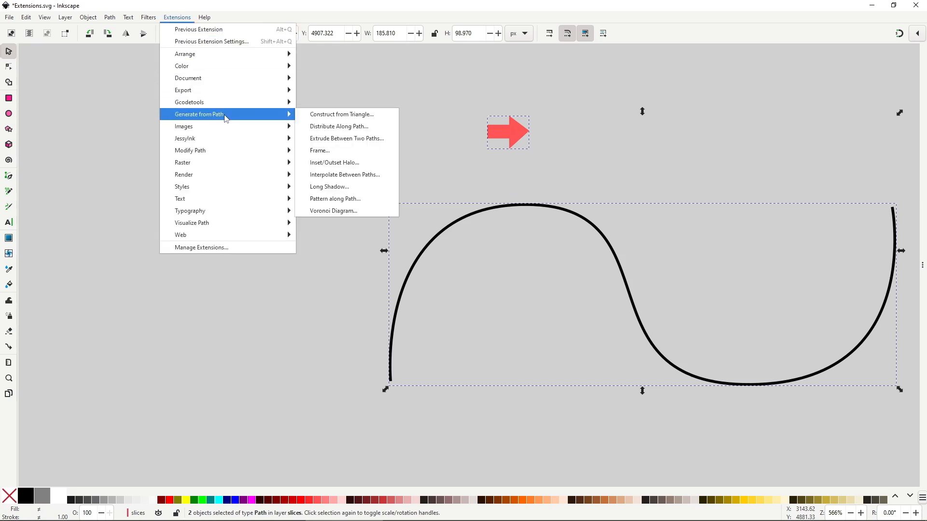
{"action": "left_click", "coordinate": [371, 129]}
{"action": "left_click_drag", "start_coordinate": [158, 22], "coordinate": [190, 113]}
{"action": "left_click", "coordinate": [93, 311]}
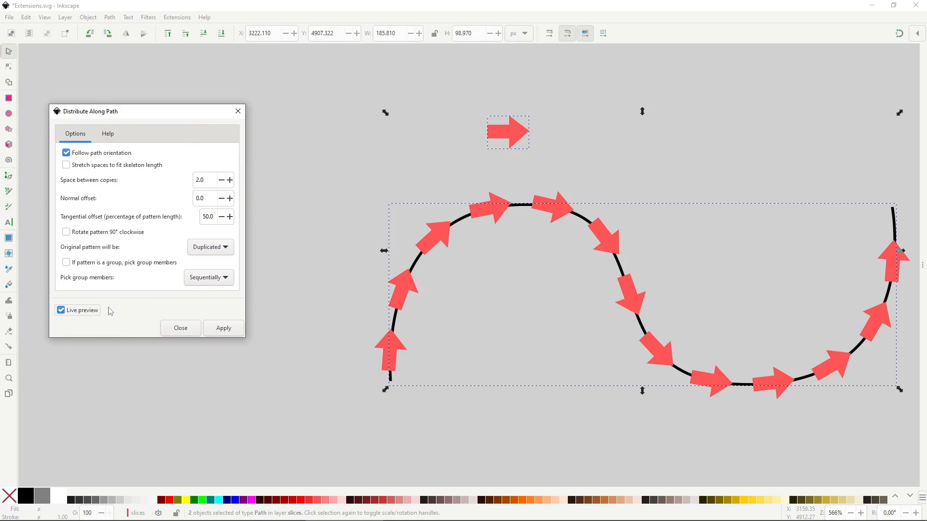
Try a space between copies of 5.0 for the arrows along the path, and restore the spacing to 2.0
{"action": "double_click", "coordinate": [205, 180]}
{"action": "type", "text": "5.0"}
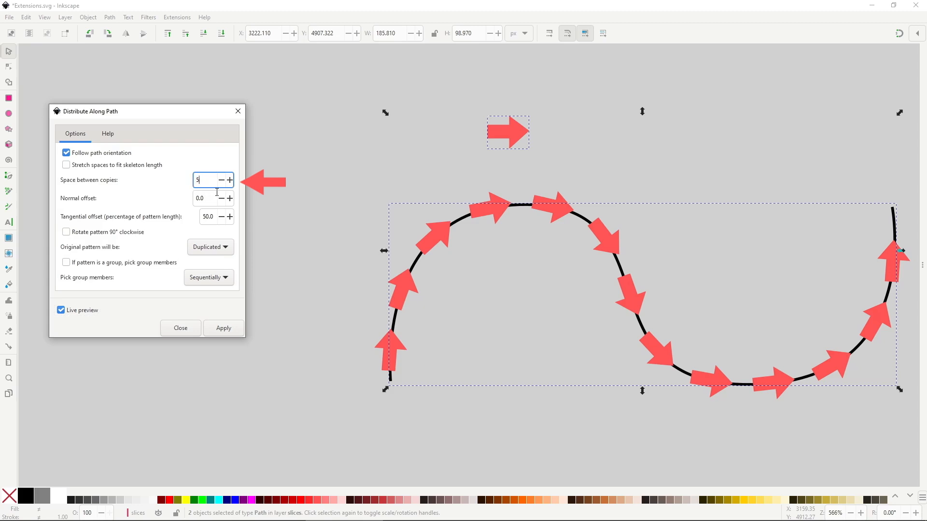
{"action": "double_click", "coordinate": [206, 179]}
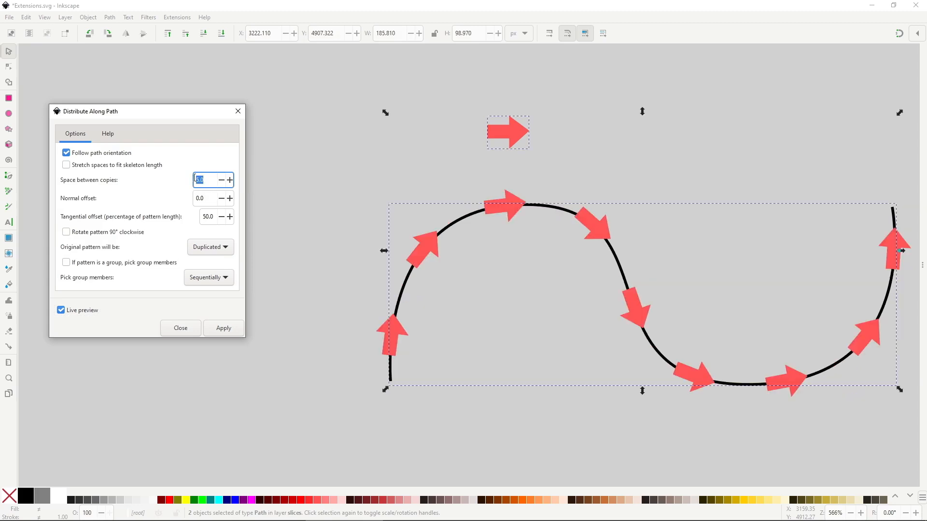
{"action": "type", "text": "10.0"}
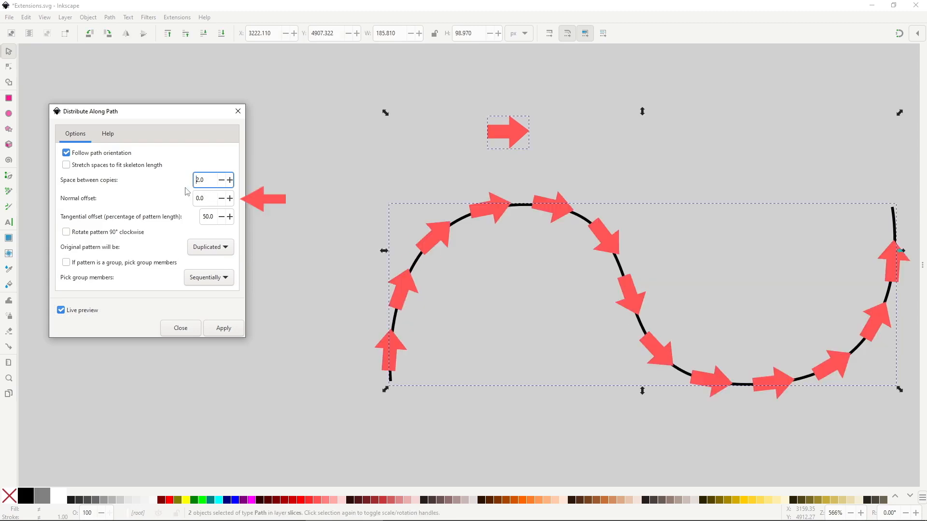
Set the normal offset of the arrows along the path to 2.0
{"action": "double_click", "coordinate": [198, 198]}
{"action": "left_click", "coordinate": [195, 201]}
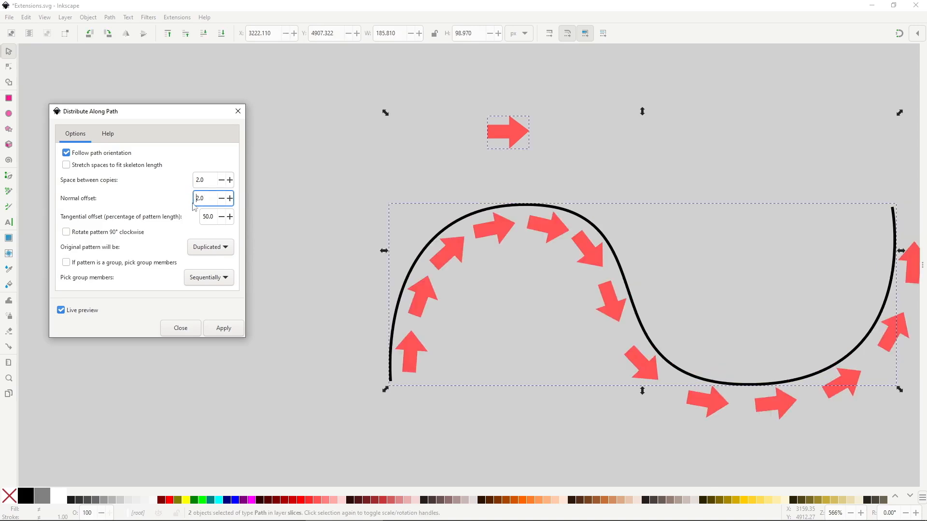
Reset the normal offset of the arrows along the path to 0.0, and try rotating the pattern 90° clockwise
{"action": "double_click", "coordinate": [197, 199]}
{"action": "type", "text": "-5"}
{"action": "key", "text": "Delete"}
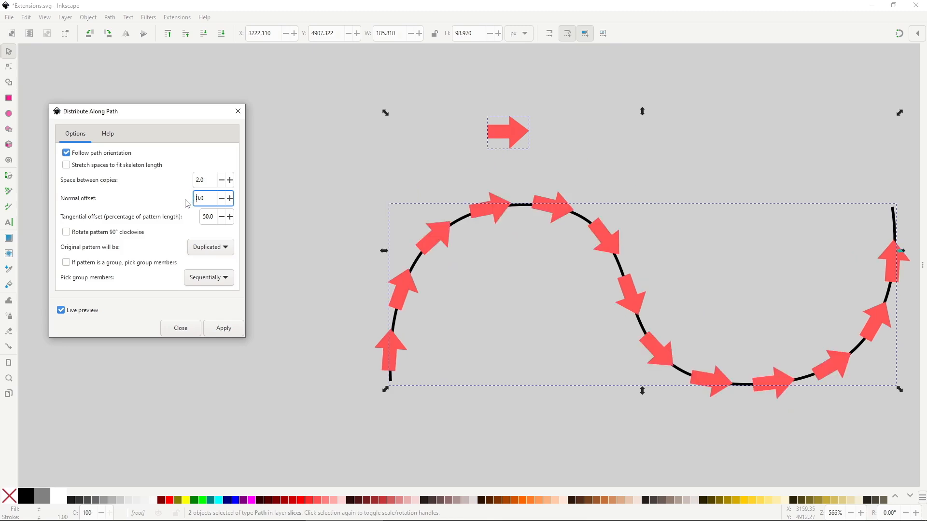
{"action": "left_click", "coordinate": [141, 236]}
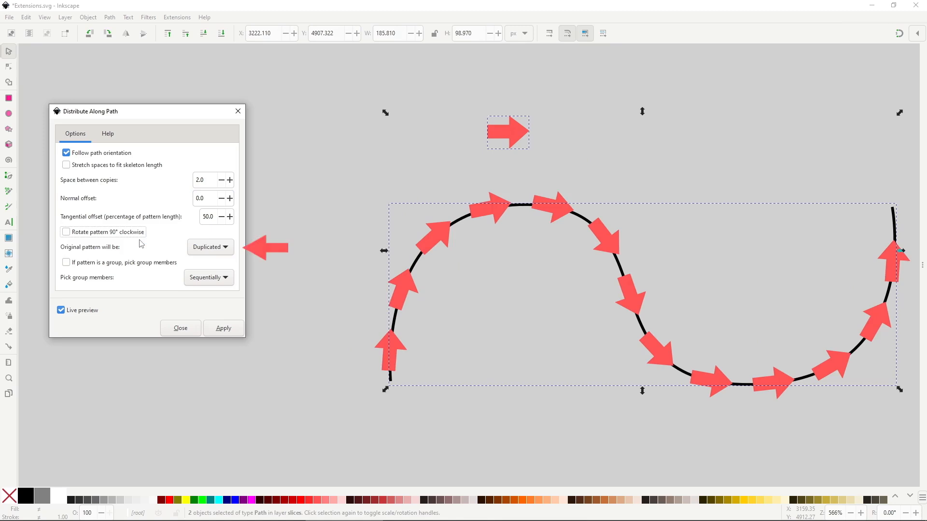
Try the Moved option for the original pattern, and return the option to Duplicated
{"action": "left_click", "coordinate": [220, 248]}
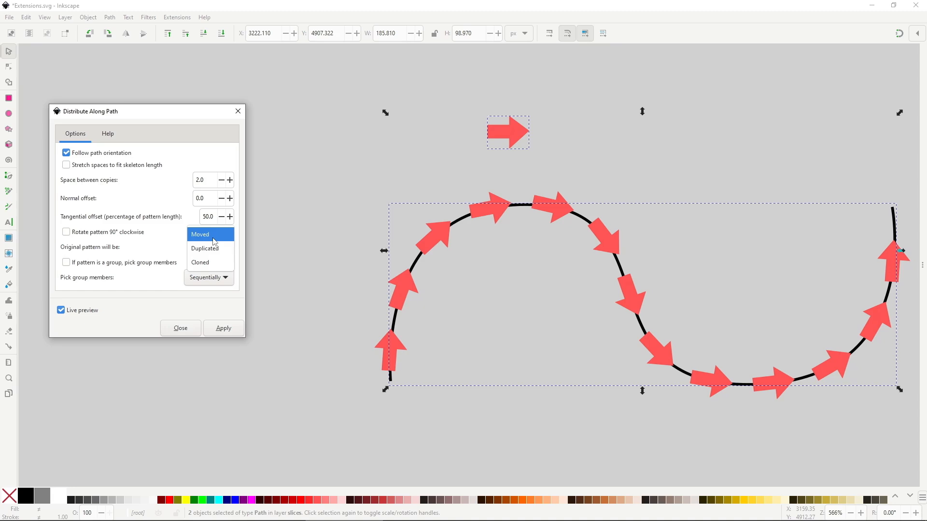
{"action": "left_click", "coordinate": [214, 236]}
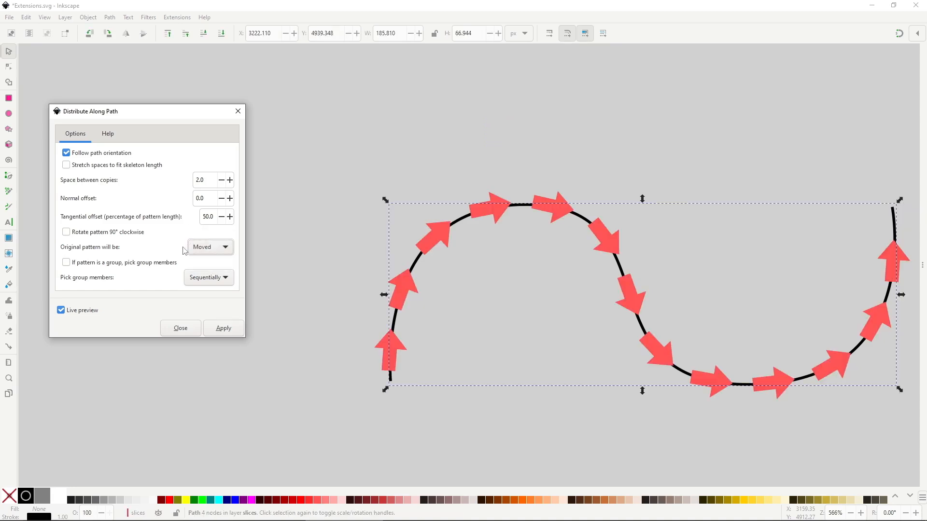
{"action": "left_click", "coordinate": [189, 248]}
{"action": "left_click", "coordinate": [200, 263]}
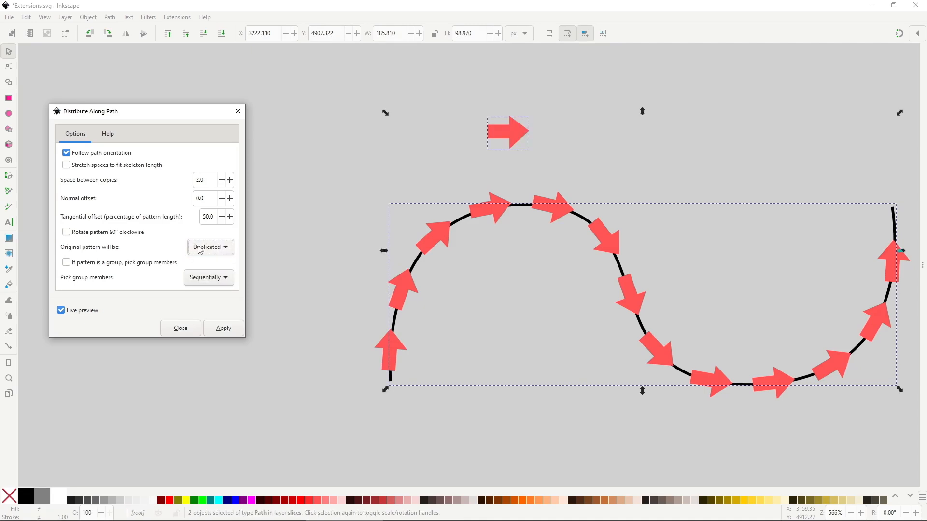
Set the original pattern to be Cloned, apply the distribution of arrows along the path, and close the extension
{"action": "left_click", "coordinate": [200, 251]}
{"action": "left_click", "coordinate": [196, 264]}
{"action": "left_click", "coordinate": [222, 327]}
{"action": "key", "text": "Escape"}
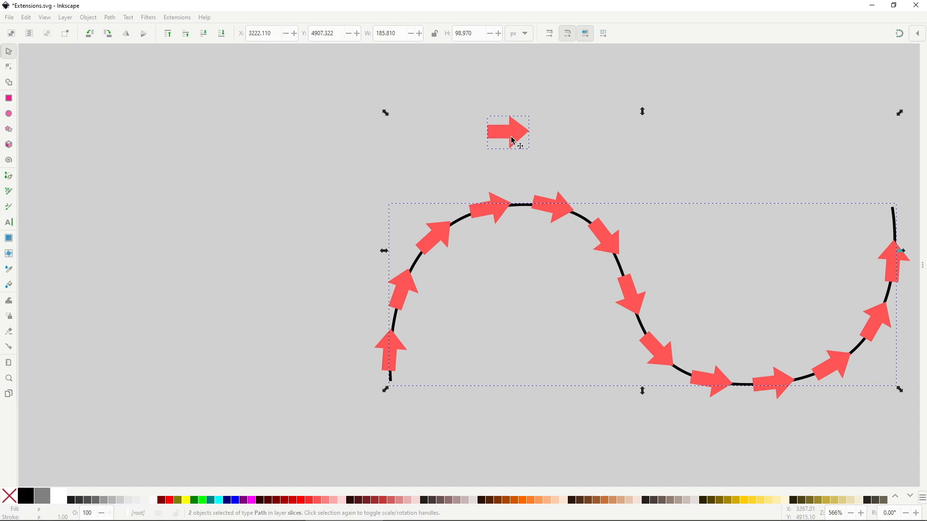
Reshape the original red arrow above the curve by moving a node at its tail end
{"action": "left_click", "coordinate": [511, 135]}
{"action": "left_click", "coordinate": [502, 116]}
{"action": "key", "text": "n"}
{"action": "left_click", "coordinate": [504, 128]}
{"action": "mouse_move", "coordinate": [488, 125]}
{"action": "left_mouse_down"}
{"action": "mouse_move", "coordinate": [476, 120]}
{"action": "mouse_move", "coordinate": [480, 147]}
{"action": "mouse_move", "coordinate": [489, 135]}
{"action": "left_mouse_up"}
{"action": "double_click", "coordinate": [479, 134]}
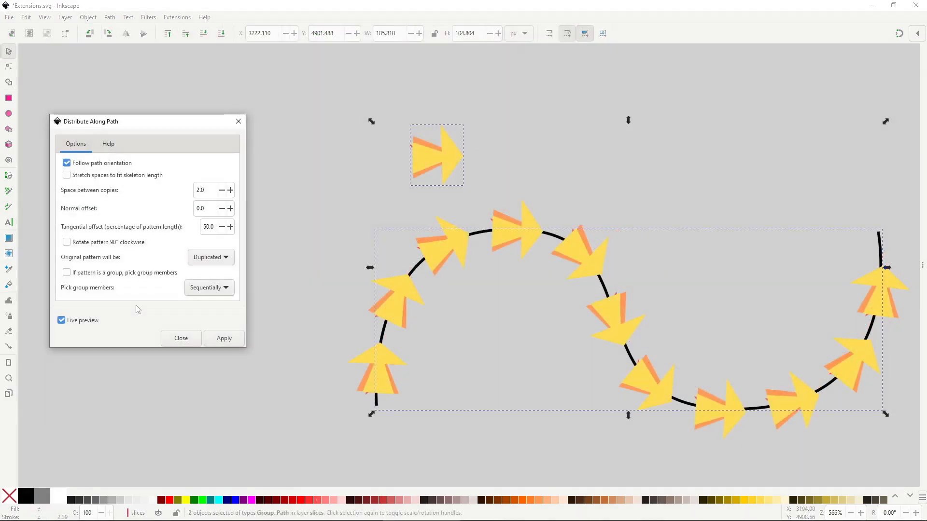
Enable picking group members for the grouped shapes distributed along the curve, and try picking them Randomly
{"action": "left_click", "coordinate": [147, 274]}
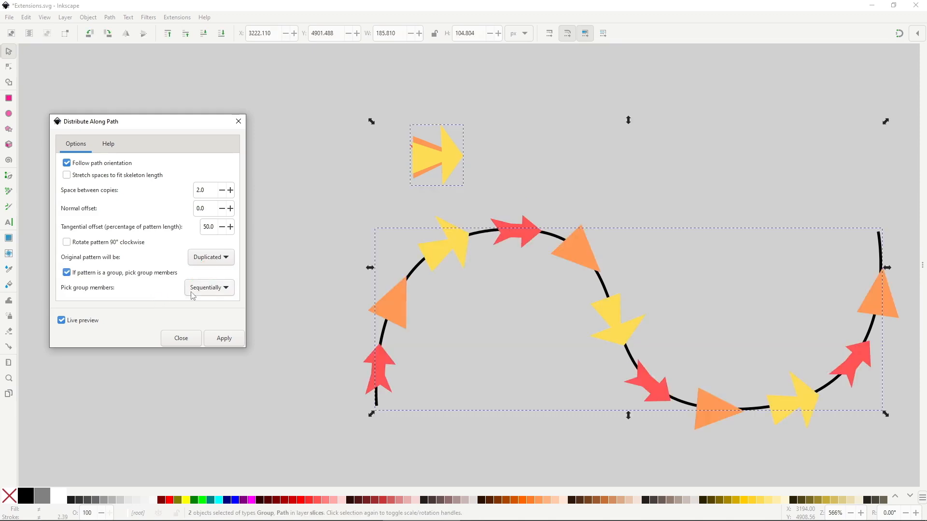
{"action": "left_click", "coordinate": [208, 287]}
{"action": "left_click", "coordinate": [203, 290]}
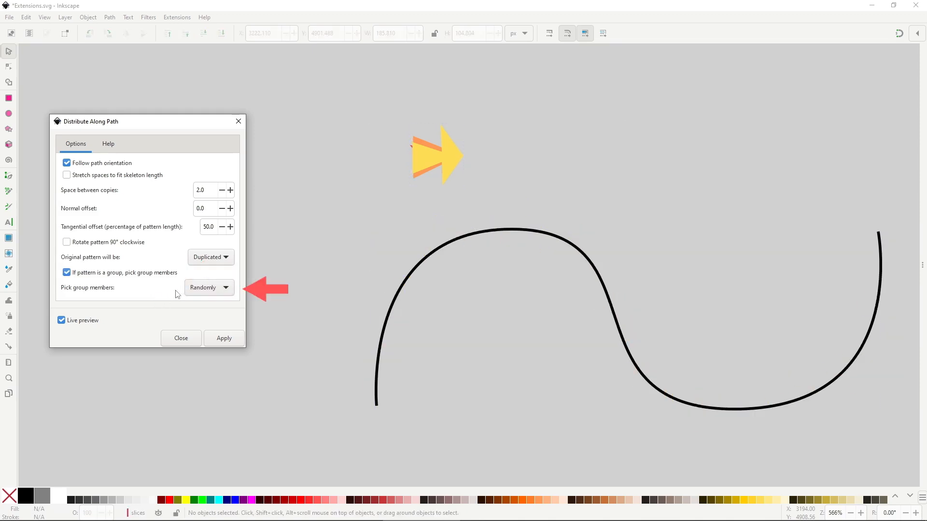
{"action": "left_click", "coordinate": [198, 289]}
{"action": "left_click", "coordinate": [192, 303]}
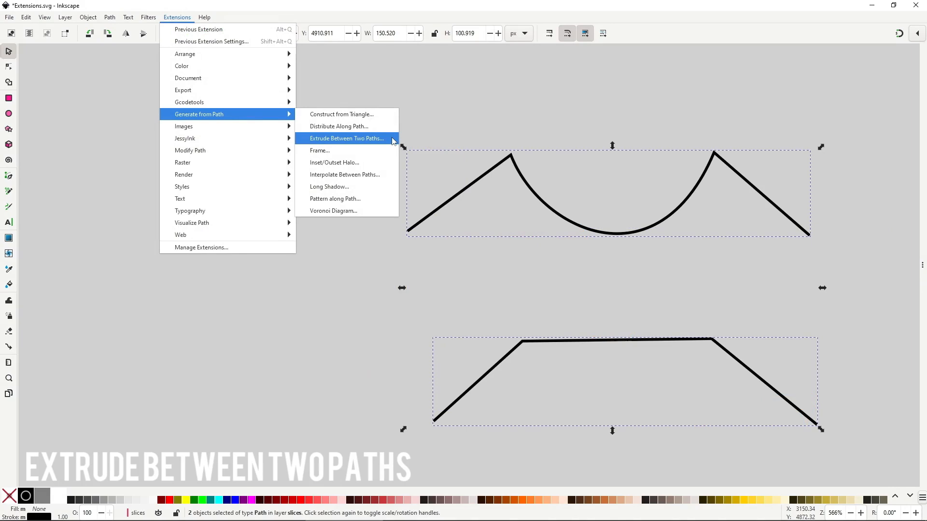
Preview Extrude Between Two Paths on the two selected lines in Lines mode, and combine the lines to a single path
{"action": "left_click", "coordinate": [392, 139]}
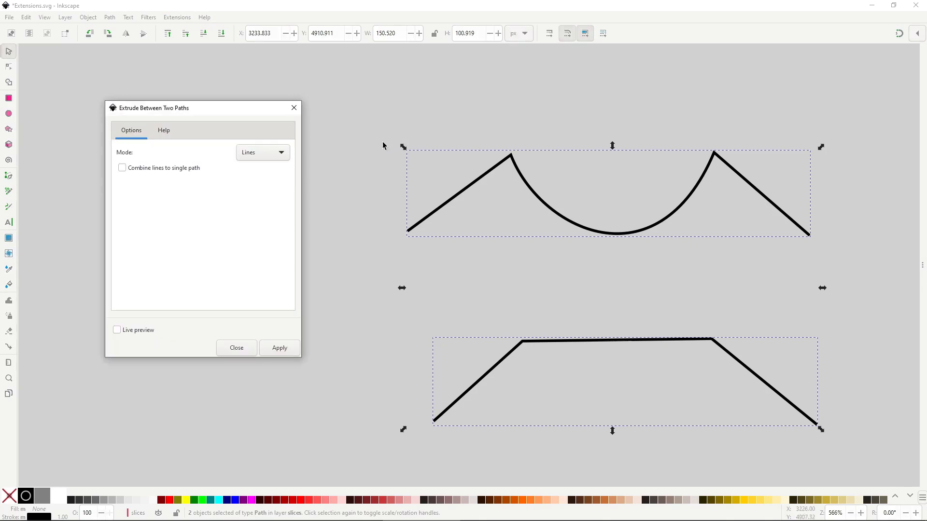
{"action": "left_click", "coordinate": [159, 329]}
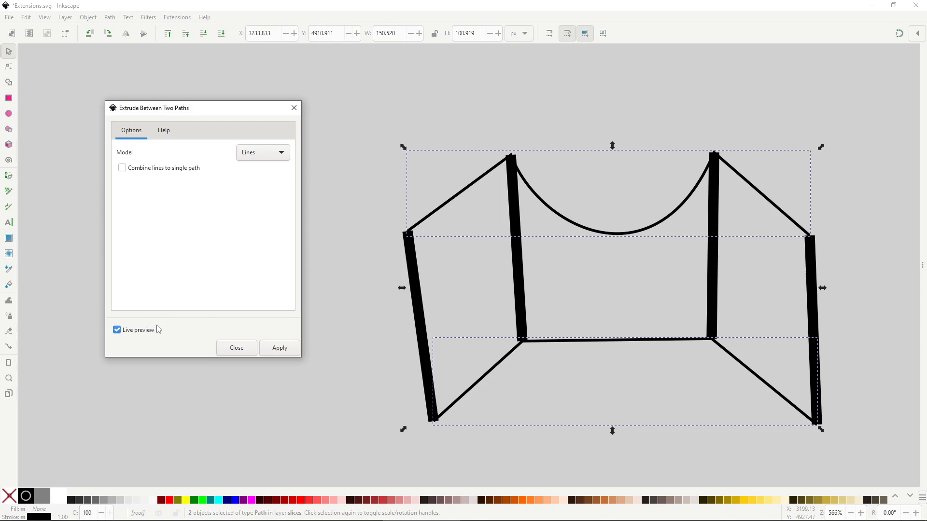
{"action": "left_click", "coordinate": [263, 153]}
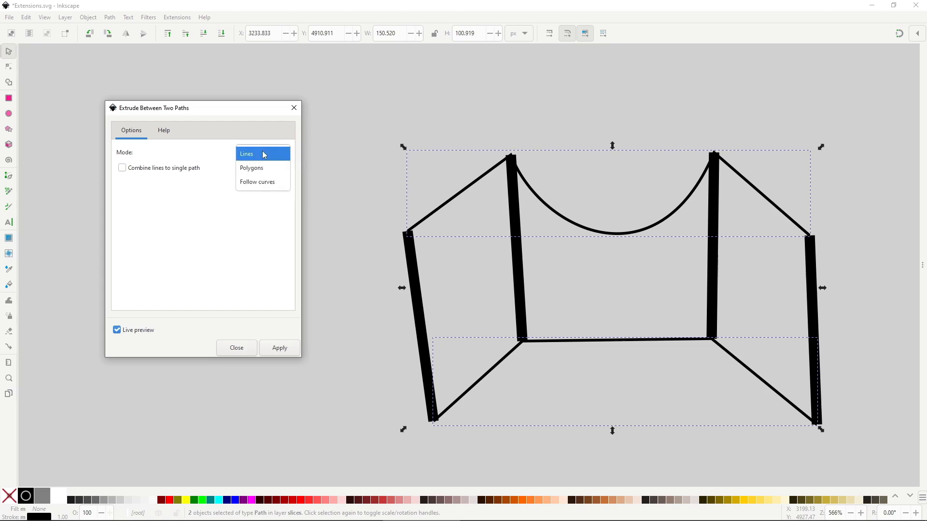
{"action": "left_click", "coordinate": [264, 154]}
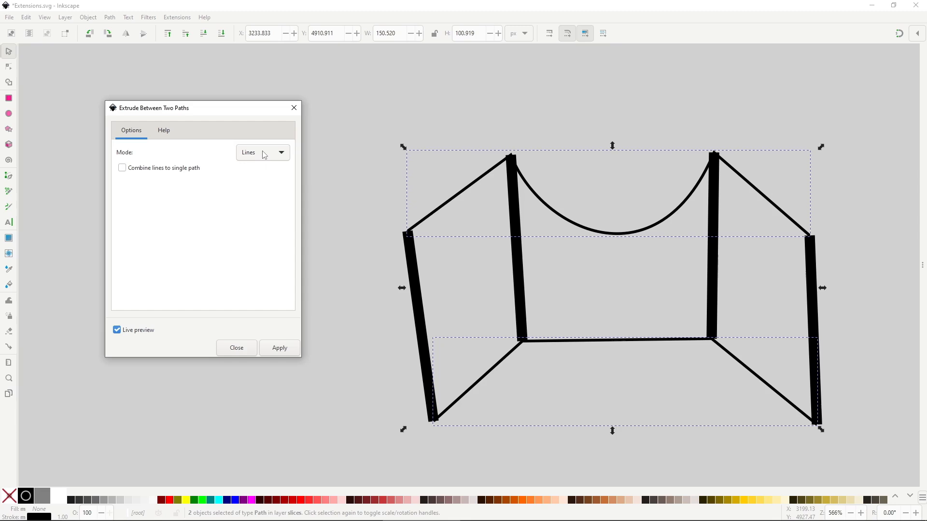
{"action": "left_click", "coordinate": [198, 169]}
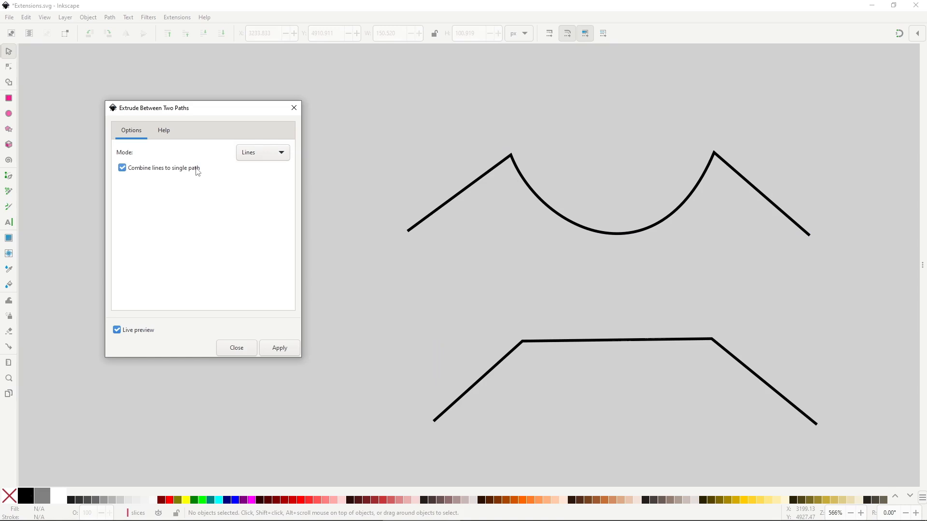
Preview the extrusion between the two paths in Polygons mode, and switch the mode to Follow curves
{"action": "left_click", "coordinate": [269, 153]}
{"action": "left_click", "coordinate": [271, 168]}
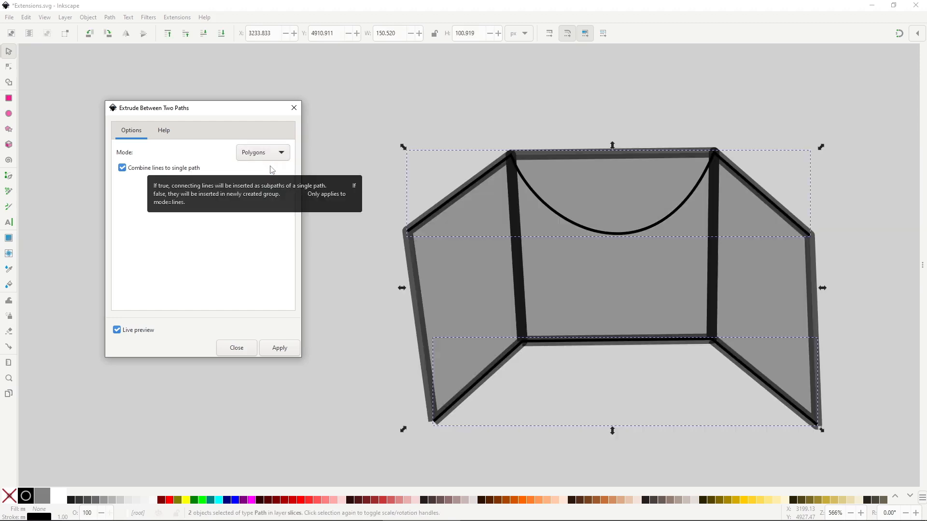
{"action": "left_click", "coordinate": [270, 153]}
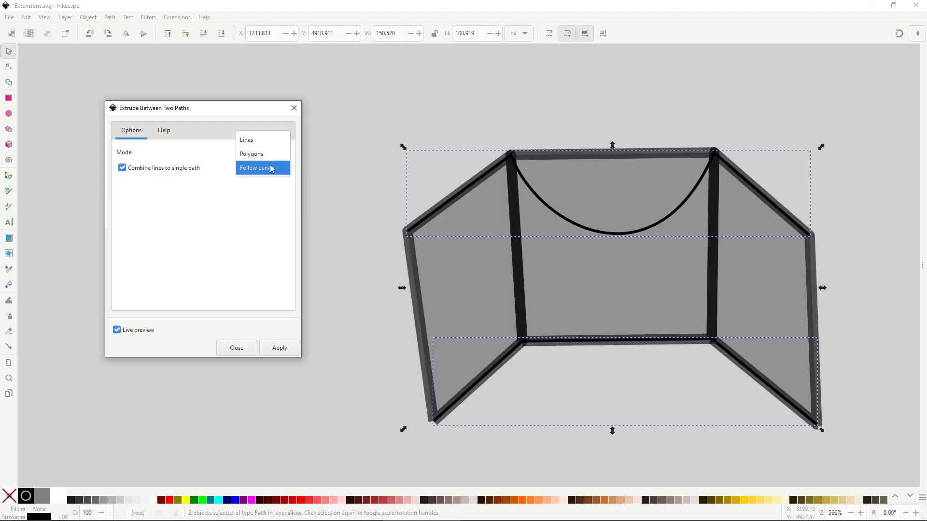
{"action": "left_click", "coordinate": [269, 168]}
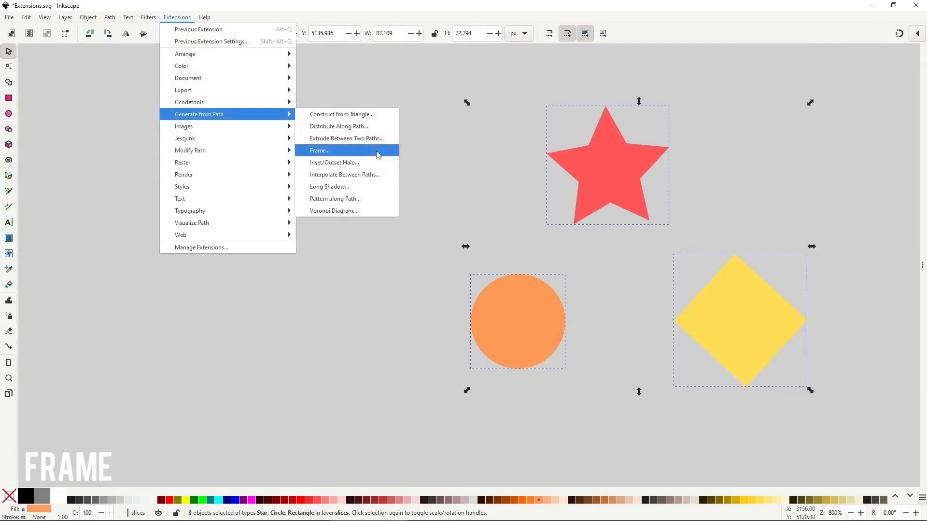
Preview the Frame extension on the star, circle and diamond, and try the Ellipse frame type
{"action": "left_click", "coordinate": [378, 152]}
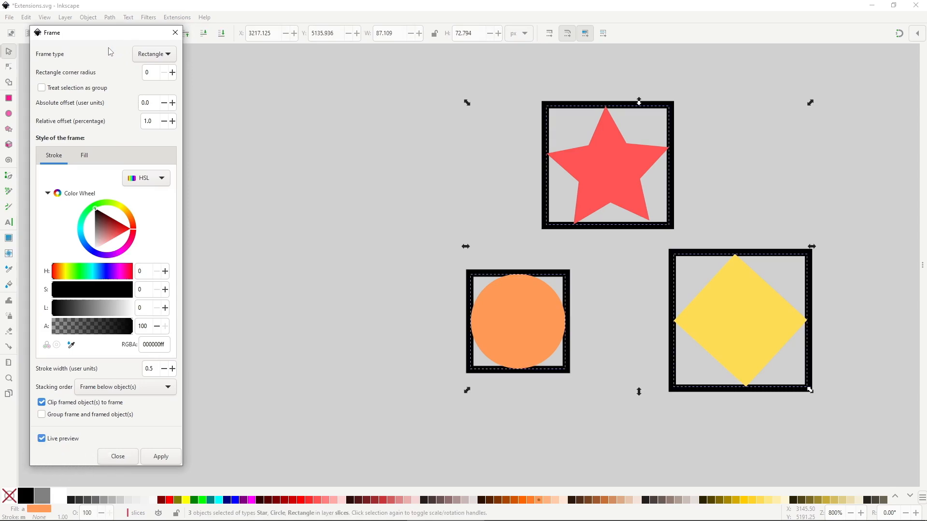
{"action": "left_click", "coordinate": [148, 54]}
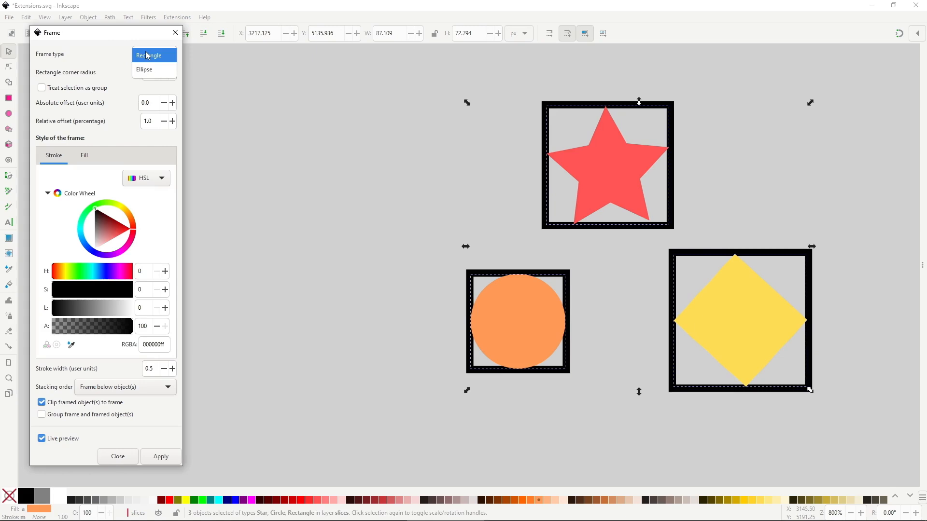
{"action": "left_click", "coordinate": [152, 70]}
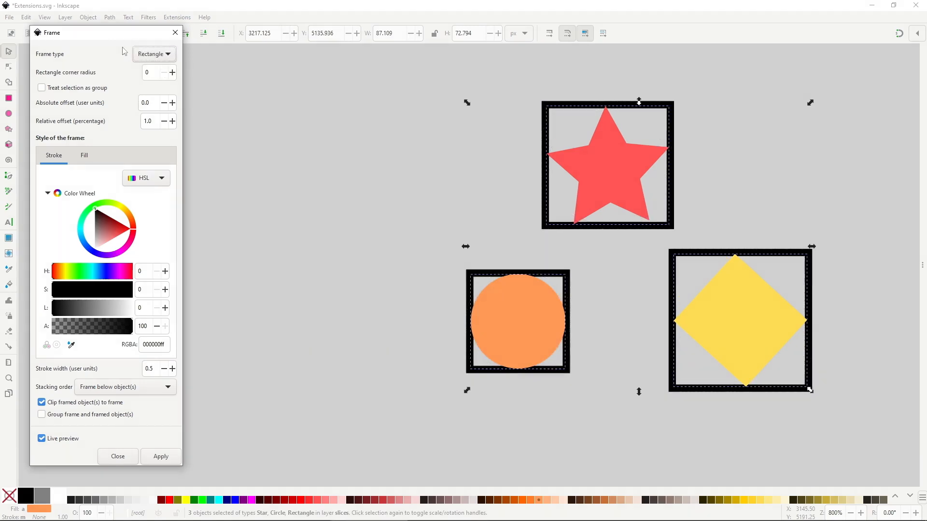
Treat the framed selection as a group and set the stacking order to Frame on top of object(s)
{"action": "left_click", "coordinate": [106, 86]}
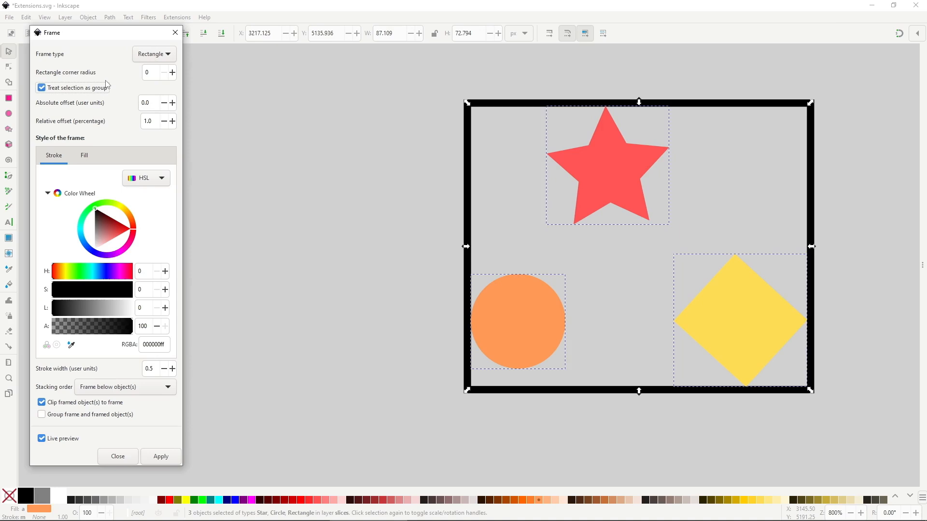
{"action": "left_click", "coordinate": [148, 389]}
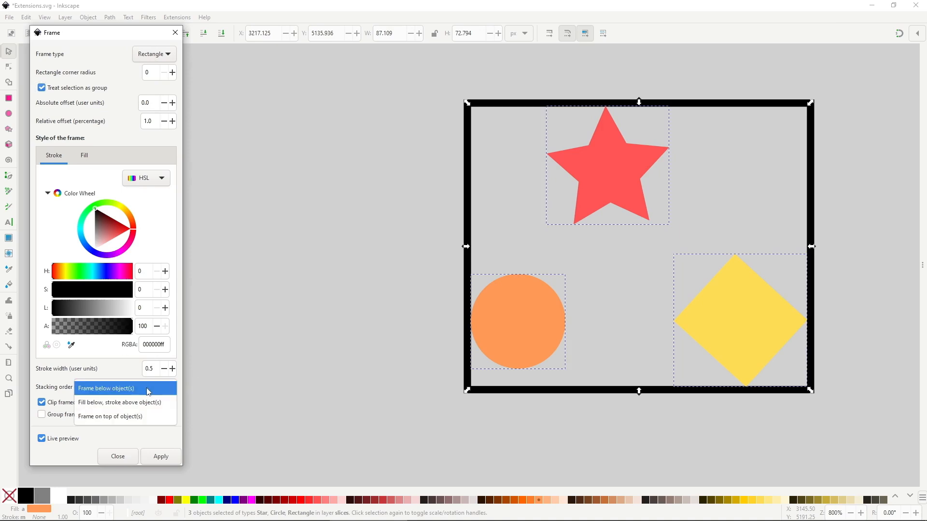
{"action": "left_click", "coordinate": [148, 416]}
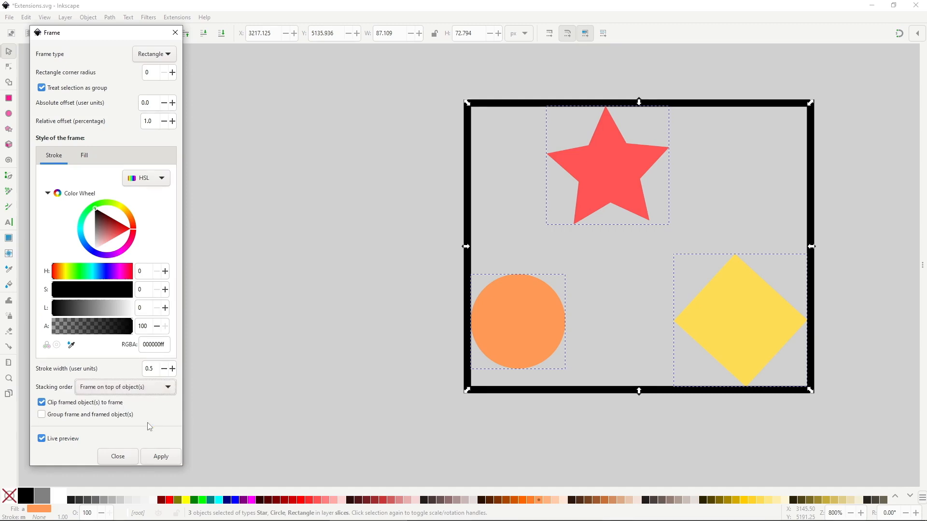
Change the frame type to Ellipse, and compare the framed objects with clipping to the frame off and on
{"action": "left_click", "coordinate": [154, 53]}
{"action": "left_click", "coordinate": [147, 68]}
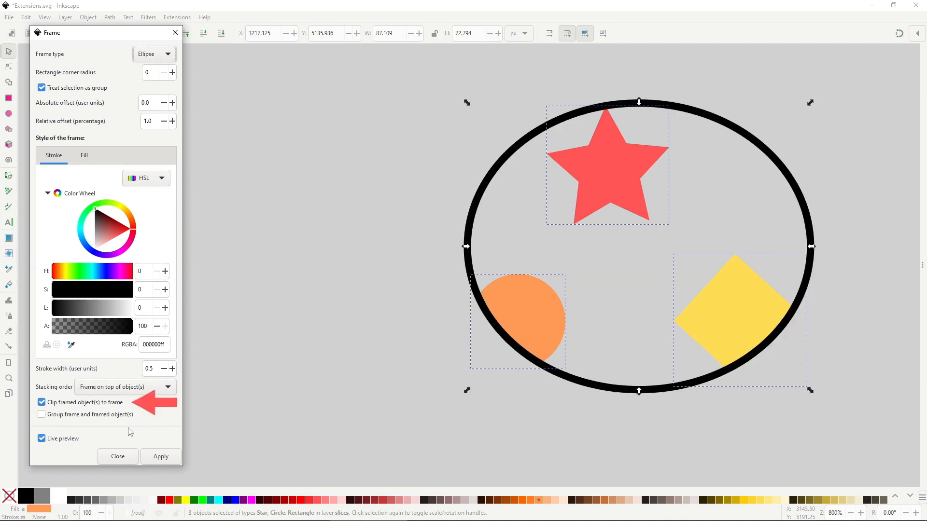
{"action": "left_click", "coordinate": [102, 403]}
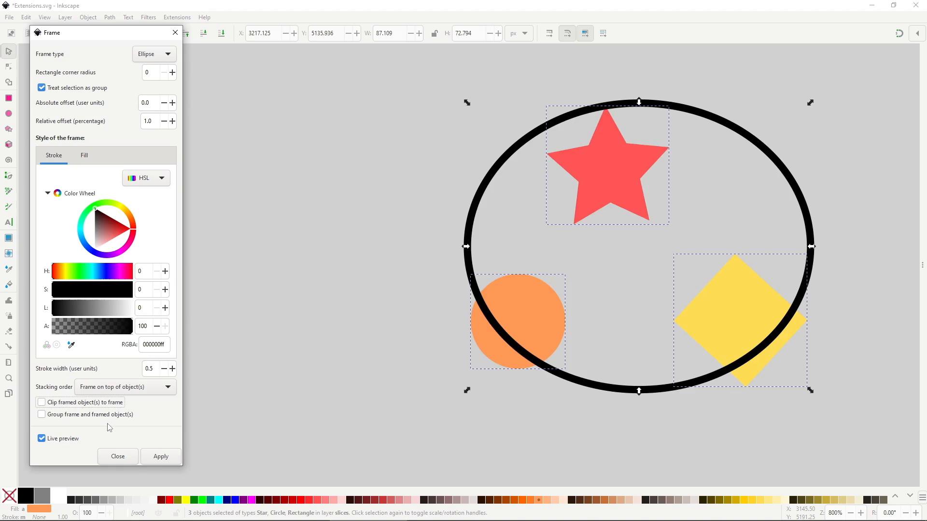
{"action": "left_click", "coordinate": [101, 403]}
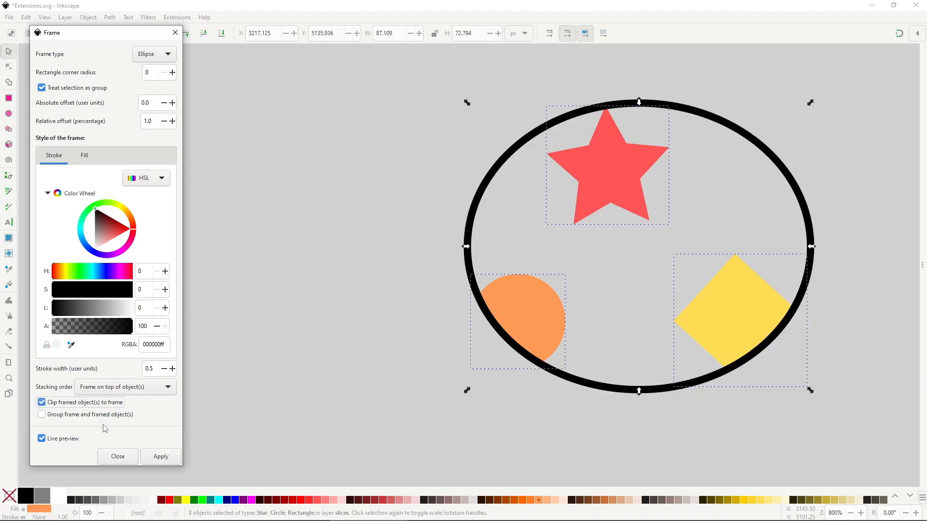
Give the elliptical frame a semi-transparent red fill with a hue of 352
{"action": "left_click", "coordinate": [84, 155]}
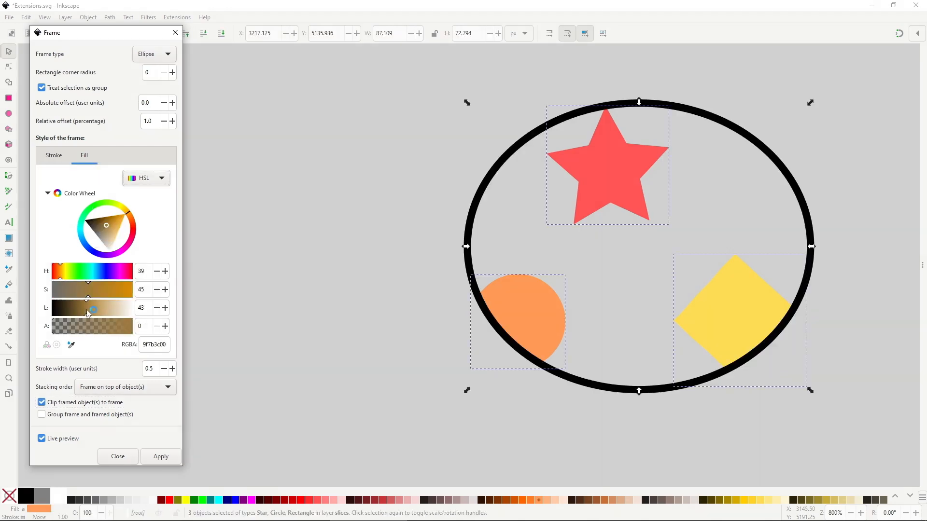
{"action": "left_click", "coordinate": [95, 329]}
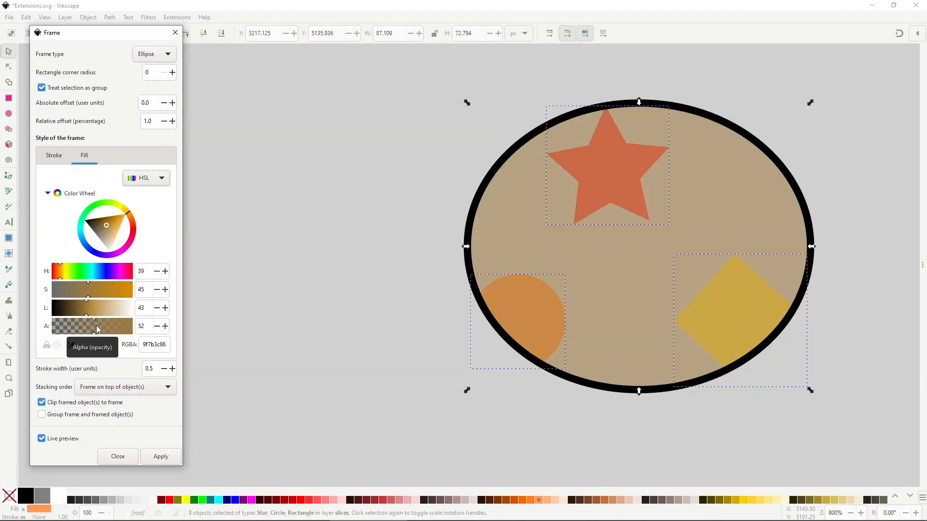
{"action": "left_click", "coordinate": [134, 233]}
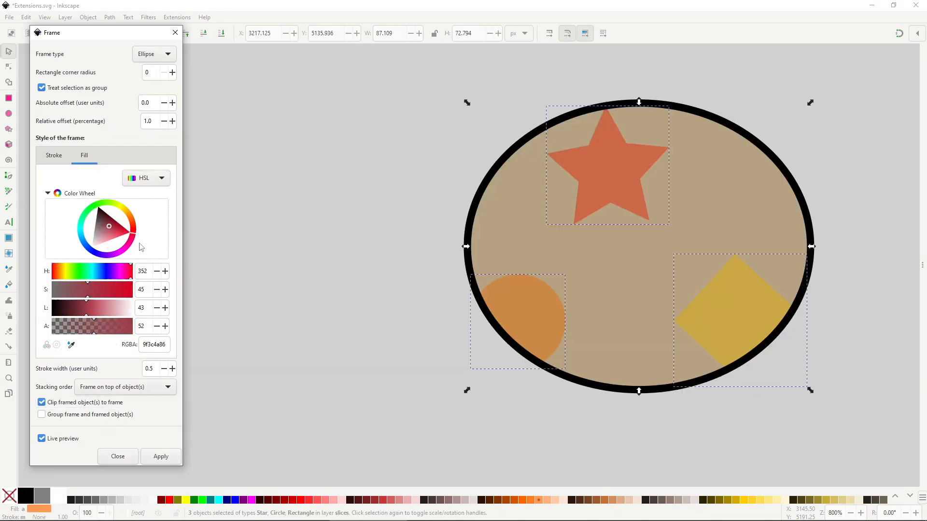
{"action": "left_click", "coordinate": [110, 228]}
{"action": "left_click", "coordinate": [104, 329]}
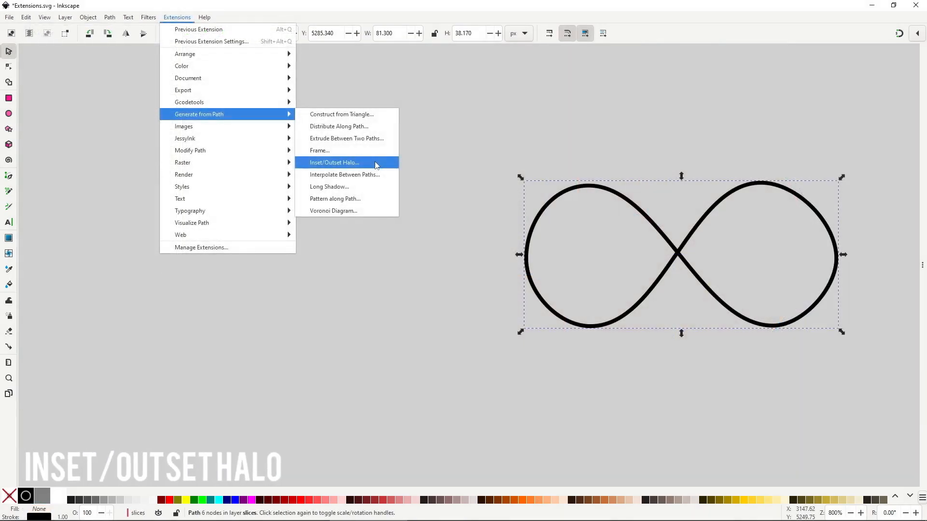
Preview Inset/Outset Halo on the infinity-shaped path with a width of 10.0 and 5 steps
{"action": "left_click", "coordinate": [375, 165]}
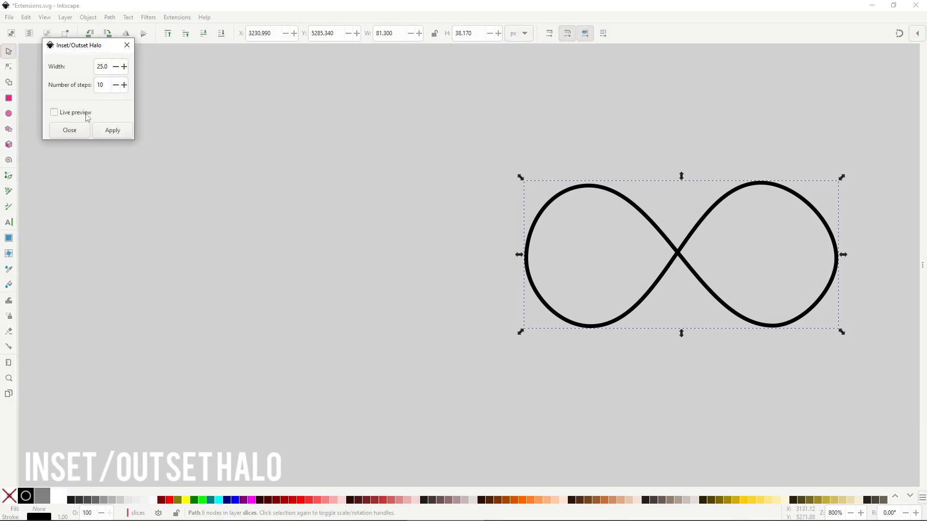
{"action": "left_click", "coordinate": [103, 110]}
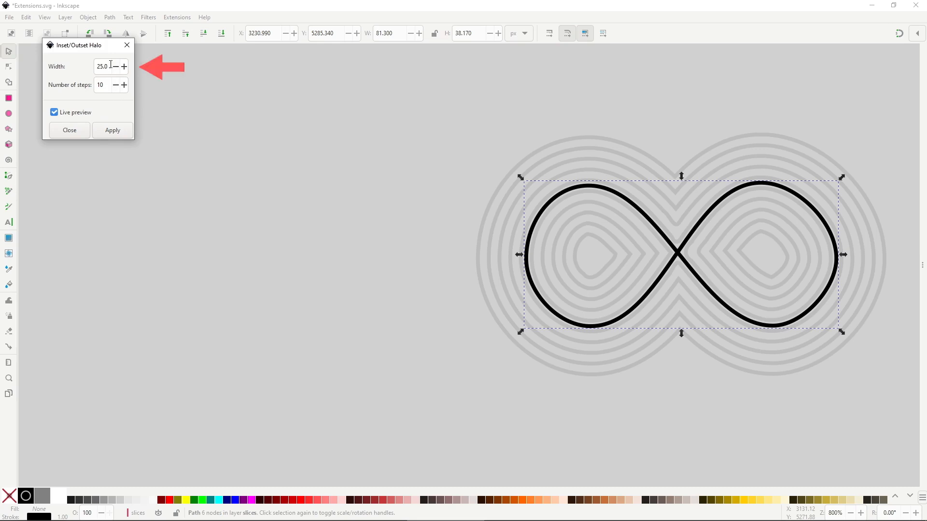
{"action": "left_click_drag", "start_coordinate": [112, 67], "coordinate": [99, 68]}
{"action": "type", "text": "10.0"}
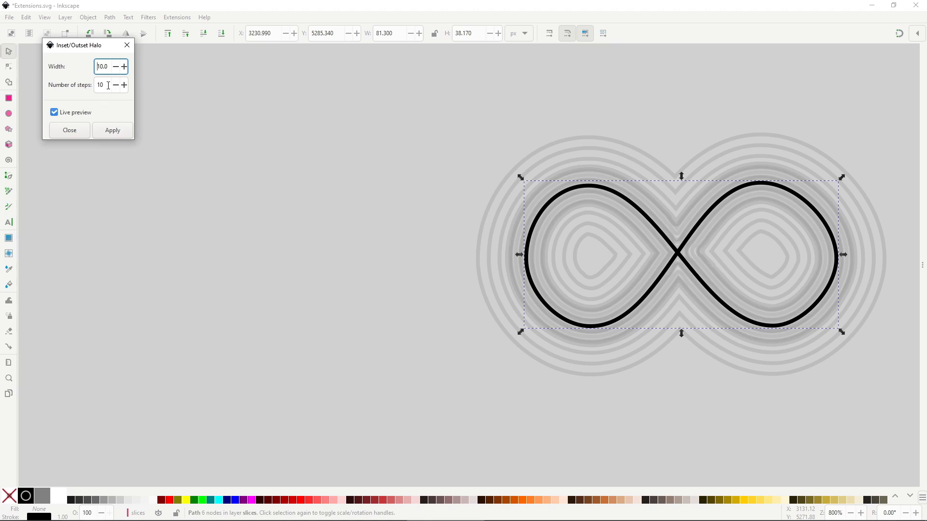
{"action": "left_click_drag", "start_coordinate": [108, 85], "coordinate": [96, 83]}
{"action": "type", "text": "5"}
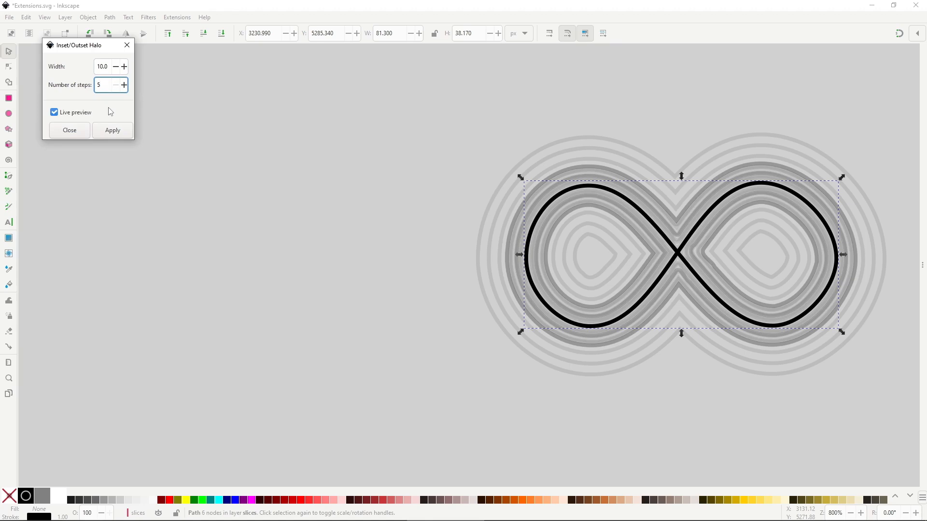
Apply the halo to the infinity-shaped path and move the generated ring groups away from the original path
{"action": "left_click", "coordinate": [112, 130]}
{"action": "left_click", "coordinate": [69, 130]}
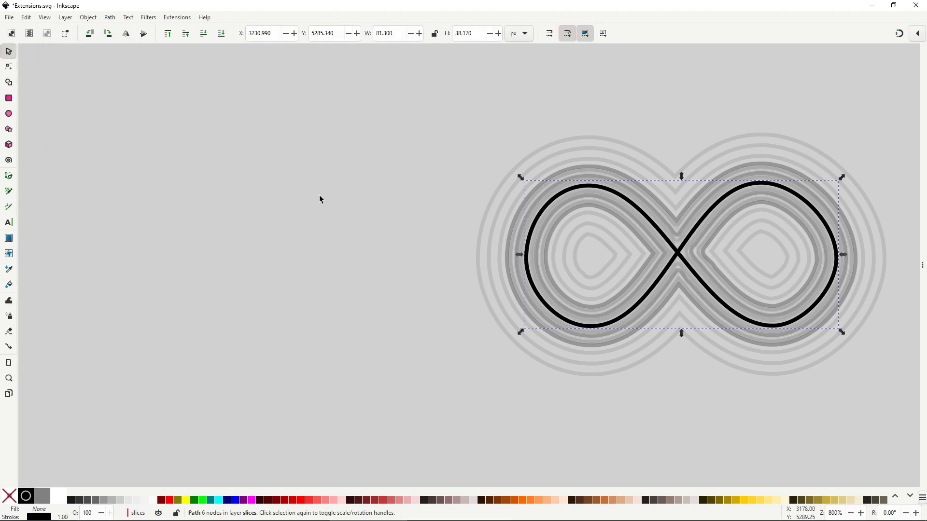
{"action": "left_click", "coordinate": [607, 165]}
{"action": "left_click_drag", "start_coordinate": [648, 172], "coordinate": [154, 183]}
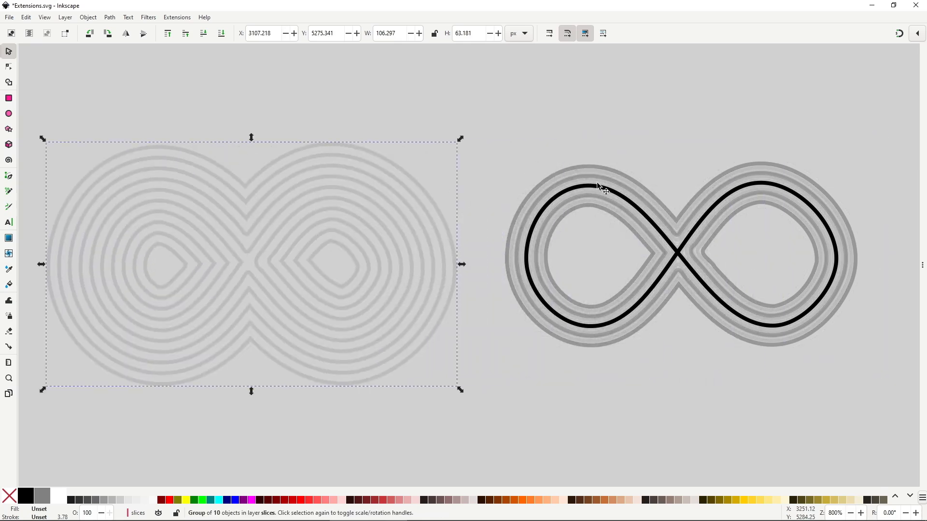
{"action": "left_click_drag", "start_coordinate": [584, 236], "coordinate": [498, 404]}
{"action": "left_click_drag", "start_coordinate": [600, 211], "coordinate": [521, 131]}
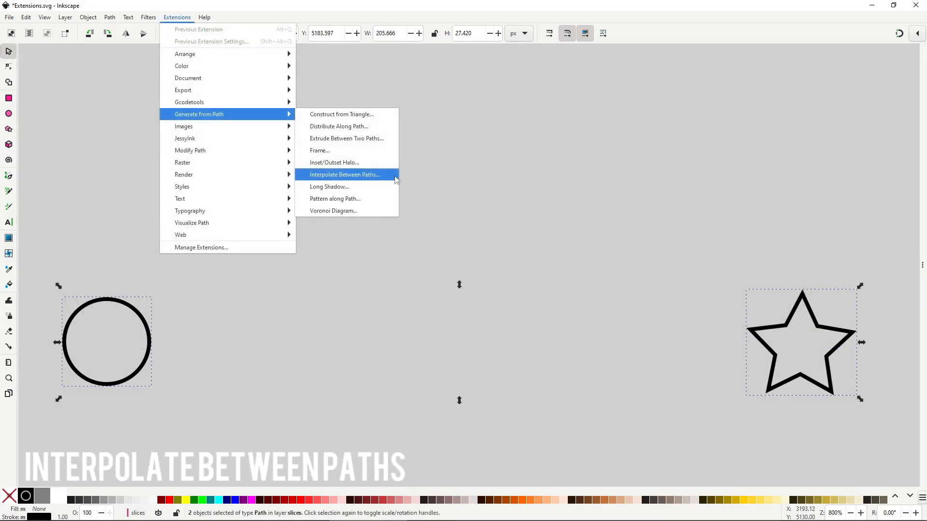
Preview Interpolate Between Paths from the circle to the star outline with 6 interpolation steps and an exponent of 9
{"action": "left_click", "coordinate": [394, 176]}
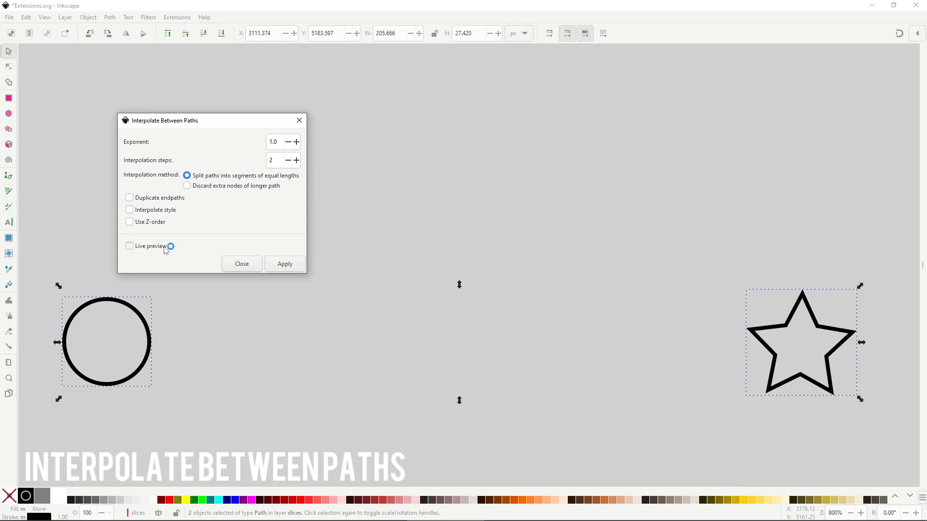
{"action": "left_click", "coordinate": [180, 247]}
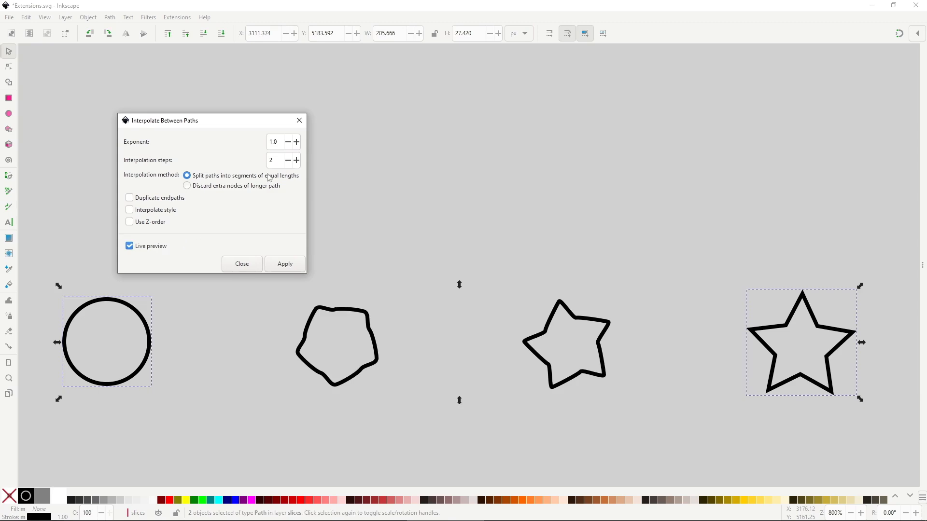
{"action": "double_click", "coordinate": [273, 161]}
{"action": "type", "text": "6"}
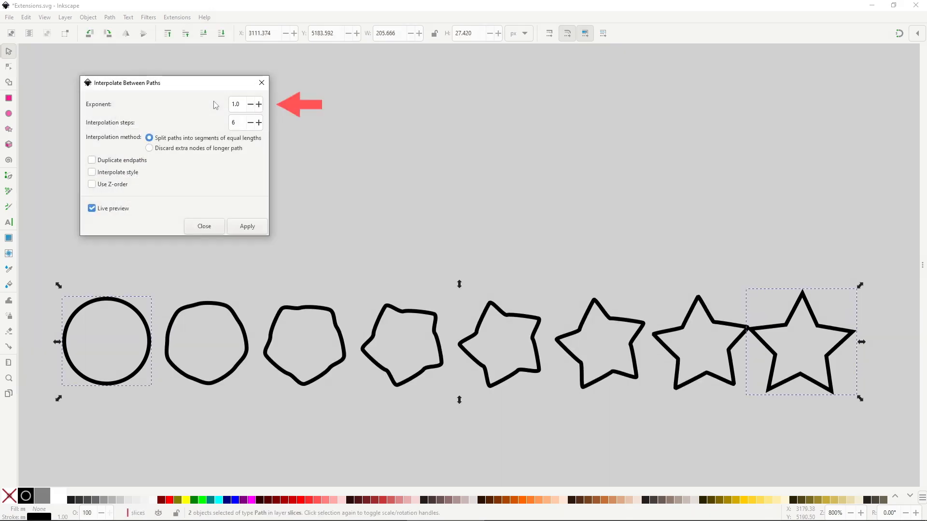
{"action": "double_click", "coordinate": [242, 100]}
{"action": "type", "text": "9"}
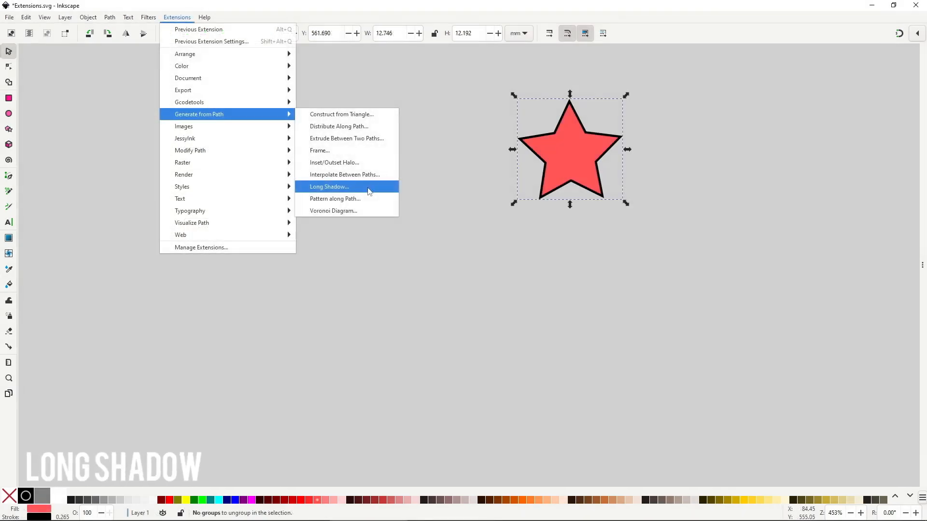
Preview a Long Shadow on the red star with a length of 10.0 document units
{"action": "left_click", "coordinate": [370, 191]}
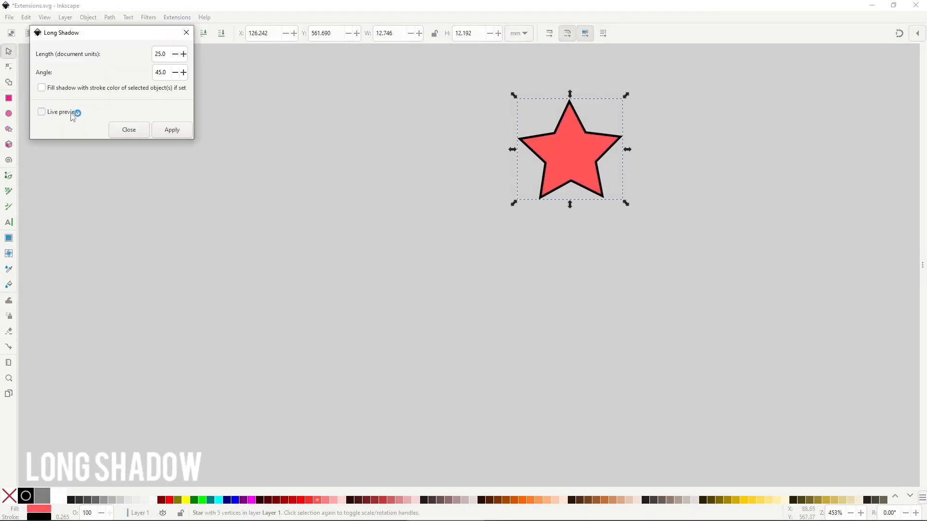
{"action": "left_click", "coordinate": [89, 110]}
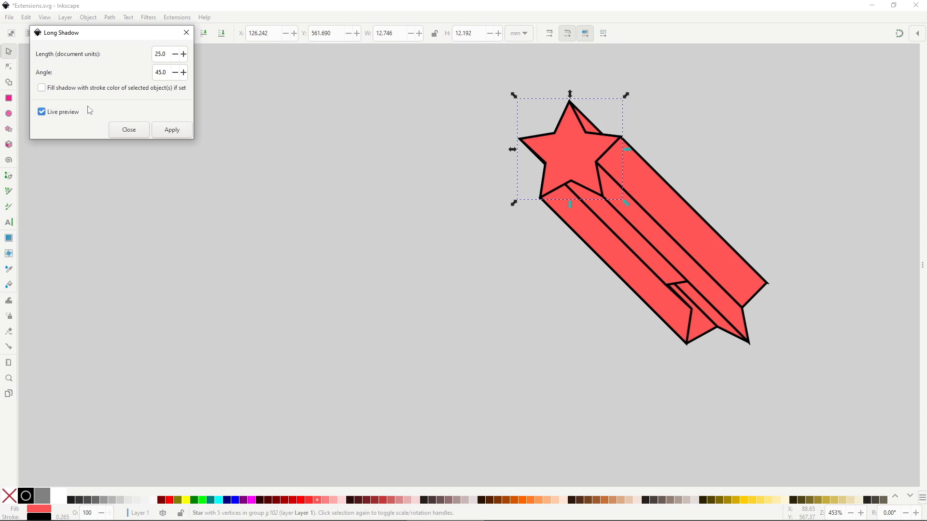
{"action": "left_click_drag", "start_coordinate": [167, 55], "coordinate": [145, 57]}
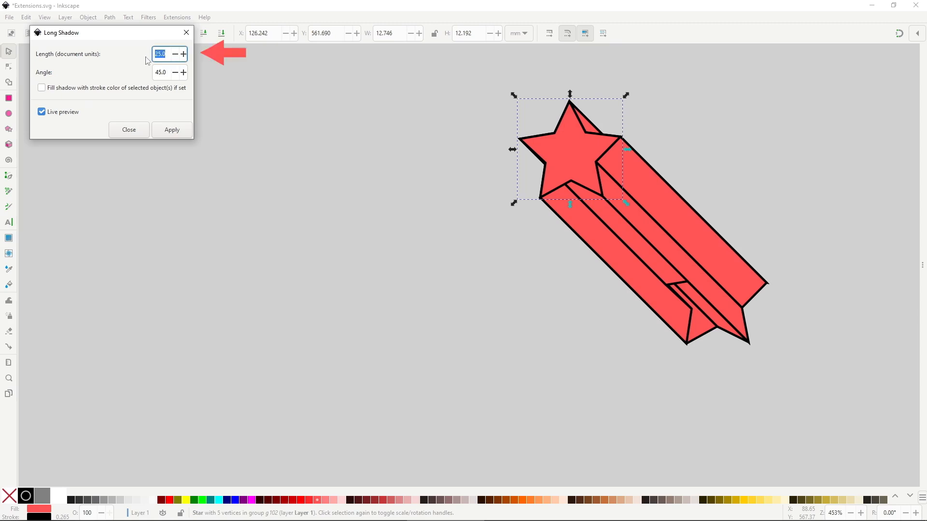
{"action": "type", "text": "10"}
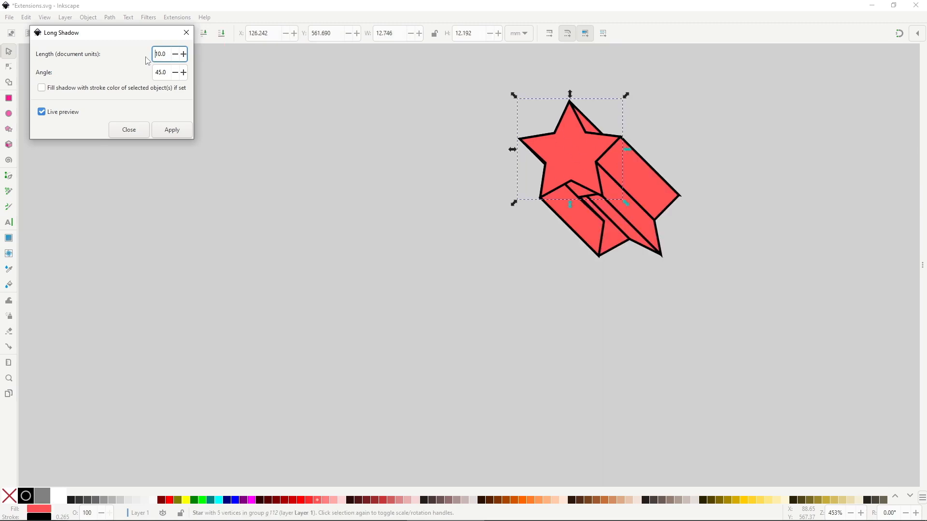
Set the long shadow's angle to 60.0 and fill the shadow with the object's stroke color
{"action": "key", "text": "Tab"}
{"action": "type", "text": "6"}
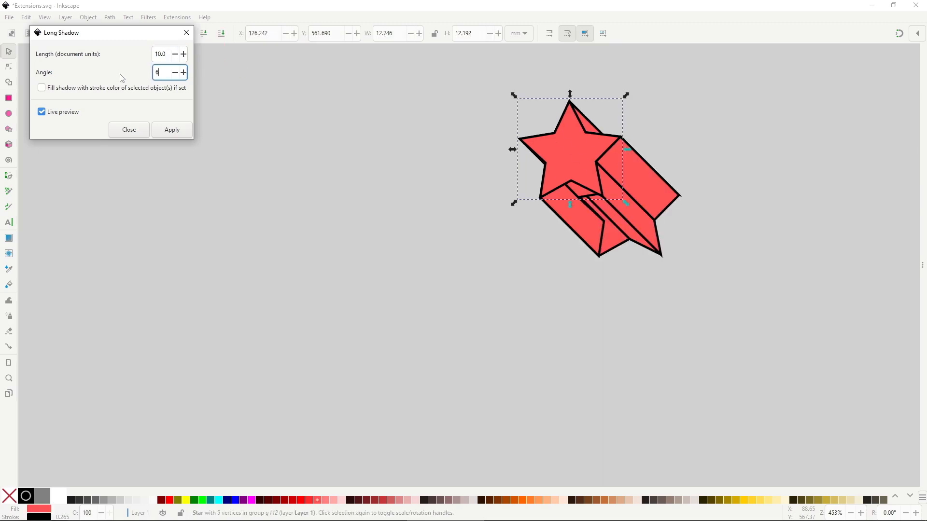
{"action": "type", "text": "0"}
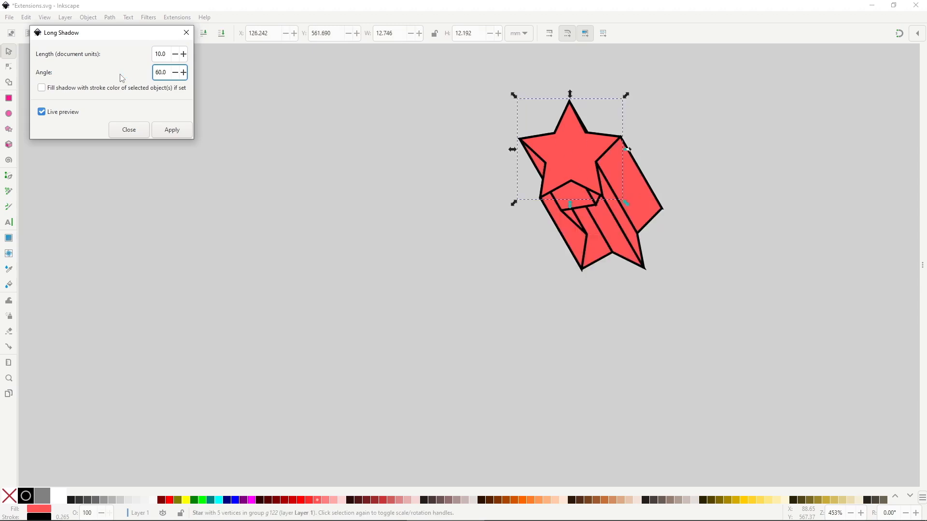
{"action": "left_click", "coordinate": [125, 88]}
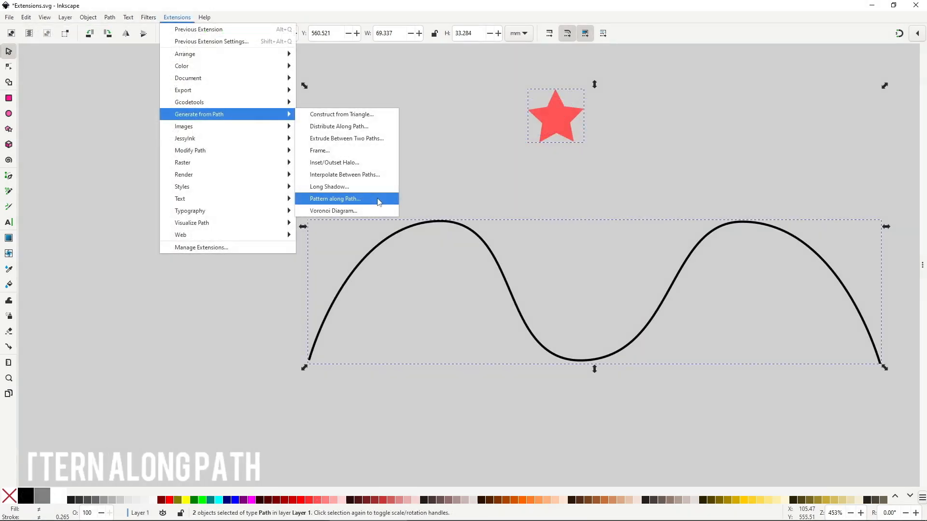
Preview Pattern along Path with the star on the wavy curve, comparing Single and Single, stretched copies before choosing Repeated
{"action": "left_click", "coordinate": [378, 199]}
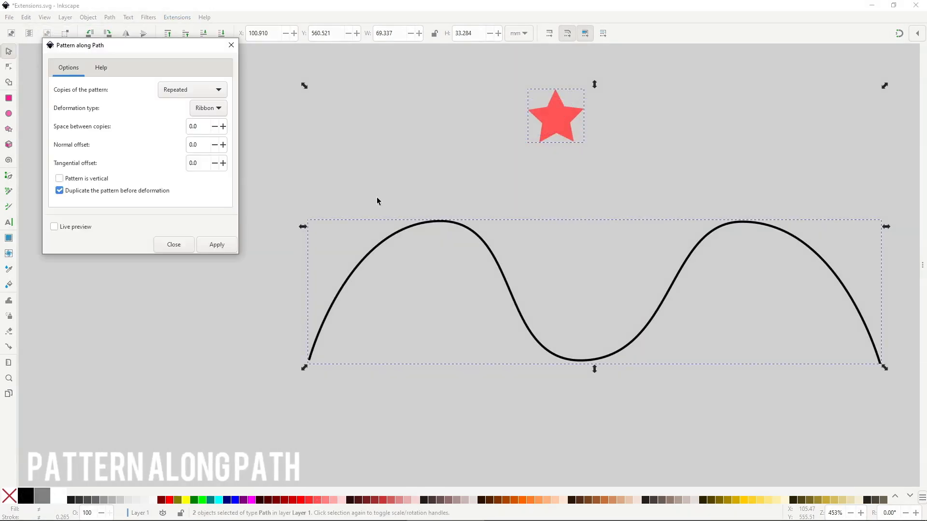
{"action": "left_click", "coordinate": [88, 227]}
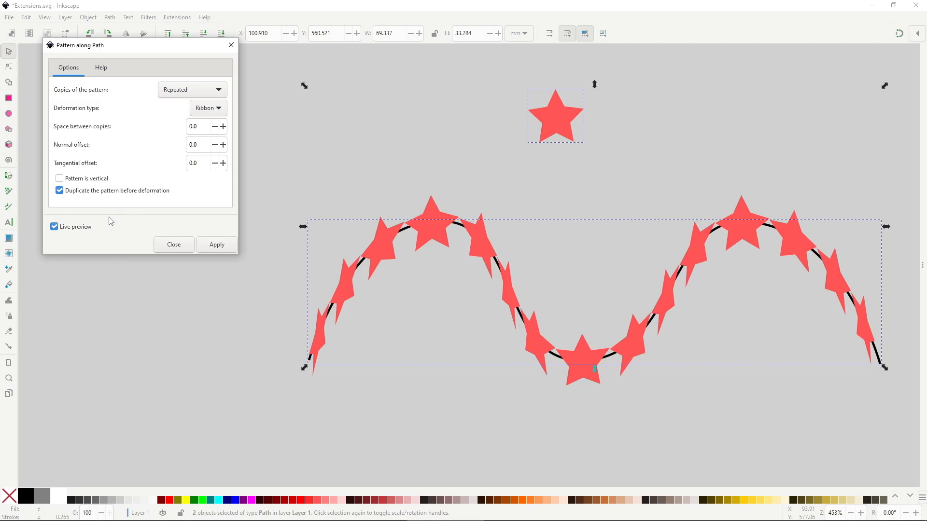
{"action": "left_click", "coordinate": [189, 90]}
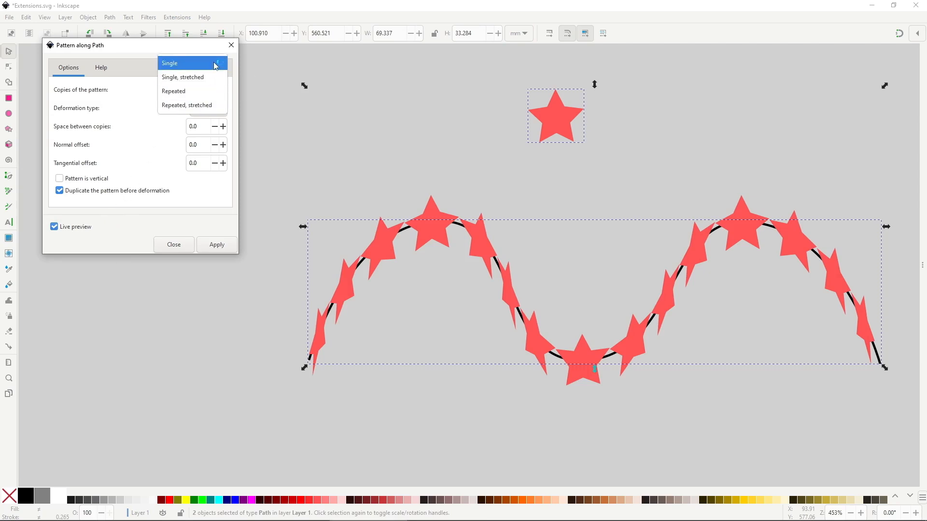
{"action": "left_click", "coordinate": [215, 64]}
{"action": "left_click", "coordinate": [212, 87]}
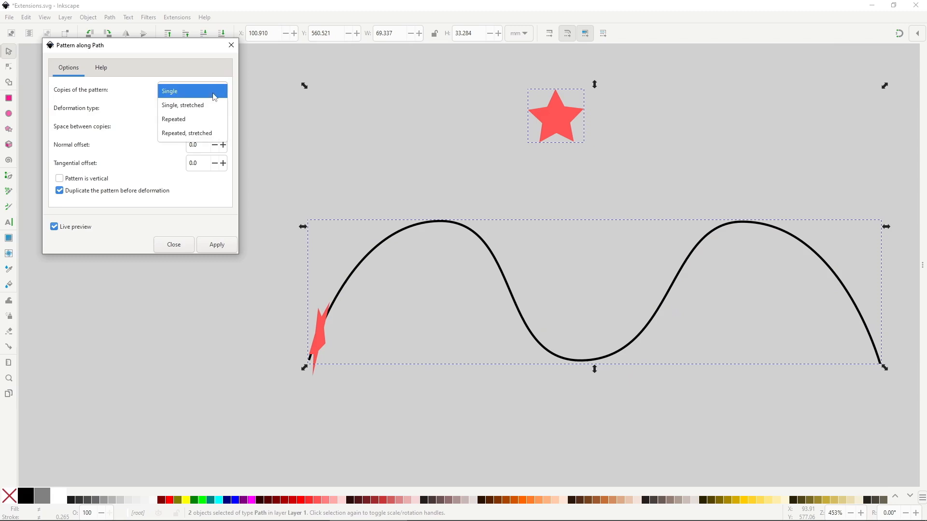
{"action": "left_click", "coordinate": [215, 104]}
{"action": "left_click", "coordinate": [215, 89]}
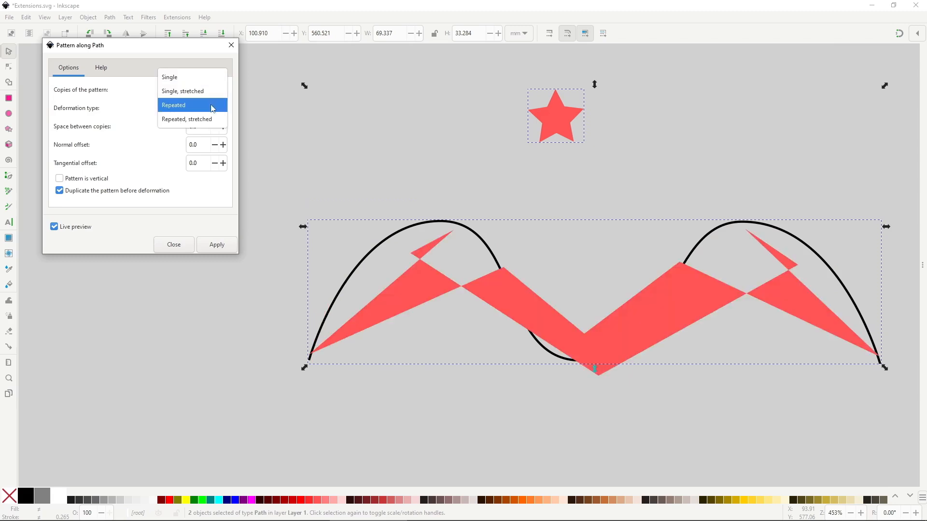
{"action": "left_click", "coordinate": [212, 108]}
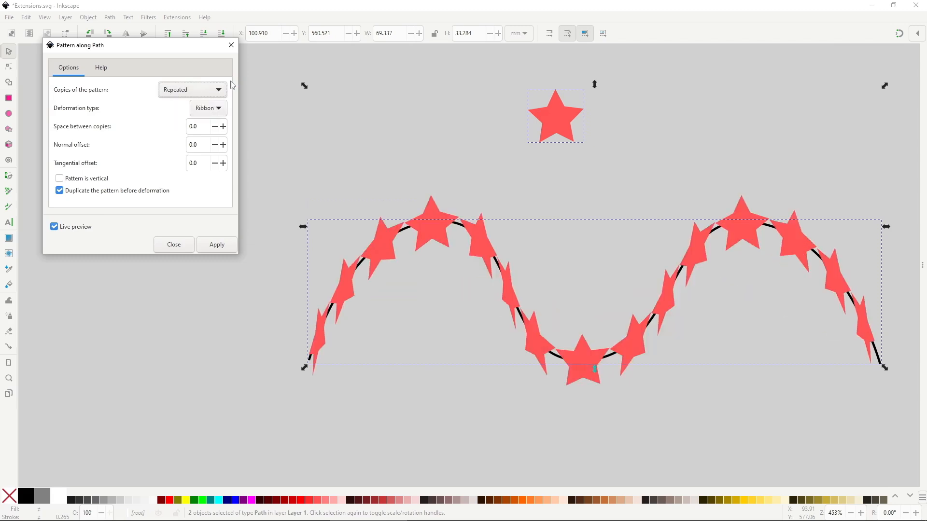
Compare the Snake deformation type with Ribbon for the star pattern, ending on Ribbon
{"action": "left_click", "coordinate": [218, 108]}
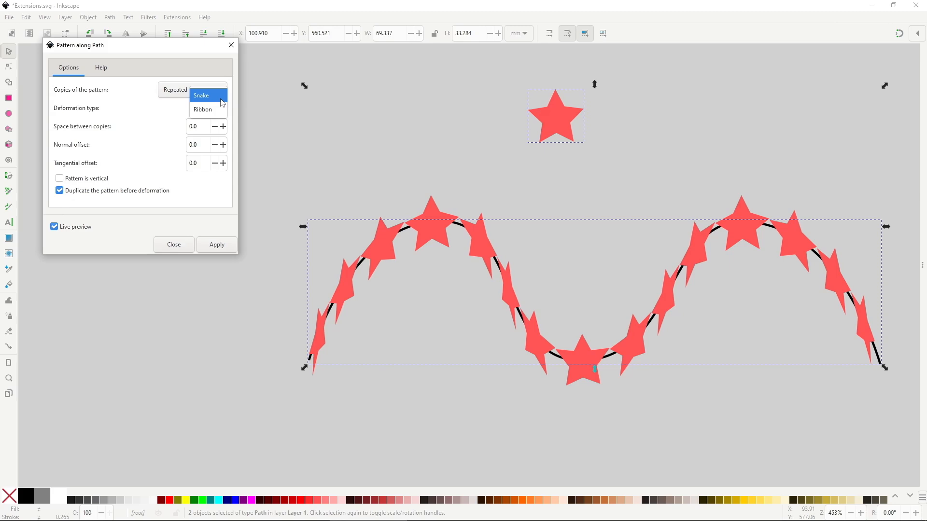
{"action": "left_click", "coordinate": [222, 102]}
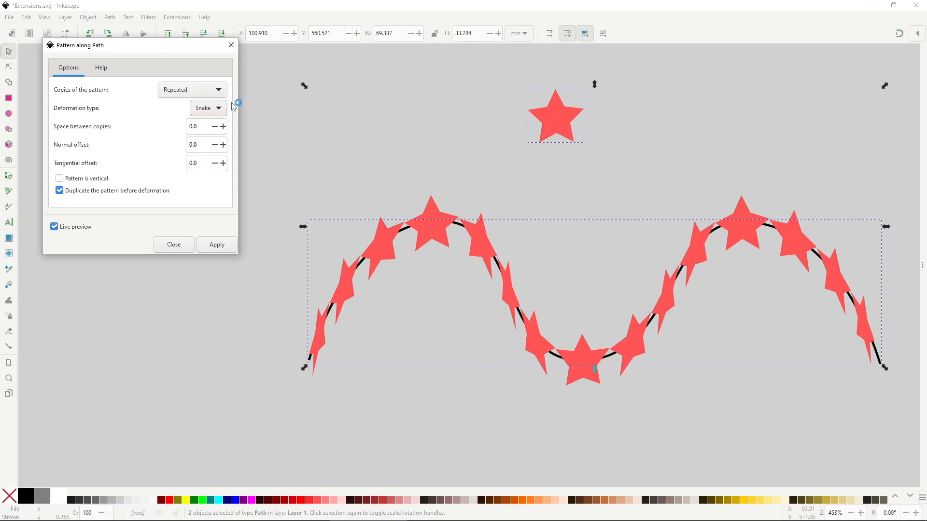
{"action": "left_click", "coordinate": [220, 110]}
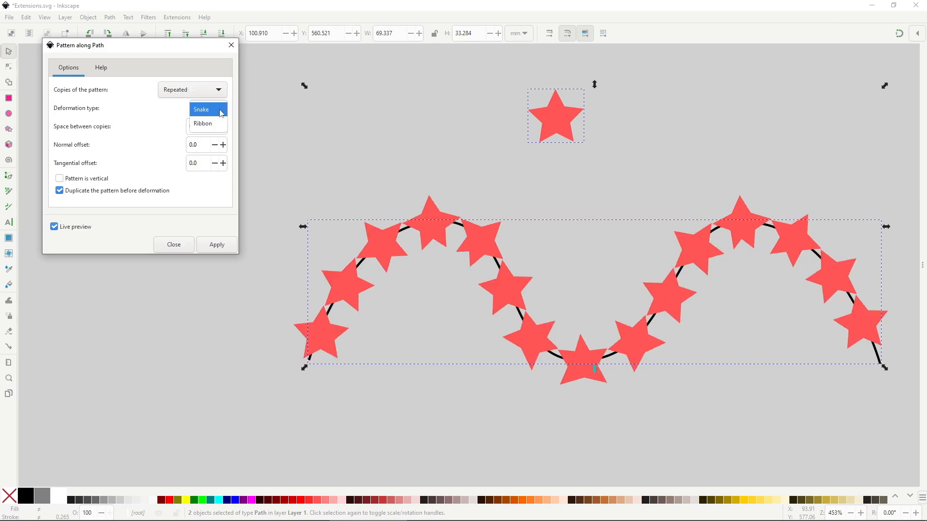
{"action": "left_click", "coordinate": [220, 123]}
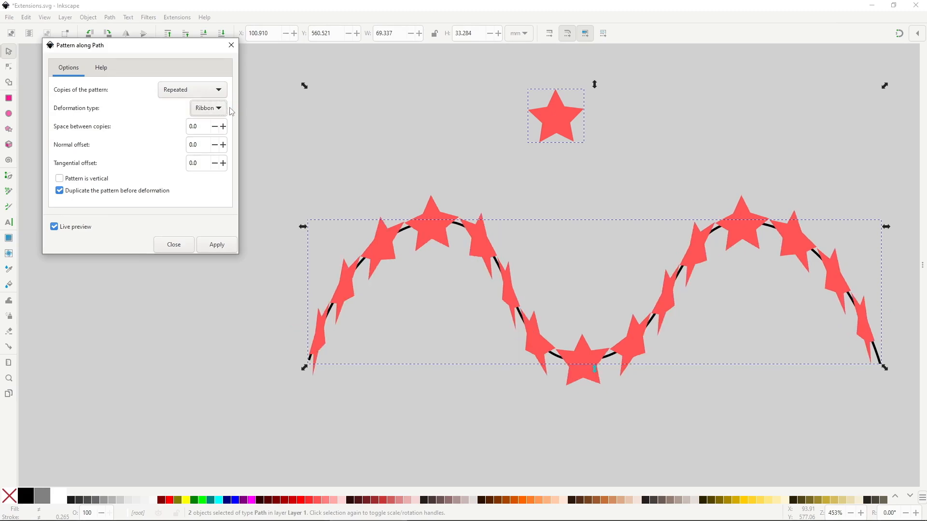
Set the space between copies and the normal offset to 5.0, and compare the pattern with Pattern is vertical on and off
{"action": "left_click_drag", "start_coordinate": [200, 128], "coordinate": [184, 129]}
{"action": "left_click", "coordinate": [185, 127]}
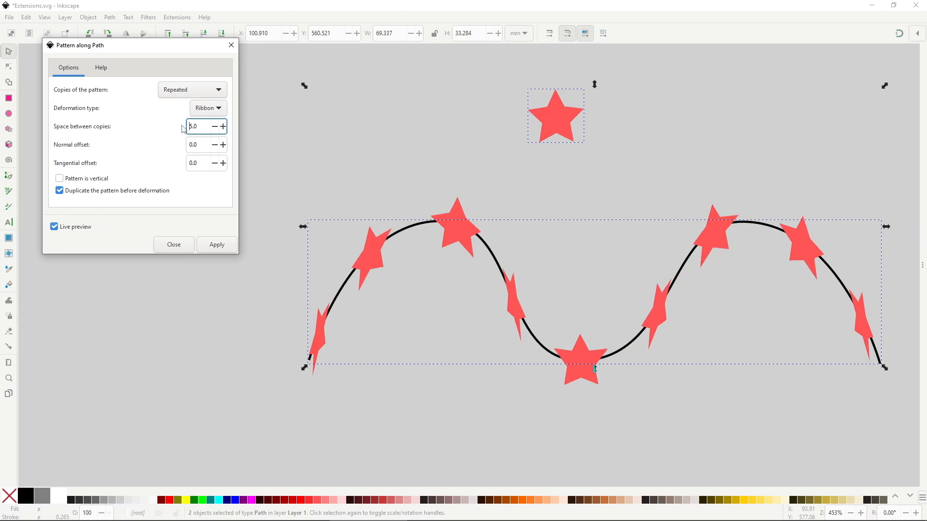
{"action": "left_click_drag", "start_coordinate": [199, 145], "coordinate": [185, 143]}
{"action": "key", "text": "Return"}
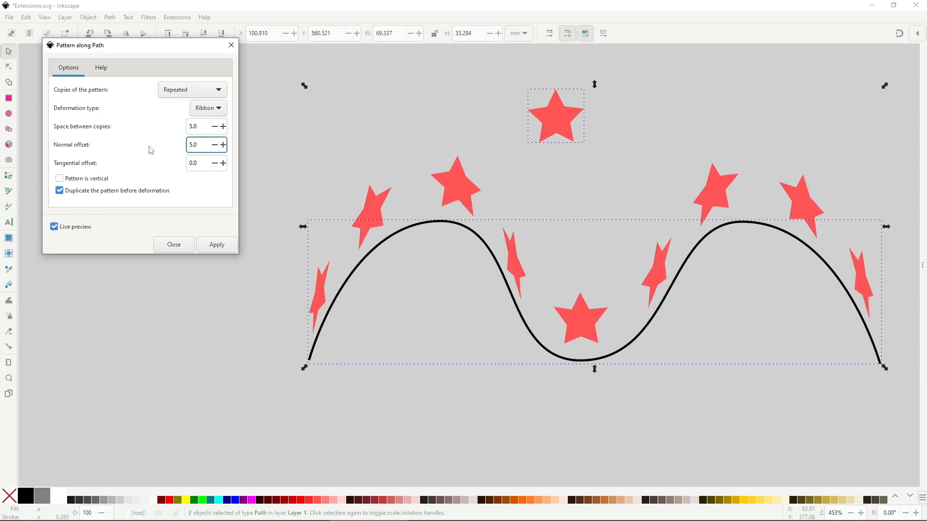
{"action": "left_click", "coordinate": [106, 177]}
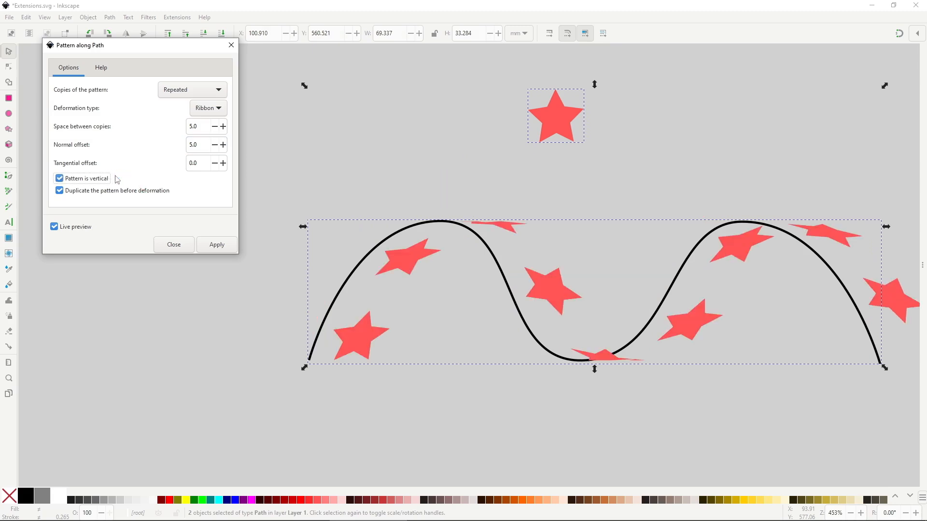
{"action": "left_click", "coordinate": [109, 178]}
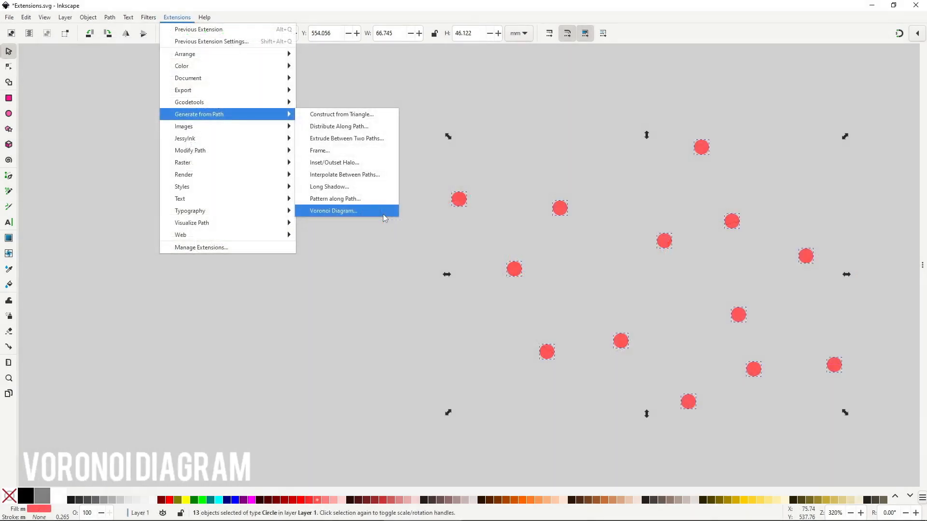
Preview the Voronoi Diagram extension on the selected red circles and switch the diagram type to Delaunay Triangulation
{"action": "left_click", "coordinate": [383, 214]}
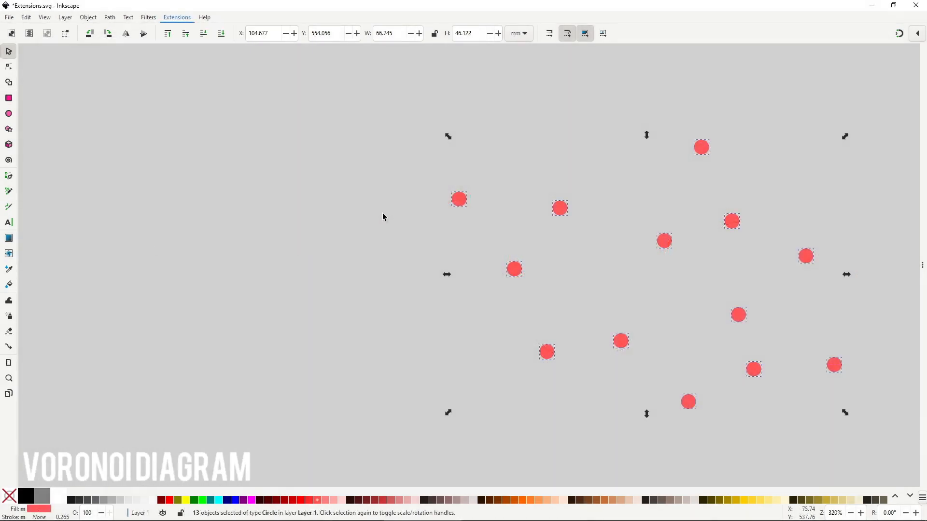
{"action": "left_click", "coordinate": [132, 268]}
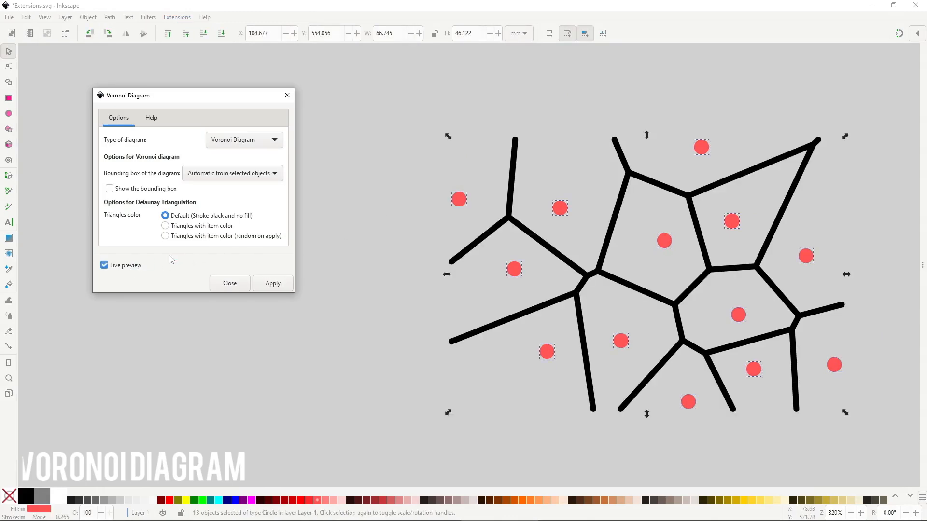
{"action": "left_click", "coordinate": [255, 142]}
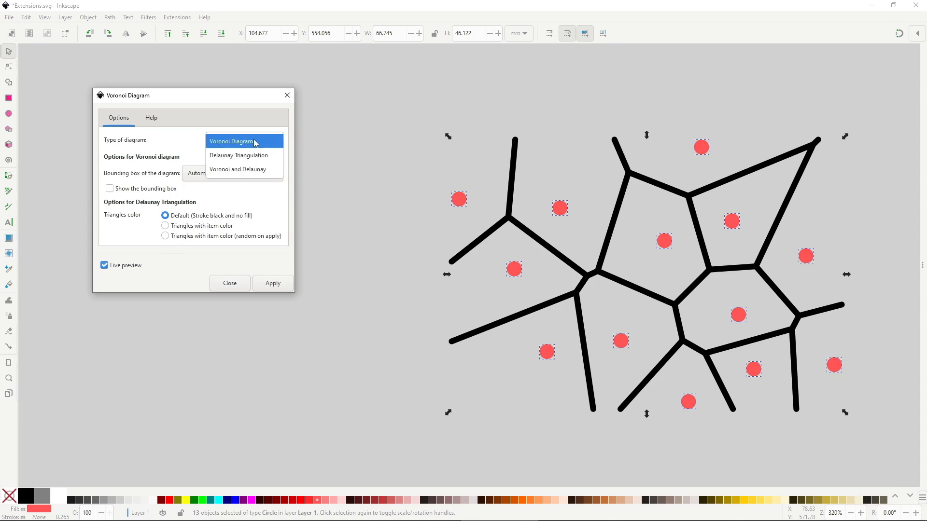
{"action": "left_click", "coordinate": [256, 155]}
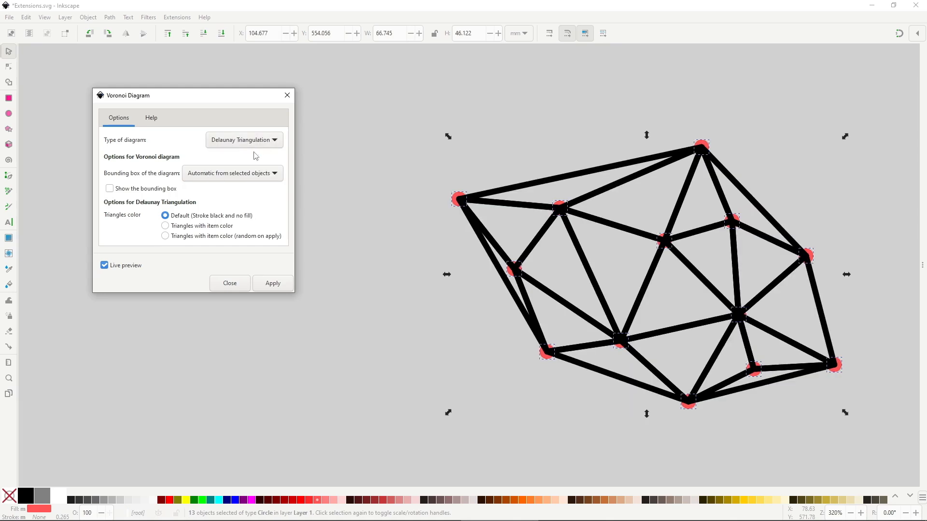
Set the diagram type back to Voronoi Diagram and enable showing the bounding box
{"action": "left_click", "coordinate": [255, 139]}
{"action": "left_click", "coordinate": [256, 155]}
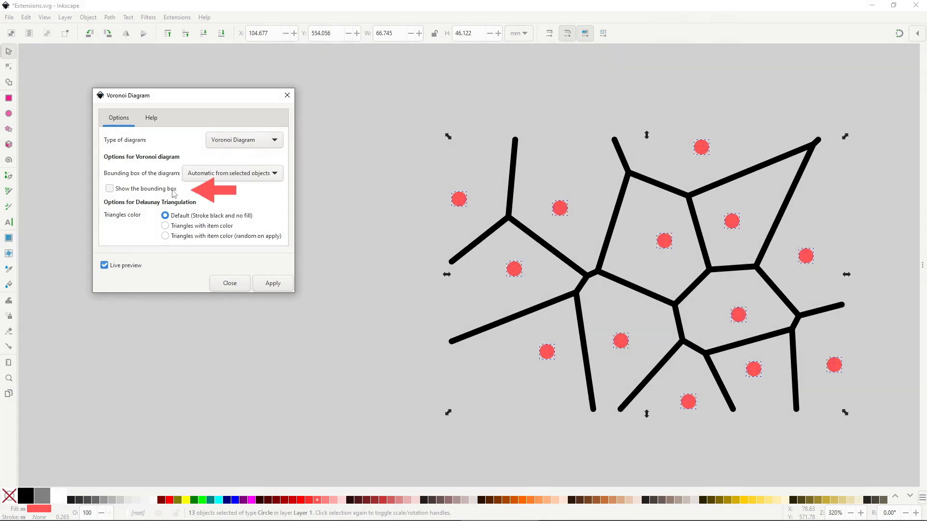
{"action": "left_click", "coordinate": [172, 190]}
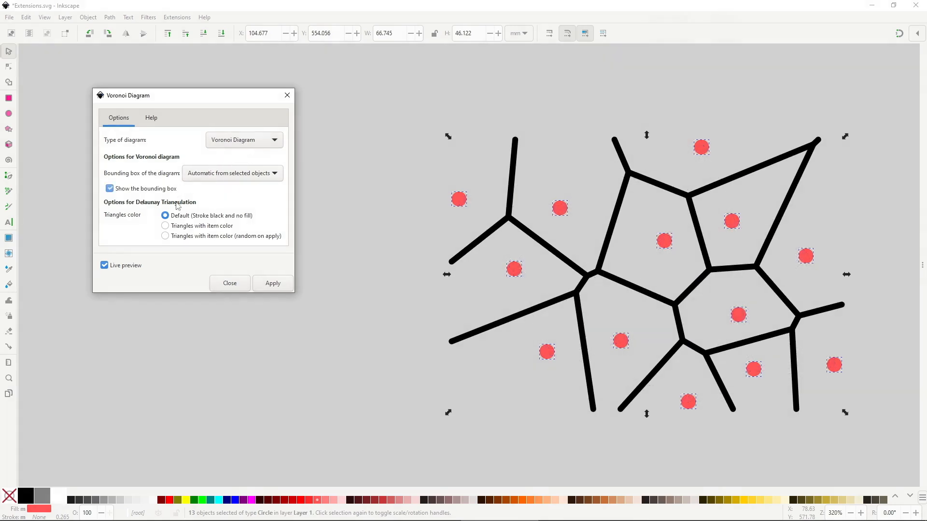
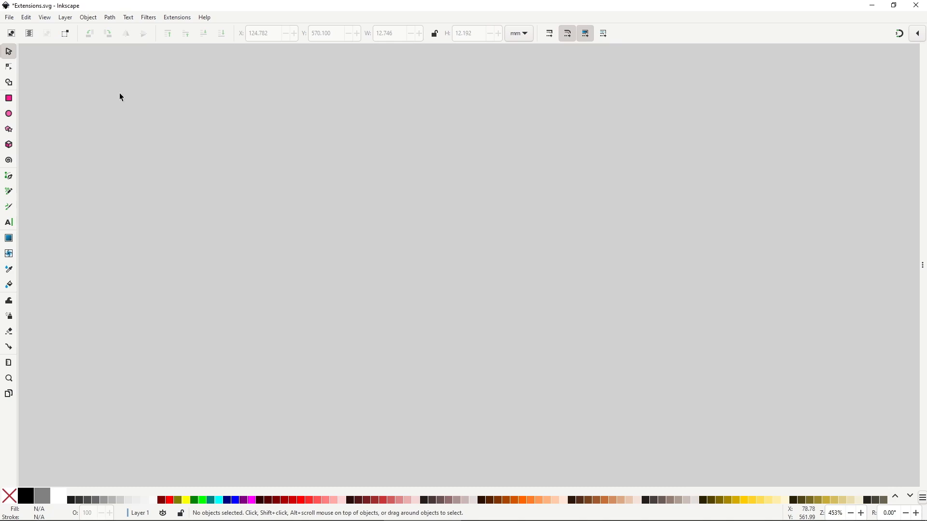
Open the Imported Images page of the preferences, collapsing the Tools category
{"action": "left_click", "coordinate": [26, 18]}
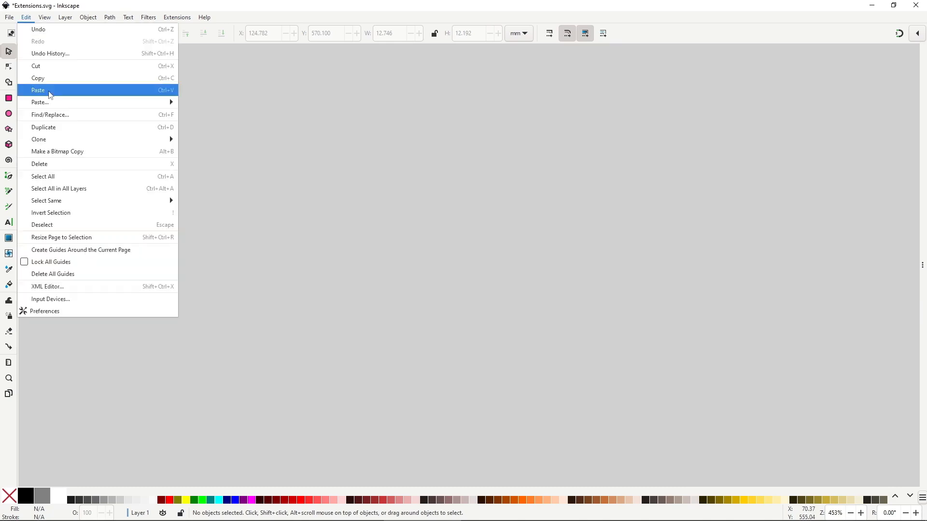
{"action": "left_click", "coordinate": [71, 314]}
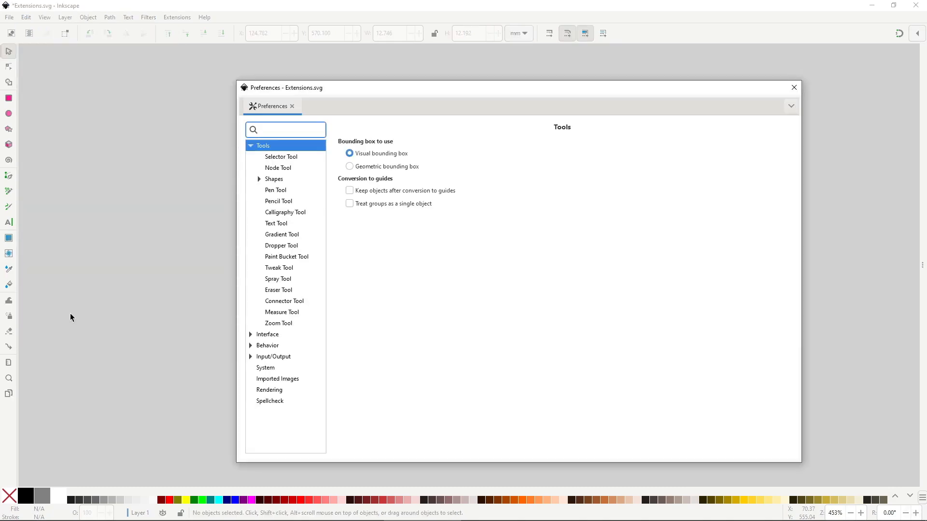
{"action": "left_click", "coordinate": [252, 150]}
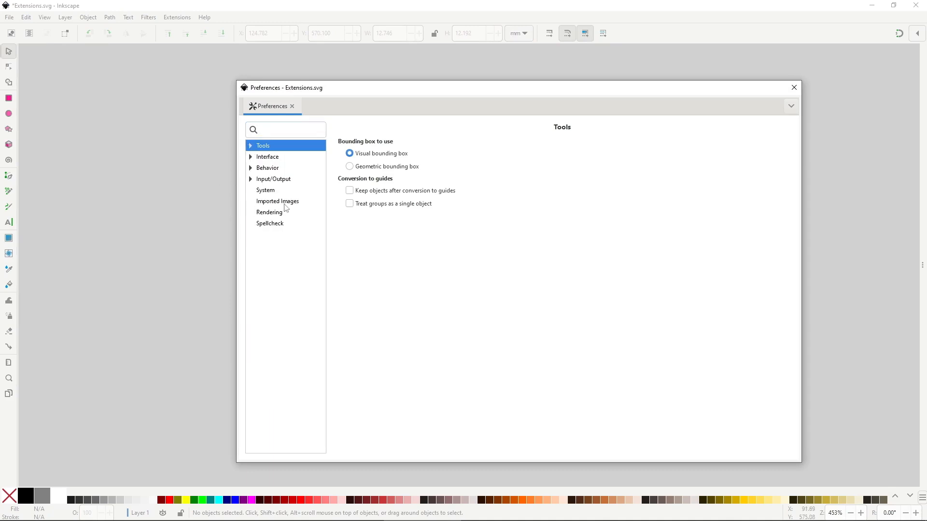
{"action": "left_click", "coordinate": [305, 205]}
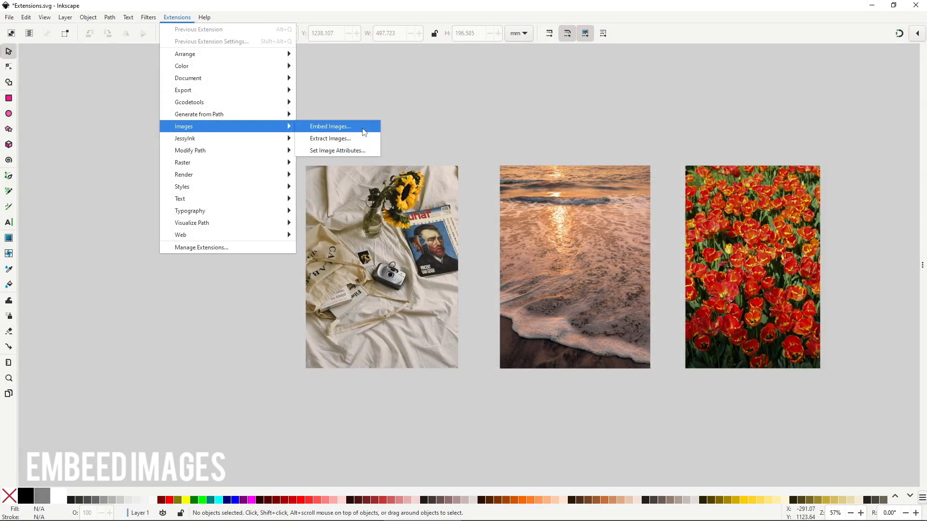
Run the Embed Images extension on all images in the document and close its dialog
{"action": "left_click", "coordinate": [365, 128]}
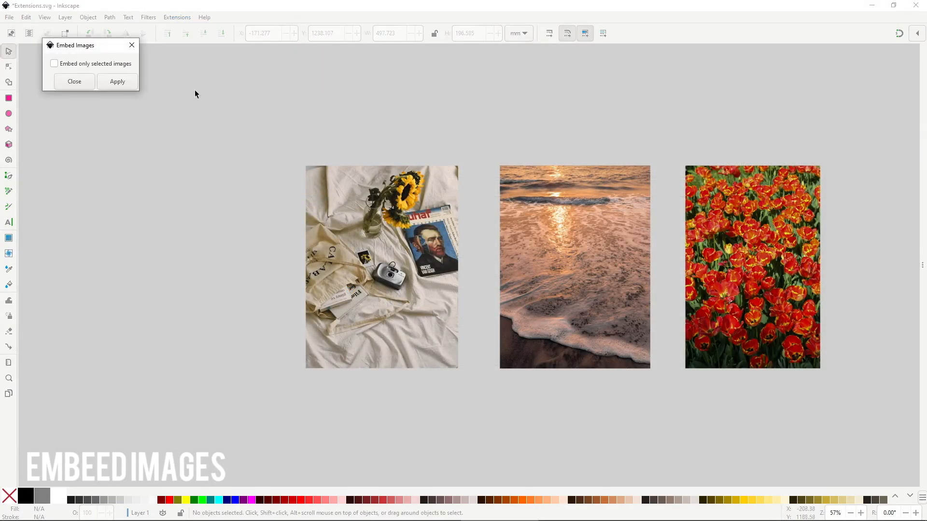
{"action": "left_click_drag", "start_coordinate": [107, 54], "coordinate": [203, 170]}
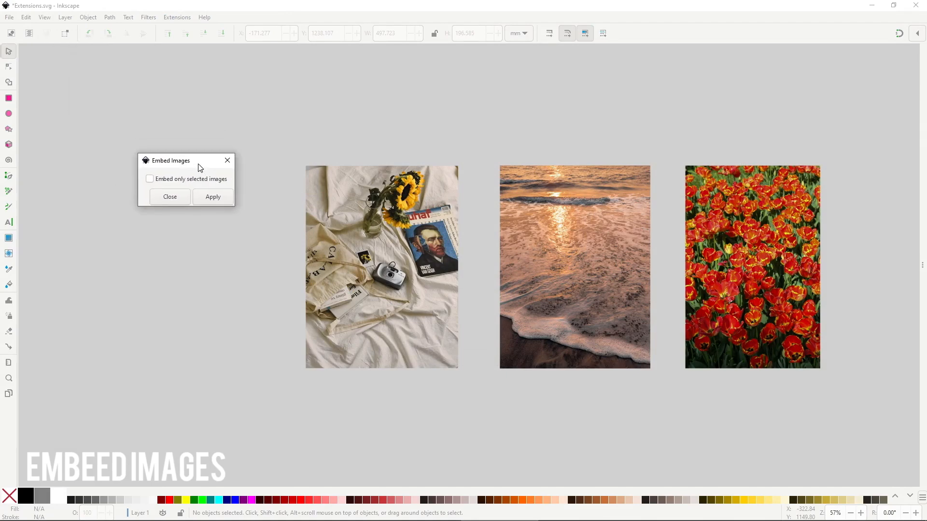
{"action": "left_click", "coordinate": [213, 198]}
{"action": "left_click", "coordinate": [181, 200]}
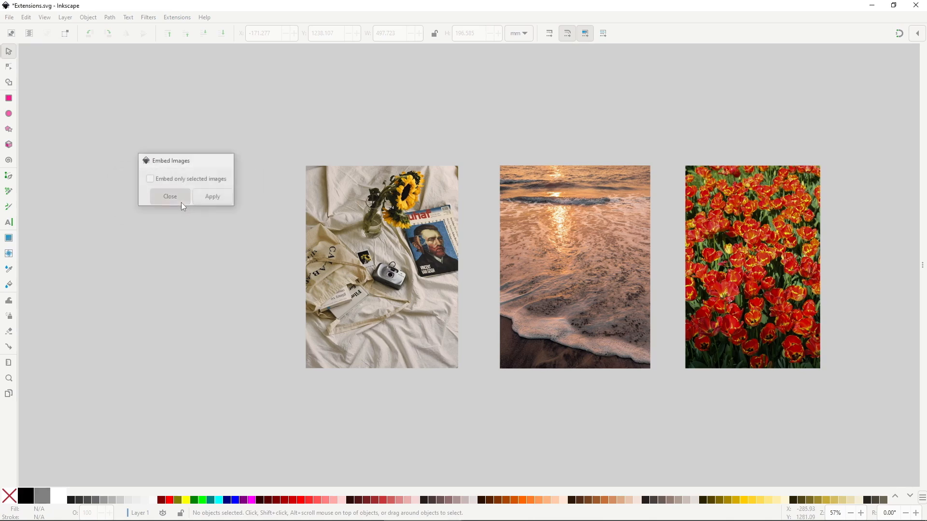
Set the bitmap import/open mode to Link in the Imported Images preferences
{"action": "key", "text": "ctrl+shift+p"}
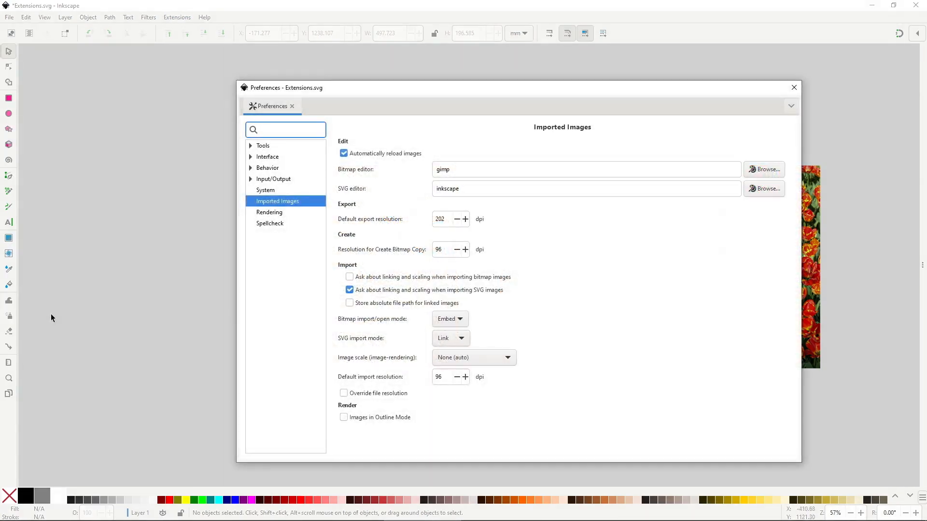
{"action": "left_click", "coordinate": [448, 319]}
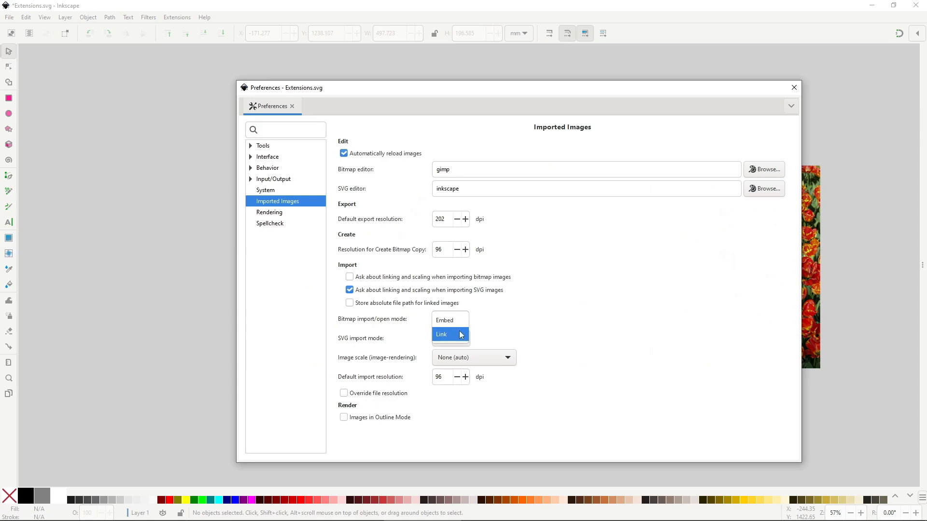
{"action": "left_click", "coordinate": [460, 335]}
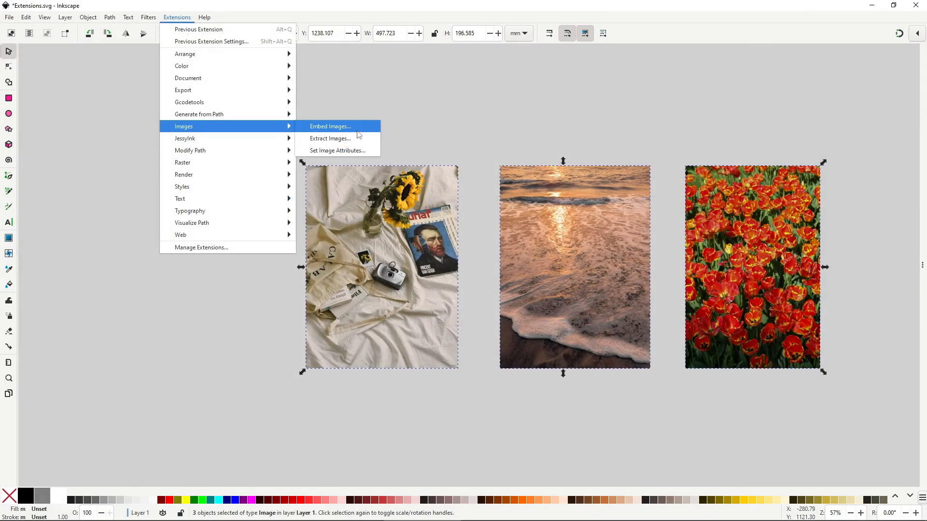
Embed the document's three images, and extract them to ./images2/ with Link extracted images enabled
{"action": "left_click", "coordinate": [356, 129]}
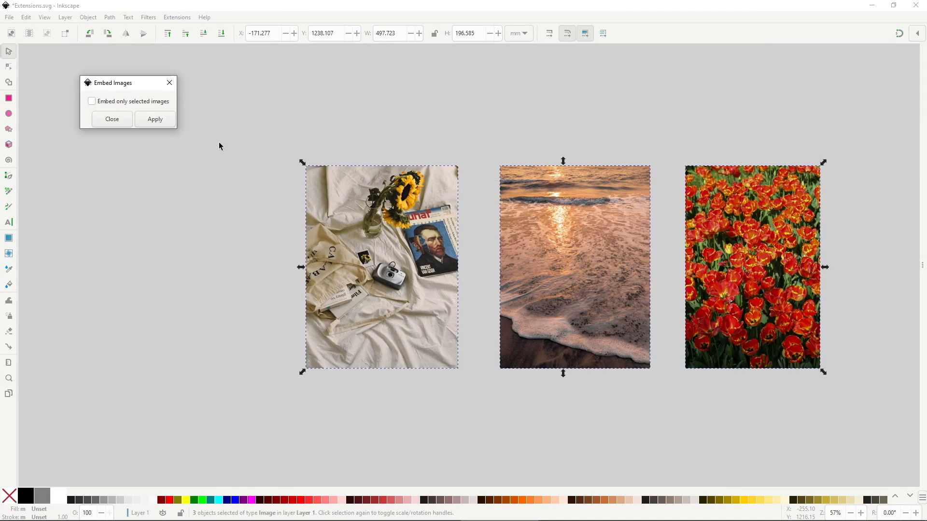
{"action": "left_click", "coordinate": [158, 118]}
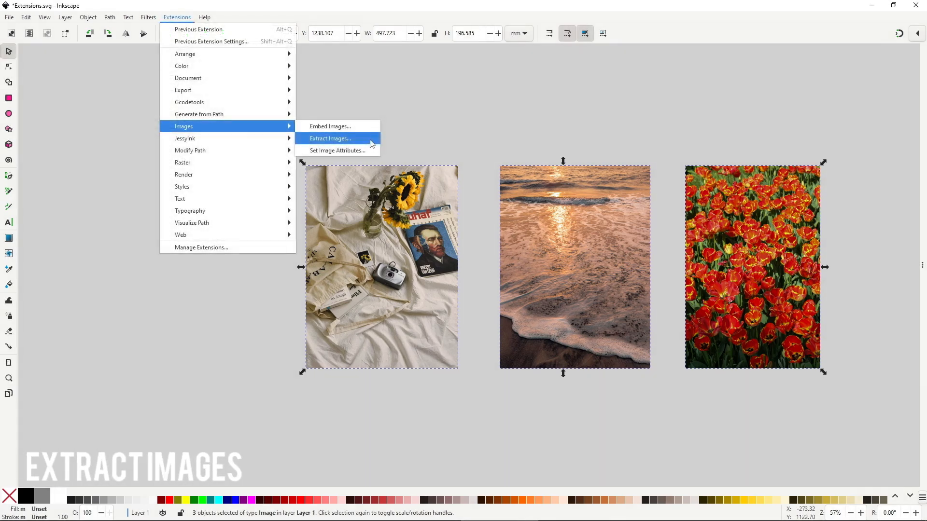
{"action": "left_click", "coordinate": [371, 143]}
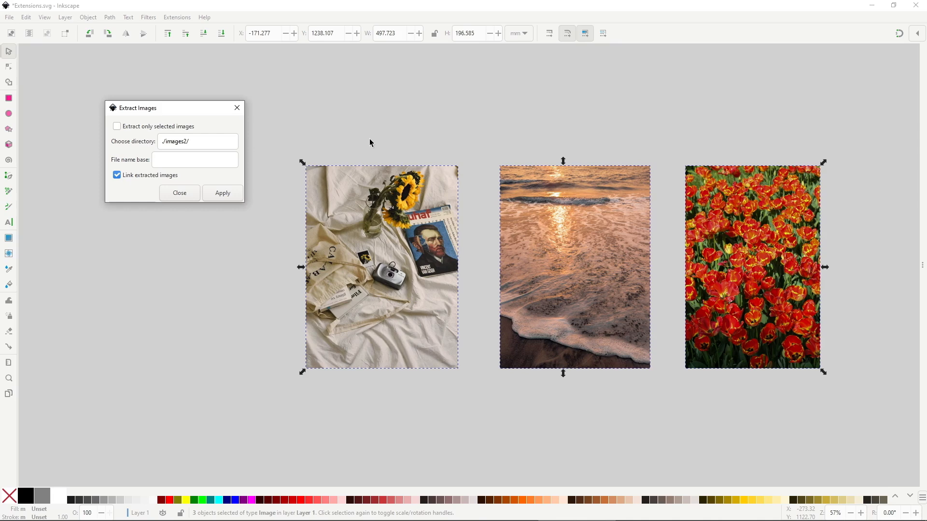
{"action": "left_click", "coordinate": [232, 196]}
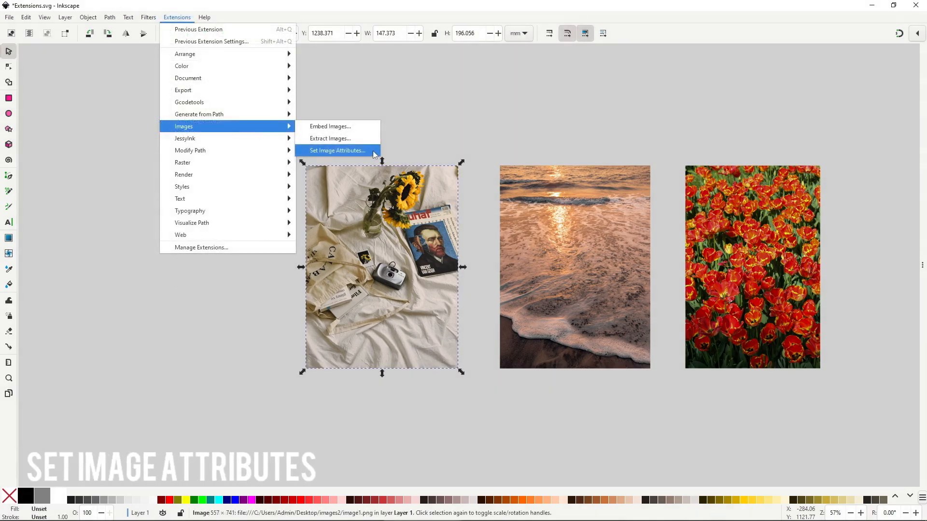
Preview Set Image Attributes on the sunflower still-life image and review its aspect ratio and rendering quality options
{"action": "left_click", "coordinate": [375, 154]}
{"action": "left_click", "coordinate": [63, 56]}
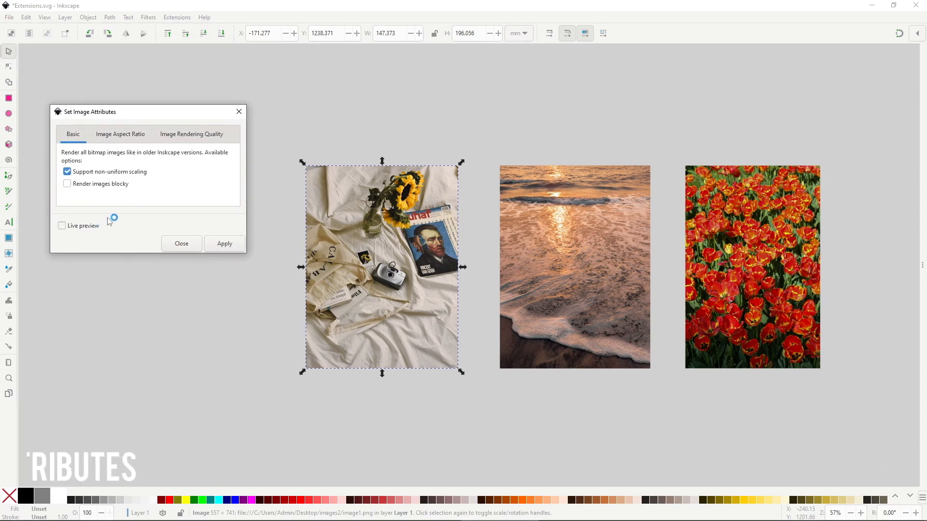
{"action": "left_click", "coordinate": [108, 219]}
{"action": "left_click", "coordinate": [122, 135]}
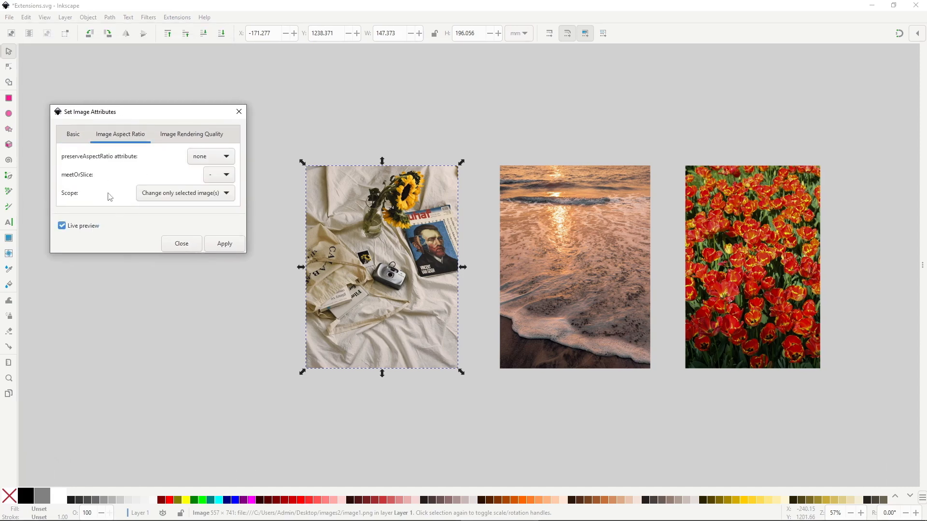
{"action": "left_click", "coordinate": [191, 135]}
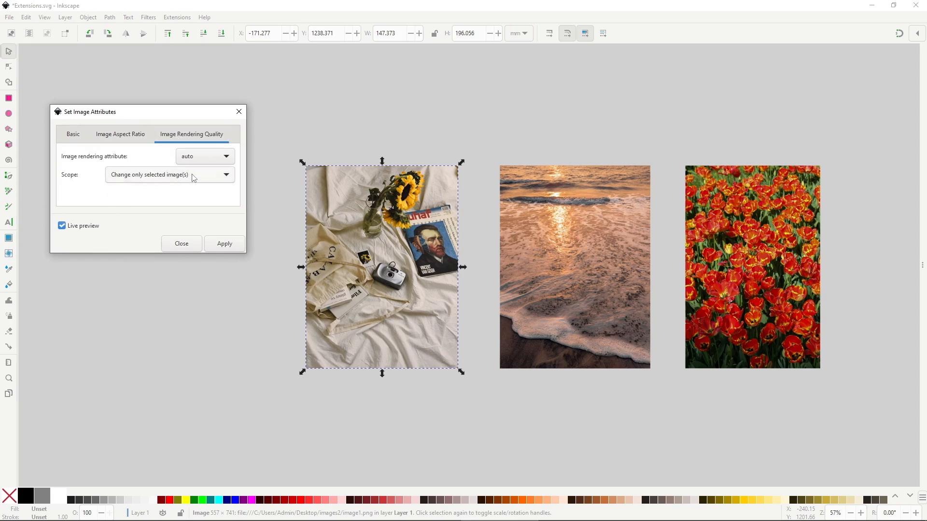
{"action": "left_click", "coordinate": [205, 156]}
{"action": "left_click", "coordinate": [203, 170]}
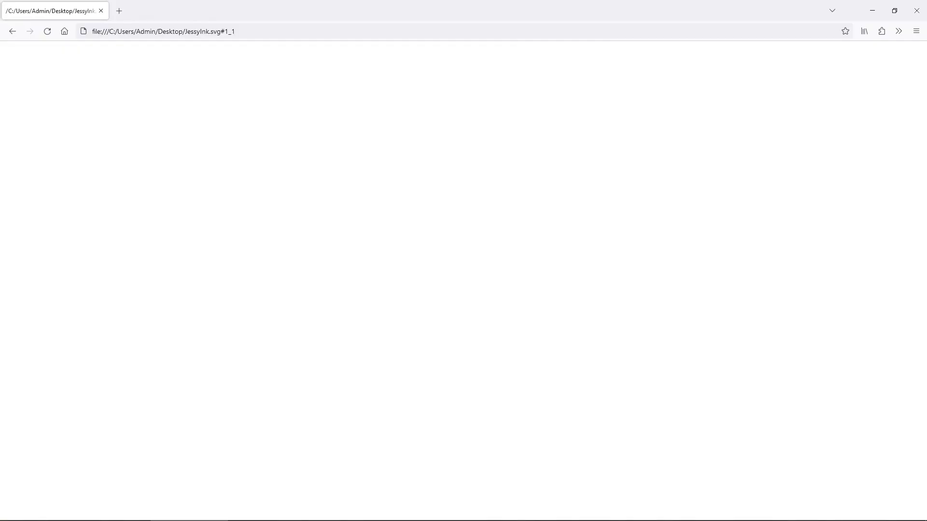
Switch to Firefox and advance through the slides of the JessyInk.svg presentation
{"action": "key", "text": "Right"}
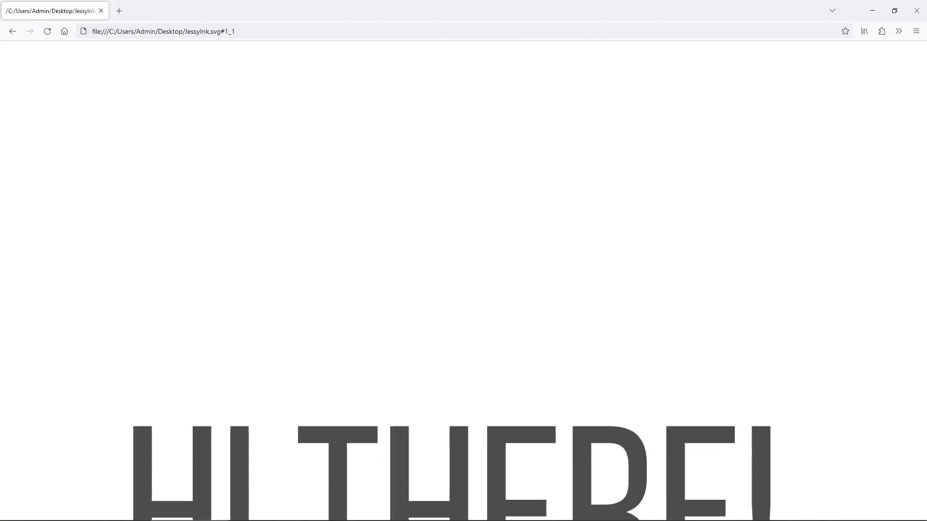
{"action": "key", "text": "Right"}
{"action": "key", "text": "Right"}
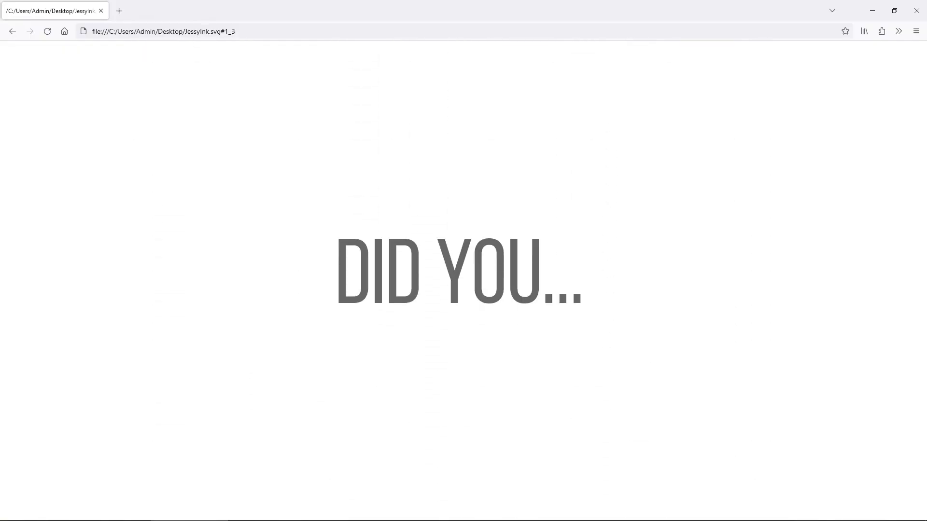
{"action": "key", "text": "Right"}
{"action": "key", "text": "Right"}
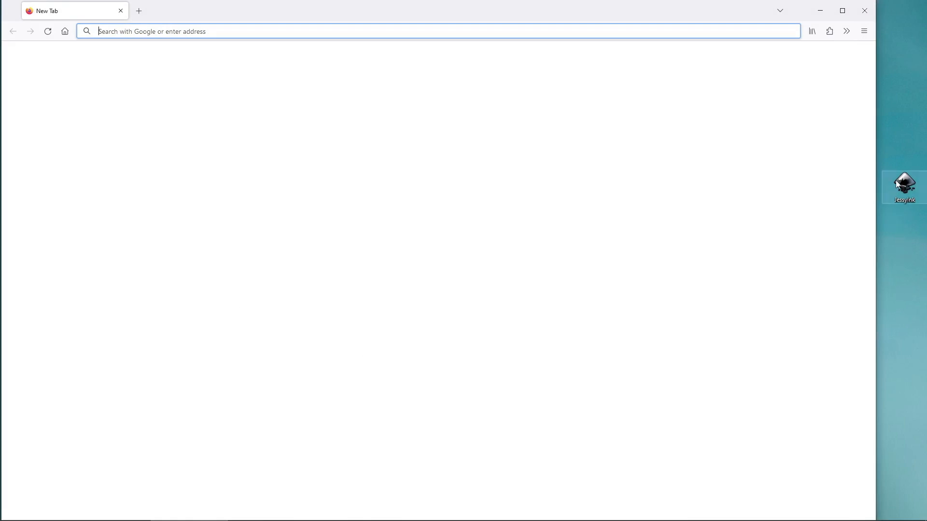
Load the JessyInk file from the desktop into the empty browser tab and play through its slides
{"action": "left_click_drag", "start_coordinate": [896, 180], "coordinate": [617, 265]}
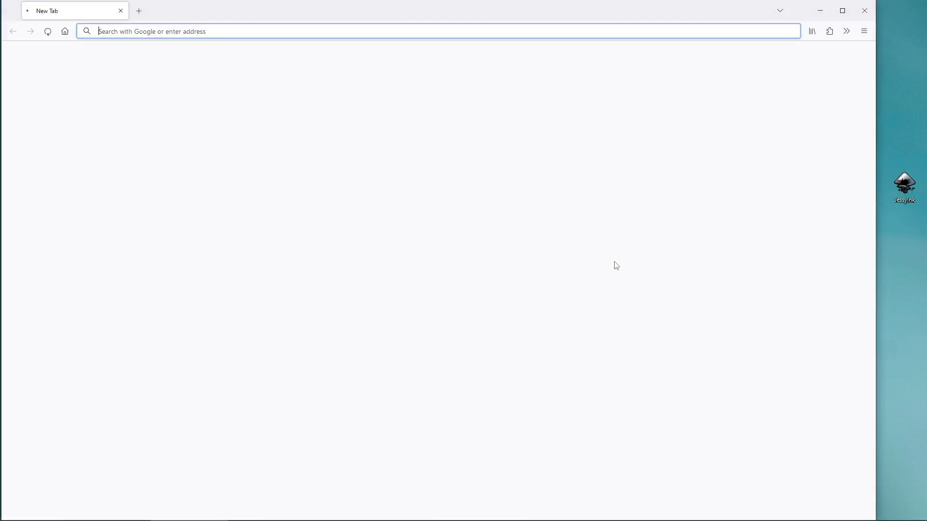
{"action": "left_click", "coordinate": [709, 278]}
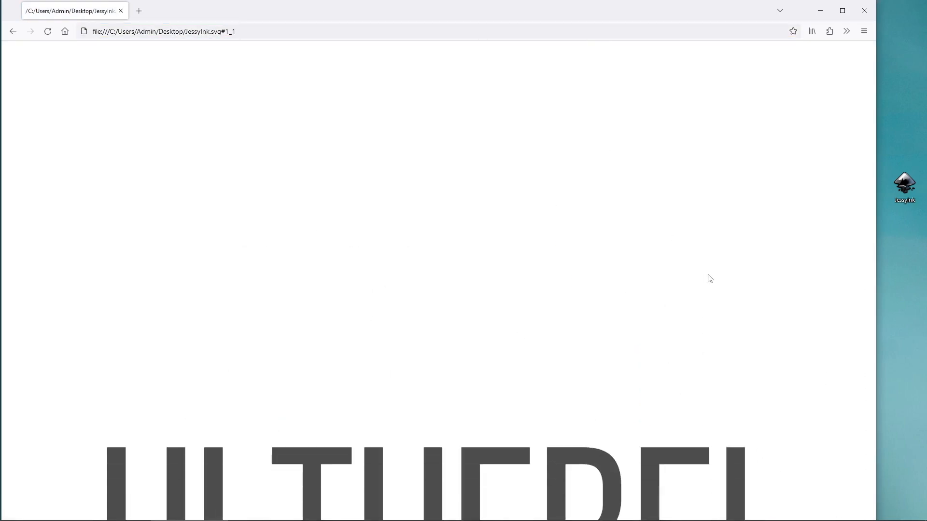
{"action": "left_click", "coordinate": [709, 278]}
{"action": "left_click", "coordinate": [709, 275]}
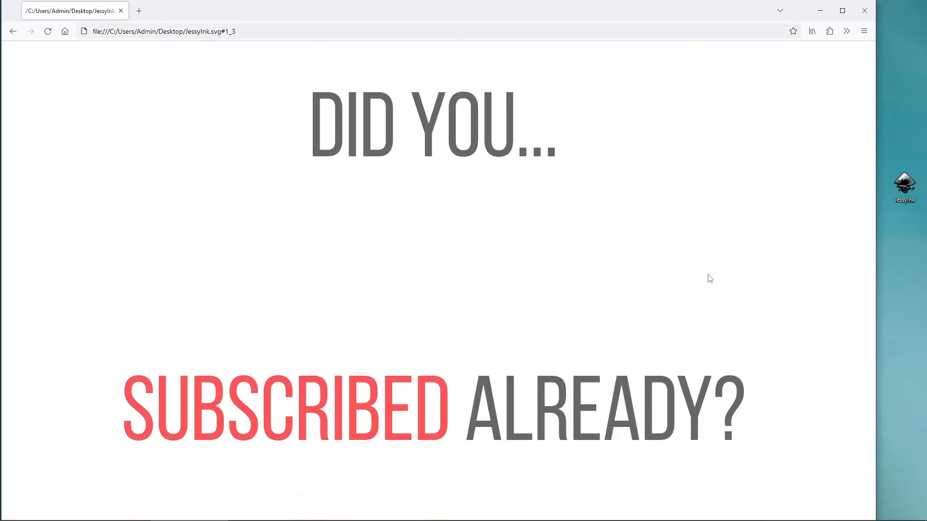
{"action": "left_click", "coordinate": [709, 275]}
{"action": "left_click", "coordinate": [709, 275]}
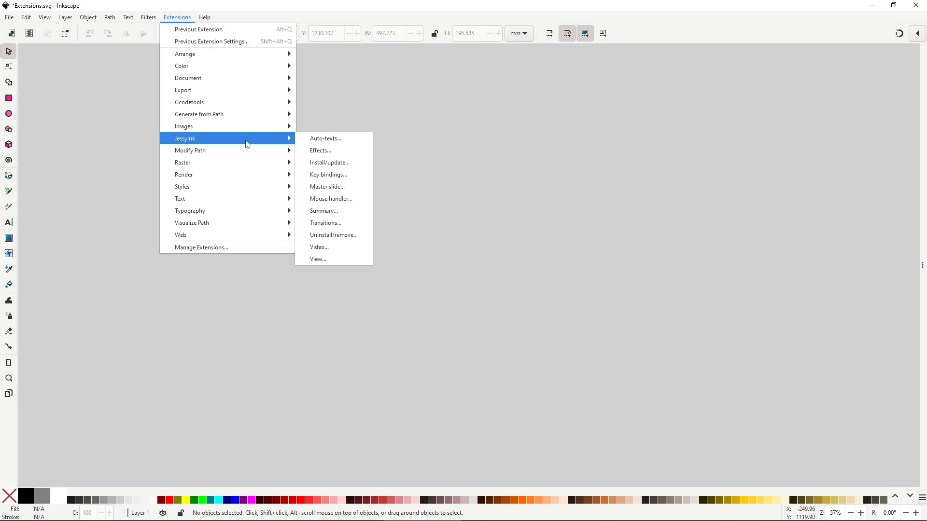
Switch back to Inkscape and add nodes to the zigzag path by maximum segment length, using 10.0 px
{"action": "mouse_move", "coordinate": [230, 152]}
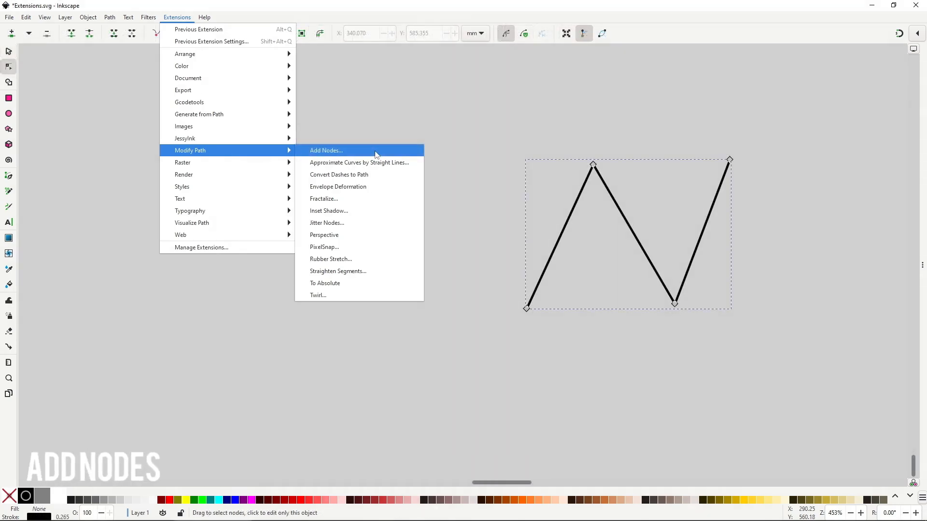
{"action": "left_click", "coordinate": [376, 152]}
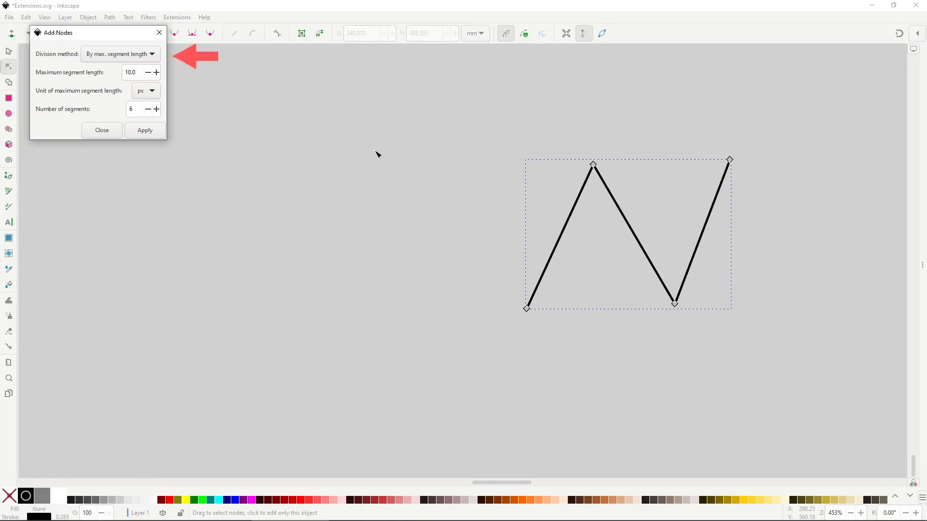
{"action": "left_click", "coordinate": [152, 55]}
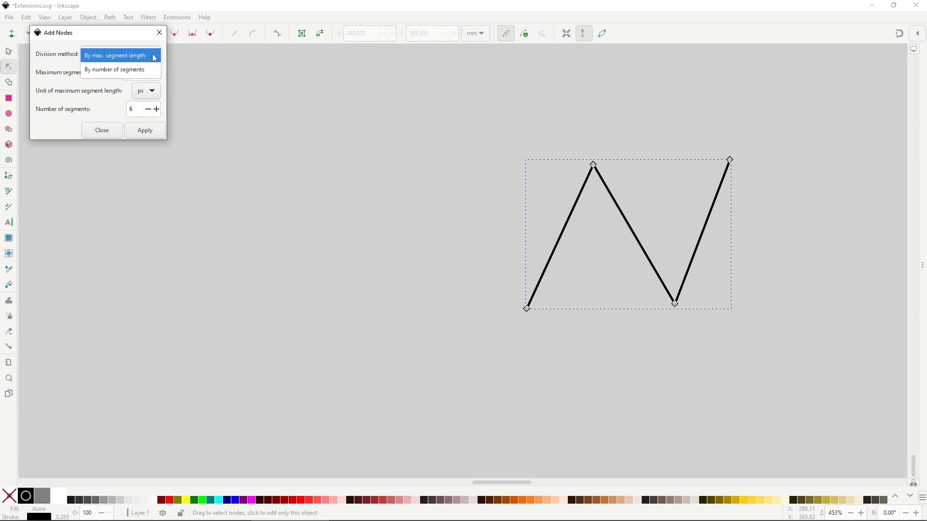
{"action": "left_click", "coordinate": [155, 57]}
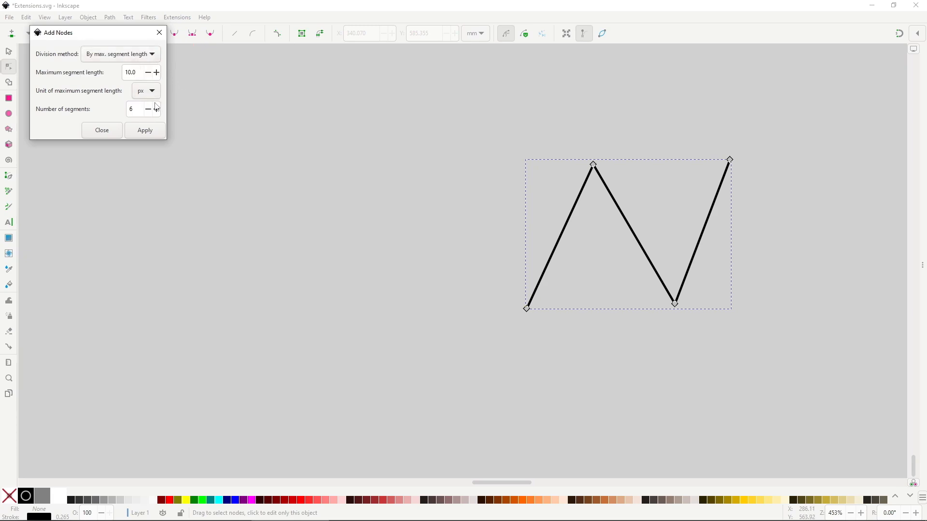
{"action": "left_click", "coordinate": [162, 133]}
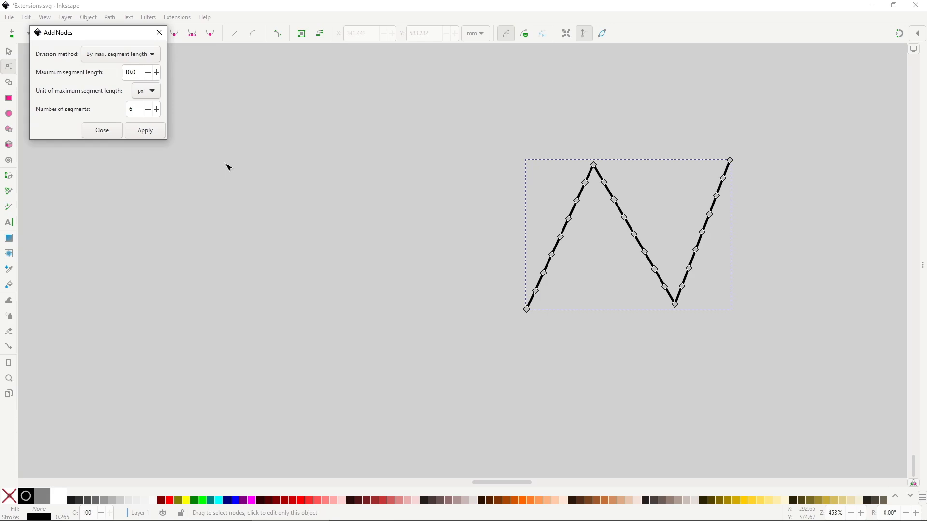
Add nodes to the zigzag path by number of segments, using 3 segments
{"action": "left_click", "coordinate": [151, 54]}
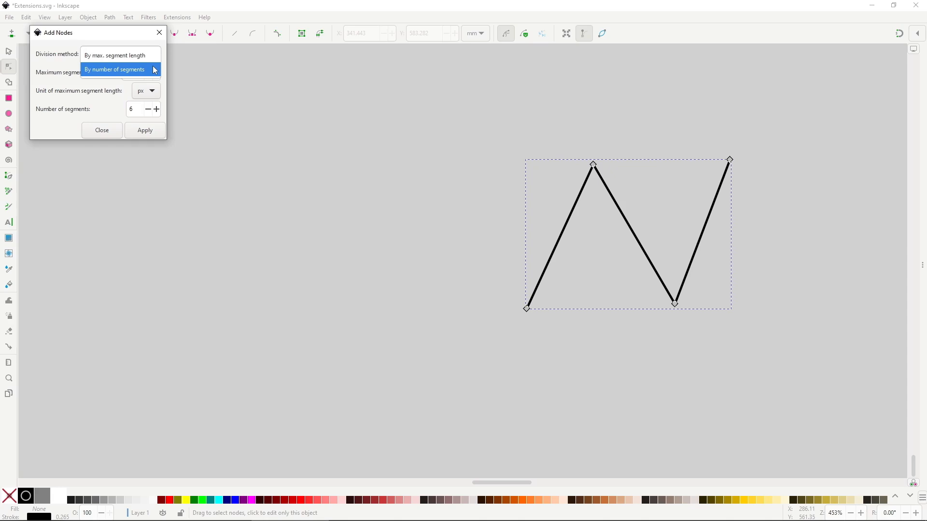
{"action": "left_click", "coordinate": [155, 70]}
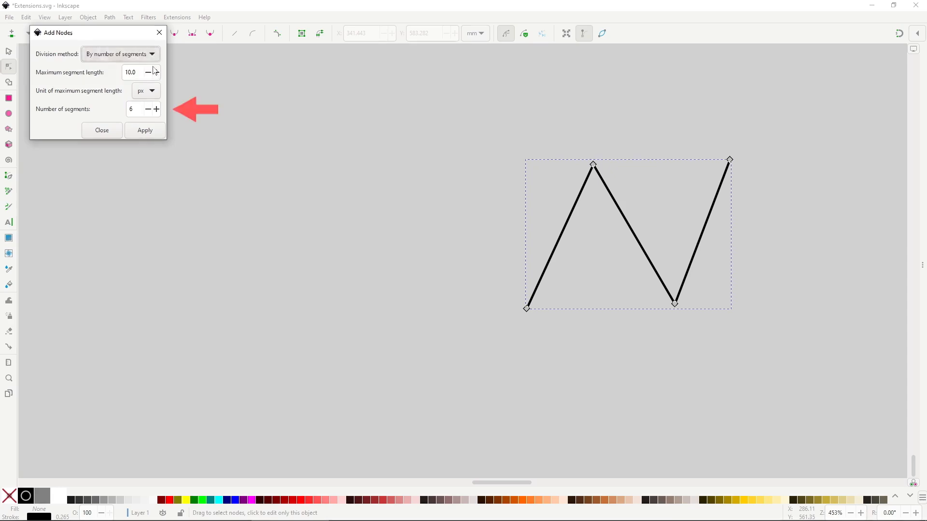
{"action": "double_click", "coordinate": [133, 112]}
{"action": "type", "text": "3"}
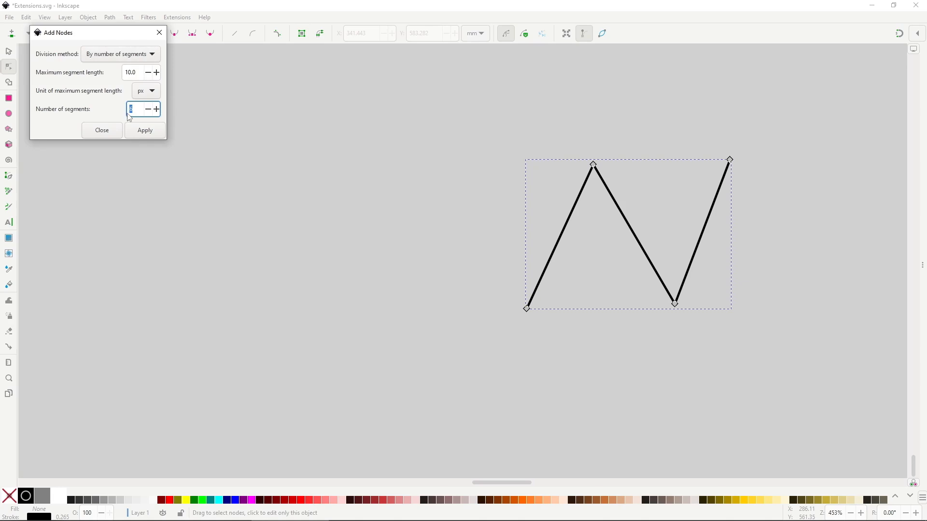
{"action": "left_click", "coordinate": [145, 134]}
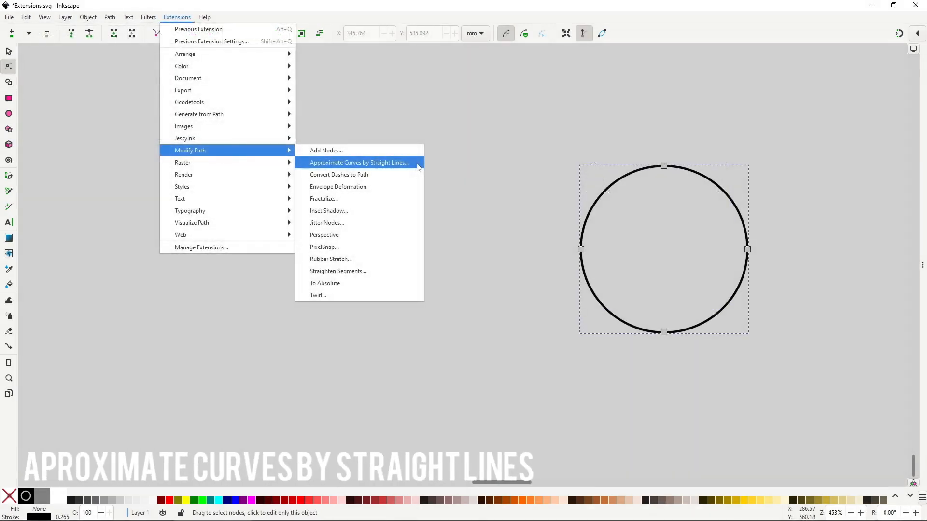
Approximate the circle's curves by straight lines with a flatness of 1
{"action": "left_click", "coordinate": [418, 167]}
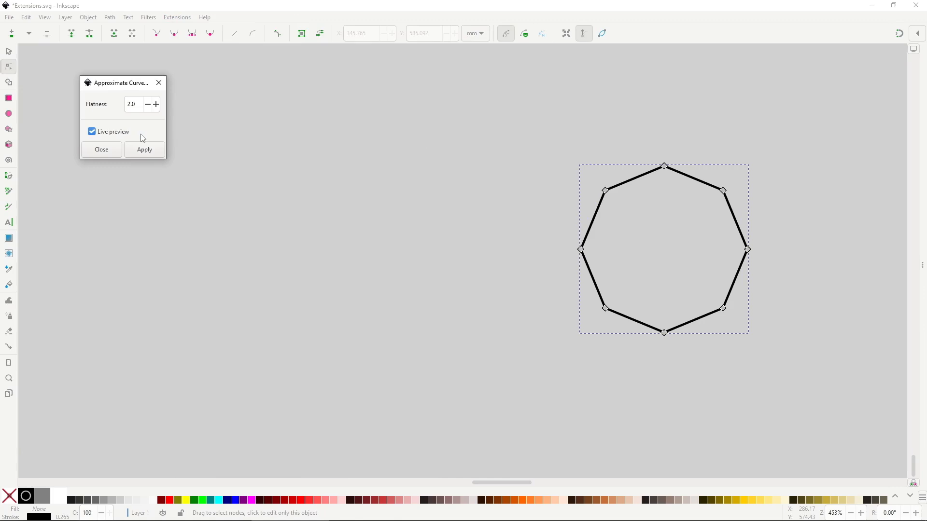
{"action": "double_click", "coordinate": [129, 109]}
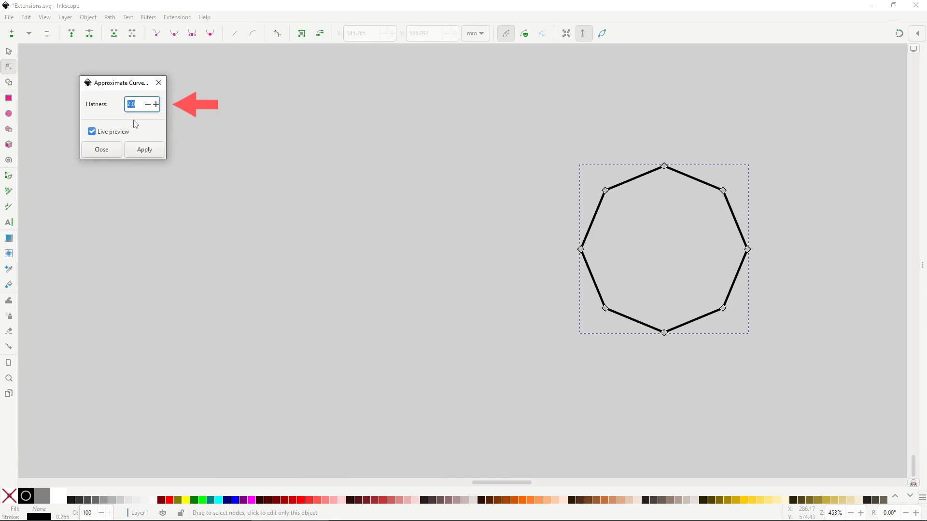
{"action": "type", "text": "1"}
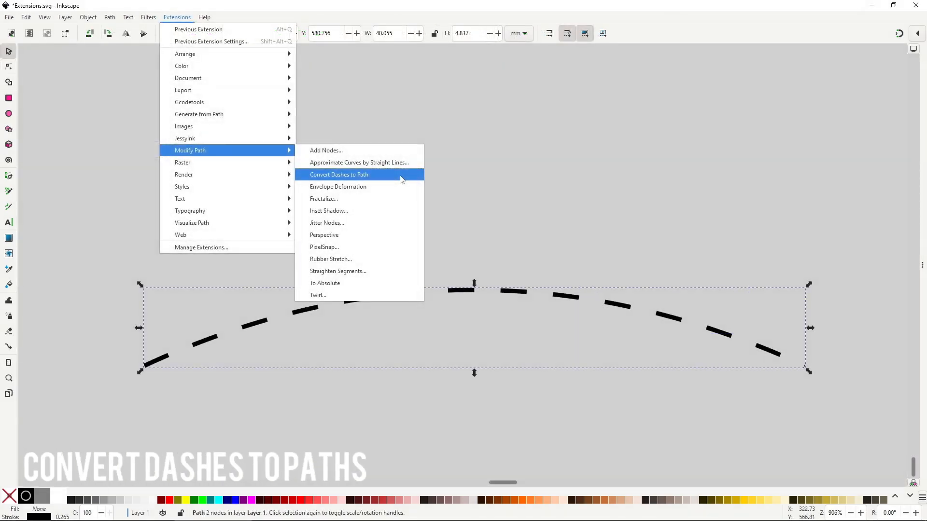
Convert the dashed curve's dashes to path and pull one of the separate dashes upward with the Node tool
{"action": "left_click", "coordinate": [400, 179]}
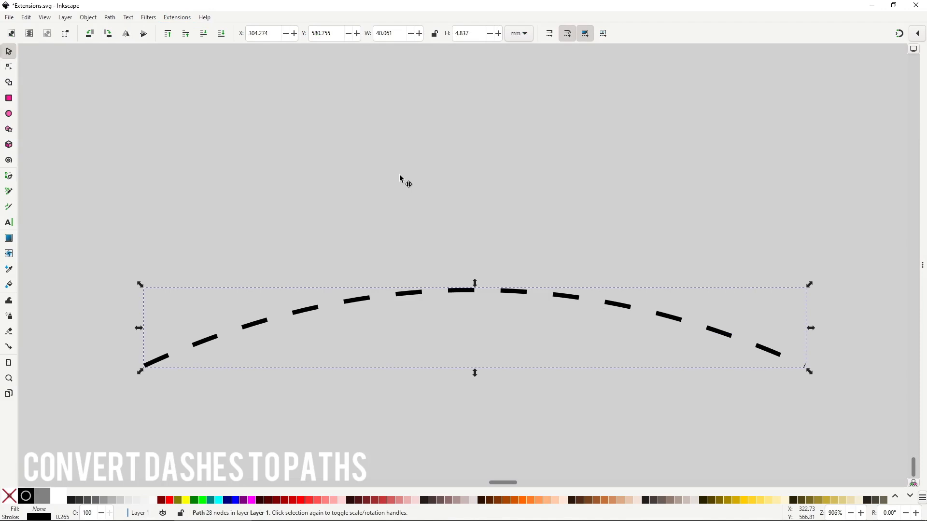
{"action": "key", "text": "n"}
{"action": "left_click_drag", "start_coordinate": [413, 295], "coordinate": [430, 241]}
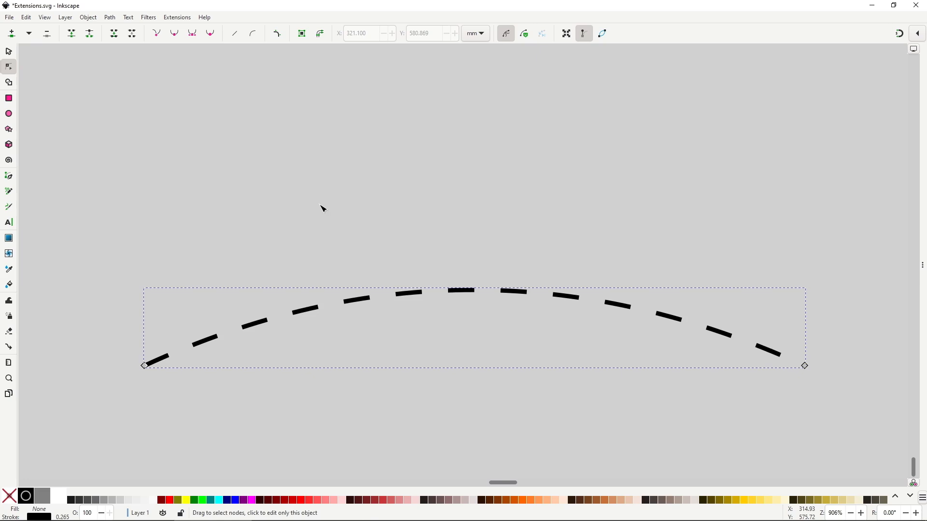
Try Stroke to Path on the dashed curve, distort one dash by moving its corner, and undo these changes
{"action": "left_click", "coordinate": [115, 19]}
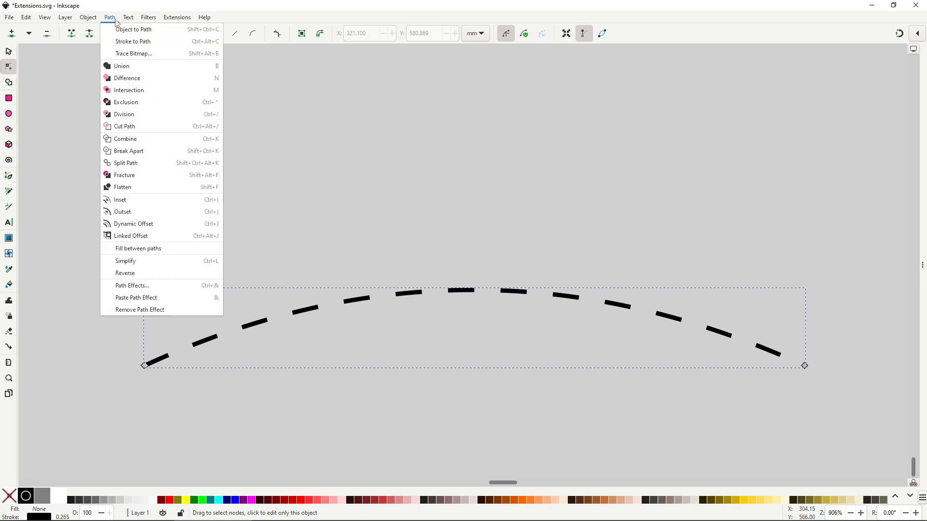
{"action": "left_click", "coordinate": [167, 43]}
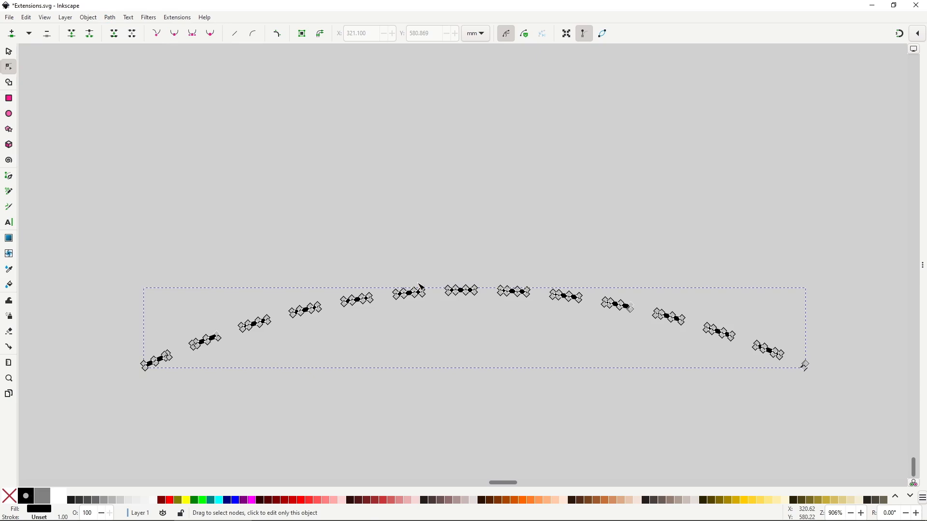
{"action": "left_click_drag", "start_coordinate": [421, 289], "coordinate": [434, 313]}
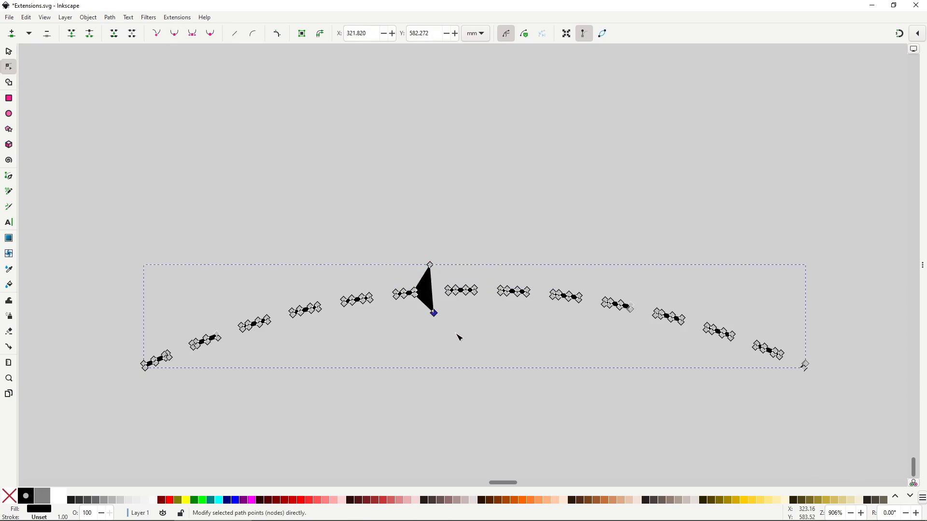
{"action": "key", "text": "ctrl+z"}
{"action": "key", "text": "ctrl+z"}
{"action": "key", "text": "ctrl+z"}
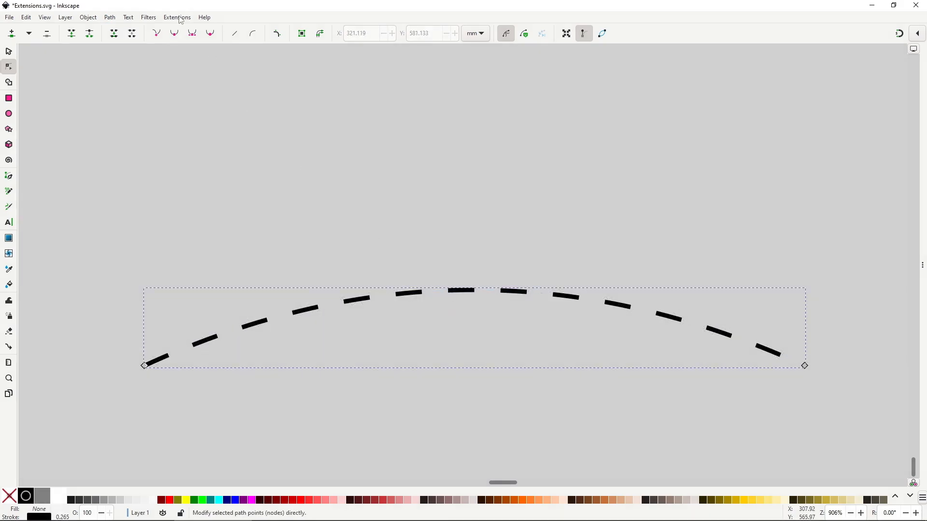
Convert the curve's dashes to path again and bend two of the separate dashes, one downward and one upward
{"action": "left_click", "coordinate": [178, 18]}
{"action": "mouse_move", "coordinate": [218, 150]}
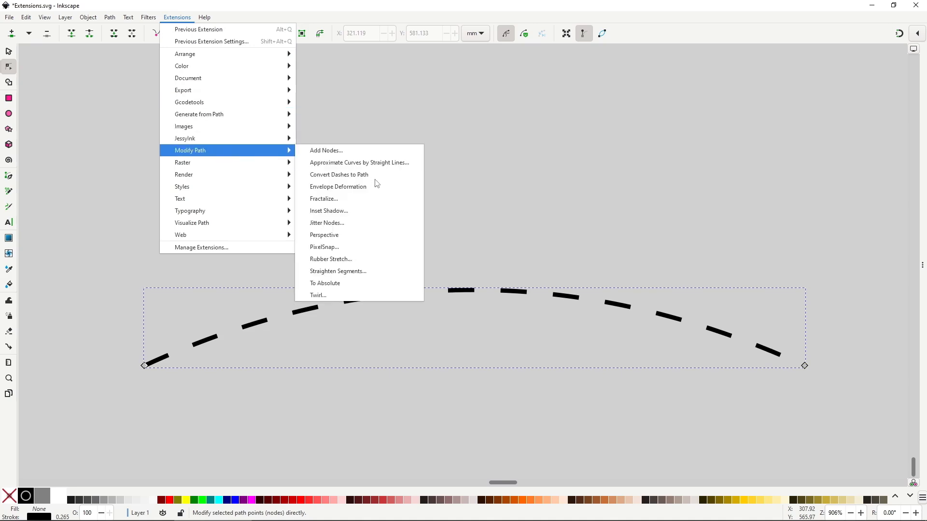
{"action": "left_click", "coordinate": [389, 177]}
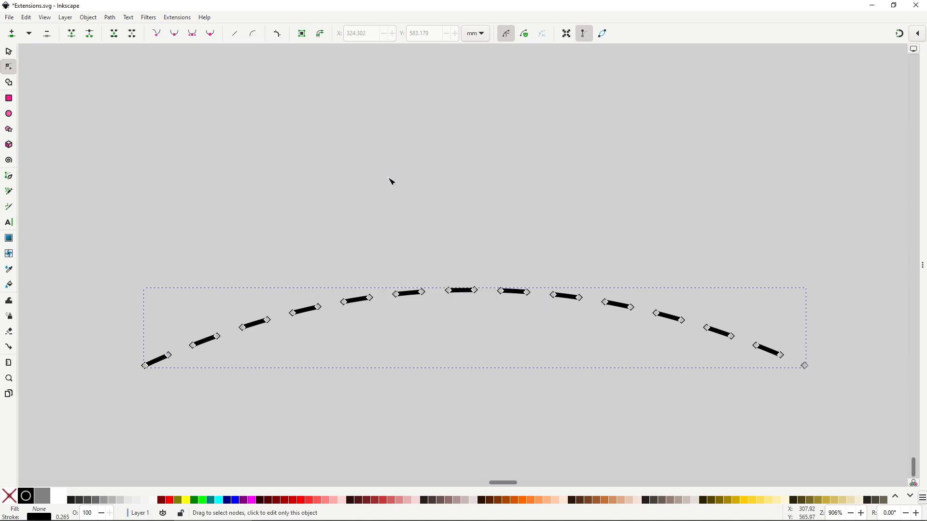
{"action": "left_click_drag", "start_coordinate": [362, 301], "coordinate": [310, 325]}
{"action": "left_click_drag", "start_coordinate": [409, 293], "coordinate": [408, 267]}
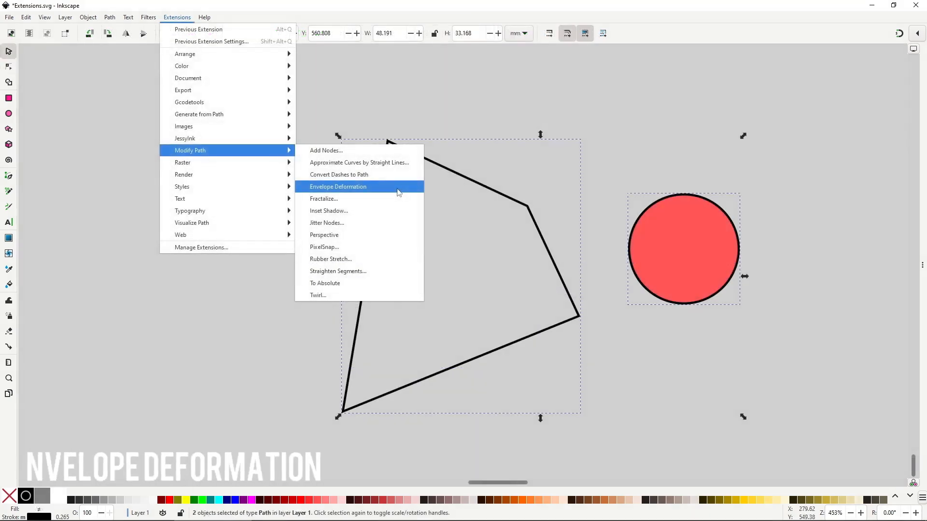
Apply Envelope Deformation to the red circle using the four-sided path as the envelope
{"action": "left_click", "coordinate": [397, 191]}
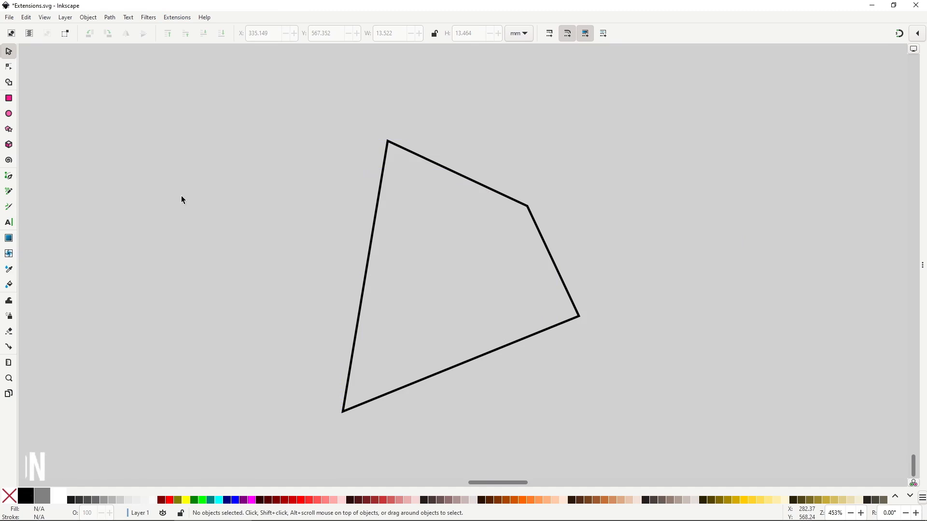
Draw a five-cornered red star beside the four-sided path and convert it from an object to a path
{"action": "left_click", "coordinate": [14, 132]}
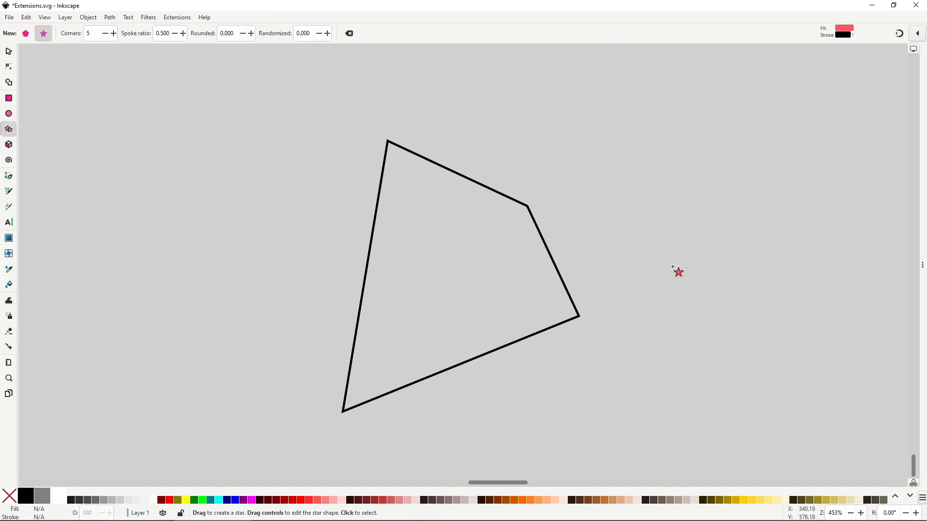
{"action": "mouse_move", "coordinate": [688, 252]}
{"action": "left_mouse_down"}
{"action": "mouse_move", "coordinate": [696, 278]}
{"action": "mouse_move", "coordinate": [721, 302]}
{"action": "left_mouse_up"}
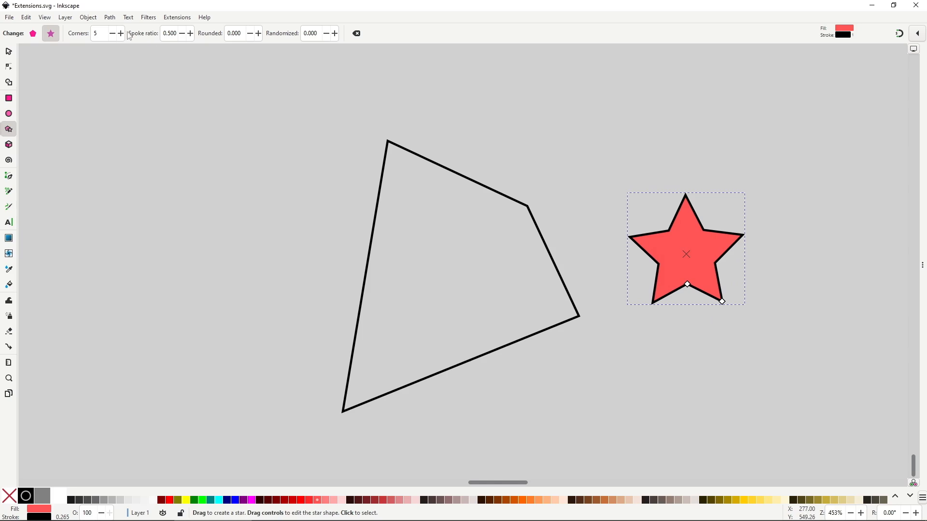
{"action": "left_click", "coordinate": [115, 21]}
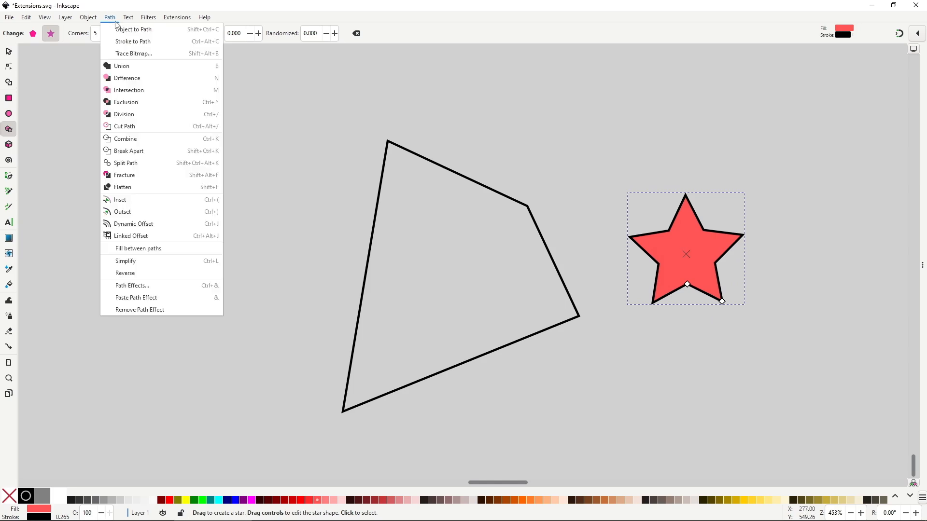
{"action": "left_click", "coordinate": [148, 30]}
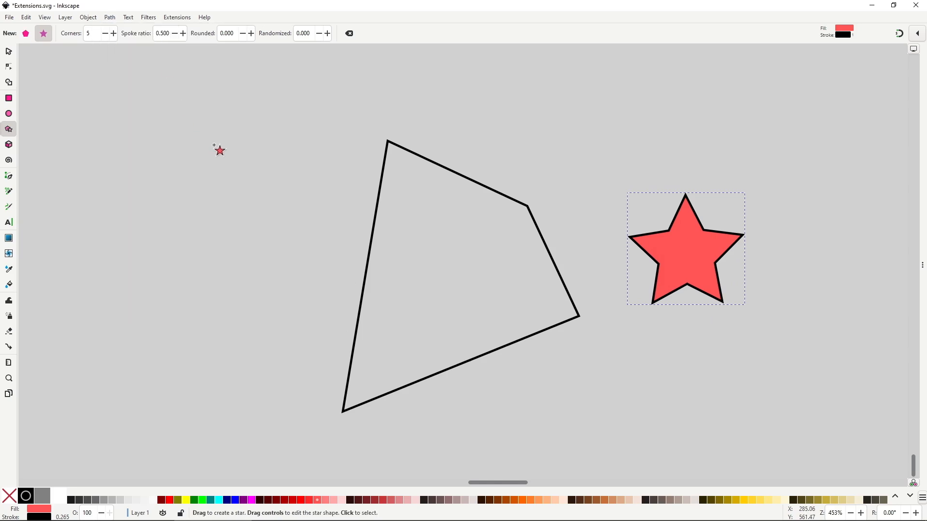
Add the four-sided path to the star's selection and apply Envelope Deformation to the pair
{"action": "key", "text": "s"}
{"action": "left_click", "coordinate": [377, 201], "text": "shift"}
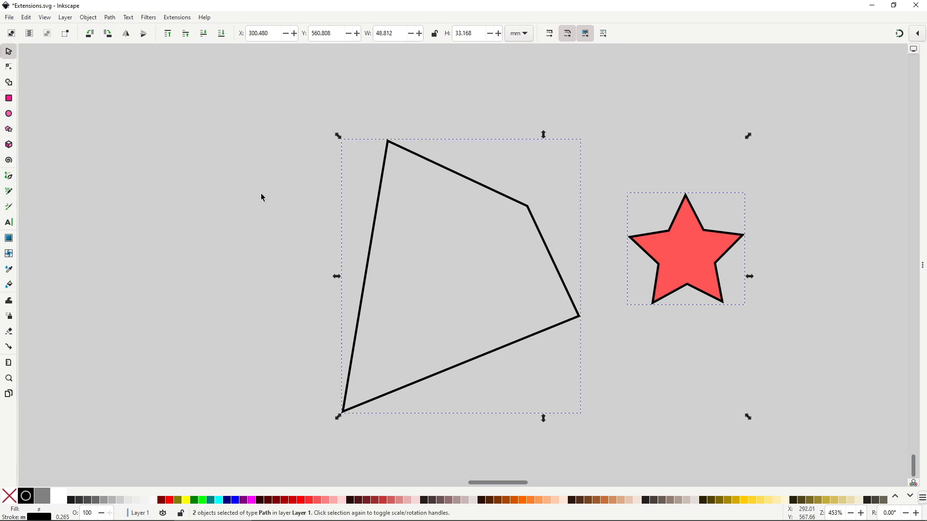
{"action": "left_click", "coordinate": [176, 18]}
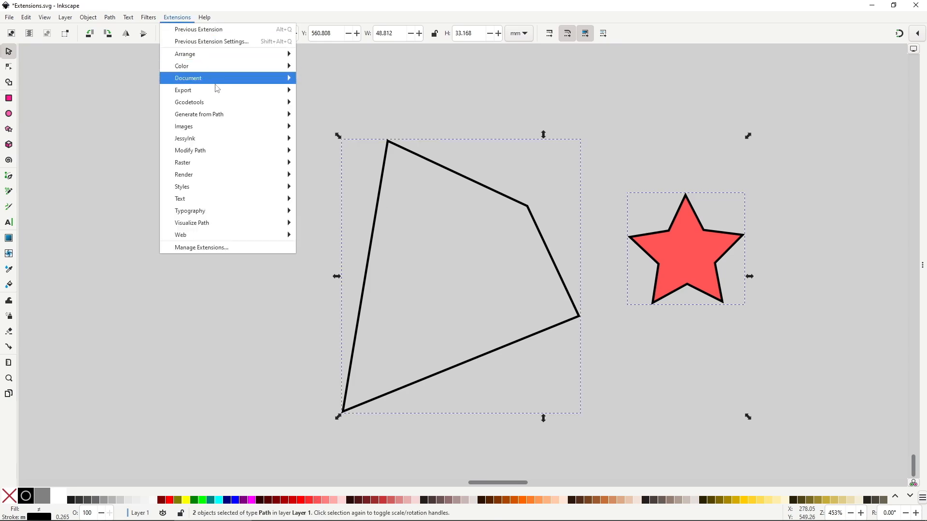
{"action": "mouse_move", "coordinate": [234, 150]}
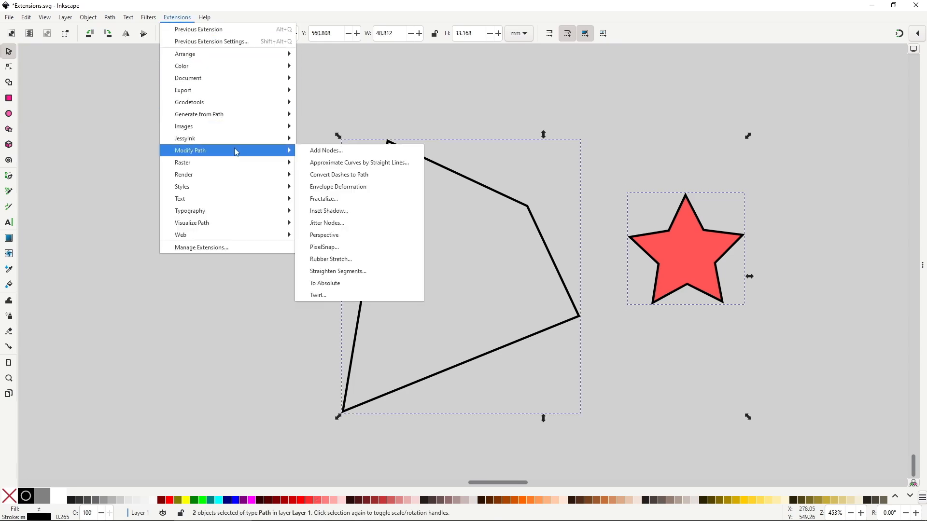
Apply the Envelope Deformation extension to the red star using the four-sided outline path as the envelope
{"action": "left_click", "coordinate": [355, 186]}
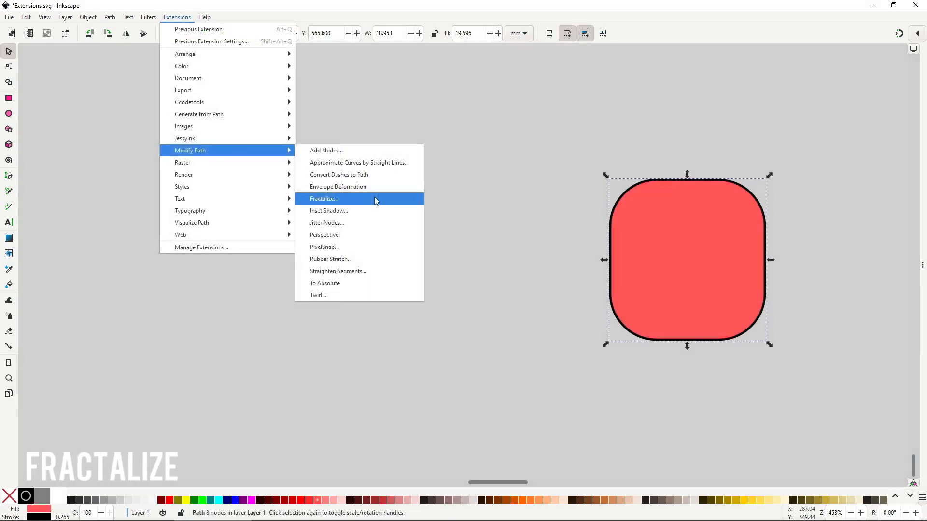
Open Fractalize for the rounded red square, enable the live preview and set the subdivisions to 4
{"action": "left_click", "coordinate": [376, 200]}
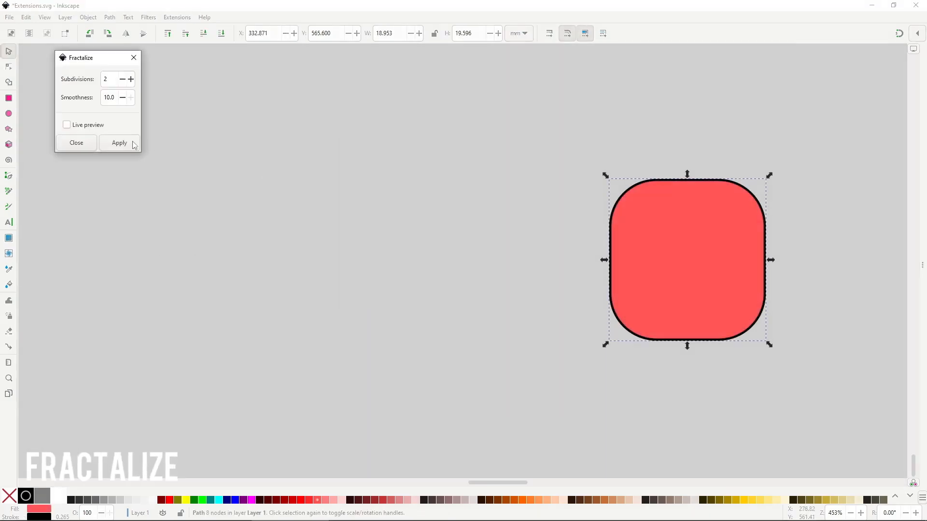
{"action": "left_click", "coordinate": [100, 126]}
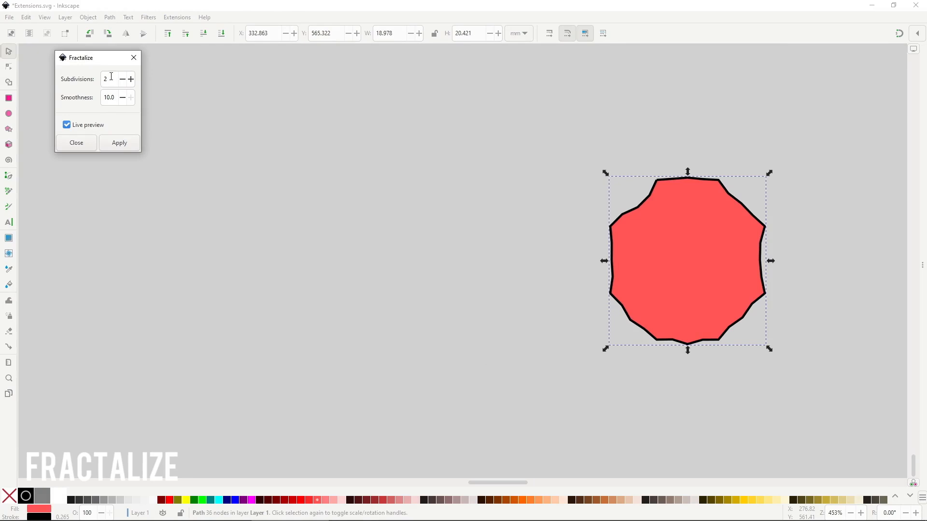
{"action": "type", "text": "4"}
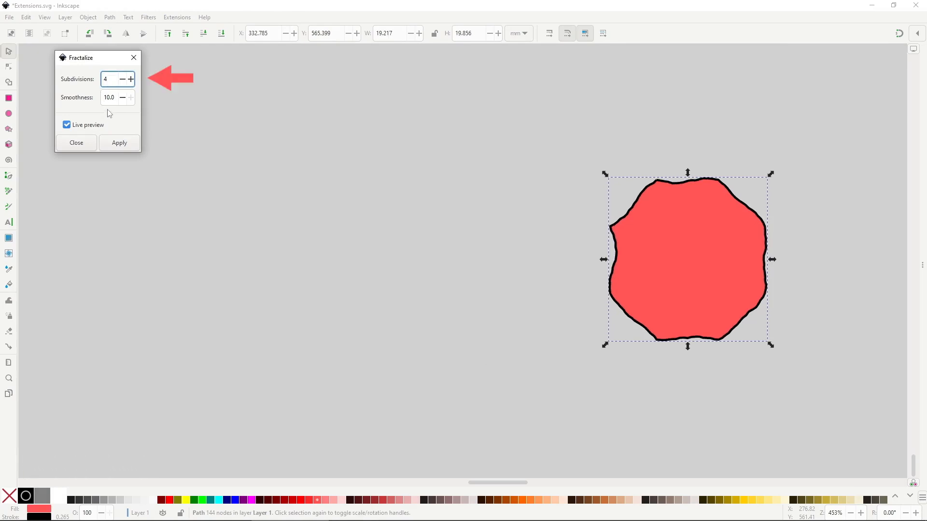
Lower the Fractalize smoothness to 2 and then to 1
{"action": "left_click", "coordinate": [115, 98]}
{"action": "left_click_drag", "start_coordinate": [115, 98], "coordinate": [103, 99]}
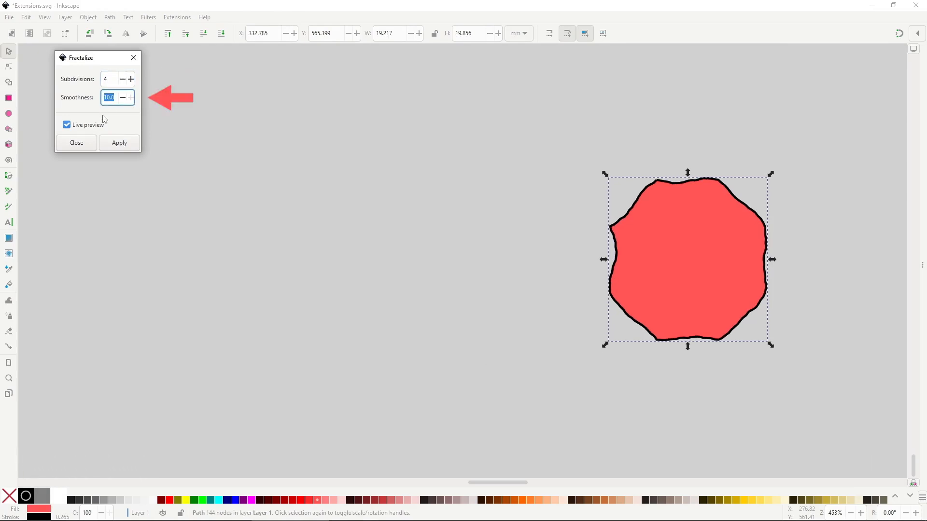
{"action": "type", "text": "2"}
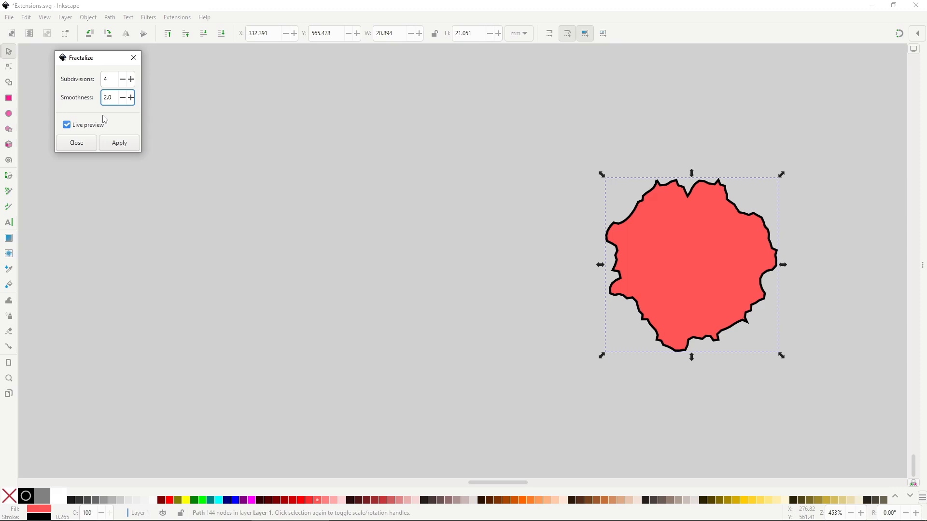
{"action": "key", "text": "BackSpace"}
{"action": "type", "text": "1"}
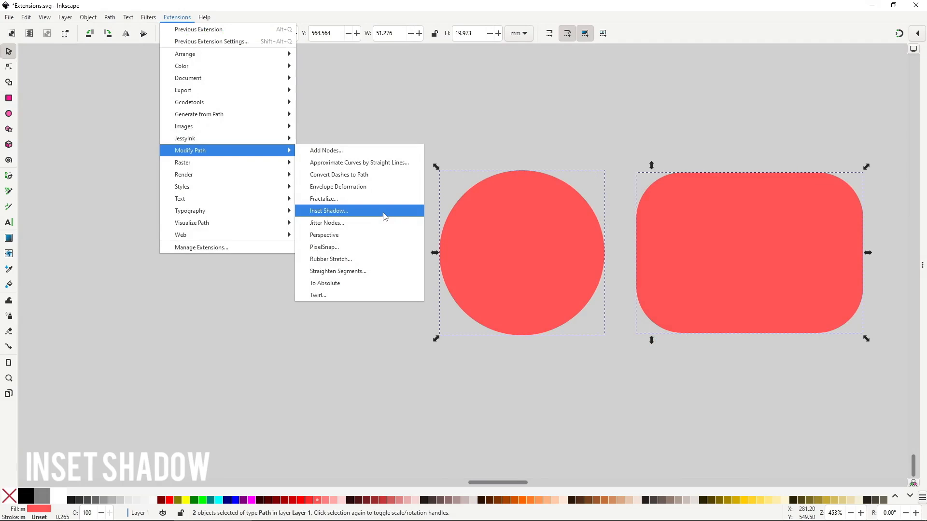
Preview and apply the Inset Shadow extension with its default settings to the red circle and rounded rectangle
{"action": "left_click", "coordinate": [384, 217]}
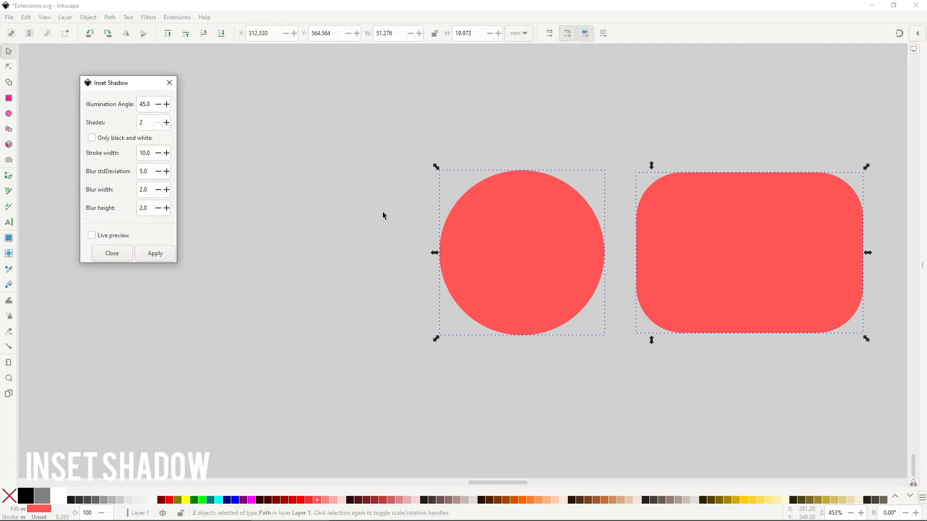
{"action": "left_click", "coordinate": [127, 236]}
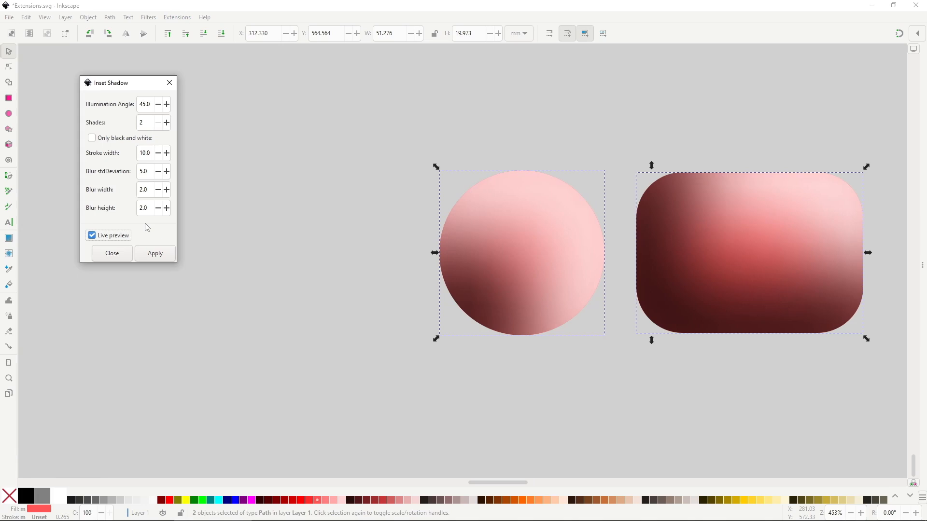
{"action": "left_click", "coordinate": [148, 253]}
Pull the grey shadow groups and the red base shapes apart so that all four objects lie separately on the canvas
{"action": "left_click", "coordinate": [511, 227]}
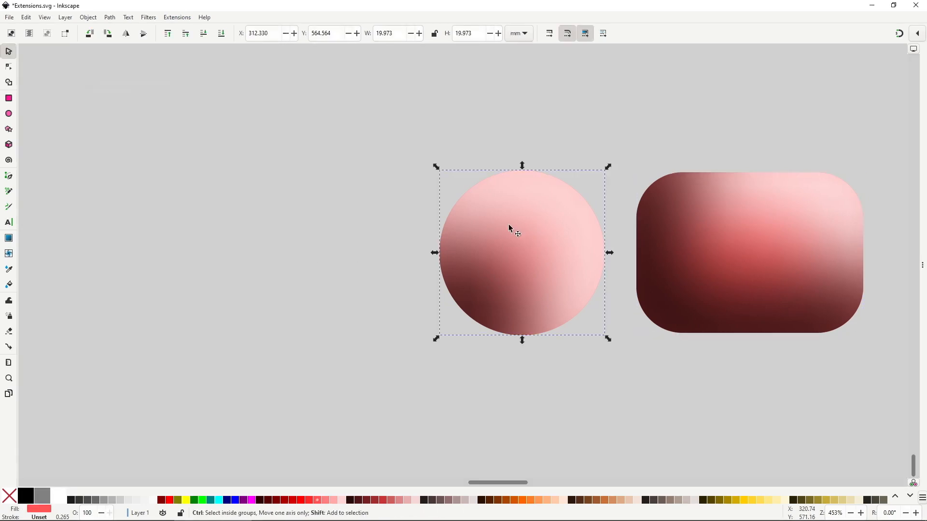
{"action": "mouse_move", "coordinate": [511, 228]}
{"action": "left_mouse_down"}
{"action": "mouse_move", "coordinate": [454, 251]}
{"action": "mouse_move", "coordinate": [328, 216]}
{"action": "left_mouse_up"}
{"action": "left_click_drag", "start_coordinate": [656, 231], "coordinate": [568, 136]}
{"action": "left_click", "coordinate": [456, 268]}
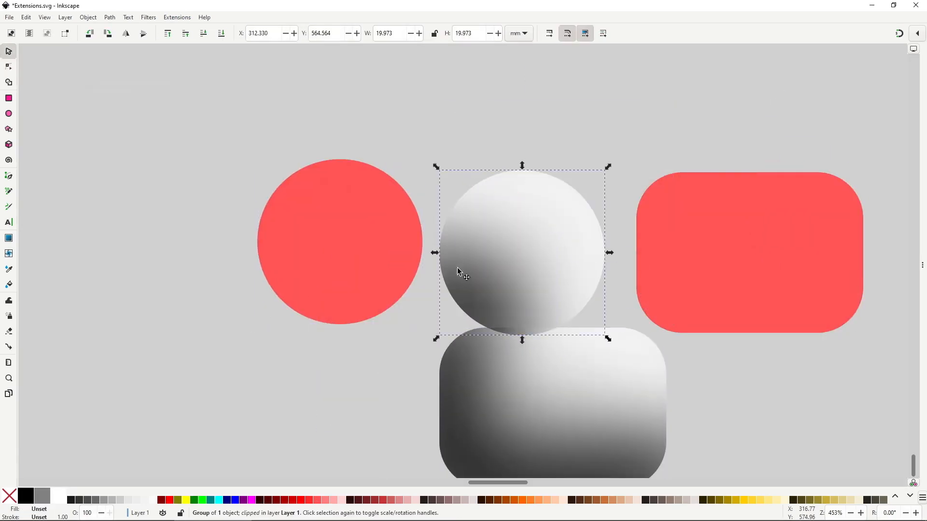
{"action": "left_click_drag", "start_coordinate": [456, 268], "coordinate": [253, 348]}
{"action": "left_click_drag", "start_coordinate": [328, 213], "coordinate": [436, 112]}
{"action": "left_click_drag", "start_coordinate": [525, 395], "coordinate": [490, 289]}
{"action": "left_click", "coordinate": [524, 367]}
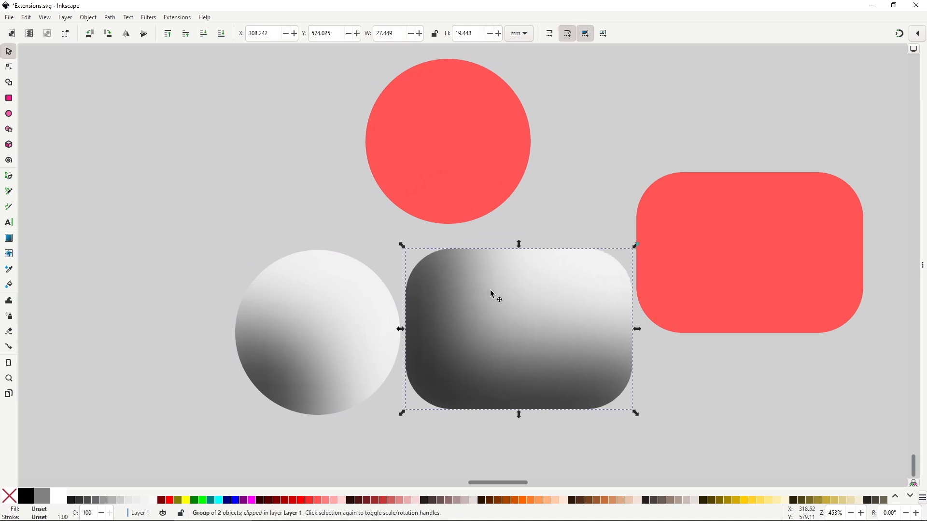
Take the rounded rectangle's clipped shadow group apart, deleting and moving its pieces
{"action": "right_click", "coordinate": [490, 290]}
{"action": "left_click", "coordinate": [547, 258]}
{"action": "left_click", "coordinate": [885, 388]}
{"action": "left_click", "coordinate": [495, 372]}
{"action": "key", "text": "Delete"}
{"action": "mouse_move", "coordinate": [495, 372]}
{"action": "left_mouse_down"}
{"action": "mouse_move", "coordinate": [571, 353]}
{"action": "mouse_move", "coordinate": [553, 343]}
{"action": "left_mouse_up"}
Open the Fill and Stroke settings, switch to node editing and move nodes of the shadow pieces
{"action": "key", "text": "ctrl+shift+f"}
{"action": "key", "text": "n"}
{"action": "left_click", "coordinate": [477, 363]}
{"action": "left_click_drag", "start_coordinate": [480, 78], "coordinate": [481, 152]}
{"action": "left_click_drag", "start_coordinate": [564, 169], "coordinate": [465, 173]}
{"action": "left_click_drag", "start_coordinate": [635, 303], "coordinate": [533, 304]}
{"action": "left_click_drag", "start_coordinate": [381, 155], "coordinate": [384, 191]}
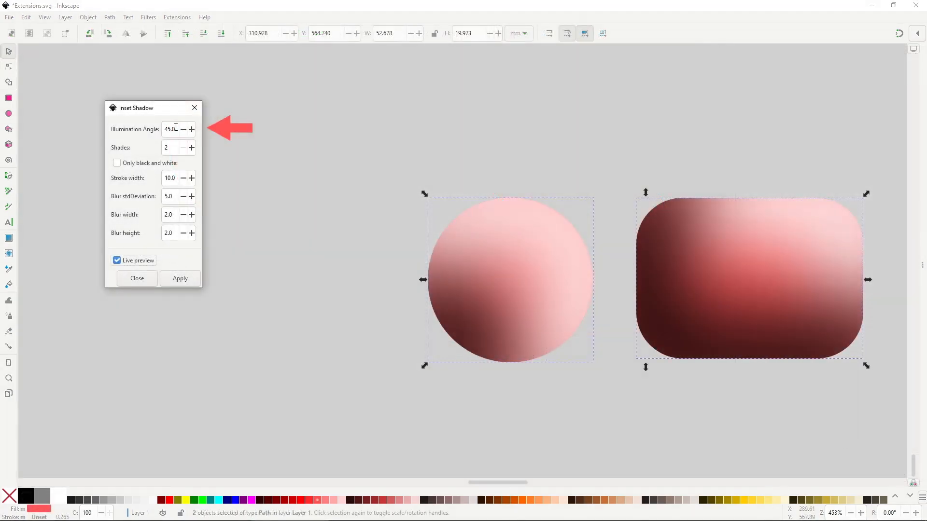
Set the Inset Shadow illumination angle to 90 and the number of shades to 3
{"action": "left_click", "coordinate": [162, 133]}
{"action": "type", "text": "90"}
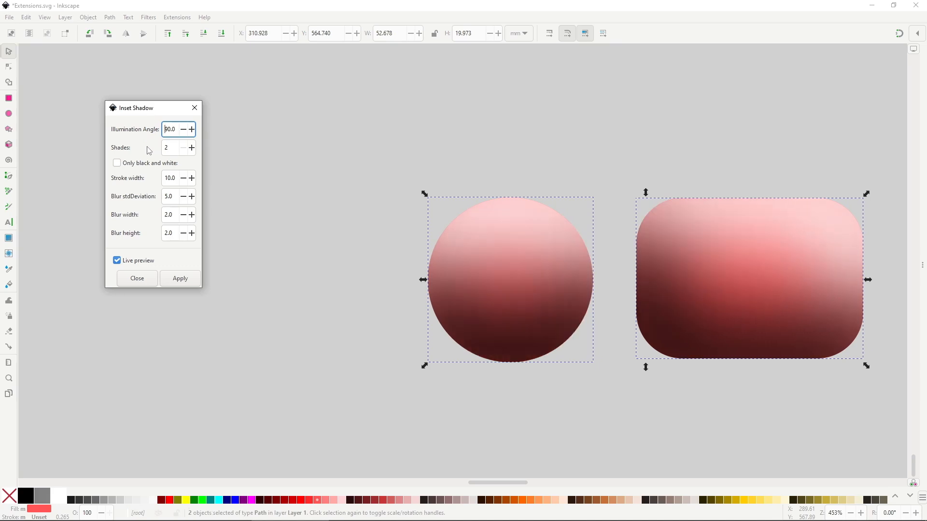
{"action": "key", "text": "Tab"}
{"action": "type", "text": "3"}
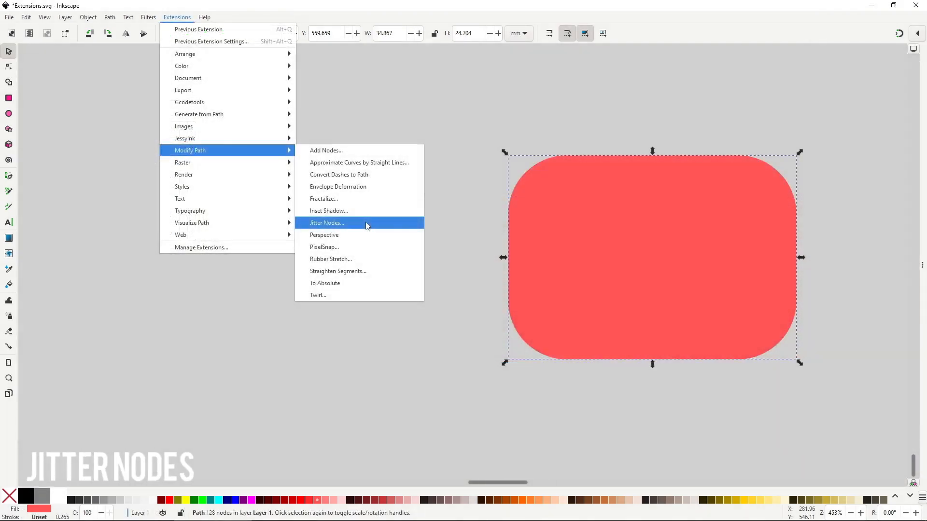
Open Jitter Nodes for the rounded rectangle, and insert new nodes between all its selected nodes four times
{"action": "left_click", "coordinate": [367, 226]}
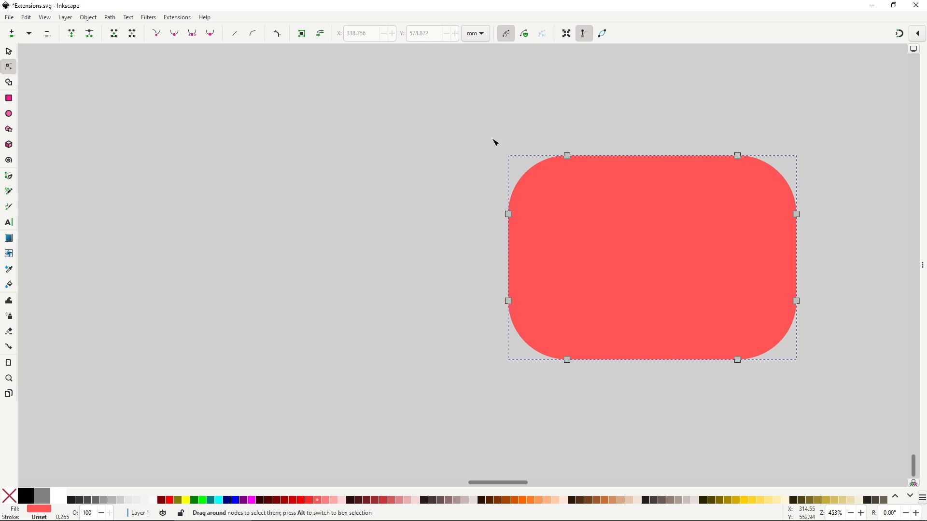
{"action": "left_click_drag", "start_coordinate": [450, 88], "coordinate": [821, 404]}
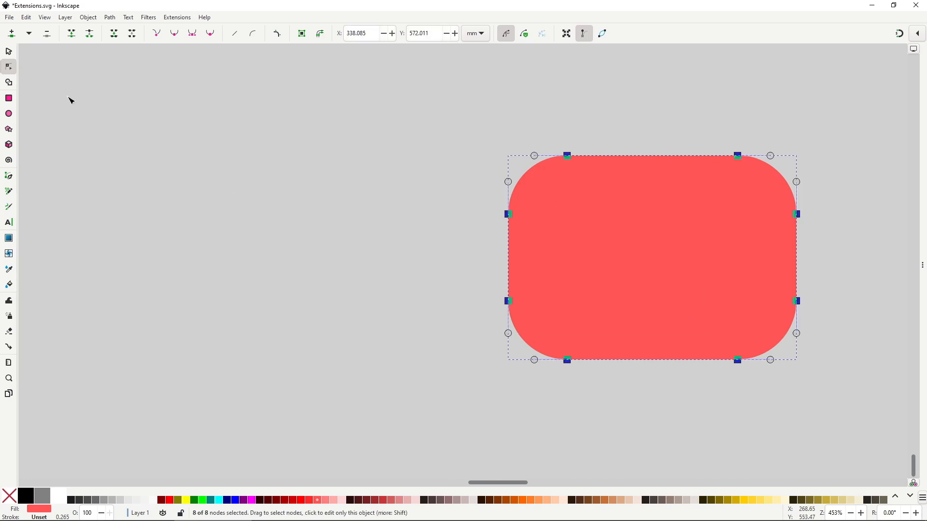
{"action": "left_click", "coordinate": [12, 33]}
{"action": "left_click", "coordinate": [12, 33]}
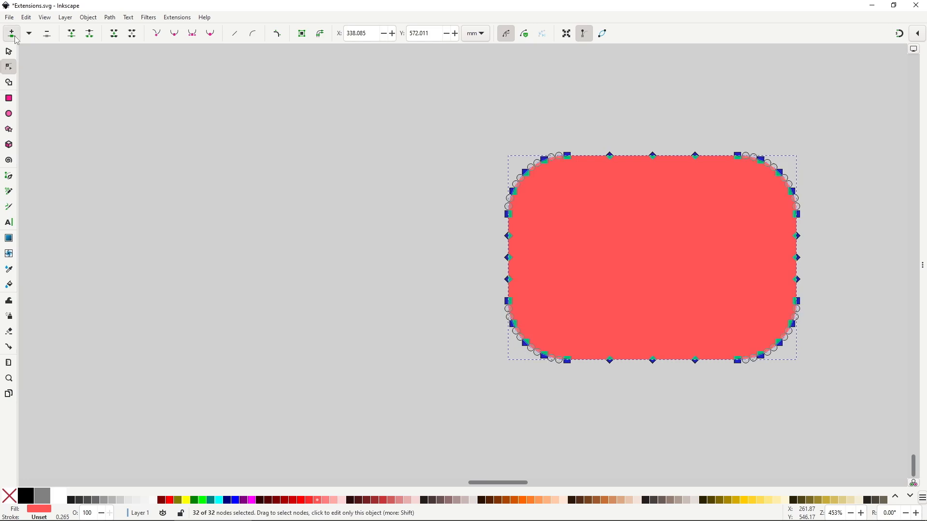
{"action": "left_click", "coordinate": [12, 33]}
{"action": "left_click", "coordinate": [12, 34]}
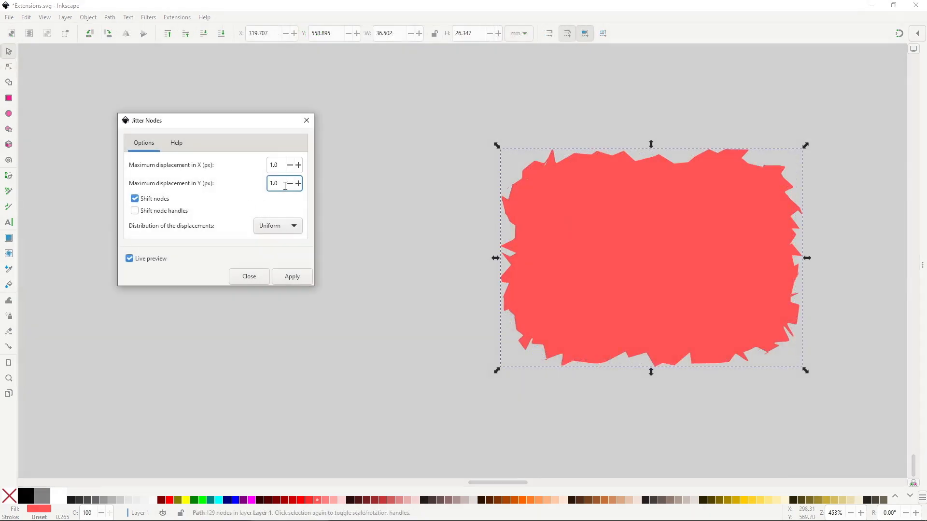
Set the maximum jitter displacement in X and Y to 0.2 px and enable shifting of node handles
{"action": "double_click", "coordinate": [271, 184]}
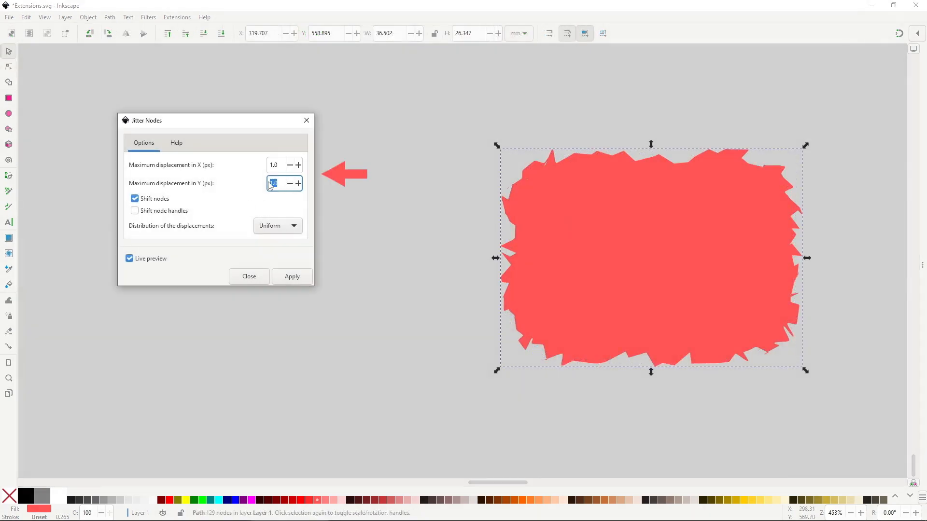
{"action": "type", "text": "0.2"}
{"action": "left_click", "coordinate": [280, 166]}
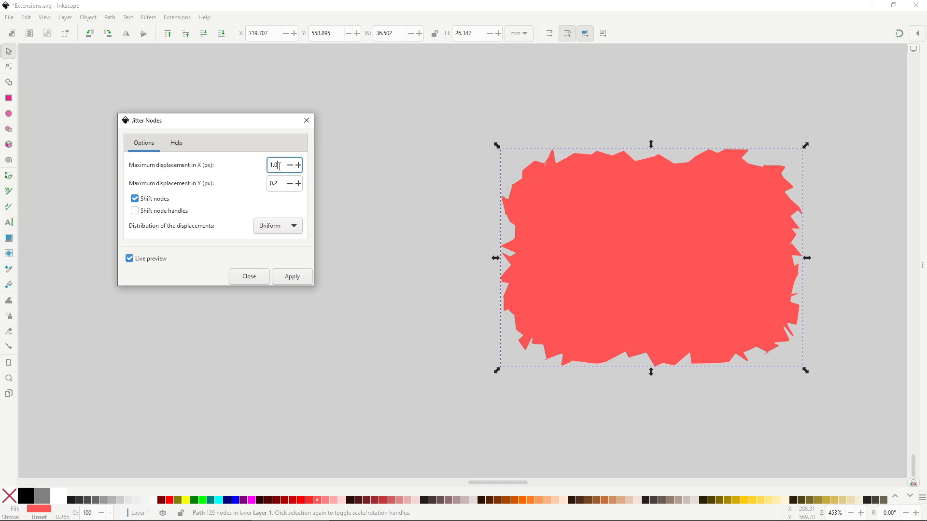
{"action": "left_click_drag", "start_coordinate": [279, 166], "coordinate": [269, 166]}
{"action": "type", "text": "0.2"}
{"action": "key", "text": "Return"}
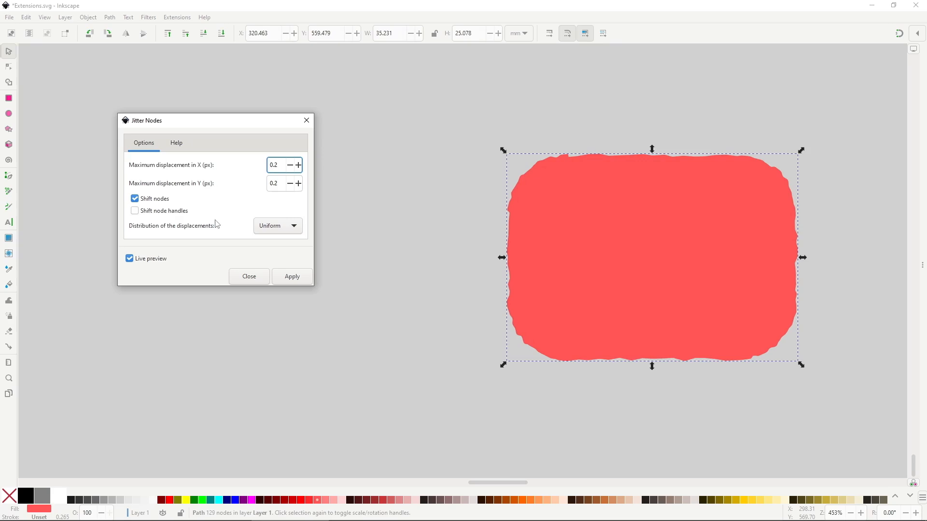
{"action": "left_click", "coordinate": [183, 213]}
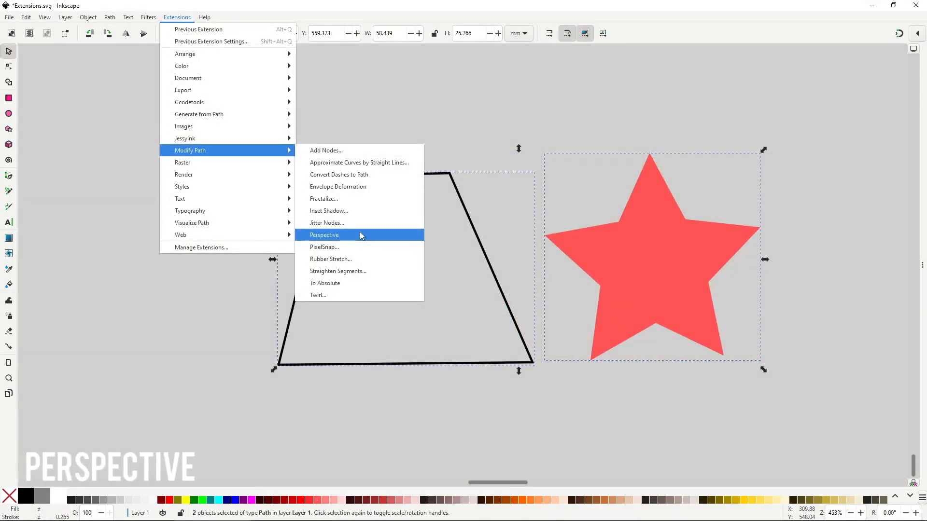
Apply the Perspective extension to the red star using the four-sided outline path
{"action": "left_click", "coordinate": [361, 235]}
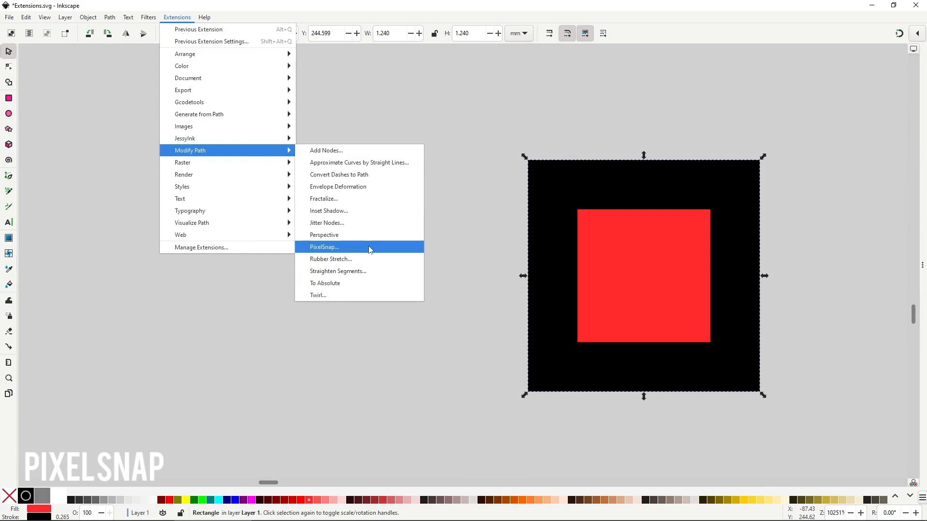
Open PixelSnap for the black-outlined red square and switch its live preview on and off to compare the result
{"action": "left_click", "coordinate": [370, 247]}
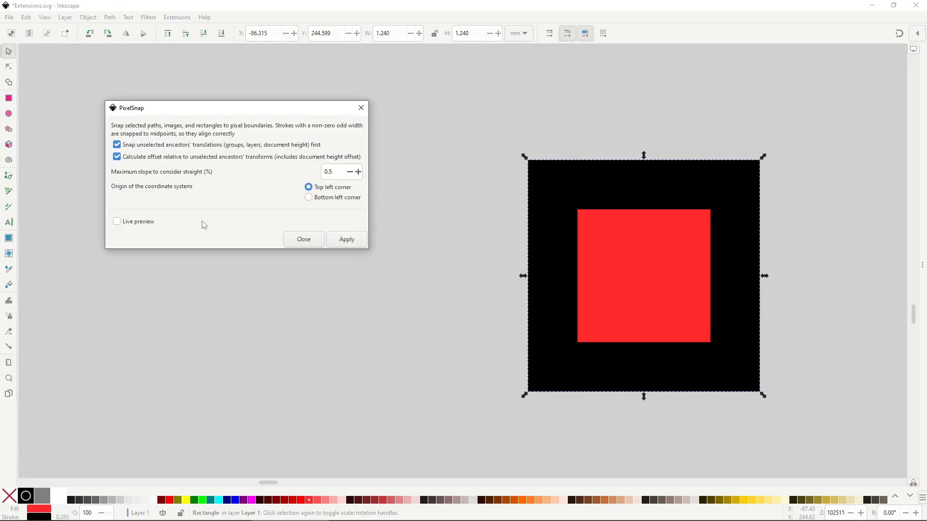
{"action": "left_click", "coordinate": [173, 221]}
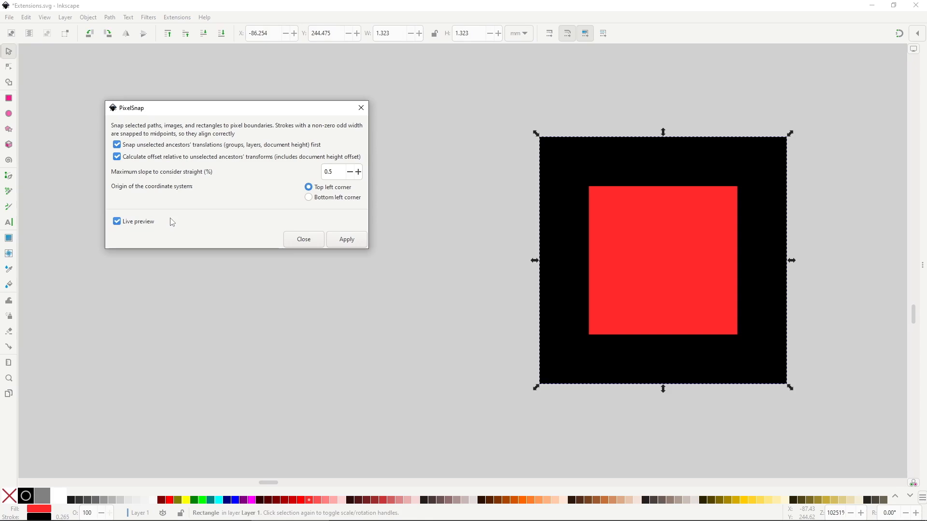
{"action": "left_click", "coordinate": [150, 223]}
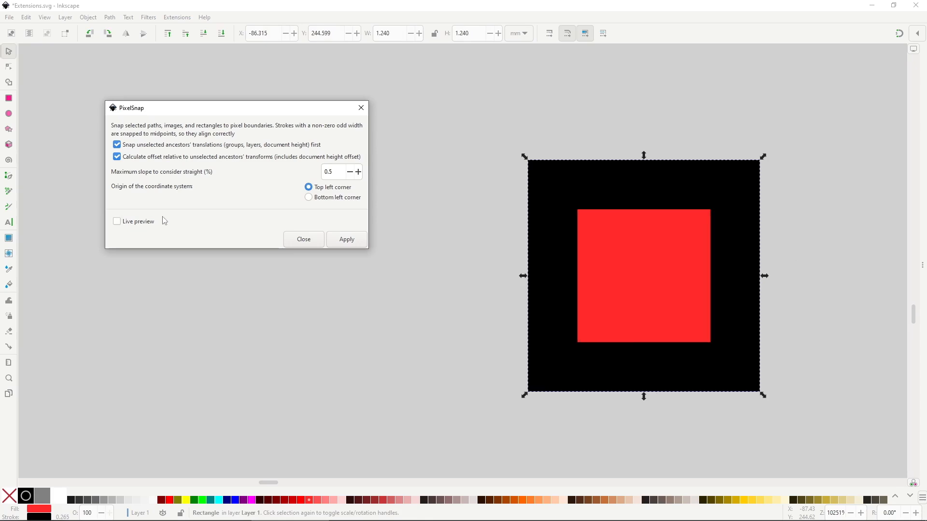
{"action": "left_click", "coordinate": [161, 221]}
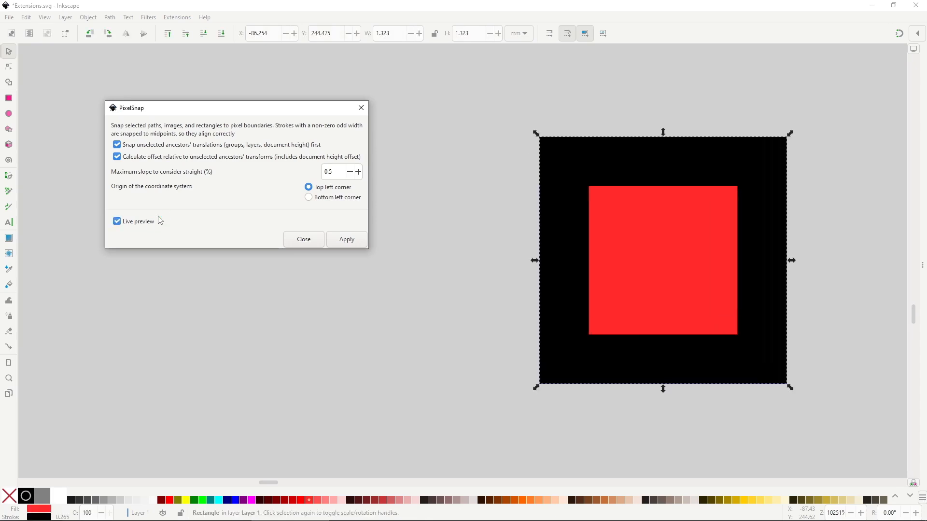
{"action": "left_click", "coordinate": [150, 223]}
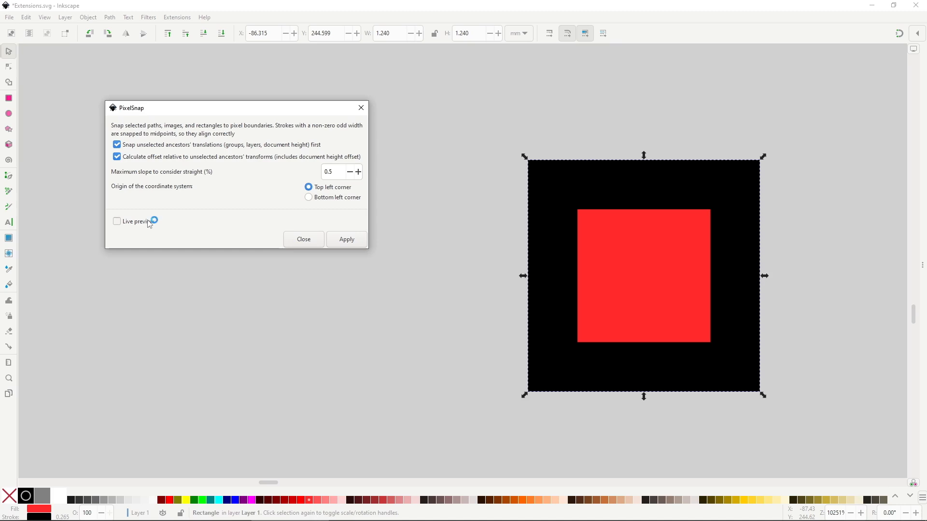
{"action": "left_click", "coordinate": [150, 223]}
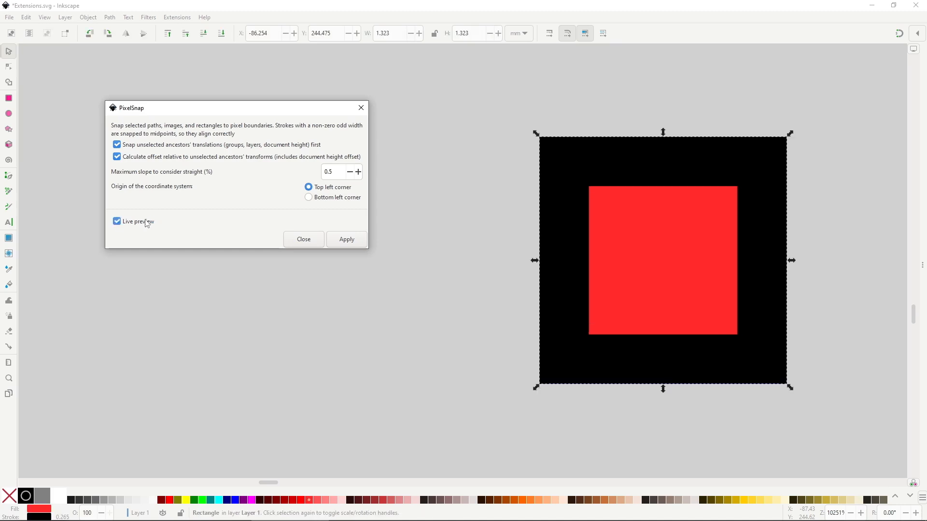
{"action": "left_click", "coordinate": [148, 223]}
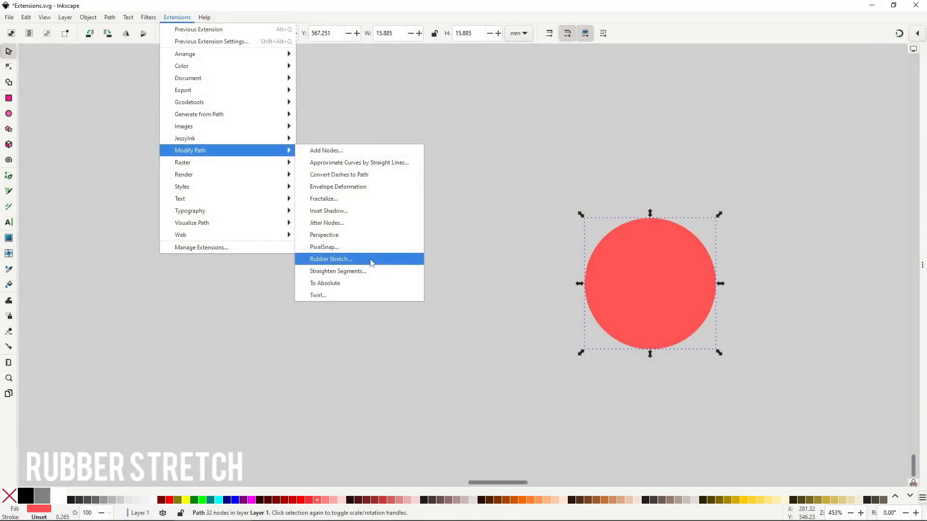
Open Rubber Stretch for the red circle, move its dialog clear and enable the live preview
{"action": "left_click", "coordinate": [370, 262]}
{"action": "left_click_drag", "start_coordinate": [71, 23], "coordinate": [229, 131]}
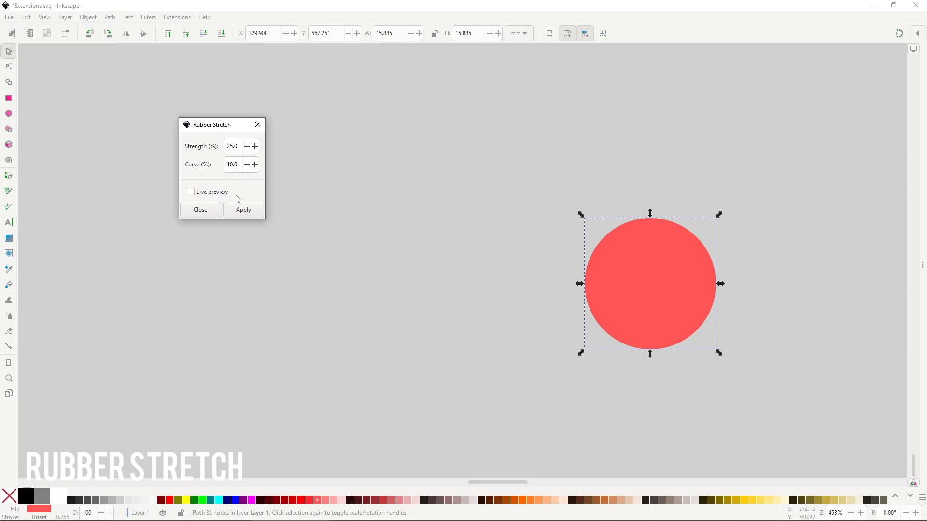
{"action": "left_click", "coordinate": [241, 193]}
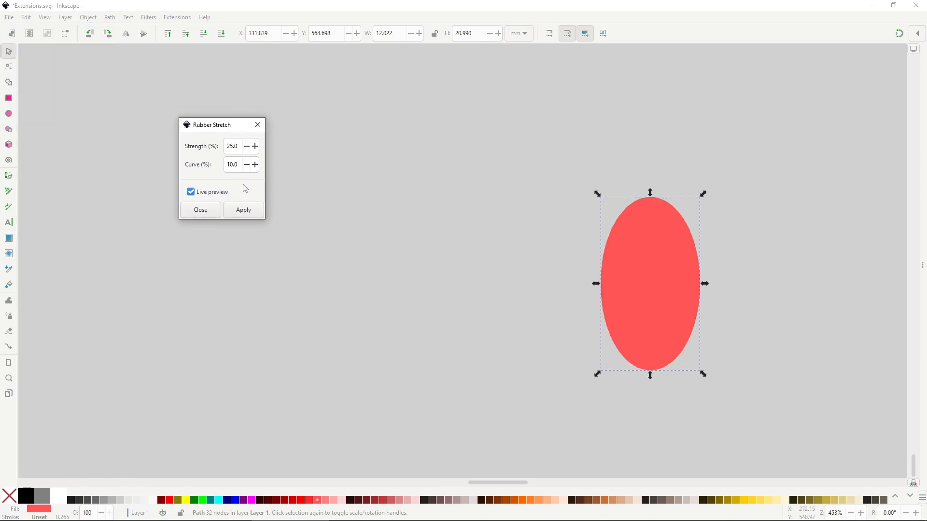
Select all nodes of the red circle and insert new nodes between them three times
{"action": "left_click_drag", "start_coordinate": [525, 190], "coordinate": [788, 403]}
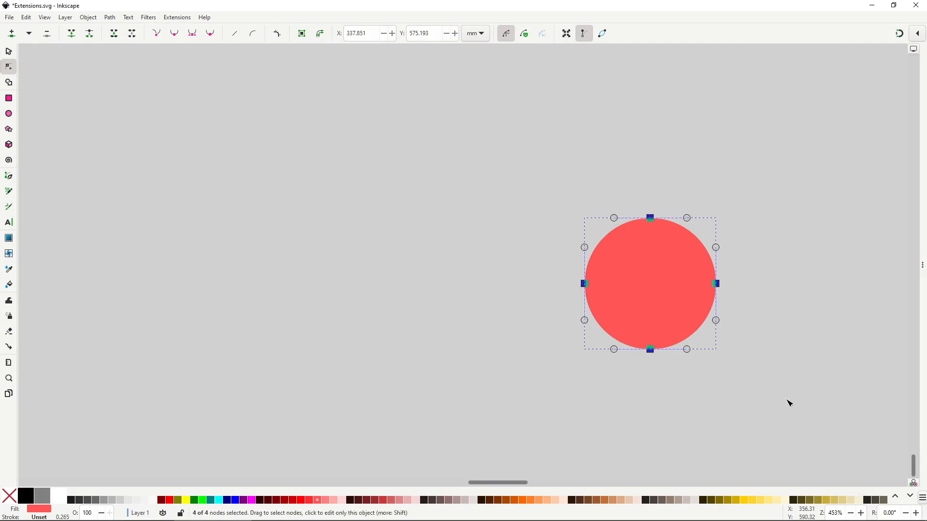
{"action": "left_click", "coordinate": [18, 33]}
{"action": "left_click", "coordinate": [19, 33]}
{"action": "left_click", "coordinate": [18, 32]}
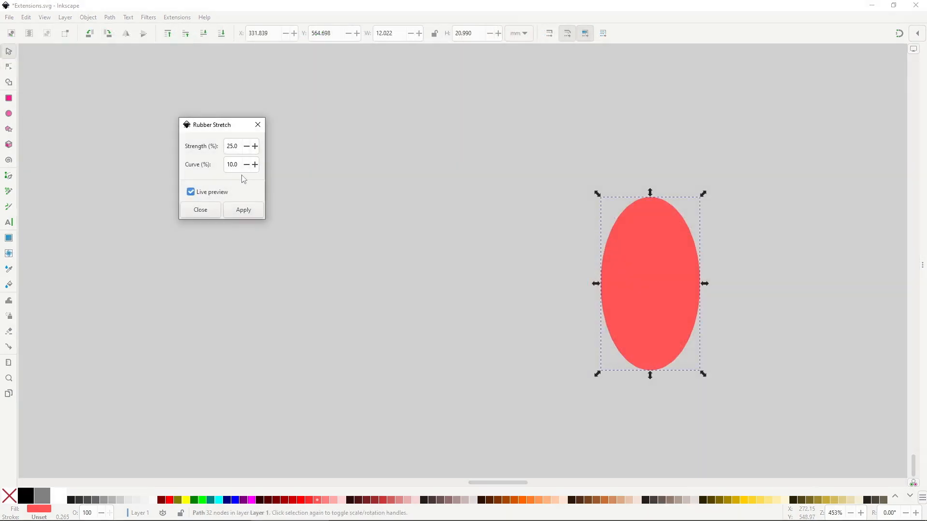
Set the Rubber Stretch strength to 45% and the curve to 20% for the red circle
{"action": "triple_click", "coordinate": [236, 146]}
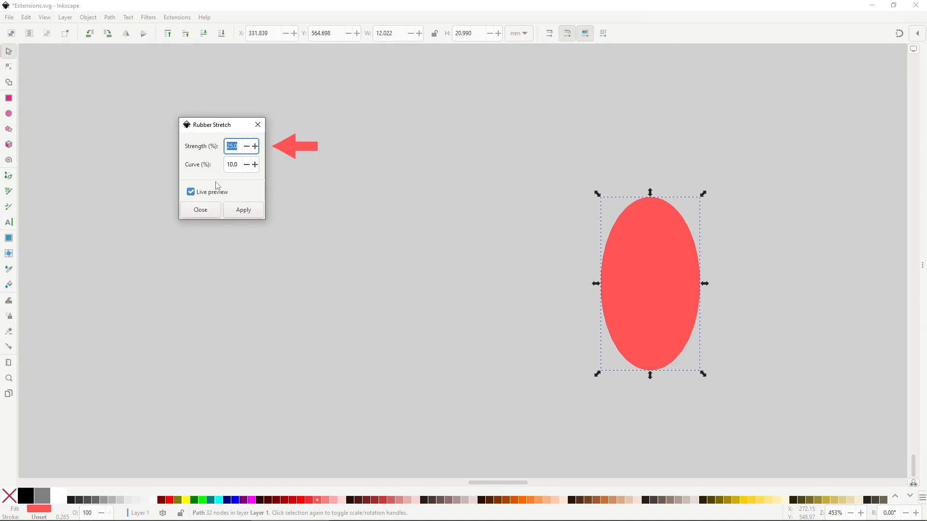
{"action": "type", "text": "45"}
{"action": "key", "text": "Tab"}
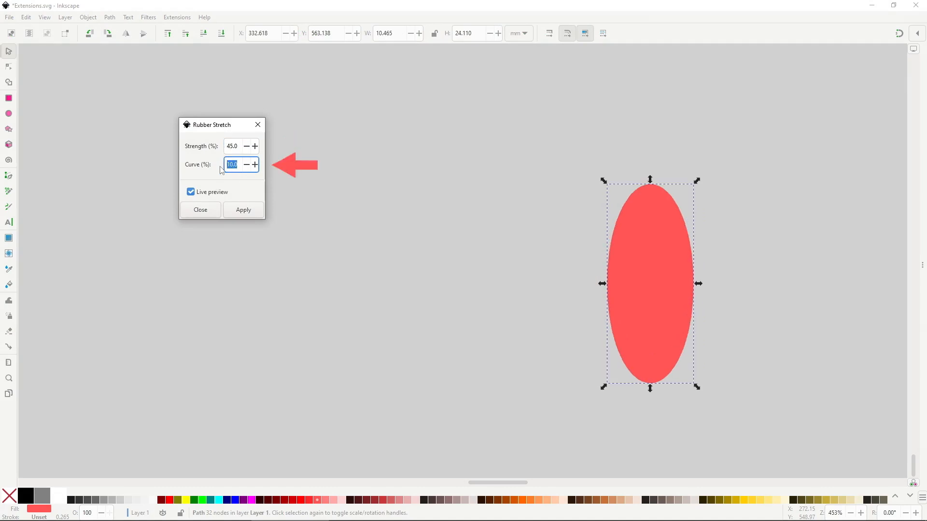
{"action": "type", "text": "20"}
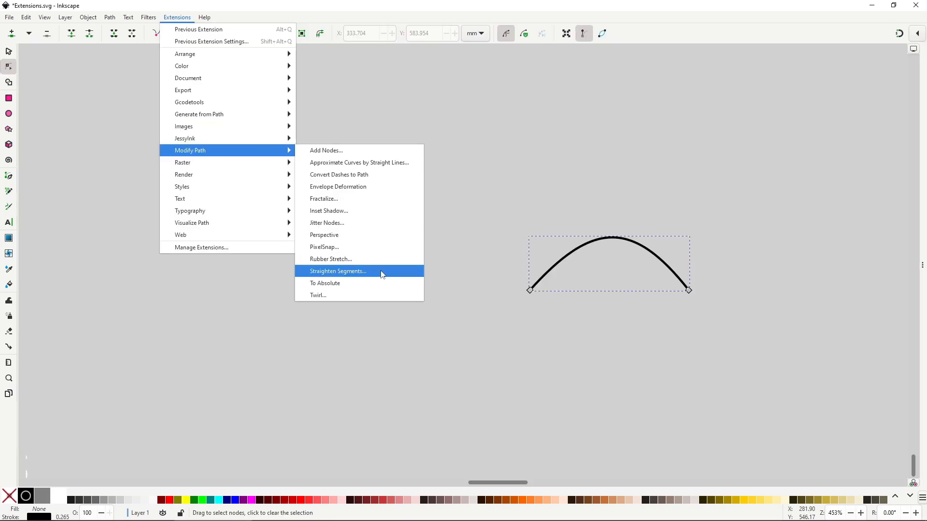
Open Straighten Segments for the black curve with live preview on, and try a percentage of 0, then 100
{"action": "left_click", "coordinate": [383, 273]}
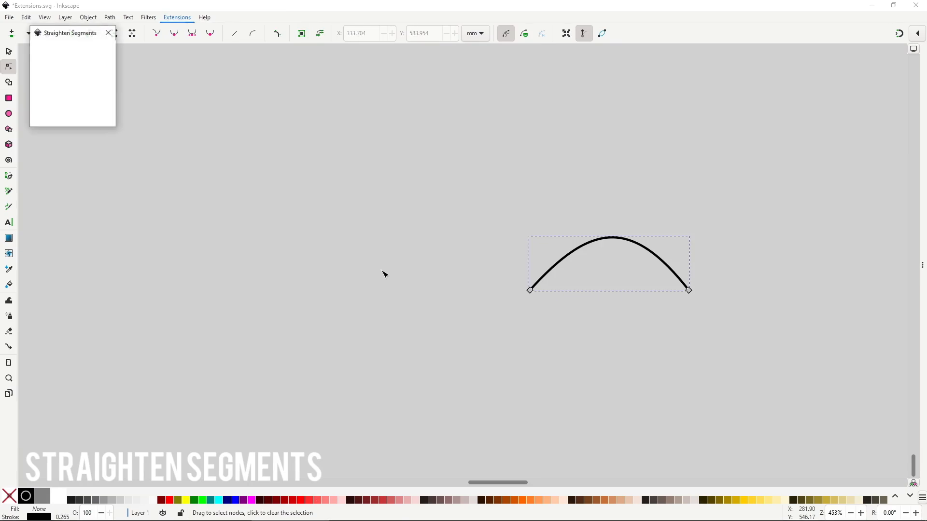
{"action": "left_click_drag", "start_coordinate": [82, 38], "coordinate": [211, 151]}
{"action": "left_click", "coordinate": [226, 192]}
{"action": "key", "text": "BackSpace"}
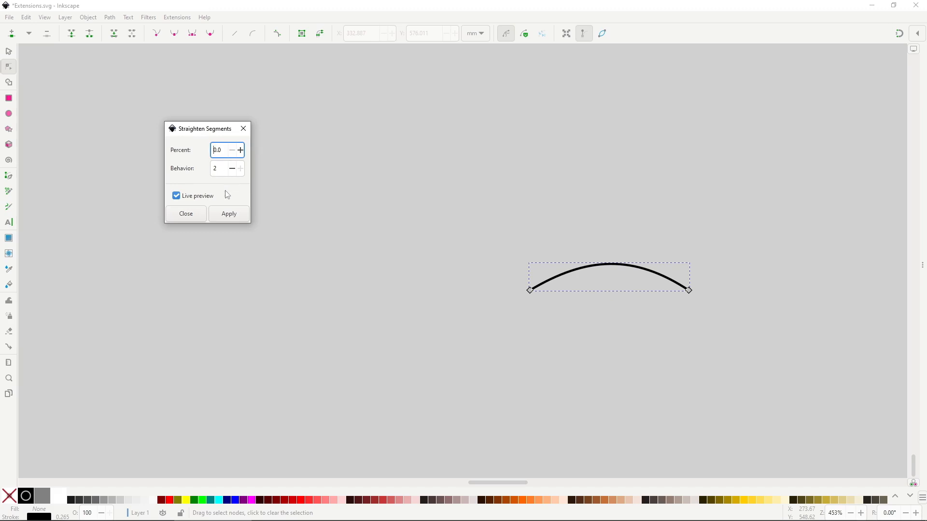
{"action": "key", "text": "ctrl+a"}
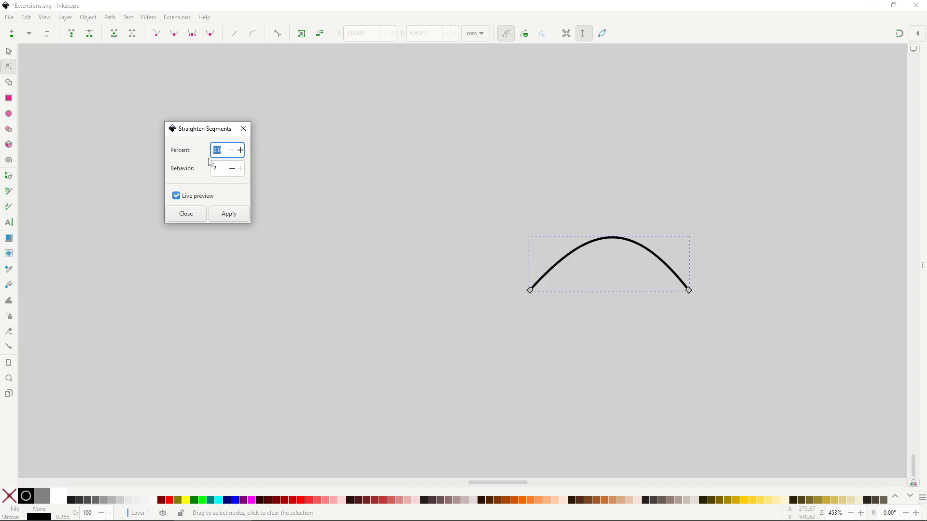
{"action": "type", "text": "100"}
{"action": "key", "text": "Return"}
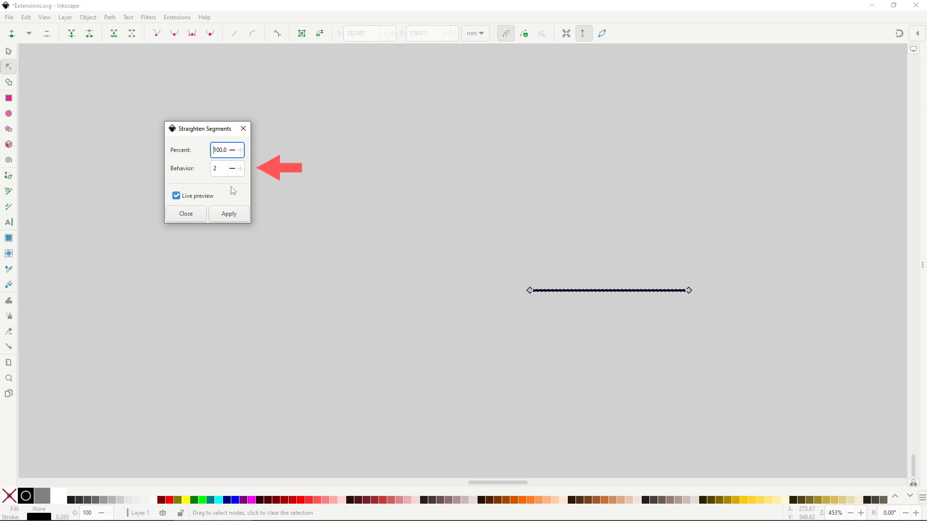
Set the straightening percentage to 50 and switch the behavior to 1 and back to 2 to compare the curves
{"action": "triple_click", "coordinate": [220, 151]}
{"action": "type", "text": "50"}
{"action": "key", "text": "Return"}
{"action": "left_click", "coordinate": [232, 169]}
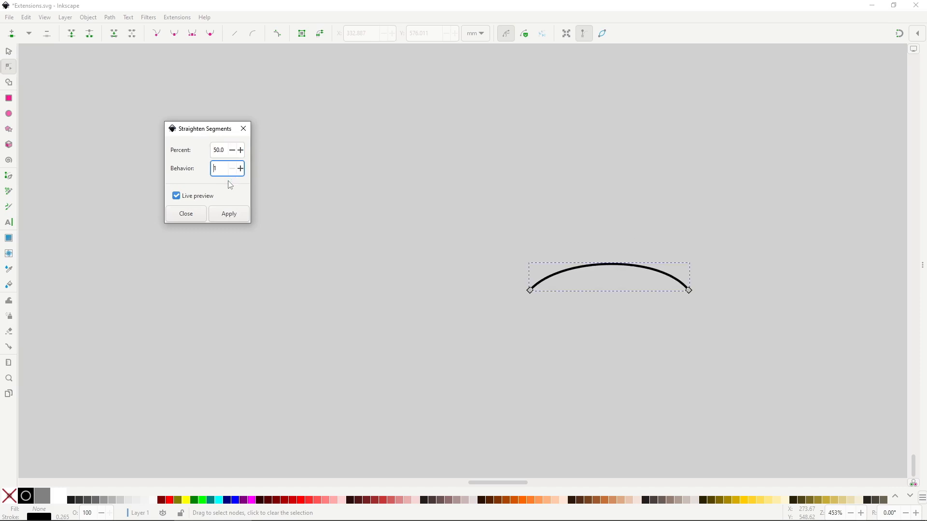
{"action": "left_click", "coordinate": [239, 169]}
{"action": "left_click", "coordinate": [232, 170]}
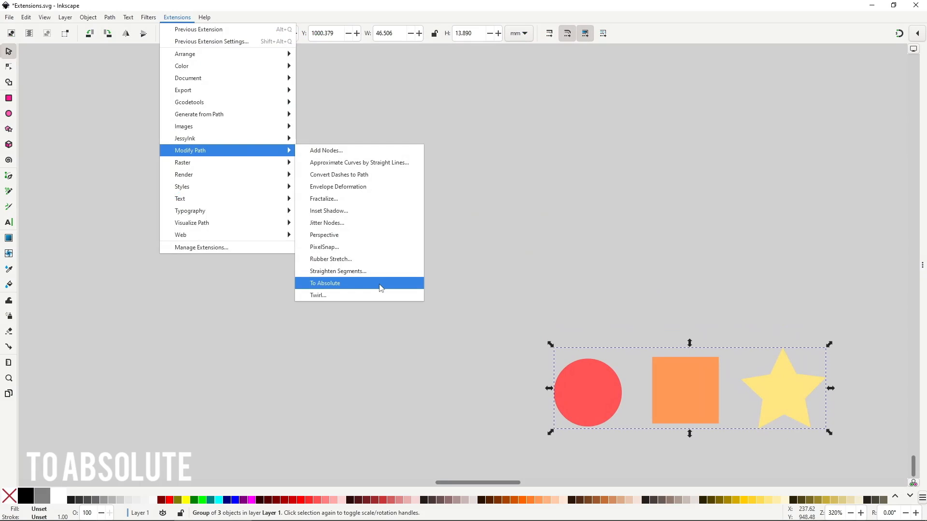
Apply the To Absolute extension to the group of circle, square and star
{"action": "left_click", "coordinate": [381, 285]}
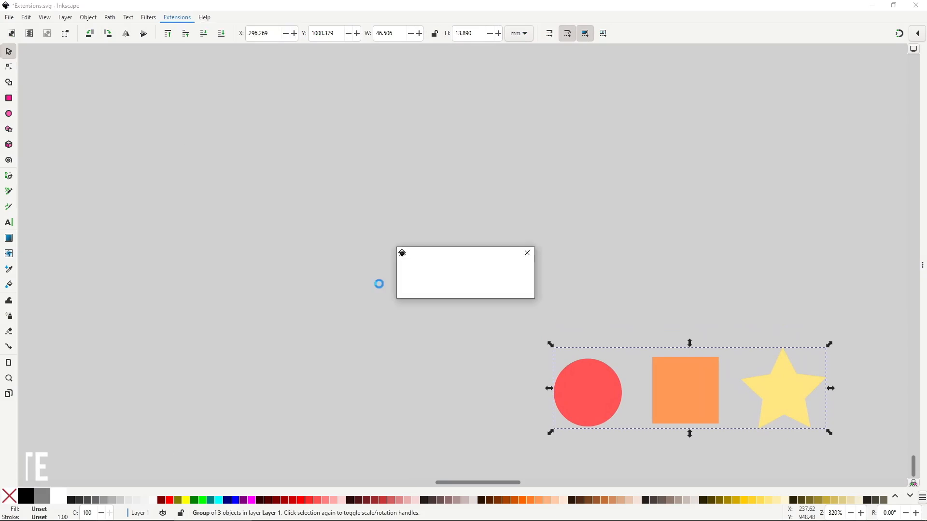
{"action": "scroll", "coordinate": [378, 283], "scroll_direction": "down", "scroll_amount": 3}
{"action": "left_click_drag", "start_coordinate": [517, 373], "coordinate": [371, 188]}
{"action": "scroll", "coordinate": [562, 365], "scroll_direction": "down", "scroll_amount": 2}
{"action": "left_click_drag", "start_coordinate": [613, 382], "coordinate": [490, 210]}
{"action": "scroll", "coordinate": [544, 290], "scroll_direction": "down", "scroll_amount": 2}
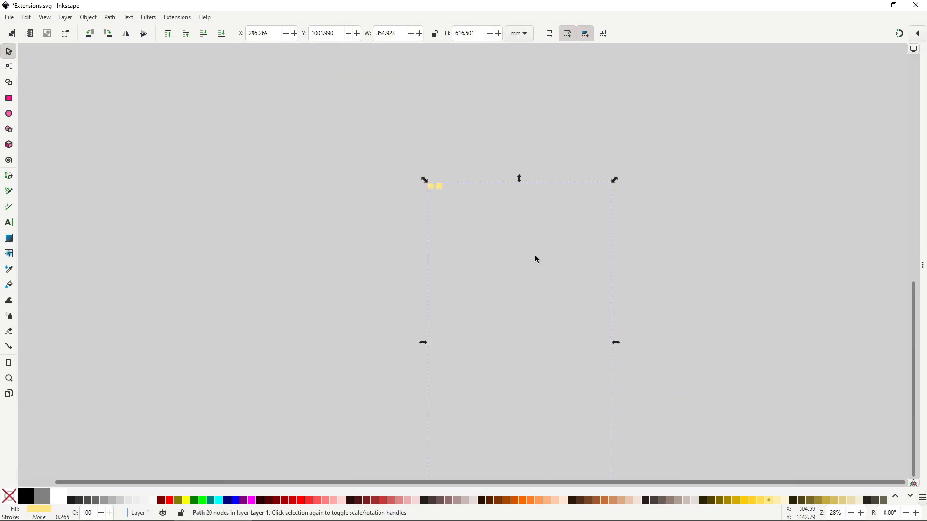
{"action": "left_click_drag", "start_coordinate": [550, 316], "coordinate": [523, 221]}
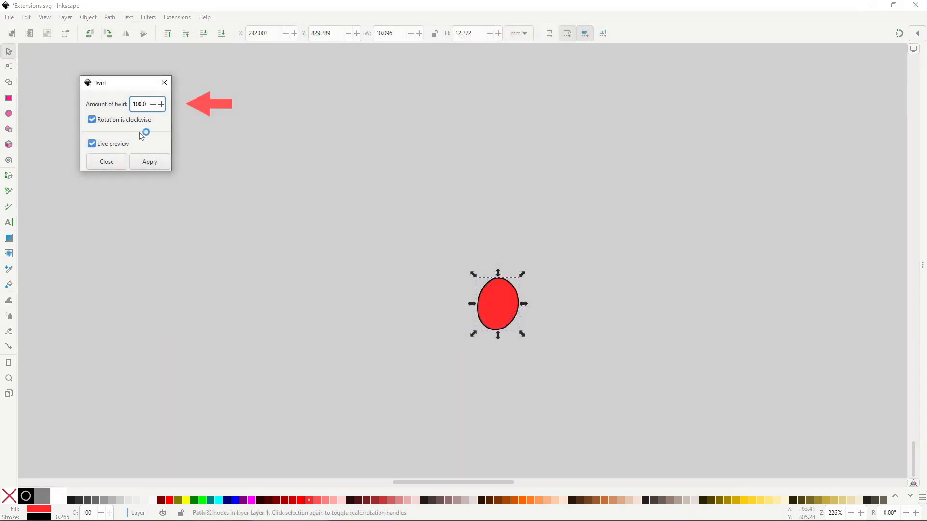
Raise the Twirl amount on the red circle to 200, 500 and finally 1000, and turn off clockwise rotation
{"action": "key", "text": "ctrl+a"}
{"action": "type", "text": "200"}
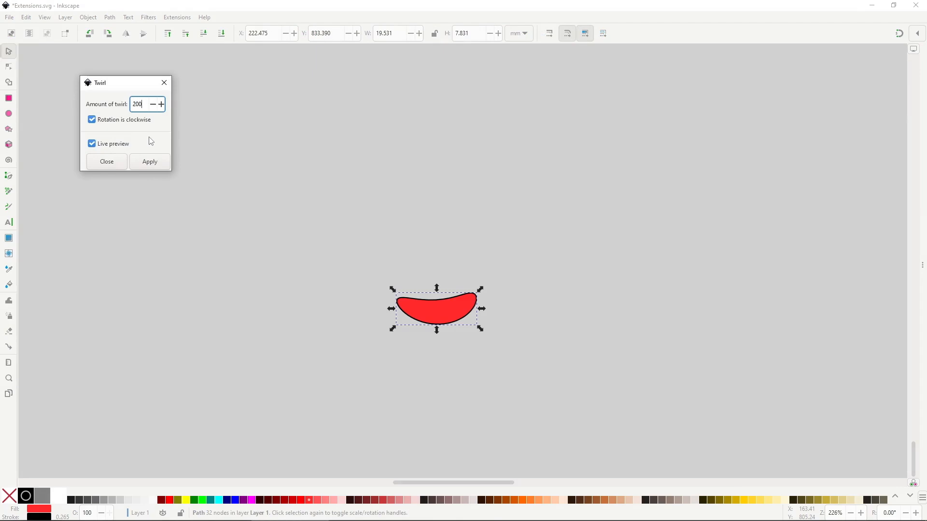
{"action": "key", "text": "Return"}
{"action": "left_click_drag", "start_coordinate": [146, 105], "coordinate": [134, 114]}
{"action": "type", "text": "500"}
{"action": "key", "text": "Return"}
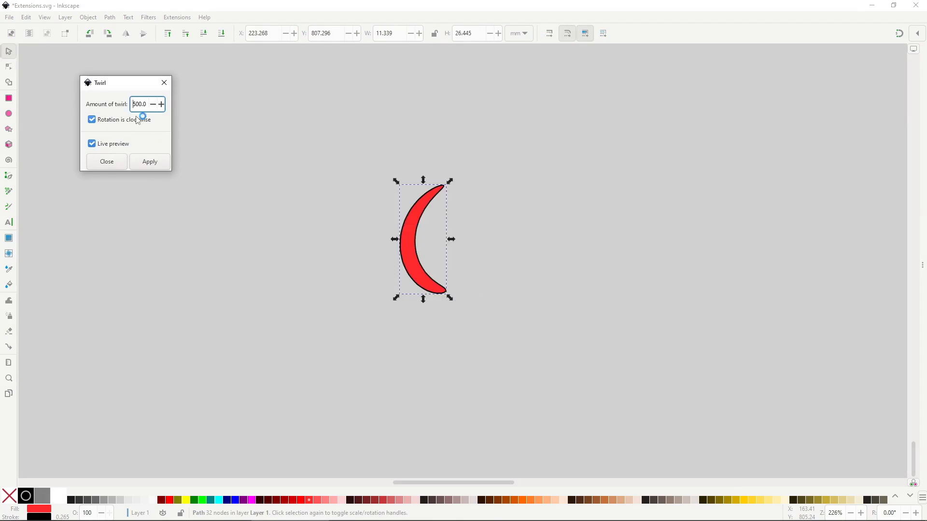
{"action": "key", "text": "Return"}
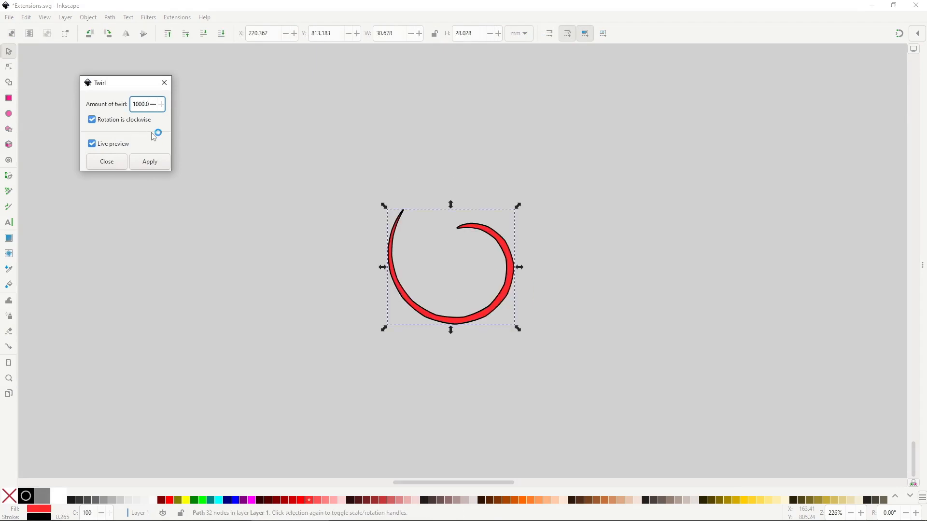
{"action": "left_click", "coordinate": [141, 121]}
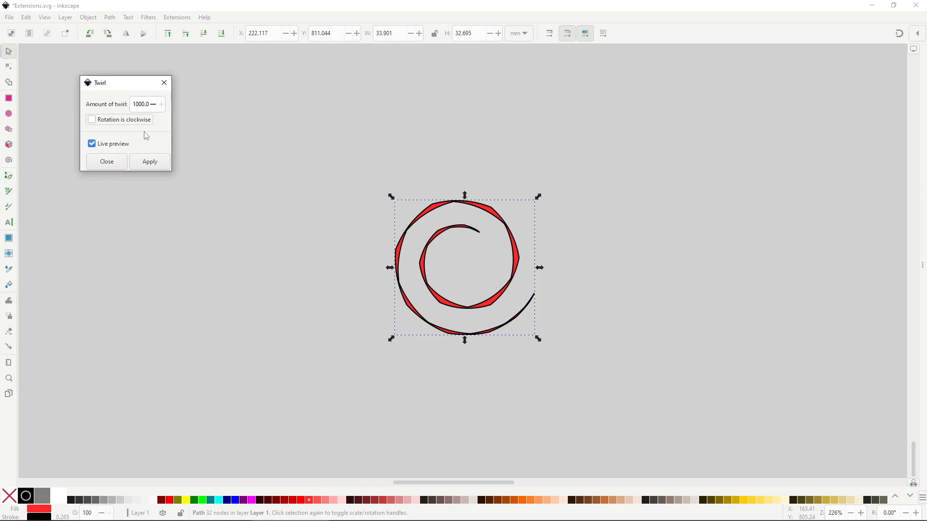
Open the Adaptive Threshold raster extension for the right-hand sudoku image and enable its live preview
{"action": "left_click", "coordinate": [174, 17]}
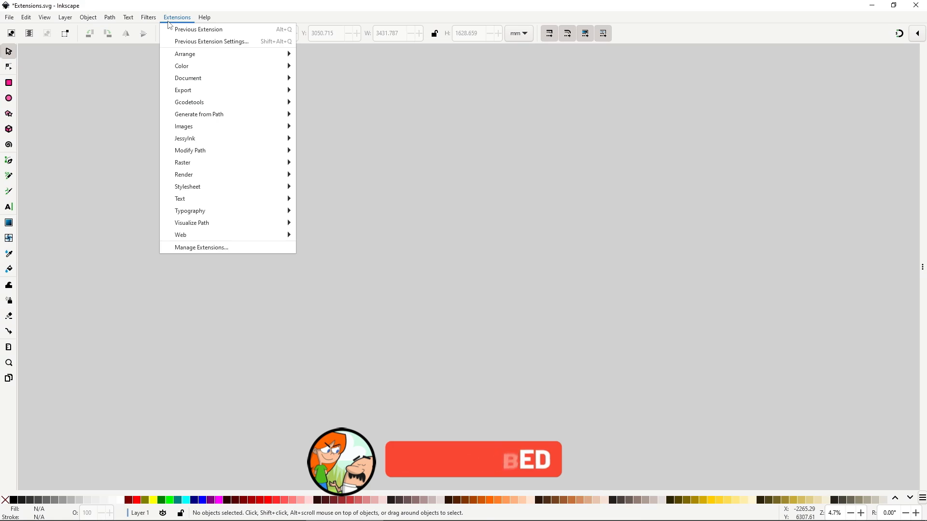
{"action": "mouse_move", "coordinate": [248, 162]}
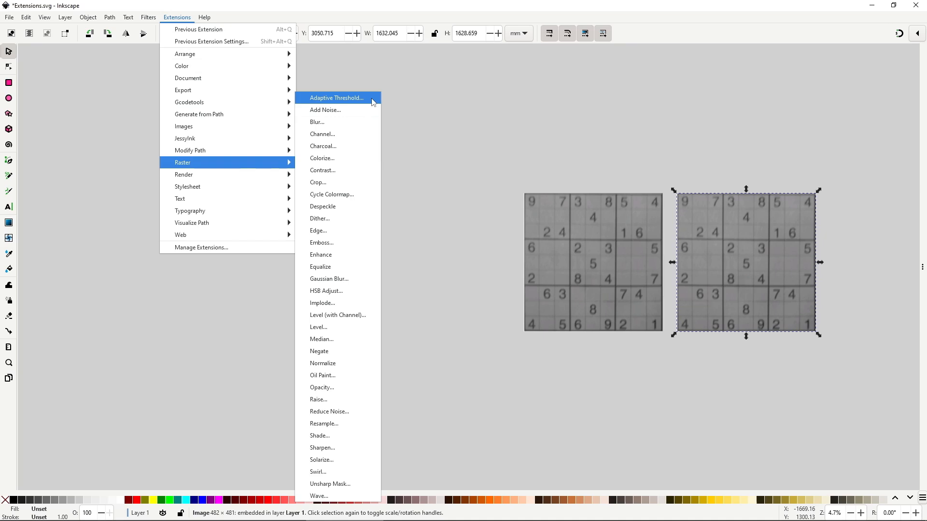
{"action": "left_click", "coordinate": [373, 102]}
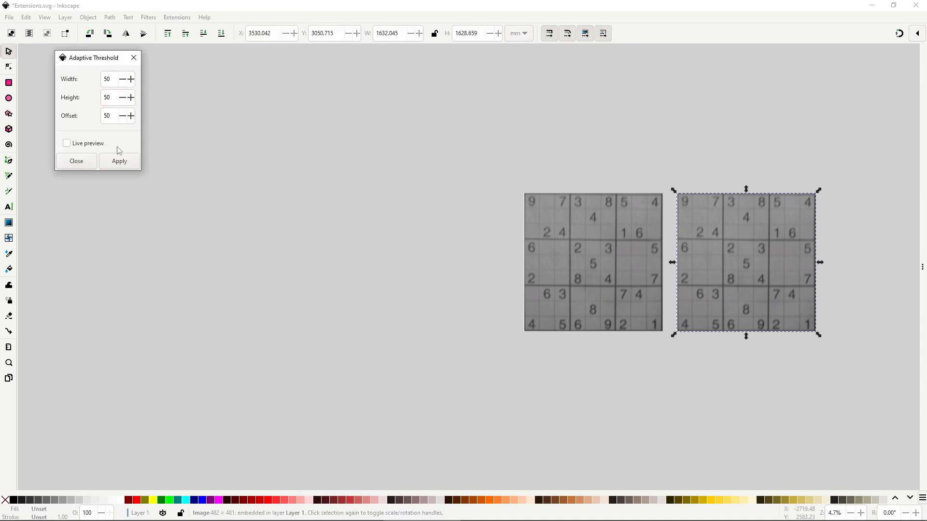
{"action": "left_click", "coordinate": [103, 145]}
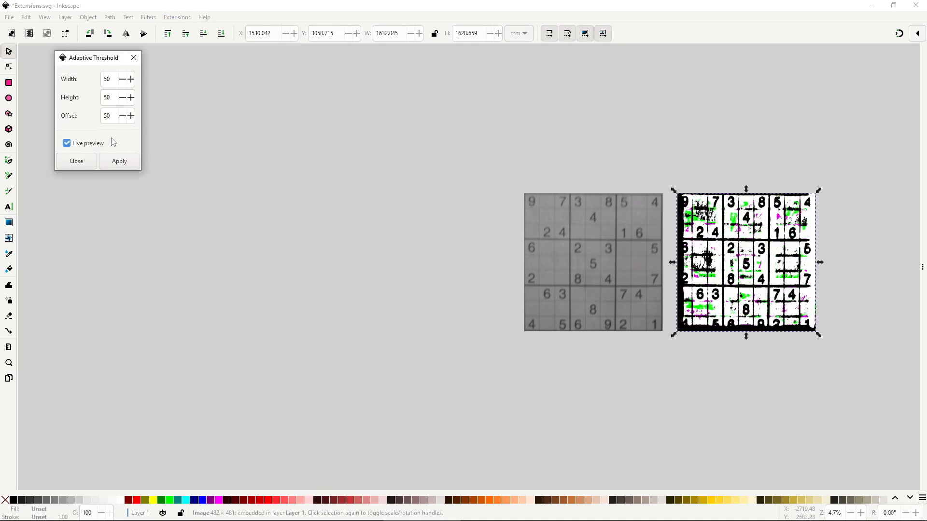
Try the adaptive threshold with width and height at 40, then both at 30
{"action": "left_click", "coordinate": [107, 79]}
{"action": "type", "text": "40"}
{"action": "key", "text": "Tab"}
{"action": "type", "text": "40"}
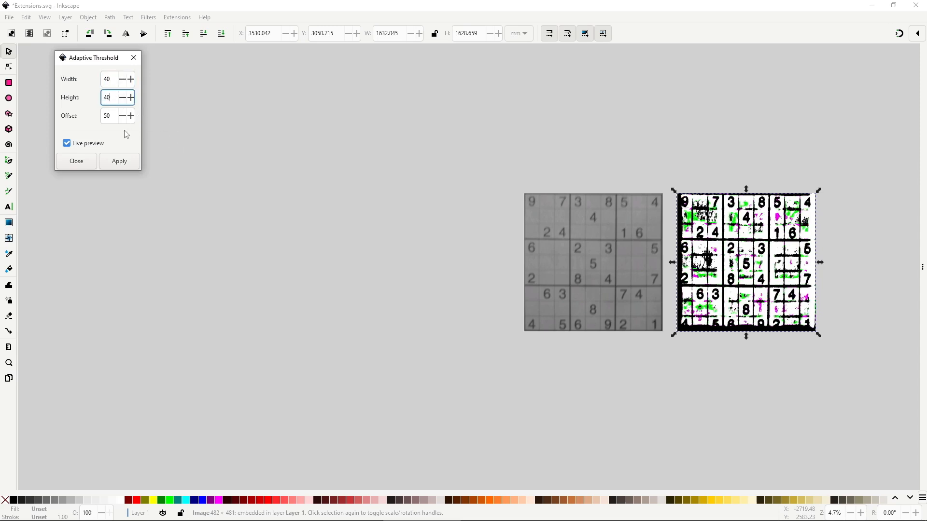
{"action": "left_click", "coordinate": [111, 116]}
{"action": "left_click", "coordinate": [107, 79]}
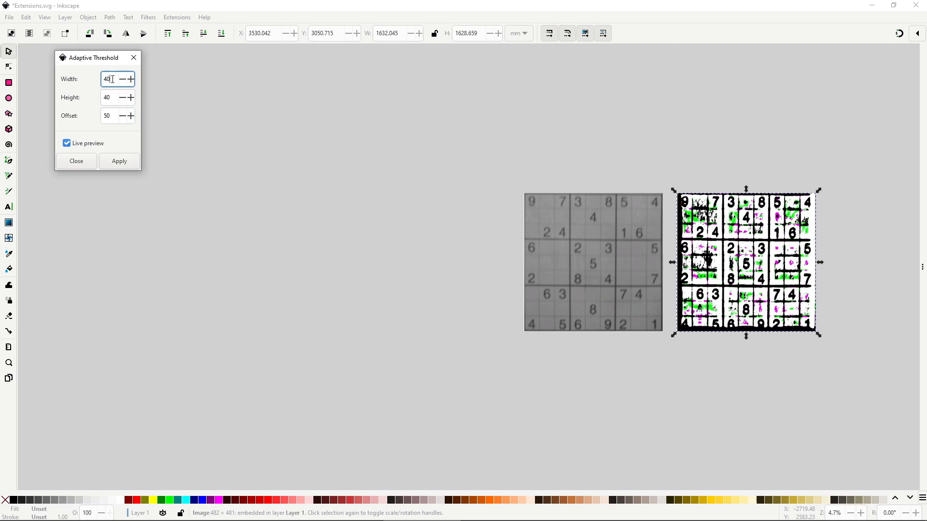
{"action": "type", "text": "30"}
{"action": "left_click", "coordinate": [120, 98]}
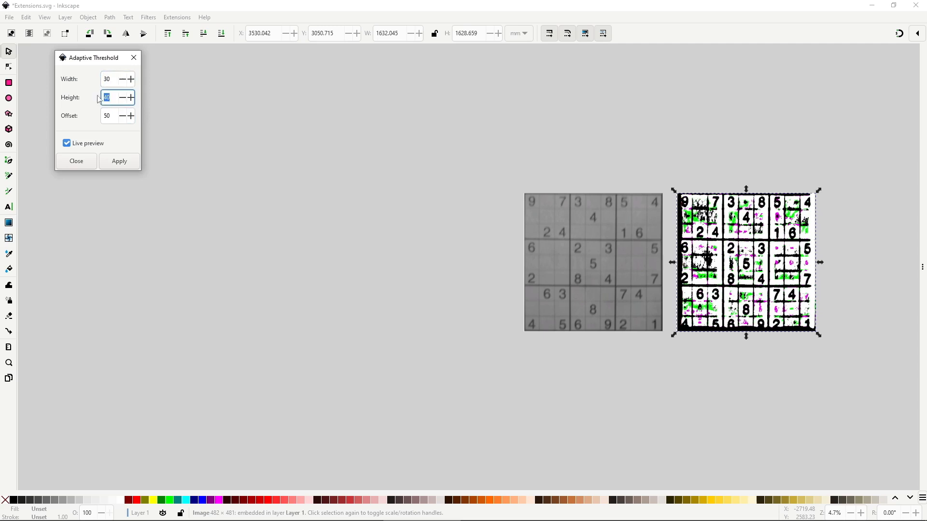
{"action": "type", "text": "30"}
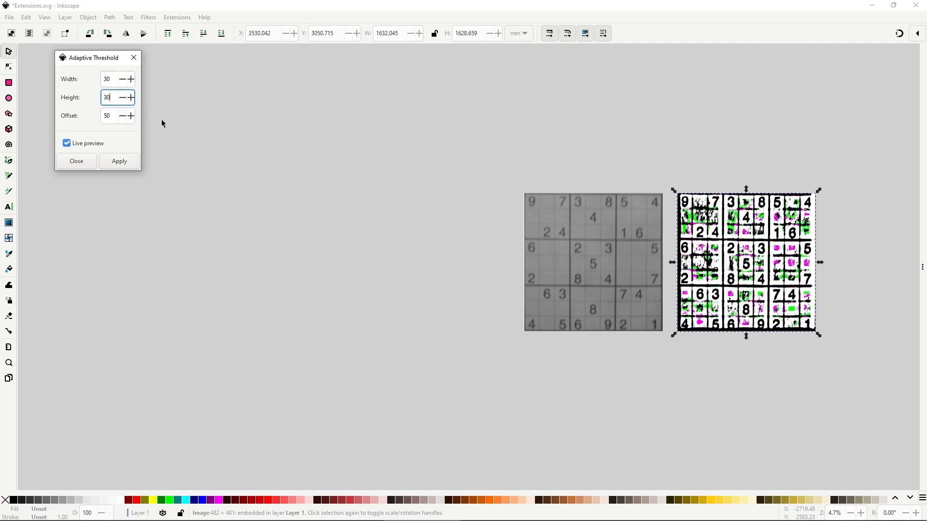
Set the adaptive threshold's width to 20, height to 25 and offset to 60
{"action": "left_click", "coordinate": [108, 79]}
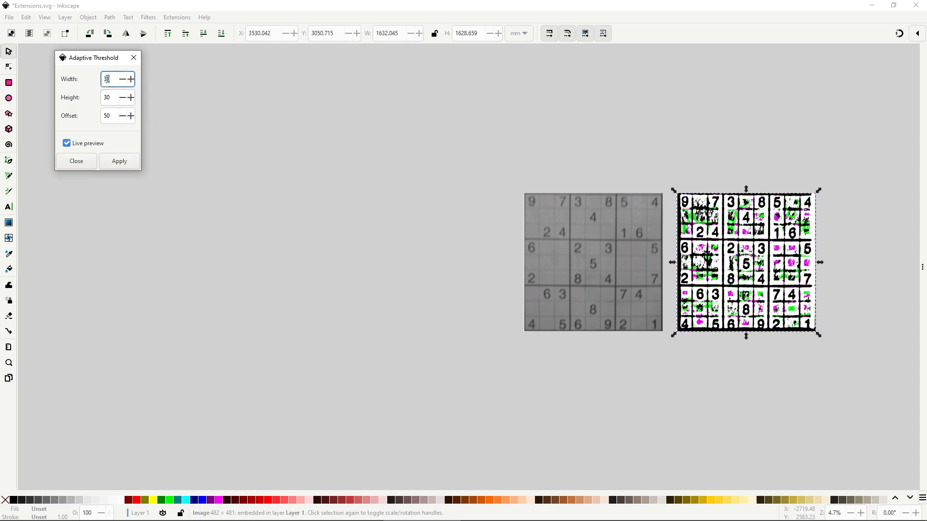
{"action": "type", "text": "20"}
{"action": "left_click", "coordinate": [108, 97]}
{"action": "type", "text": "25"}
{"action": "left_click", "coordinate": [114, 116]}
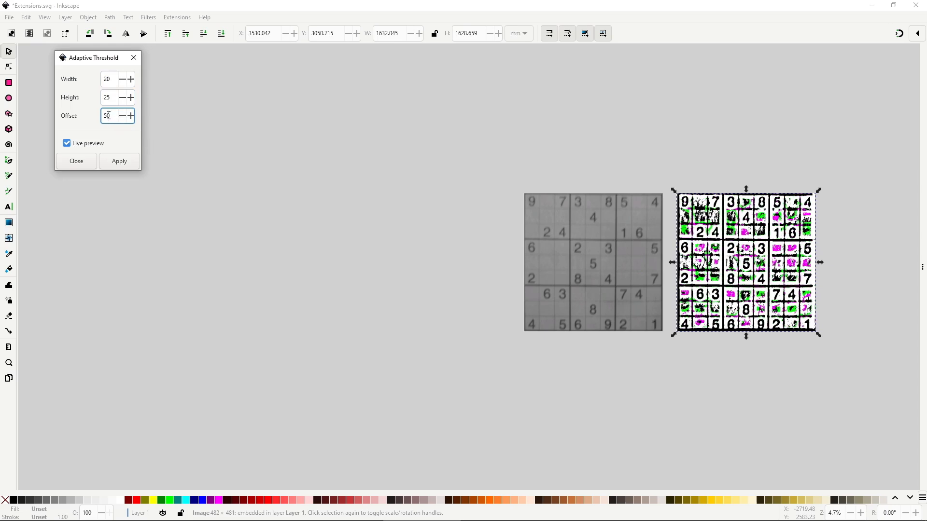
{"action": "left_click_drag", "start_coordinate": [112, 116], "coordinate": [93, 115]}
{"action": "type", "text": "60"}
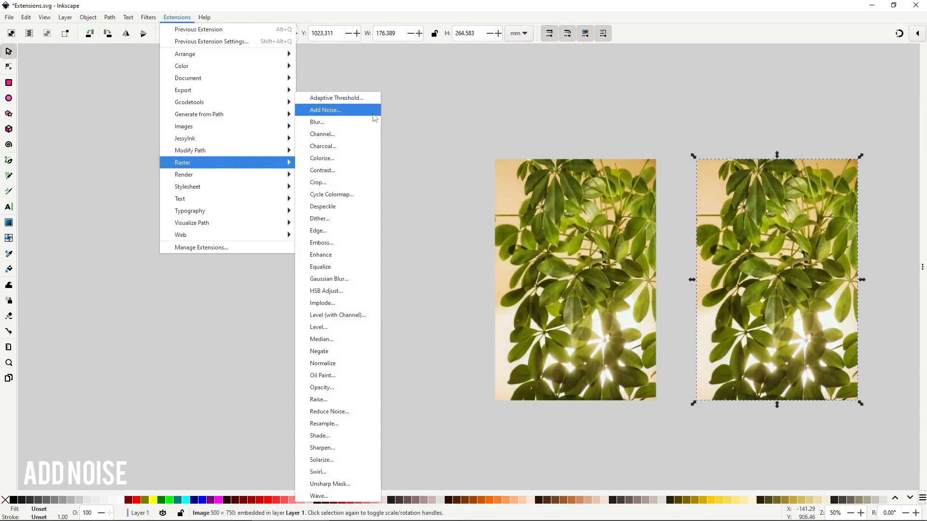
Open Add Noise for the right-hand plant photo, enable the live preview and choose Uniform Noise
{"action": "left_click", "coordinate": [364, 111]}
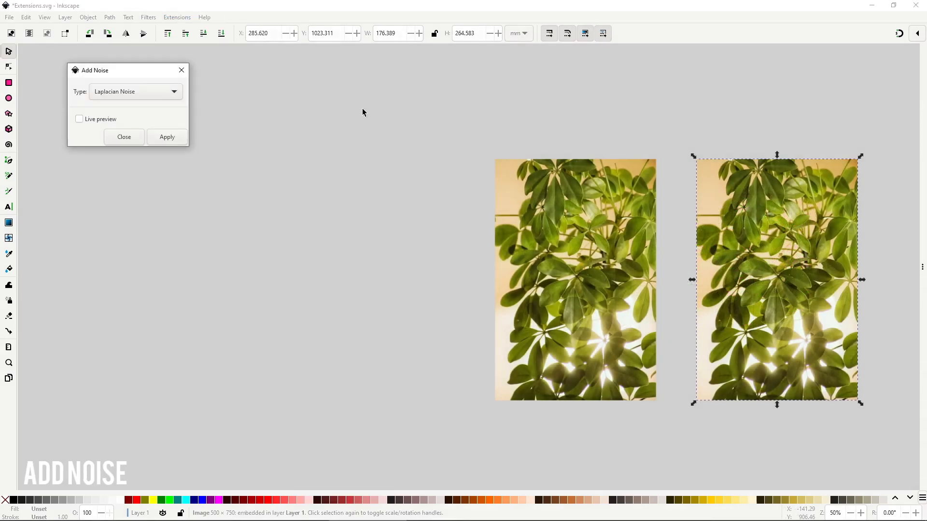
{"action": "left_click", "coordinate": [116, 119]}
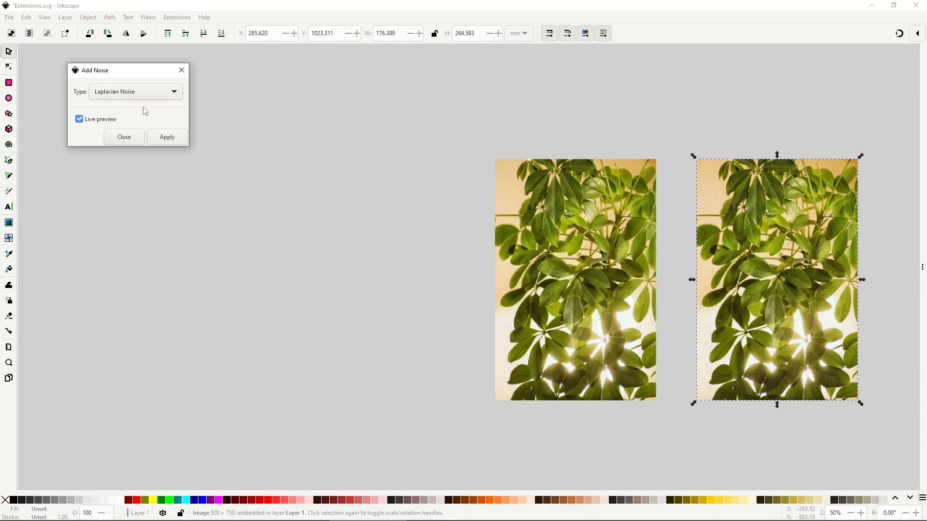
{"action": "left_click", "coordinate": [156, 97]}
{"action": "left_click", "coordinate": [154, 36]}
Preview Gaussian, Multiplicative Gaussian and Impulse Noise on the plant photo
{"action": "left_click", "coordinate": [159, 97]}
{"action": "left_click", "coordinate": [155, 107]}
{"action": "left_click", "coordinate": [157, 96]}
{"action": "left_click", "coordinate": [157, 106]}
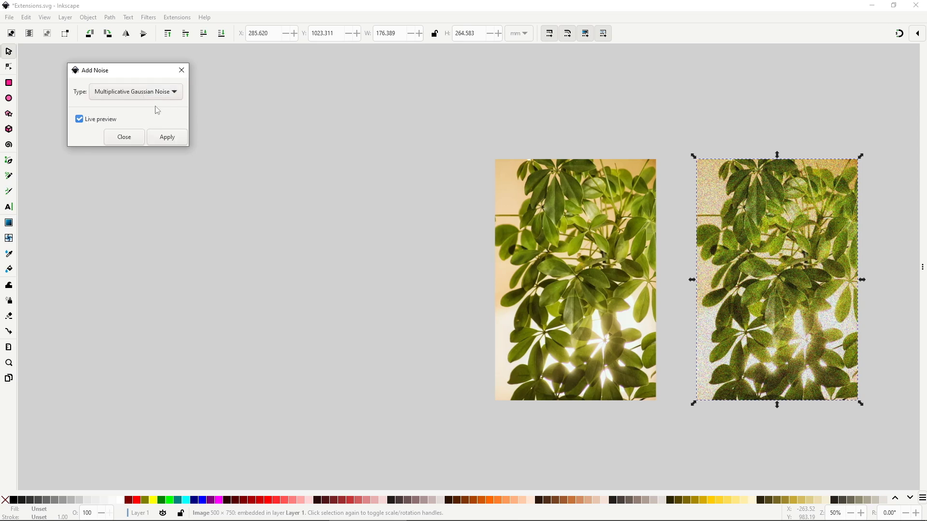
{"action": "left_click", "coordinate": [157, 96]}
{"action": "left_click", "coordinate": [156, 106]}
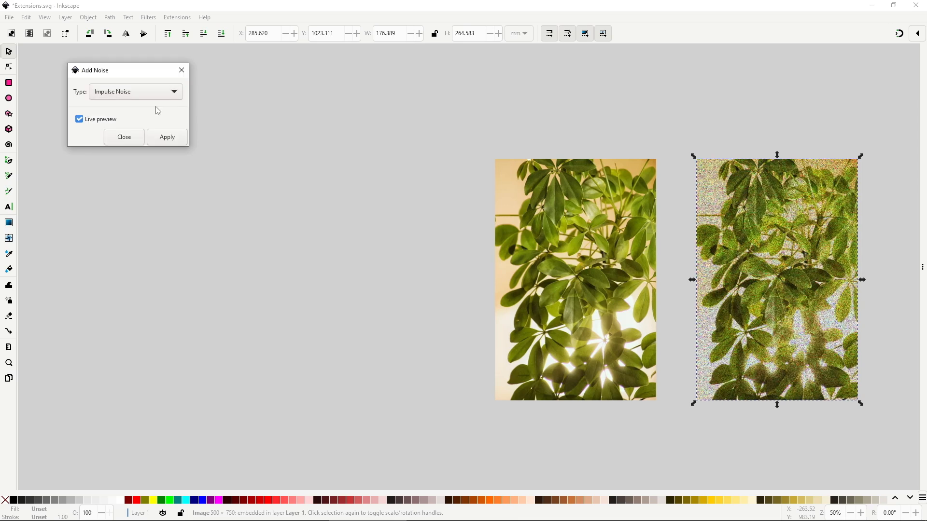
Preview Laplacian Noise on the plant photo, and change the noise type to Poisson Noise
{"action": "left_click", "coordinate": [158, 97]}
{"action": "left_click", "coordinate": [160, 93]}
{"action": "left_click", "coordinate": [161, 97]}
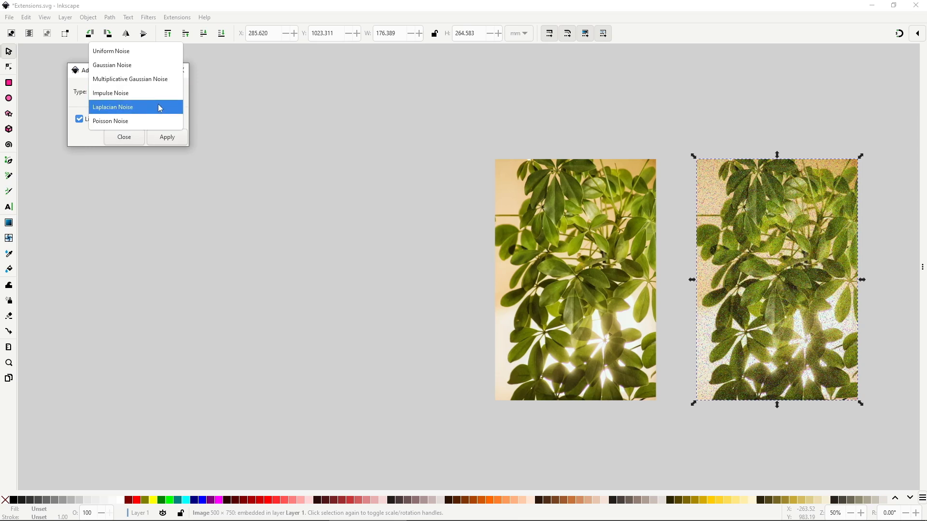
{"action": "left_click", "coordinate": [159, 106]}
{"action": "left_click", "coordinate": [161, 96]}
{"action": "left_click", "coordinate": [163, 106]}
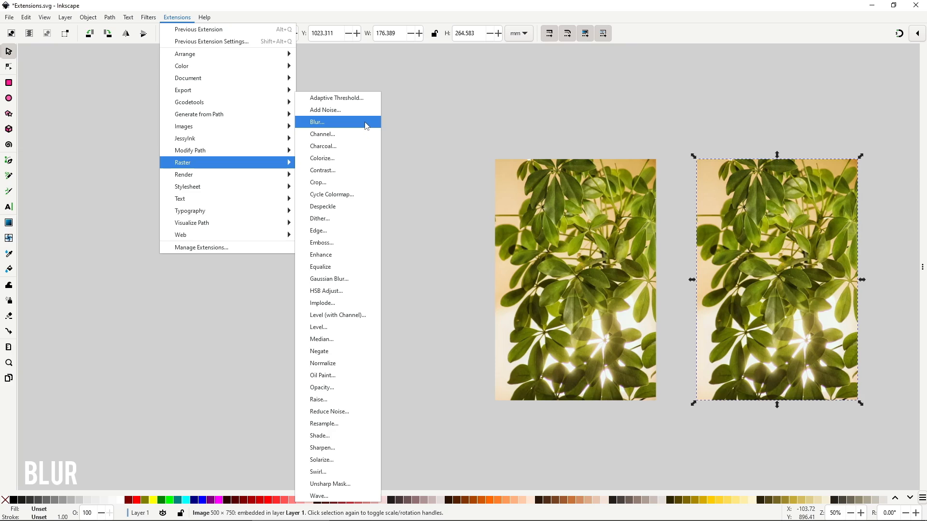
Open the Blur raster extension for the right-hand plant photo with live preview on and set its radius to 50
{"action": "left_click", "coordinate": [365, 125]}
{"action": "left_click", "coordinate": [164, 188]}
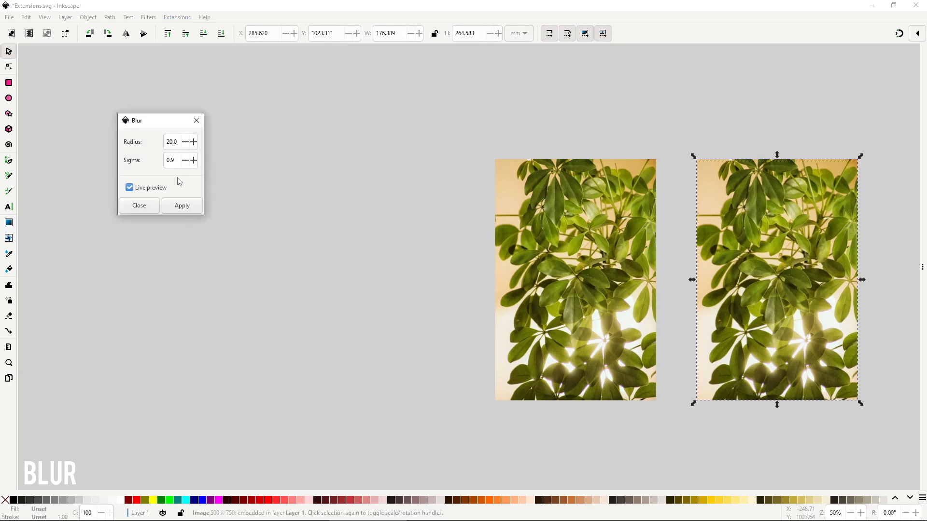
{"action": "double_click", "coordinate": [172, 142]}
{"action": "type", "text": "50"}
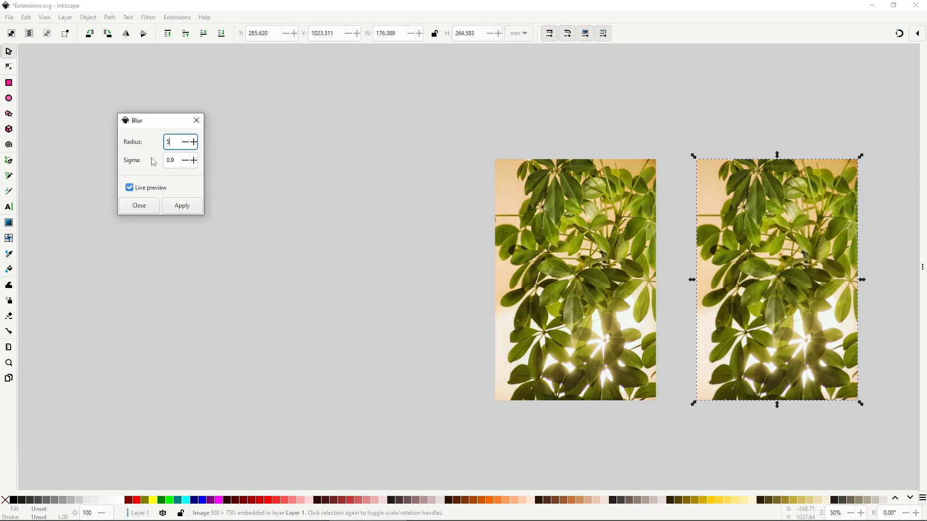
Preview the blur on the right-hand plant photo with sigma values such as 10 and 5
{"action": "left_click", "coordinate": [176, 160]}
{"action": "left_click_drag", "start_coordinate": [177, 161], "coordinate": [163, 160]}
{"action": "type", "text": "10"}
{"action": "key", "text": "Return"}
{"action": "type", "text": "5"}
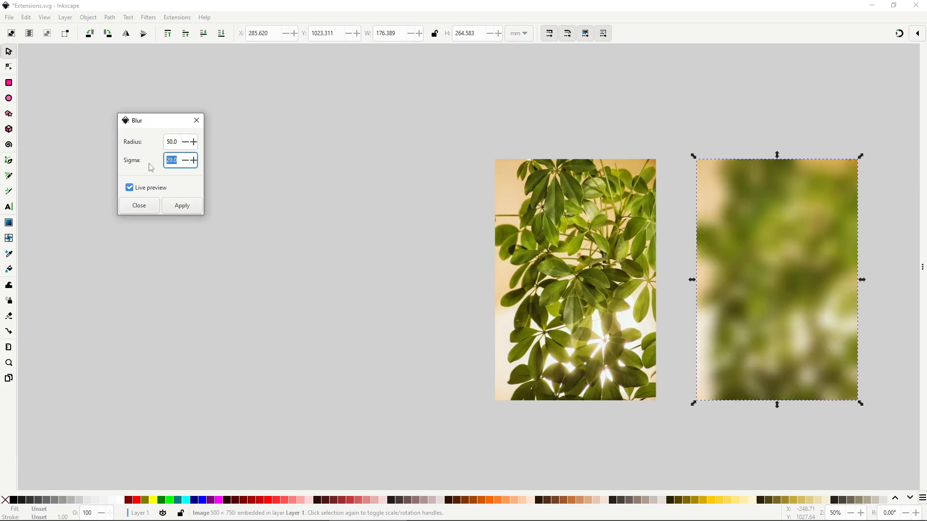
{"action": "key", "text": "Return"}
Set the blur's sigma to 3 and its radius to 20
{"action": "key", "text": "ctrl+a"}
{"action": "type", "text": "3"}
{"action": "key", "text": "Return"}
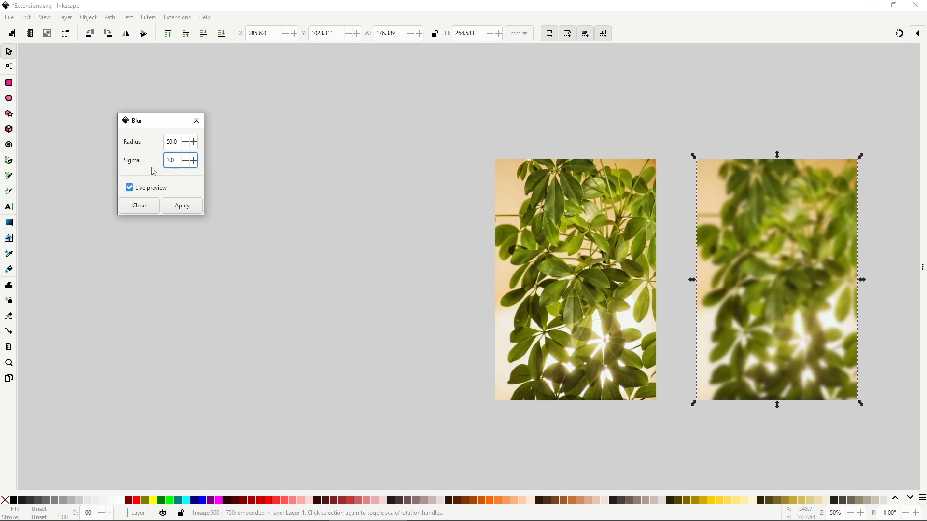
{"action": "key", "text": "shift+Tab"}
{"action": "type", "text": "20"}
{"action": "key", "text": "Return"}
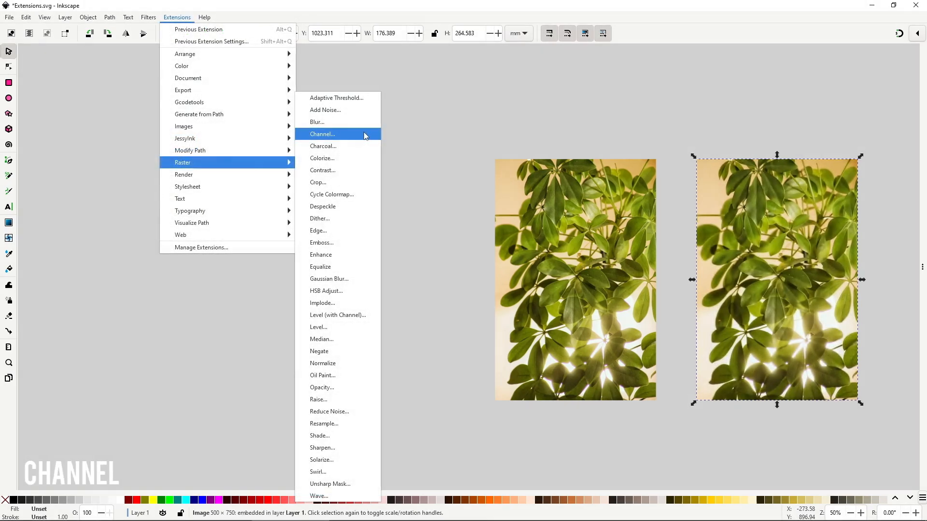
Open the Channel raster extension for the right-hand plant photo and preview the Red Channel live
{"action": "left_click", "coordinate": [366, 135]}
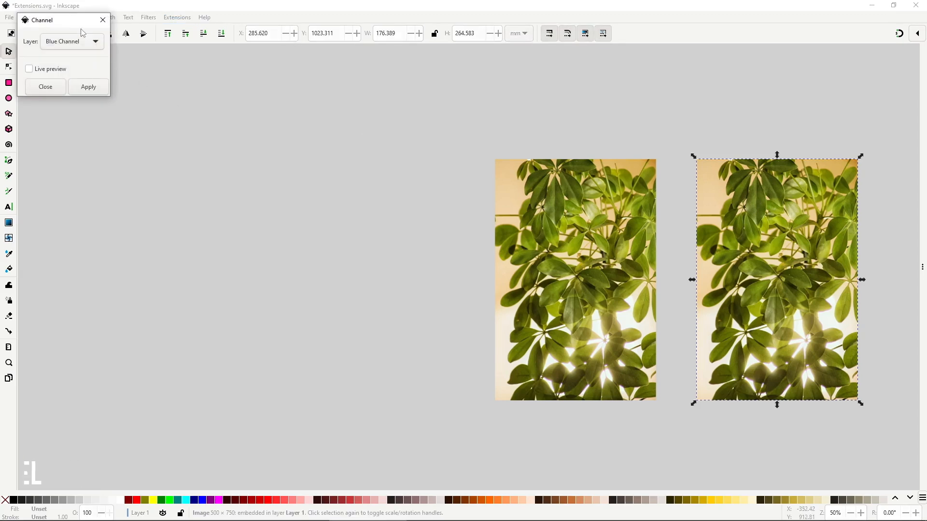
{"action": "left_click_drag", "start_coordinate": [81, 24], "coordinate": [202, 138]}
{"action": "left_click", "coordinate": [203, 153]}
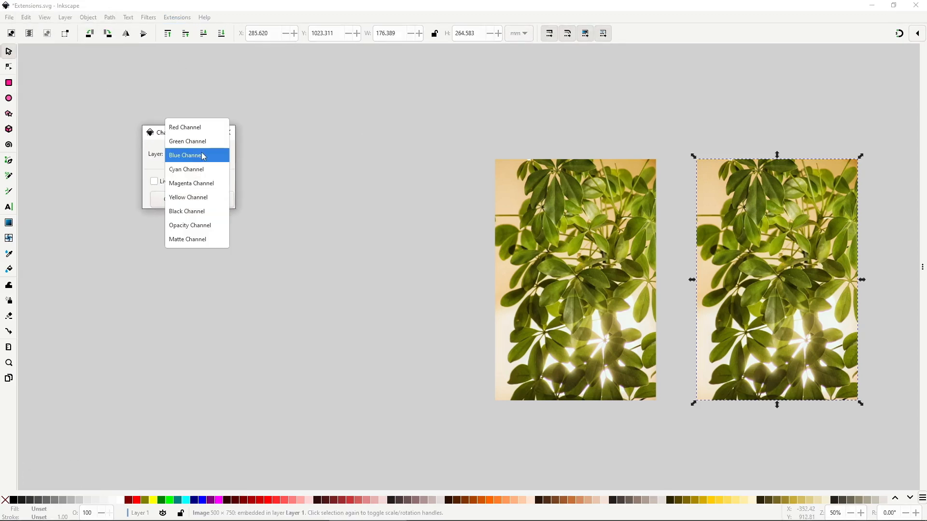
{"action": "left_click", "coordinate": [193, 126]}
{"action": "left_click", "coordinate": [184, 181]}
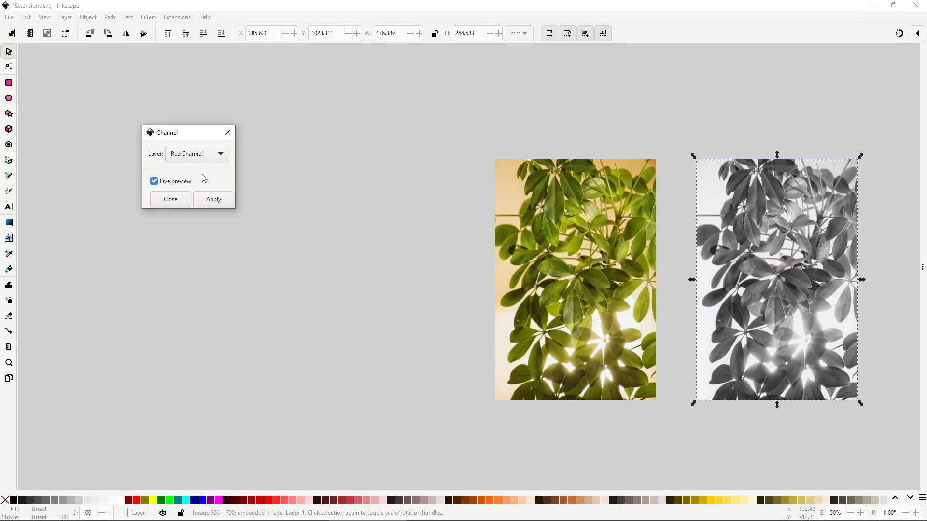
Preview the Green, Blue and Cyan channels on the plant photo
{"action": "left_click", "coordinate": [202, 156]}
{"action": "left_click", "coordinate": [202, 168]}
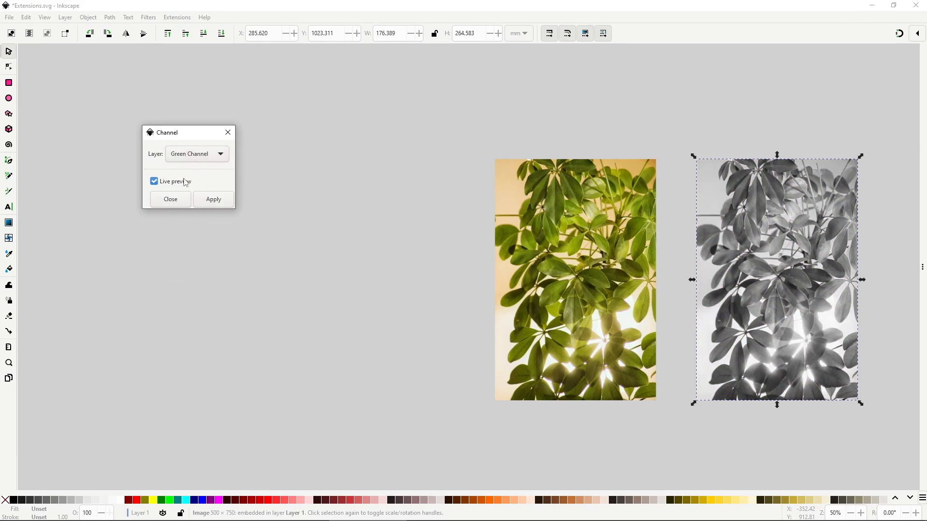
{"action": "left_click", "coordinate": [202, 155]}
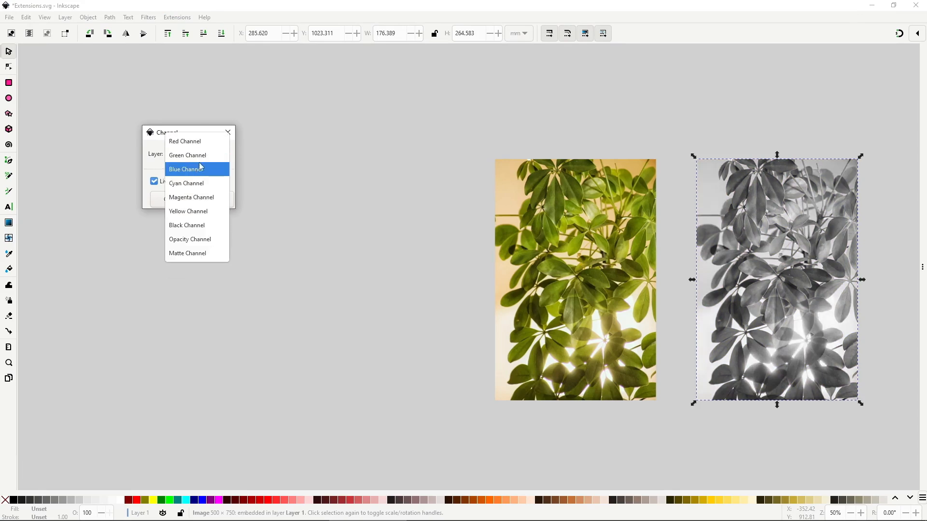
{"action": "left_click", "coordinate": [200, 167]}
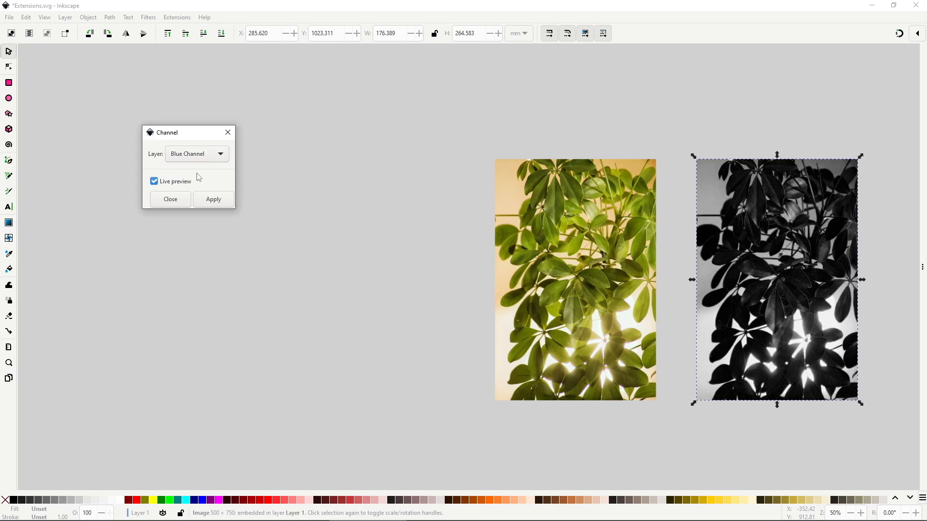
{"action": "left_click", "coordinate": [208, 155]}
{"action": "left_click", "coordinate": [209, 167]}
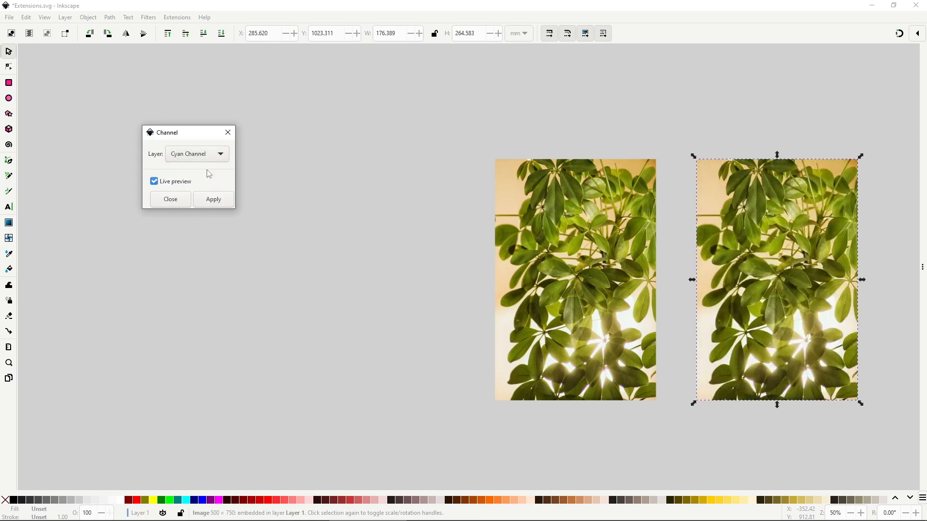
Preview the Magenta and Opacity channels on the plant photo, and switch the layer back to Blue Channel
{"action": "left_click", "coordinate": [209, 155]}
{"action": "left_click", "coordinate": [209, 167]}
{"action": "left_click", "coordinate": [211, 161]}
{"action": "left_click", "coordinate": [208, 196]}
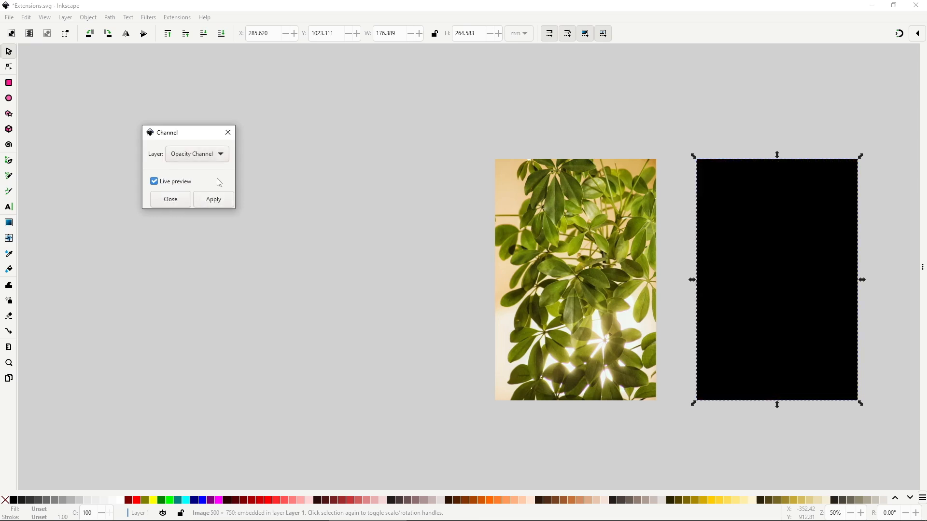
{"action": "left_click", "coordinate": [210, 155]}
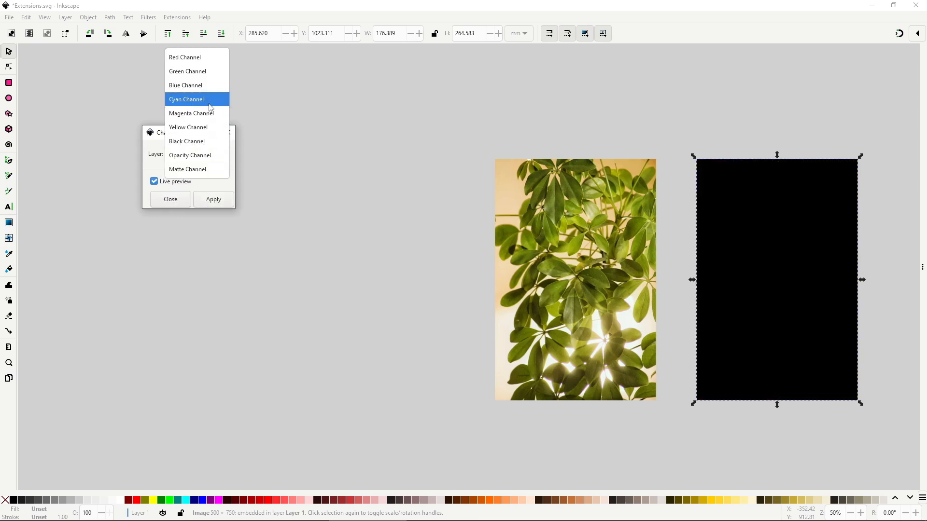
{"action": "left_click", "coordinate": [209, 84]}
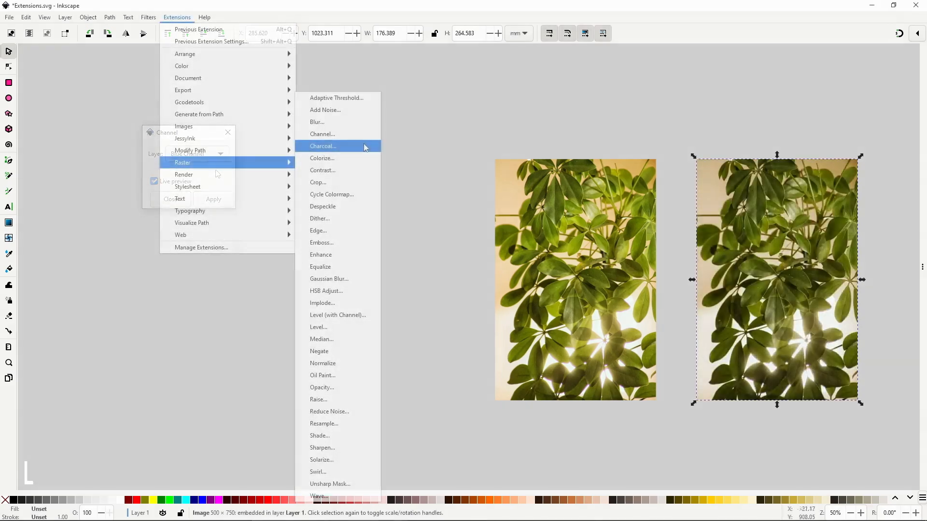
Open the Charcoal raster extension with live preview on, and set its radius to 4 and sigma to 1
{"action": "left_click", "coordinate": [364, 144]}
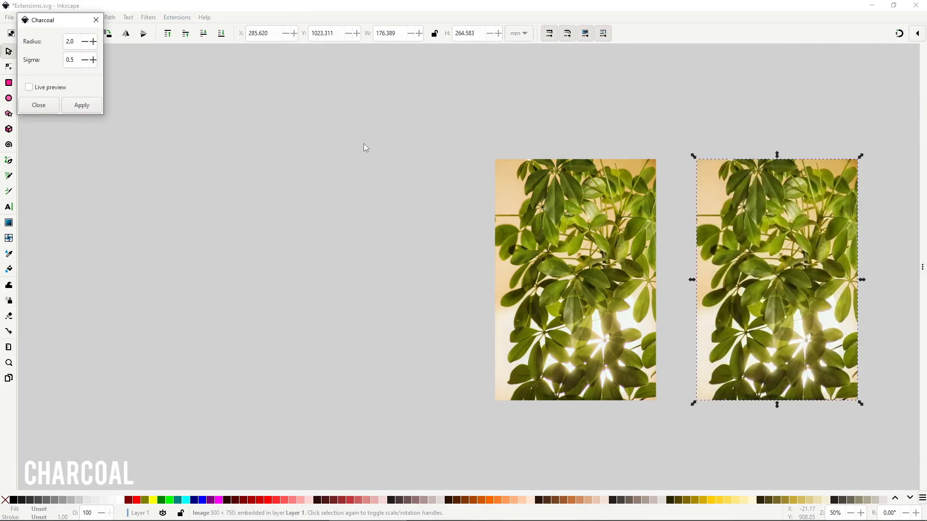
{"action": "left_click", "coordinate": [53, 88]}
{"action": "left_click_drag", "start_coordinate": [76, 42], "coordinate": [66, 59]}
{"action": "type", "text": "5"}
{"action": "key", "text": "Return"}
{"action": "type", "text": "4"}
{"action": "key", "text": "Return"}
{"action": "type", "text": "1"}
{"action": "key", "text": "Return"}
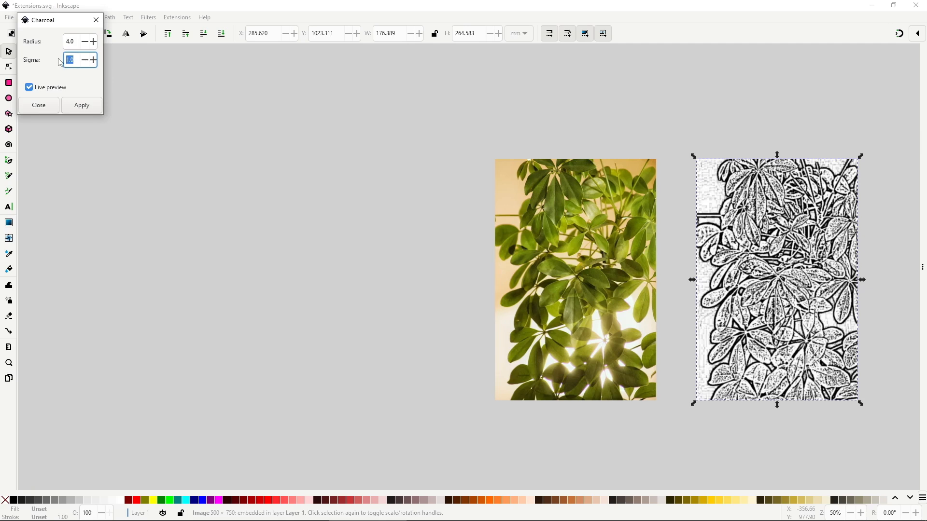
Preview the charcoal effect with sigma values 0.1, 5, 10, 4 and 3, and return the sigma to 1
{"action": "type", "text": "0.1"}
{"action": "key", "text": "Return"}
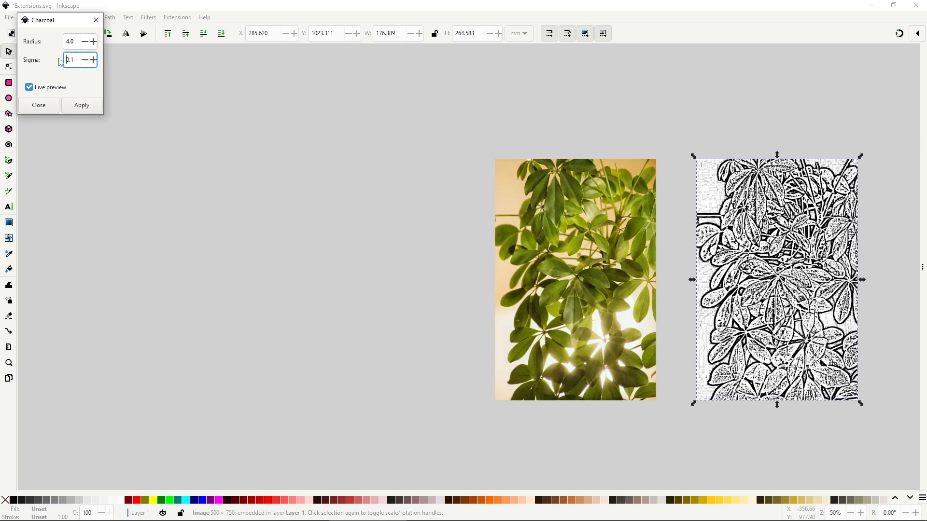
{"action": "left_click_drag", "start_coordinate": [73, 60], "coordinate": [58, 65]}
{"action": "type", "text": "5"}
{"action": "key", "text": "Return"}
{"action": "type", "text": "10"}
{"action": "key", "text": "Return"}
{"action": "type", "text": "4"}
{"action": "key", "text": "Return"}
{"action": "type", "text": "3"}
{"action": "type", "text": "1"}
{"action": "key", "text": "Return"}
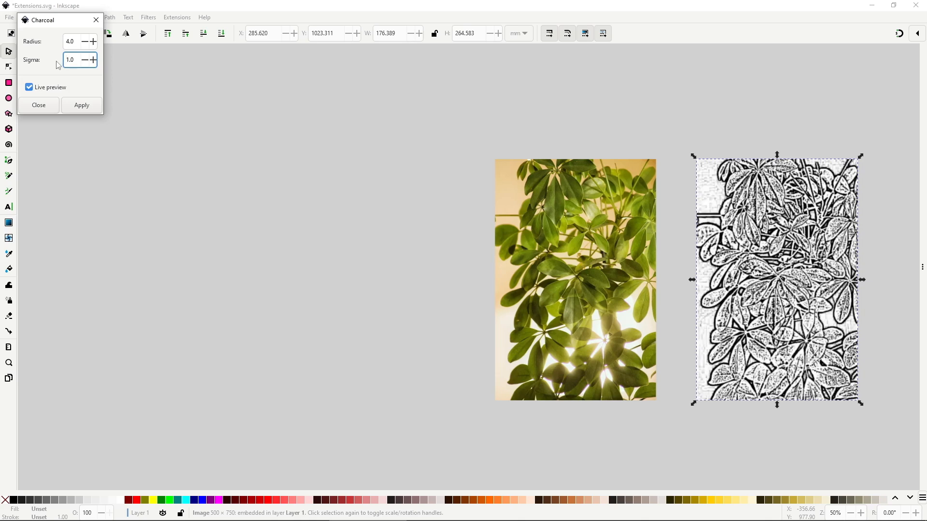
Open the Colorize raster extension for the plant photo with live preview on and set the hue to 300
{"action": "left_click", "coordinate": [177, 18]}
{"action": "mouse_move", "coordinate": [217, 162]}
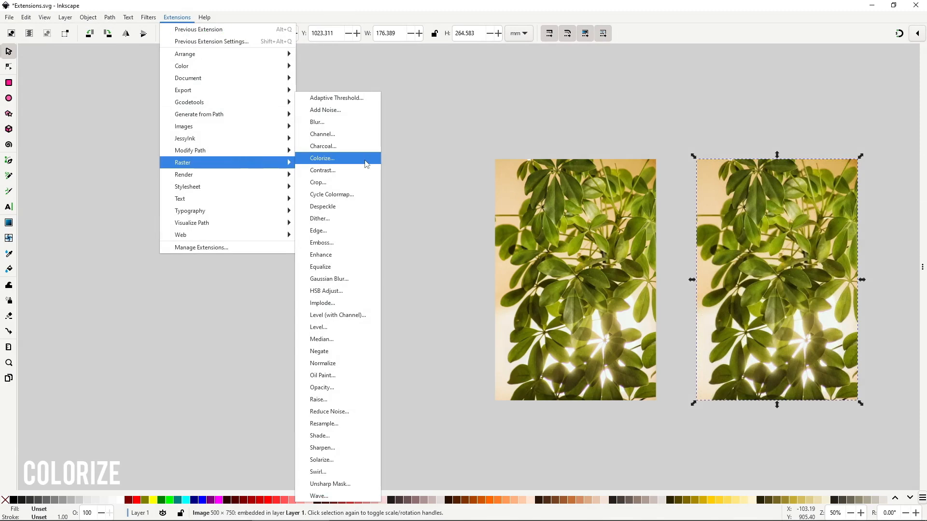
{"action": "left_click", "coordinate": [365, 161]}
{"action": "left_click", "coordinate": [42, 192]}
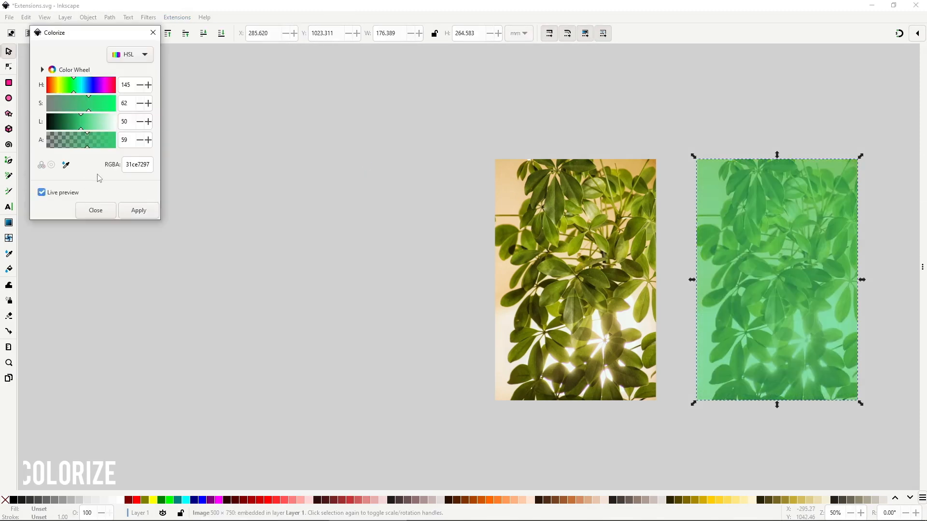
{"action": "left_click_drag", "start_coordinate": [77, 88], "coordinate": [92, 88]}
{"action": "left_click", "coordinate": [104, 88]}
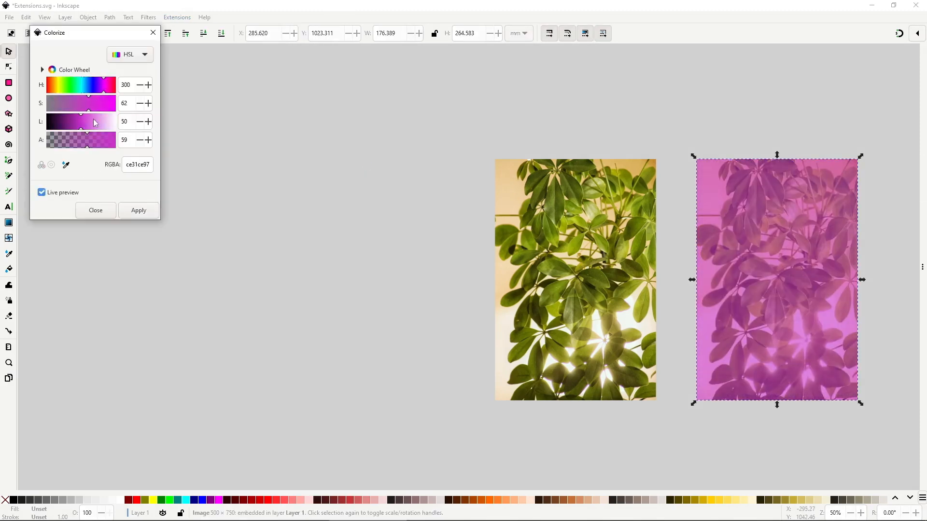
Set the Colorize colour's lightness to 35, saturation to 36 and alpha to 31, and shift its hue towards yellow
{"action": "left_click", "coordinate": [71, 122]}
{"action": "left_click", "coordinate": [71, 99]}
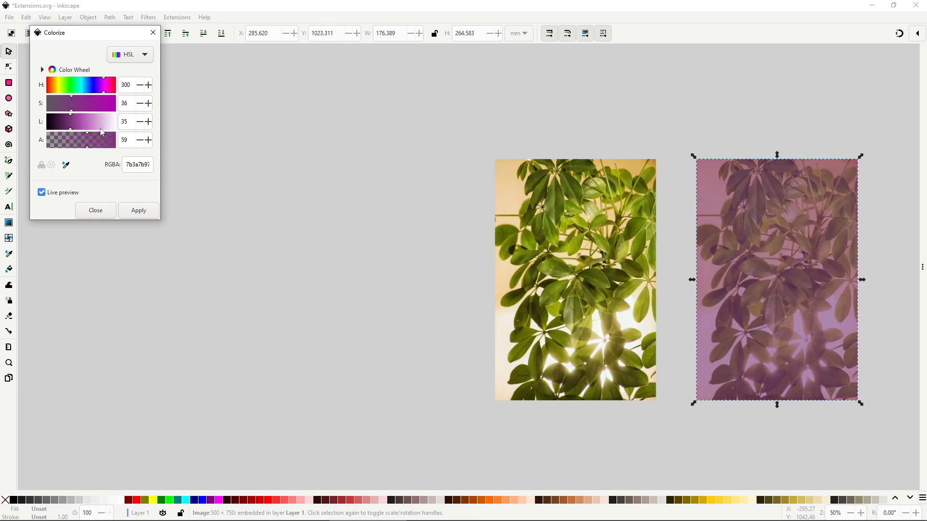
{"action": "left_click", "coordinate": [71, 147]}
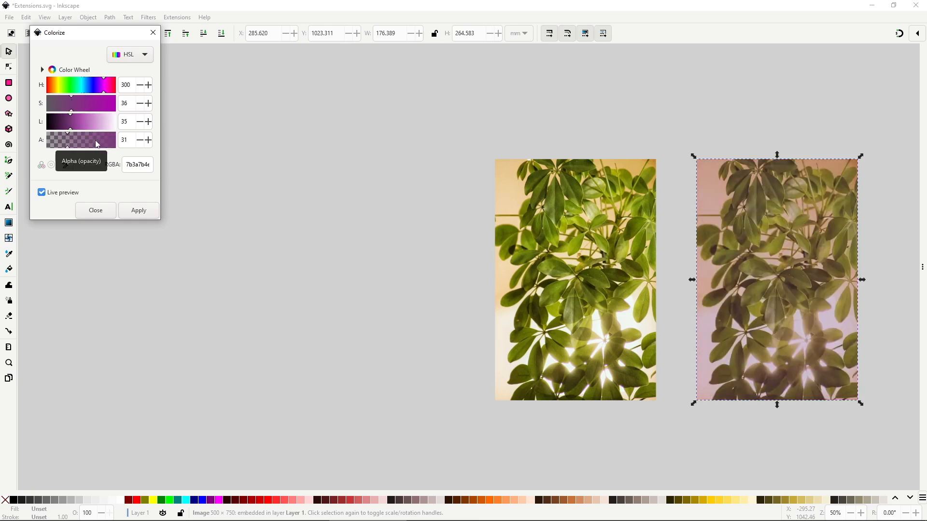
{"action": "left_click", "coordinate": [58, 88]}
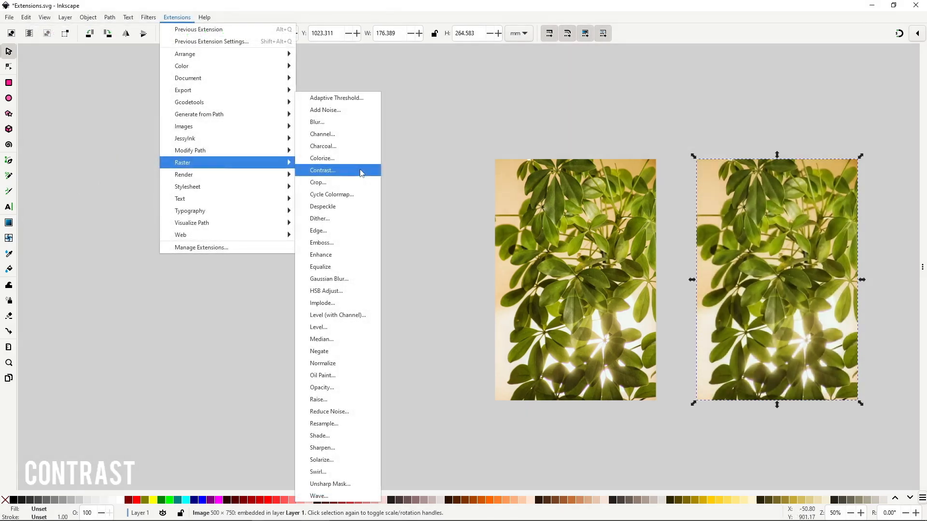
Open the Contrast raster extension with live preview on, try adjust values 5 and 1, and set it to 2
{"action": "left_click", "coordinate": [360, 171]}
{"action": "left_click", "coordinate": [85, 96]}
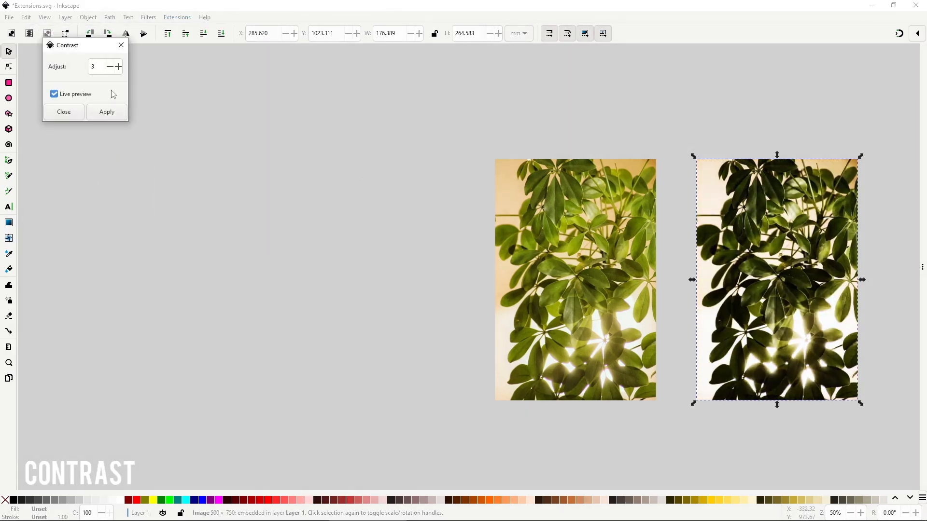
{"action": "left_click_drag", "start_coordinate": [99, 63], "coordinate": [79, 76]}
{"action": "type", "text": "5"}
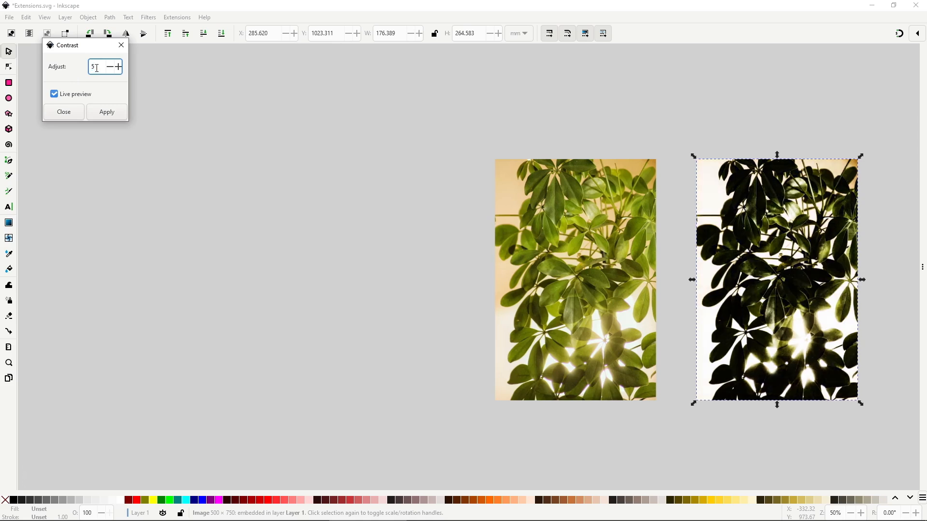
{"action": "key", "text": "BackSpace"}
{"action": "type", "text": "1"}
{"action": "key", "text": "BackSpace"}
{"action": "type", "text": "2"}
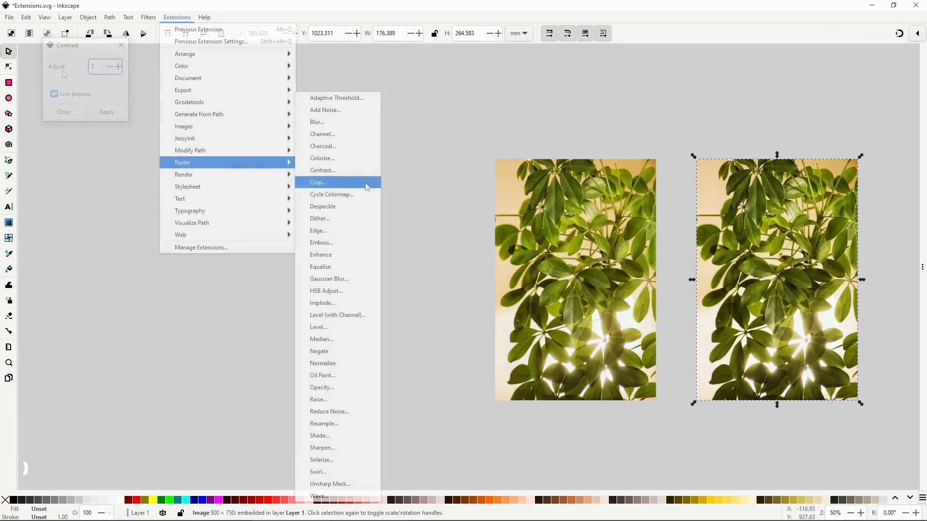
Open the Crop raster extension with live preview on and set the top, bottom and left crops to 50 px
{"action": "left_click", "coordinate": [365, 186]}
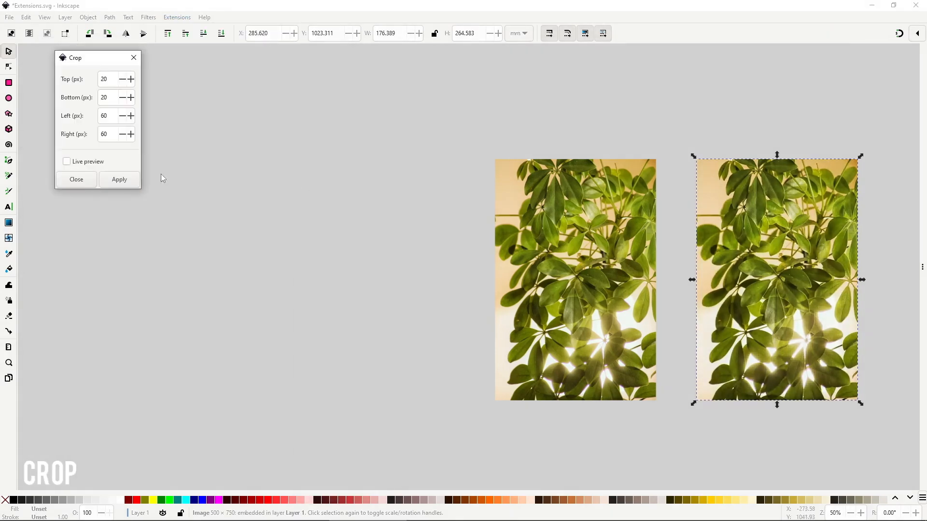
{"action": "left_click", "coordinate": [66, 161]}
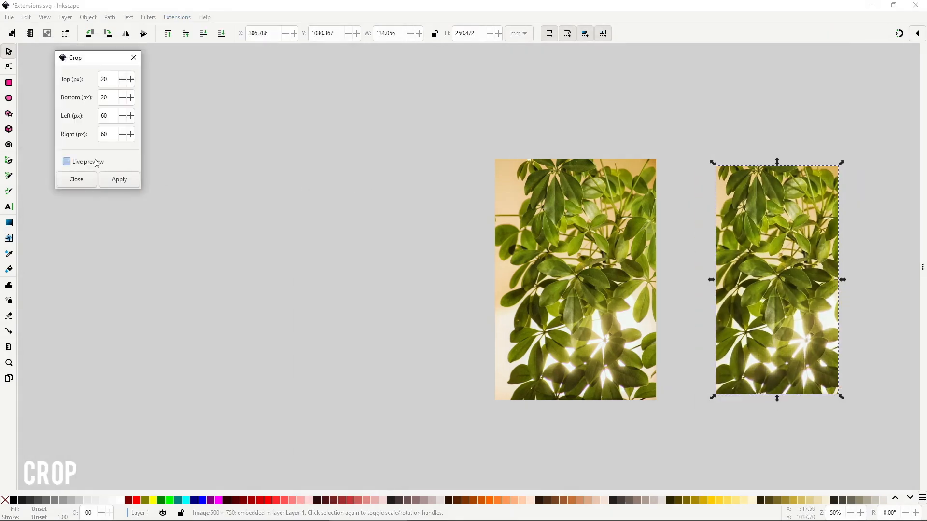
{"action": "left_click", "coordinate": [122, 86]}
{"action": "type", "text": "50"}
{"action": "key", "text": "Tab"}
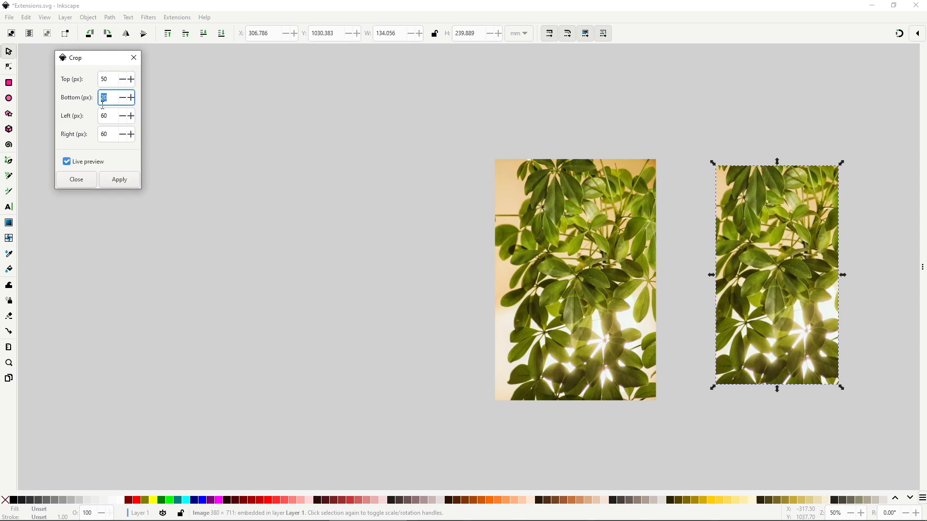
{"action": "type", "text": "50"}
{"action": "key", "text": "Tab"}
{"action": "type", "text": "50"}
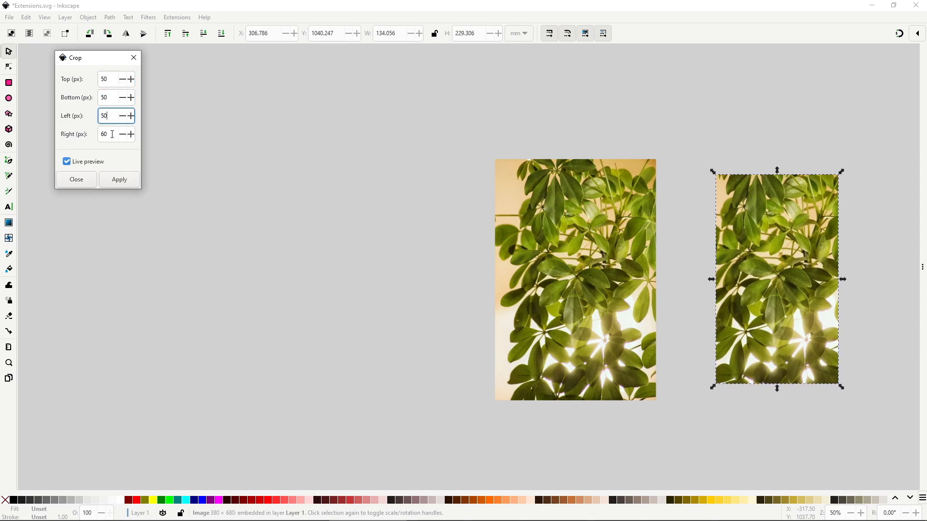
Set the right and left crops of the plant photo to 100 px each
{"action": "key", "text": "Tab"}
{"action": "type", "text": "100"}
{"action": "left_click", "coordinate": [112, 116]}
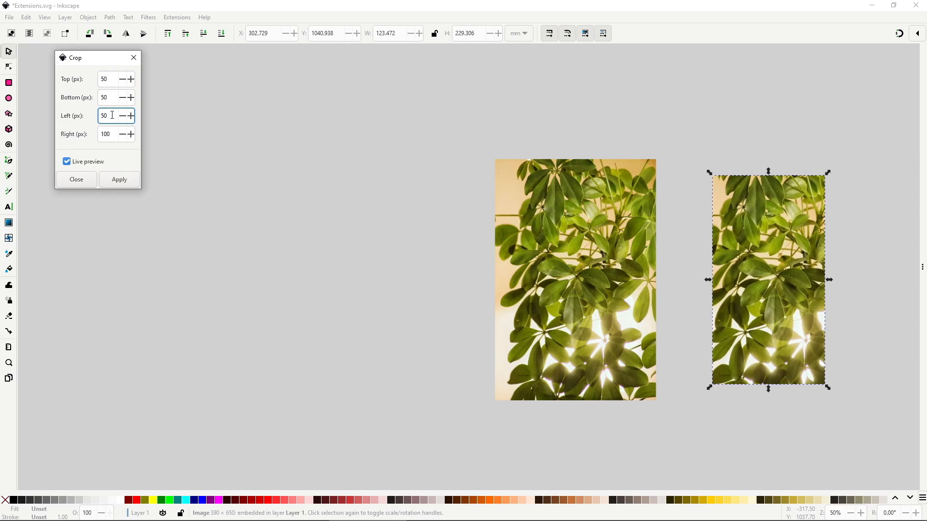
{"action": "double_click", "coordinate": [112, 116]}
{"action": "type", "text": "100"}
{"action": "left_click", "coordinate": [114, 135]}
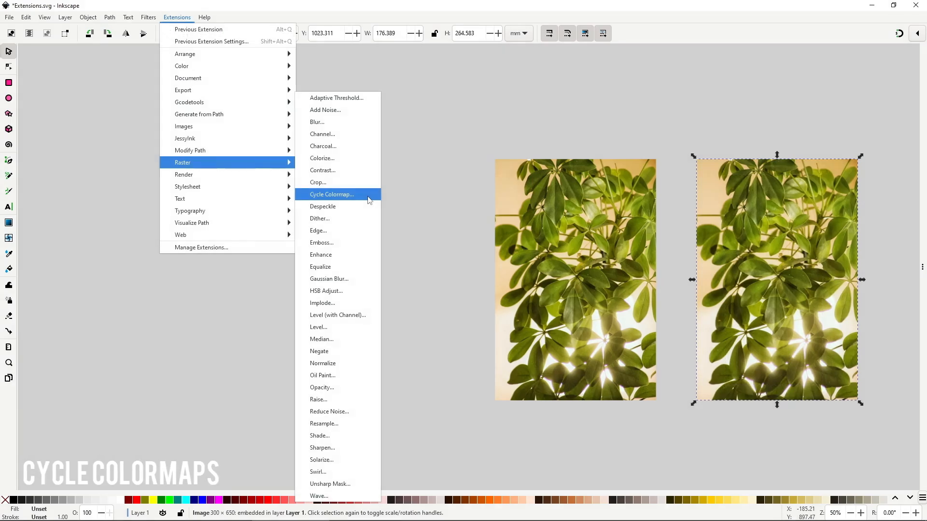
Open the Cycle Colormap raster extension on the plant photo with live preview on and set the amount to 300
{"action": "left_click", "coordinate": [369, 198]}
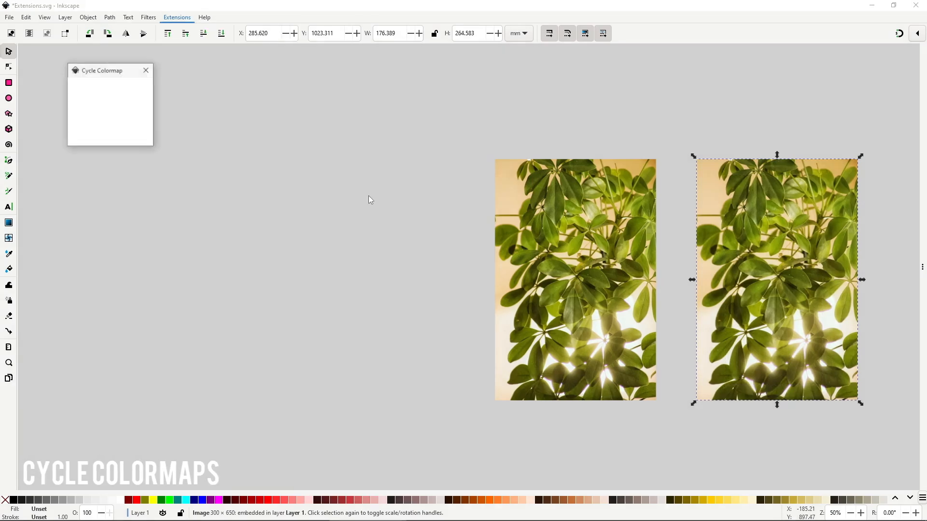
{"action": "left_click", "coordinate": [110, 121]}
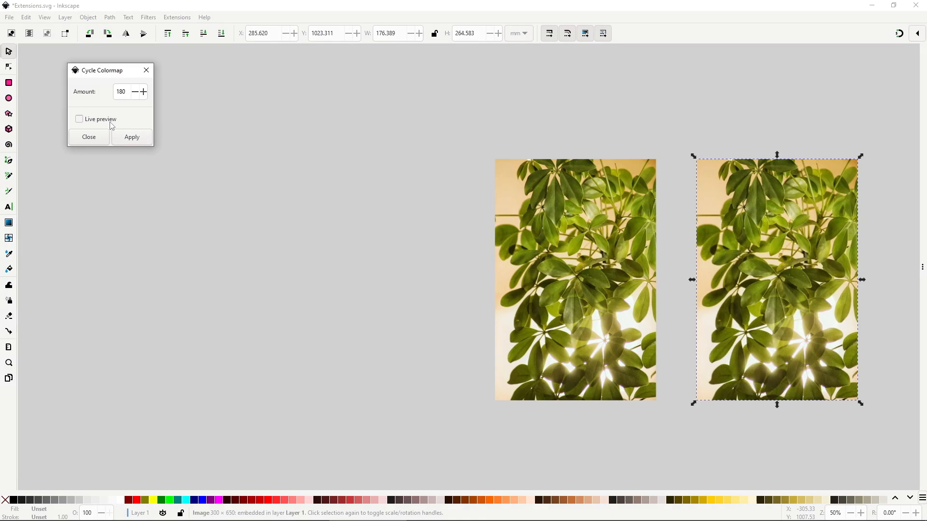
{"action": "double_click", "coordinate": [121, 92]}
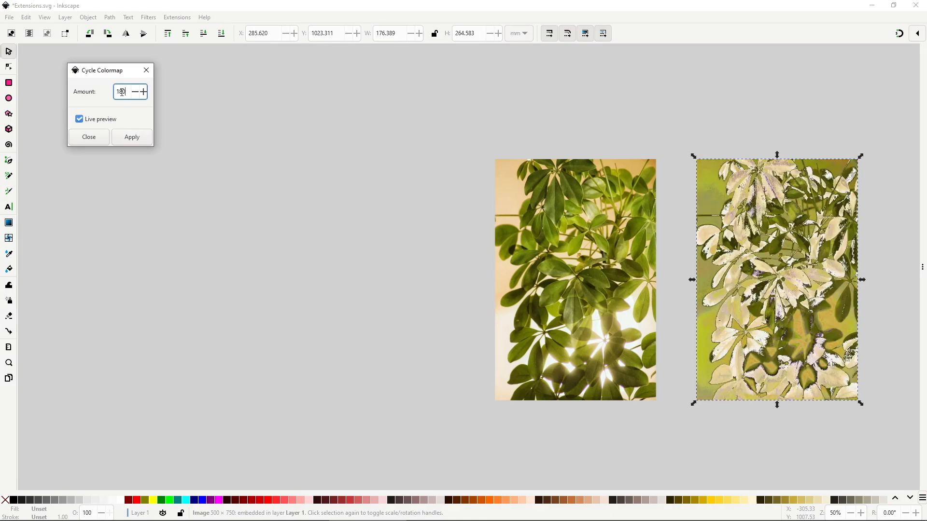
{"action": "type", "text": "300"}
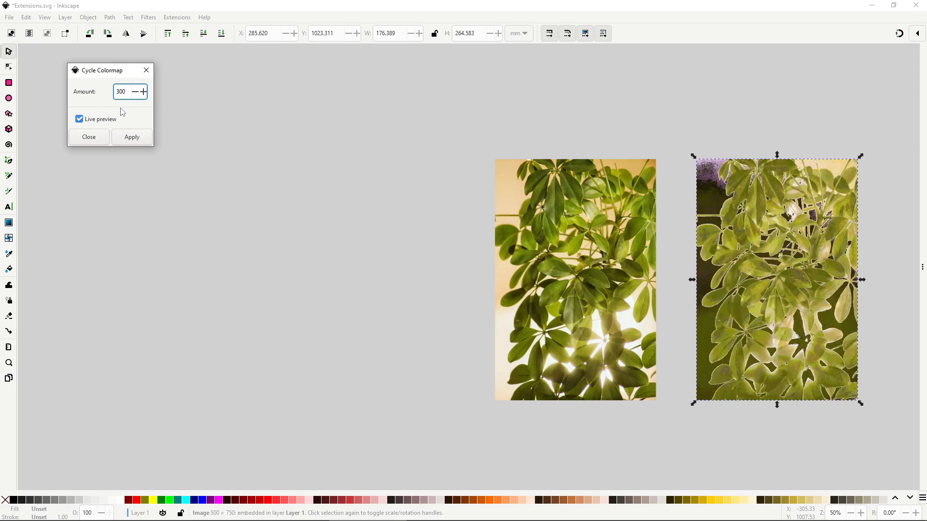
Try Cycle Colormap amounts of 10 and 50 on the plant photo, and set the amount to 100
{"action": "double_click", "coordinate": [122, 92]}
{"action": "type", "text": "10"}
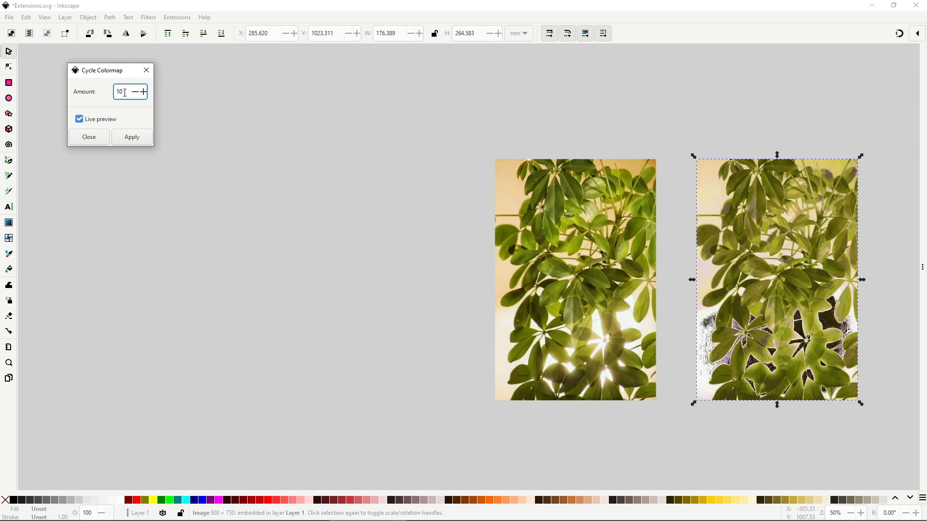
{"action": "left_click_drag", "start_coordinate": [124, 93], "coordinate": [116, 94]}
{"action": "type", "text": "50"}
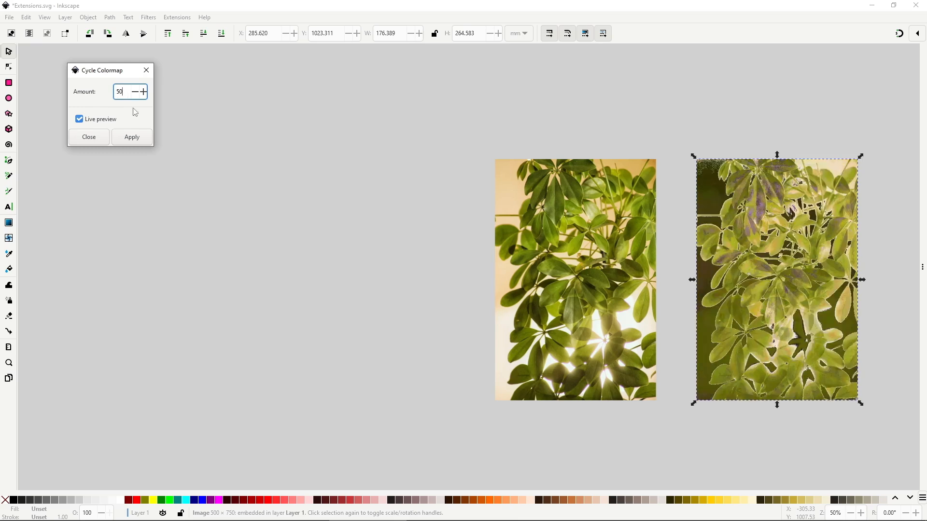
{"action": "key", "text": "ctrl+a"}
{"action": "type", "text": "100"}
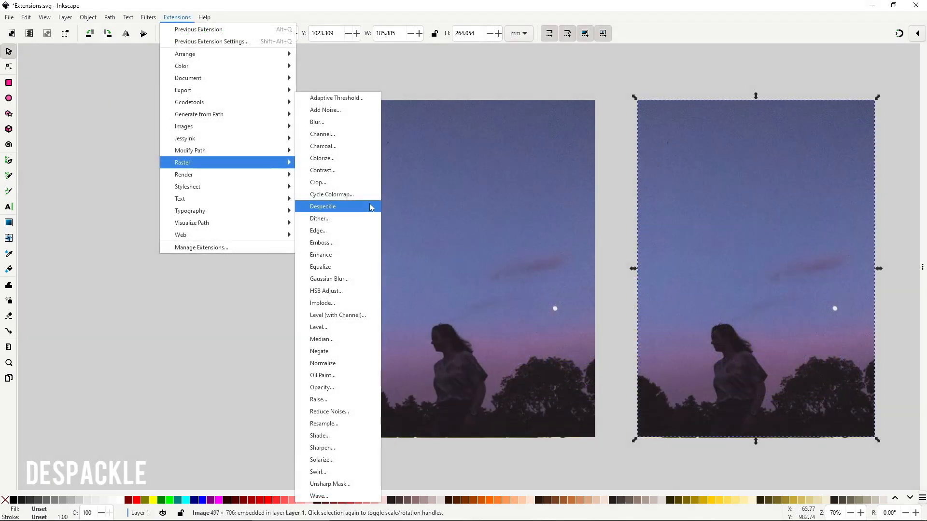
Apply Despeckle to the dusk photo, and preview Dither live on the road photo with an amount of 10
{"action": "left_click", "coordinate": [371, 207]}
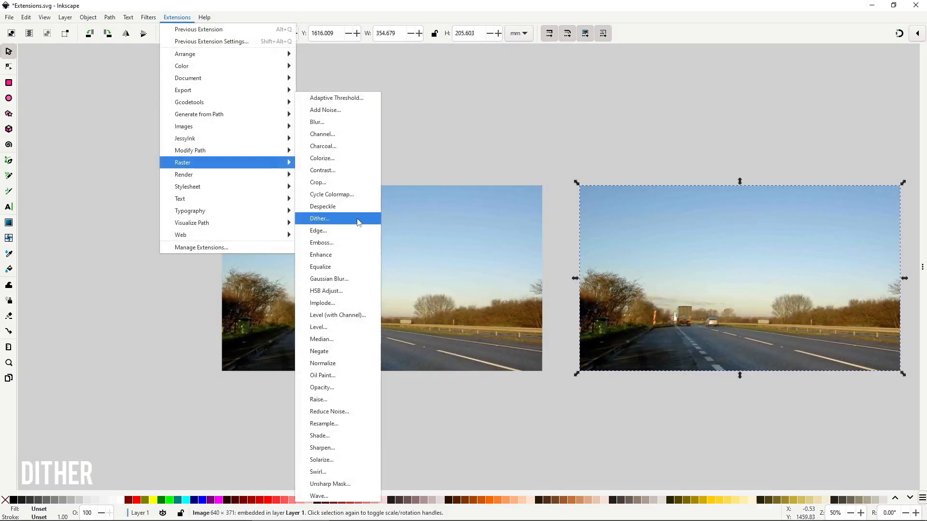
{"action": "left_click", "coordinate": [358, 219]}
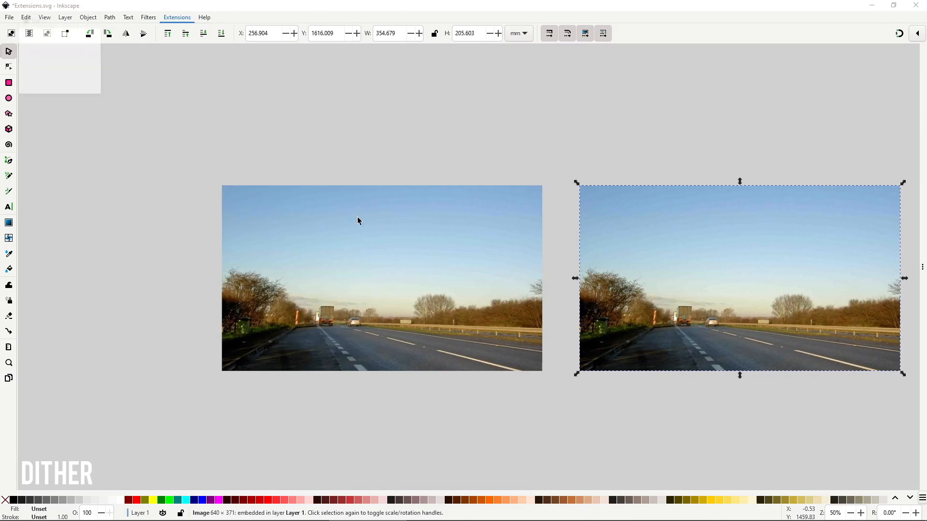
{"action": "left_click_drag", "start_coordinate": [74, 25], "coordinate": [138, 132]}
{"action": "left_click", "coordinate": [134, 178]}
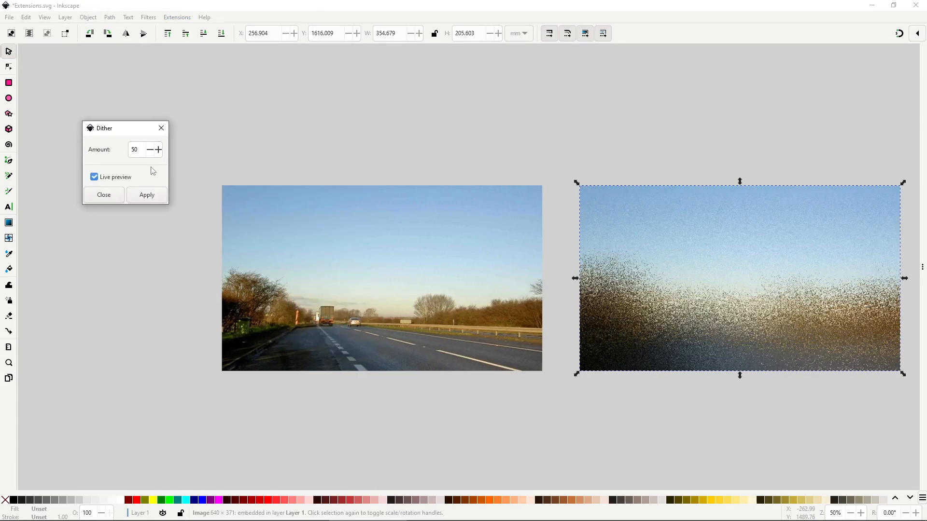
{"action": "double_click", "coordinate": [134, 150]}
{"action": "type", "text": "10"}
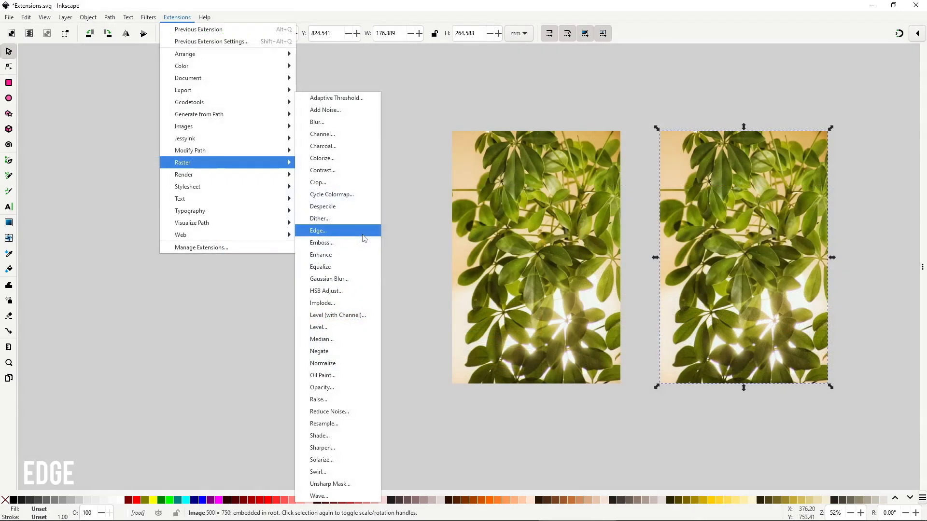
Open the Edge raster extension on the plant photo with live preview on, try radius 1 and 2, and set it to 3
{"action": "left_click", "coordinate": [363, 236]}
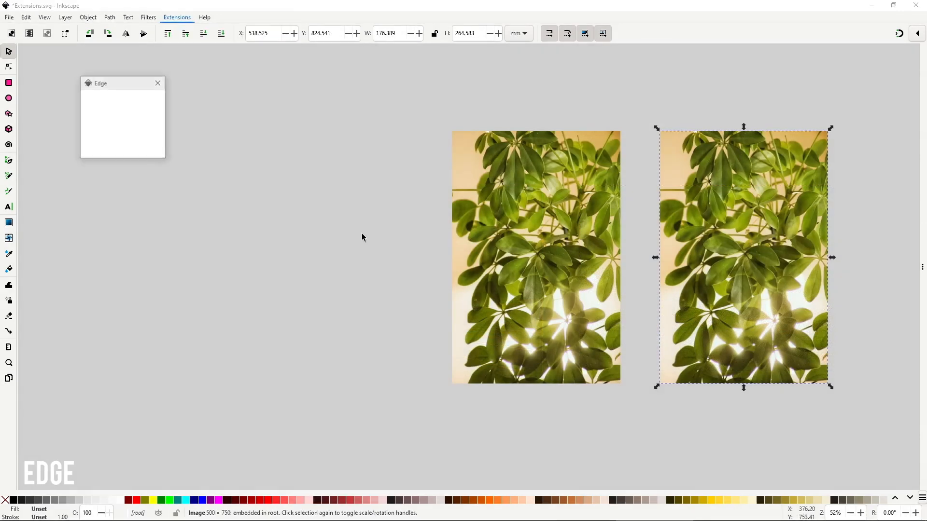
{"action": "left_click", "coordinate": [121, 137]}
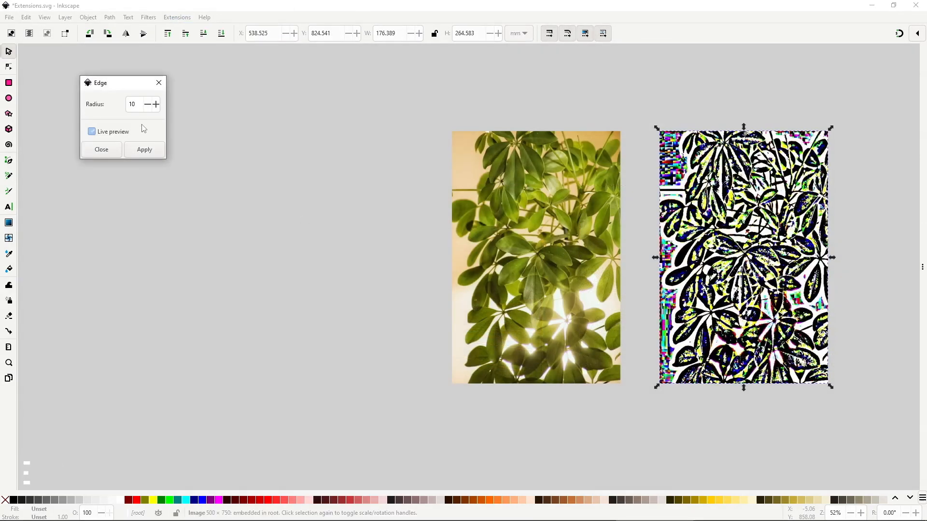
{"action": "double_click", "coordinate": [132, 104]}
{"action": "type", "text": "1"}
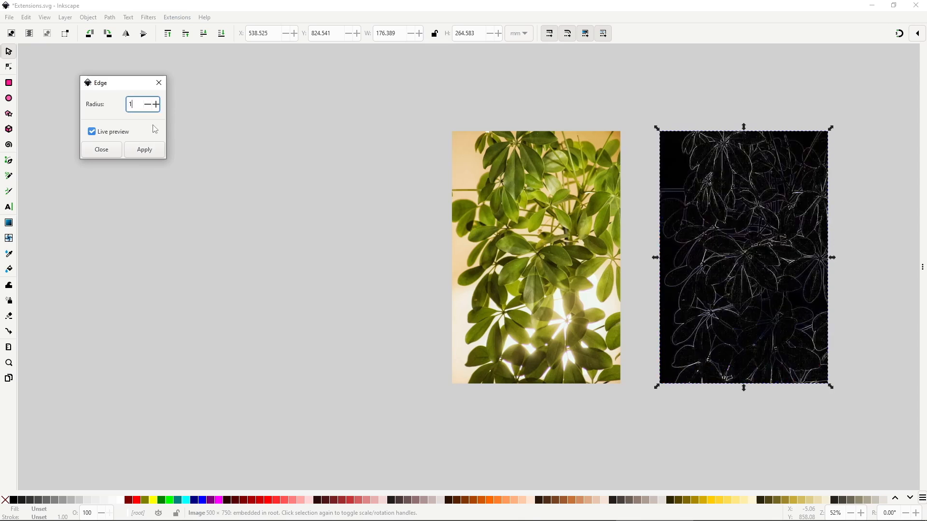
{"action": "key", "text": "BackSpace"}
{"action": "type", "text": "2"}
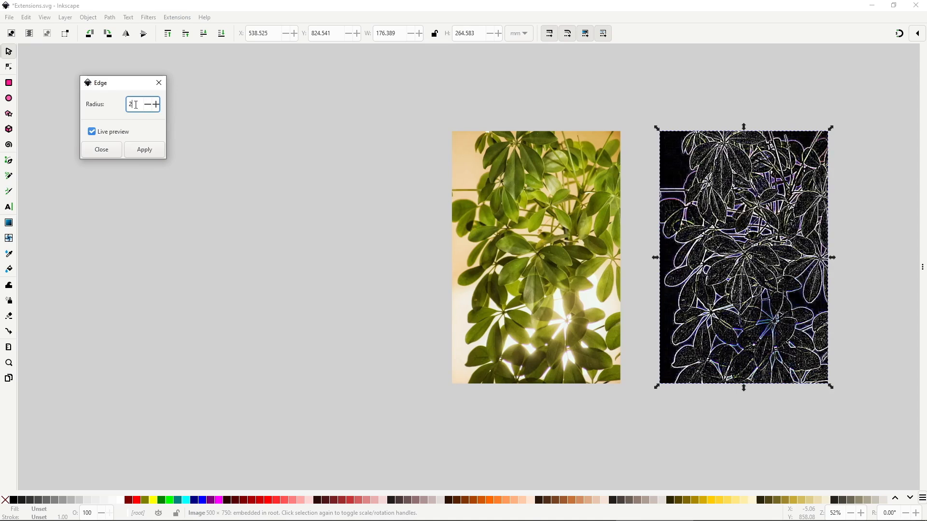
{"action": "key", "text": "BackSpace"}
{"action": "type", "text": "3"}
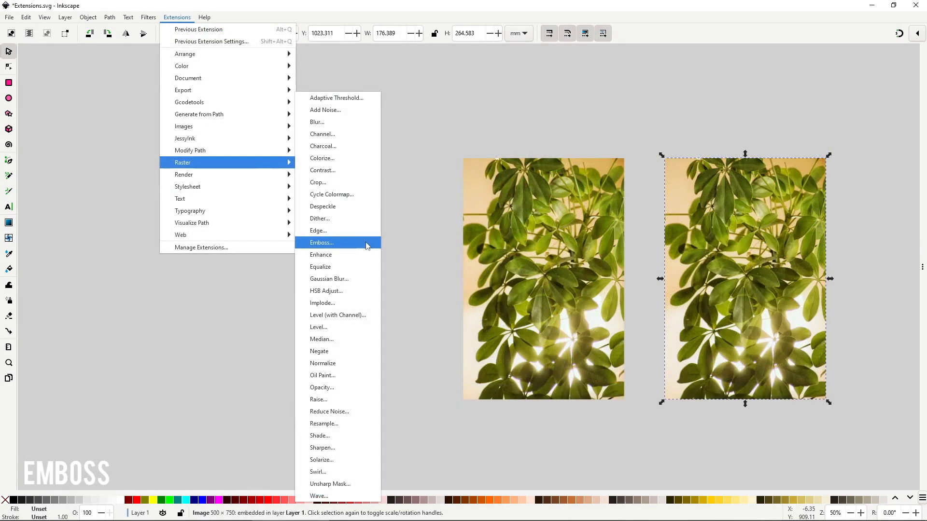
Open the Emboss raster extension on the plant photo with live preview on, try sigma 2.0 and 0.5, and set it to 1.5
{"action": "left_click", "coordinate": [366, 244]}
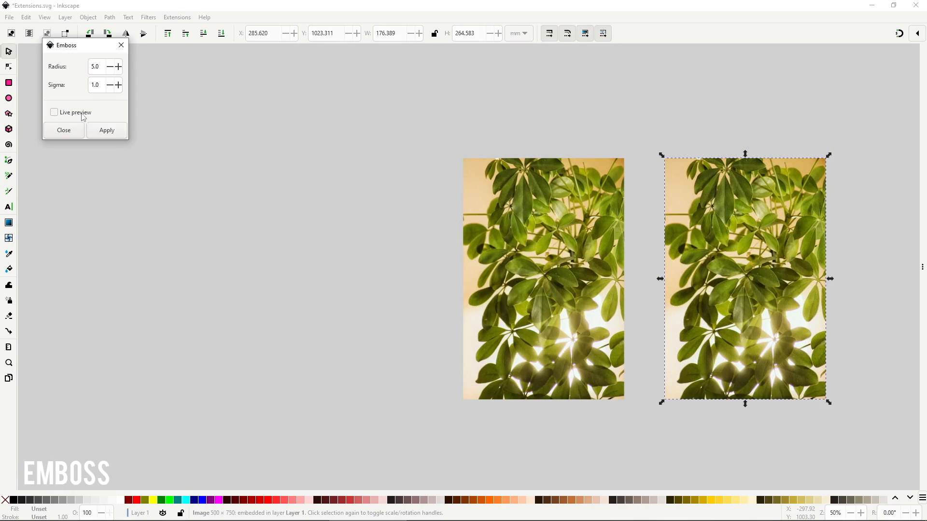
{"action": "left_click", "coordinate": [84, 115]}
{"action": "left_click_drag", "start_coordinate": [92, 42], "coordinate": [284, 183]}
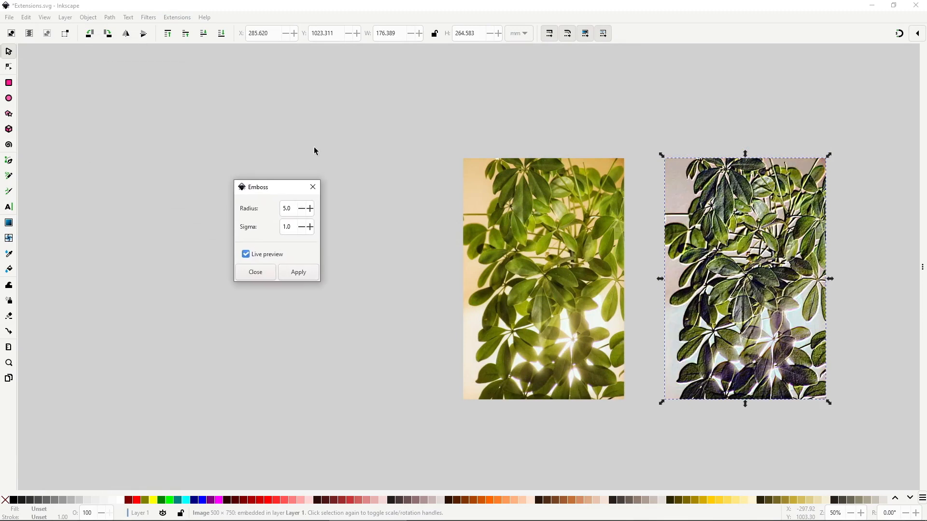
{"action": "left_click_drag", "start_coordinate": [292, 226], "coordinate": [276, 230]}
{"action": "type", "text": "2.0"}
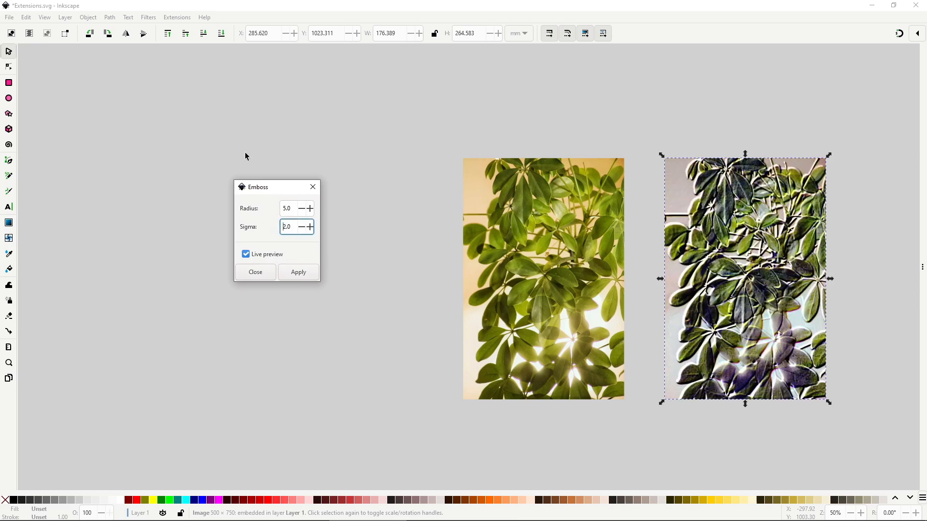
{"action": "left_click_drag", "start_coordinate": [291, 227], "coordinate": [278, 229]}
{"action": "type", "text": ".5"}
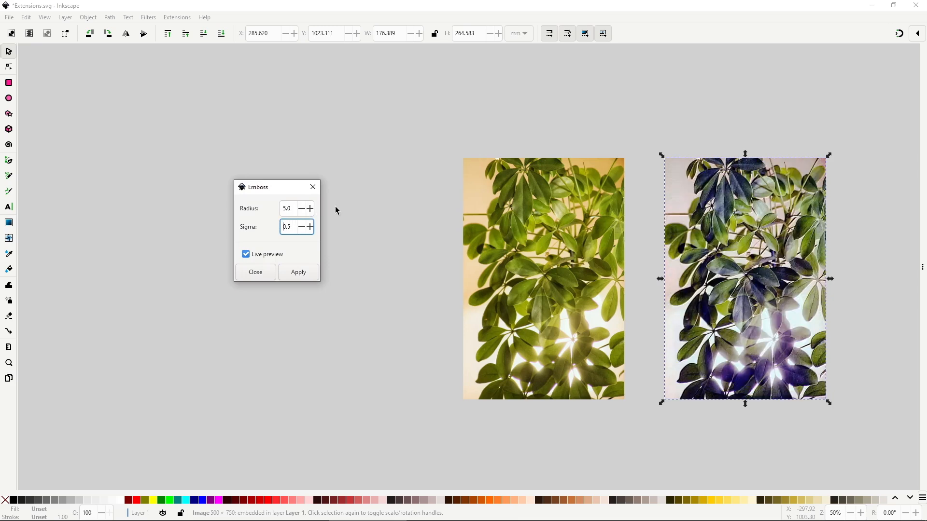
{"action": "key", "text": "ctrl+a"}
{"action": "type", "text": "1.5"}
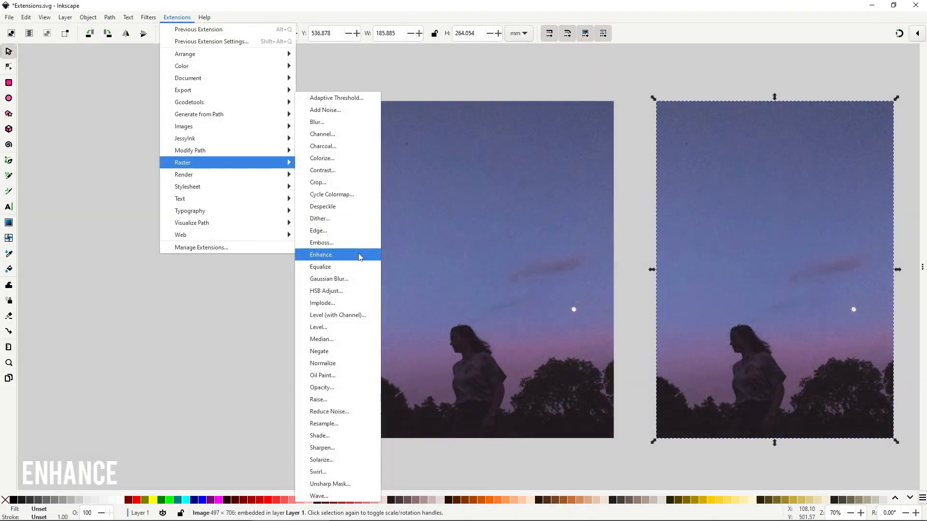
Apply the Enhance raster extension to the dusk photo and Equalize to the plant photo
{"action": "left_click", "coordinate": [360, 256]}
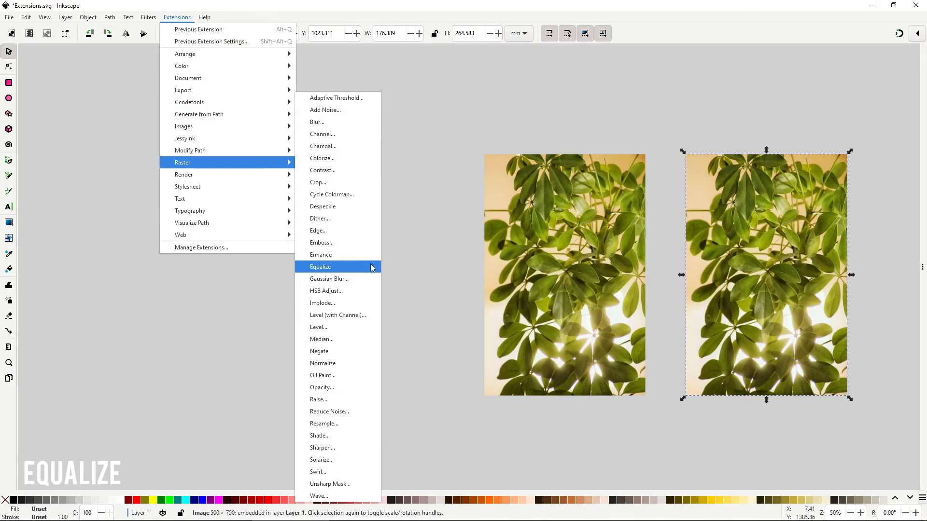
{"action": "left_click", "coordinate": [371, 267]}
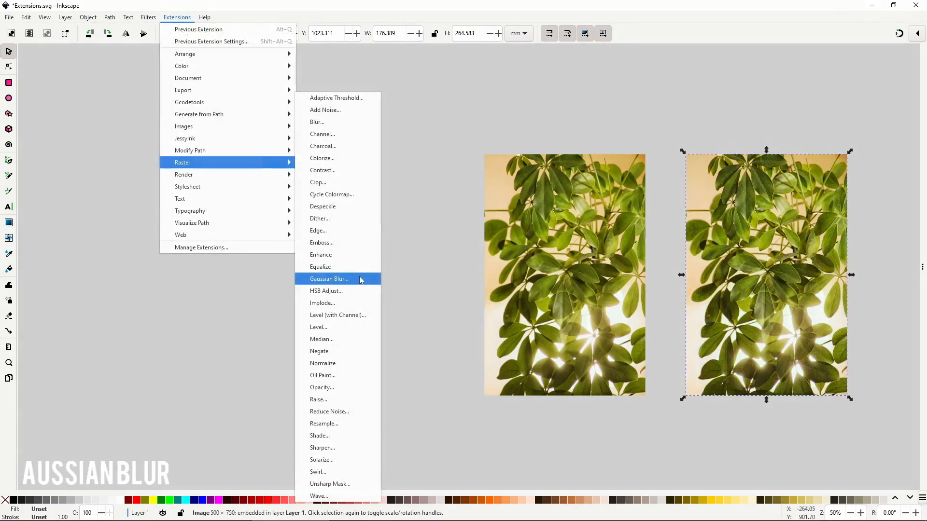
Open the Gaussian Blur raster extension on the plant photo with live preview on, and set factor 10 and sigma 5
{"action": "left_click", "coordinate": [359, 279]}
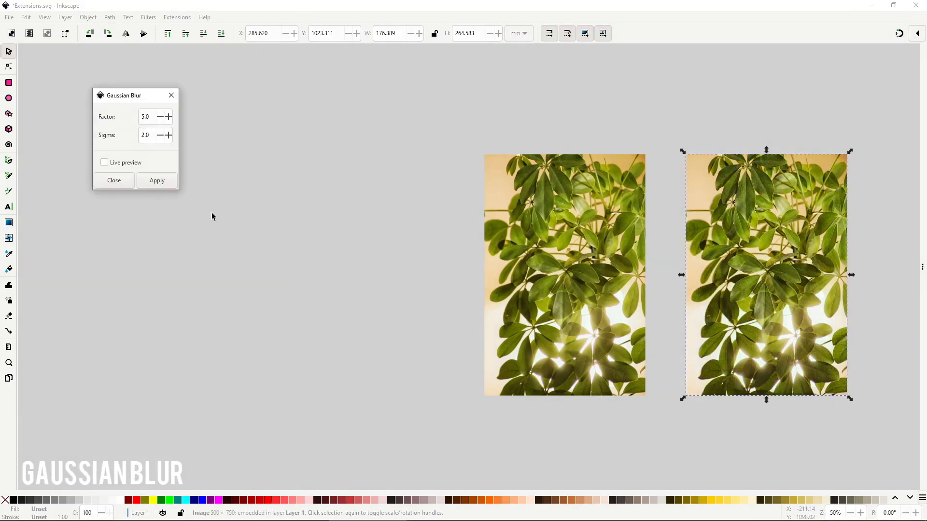
{"action": "left_click", "coordinate": [126, 163]}
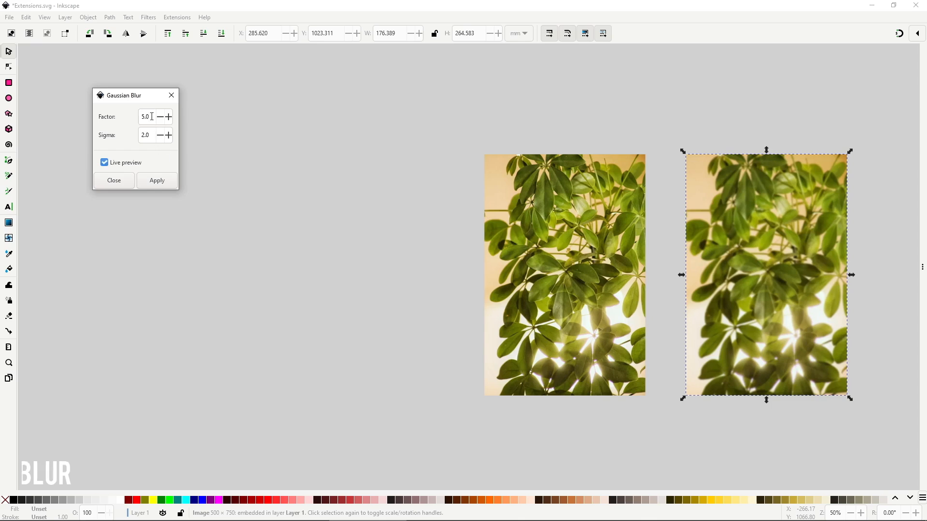
{"action": "left_click_drag", "start_coordinate": [151, 117], "coordinate": [139, 118]}
{"action": "type", "text": "10"}
{"action": "key", "text": "Return"}
{"action": "key", "text": "Tab"}
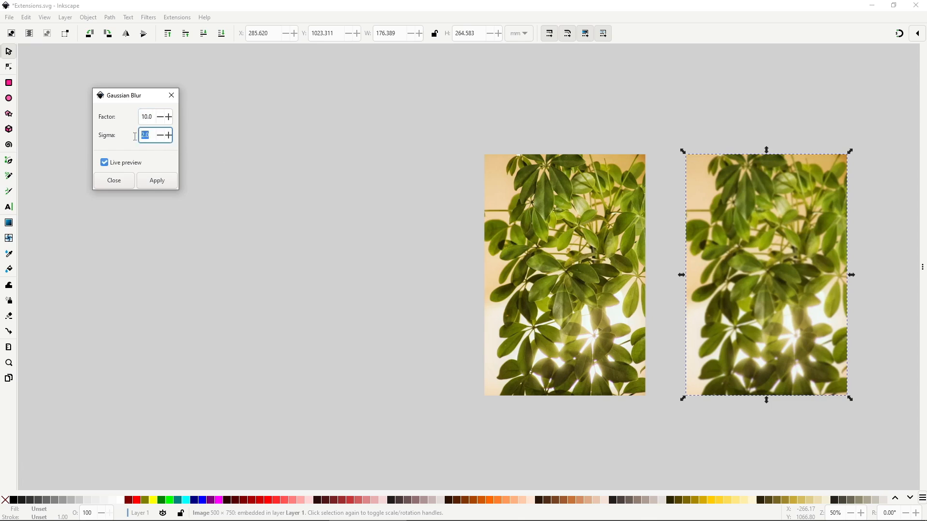
{"action": "type", "text": "5"}
{"action": "key", "text": "Return"}
Try sigma 4 and 2 in the Gaussian Blur preview, and set the sigma to 50
{"action": "left_click_drag", "start_coordinate": [150, 138], "coordinate": [131, 137]}
{"action": "type", "text": "4"}
{"action": "key", "text": "Return"}
{"action": "type", "text": "2"}
{"action": "key", "text": "Return"}
{"action": "type", "text": "10"}
{"action": "key", "text": "Return"}
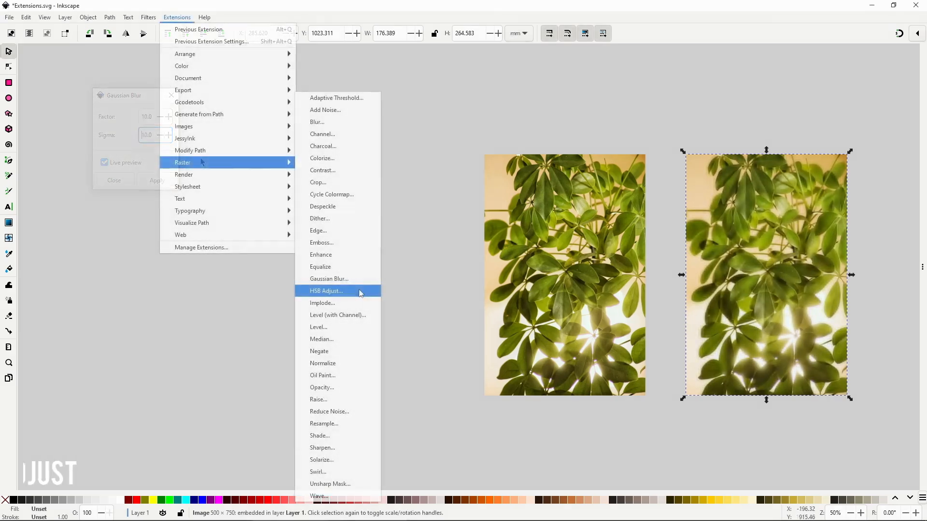
Open the HSB Adjust raster extension on the plant photo with live preview on and set the hue to 200
{"action": "left_click", "coordinate": [359, 293]}
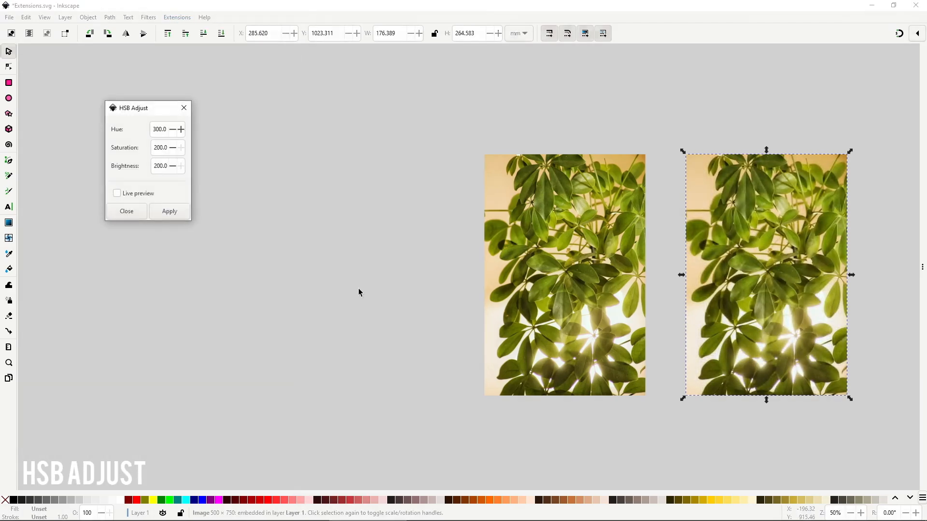
{"action": "left_click", "coordinate": [147, 194]}
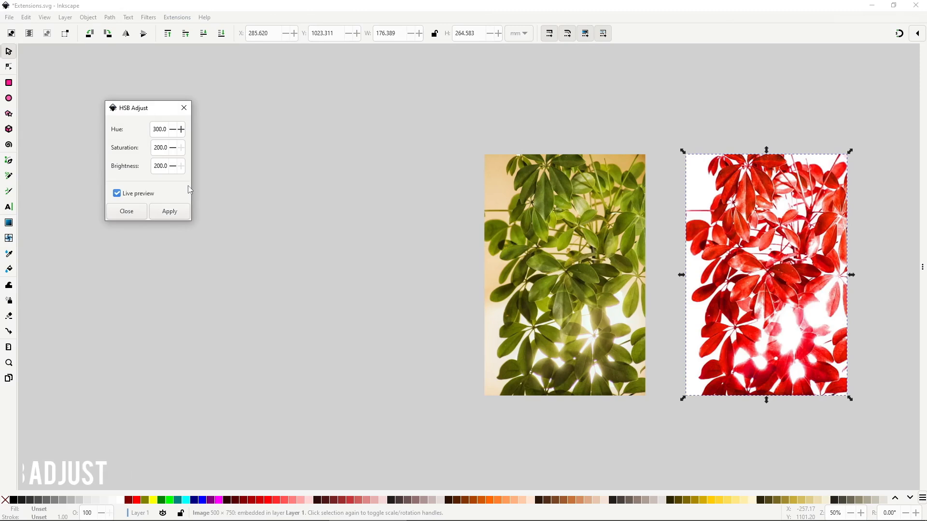
{"action": "double_click", "coordinate": [164, 129]}
{"action": "type", "text": "200"}
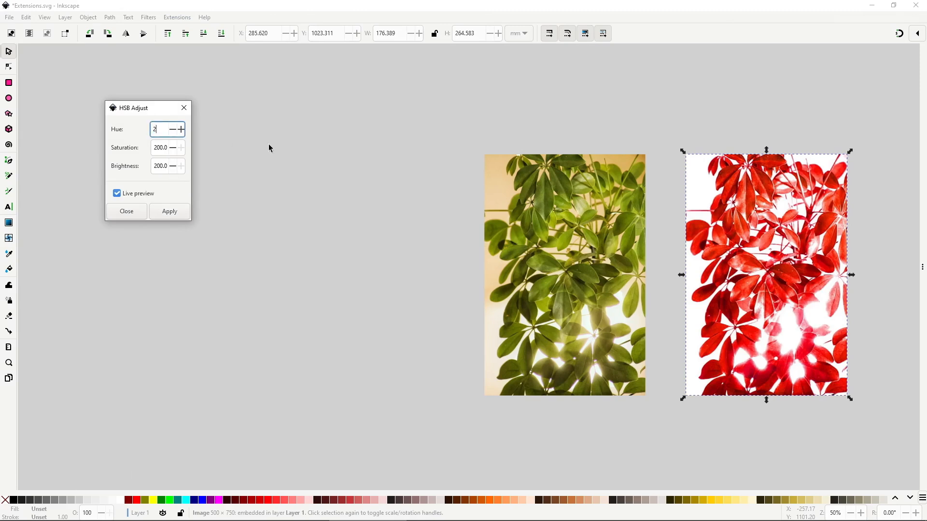
{"action": "key", "text": "Return"}
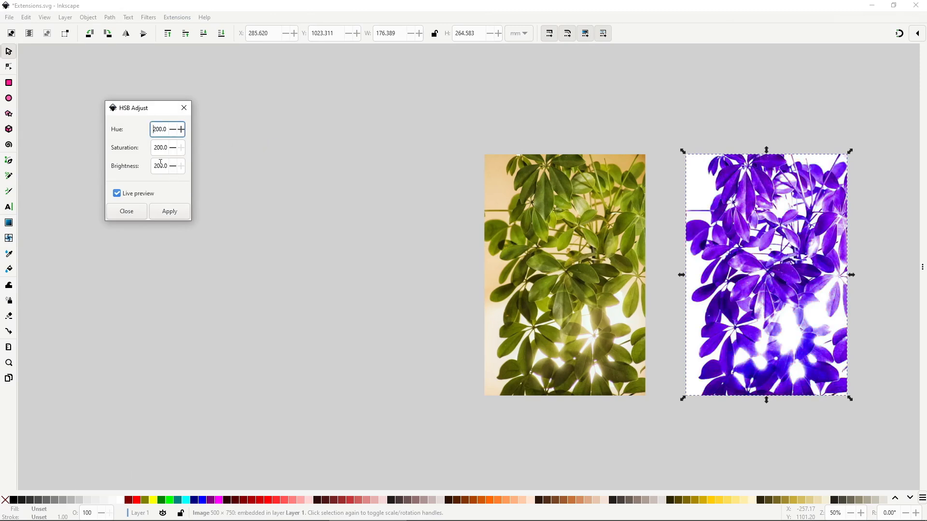
Set the HSB Adjust brightness to 100 and the hue to 100
{"action": "left_click", "coordinate": [162, 166]}
{"action": "double_click", "coordinate": [162, 167]}
{"action": "type", "text": "100"}
{"action": "key", "text": "Return"}
{"action": "left_click", "coordinate": [159, 129]}
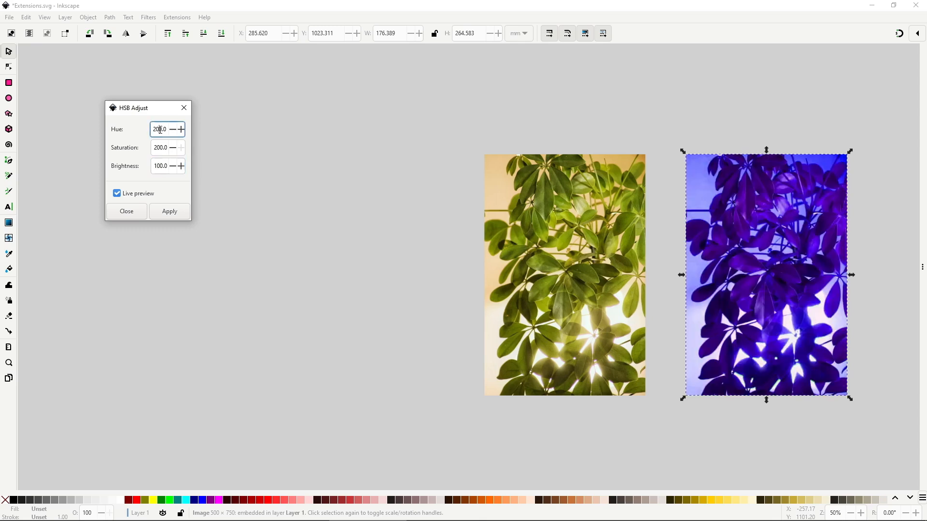
{"action": "double_click", "coordinate": [159, 129]}
{"action": "type", "text": "100"}
{"action": "key", "text": "Return"}
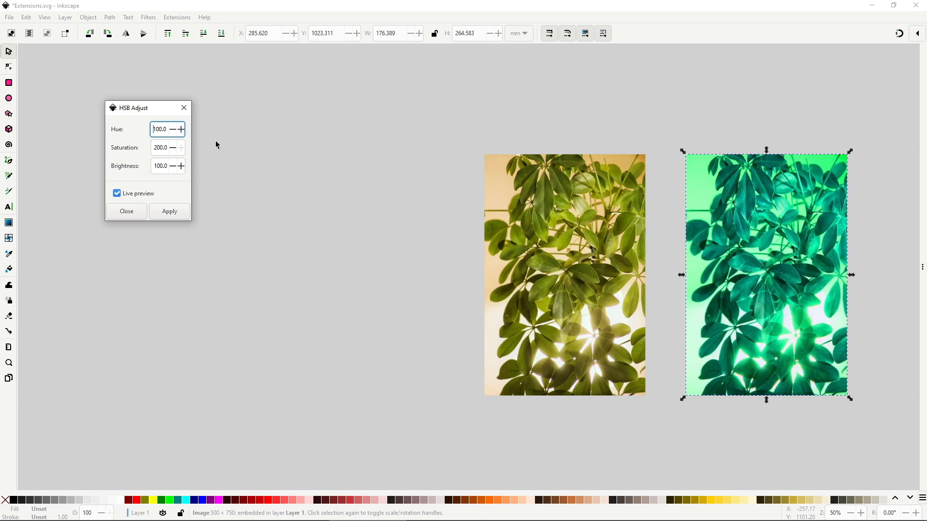
Try a saturation of 100 in HSB Adjust, and set it to 0
{"action": "double_click", "coordinate": [160, 148]}
{"action": "type", "text": "100"}
{"action": "key", "text": "Return"}
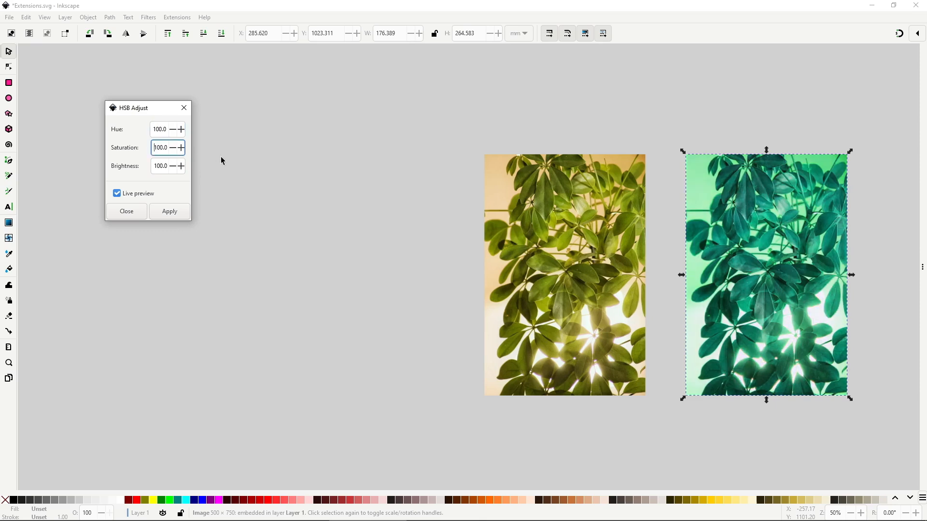
{"action": "double_click", "coordinate": [160, 148]}
{"action": "type", "text": "0"}
{"action": "key", "text": "Return"}
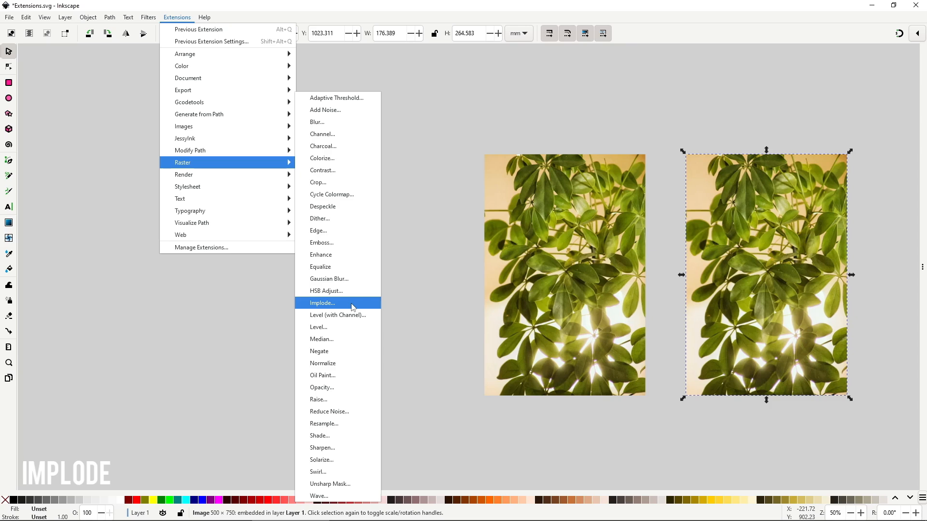
Open the Implode raster extension on the plant photo with live preview on and lower the factor through 3.1 to 1.8
{"action": "left_click", "coordinate": [352, 304]}
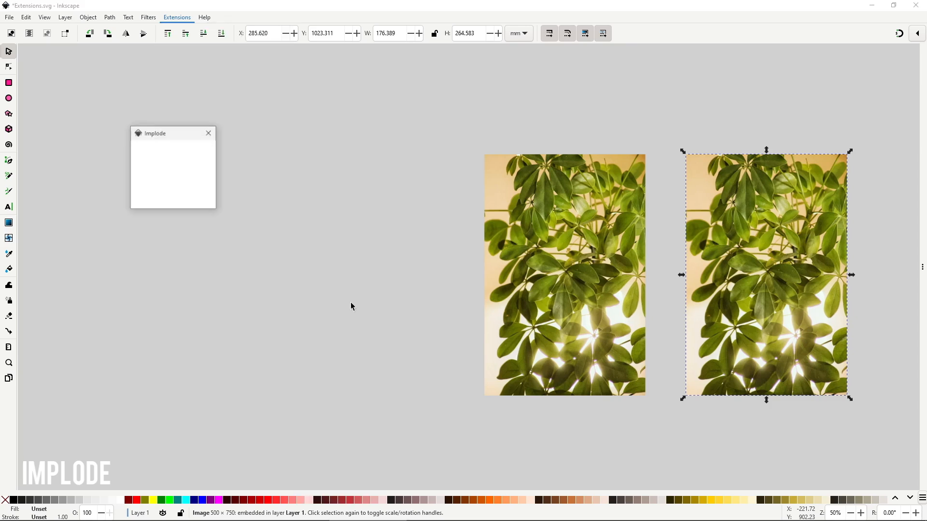
{"action": "left_click", "coordinate": [141, 182]}
{"action": "left_click", "coordinate": [198, 155]}
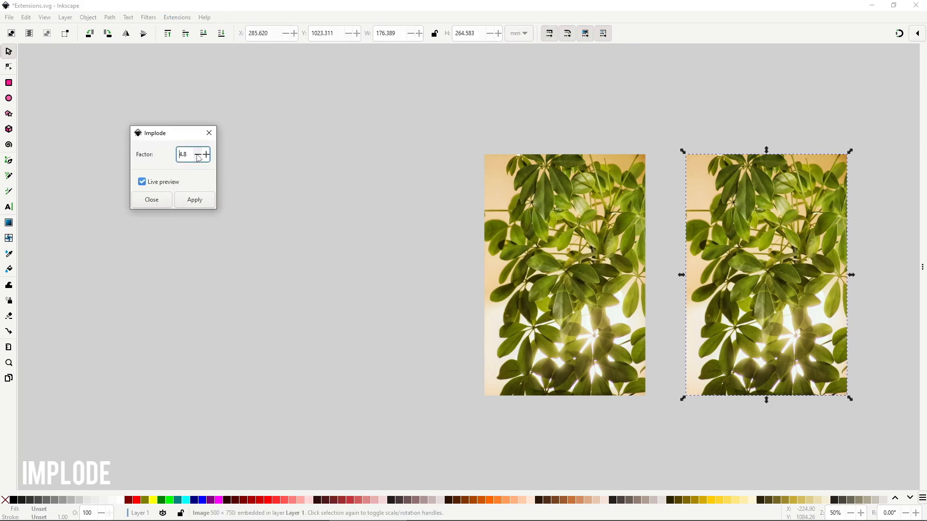
{"action": "left_click", "coordinate": [198, 157]}
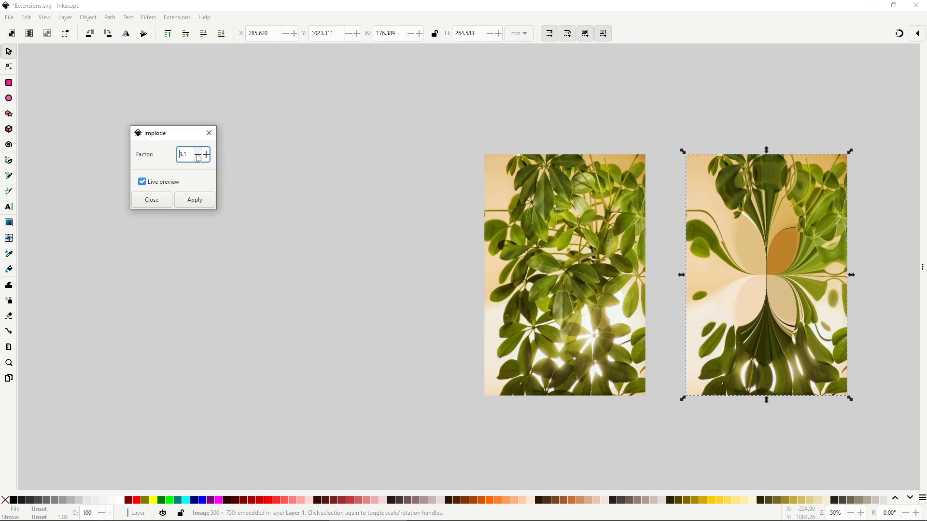
{"action": "left_click", "coordinate": [199, 157]}
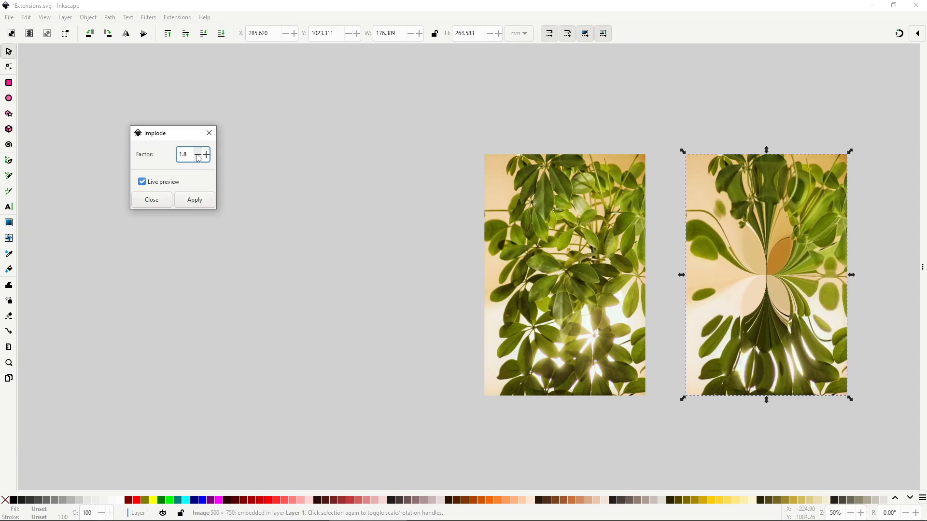
{"action": "left_click", "coordinate": [199, 157]}
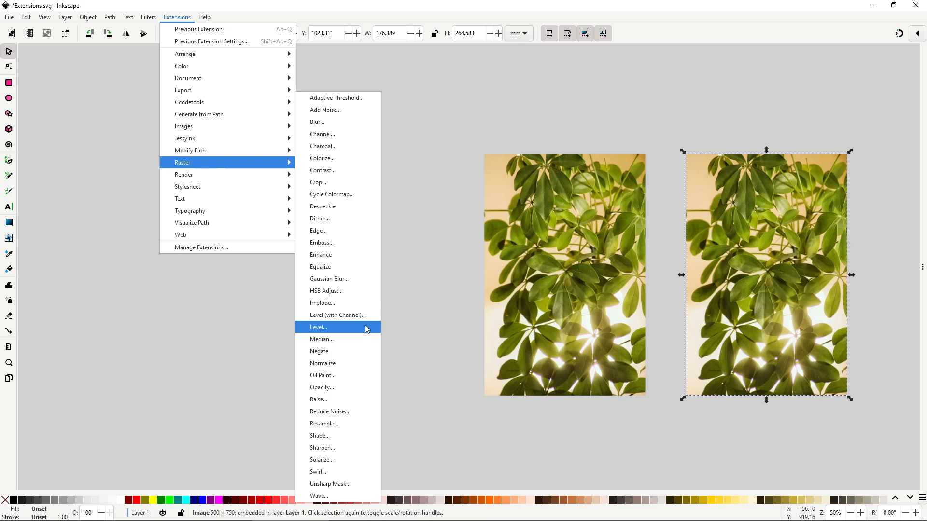
Open the Level raster extension on the plant photo with live preview on and set the black point to 0
{"action": "left_click", "coordinate": [366, 328]}
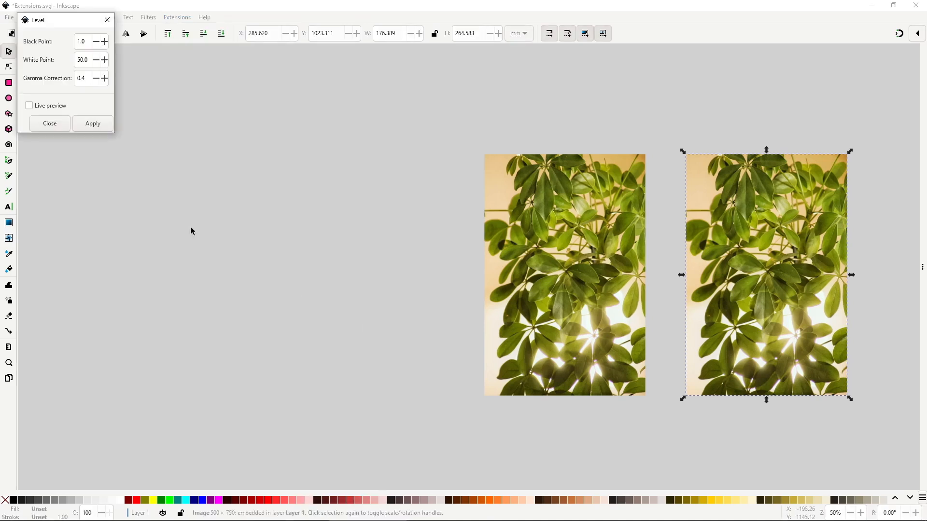
{"action": "left_click", "coordinate": [60, 106]}
{"action": "left_click_drag", "start_coordinate": [79, 24], "coordinate": [300, 194]}
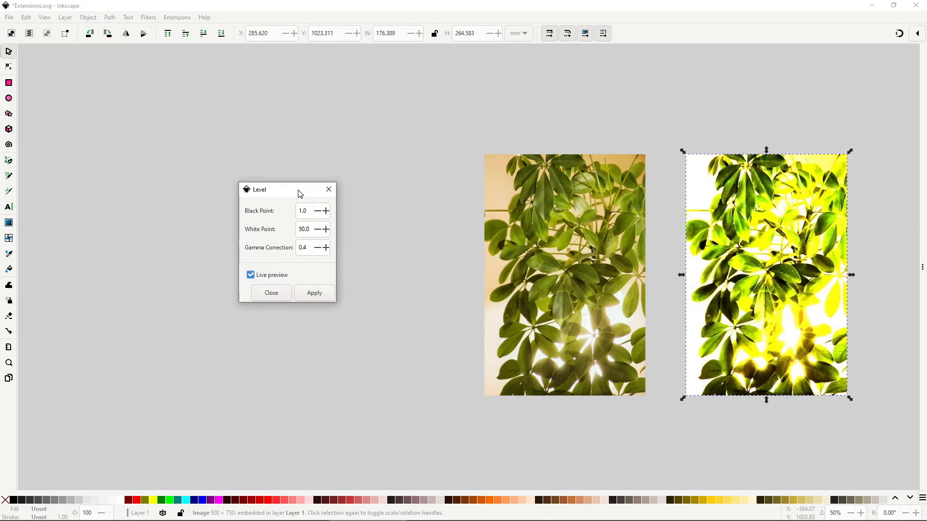
{"action": "mouse_move", "coordinate": [310, 212]}
{"action": "left_mouse_down"}
{"action": "mouse_move", "coordinate": [297, 211]}
{"action": "mouse_move", "coordinate": [298, 229]}
{"action": "left_mouse_up"}
{"action": "type", "text": "0"}
{"action": "key", "text": "Return"}
Try a white point of 30 in the Level preview, and set it to 80
{"action": "type", "text": "30.0"}
{"action": "key", "text": "Return"}
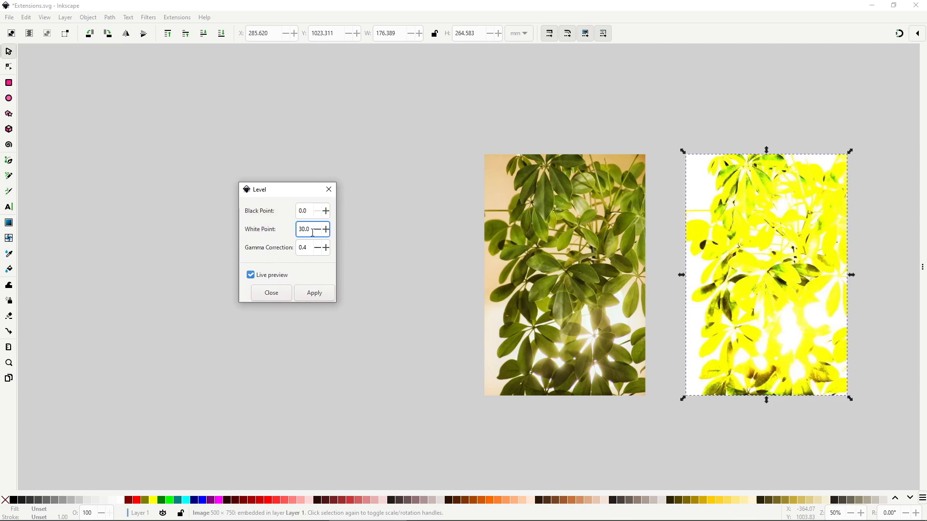
{"action": "left_click_drag", "start_coordinate": [312, 233], "coordinate": [296, 235]}
{"action": "type", "text": "80"}
{"action": "key", "text": "Return"}
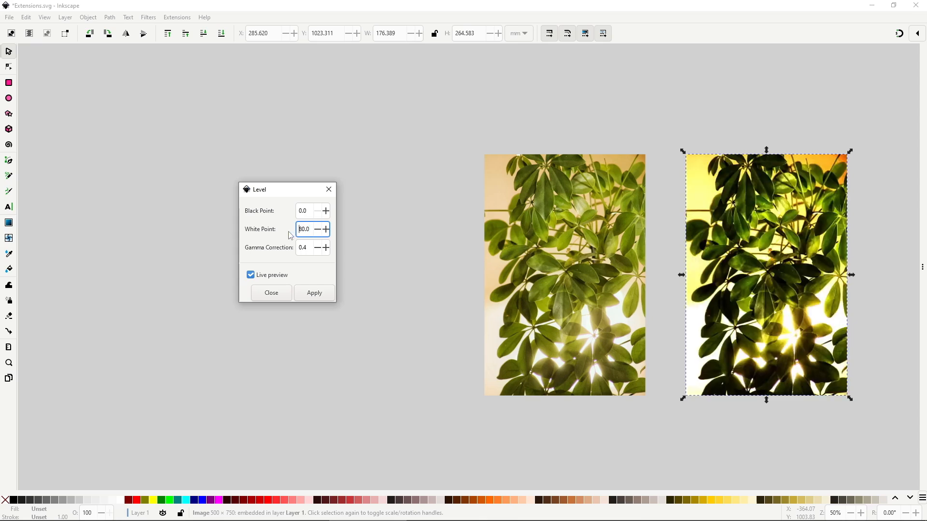
Raise the Level gamma correction to 1.0
{"action": "left_click", "coordinate": [326, 248]}
{"action": "left_click", "coordinate": [326, 248]}
{"action": "left_click", "coordinate": [326, 248]}
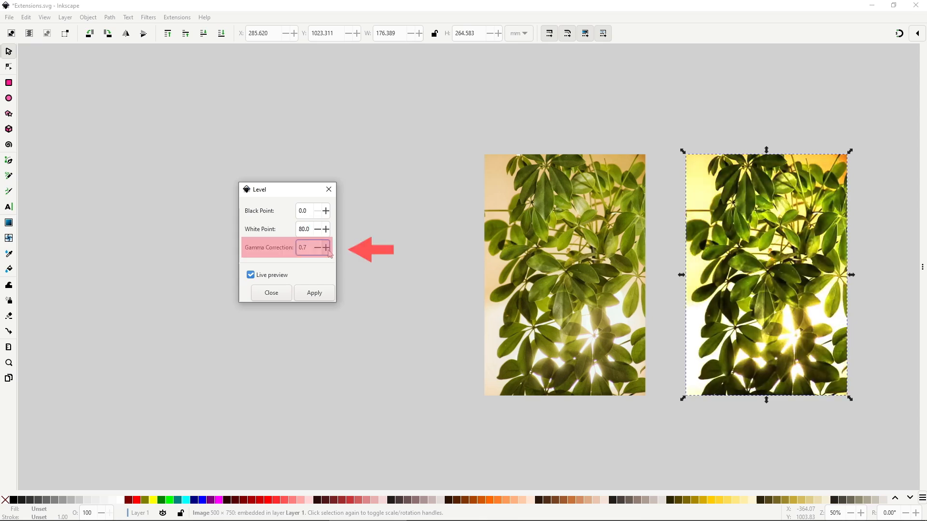
{"action": "left_click", "coordinate": [325, 248]}
{"action": "left_click", "coordinate": [326, 248]}
{"action": "left_click", "coordinate": [326, 250]}
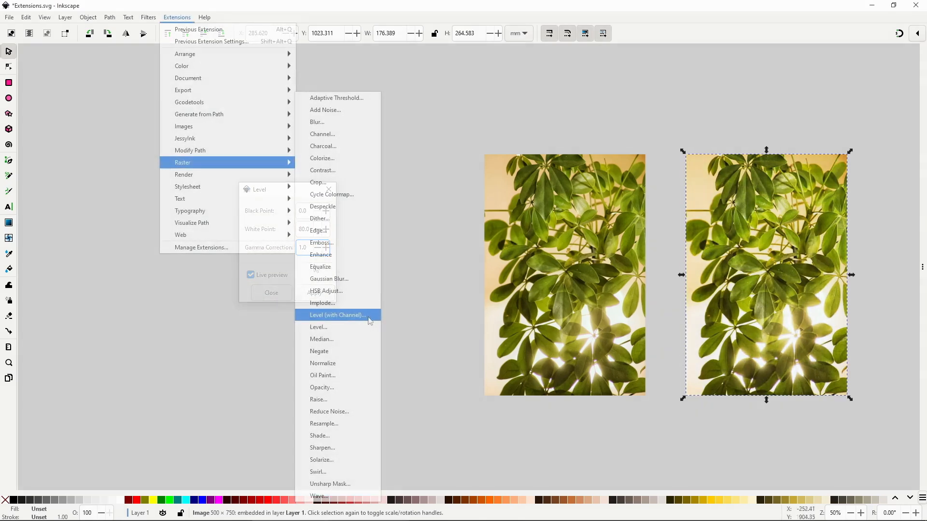
Open the Level (with Channel) raster extension on the plant photo with live preview on for the Red Channel
{"action": "left_click", "coordinate": [369, 316]}
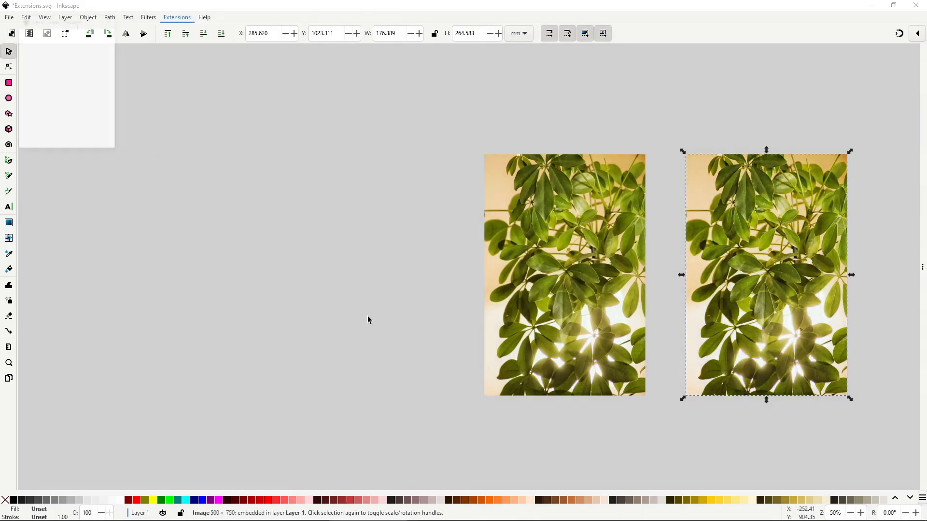
{"action": "left_click_drag", "start_coordinate": [88, 32], "coordinate": [279, 178]}
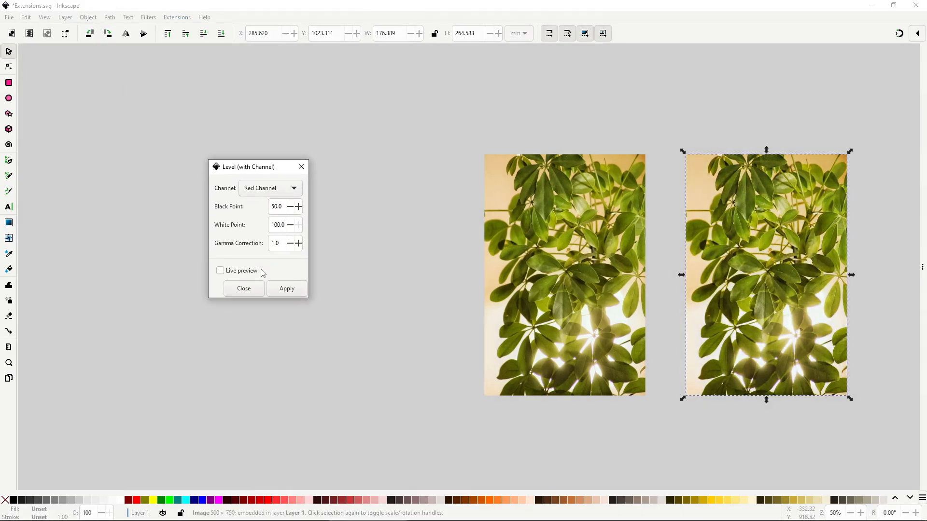
{"action": "left_click", "coordinate": [241, 271]}
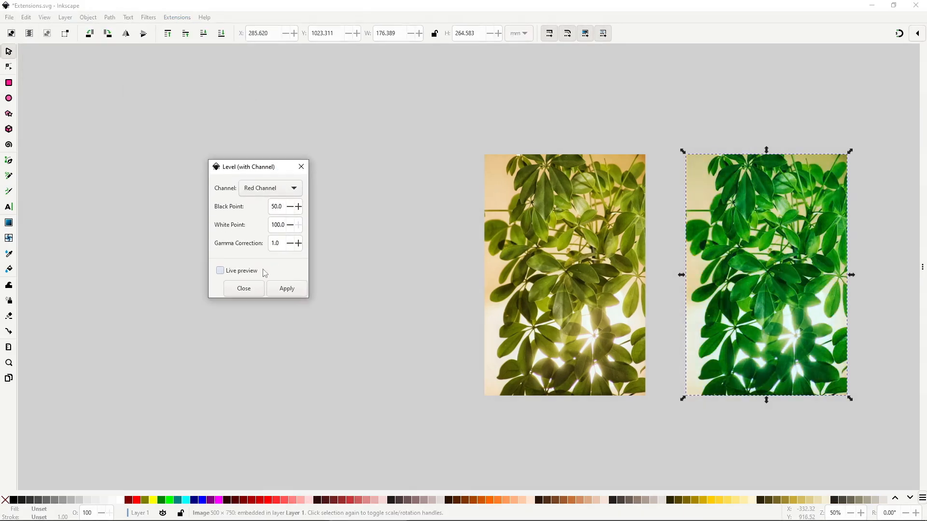
Preview the Green Channel and Blue Channel in Level (with Channel), and return to the Red Channel
{"action": "left_click", "coordinate": [285, 189]}
{"action": "left_click", "coordinate": [282, 203]}
{"action": "left_click", "coordinate": [275, 194]}
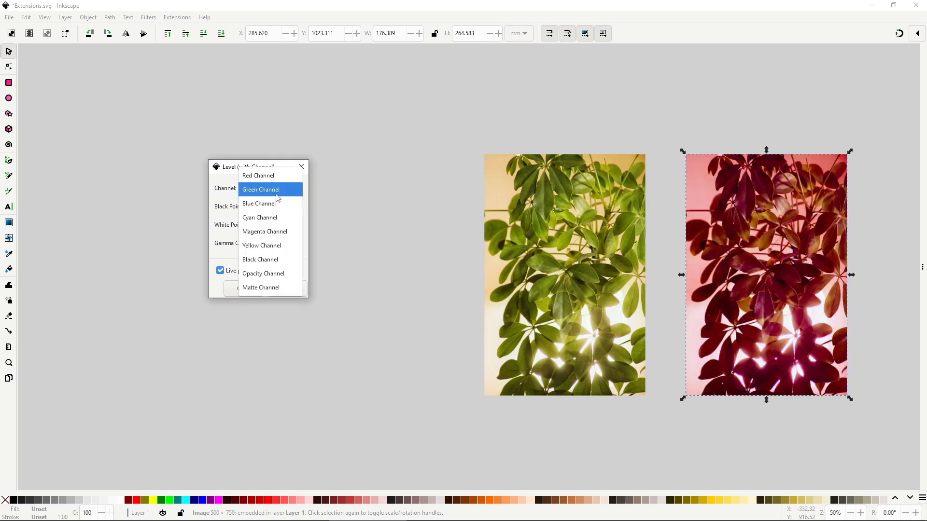
{"action": "left_click", "coordinate": [269, 205]}
{"action": "left_click", "coordinate": [269, 191]}
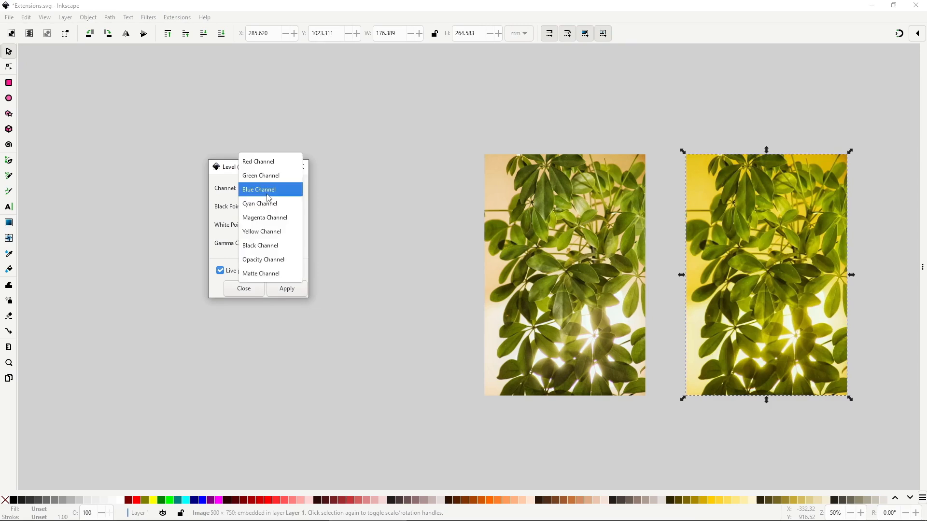
{"action": "left_click", "coordinate": [271, 160]}
Set the red channel's black point to 1 and enter 500 as its white point
{"action": "double_click", "coordinate": [272, 208]}
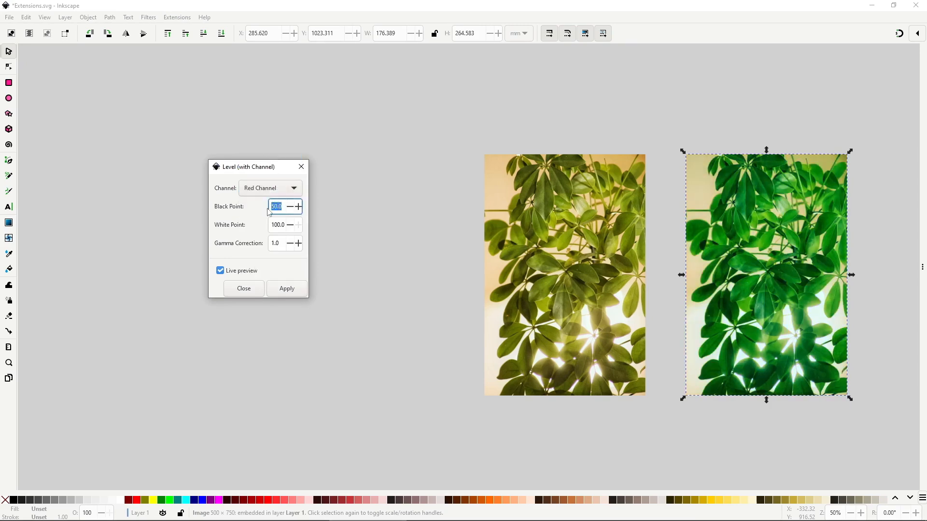
{"action": "type", "text": "1"}
{"action": "double_click", "coordinate": [267, 226]}
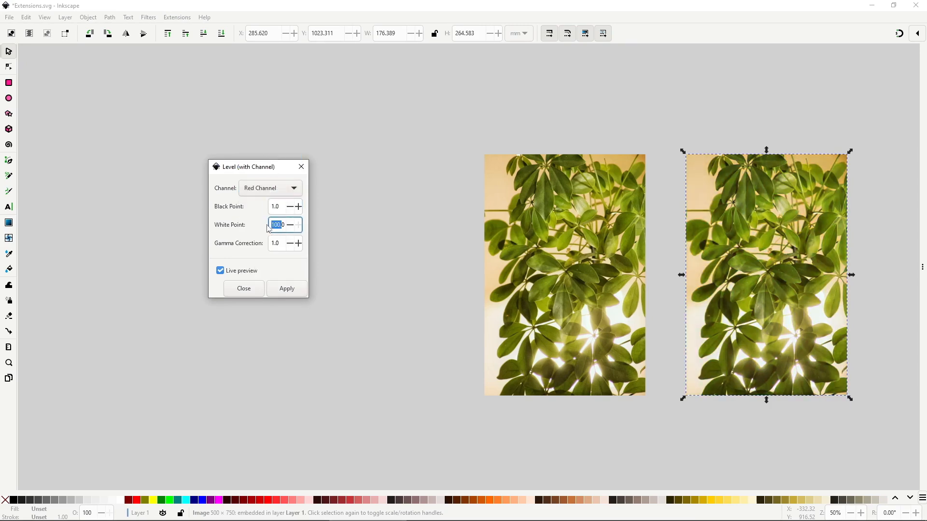
{"action": "type", "text": "500"}
{"action": "key", "text": "Return"}
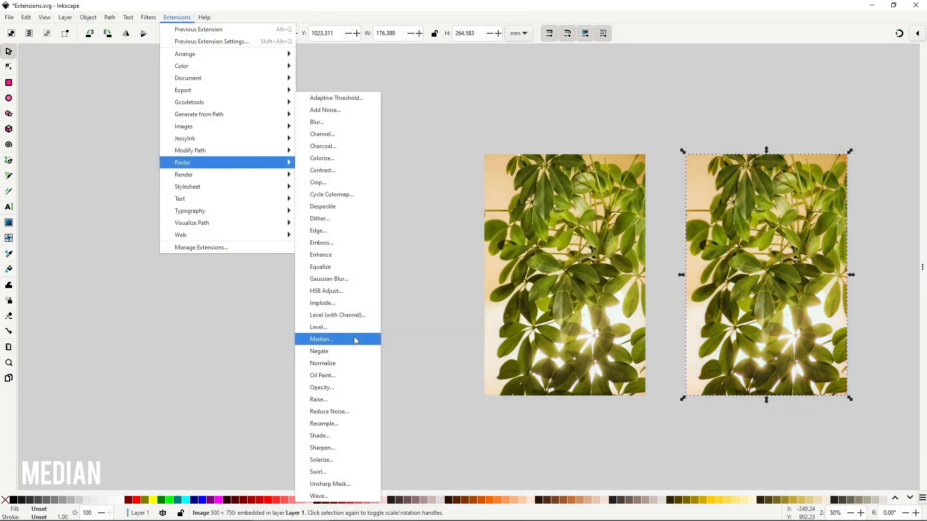
Open the Median raster extension on the plant photo with live preview on and set the radius to 2
{"action": "left_click", "coordinate": [356, 341]}
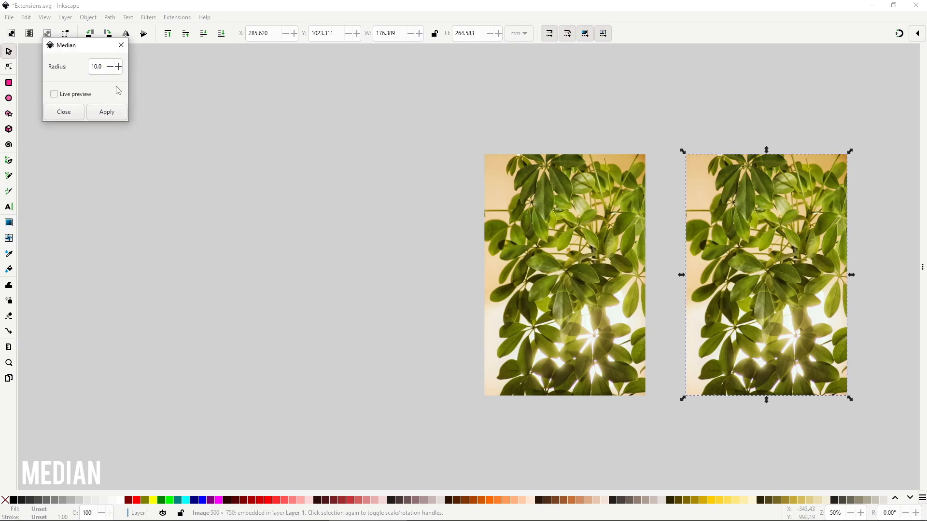
{"action": "left_click", "coordinate": [118, 90]}
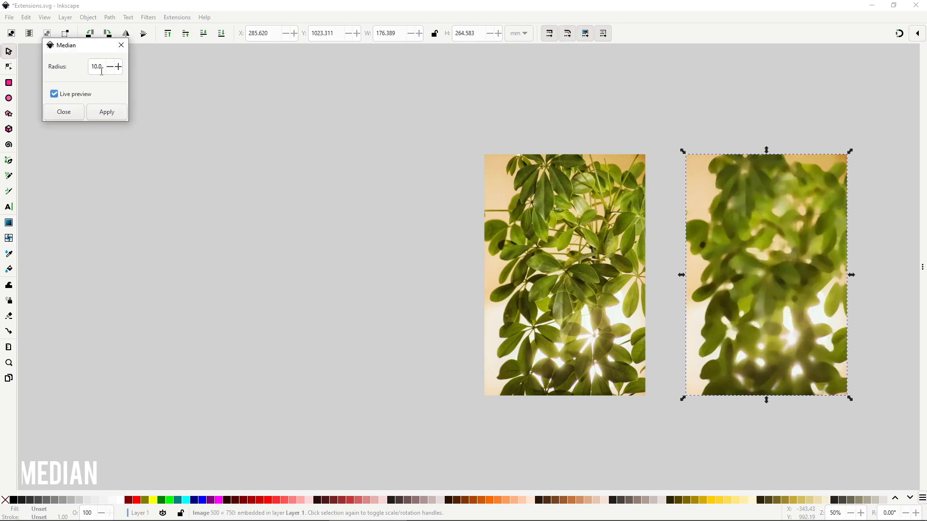
{"action": "double_click", "coordinate": [100, 68]}
{"action": "type", "text": "2"}
{"action": "key", "text": "Return"}
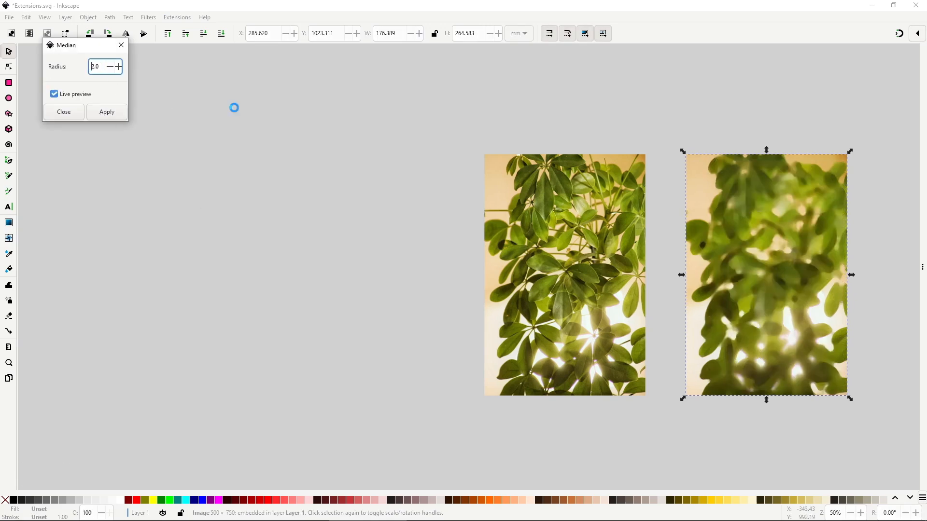
Try radii of 5 and 7 in the Median preview, and set the radius to 10
{"action": "double_click", "coordinate": [96, 67]}
{"action": "type", "text": "5"}
{"action": "key", "text": "Return"}
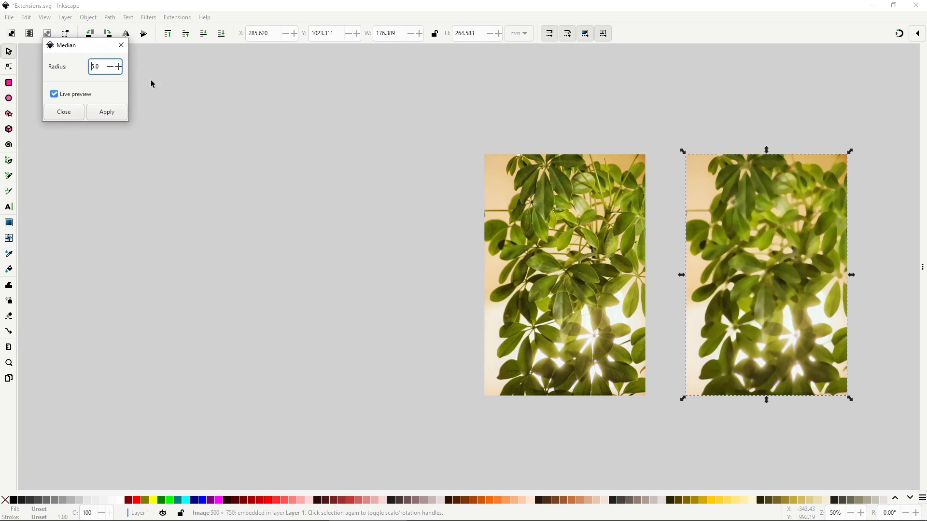
{"action": "type", "text": "7"}
{"action": "left_click_drag", "start_coordinate": [101, 66], "coordinate": [81, 64]}
{"action": "key", "text": "Return"}
{"action": "type", "text": "10"}
{"action": "key", "text": "Return"}
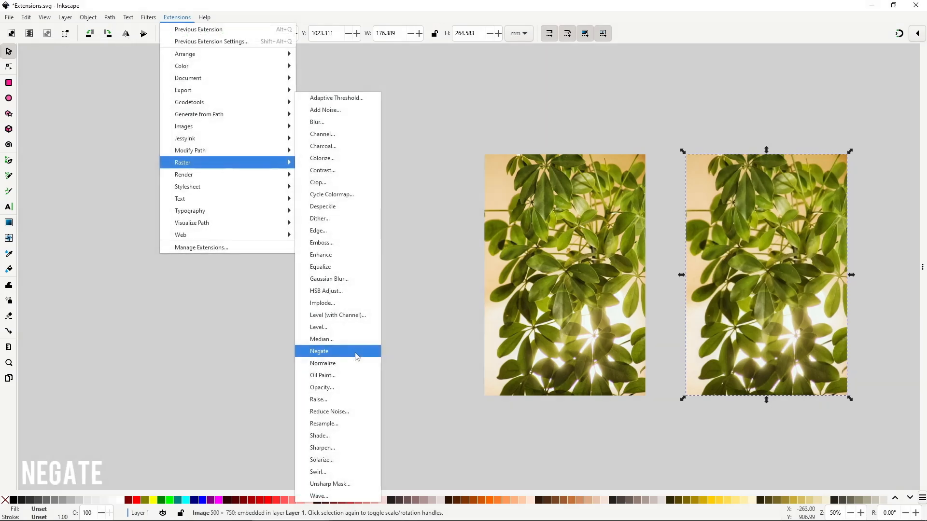
Apply the Negate and Normalize raster extensions to the plant photo, one at a time
{"action": "left_click", "coordinate": [357, 357]}
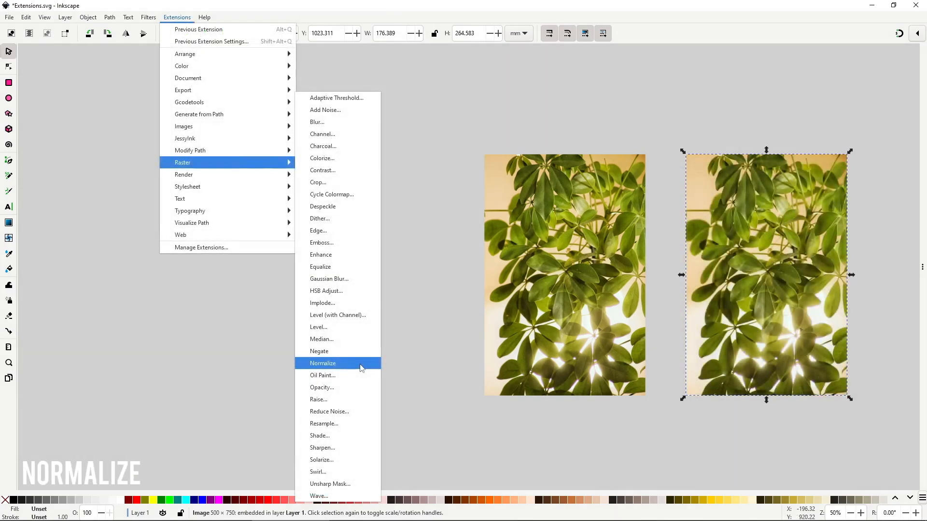
{"action": "left_click", "coordinate": [360, 367]}
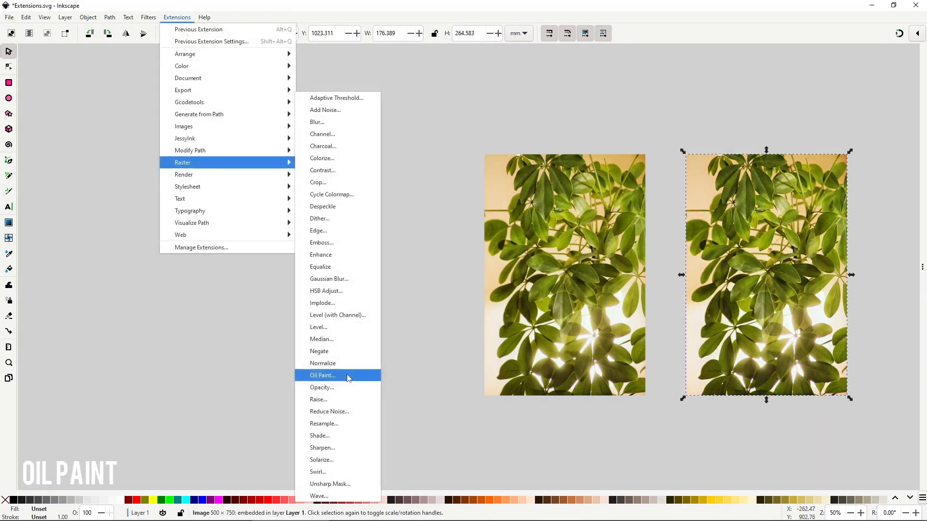
Open the Oil Paint raster extension on the plant photo with live preview on and set the radius to 10
{"action": "left_click", "coordinate": [349, 378]}
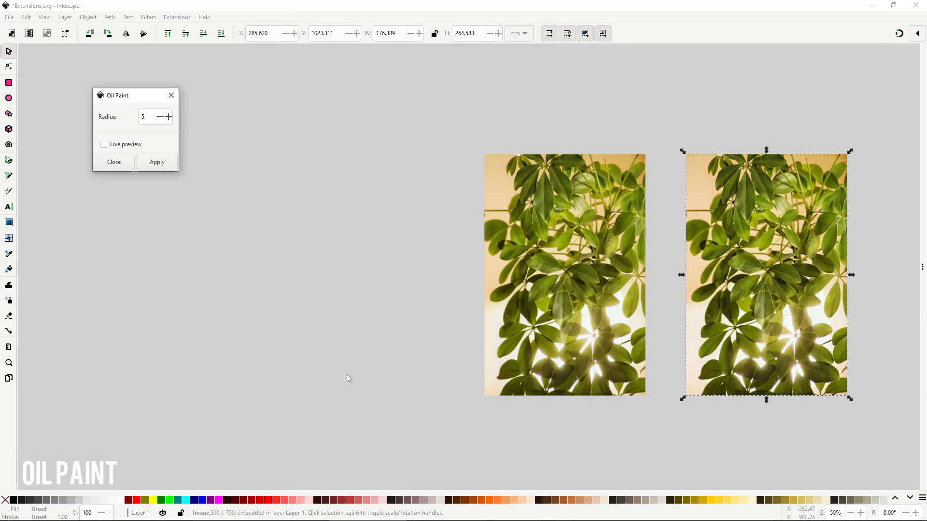
{"action": "left_click", "coordinate": [150, 149]}
{"action": "double_click", "coordinate": [133, 117]}
{"action": "type", "text": "10"}
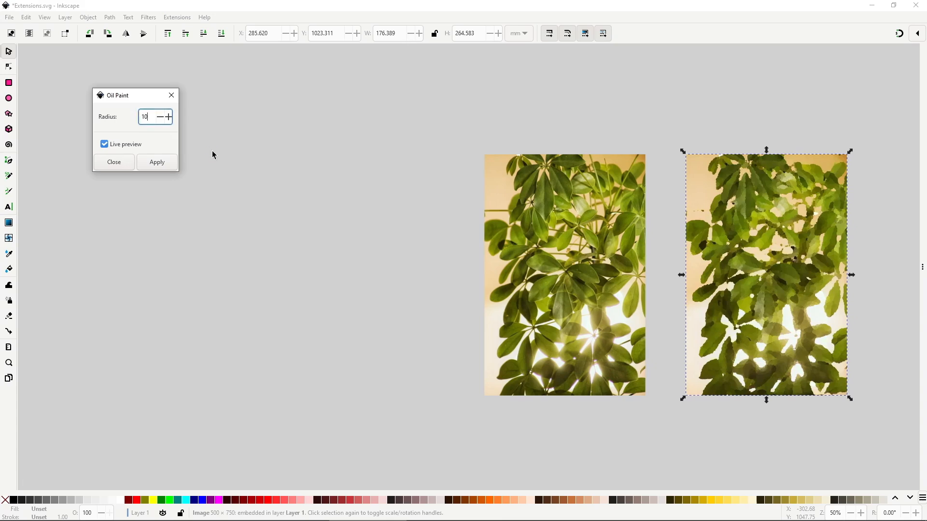
{"action": "key", "text": "Return"}
Try smaller radii of 3 and 1 in the Oil Paint preview
{"action": "type", "text": "3"}
{"action": "key", "text": "Return"}
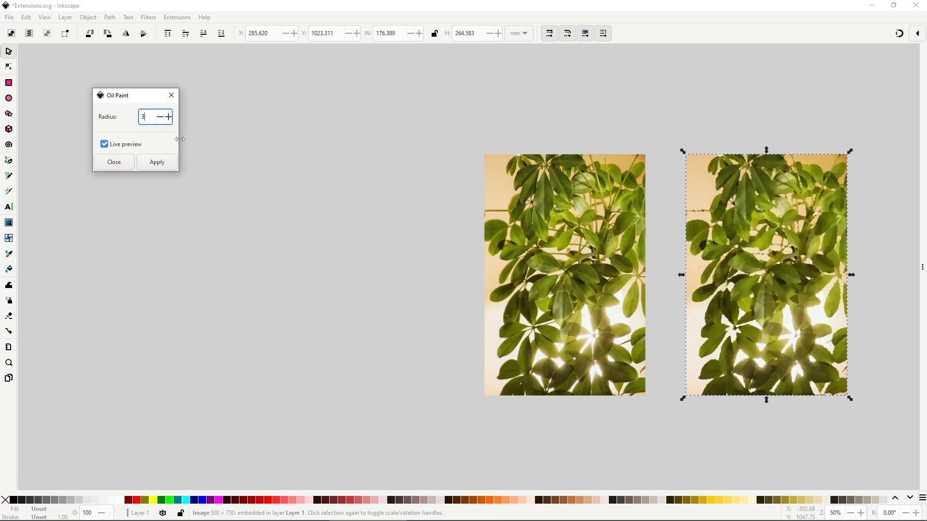
{"action": "type", "text": "1"}
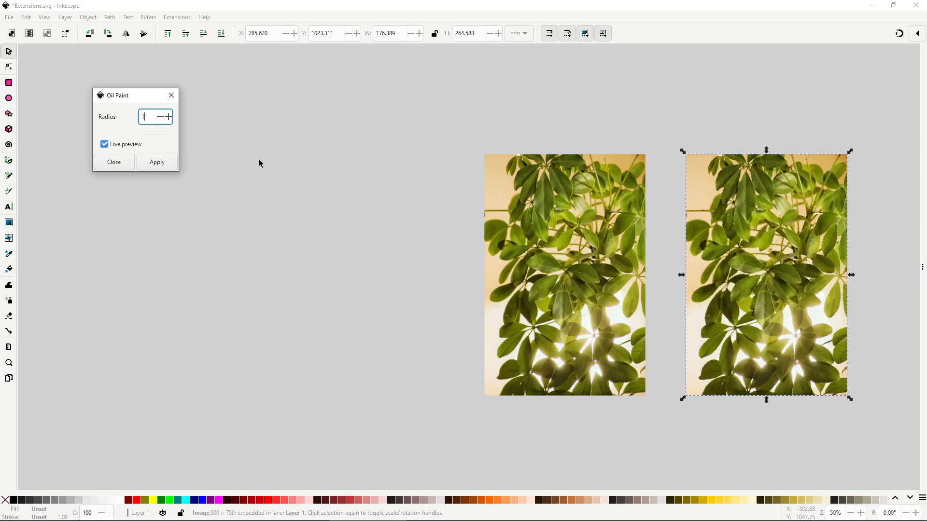
{"action": "type", "text": "0"}
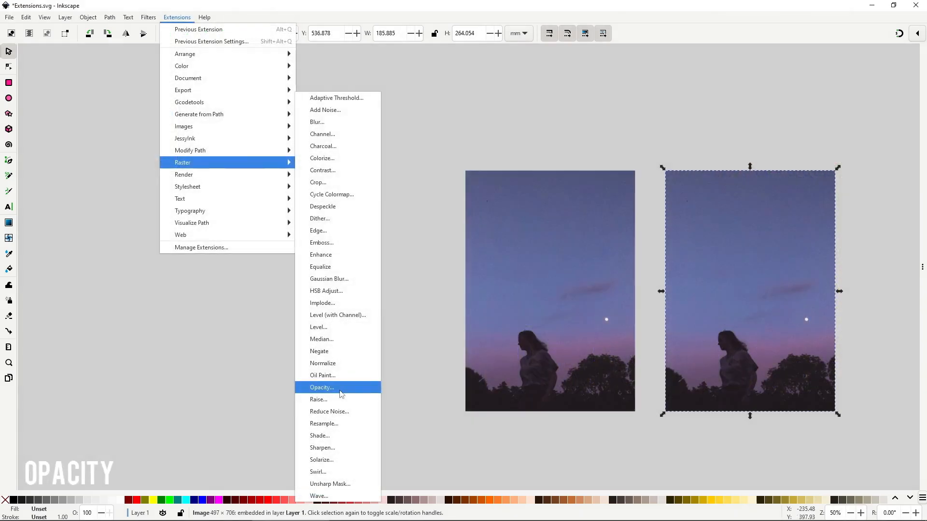
Apply the Opacity raster extension with a value of 50 to the selected dusk sky photo, using live preview, and close the dialog
{"action": "left_click", "coordinate": [341, 391]}
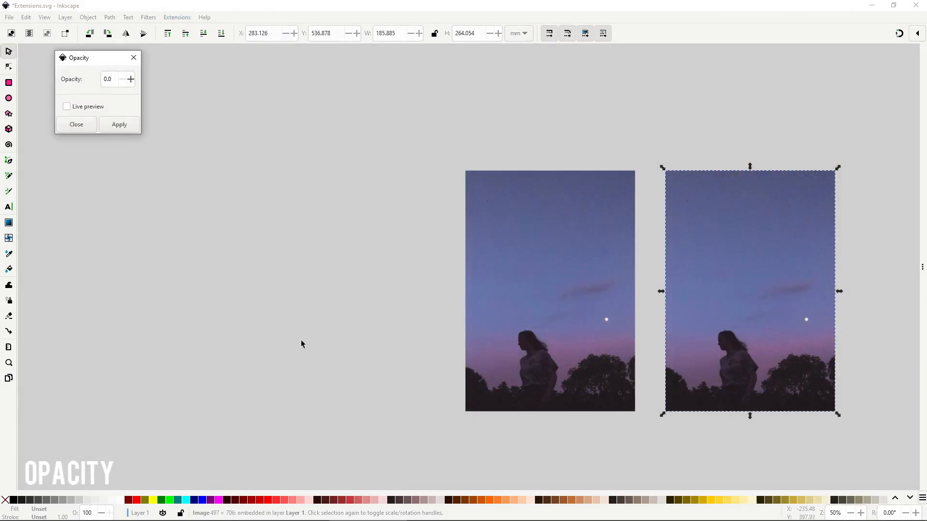
{"action": "left_click", "coordinate": [99, 107]}
{"action": "double_click", "coordinate": [107, 79]}
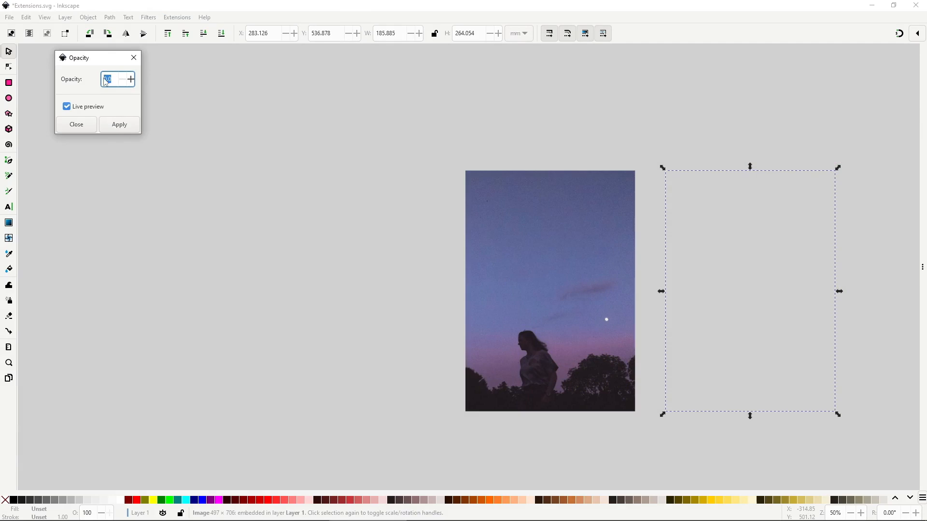
{"action": "type", "text": "50"}
{"action": "key", "text": "Return"}
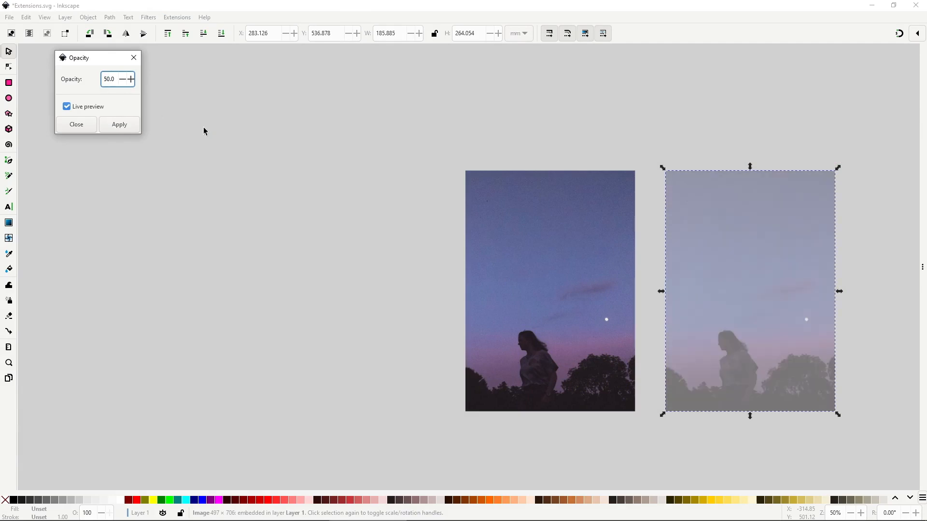
{"action": "left_click", "coordinate": [121, 127]}
{"action": "left_click", "coordinate": [79, 126]}
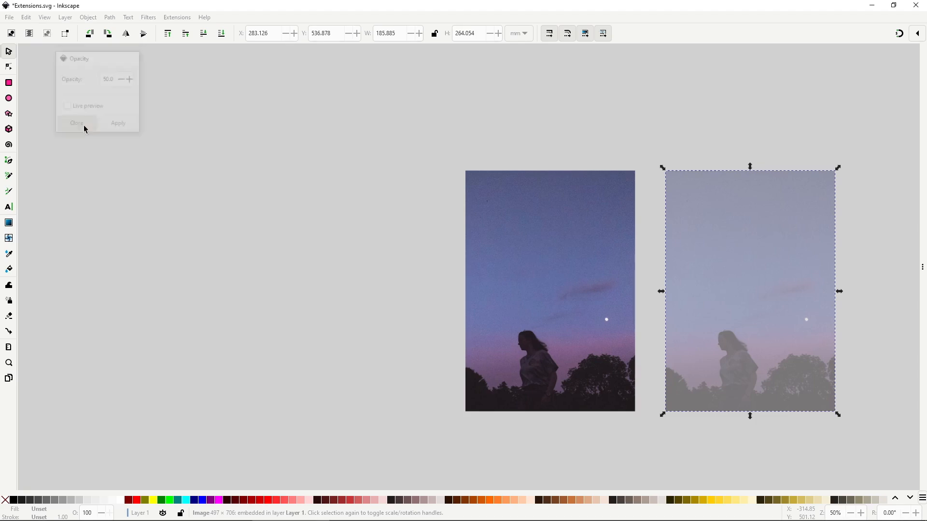
Open the Fill and Stroke settings for the faded dusk sky photo and check its object opacity
{"action": "key", "text": "ctrl+shift+f"}
{"action": "scroll", "coordinate": [325, 269], "scroll_direction": "right", "scroll_amount": 3}
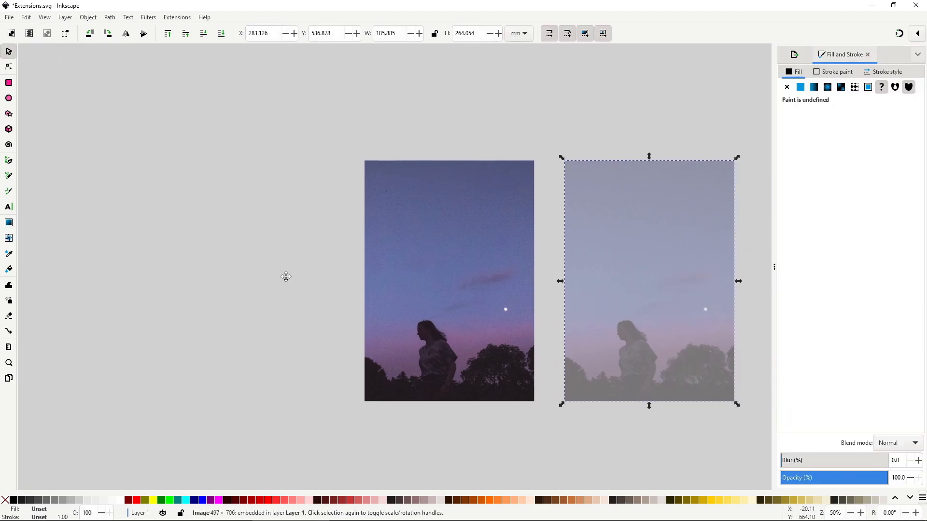
{"action": "mouse_move", "coordinate": [875, 483]}
{"action": "left_mouse_down"}
{"action": "mouse_move", "coordinate": [845, 478]}
{"action": "mouse_move", "coordinate": [888, 477]}
{"action": "left_mouse_up"}
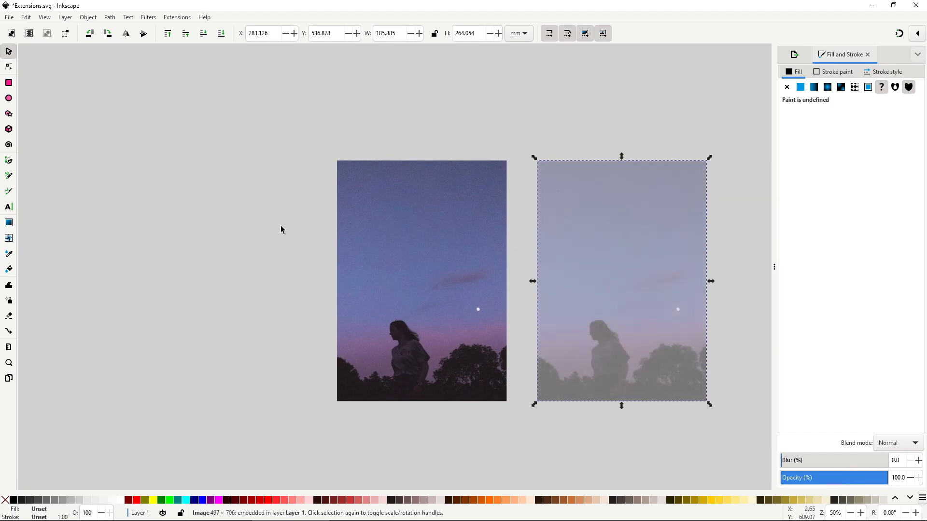
Apply the Opacity raster extension with a value of 100 to the faded dusk sky photo, using live preview, and close the dialog
{"action": "left_click", "coordinate": [167, 18]}
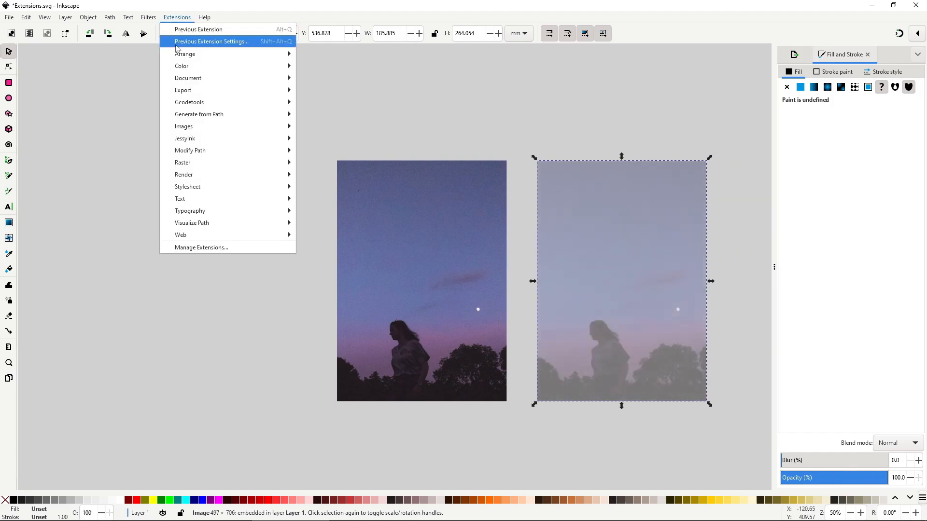
{"action": "mouse_move", "coordinate": [200, 167]}
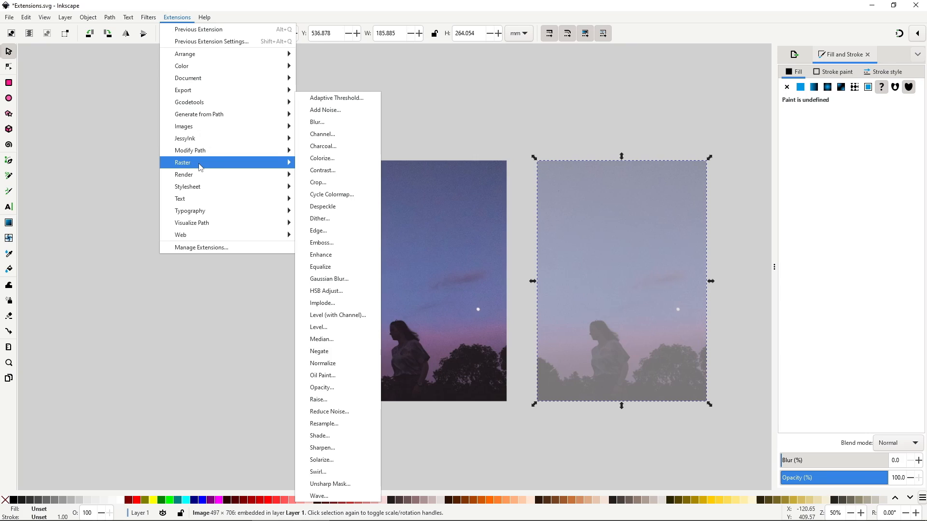
{"action": "left_click", "coordinate": [365, 388]}
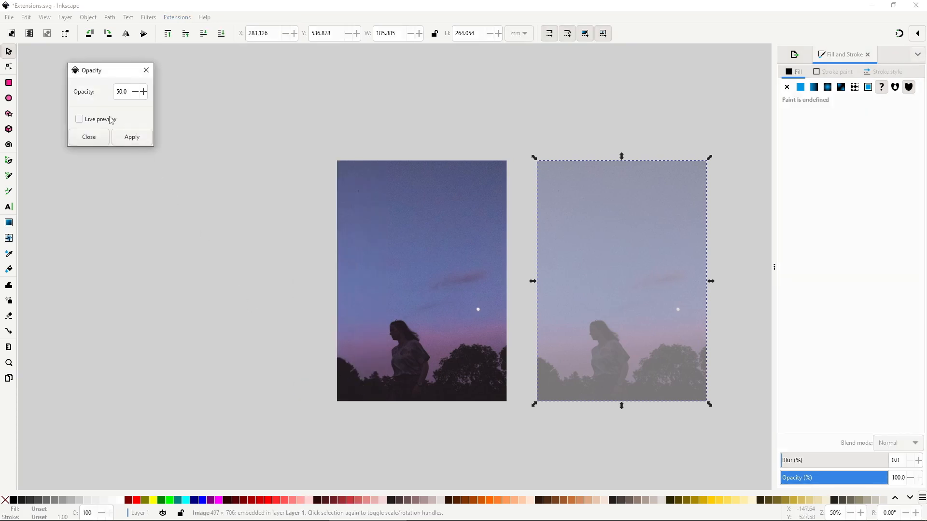
{"action": "left_click_drag", "start_coordinate": [127, 93], "coordinate": [115, 94]}
{"action": "type", "text": "100"}
{"action": "left_click", "coordinate": [91, 118]}
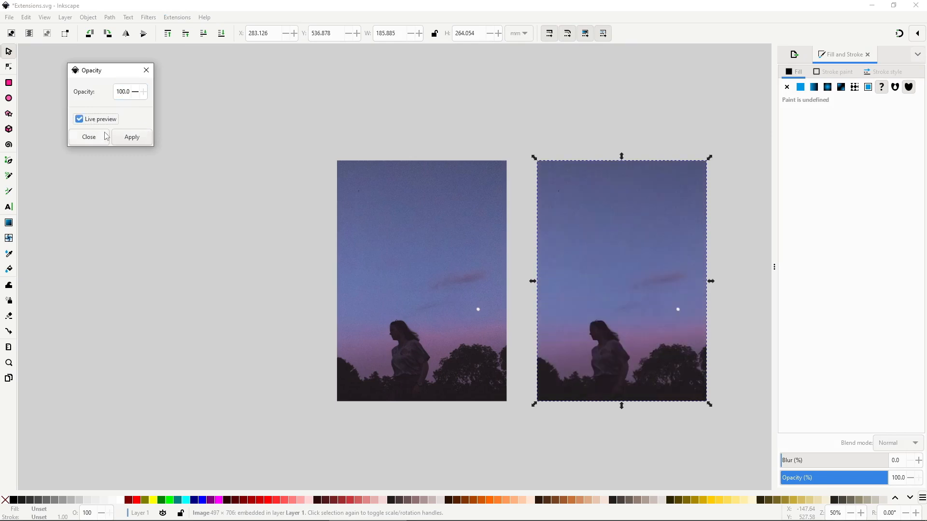
{"action": "left_click", "coordinate": [128, 138]}
{"action": "left_click", "coordinate": [89, 137]}
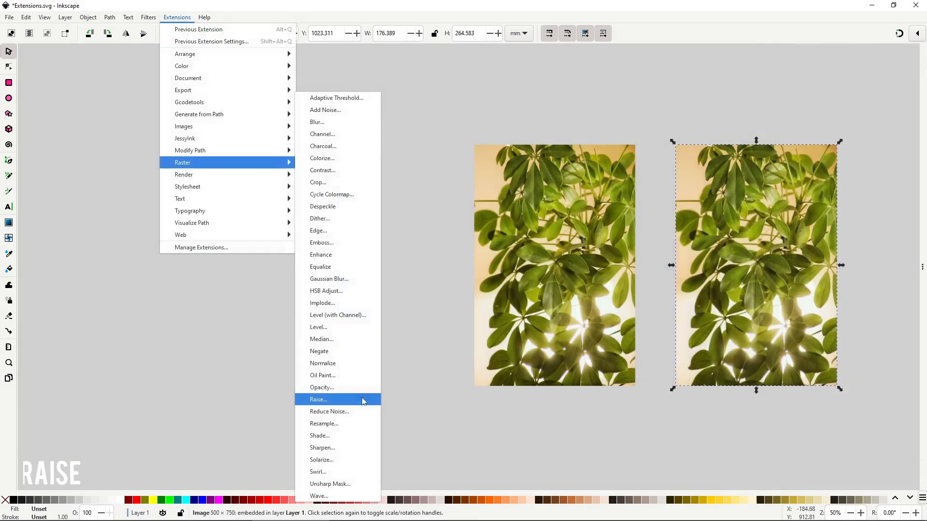
Open the Raise raster extension on the selected plant photo with live preview on and set width and height to 10
{"action": "left_click", "coordinate": [364, 400]}
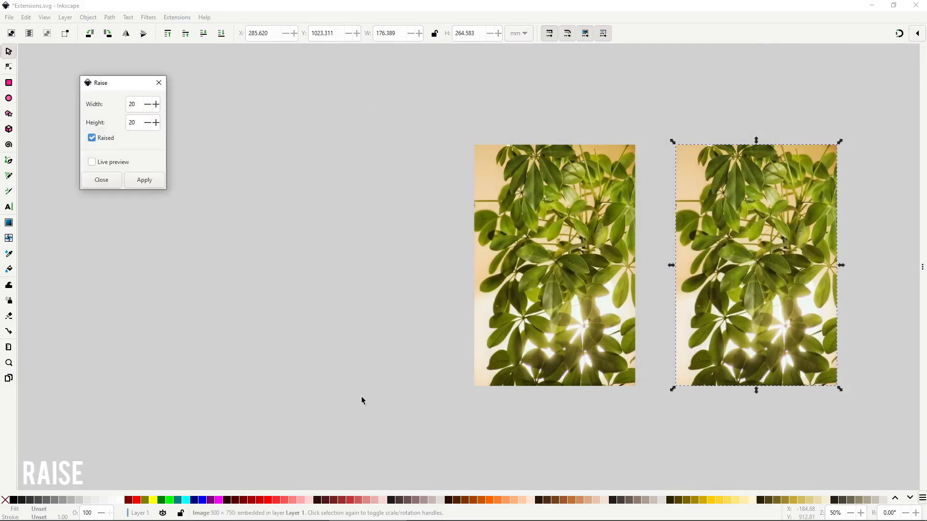
{"action": "left_click", "coordinate": [110, 163]}
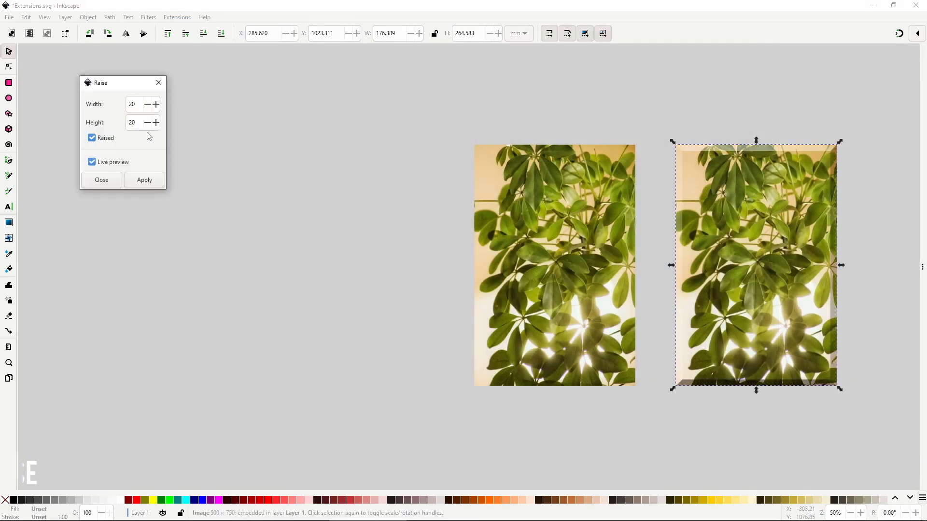
{"action": "double_click", "coordinate": [124, 104]}
{"action": "type", "text": "10"}
{"action": "double_click", "coordinate": [144, 122]}
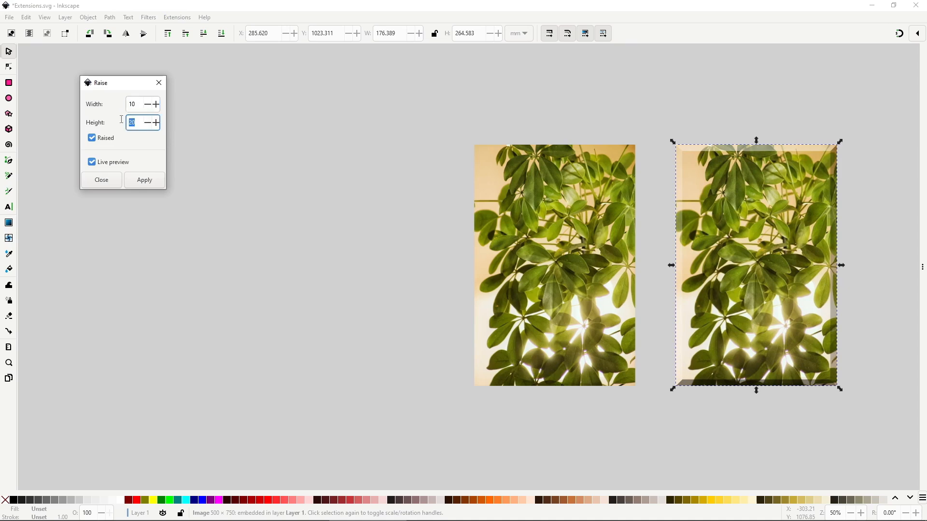
{"action": "type", "text": "10"}
Set both the width and height of the Raise effect to 50
{"action": "double_click", "coordinate": [134, 106]}
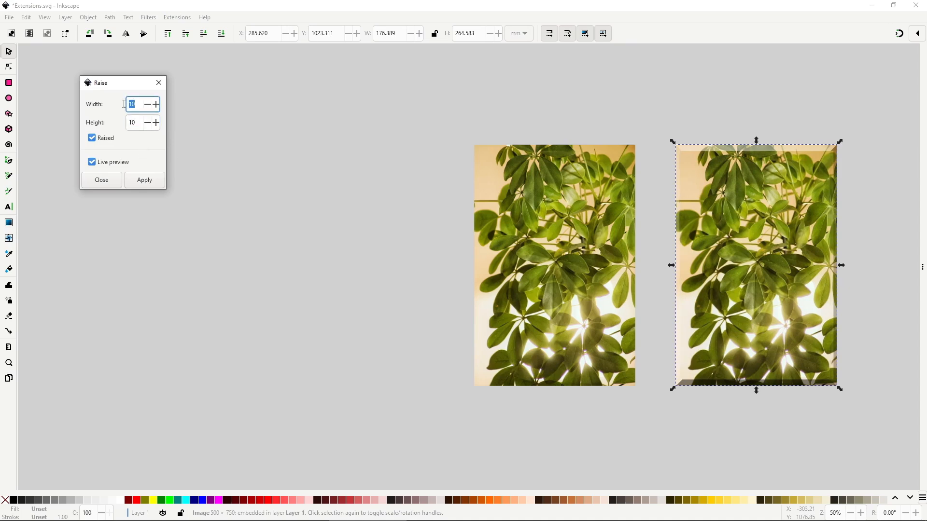
{"action": "type", "text": "50"}
{"action": "double_click", "coordinate": [135, 122]}
{"action": "type", "text": "50"}
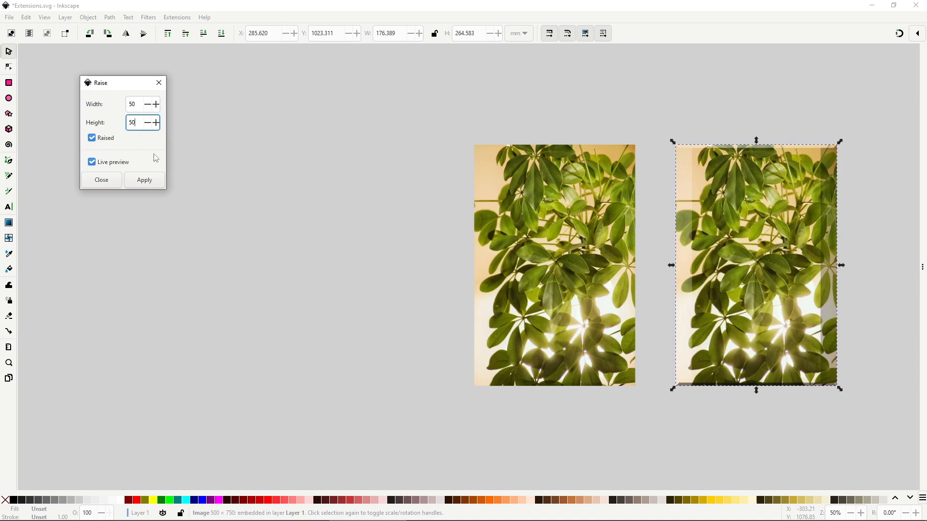
Switch the Raised option off and on twice to compare the sunken and raised edge previews
{"action": "left_click", "coordinate": [99, 139]}
{"action": "left_click", "coordinate": [99, 139]}
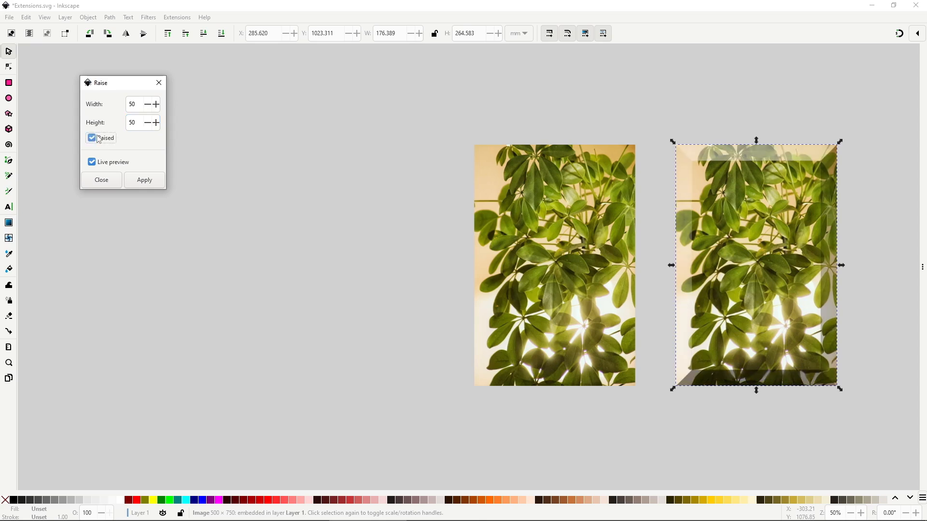
{"action": "left_click", "coordinate": [99, 139]}
{"action": "left_click", "coordinate": [99, 139]}
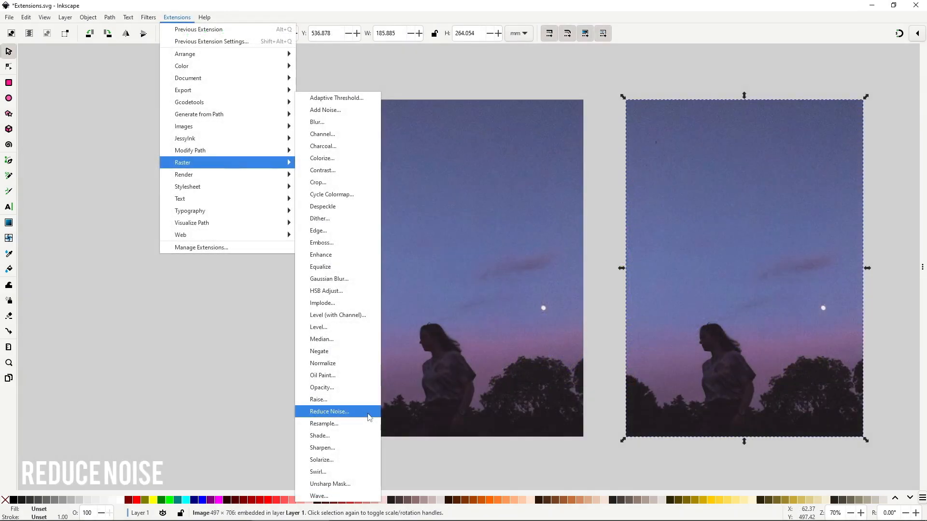
Preview the Reduce Noise raster extension on the selected dusk sky photo, trying orders 2 and 10
{"action": "left_click", "coordinate": [368, 414]}
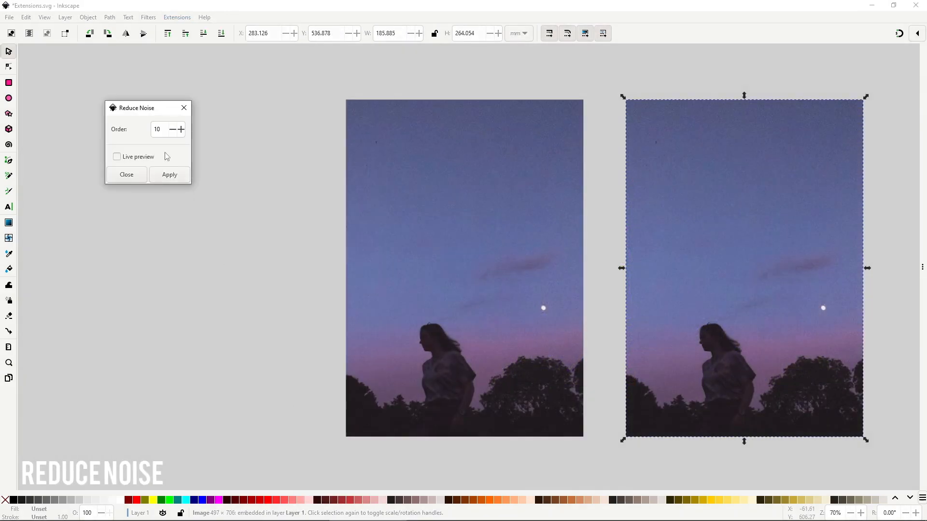
{"action": "left_click", "coordinate": [137, 156]}
{"action": "double_click", "coordinate": [156, 131]}
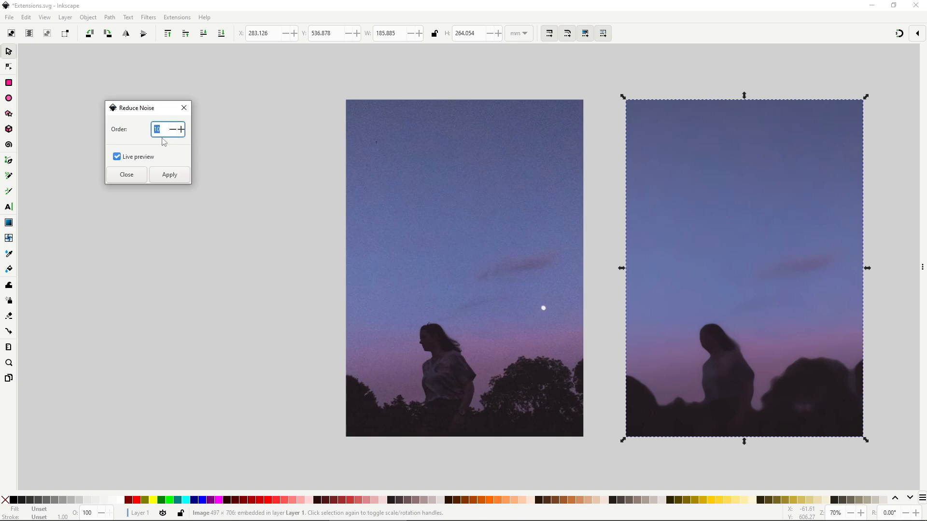
{"action": "key", "text": "BackSpace"}
{"action": "type", "text": "2"}
{"action": "key", "text": "BackSpace"}
{"action": "type", "text": "1"}
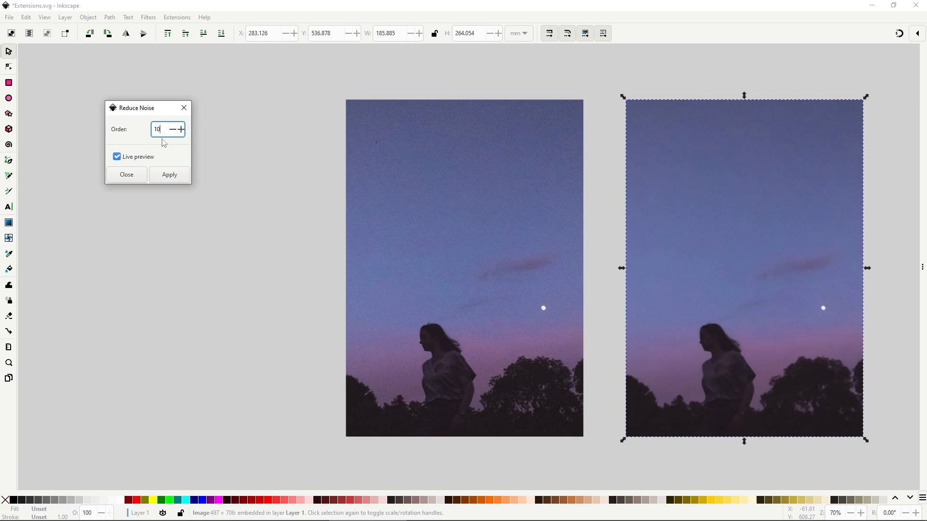
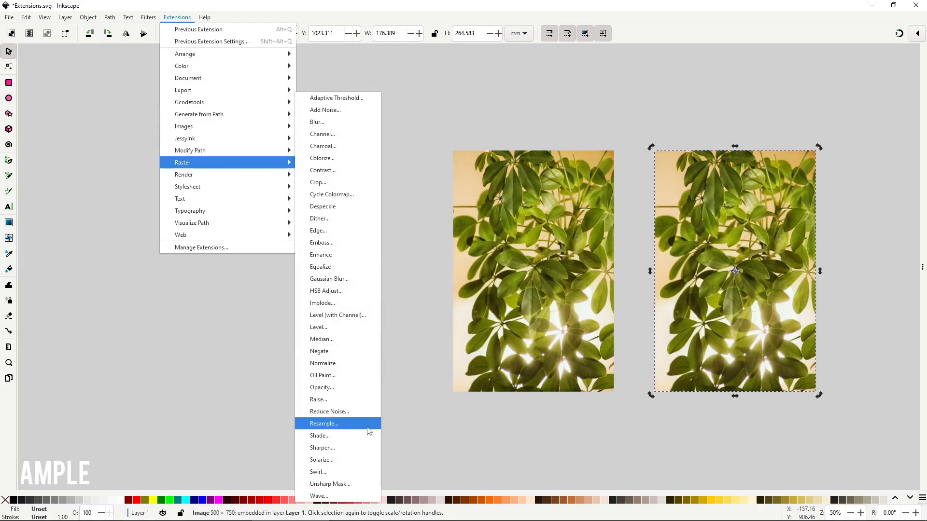
Open the Resample raster extension on the selected plant photo with live preview on and set width and height to 200
{"action": "left_click", "coordinate": [368, 430]}
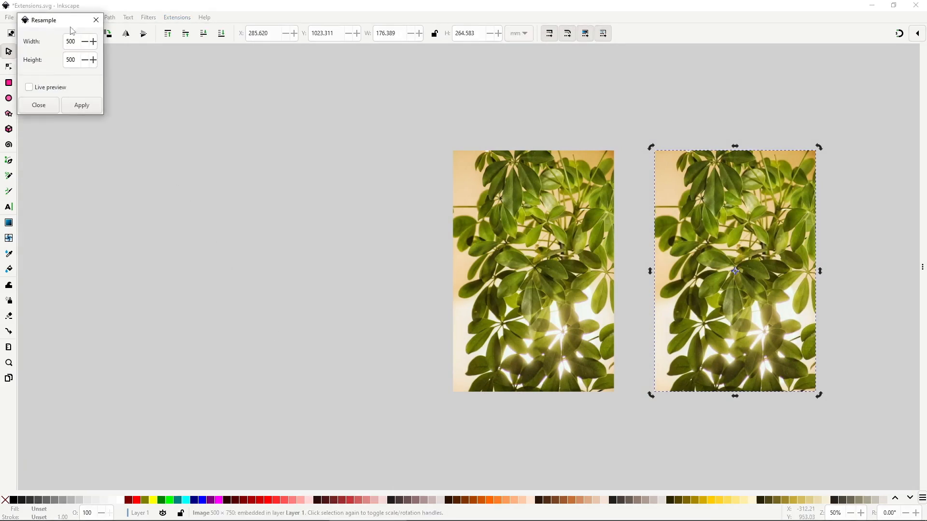
{"action": "left_click_drag", "start_coordinate": [73, 22], "coordinate": [237, 139]}
{"action": "left_click", "coordinate": [230, 206]}
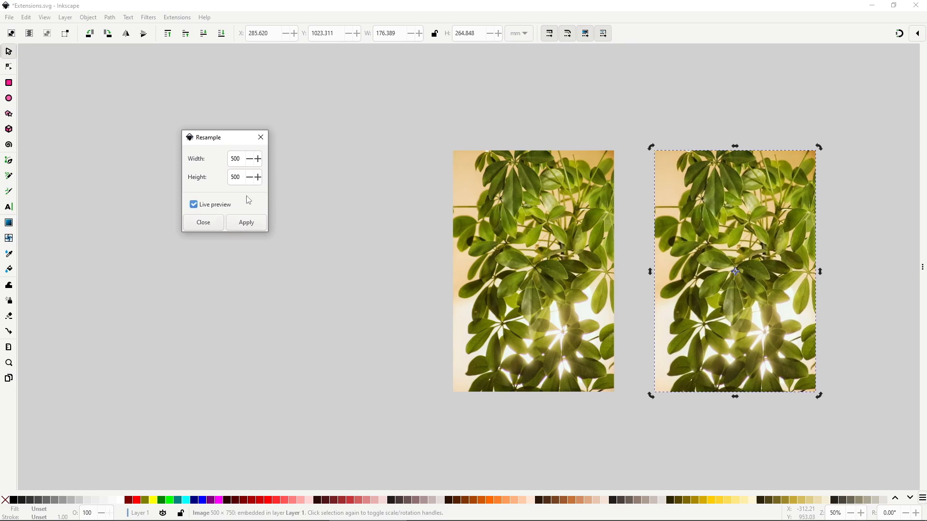
{"action": "double_click", "coordinate": [235, 158]}
{"action": "type", "text": "200"}
{"action": "key", "text": "Tab"}
{"action": "type", "text": "200"}
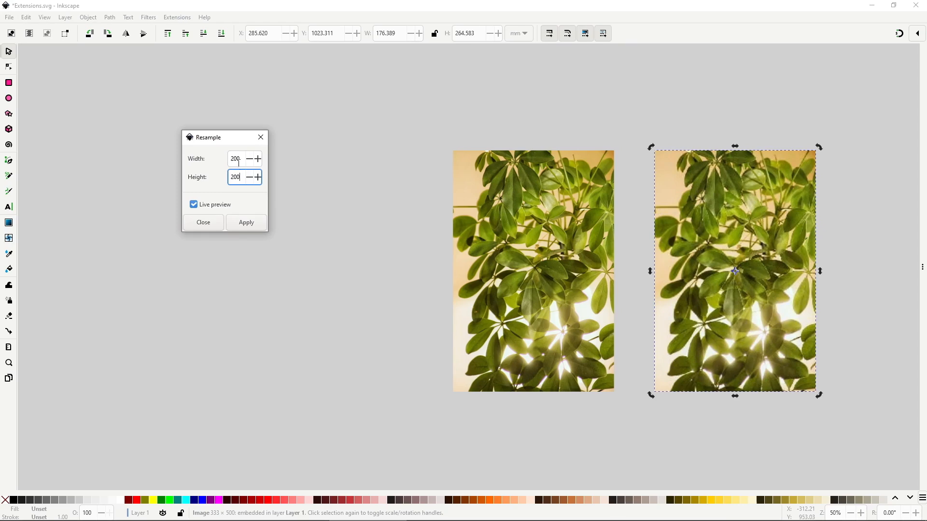
Set the Resample width and height to 100 and apply it to the plant photo
{"action": "left_click", "coordinate": [239, 159]}
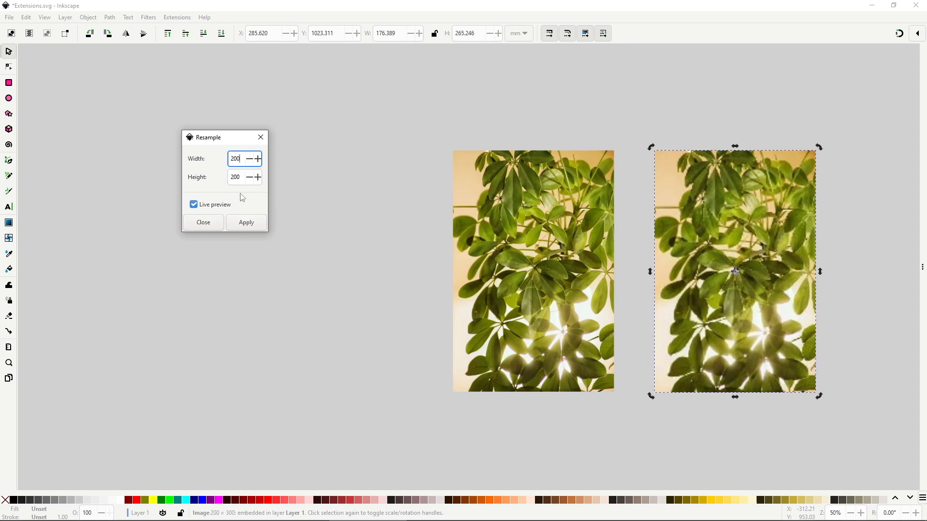
{"action": "key", "text": "Tab"}
{"action": "type", "text": "100"}
{"action": "double_click", "coordinate": [244, 163]}
{"action": "type", "text": "100"}
{"action": "left_click", "coordinate": [241, 178]}
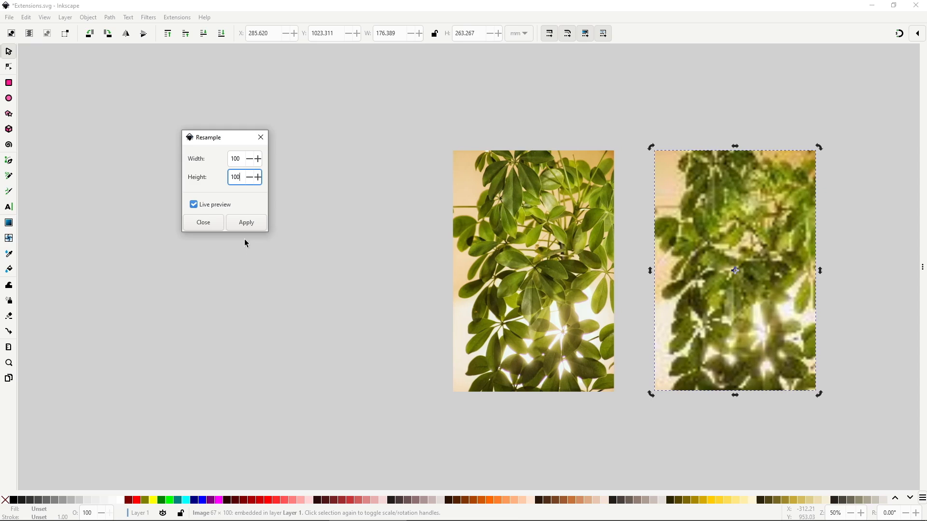
{"action": "key", "text": "Return"}
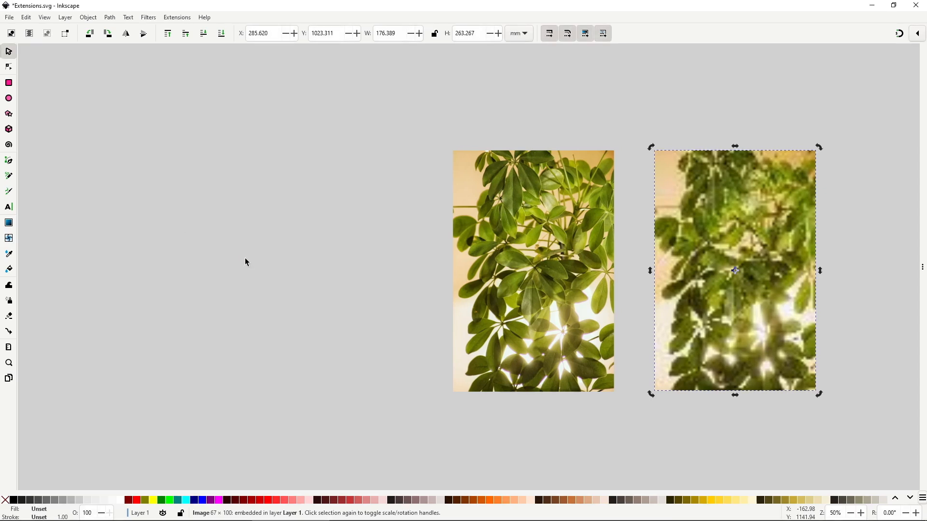
Select the original and the resampled plant photo alternately to compare their pixel dimensions
{"action": "left_click", "coordinate": [581, 250]}
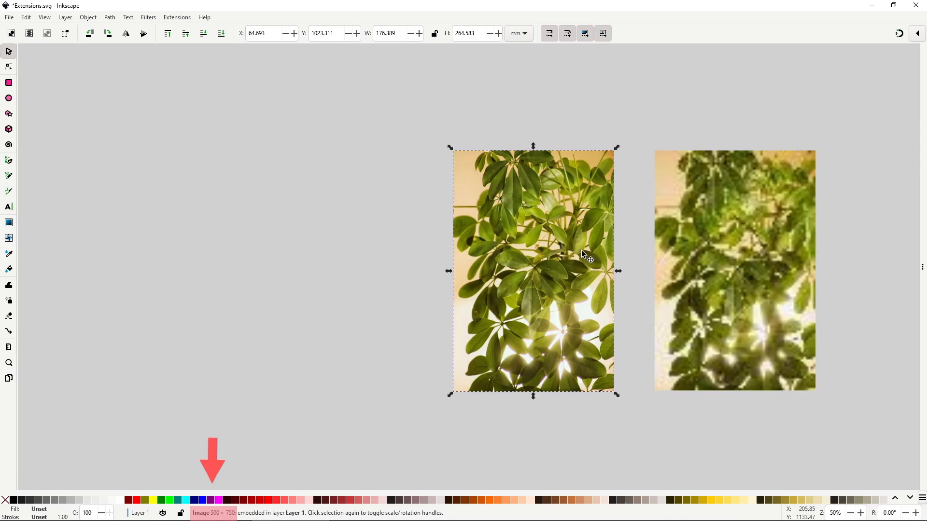
{"action": "left_click", "coordinate": [688, 250]}
{"action": "left_click", "coordinate": [575, 248]}
{"action": "left_click", "coordinate": [708, 253]}
{"action": "left_click", "coordinate": [581, 237]}
{"action": "left_click", "coordinate": [717, 272]}
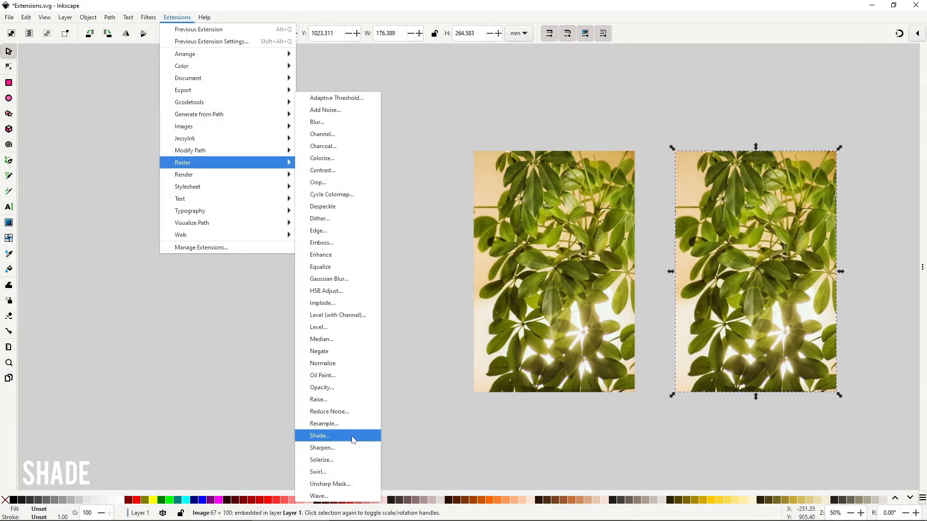
Open the Shade raster extension on the selected plant photo with live preview on and try azimuths of 20 and 70
{"action": "left_click", "coordinate": [353, 436]}
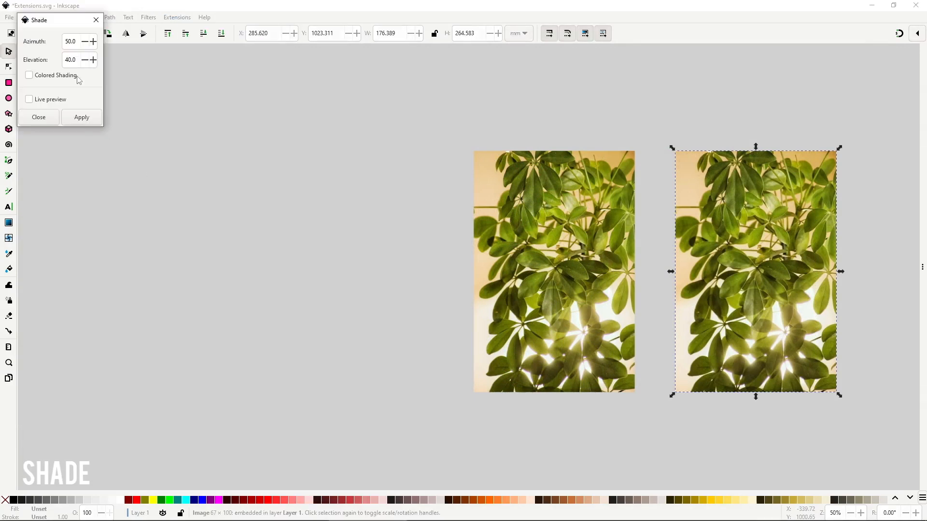
{"action": "left_click_drag", "start_coordinate": [49, 19], "coordinate": [156, 116]}
{"action": "left_click", "coordinate": [144, 190]}
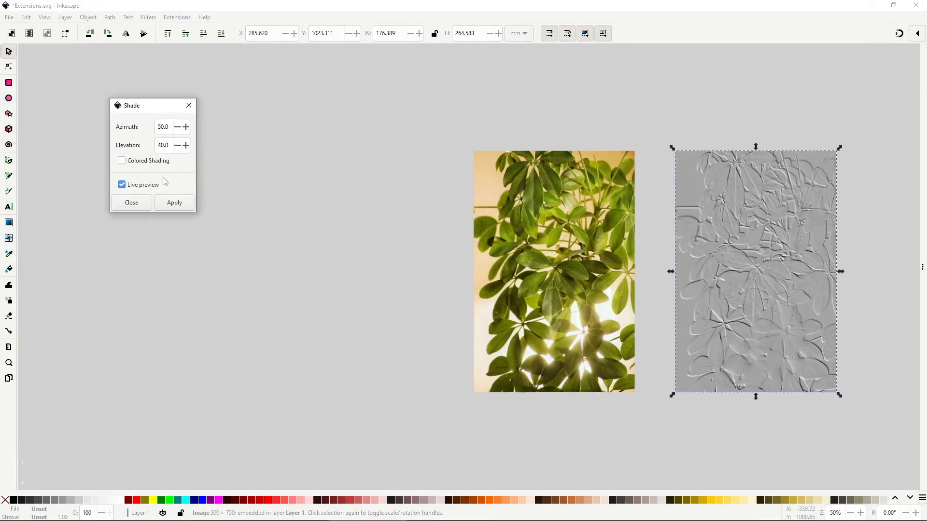
{"action": "type", "text": "20.0"}
{"action": "double_click", "coordinate": [162, 127]}
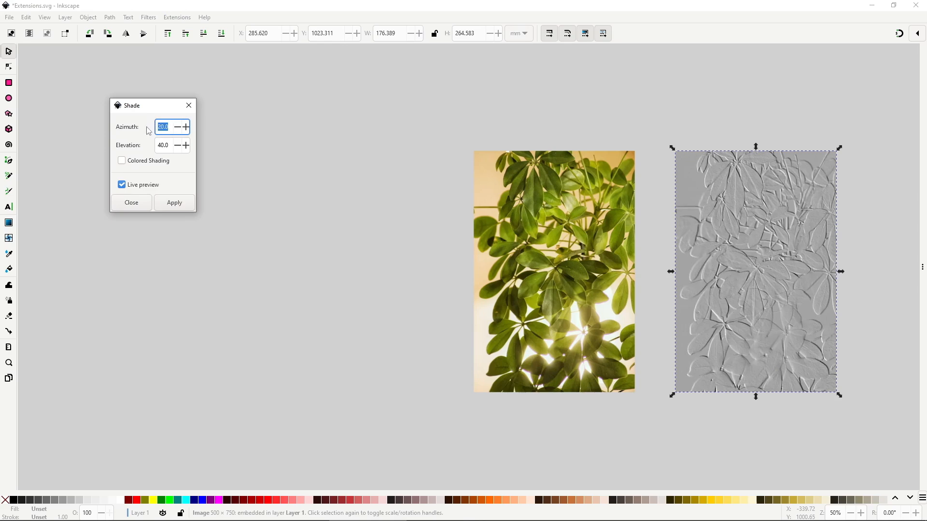
{"action": "type", "text": "70"}
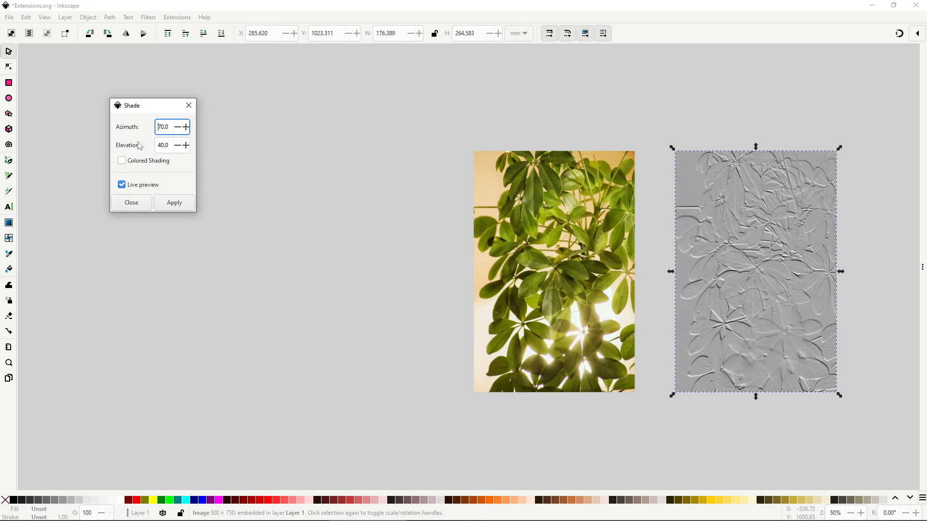
Try Shade elevations of 60 and 10, and set the elevation to 25
{"action": "double_click", "coordinate": [151, 148]}
{"action": "type", "text": "10"}
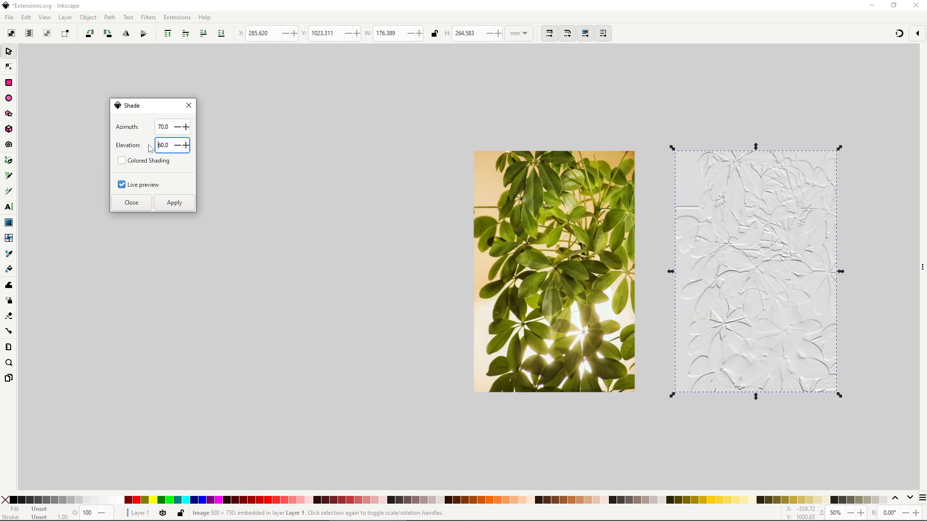
{"action": "key", "text": "Return"}
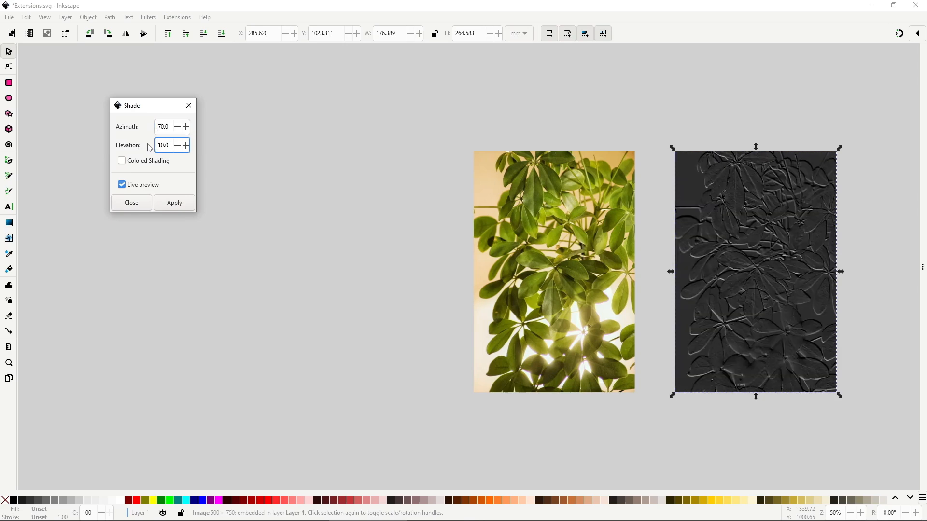
{"action": "double_click", "coordinate": [148, 148]}
{"action": "type", "text": "25"}
{"action": "key", "text": "Return"}
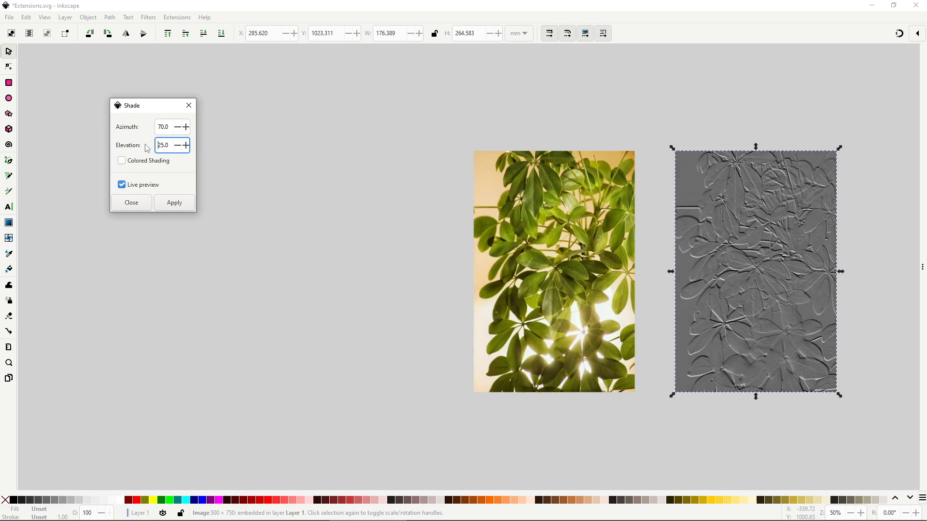
Turn on Colored Shading for the Shade effect, switching it off and on again to compare the previews
{"action": "left_click", "coordinate": [146, 164]}
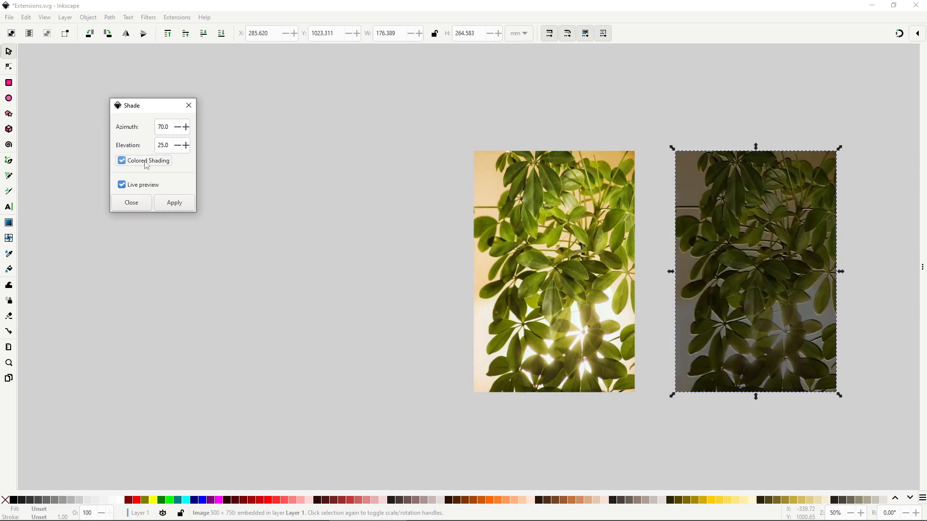
{"action": "left_click", "coordinate": [147, 165]}
{"action": "left_click", "coordinate": [147, 165]}
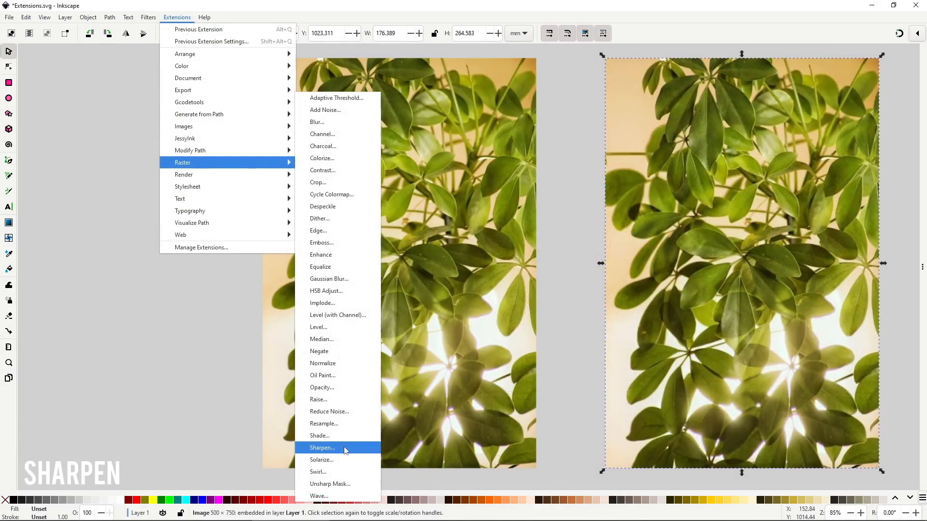
Open the Sharpen raster extension on the selected plant photo with live preview on and set radius and sigma to 5
{"action": "left_click", "coordinate": [345, 447]}
{"action": "left_click", "coordinate": [54, 112]}
{"action": "double_click", "coordinate": [97, 66]}
{"action": "type", "text": "5"}
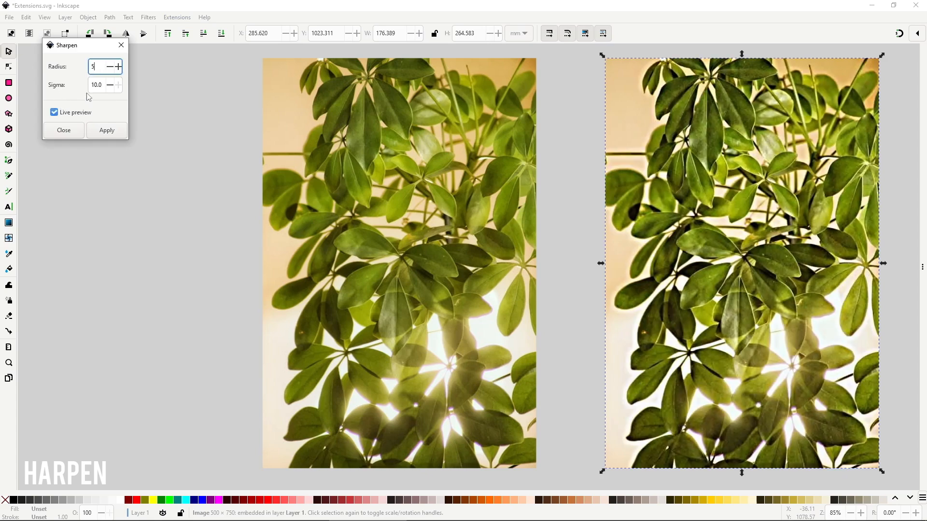
{"action": "key", "text": "Tab"}
{"action": "type", "text": "5"}
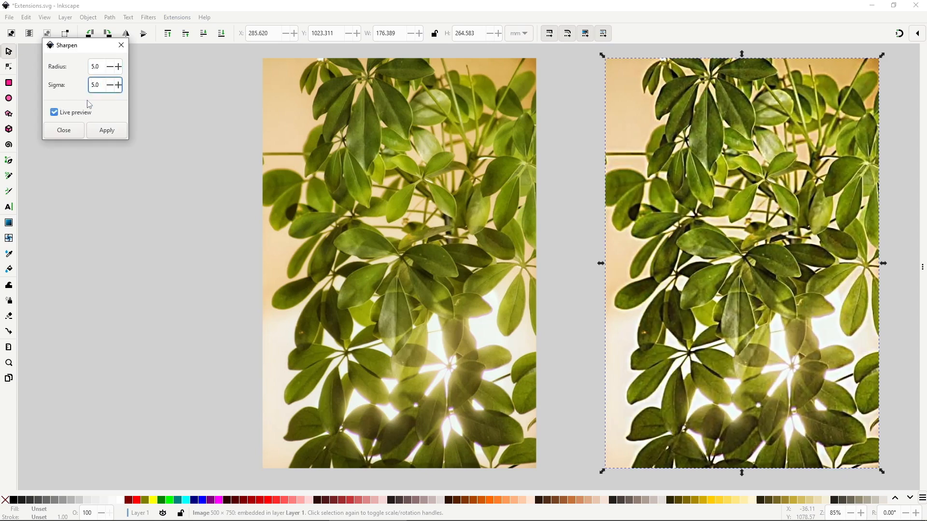
Try Sharpen radius and sigma values of 3, and enter 20 for both
{"action": "key", "text": "shift+Tab"}
{"action": "type", "text": "3"}
{"action": "key", "text": "Tab"}
{"action": "type", "text": "3"}
{"action": "type", "text": "20"}
{"action": "left_click_drag", "start_coordinate": [101, 67], "coordinate": [90, 87]}
{"action": "key", "text": "Tab"}
{"action": "type", "text": "20"}
{"action": "key", "text": "Return"}
{"action": "left_click", "coordinate": [92, 90]}
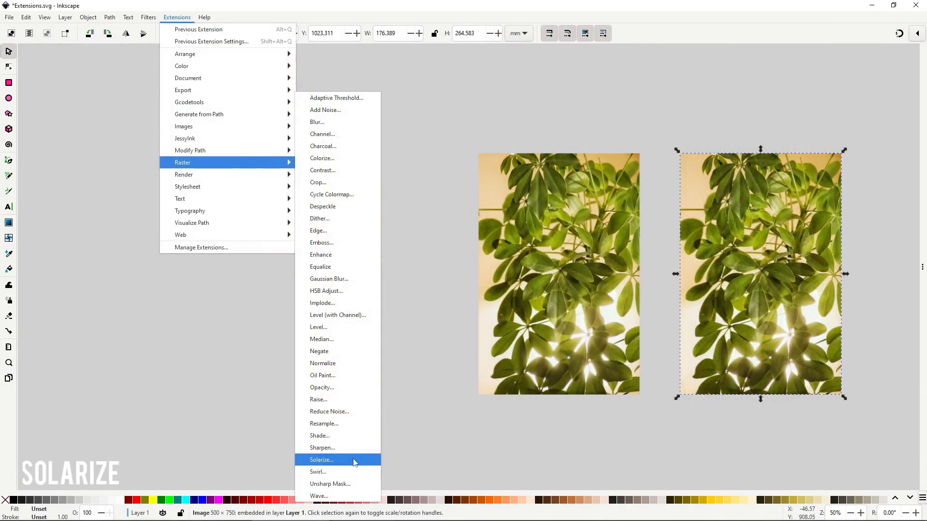
Open the Solarize raster extension on the selected plant photo with live preview on and try factors of 20 and 100
{"action": "left_click", "coordinate": [355, 463]}
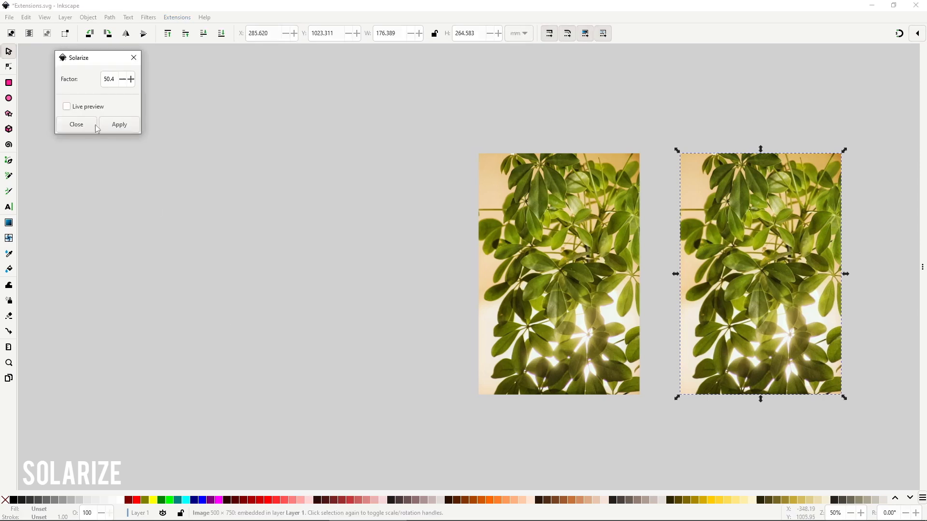
{"action": "left_click", "coordinate": [96, 107]}
{"action": "double_click", "coordinate": [116, 81]}
{"action": "type", "text": "2"}
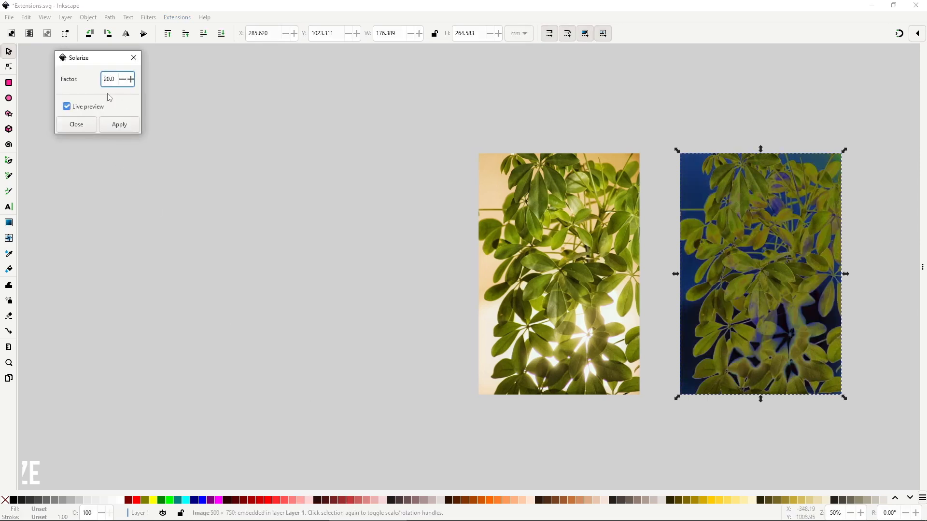
{"action": "type", "text": "00"}
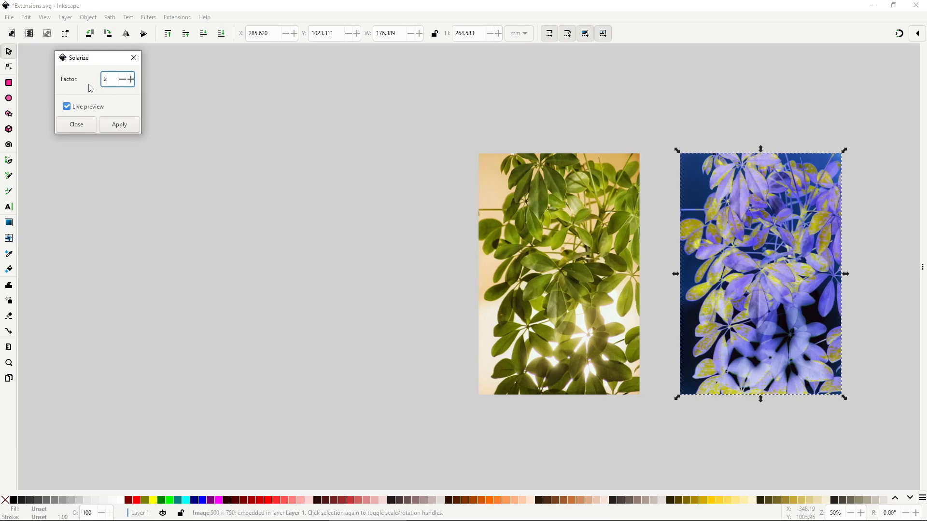
{"action": "key", "text": "Return"}
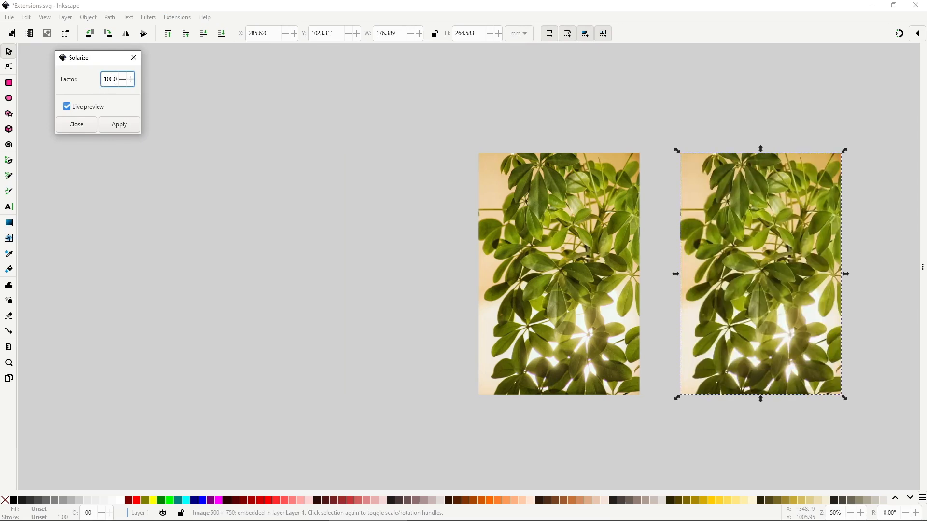
Try Solarize factors of 70 and 50, and set the factor to 10
{"action": "double_click", "coordinate": [116, 80]}
{"action": "type", "text": "500"}
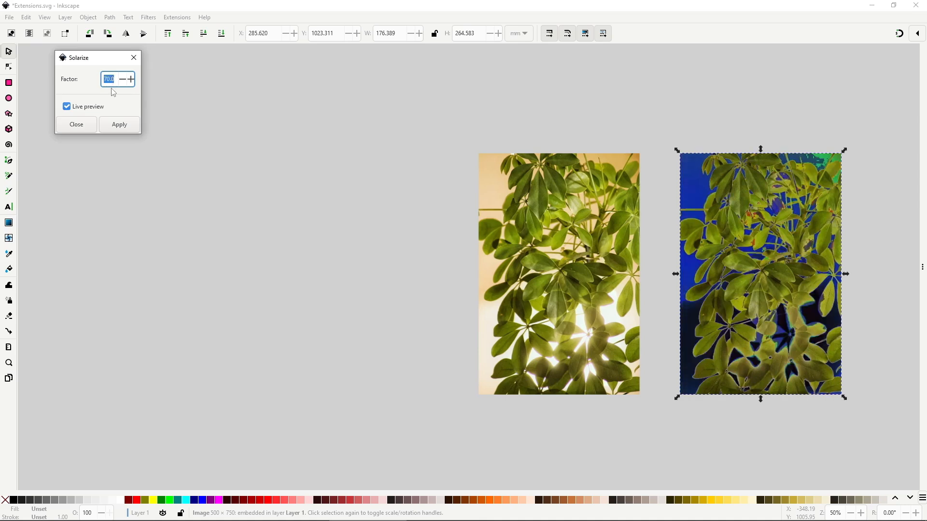
{"action": "key", "text": "BackSpace"}
{"action": "key", "text": "BackSpace"}
{"action": "key", "text": "BackSpace"}
{"action": "type", "text": "2"}
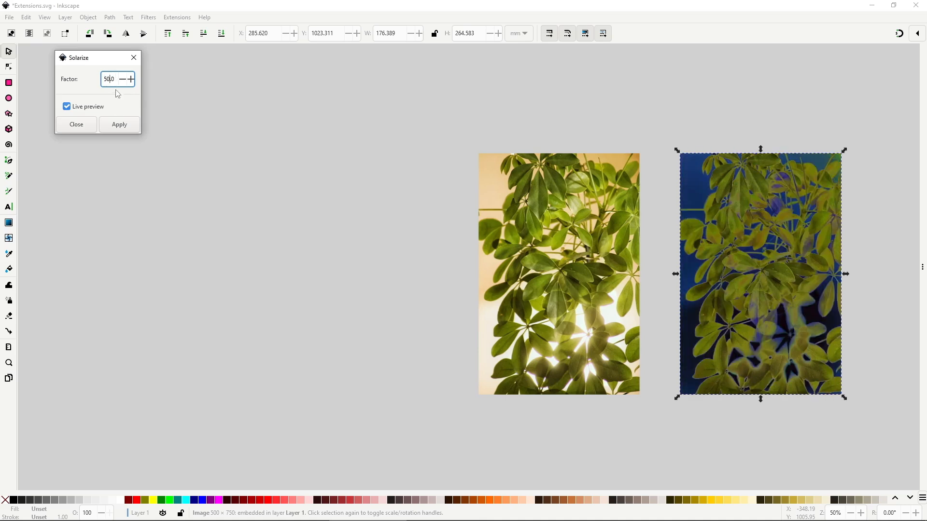
{"action": "type", "text": "0"}
{"action": "key", "text": "Return"}
{"action": "double_click", "coordinate": [114, 79]}
{"action": "type", "text": "10"}
{"action": "key", "text": "Return"}
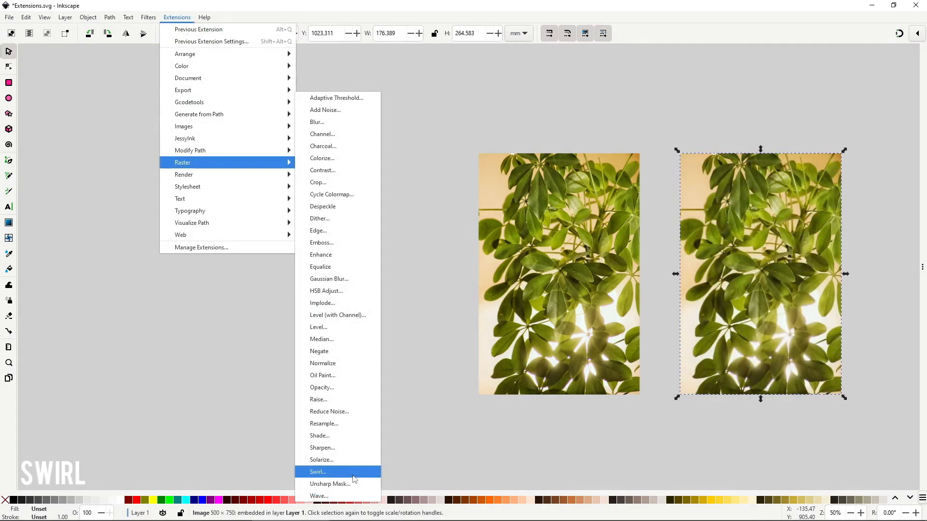
Open the Swirl raster extension on the selected plant photo with live preview on and try 200, 300 and 360 degrees
{"action": "left_click", "coordinate": [352, 476]}
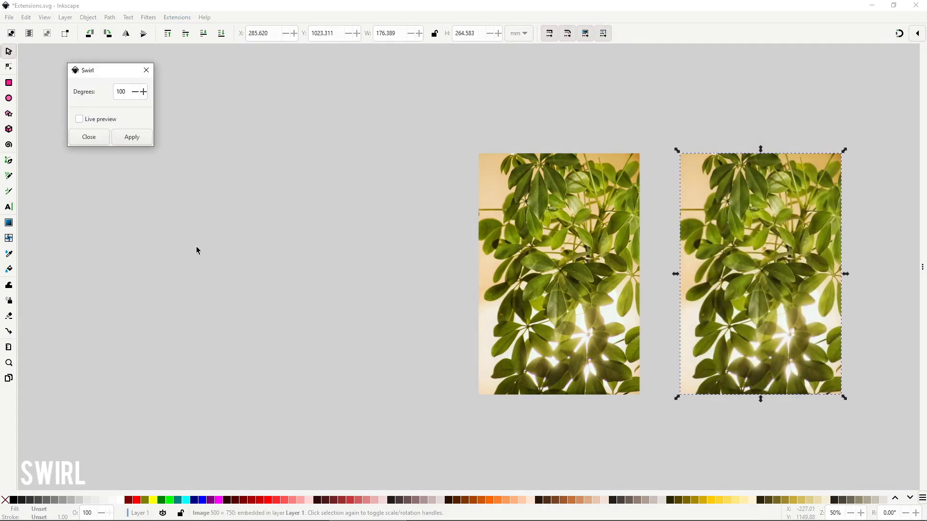
{"action": "left_click", "coordinate": [79, 119]}
{"action": "double_click", "coordinate": [121, 91]}
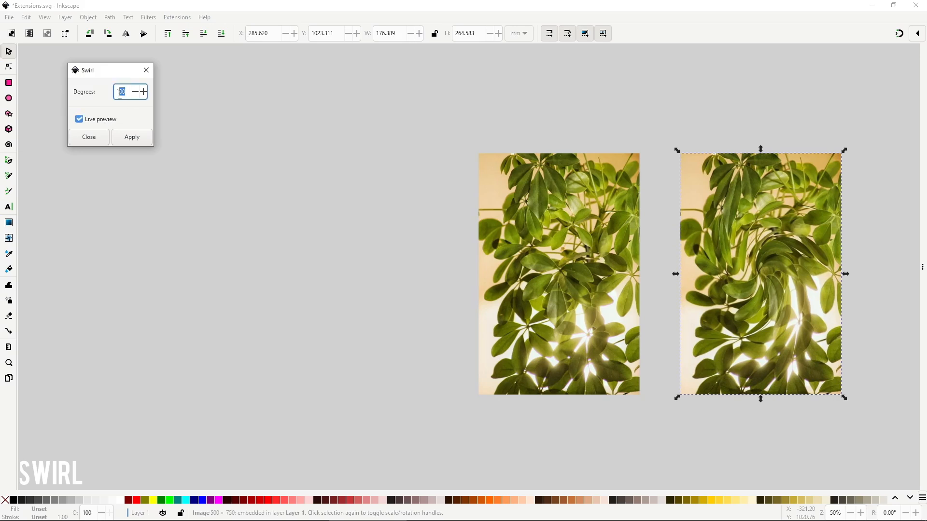
{"action": "type", "text": "200"}
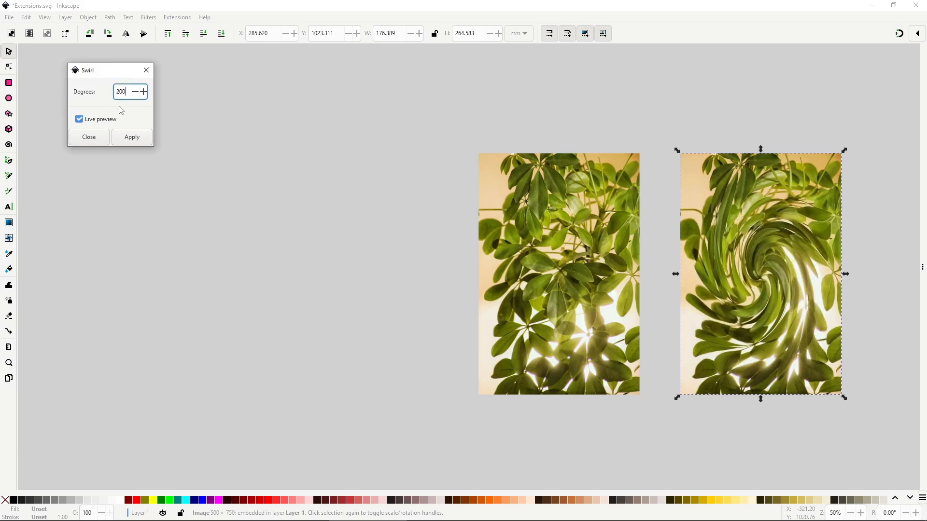
{"action": "double_click", "coordinate": [122, 91]}
{"action": "type", "text": "300"}
{"action": "double_click", "coordinate": [126, 95]}
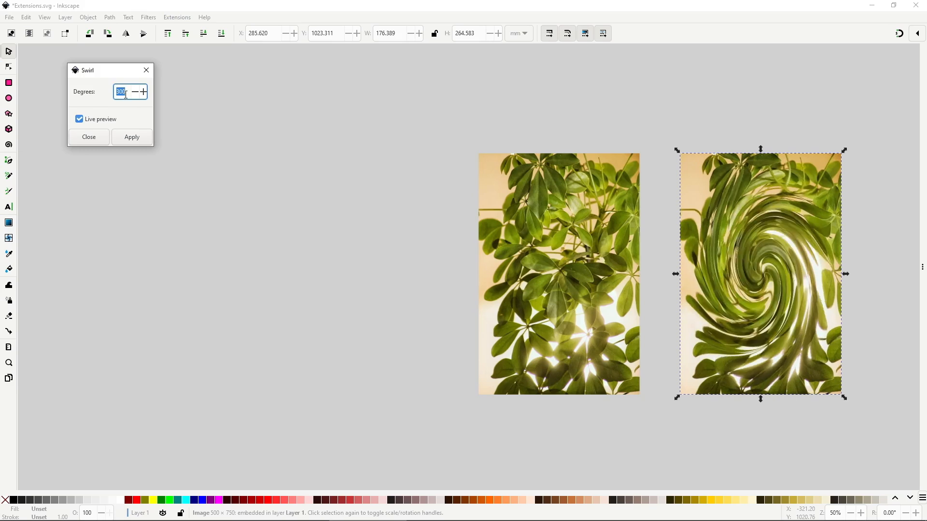
{"action": "type", "text": "360"}
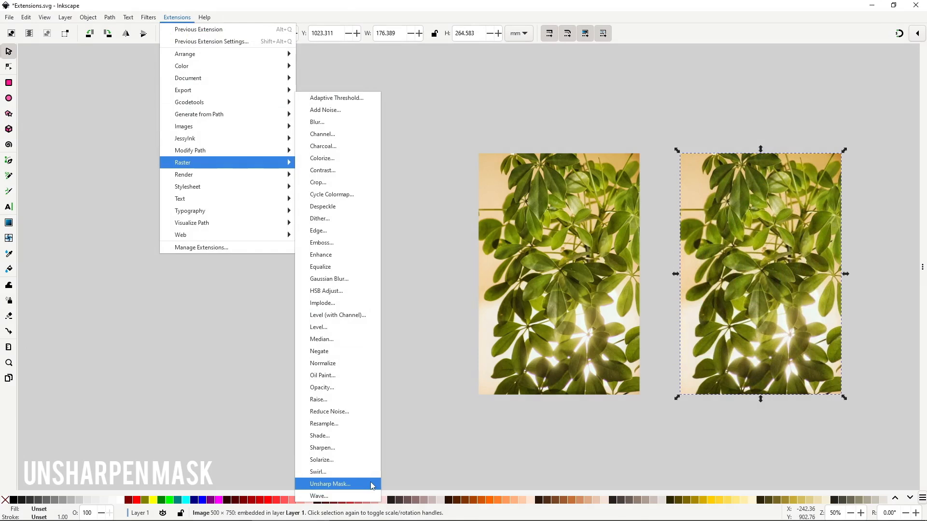
Open the Unsharp Mask raster extension on the selected plant photo with live preview on and set radius and sigma to 50
{"action": "left_click", "coordinate": [372, 485]}
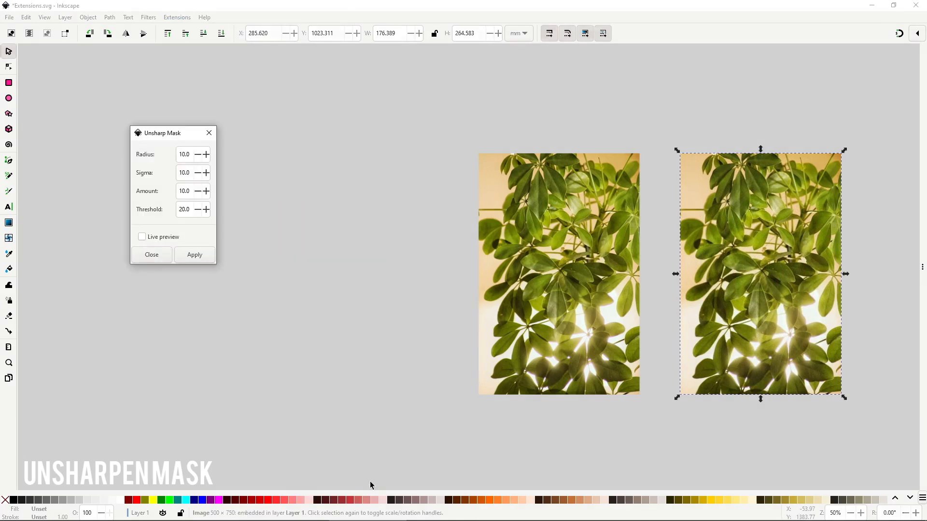
{"action": "left_click", "coordinate": [171, 239]}
{"action": "double_click", "coordinate": [184, 155]}
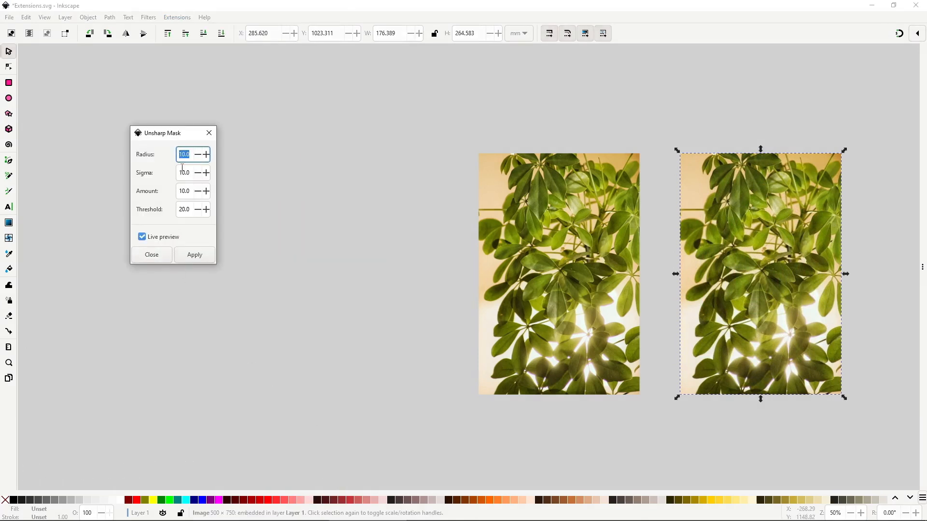
{"action": "type", "text": "50"}
{"action": "key", "text": "Tab"}
{"action": "type", "text": "50"}
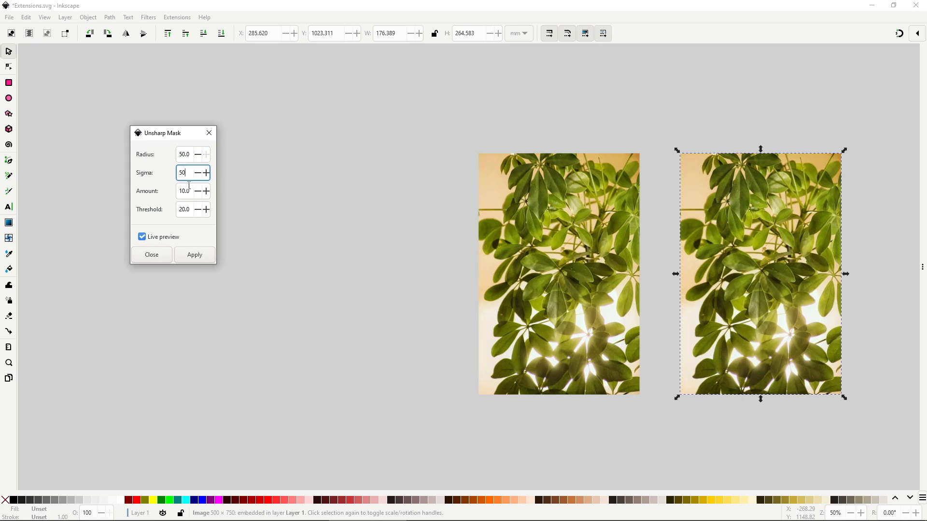
Set the Unsharp Mask amount to 100 and the threshold to 10
{"action": "left_click", "coordinate": [189, 188]}
{"action": "double_click", "coordinate": [188, 190]}
{"action": "type", "text": "100"}
{"action": "left_click", "coordinate": [189, 208]}
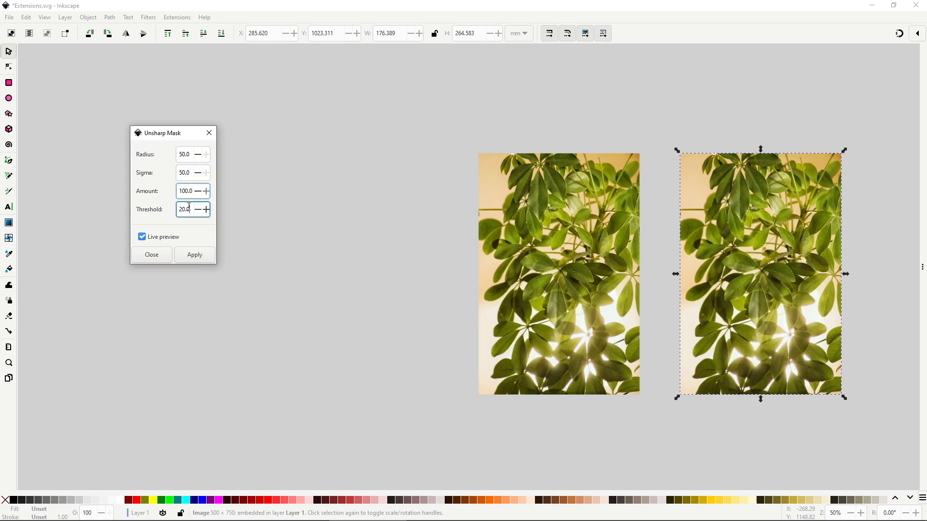
{"action": "double_click", "coordinate": [185, 210]}
{"action": "type", "text": "10"}
{"action": "left_click", "coordinate": [189, 191]}
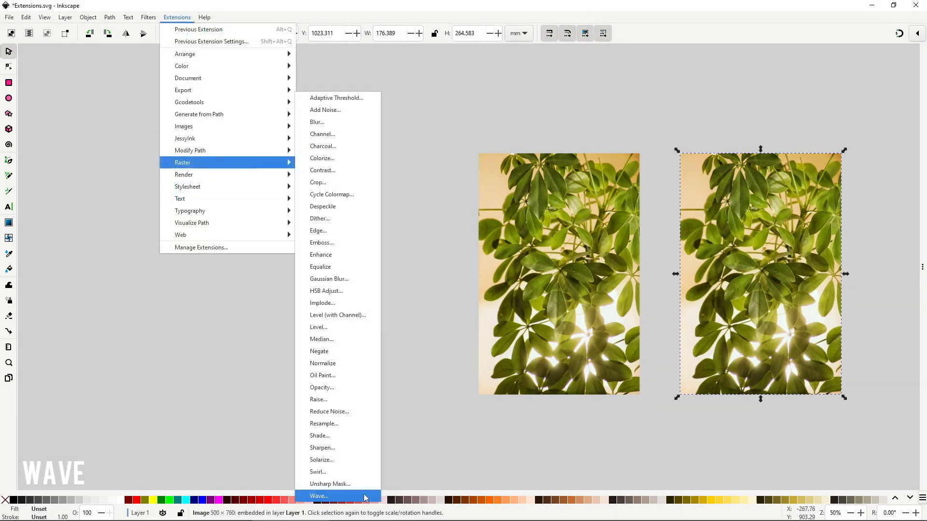
Open the Wave raster extension on the selected plant photo with live preview on and try amplitudes of 10 and 20
{"action": "left_click", "coordinate": [365, 498]}
{"action": "left_click", "coordinate": [64, 88]}
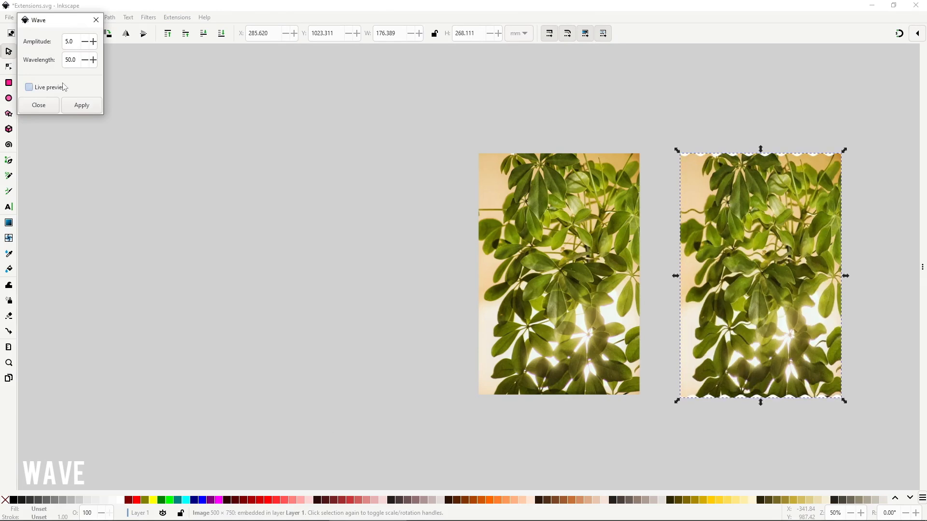
{"action": "left_click_drag", "start_coordinate": [65, 25], "coordinate": [286, 208]}
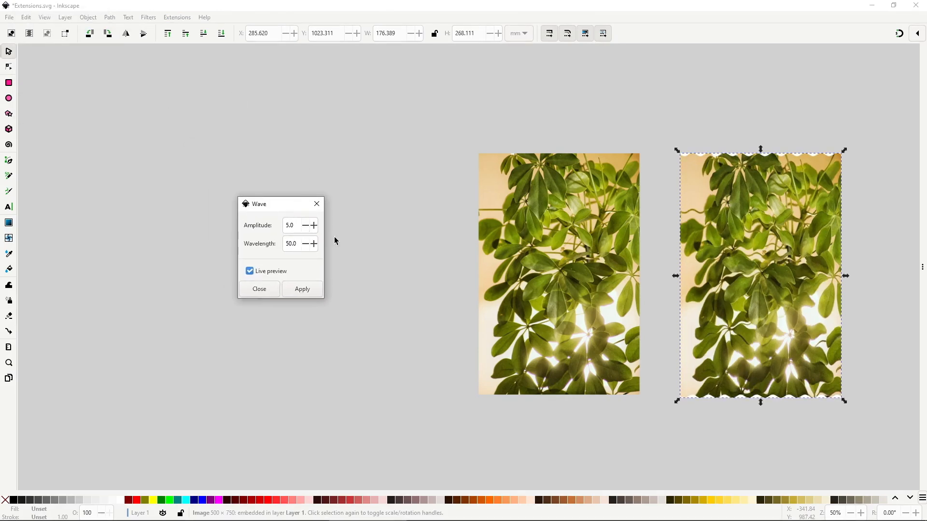
{"action": "double_click", "coordinate": [301, 222]}
{"action": "type", "text": "10.0"}
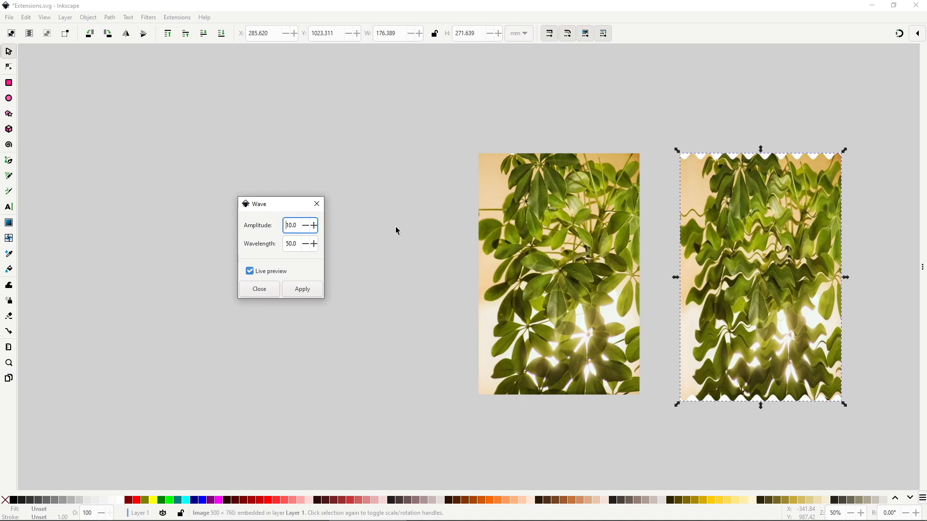
{"action": "key", "text": "ctrl+a"}
{"action": "type", "text": "20"}
{"action": "key", "text": "Return"}
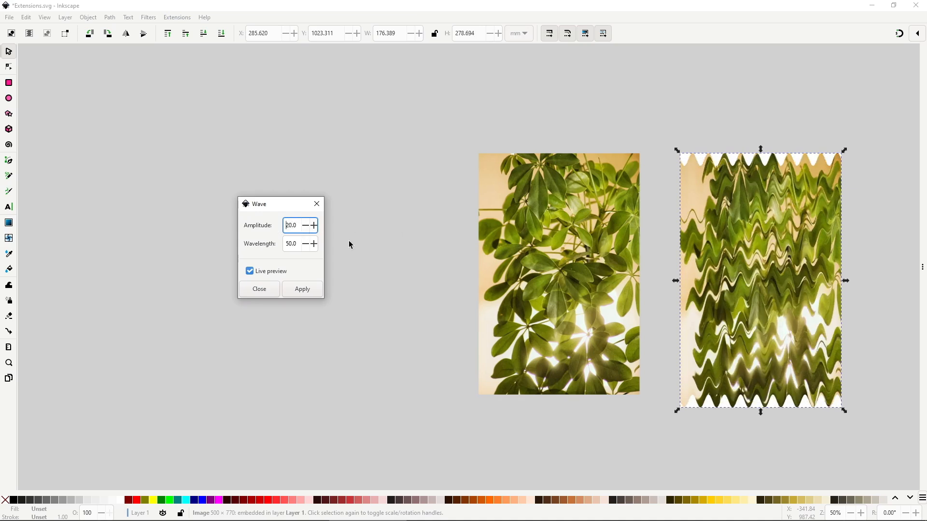
Set the Wave amplitude to 5 and try wavelengths of 70 and 20
{"action": "triple_click", "coordinate": [292, 226]}
{"action": "type", "text": "5"}
{"action": "key", "text": "Return"}
{"action": "key", "text": "Tab"}
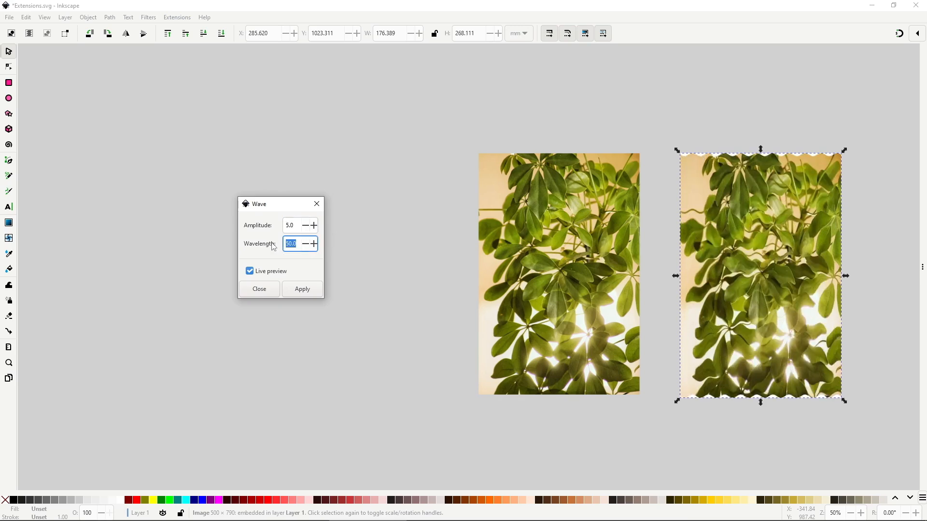
{"action": "type", "text": "70"}
{"action": "key", "text": "Return"}
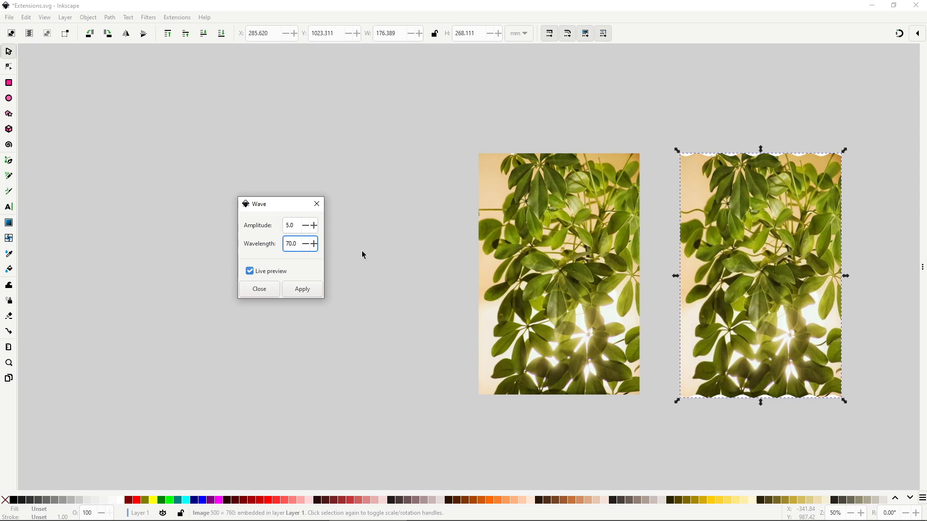
{"action": "double_click", "coordinate": [291, 243]}
{"action": "type", "text": "20"}
{"action": "key", "text": "Return"}
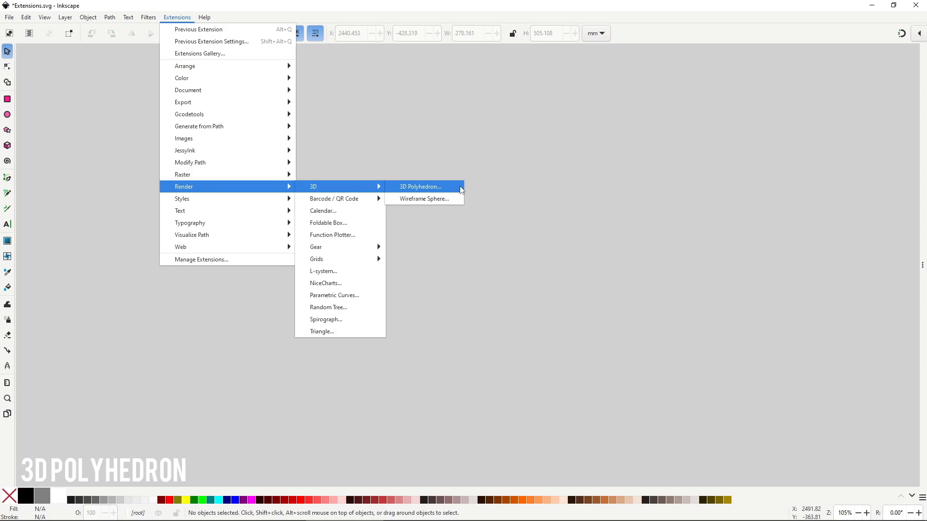
Open the 3D Polyhedron render extension and preview the Snub Cube, Octahedron and Snub Dodecahedron objects
{"action": "left_click", "coordinate": [460, 188]}
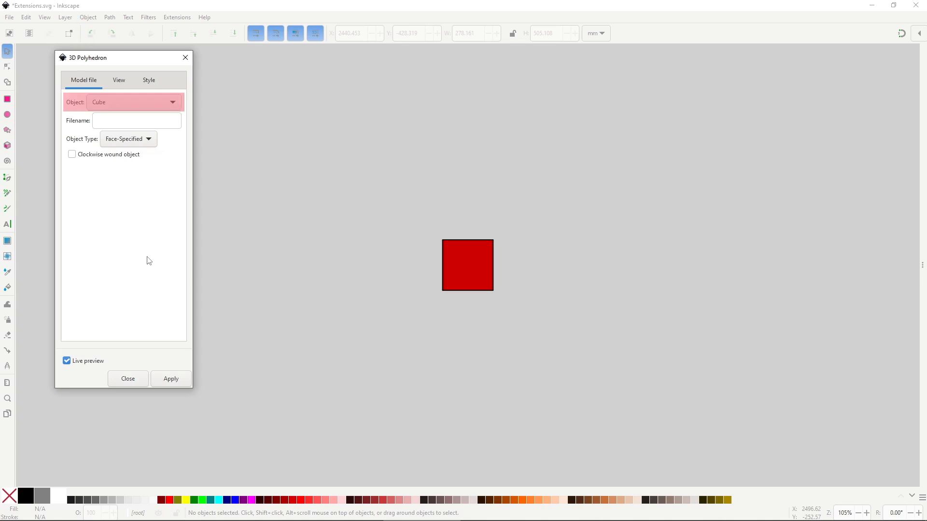
{"action": "left_click", "coordinate": [169, 107]}
{"action": "left_click", "coordinate": [169, 117]}
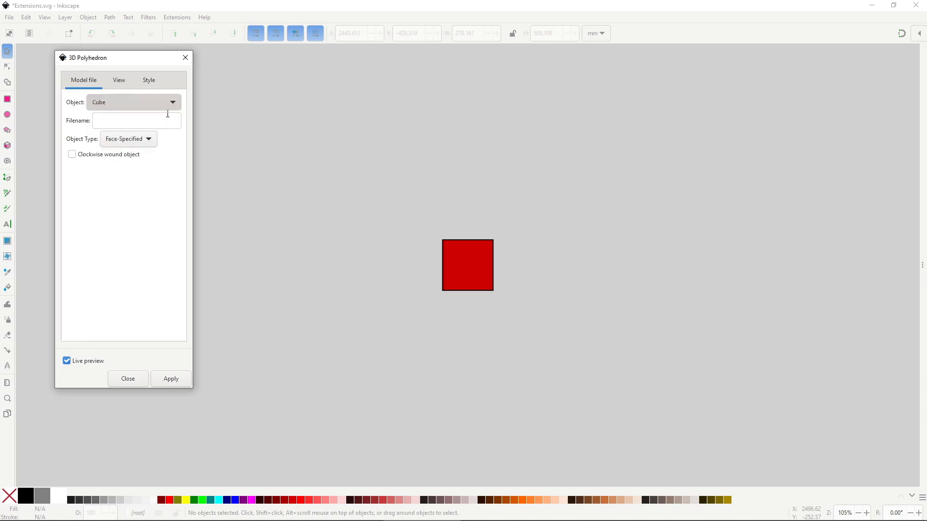
{"action": "left_click", "coordinate": [169, 104]}
{"action": "left_click", "coordinate": [169, 117]}
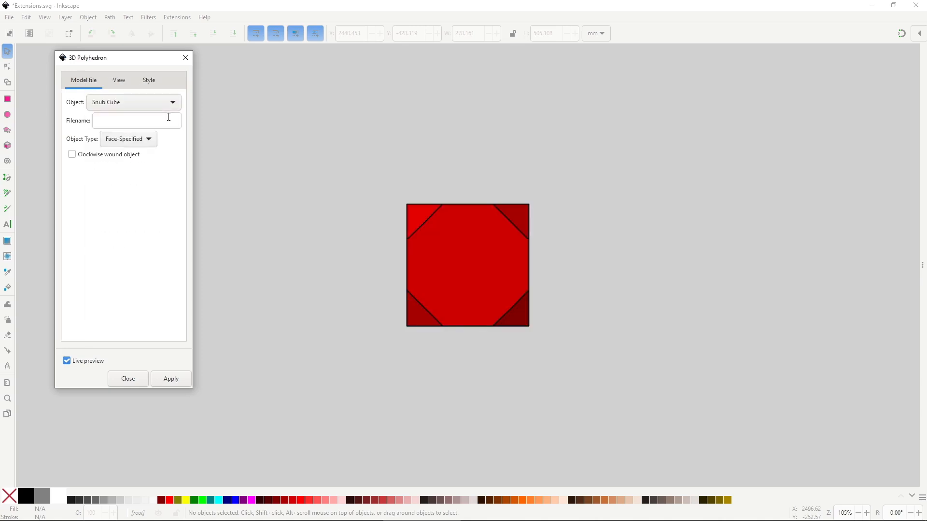
{"action": "left_click", "coordinate": [169, 103]}
{"action": "left_click", "coordinate": [160, 160]}
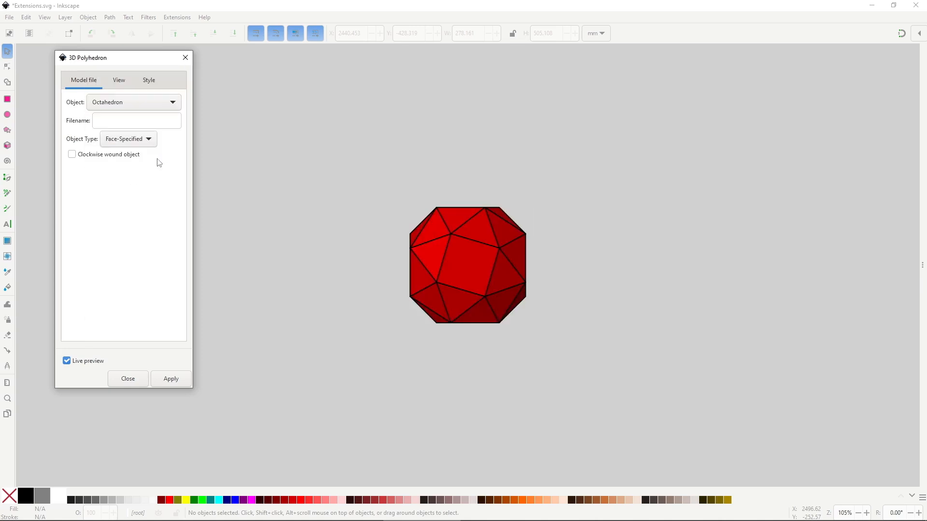
{"action": "left_click", "coordinate": [169, 106]}
{"action": "left_click", "coordinate": [160, 201]}
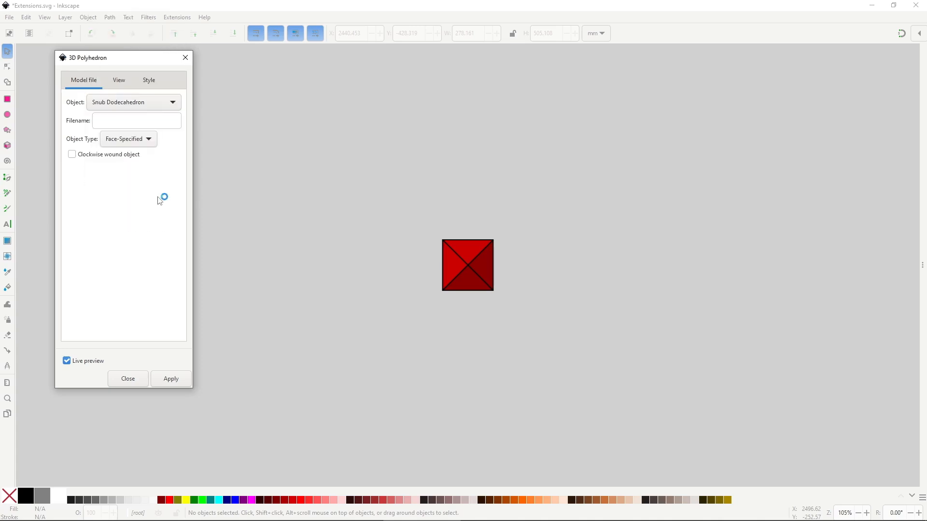
Set the polyhedron object to Load from file, turn off live preview and enter the file name finalbasemesh.obj
{"action": "left_click", "coordinate": [177, 107]}
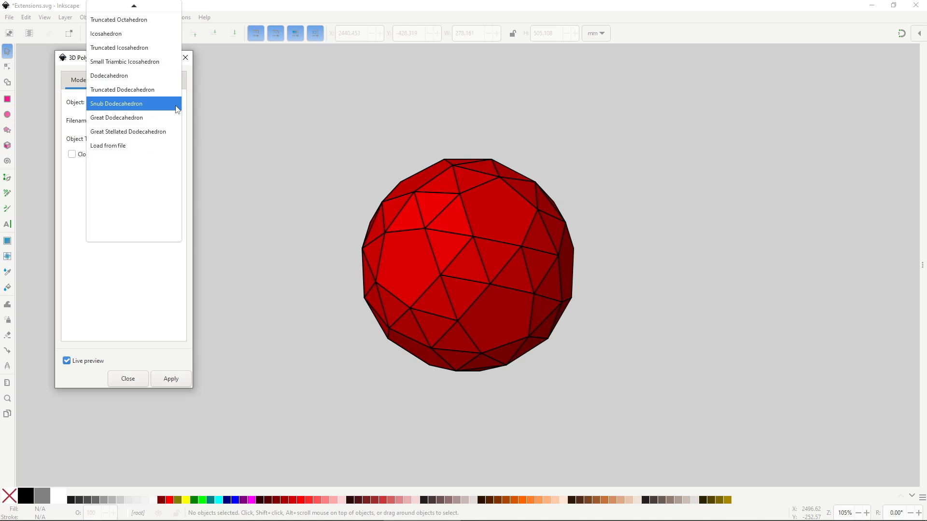
{"action": "left_click", "coordinate": [152, 143]}
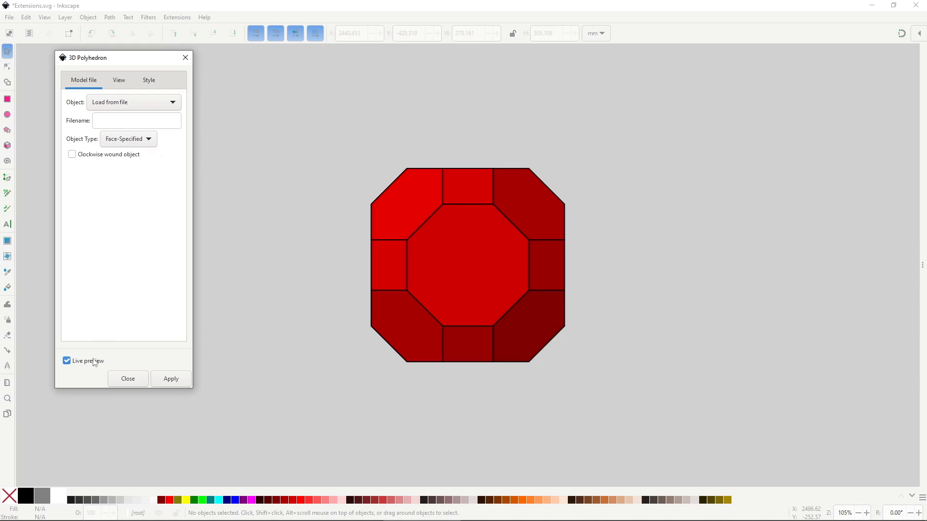
{"action": "left_click", "coordinate": [77, 361]}
{"action": "left_click", "coordinate": [148, 122]}
{"action": "type", "text": "finalbasemesh.ob"}
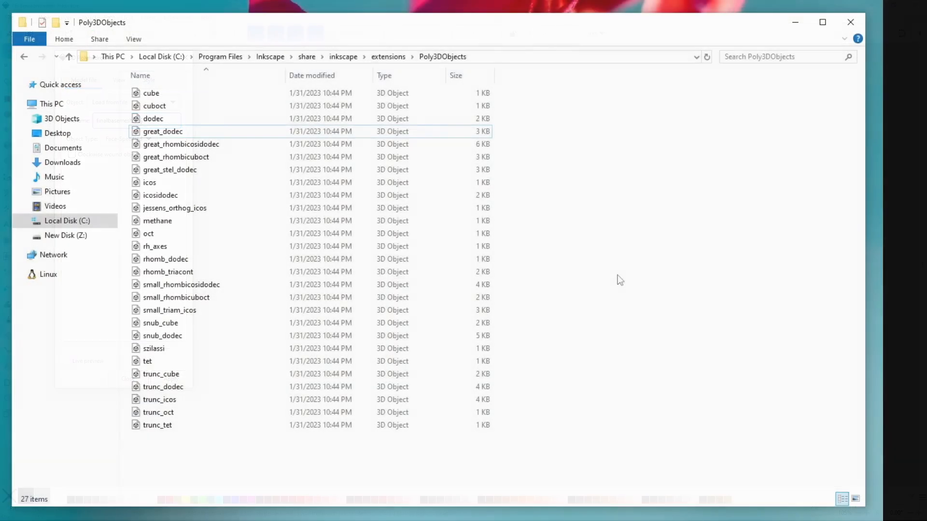
Paste the 3D model file into the Poly3DObjects extensions folder in File Explorer, granting administrator permission for the move
{"action": "right_click", "coordinate": [620, 280]}
{"action": "left_click", "coordinate": [656, 377]}
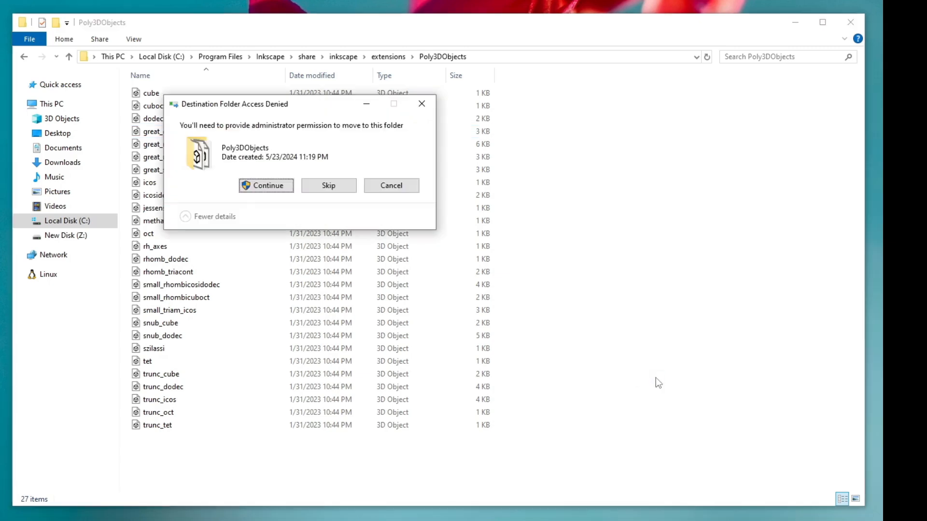
{"action": "left_click", "coordinate": [283, 188]}
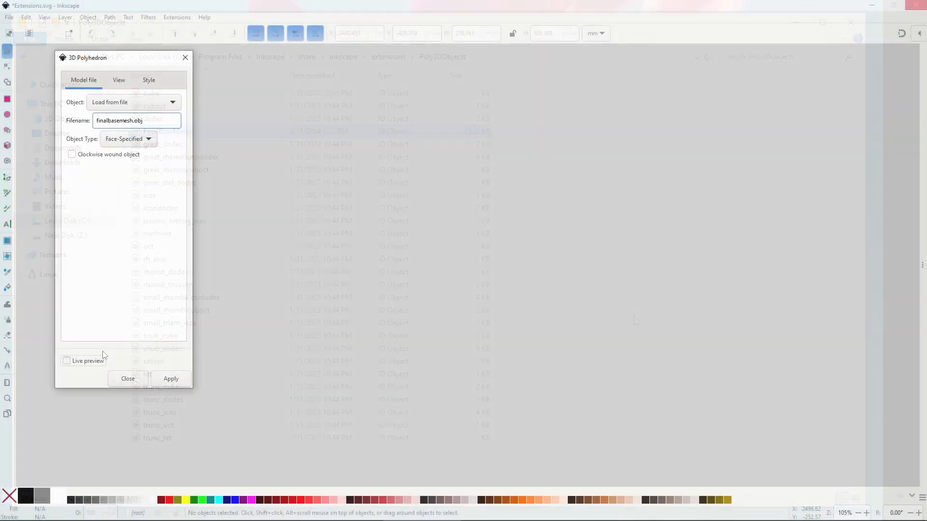
Turn on live preview in the 3D Polyhedron settings and render the finalbasemesh.obj model onto the canvas
{"action": "left_click", "coordinate": [104, 356]}
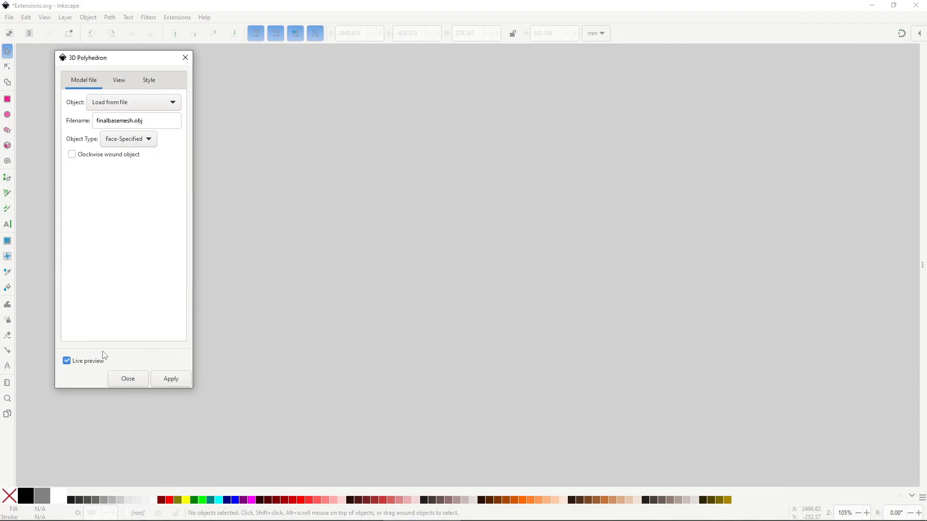
{"action": "left_click", "coordinate": [171, 378]}
{"action": "scroll", "coordinate": [361, 286], "scroll_direction": "up", "scroll_amount": 3}
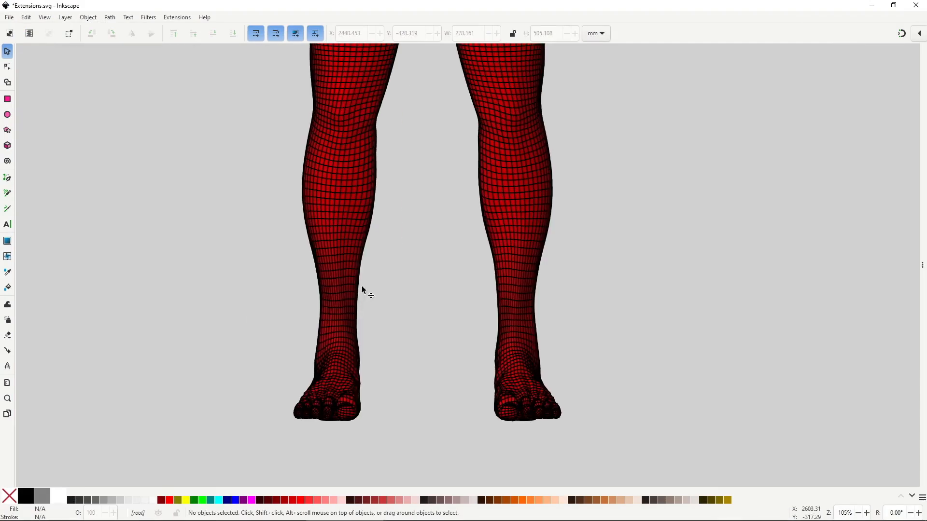
{"action": "scroll", "coordinate": [427, 124], "scroll_direction": "down", "scroll_amount": 3}
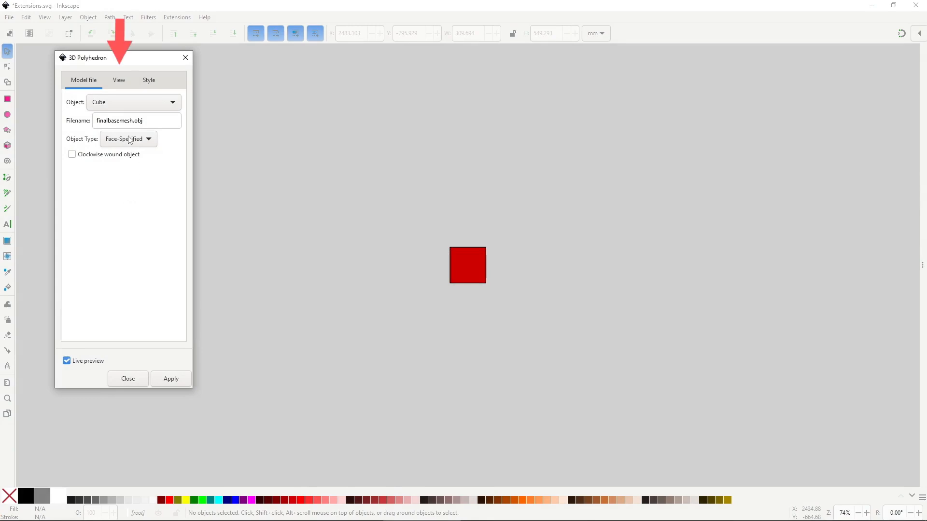
Rotate the previewed cube 45 degrees around the X-axis and 45 degrees around the Y-axis
{"action": "left_click", "coordinate": [119, 80]}
{"action": "double_click", "coordinate": [153, 120]}
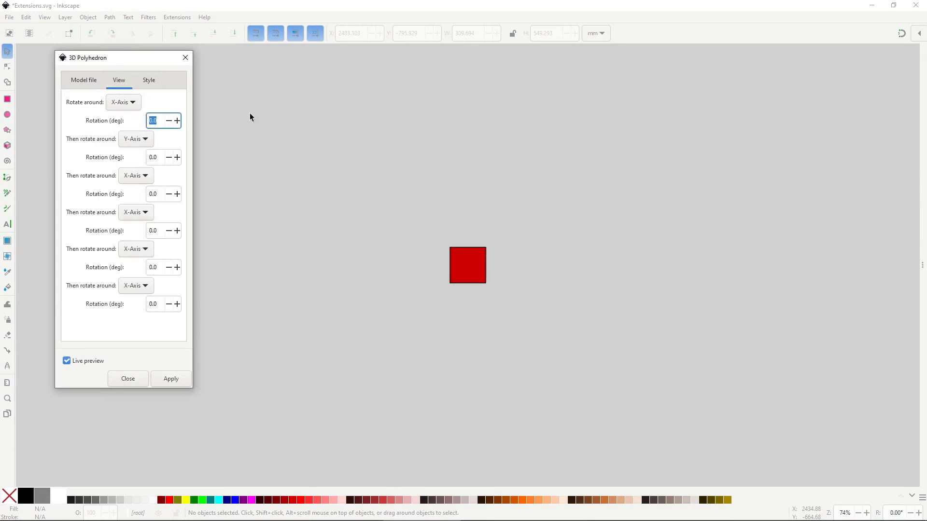
{"action": "type", "text": "45"}
{"action": "key", "text": "Return"}
{"action": "double_click", "coordinate": [153, 157]}
{"action": "type", "text": "45"}
{"action": "key", "text": "Return"}
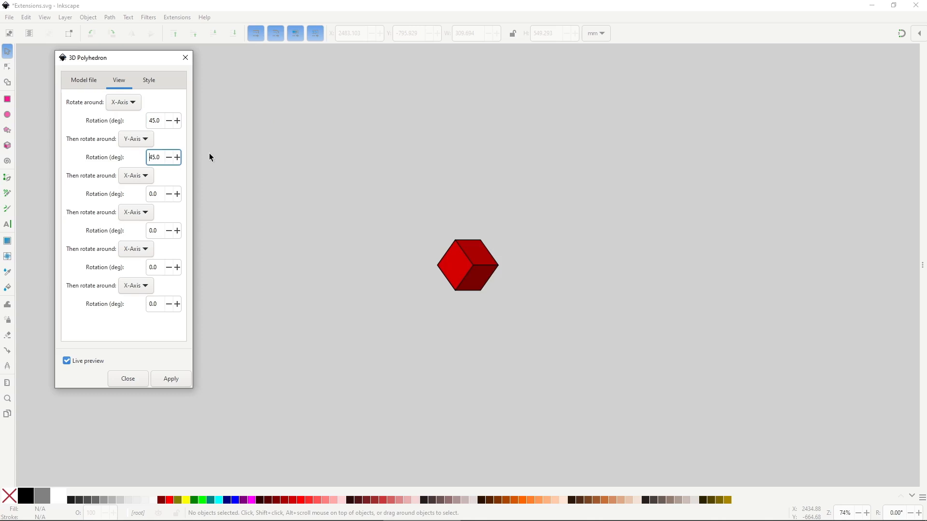
Set the cube's third rotation to the Z-Axis with an angle of 45 degrees
{"action": "left_click", "coordinate": [145, 176]}
{"action": "left_click", "coordinate": [158, 194]}
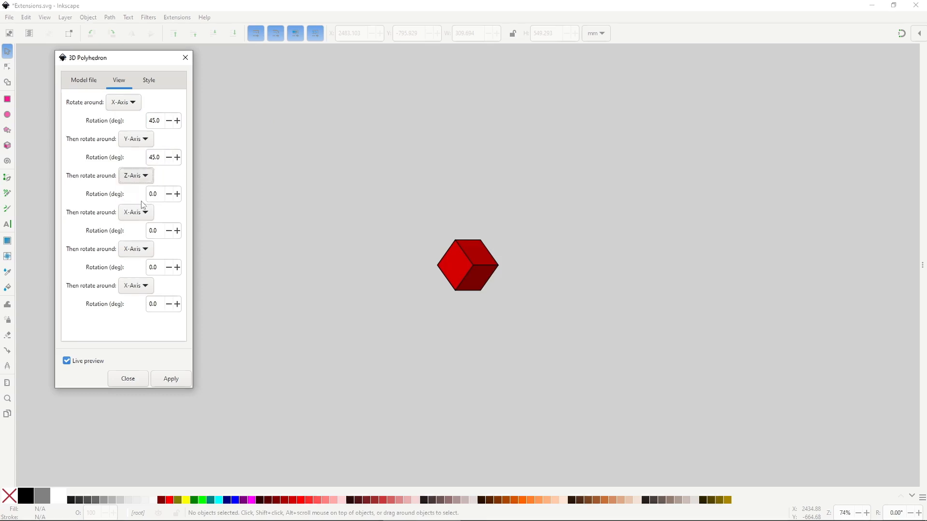
{"action": "double_click", "coordinate": [158, 194]}
{"action": "type", "text": "45"}
{"action": "key", "text": "Return"}
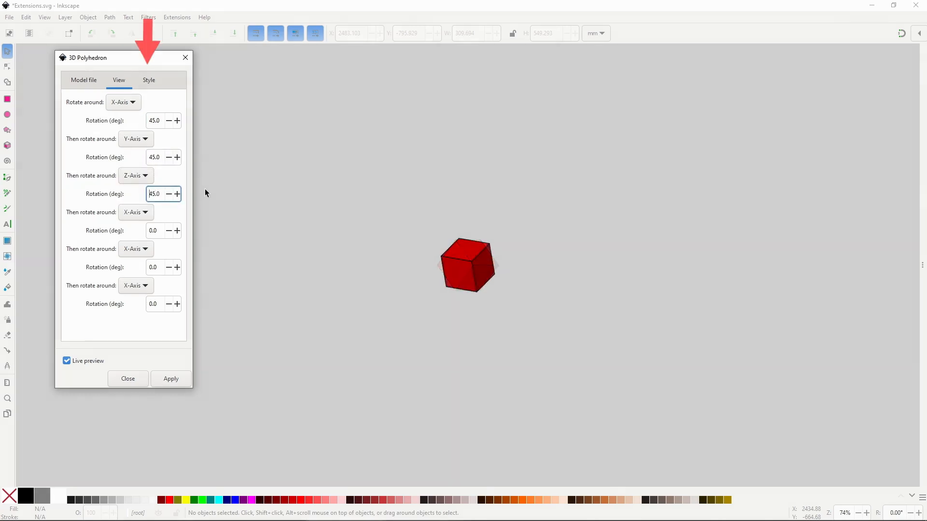
Set the cube's scaling factor to 200 and its red, green and blue fill values to 100 each
{"action": "left_click", "coordinate": [149, 80]}
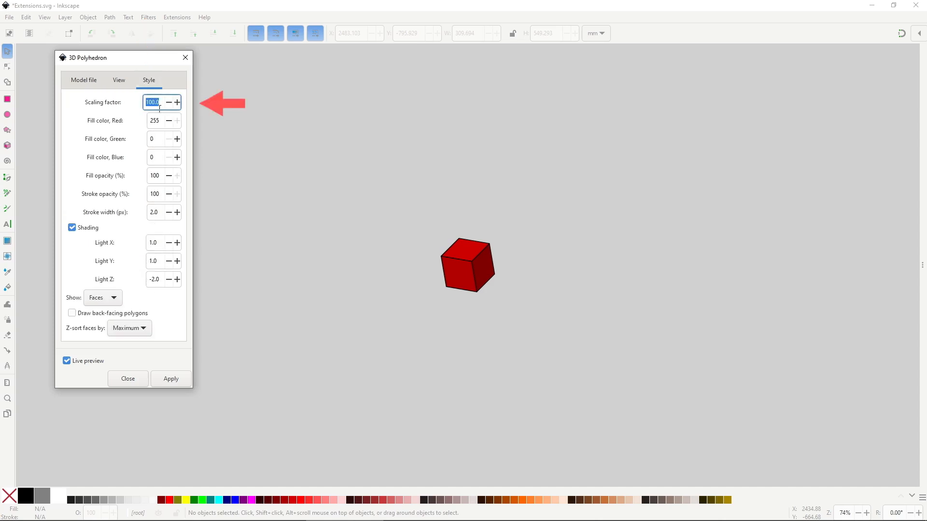
{"action": "type", "text": "200.0"}
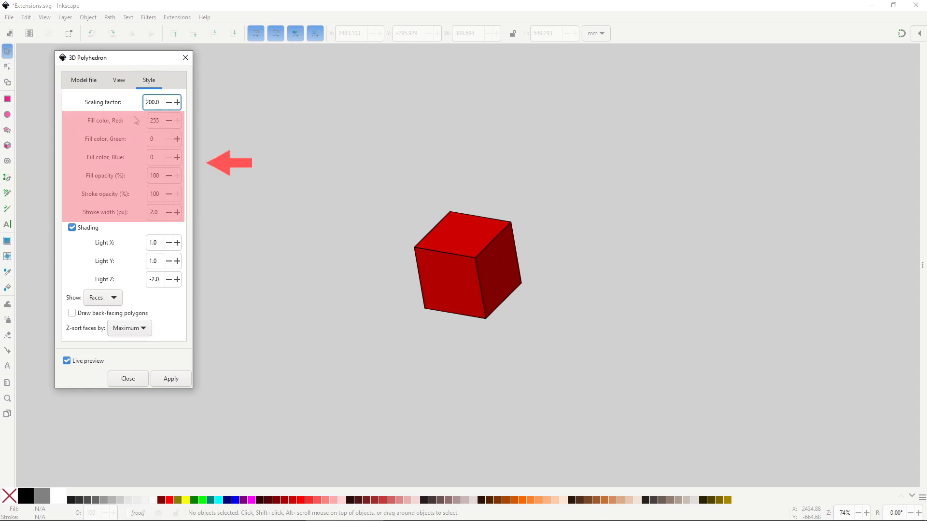
{"action": "key", "text": "Tab"}
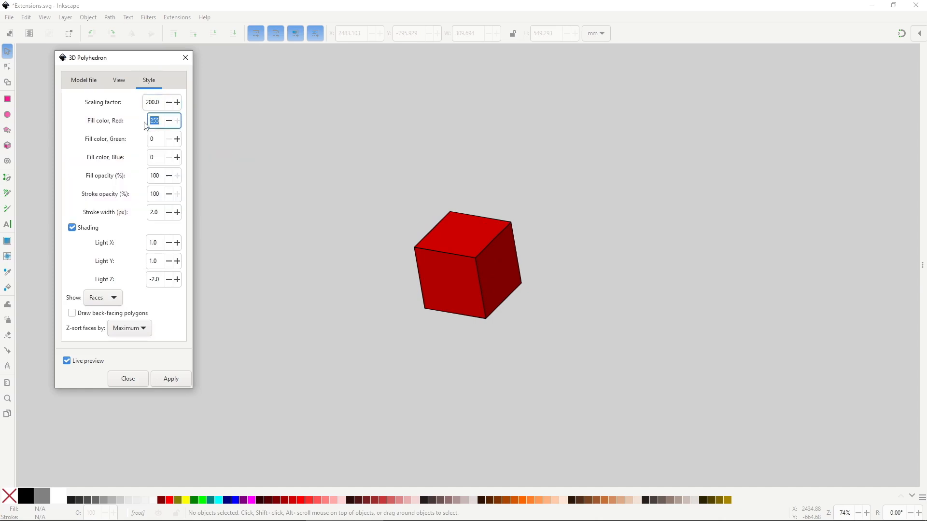
{"action": "type", "text": "100"}
{"action": "left_click", "coordinate": [156, 139]}
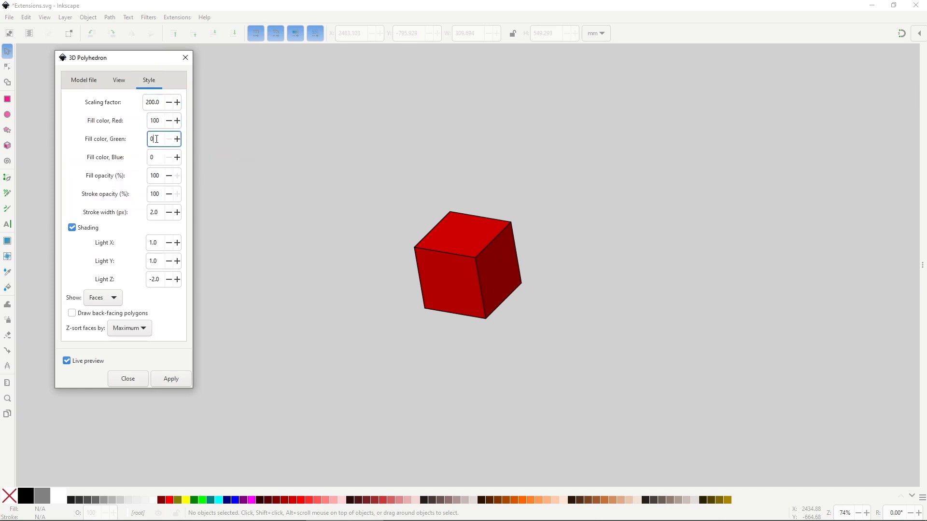
{"action": "type", "text": "100"}
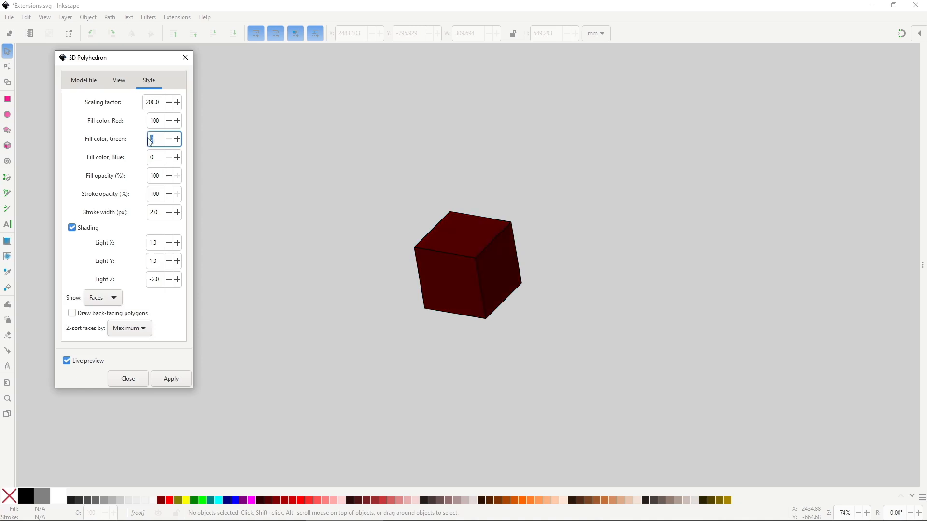
{"action": "left_click", "coordinate": [161, 159]}
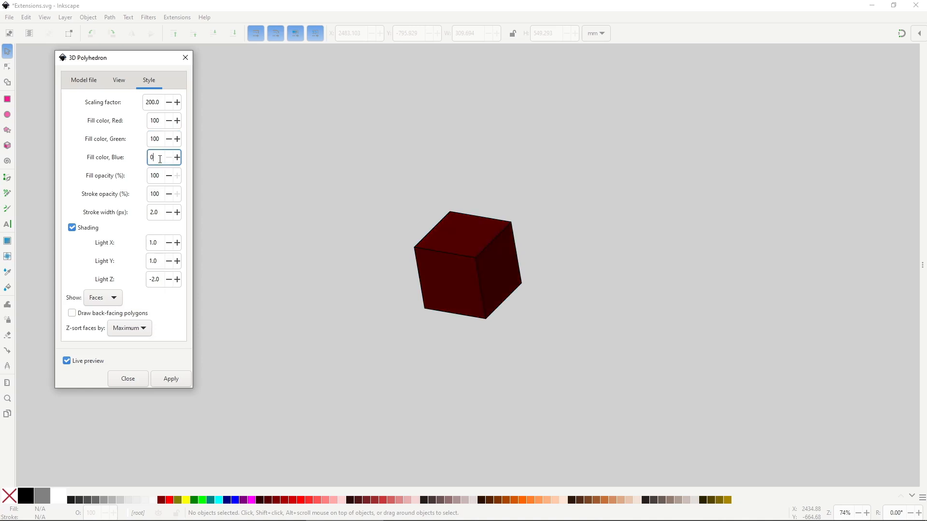
{"action": "key", "text": "BackSpace"}
{"action": "type", "text": "100"}
{"action": "left_click", "coordinate": [160, 145]}
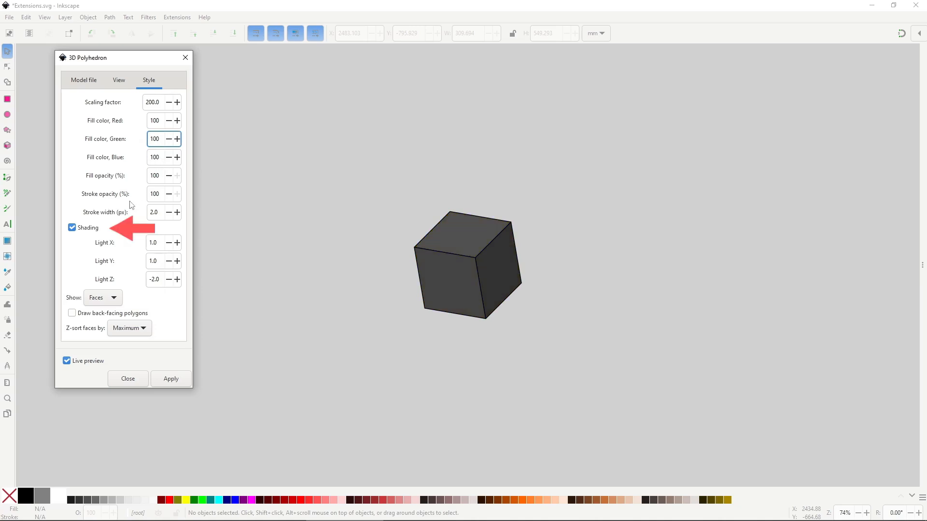
Turn the cube's shading off and back on, and set Light X, Light Y and Light Z to 45
{"action": "left_click", "coordinate": [95, 229]}
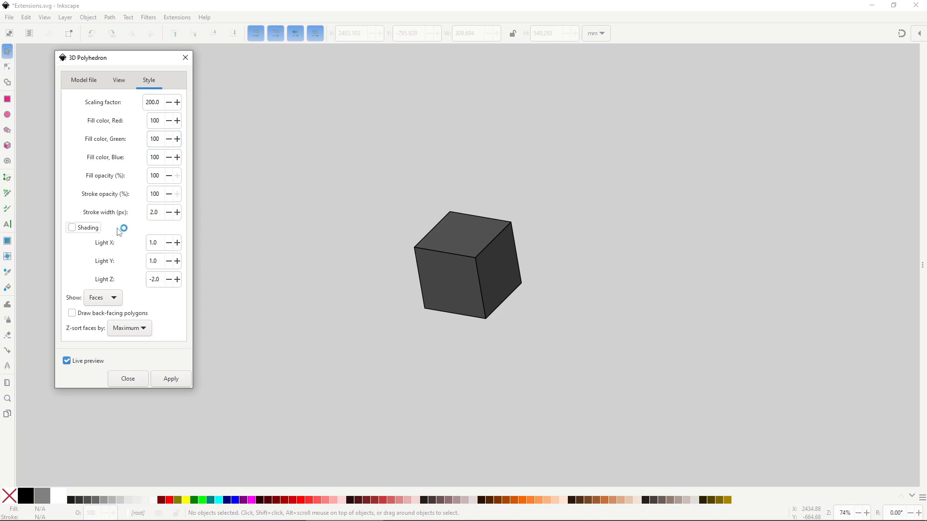
{"action": "left_click", "coordinate": [91, 229]}
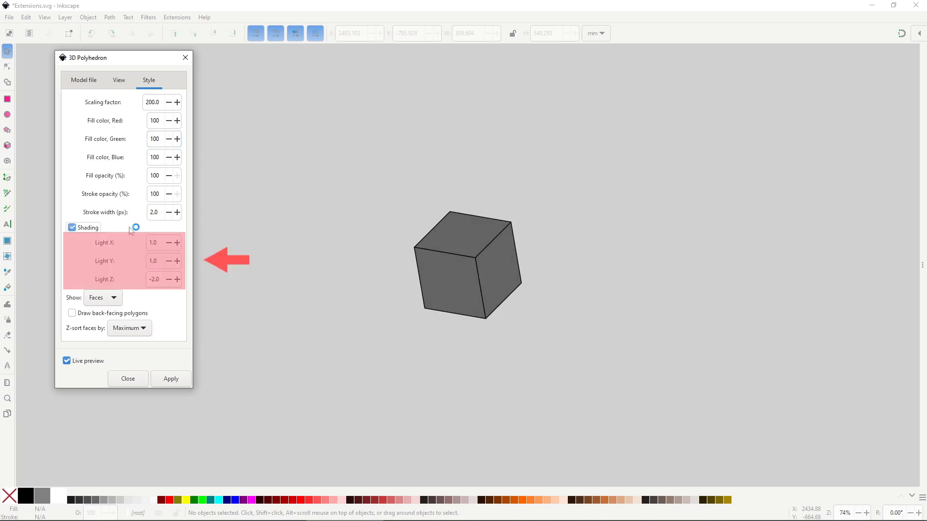
{"action": "double_click", "coordinate": [159, 242]}
{"action": "type", "text": "45"}
{"action": "left_click", "coordinate": [159, 260]}
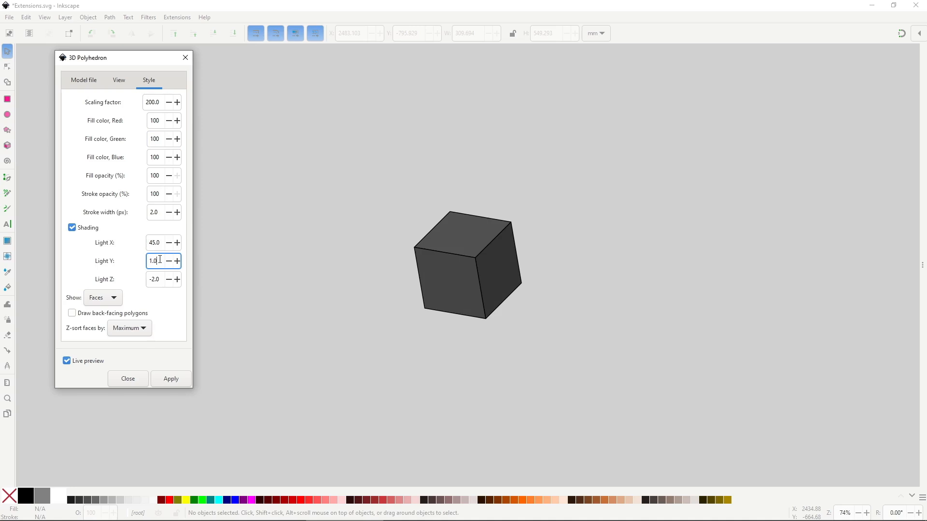
{"action": "double_click", "coordinate": [160, 260]}
{"action": "type", "text": "45"}
{"action": "left_click", "coordinate": [162, 279]}
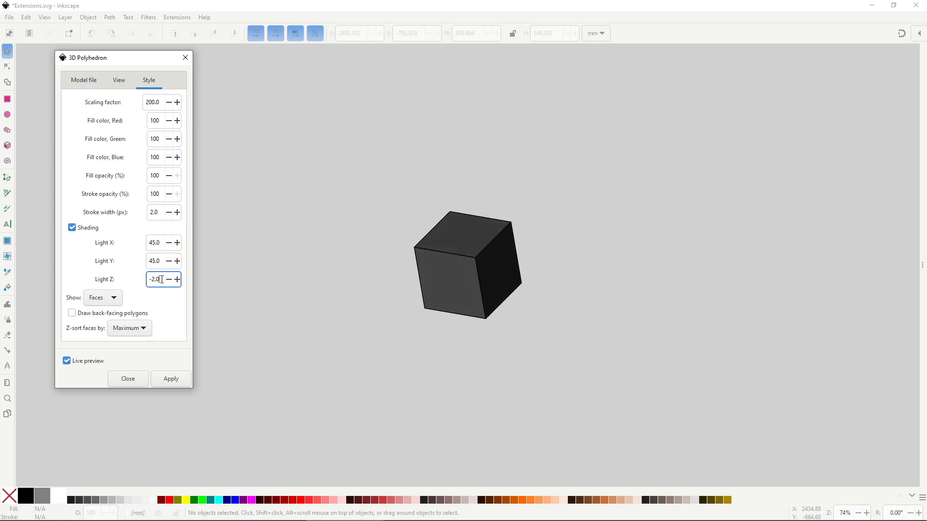
{"action": "double_click", "coordinate": [162, 279]}
{"action": "type", "text": "45"}
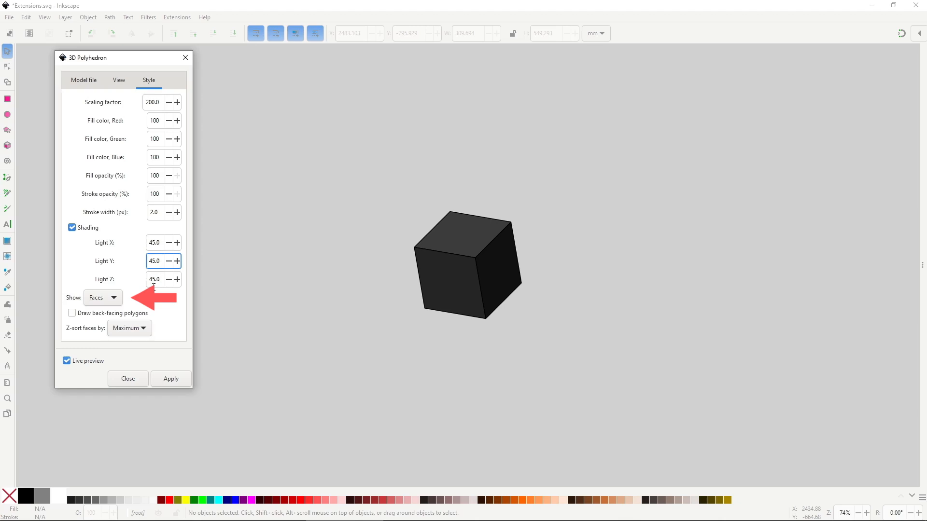
Preview the cube shown as Edges and as Vertices, and return it to Faces
{"action": "left_click", "coordinate": [114, 300]}
{"action": "left_click", "coordinate": [115, 302]}
{"action": "left_click", "coordinate": [114, 303]}
{"action": "left_click", "coordinate": [115, 313]}
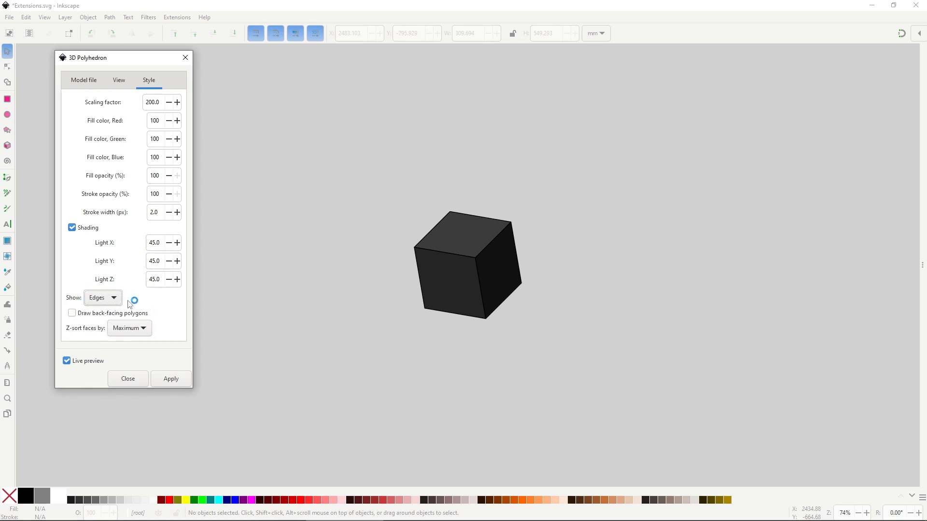
{"action": "left_click", "coordinate": [115, 298]}
{"action": "left_click", "coordinate": [102, 312]}
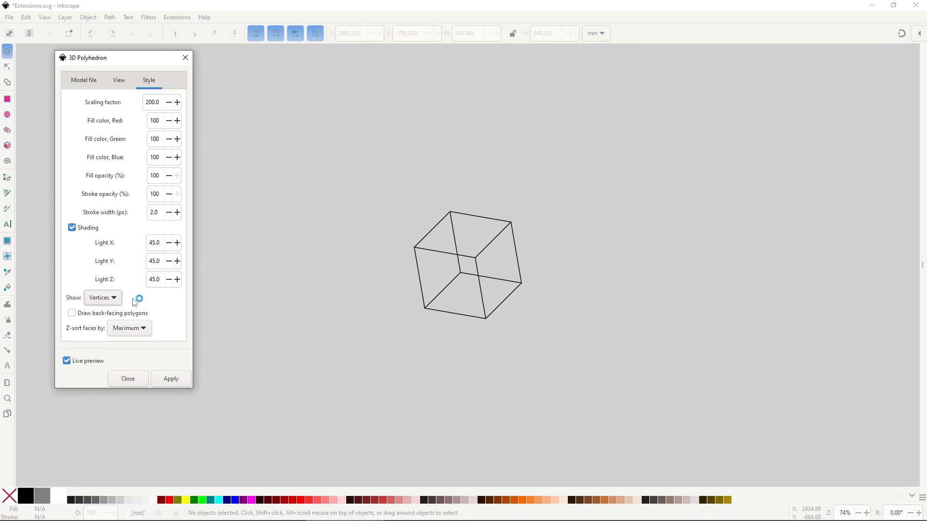
{"action": "left_click", "coordinate": [115, 298]}
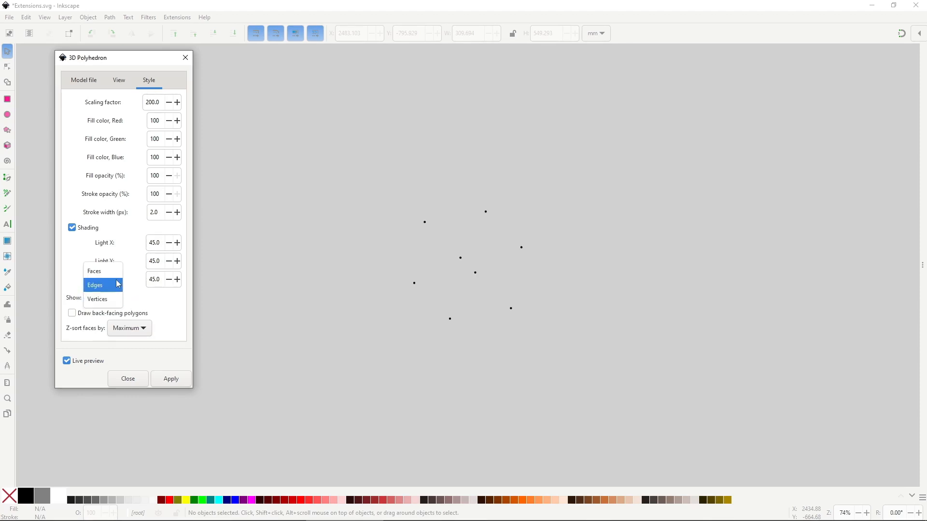
{"action": "left_click", "coordinate": [99, 273]}
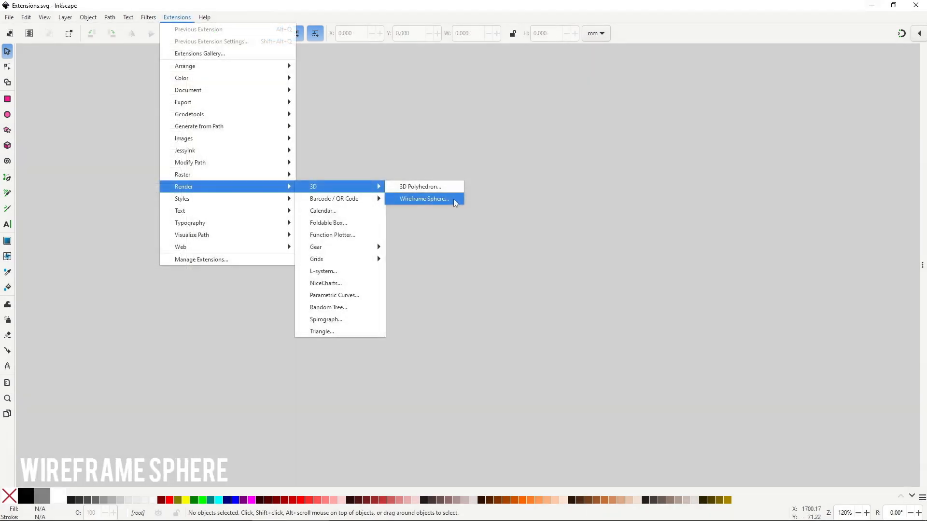
Open the Wireframe Sphere render extension with live preview on and set 3 lines of latitude and 12 lines of longitude
{"action": "left_click", "coordinate": [453, 199]}
{"action": "left_click", "coordinate": [49, 155]}
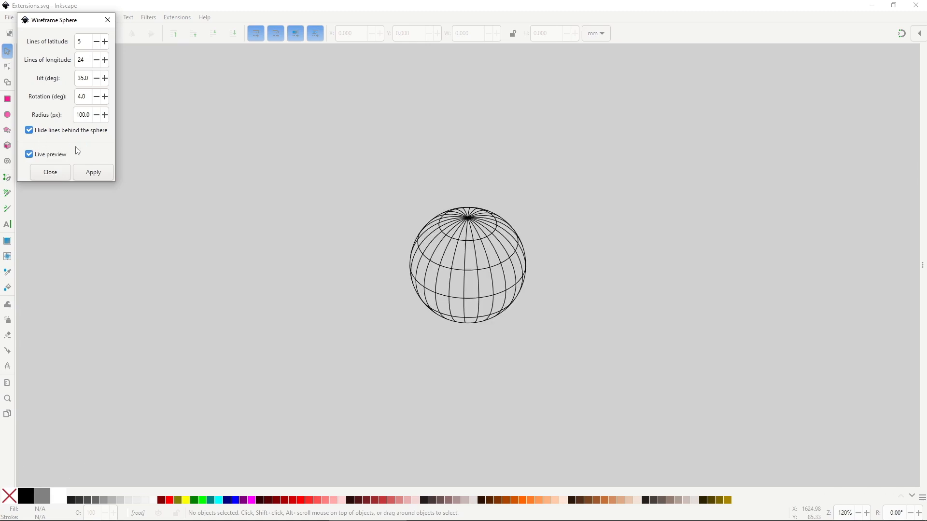
{"action": "left_click_drag", "start_coordinate": [68, 20], "coordinate": [174, 94]}
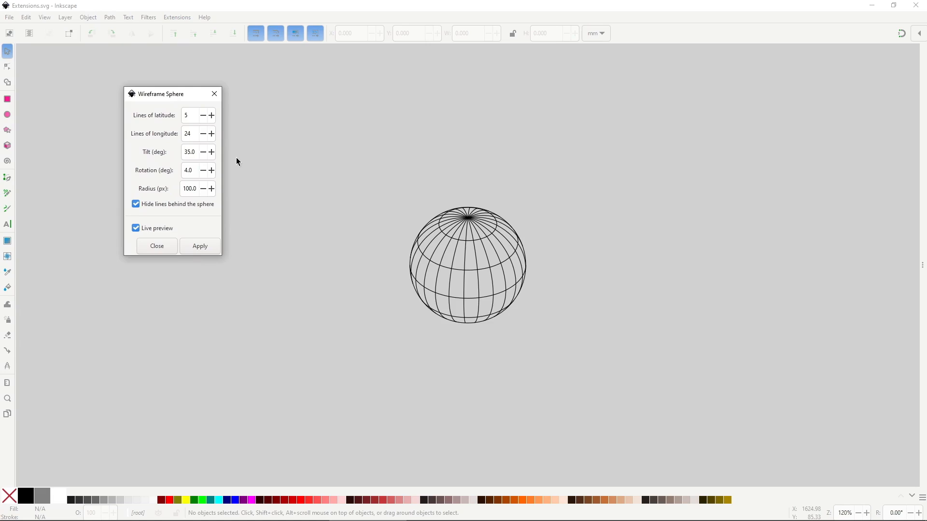
{"action": "double_click", "coordinate": [188, 114]}
{"action": "type", "text": "3"}
{"action": "key", "text": "Tab"}
{"action": "type", "text": "12"}
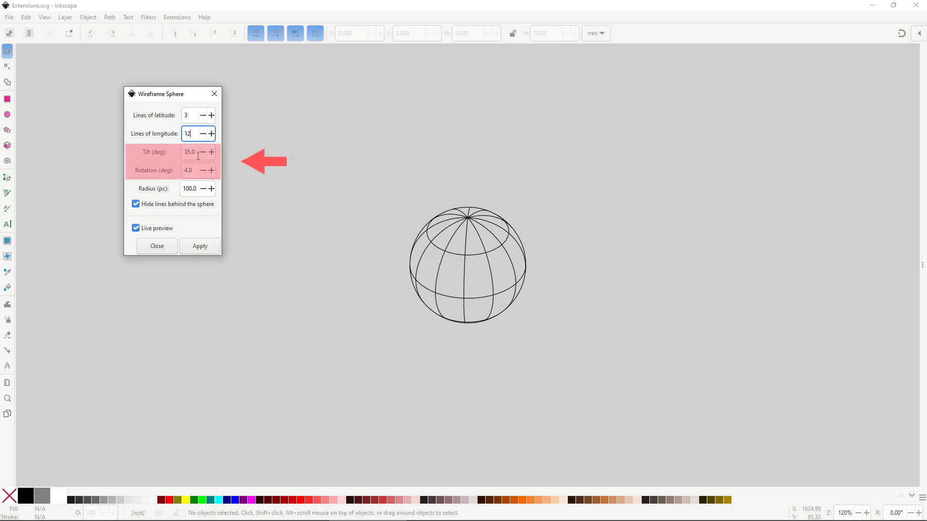
Set the wireframe sphere's tilt to 45 degrees and its rotation to 45 degrees
{"action": "key", "text": "Tab"}
{"action": "type", "text": "45"}
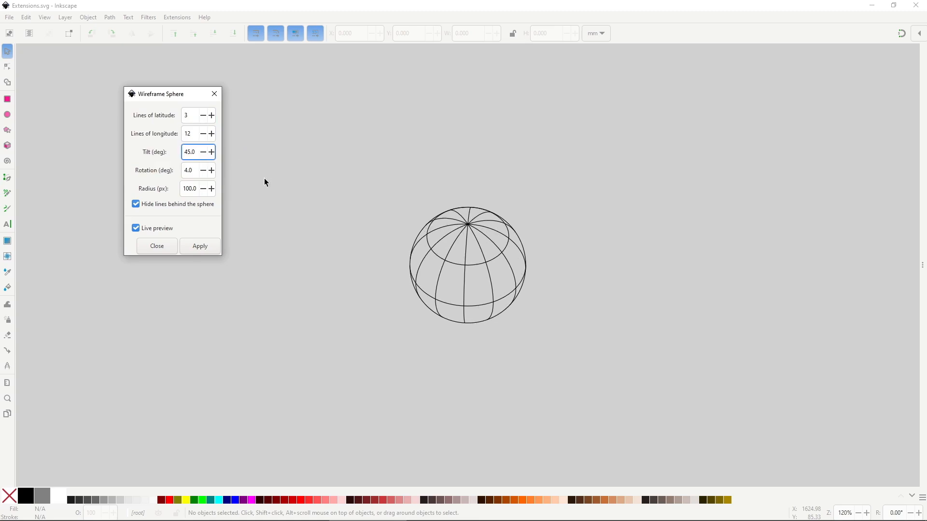
{"action": "key", "text": "Tab"}
{"action": "type", "text": "45"}
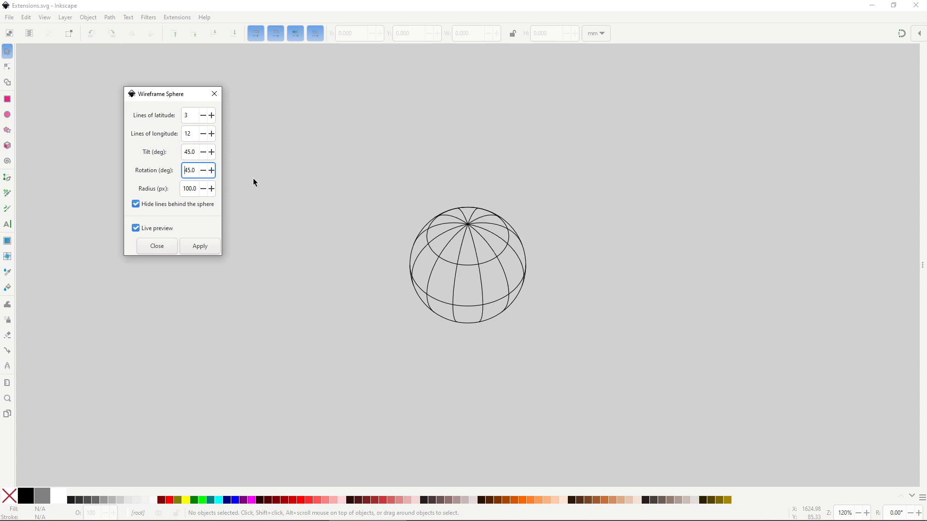
Set the sphere's radius to 200 px and toggle hiding of the lines behind the sphere off and back on
{"action": "key", "text": "Tab"}
{"action": "type", "text": "200"}
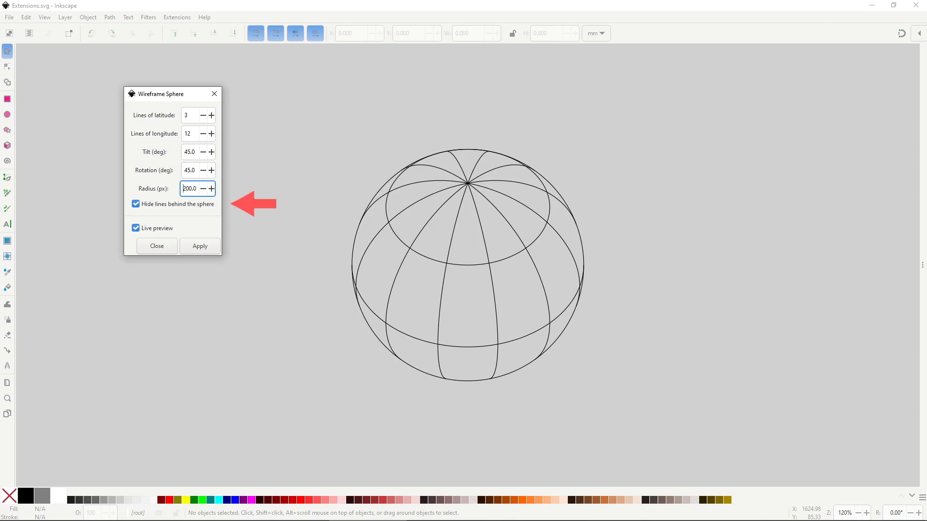
{"action": "left_click", "coordinate": [196, 204]}
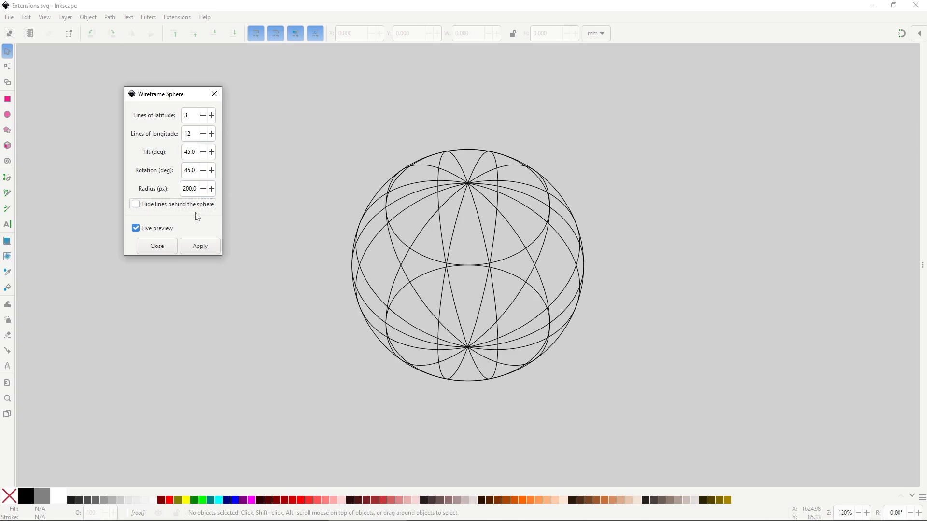
{"action": "left_click", "coordinate": [196, 206]}
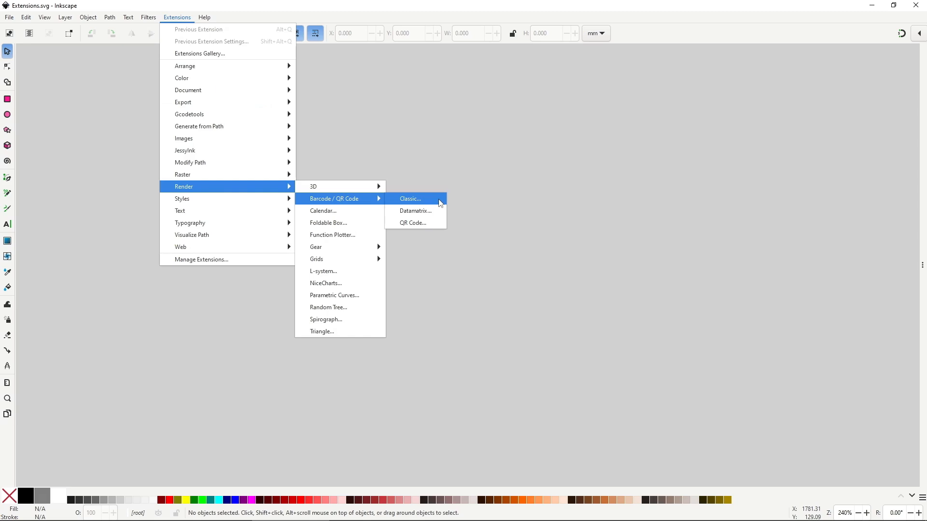
Open the Classic barcode render extension and turn on its live preview
{"action": "left_click", "coordinate": [441, 203]}
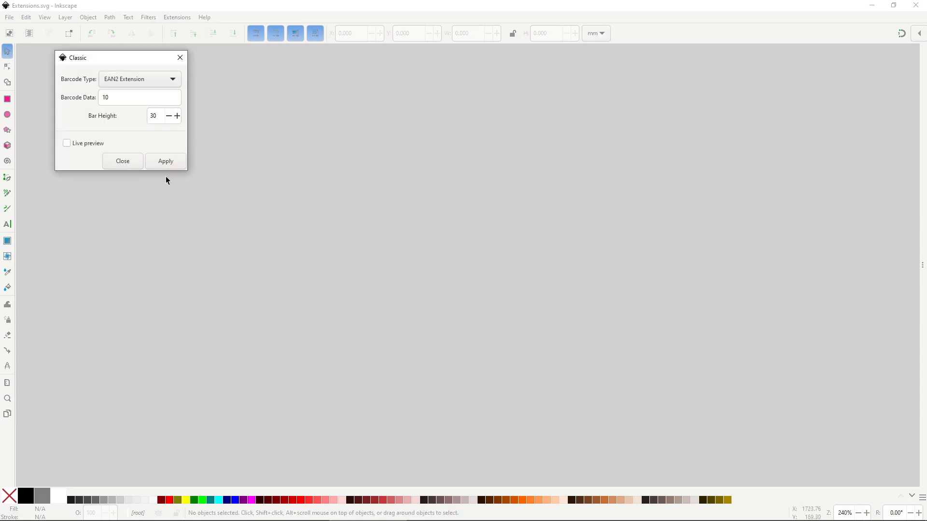
{"action": "left_click", "coordinate": [128, 149]}
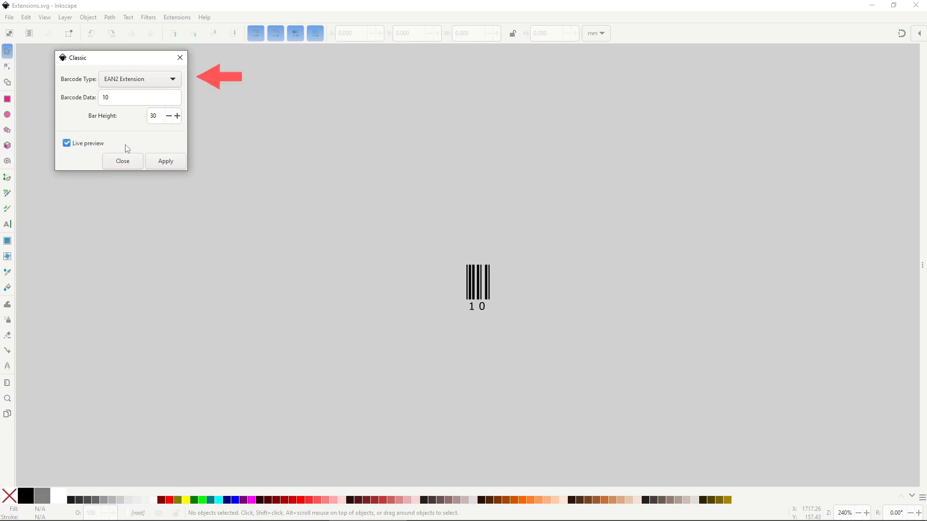
Keep the barcode type at EAN2 Extension and set the barcode data to 08 and the bar height to 50
{"action": "left_click", "coordinate": [181, 80]}
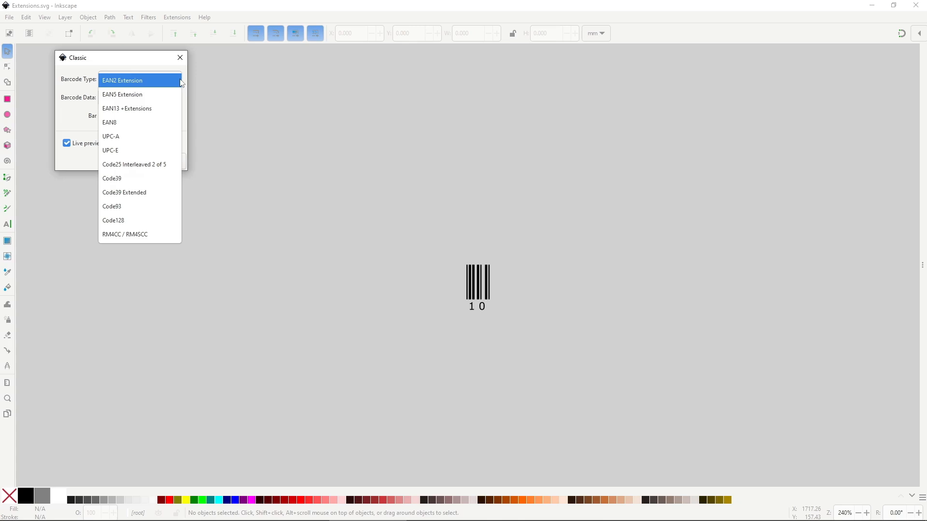
{"action": "left_click", "coordinate": [180, 81]}
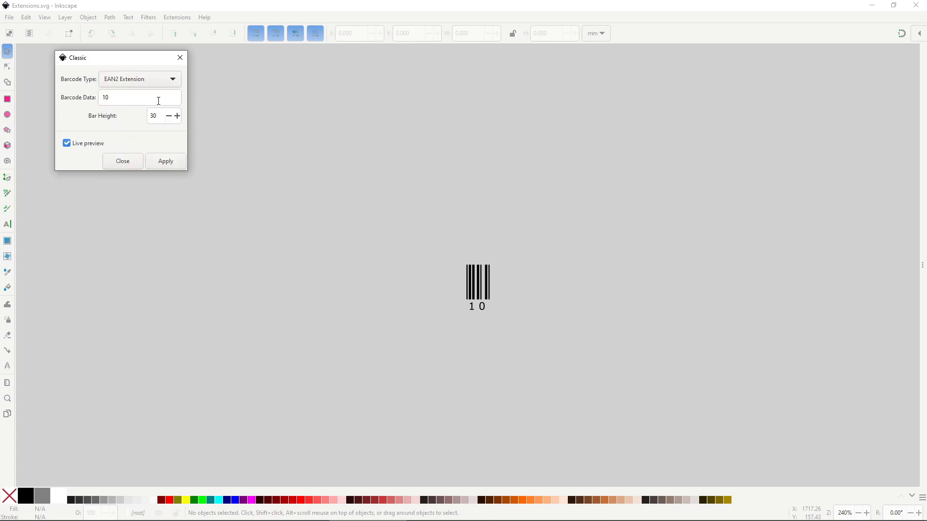
{"action": "double_click", "coordinate": [159, 100]}
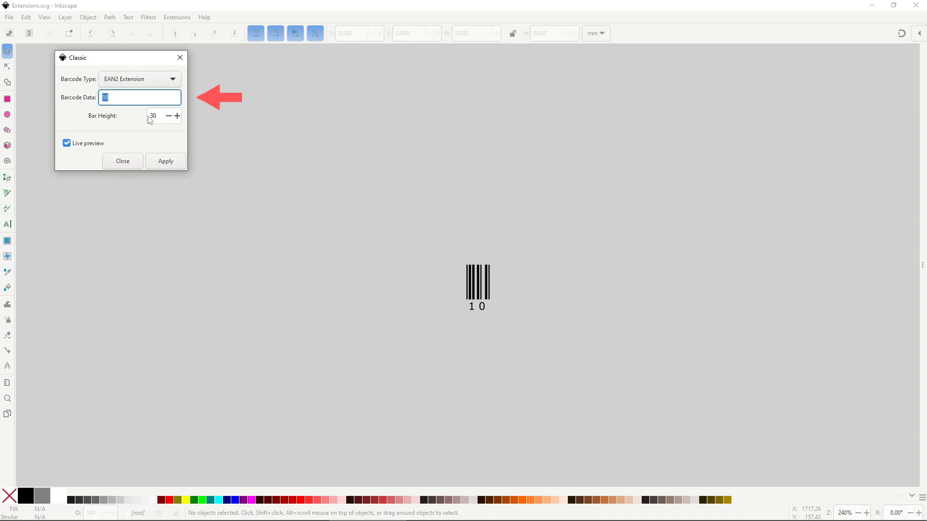
{"action": "type", "text": "08"}
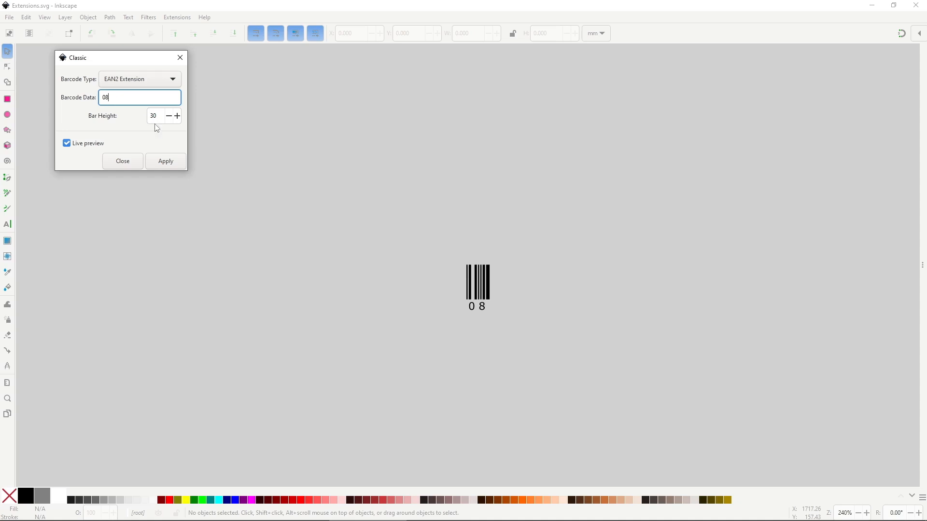
{"action": "key", "text": "Tab"}
{"action": "type", "text": "50"}
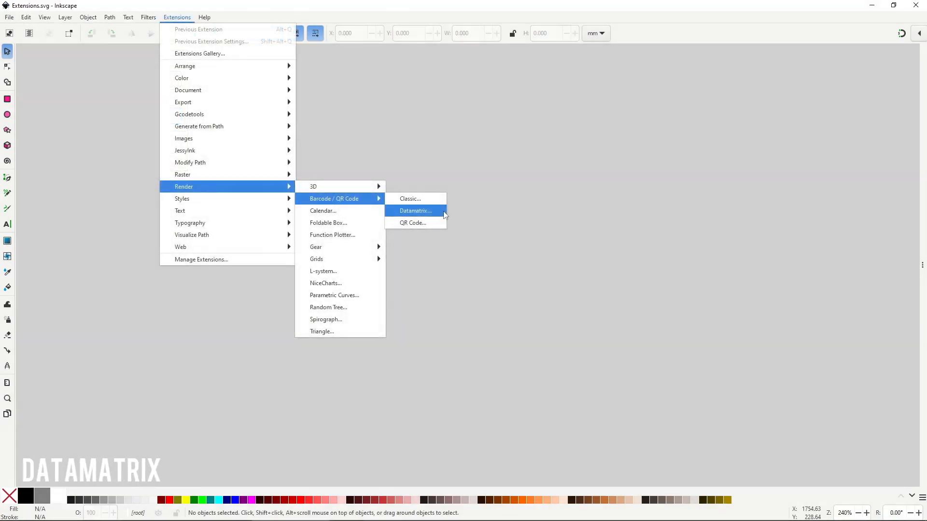
Open the Datamatrix render extension with live preview on and enter the text "Inkscape"
{"action": "left_click", "coordinate": [444, 214]}
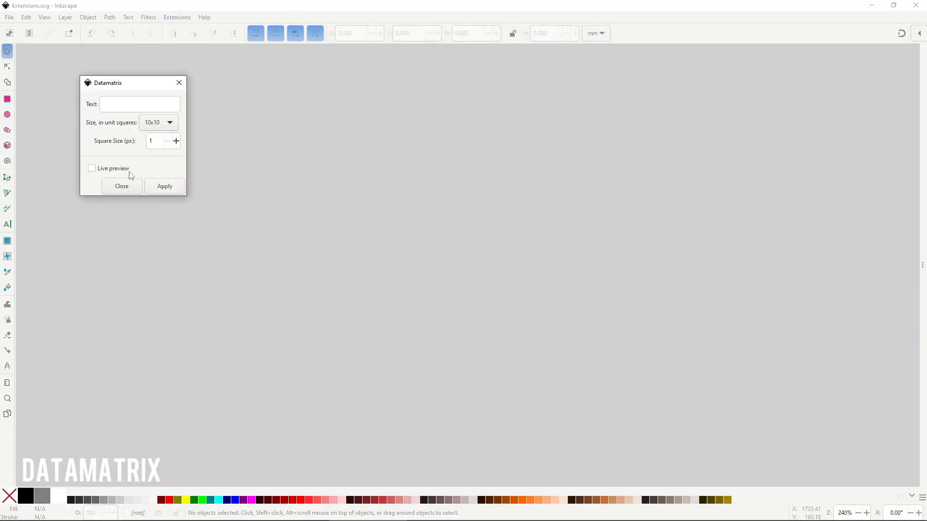
{"action": "left_click", "coordinate": [138, 167]}
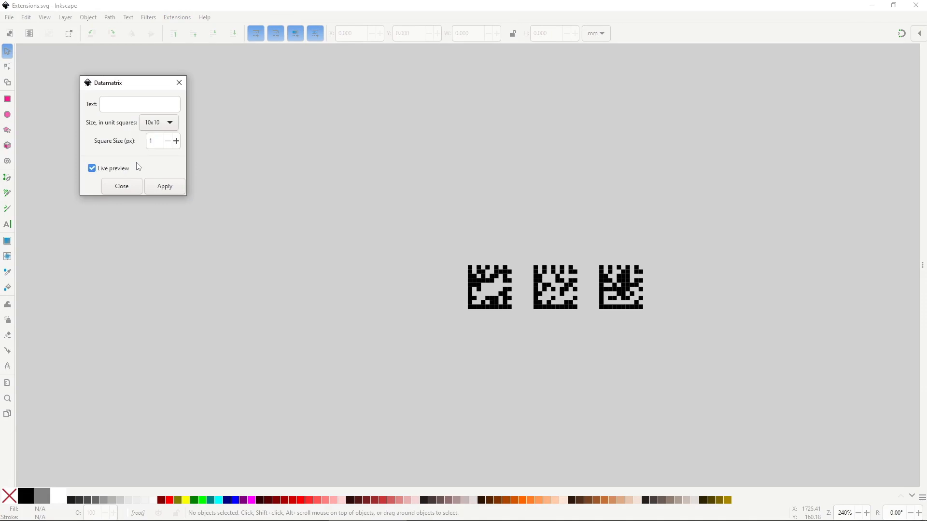
{"action": "left_click", "coordinate": [133, 106]}
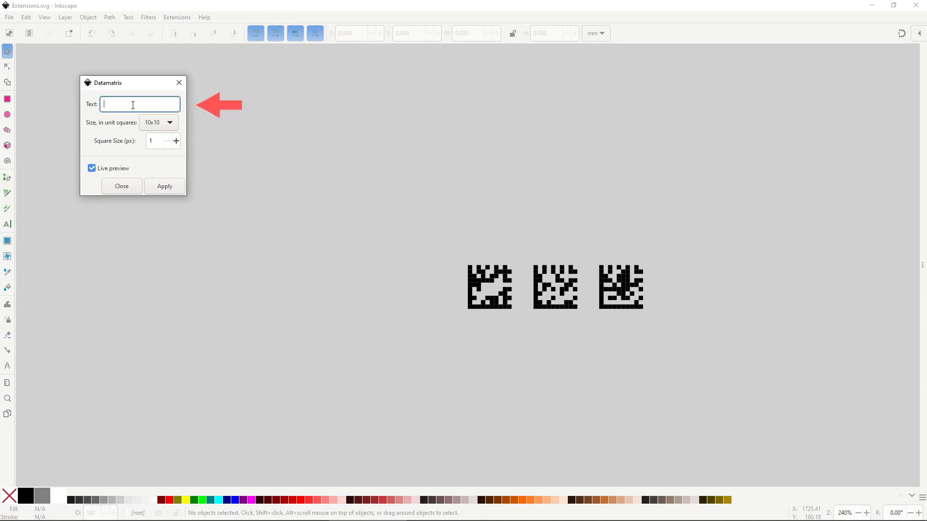
{"action": "type", "text": "Inkscape"}
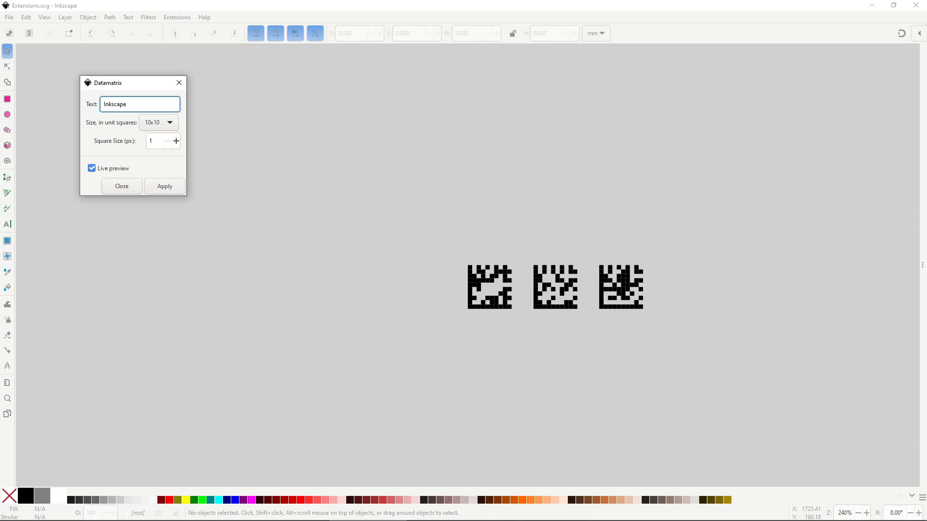
Set the Datamatrix size to 20x20 unit squares and increase its square size by one increment
{"action": "left_click", "coordinate": [157, 124]}
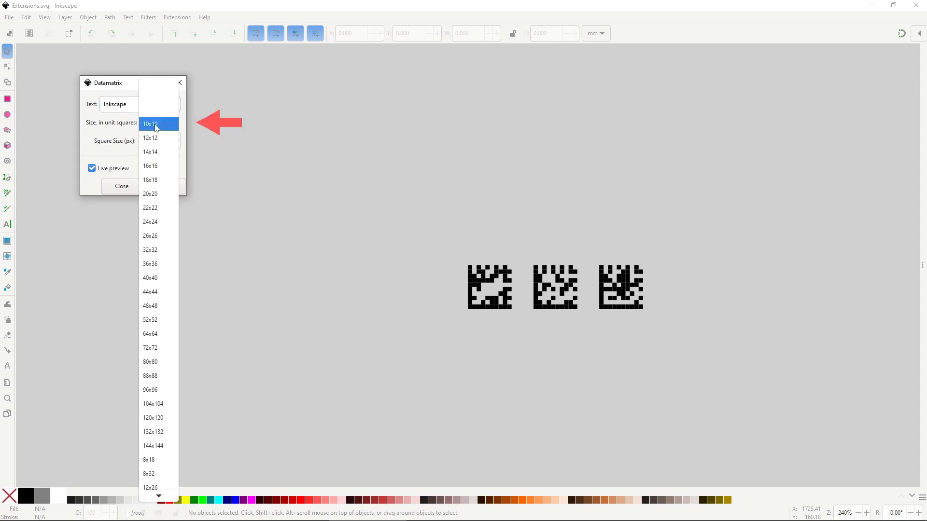
{"action": "left_click", "coordinate": [156, 194]}
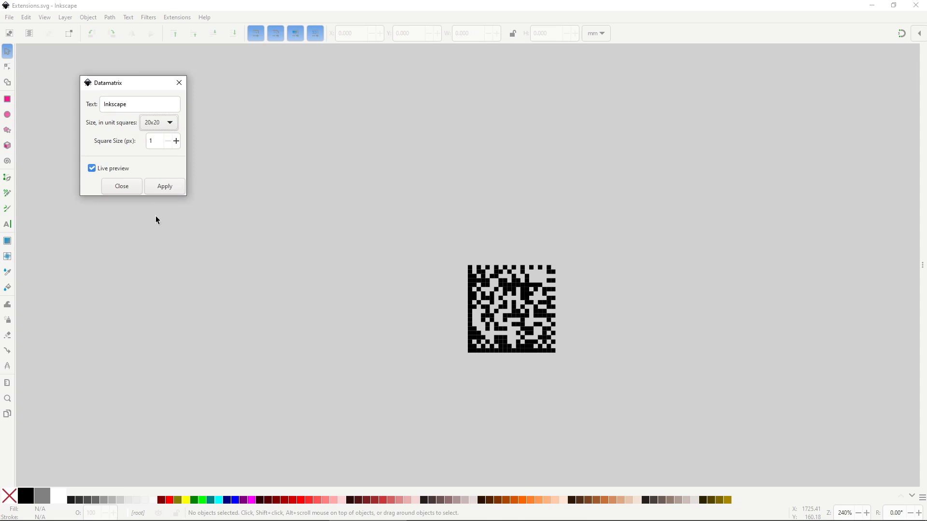
{"action": "left_click", "coordinate": [177, 142]}
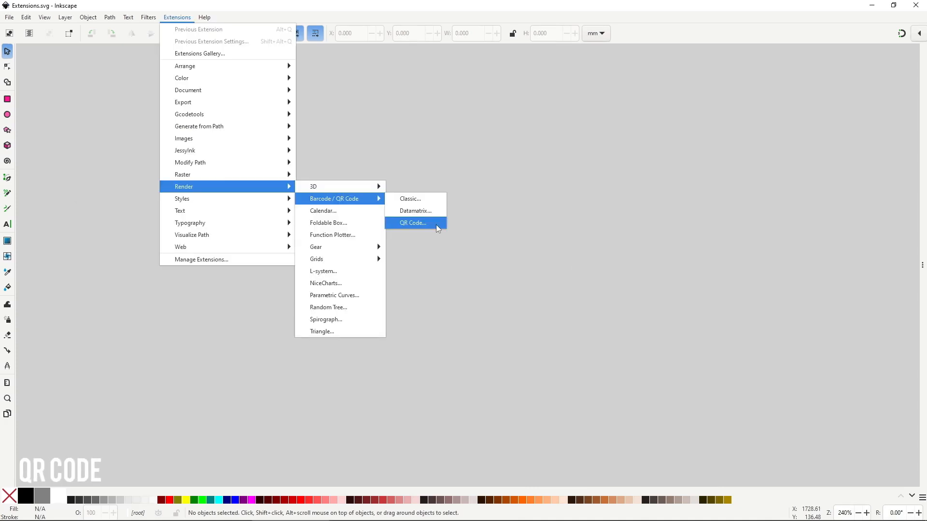
Open the QR Code render extension and toggle inversion of the code on and back off
{"action": "left_click", "coordinate": [436, 224]}
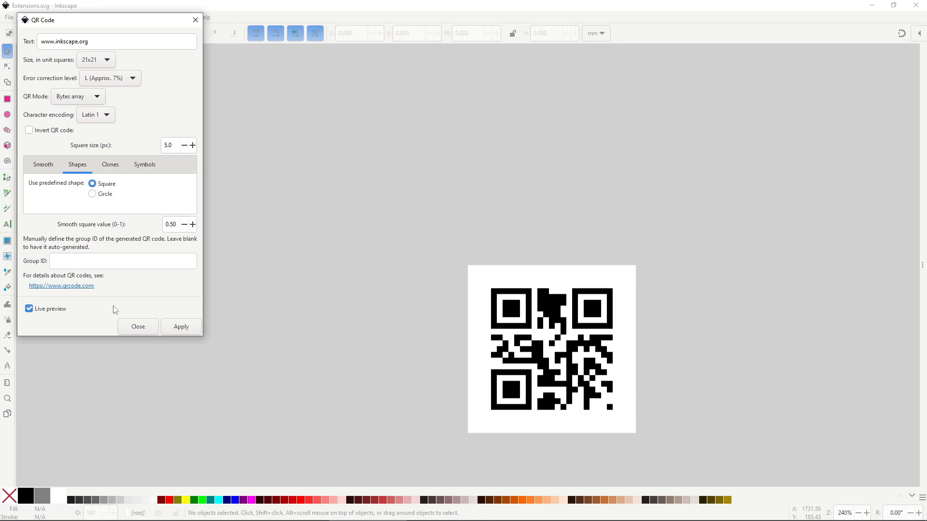
{"action": "left_click", "coordinate": [54, 131]}
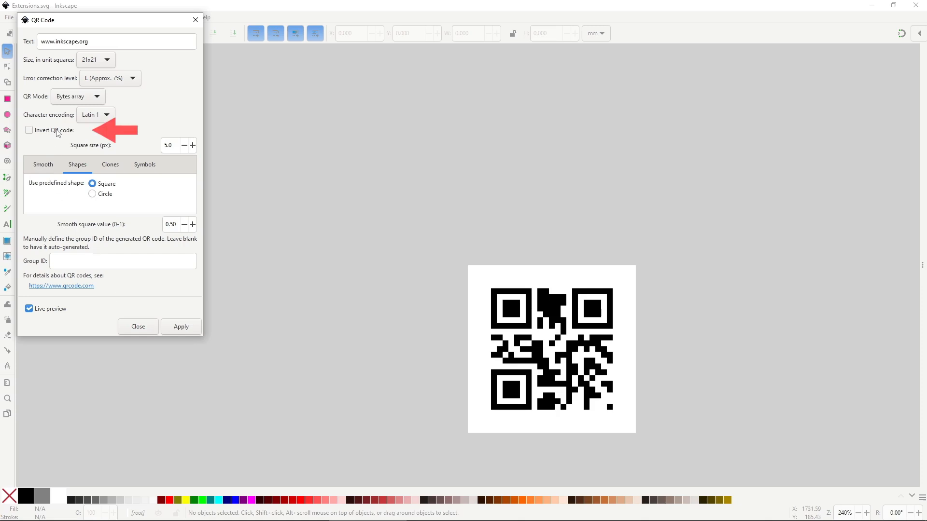
{"action": "left_click", "coordinate": [55, 134]}
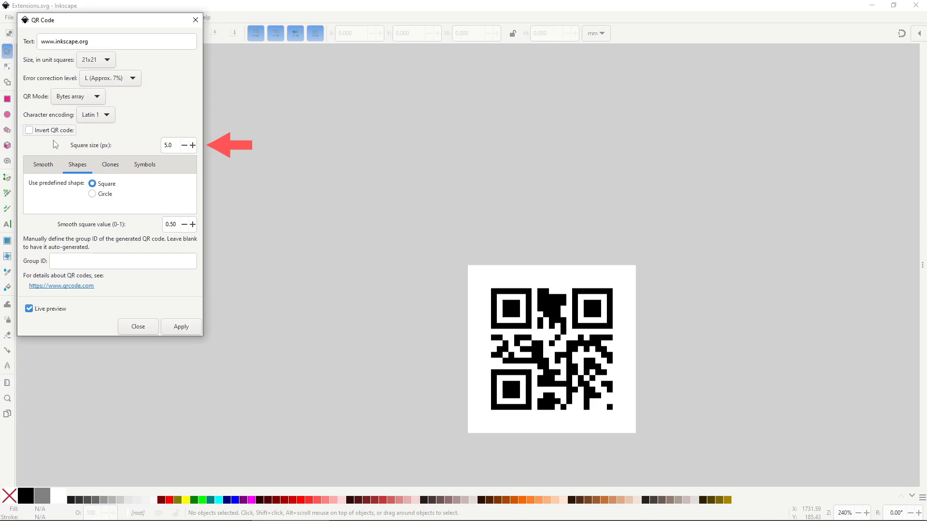
Try a square size of 10 px for the QR code, then set it to 7 px
{"action": "double_click", "coordinate": [167, 145]}
{"action": "type", "text": "10"}
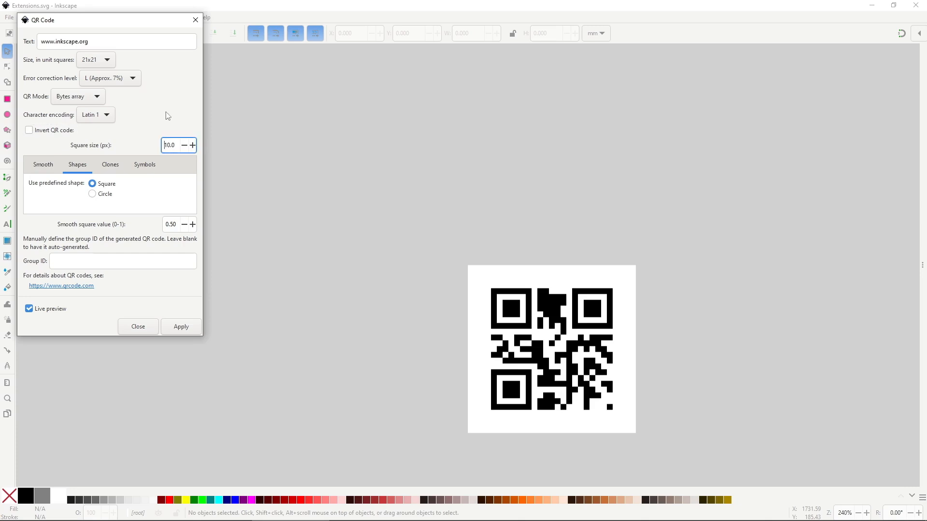
{"action": "type", "text": "7"}
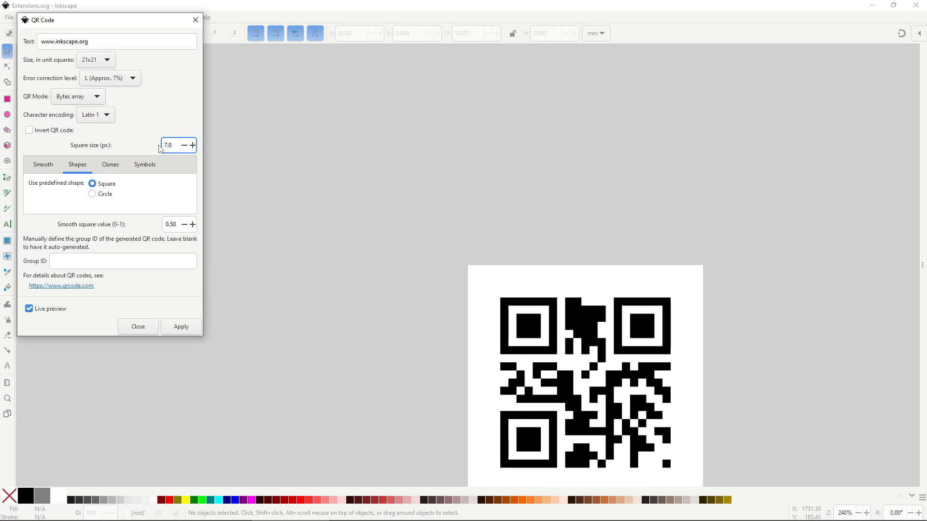
{"action": "key", "text": "Tab"}
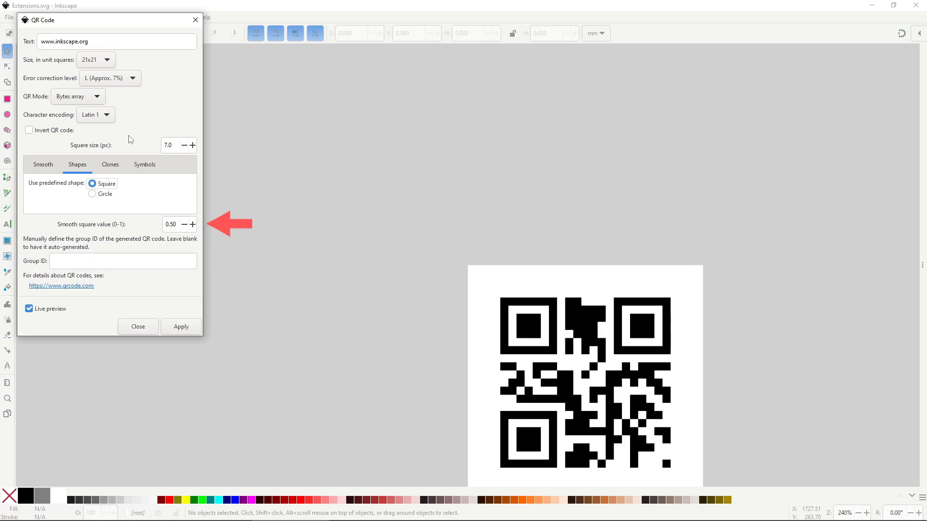
Set the QR code's smooth square value to 1
{"action": "left_click_drag", "start_coordinate": [177, 225], "coordinate": [148, 228]}
{"action": "type", "text": "1"}
{"action": "key", "text": "Return"}
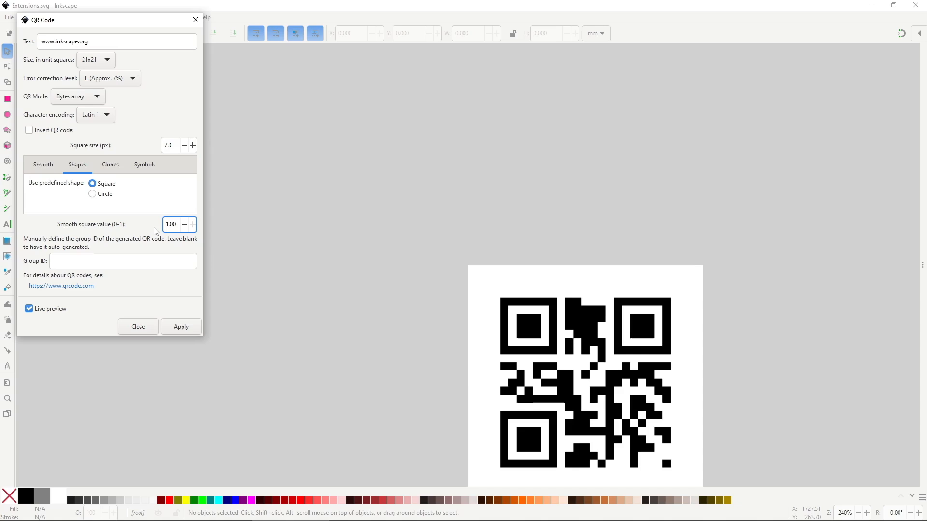
Try the Greedy and Proud smooth types on the QR code, then draw it with the predefined Circle shape
{"action": "left_click", "coordinate": [43, 164]}
{"action": "left_click", "coordinate": [70, 193]}
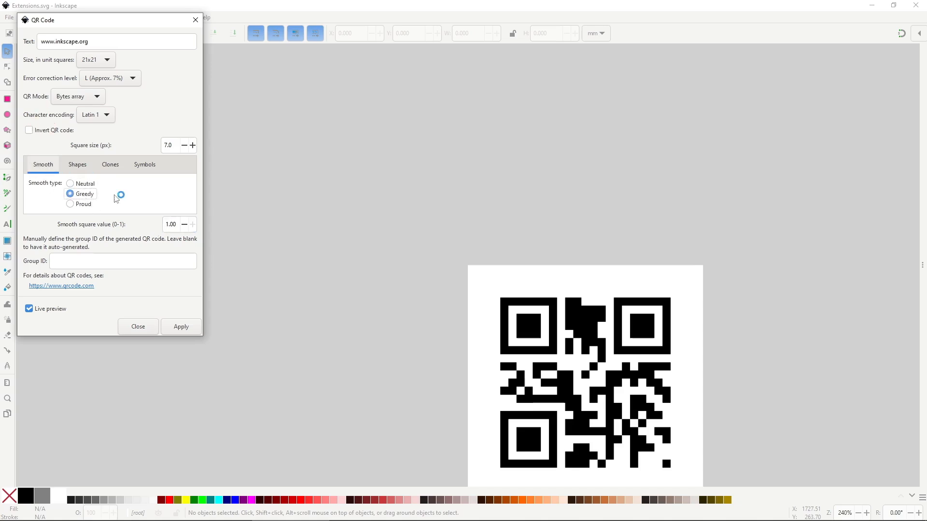
{"action": "left_click", "coordinate": [86, 206]}
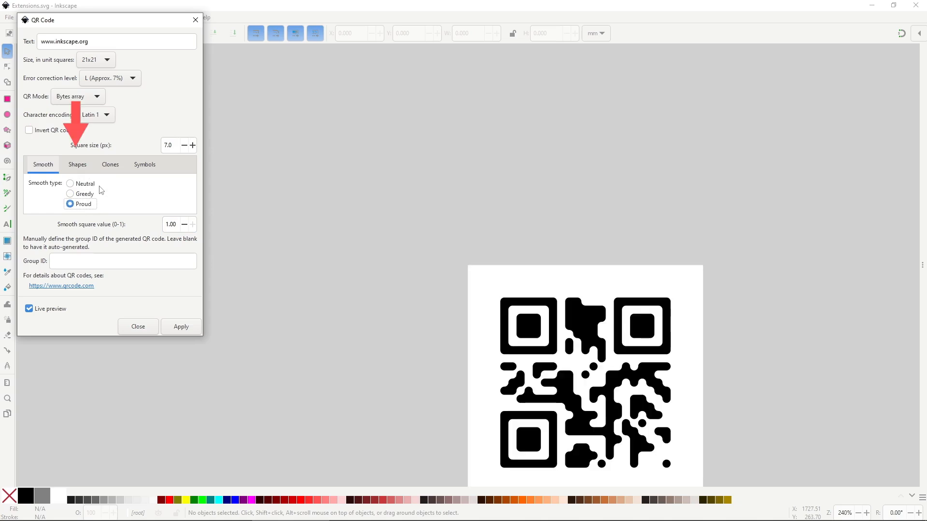
{"action": "left_click", "coordinate": [77, 165]}
{"action": "left_click", "coordinate": [106, 194]}
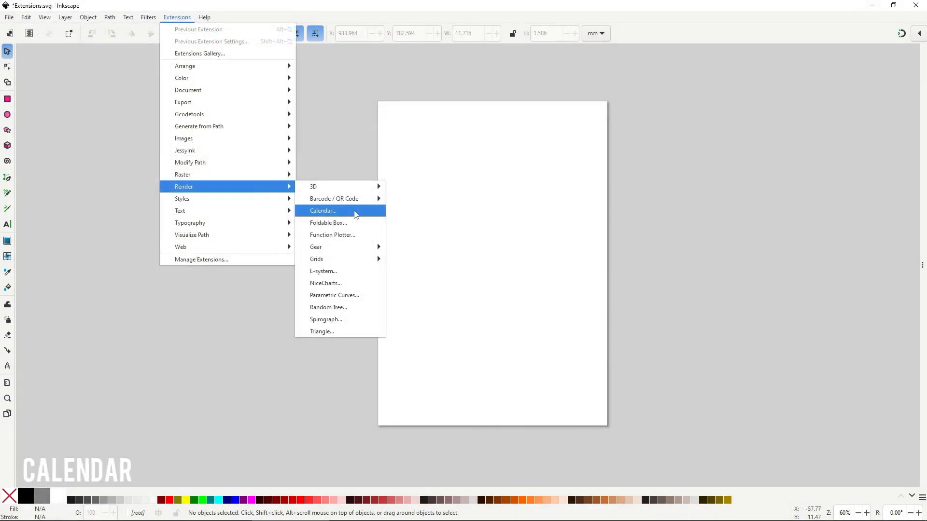
Open the Calendar render extension with live preview on and set the year to 2024
{"action": "left_click", "coordinate": [355, 211]}
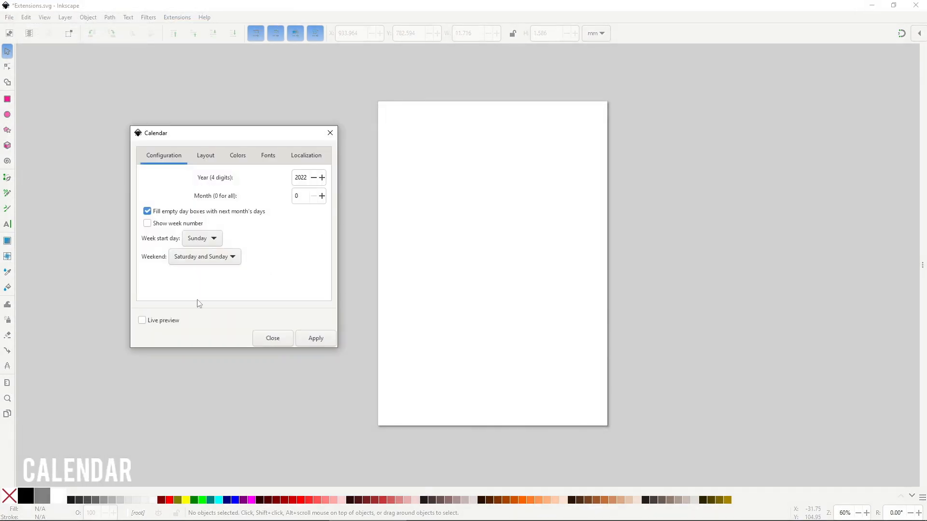
{"action": "left_click", "coordinate": [182, 316]}
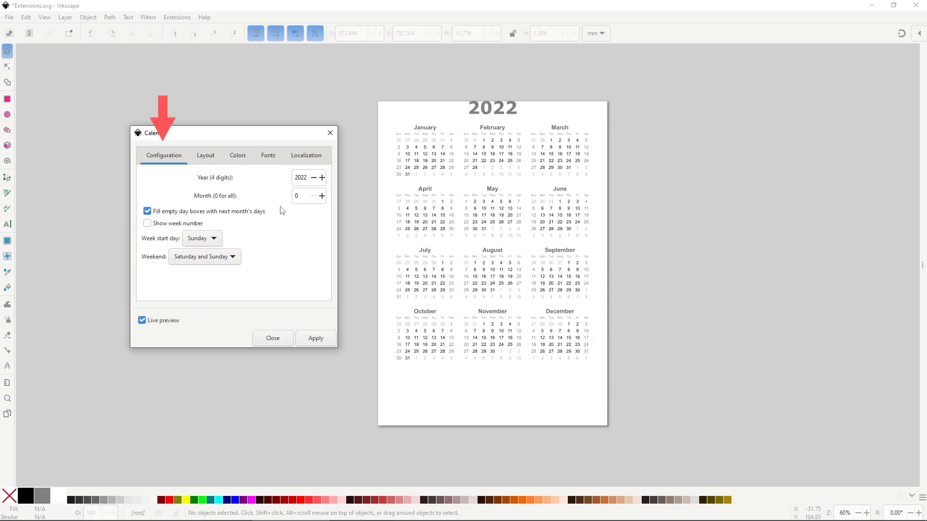
{"action": "left_click", "coordinate": [307, 178]}
{"action": "key", "text": "BackSpace"}
{"action": "type", "text": "3"}
{"action": "left_click", "coordinate": [322, 180]}
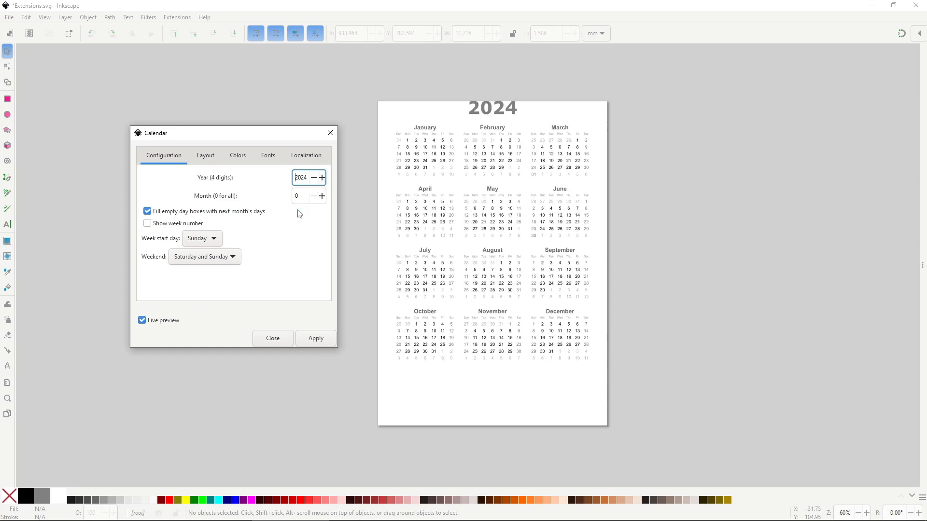
Turn off filling empty day boxes with next month's days and make the calendar weeks start on Monday
{"action": "left_click", "coordinate": [201, 213]}
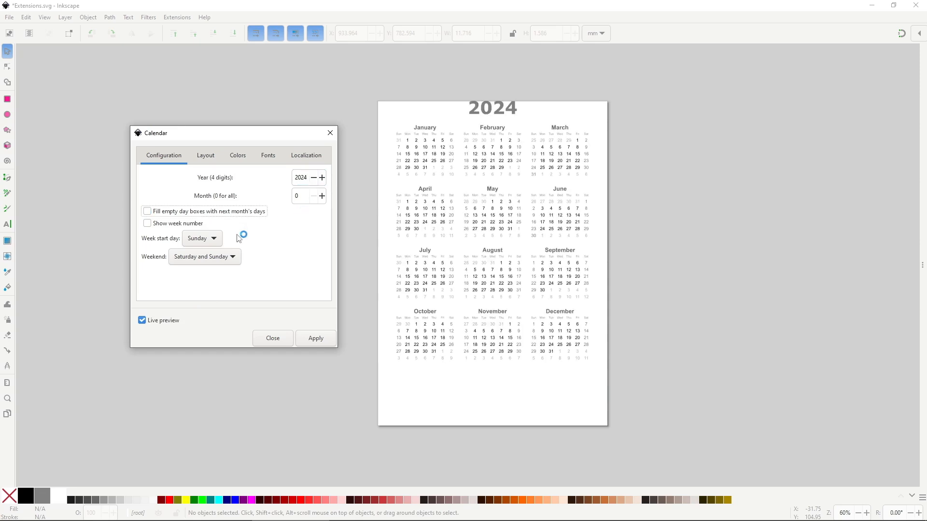
{"action": "left_click", "coordinate": [219, 241]}
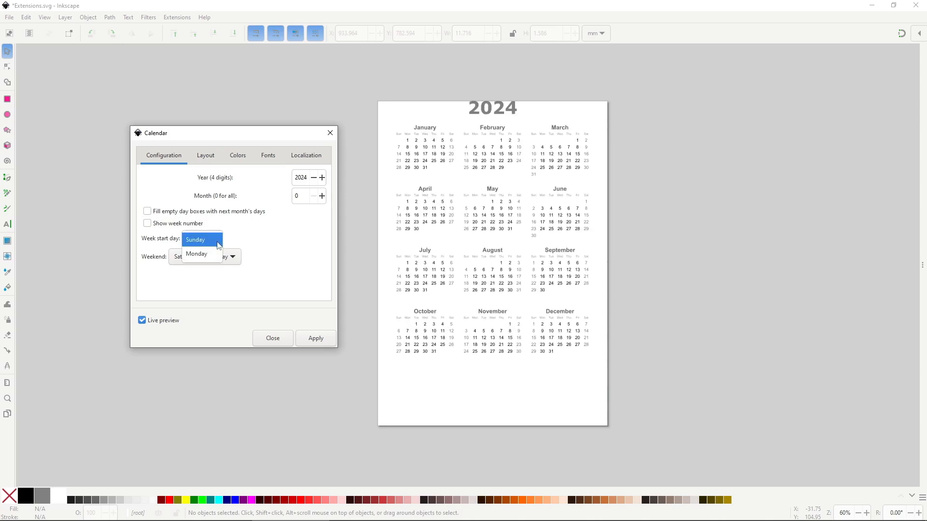
{"action": "left_click", "coordinate": [214, 254]}
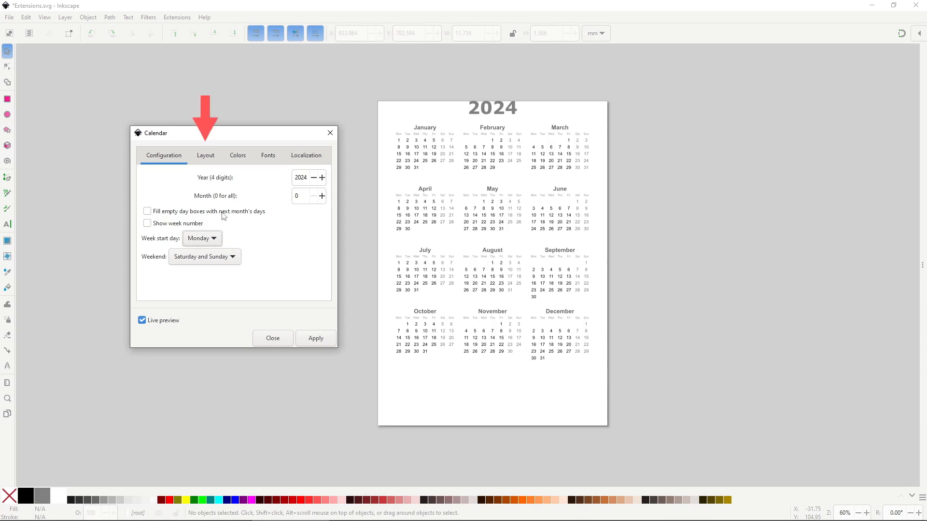
Turn off the calendar's automatic size and position and set 6 months per line
{"action": "left_click", "coordinate": [206, 161]}
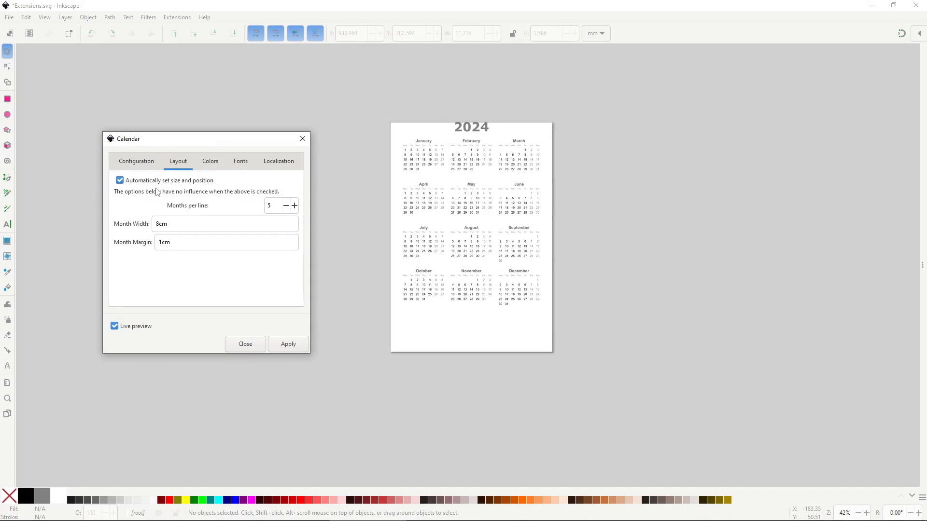
{"action": "left_click", "coordinate": [157, 182]}
{"action": "left_click_drag", "start_coordinate": [197, 141], "coordinate": [154, 143]}
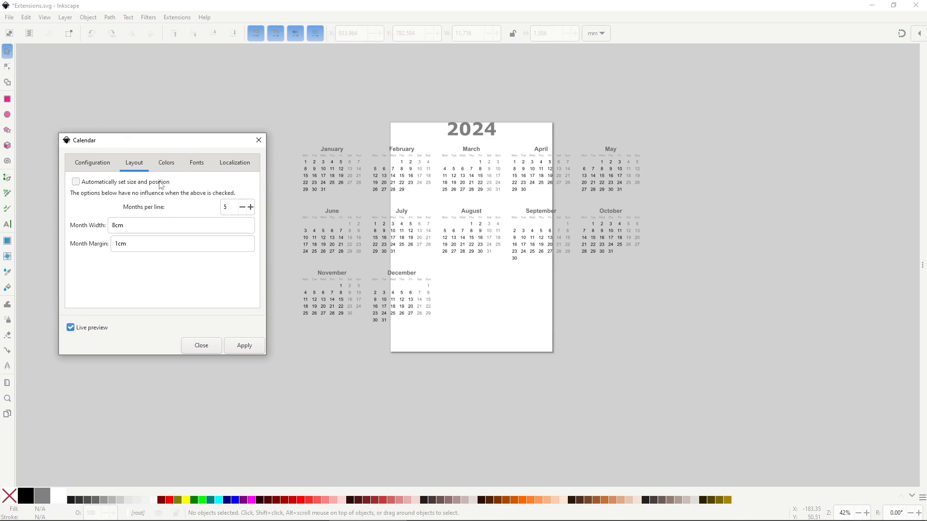
{"action": "double_click", "coordinate": [225, 207]}
{"action": "type", "text": "6"}
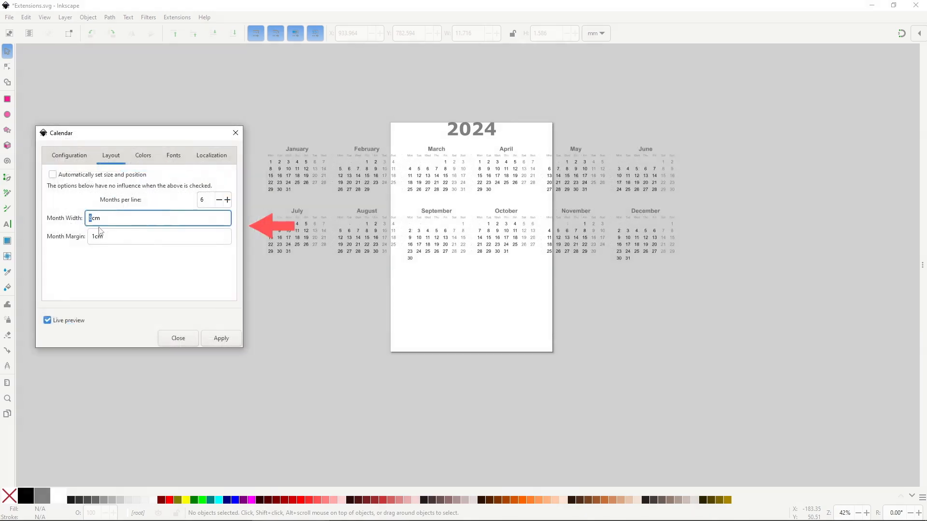
Set the calendar's month width to 10cm and its month margin to 2cm
{"action": "type", "text": "10"}
{"action": "left_click", "coordinate": [94, 236]}
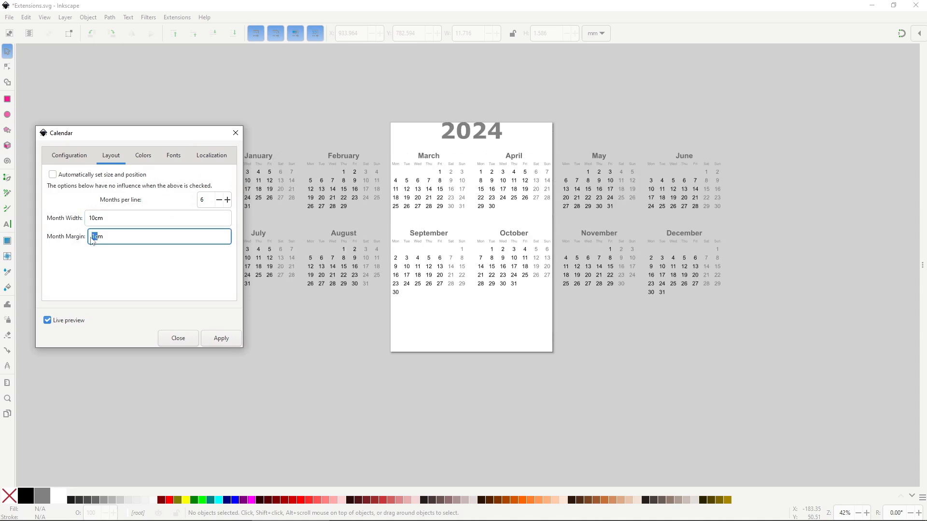
{"action": "key", "text": "Delete"}
{"action": "type", "text": "2"}
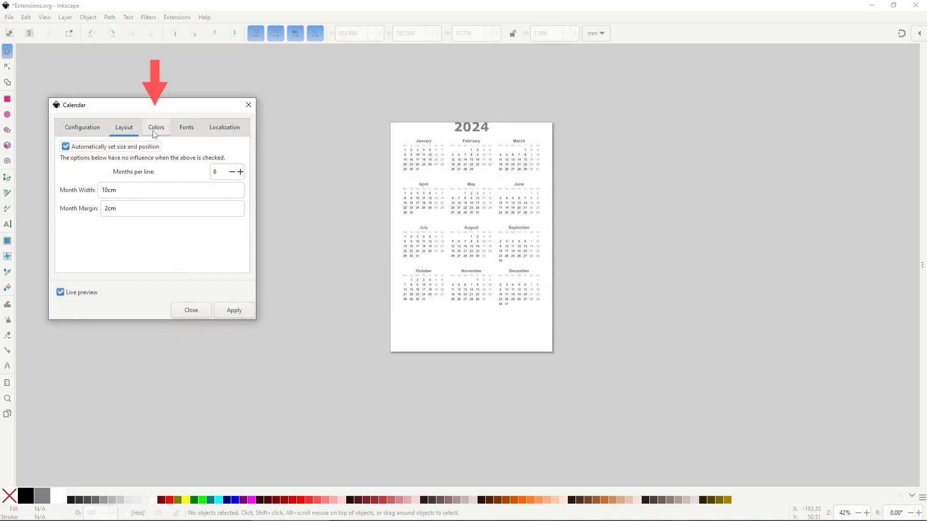
Change the calendar's year color to red
{"action": "left_click", "coordinate": [155, 128]}
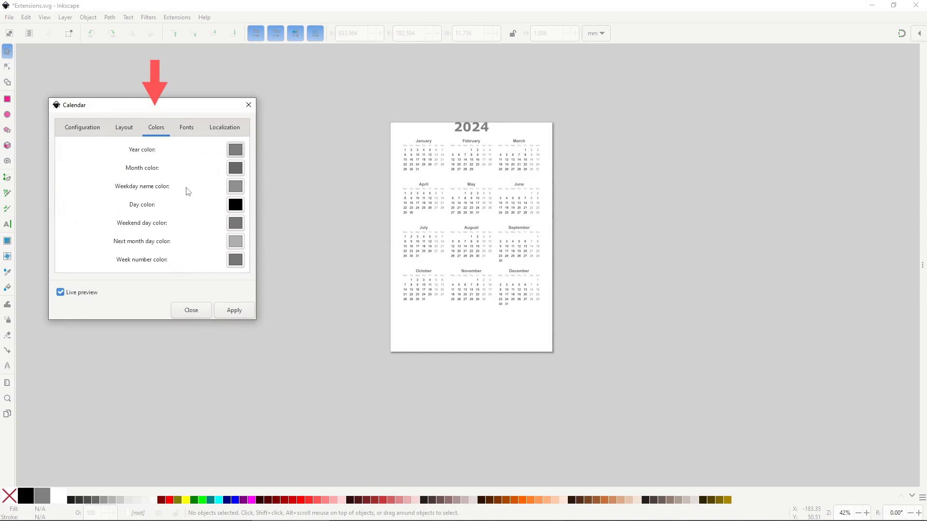
{"action": "left_click", "coordinate": [241, 154]}
{"action": "left_click", "coordinate": [153, 187]}
{"action": "left_click", "coordinate": [202, 286]}
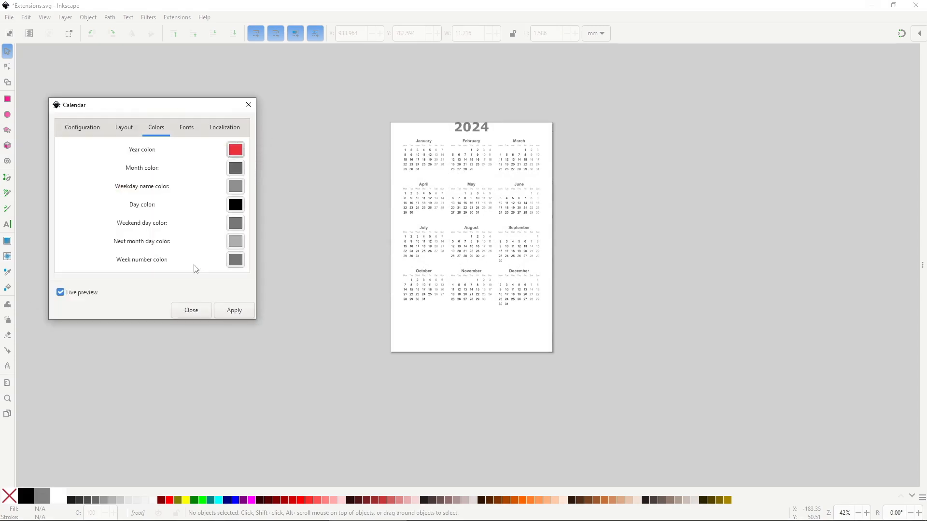
Change the calendar's month color to orange and its weekday name color to light gray
{"action": "left_click", "coordinate": [236, 170]}
{"action": "left_click", "coordinate": [128, 186]}
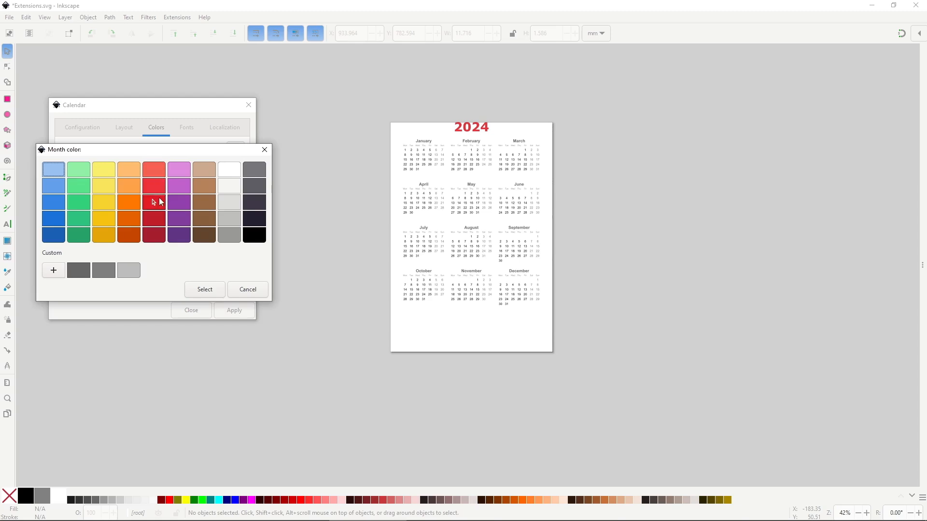
{"action": "left_click", "coordinate": [196, 291]}
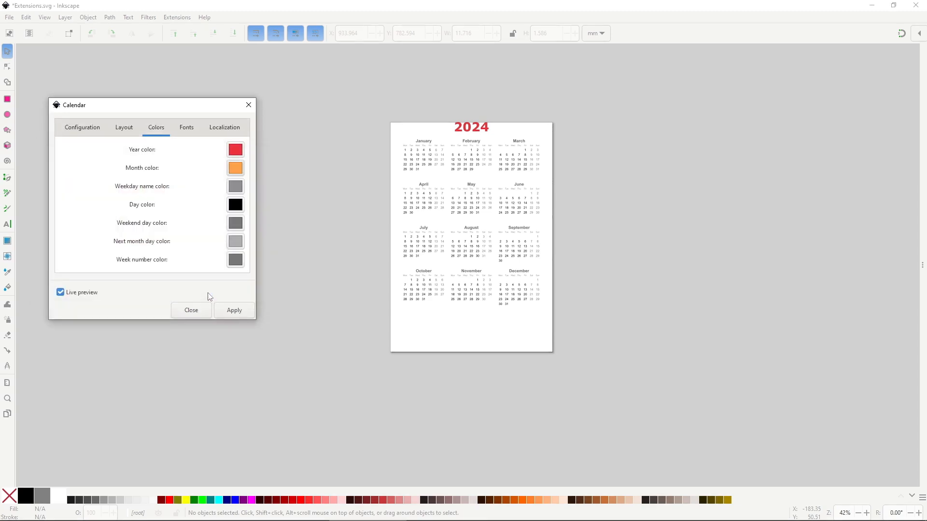
{"action": "left_click", "coordinate": [235, 187]}
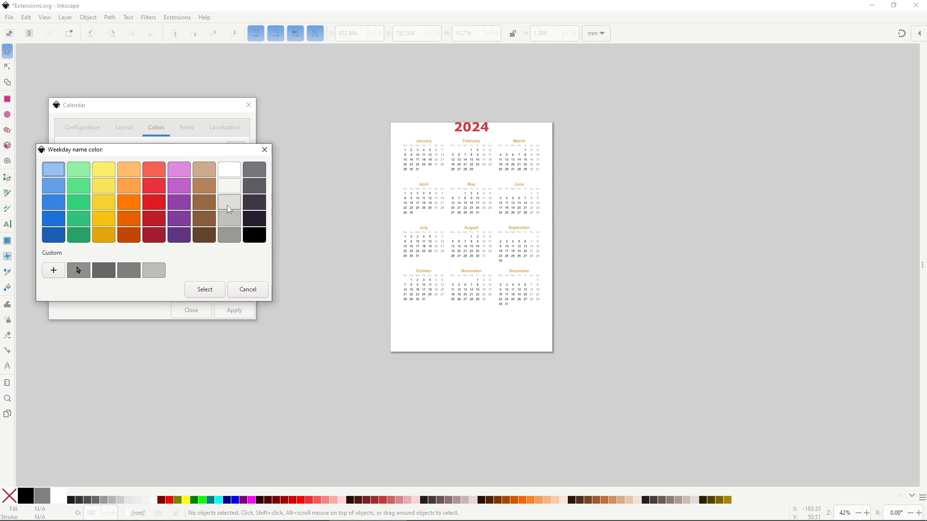
{"action": "left_click", "coordinate": [199, 290]}
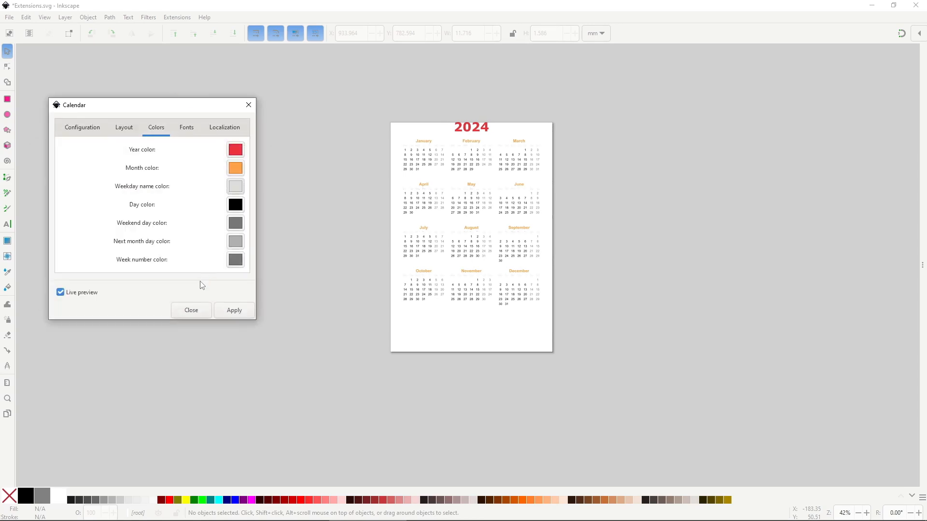
Set the calendar's year font to helvetica
{"action": "left_click", "coordinate": [187, 128]}
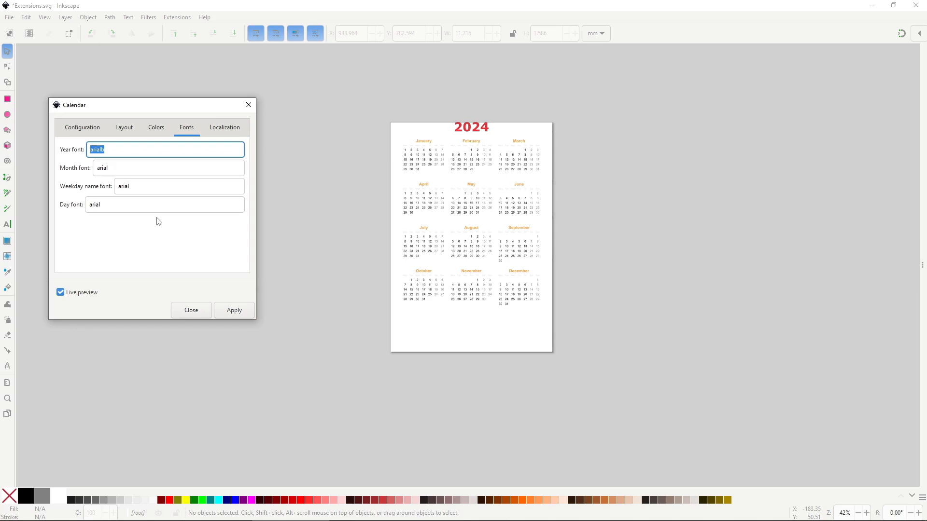
{"action": "type", "text": "helñ"}
{"action": "key", "text": "BackSpace"}
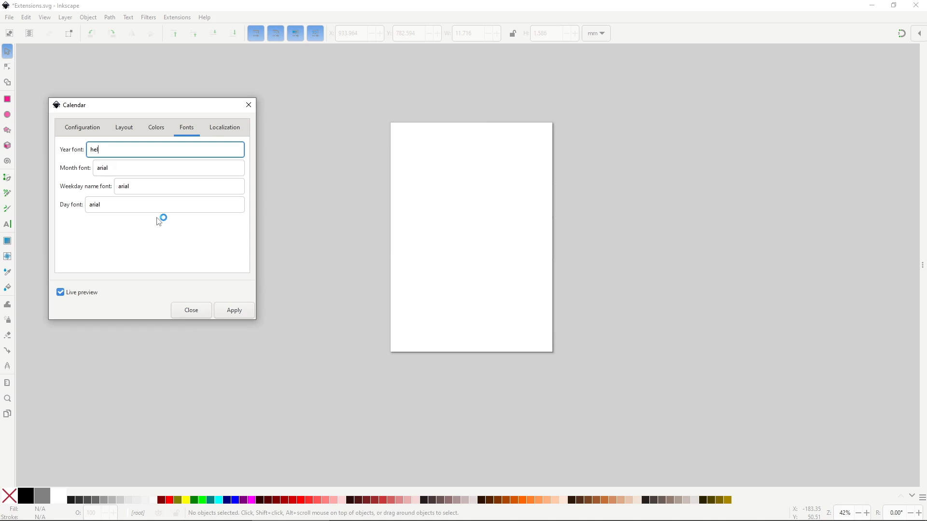
{"action": "type", "text": "vetica"}
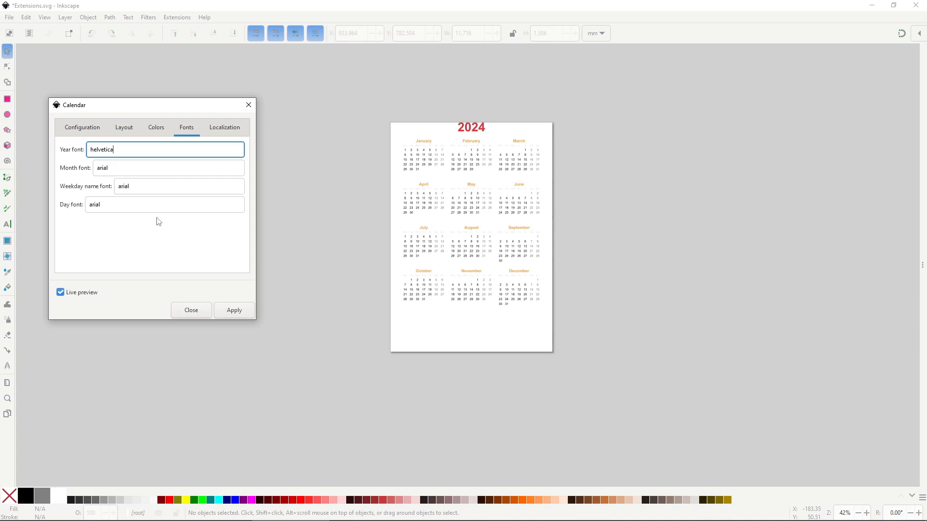
Review the calendar's localization settings, examining the editable list of month names
{"action": "left_click", "coordinate": [234, 134]}
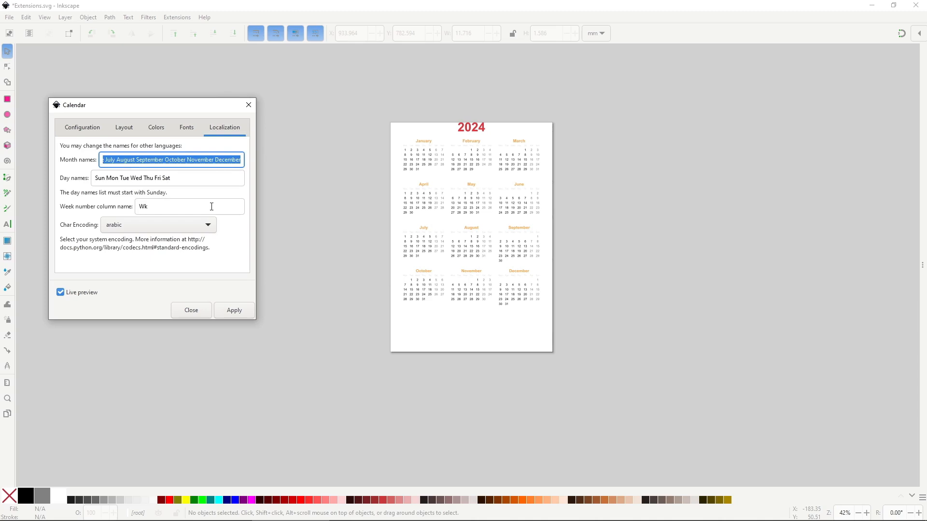
{"action": "left_click", "coordinate": [125, 160]}
{"action": "left_click_drag", "start_coordinate": [125, 160], "coordinate": [76, 165]}
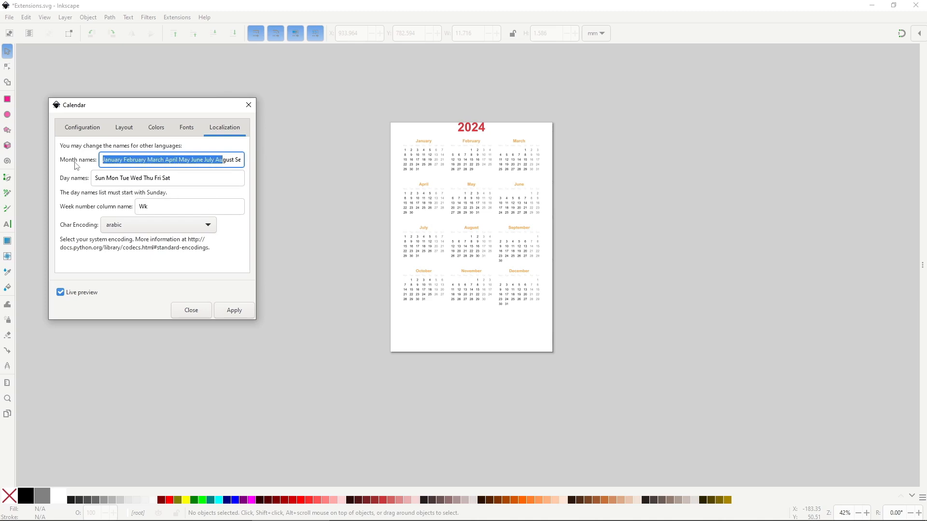
{"action": "left_click", "coordinate": [108, 160]}
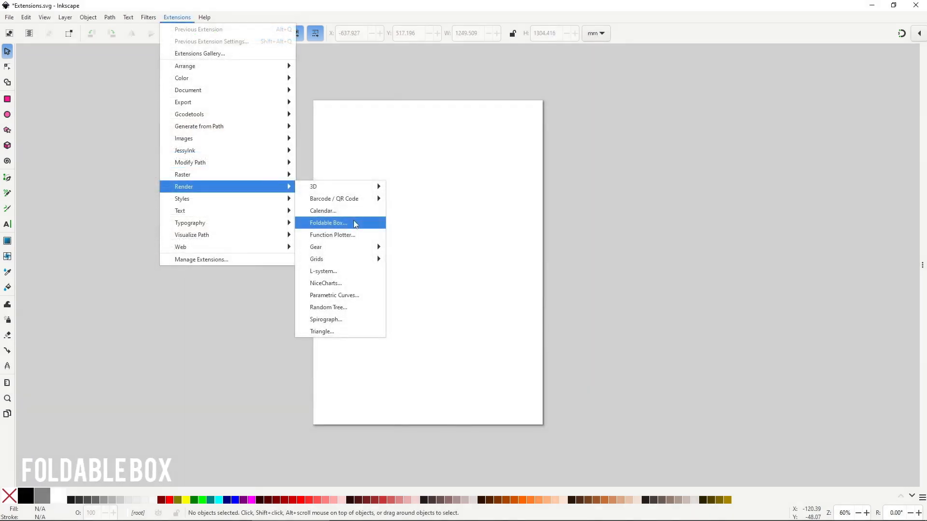
Render a Foldable Box with live preview, setting width 100 px, height 150 px and depth 200 px
{"action": "left_click", "coordinate": [354, 224]}
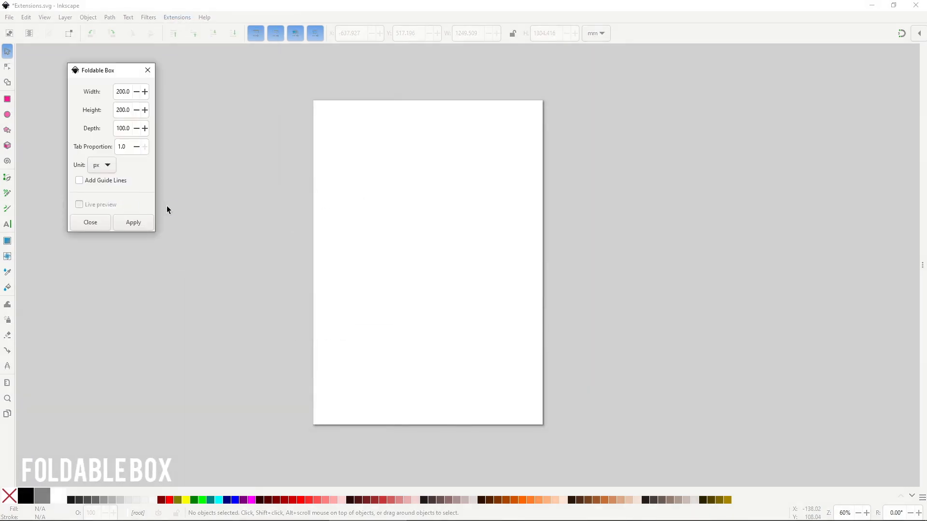
{"action": "double_click", "coordinate": [123, 92]}
{"action": "type", "text": "100"}
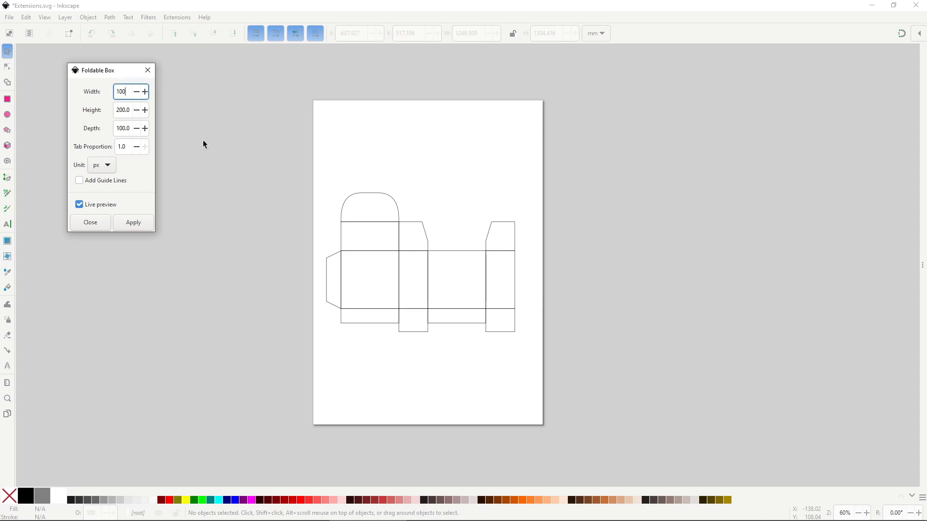
{"action": "key", "text": "Tab"}
{"action": "type", "text": "150"}
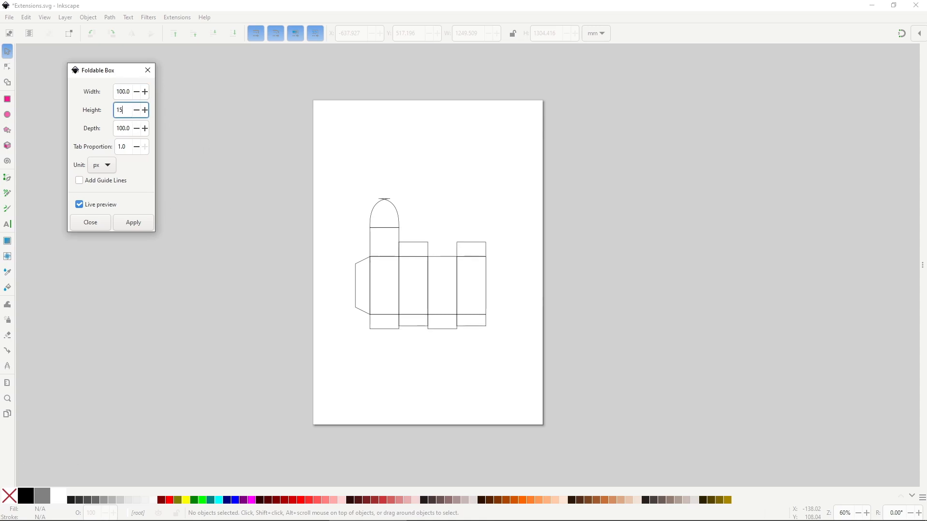
{"action": "key", "text": "Tab"}
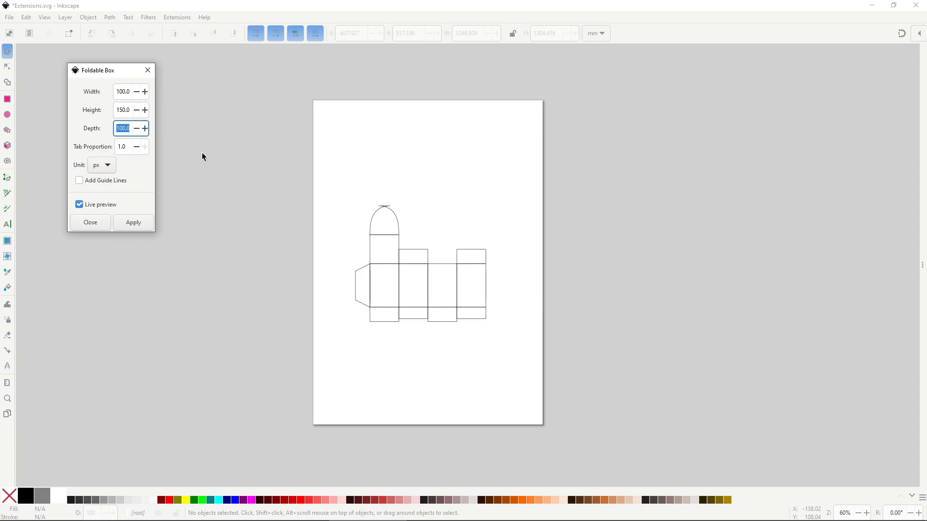
{"action": "type", "text": "200"}
{"action": "key", "text": "Return"}
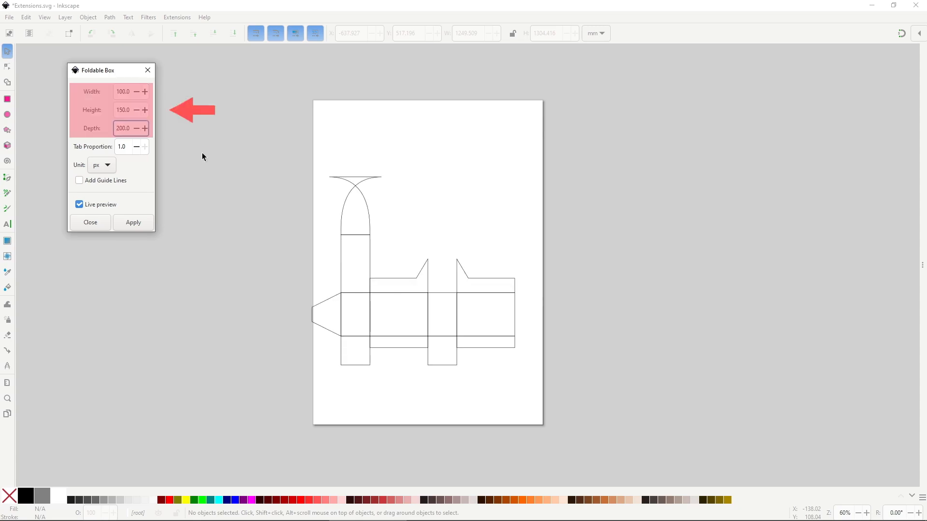
Reduce the foldable box's depth to 50 px and set its tab proportion to 0.5
{"action": "double_click", "coordinate": [129, 131]}
{"action": "type", "text": "150"}
{"action": "key", "text": "Return"}
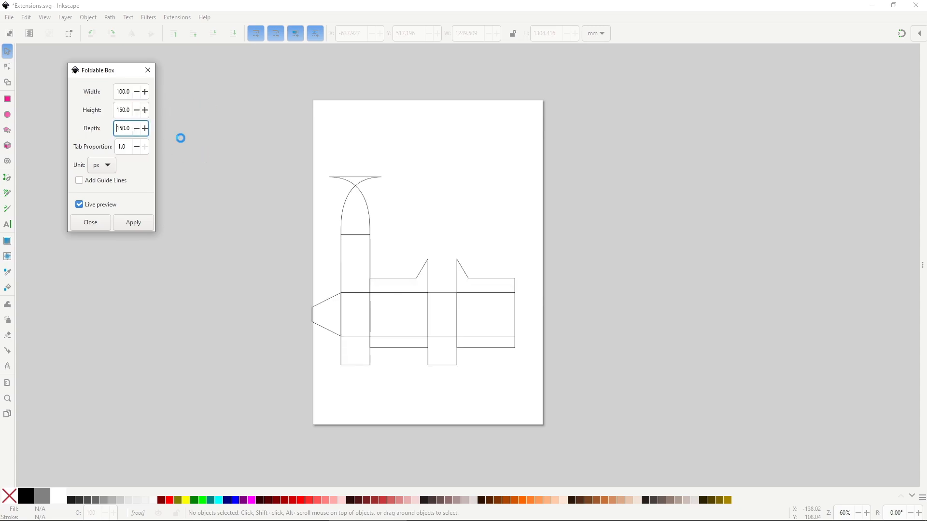
{"action": "key", "text": "Delete"}
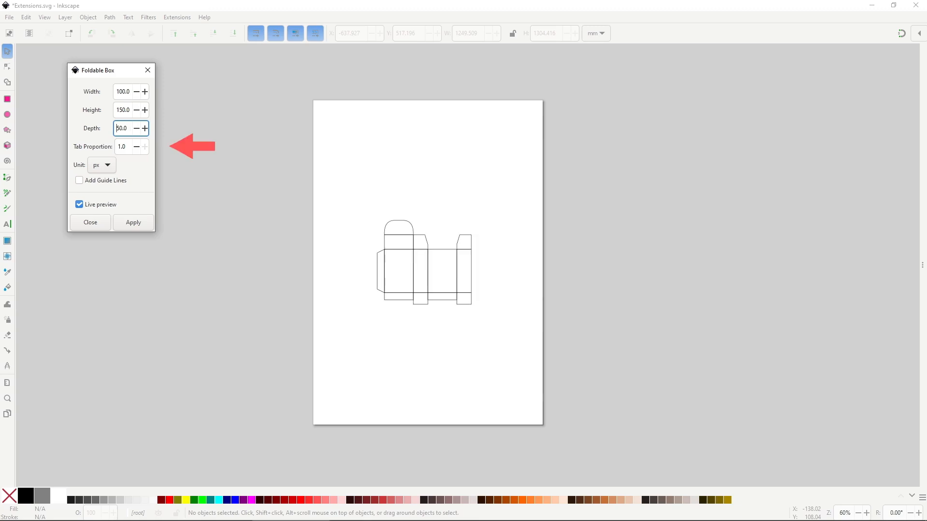
{"action": "key", "text": "Tab"}
{"action": "type", "text": "0.5"}
{"action": "key", "text": "Return"}
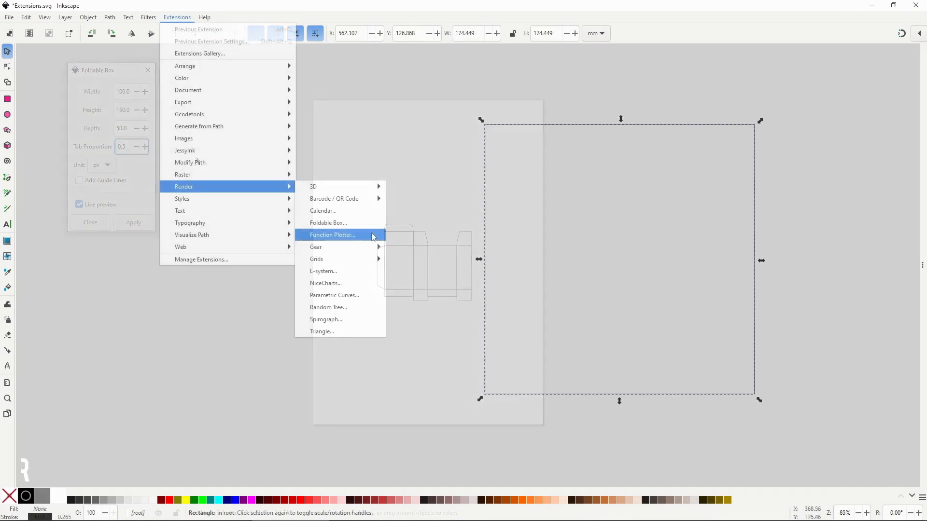
Preview the Function Plotter's sin(x) curve live on the selected rectangle and show the extension's usage notes
{"action": "left_click", "coordinate": [373, 235]}
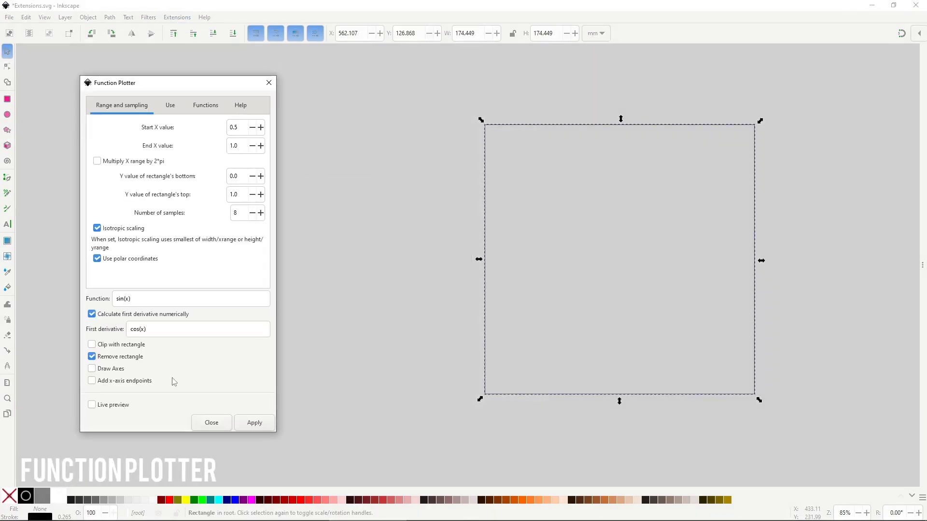
{"action": "left_click", "coordinate": [127, 403]}
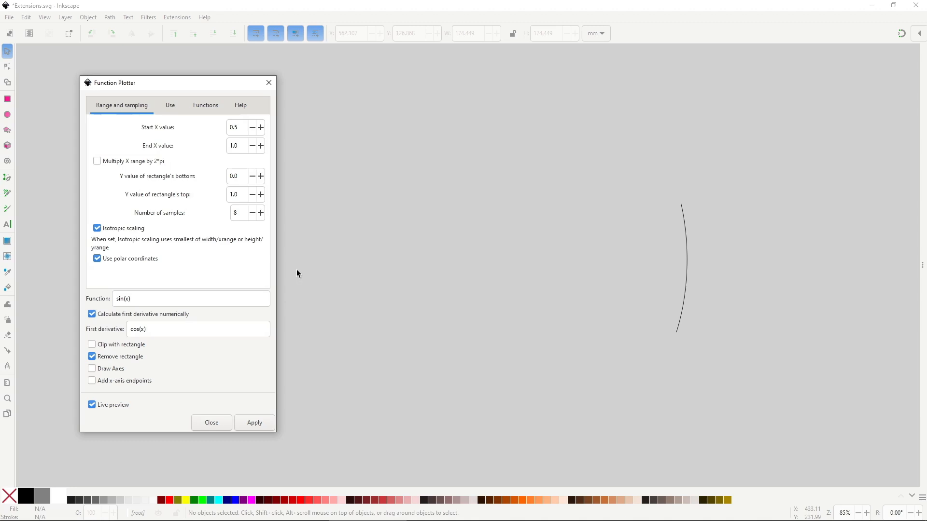
{"action": "left_click", "coordinate": [170, 107]}
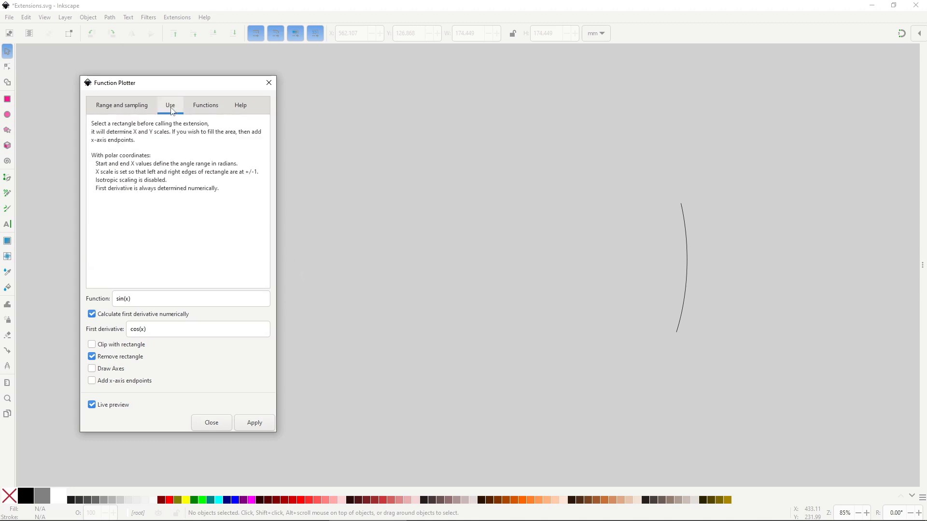
Review the Function Plotter's list of available math functions and its help text
{"action": "left_click", "coordinate": [211, 110]}
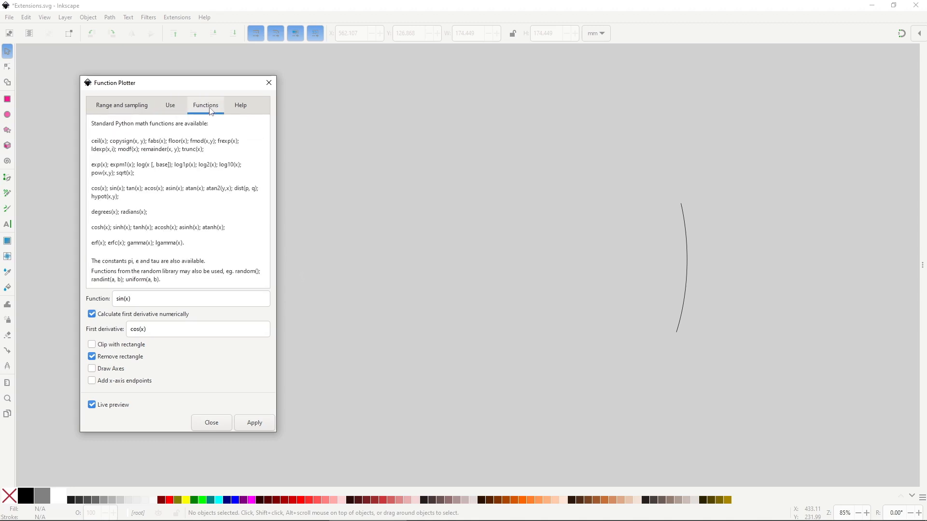
{"action": "left_click", "coordinate": [245, 111]}
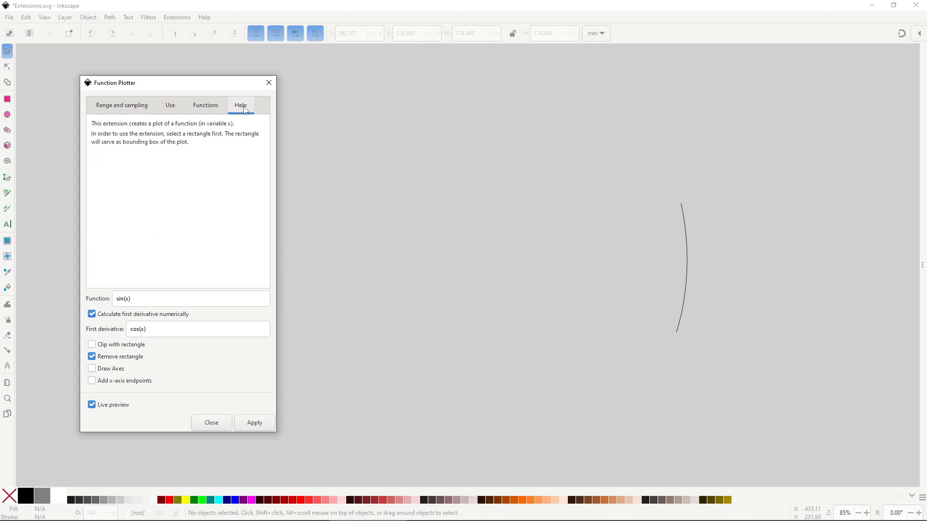
{"action": "left_click", "coordinate": [208, 110]}
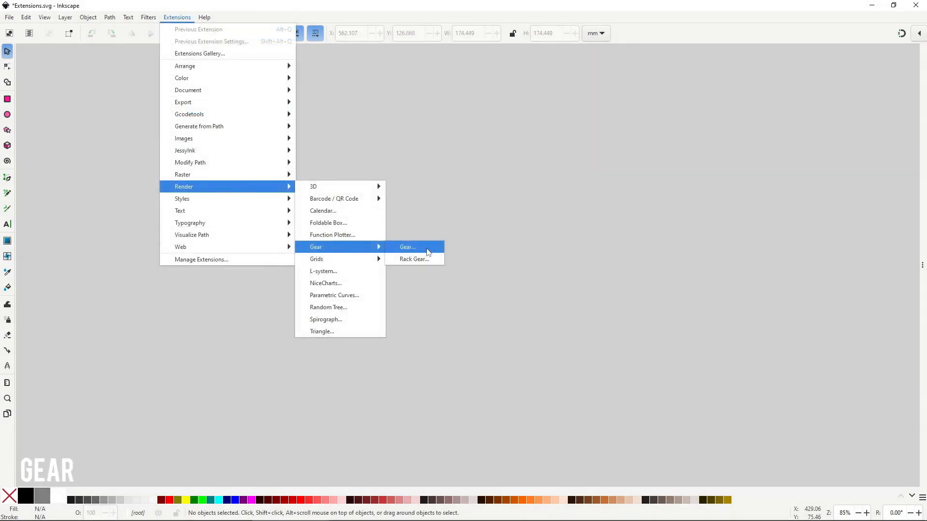
Render a gear with live preview, setting 20 teeth and a circular pitch of 60 px
{"action": "left_click", "coordinate": [427, 249]}
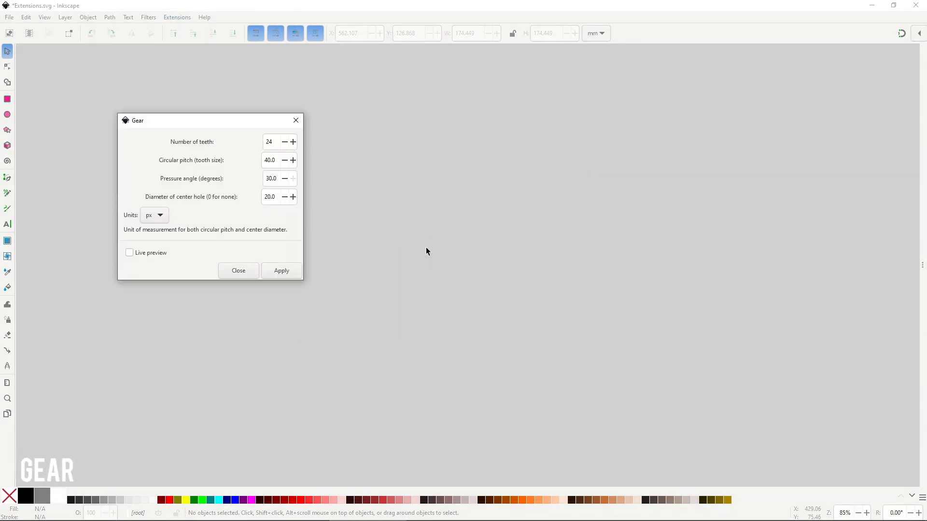
{"action": "left_click", "coordinate": [191, 248]}
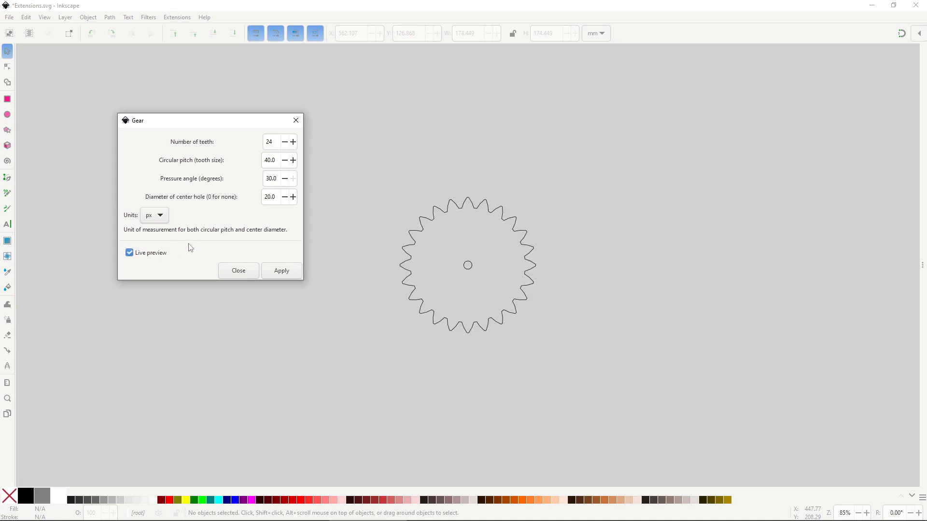
{"action": "double_click", "coordinate": [268, 142]}
{"action": "type", "text": "12"}
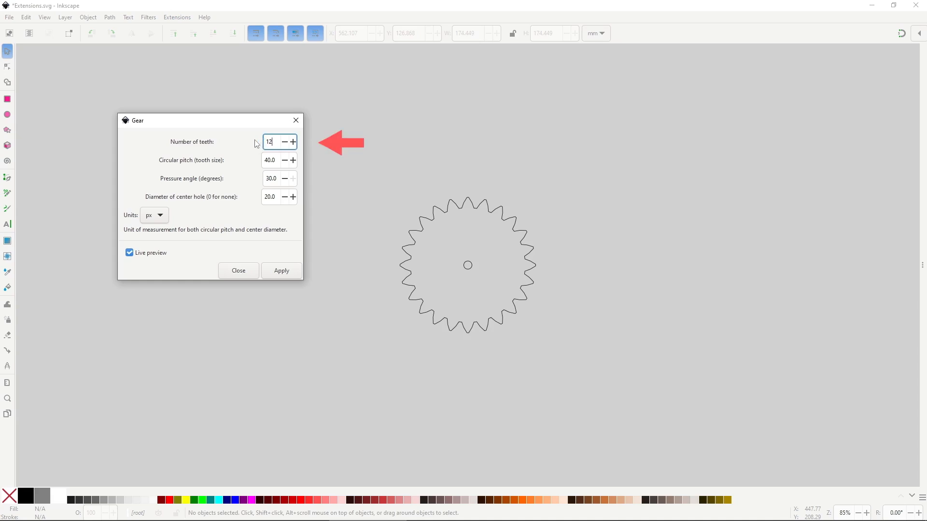
{"action": "key", "text": "BackSpace"}
{"action": "key", "text": "BackSpace"}
{"action": "type", "text": "20"}
{"action": "type", "text": "6"}
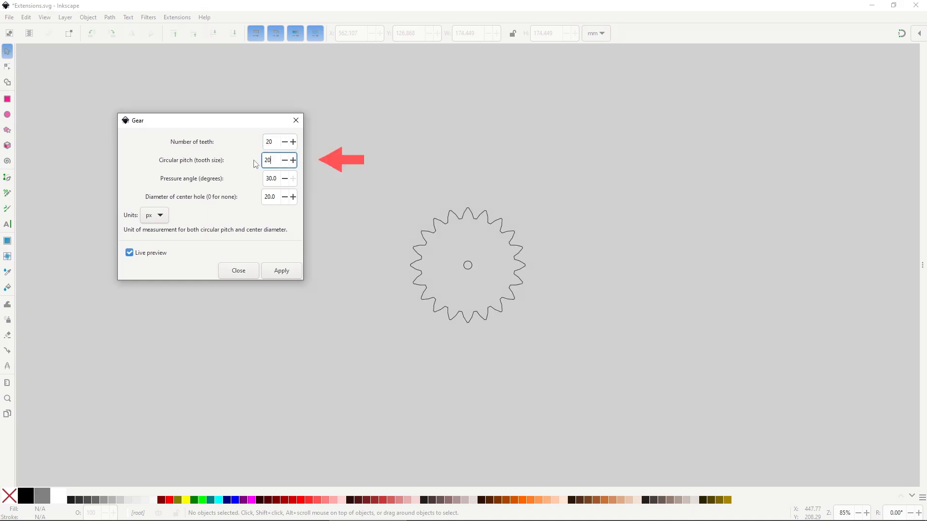
{"action": "type", "text": "0"}
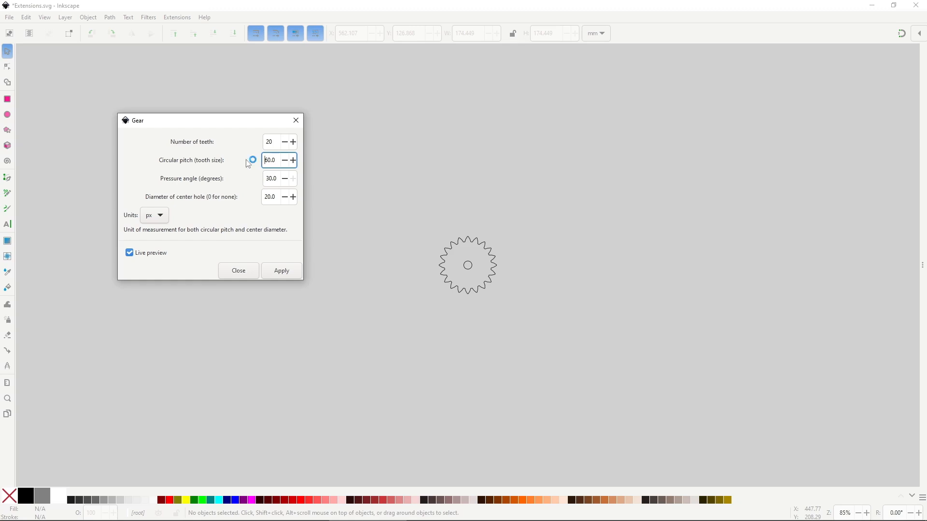
Try a gear pressure angle of 10 degrees, restore it to 30, and try different center hole diameters
{"action": "double_click", "coordinate": [271, 179]}
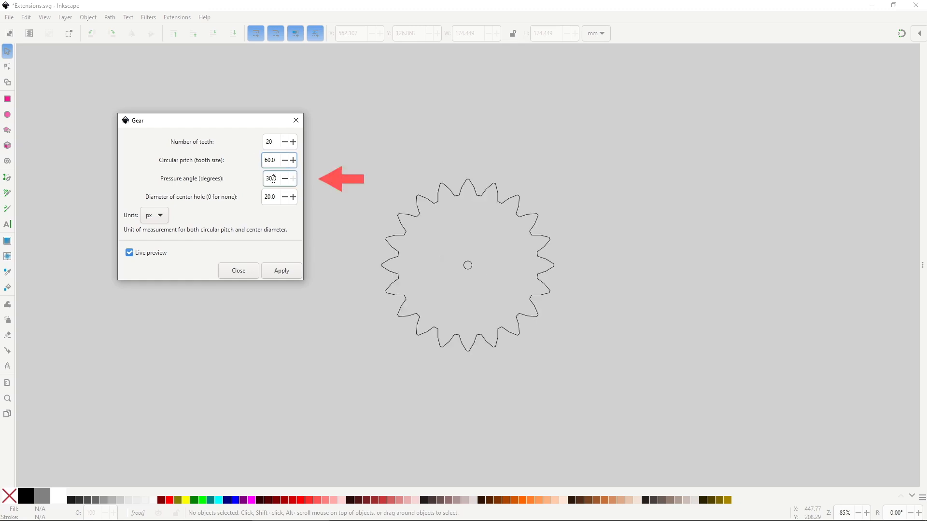
{"action": "type", "text": "10"}
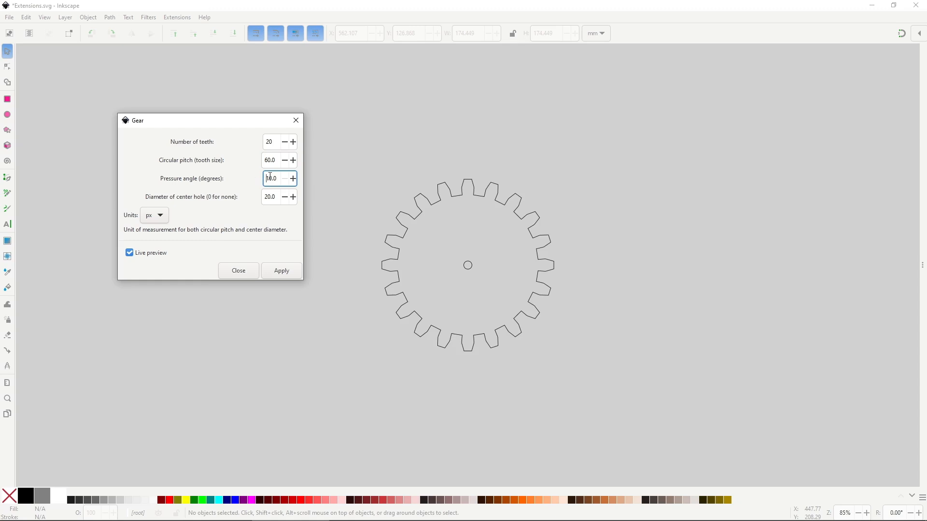
{"action": "type", "text": "30"}
{"action": "mouse_move", "coordinate": [277, 179]}
{"action": "left_mouse_down"}
{"action": "mouse_move", "coordinate": [257, 177]}
{"action": "mouse_move", "coordinate": [249, 196]}
{"action": "left_mouse_up"}
{"action": "type", "text": "5251000"}
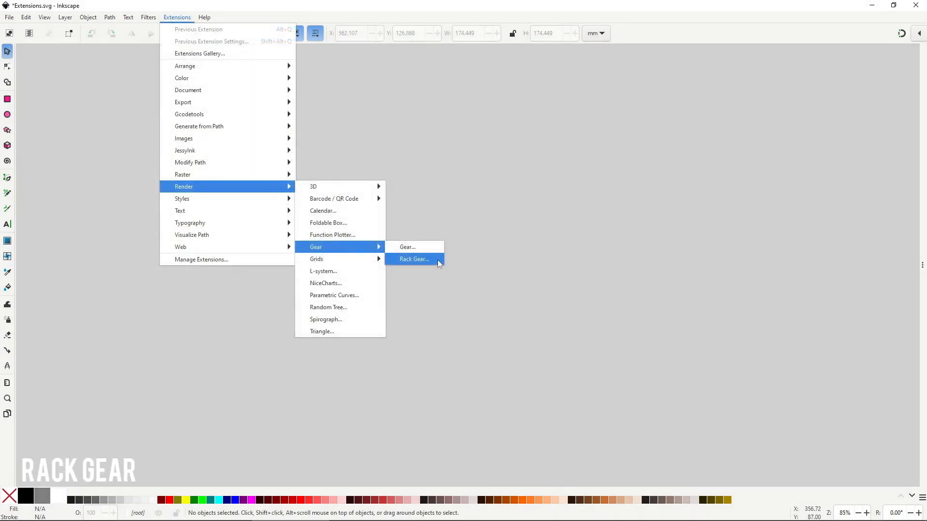
Render a rack gear with live preview and set its rack length to 700
{"action": "left_click", "coordinate": [437, 260]}
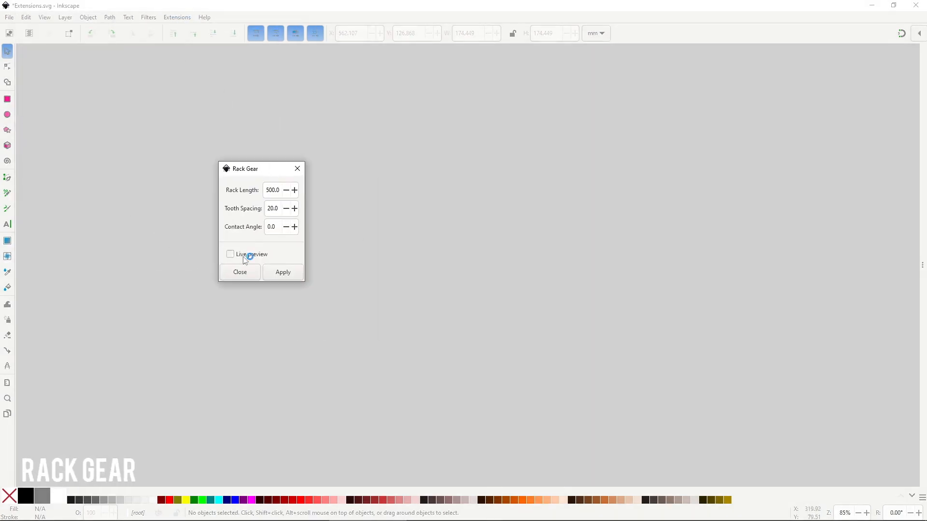
{"action": "left_click", "coordinate": [273, 247]}
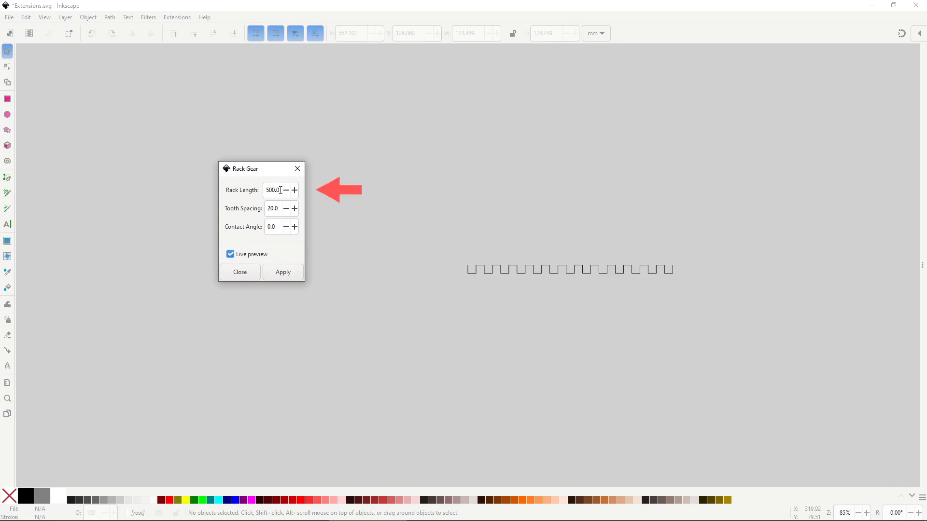
{"action": "type", "text": "700"}
{"action": "key", "text": "Return"}
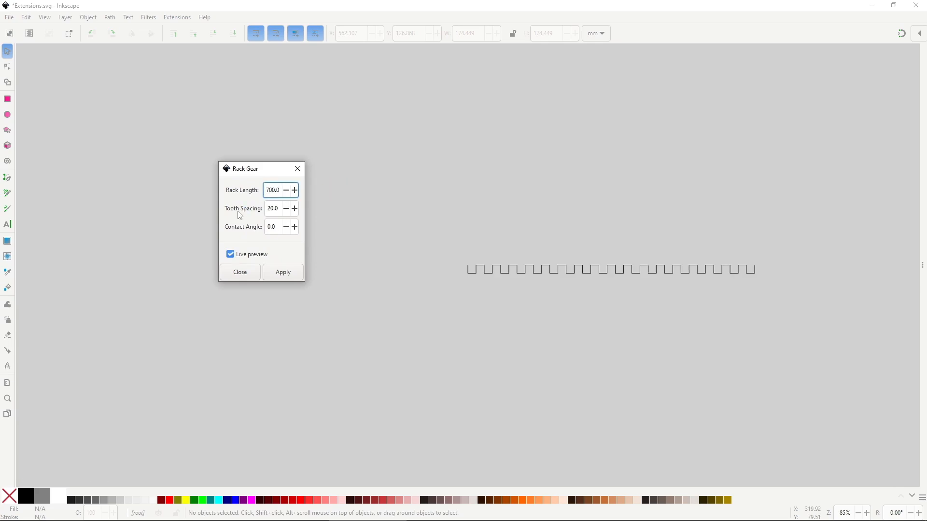
Try a rack length of 100 and set the length back to 500
{"action": "left_click_drag", "start_coordinate": [278, 191], "coordinate": [263, 192]}
{"action": "type", "text": "100"}
{"action": "key", "text": "Return"}
{"action": "type", "text": "500"}
{"action": "left_click_drag", "start_coordinate": [280, 191], "coordinate": [247, 212]}
{"action": "key", "text": "Return"}
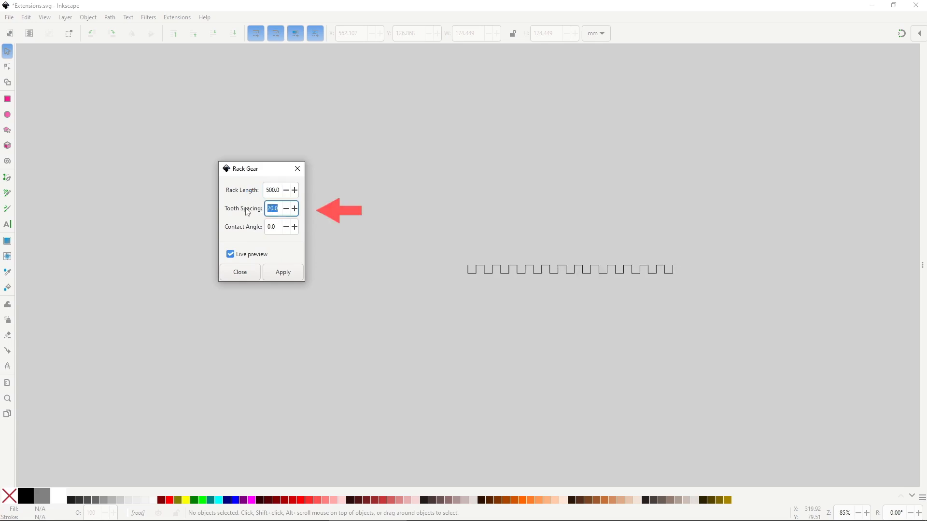
Try rack tooth spacings of 100 and 10, and restore the spacing to 20
{"action": "type", "text": "100"}
{"action": "key", "text": "Return"}
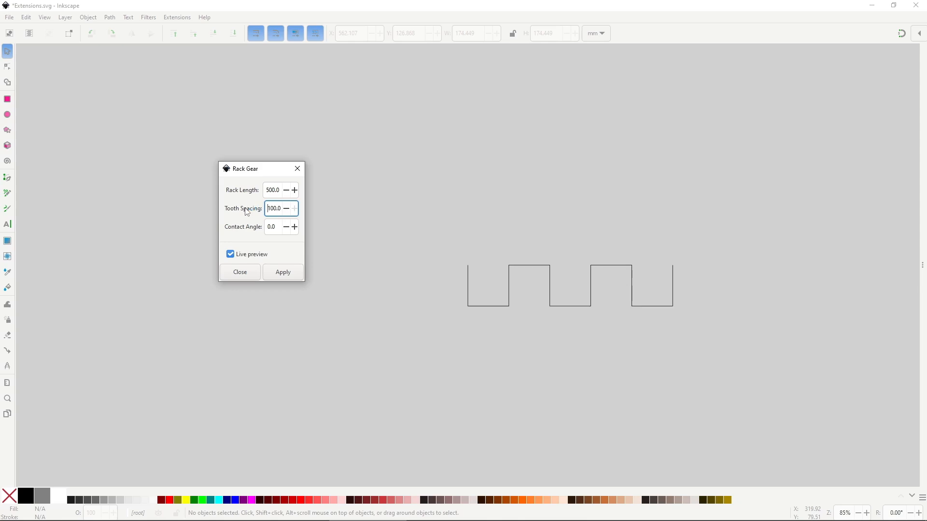
{"action": "double_click", "coordinate": [281, 206]}
{"action": "type", "text": "10"}
{"action": "key", "text": "Return"}
{"action": "double_click", "coordinate": [281, 205]}
{"action": "type", "text": "20"}
{"action": "key", "text": "Return"}
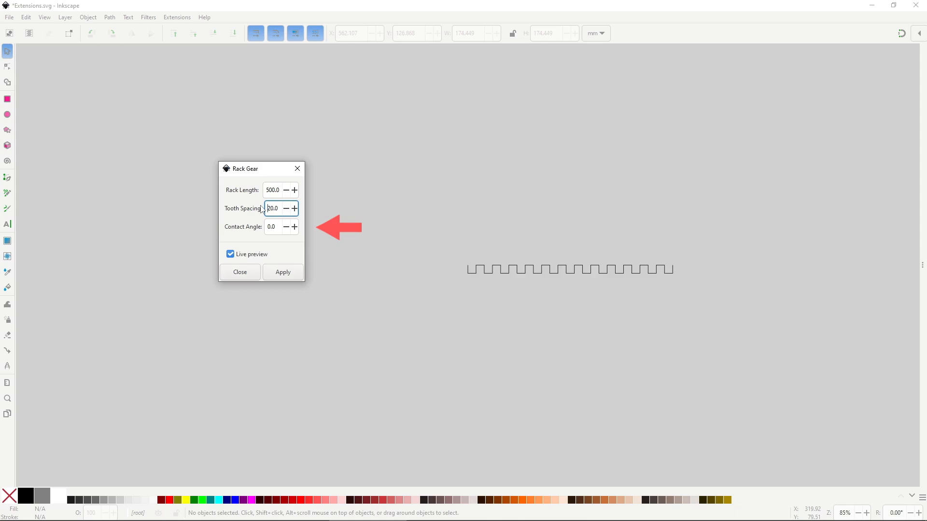
Try a contact angle of 45 for the rack gear and change it to 30
{"action": "left_click", "coordinate": [275, 226]}
{"action": "double_click", "coordinate": [275, 226]}
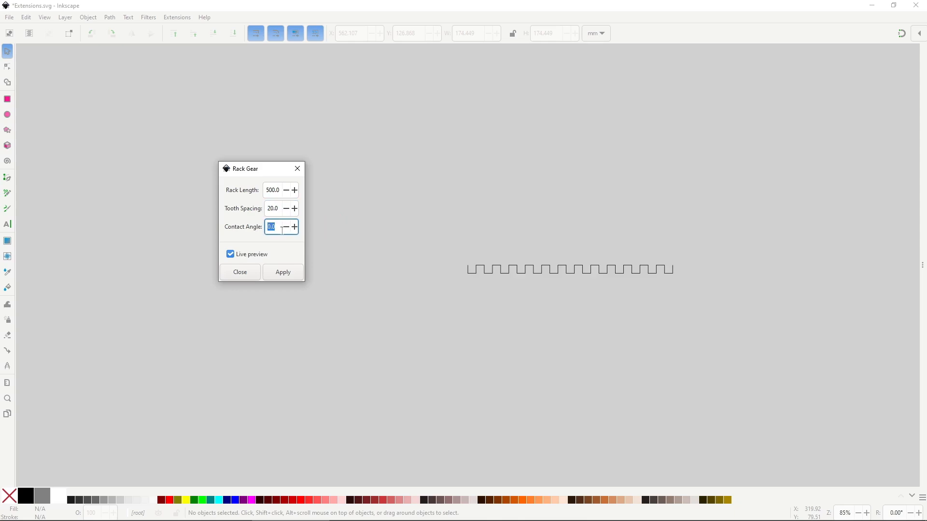
{"action": "type", "text": "45"}
{"action": "key", "text": "Return"}
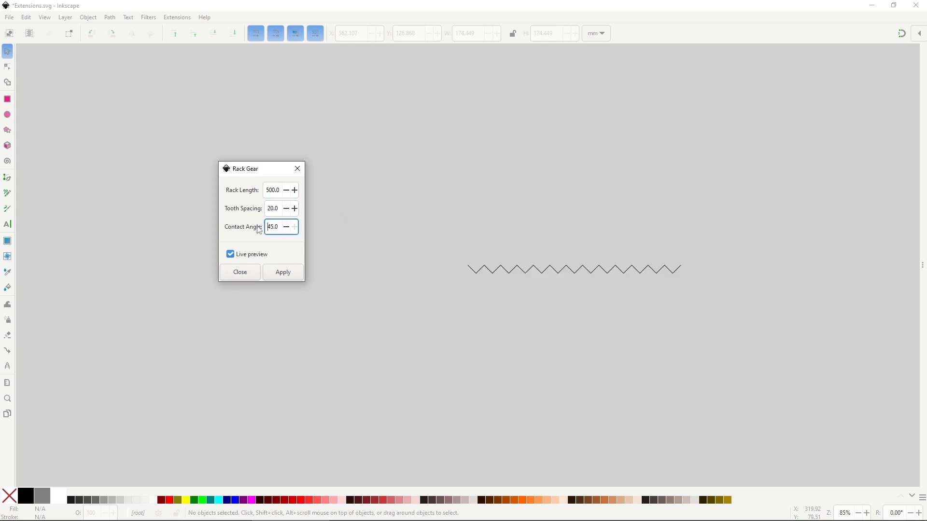
{"action": "left_click_drag", "start_coordinate": [279, 227], "coordinate": [253, 226]}
{"action": "type", "text": "30"}
{"action": "key", "text": "Return"}
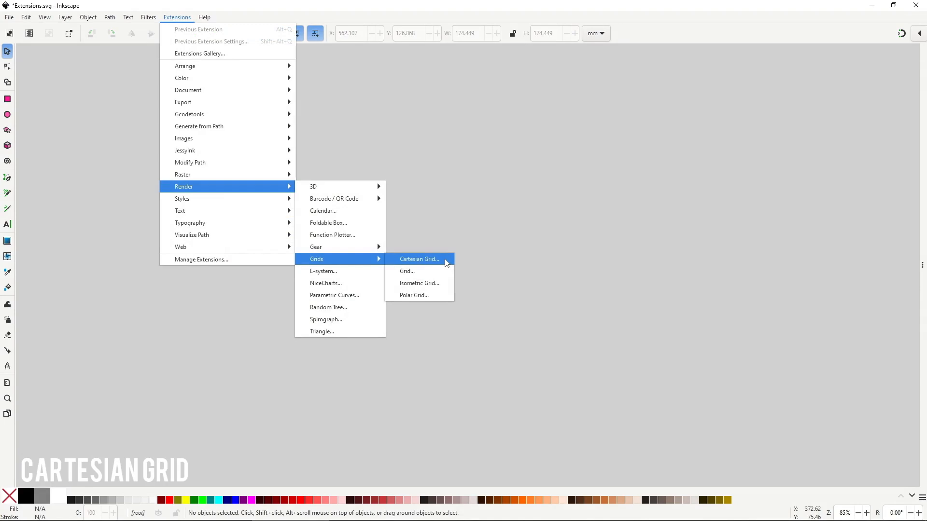
Render a Cartesian grid, trying a border thickness of 5 px and settling on 10 px
{"action": "left_click", "coordinate": [446, 263]}
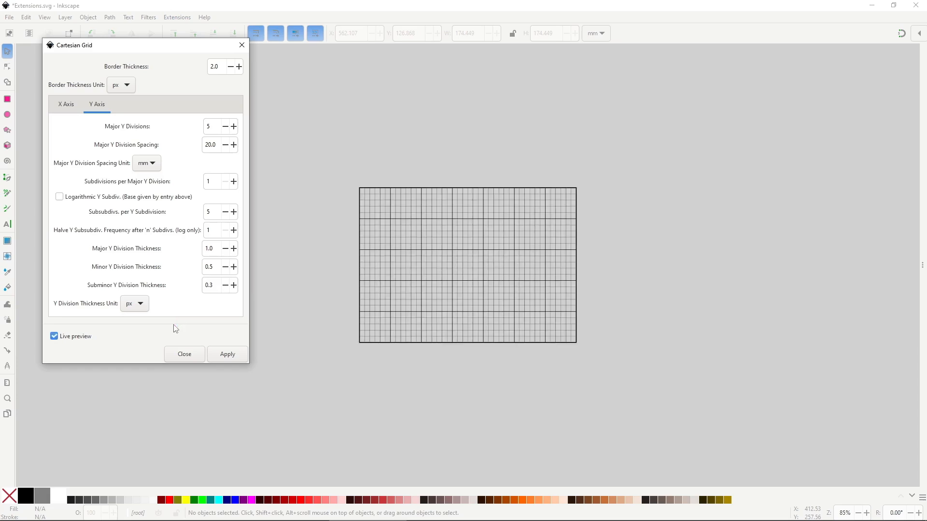
{"action": "triple_click", "coordinate": [214, 66]}
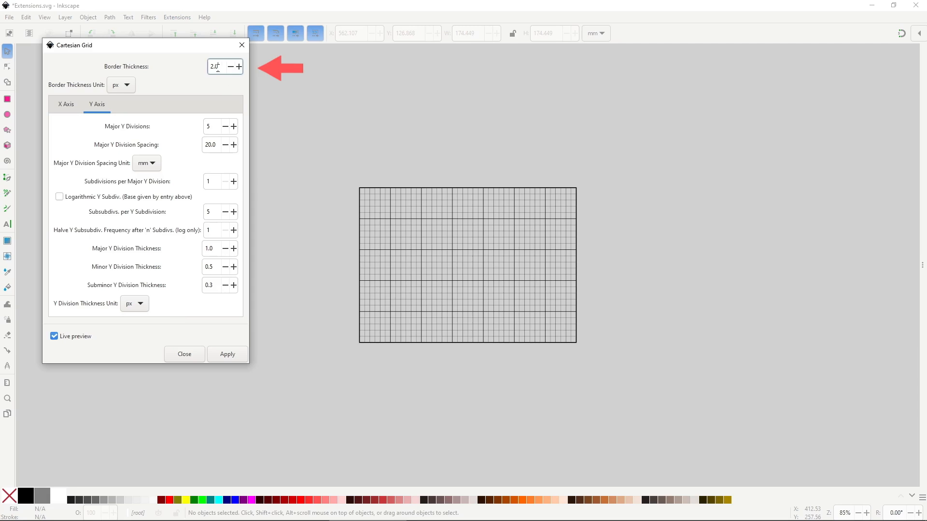
{"action": "type", "text": "5"}
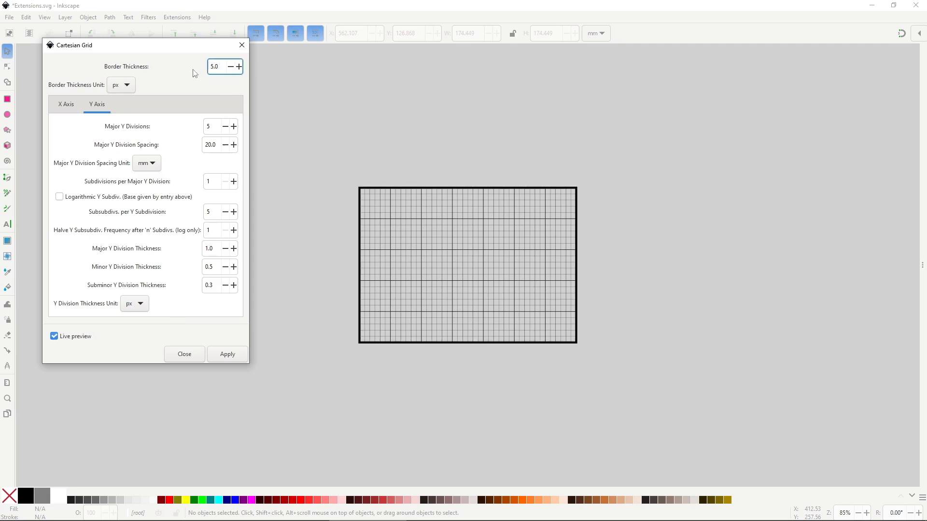
{"action": "type", "text": "10"}
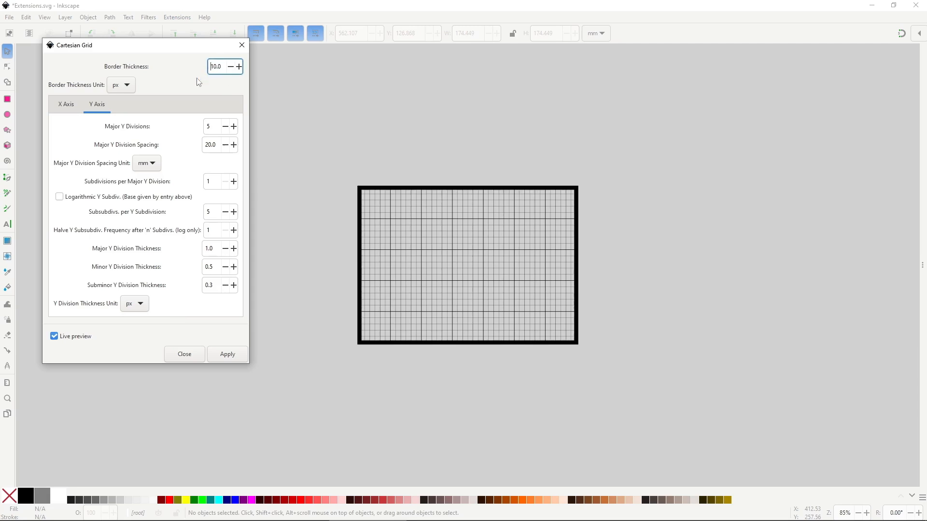
Set the grid's major X divisions and major Y divisions to 10 each
{"action": "left_click", "coordinate": [67, 105]}
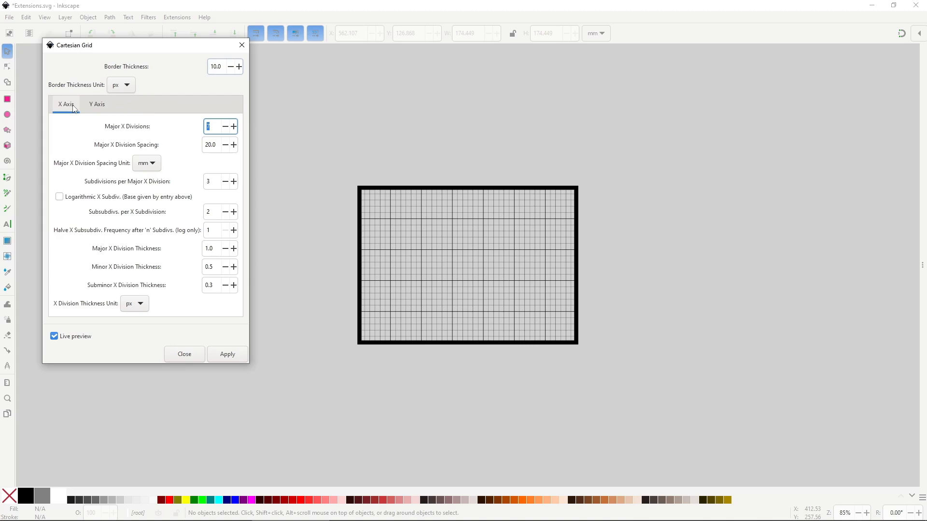
{"action": "type", "text": "10"}
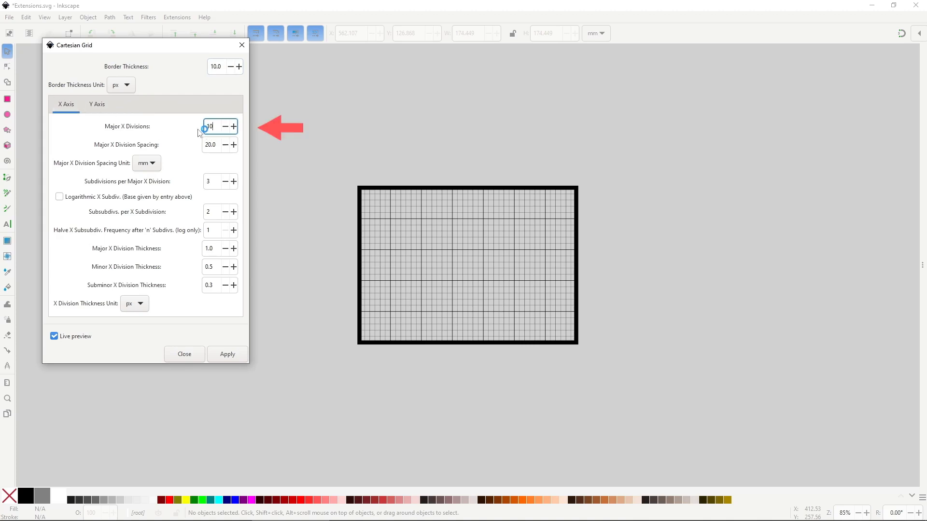
{"action": "left_click", "coordinate": [98, 104]}
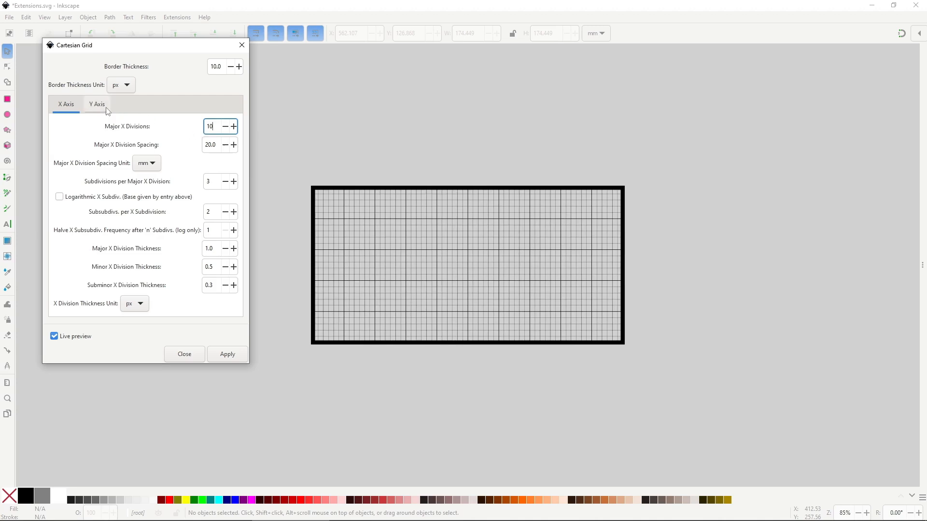
{"action": "type", "text": "10"}
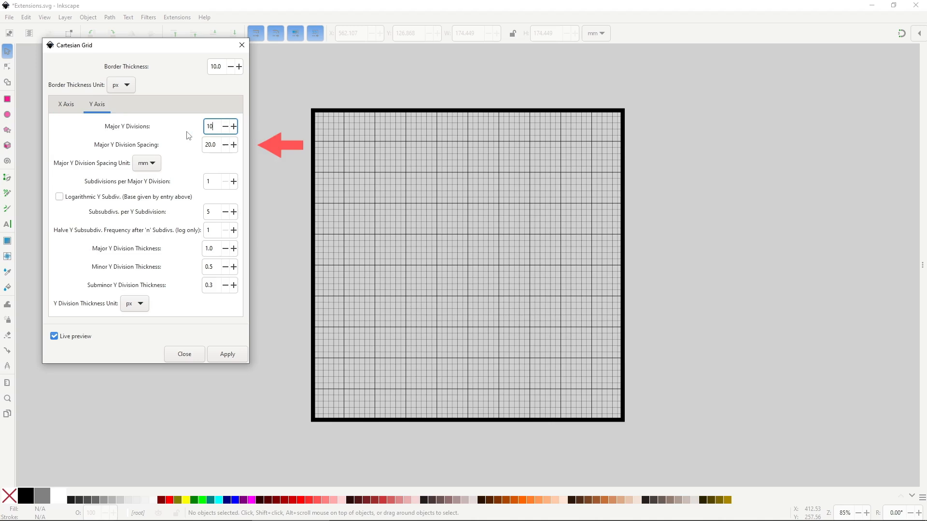
Try a major division spacing of 10 mm on both the X and Y axes of the grid
{"action": "left_click", "coordinate": [63, 104]}
{"action": "left_click", "coordinate": [218, 145]}
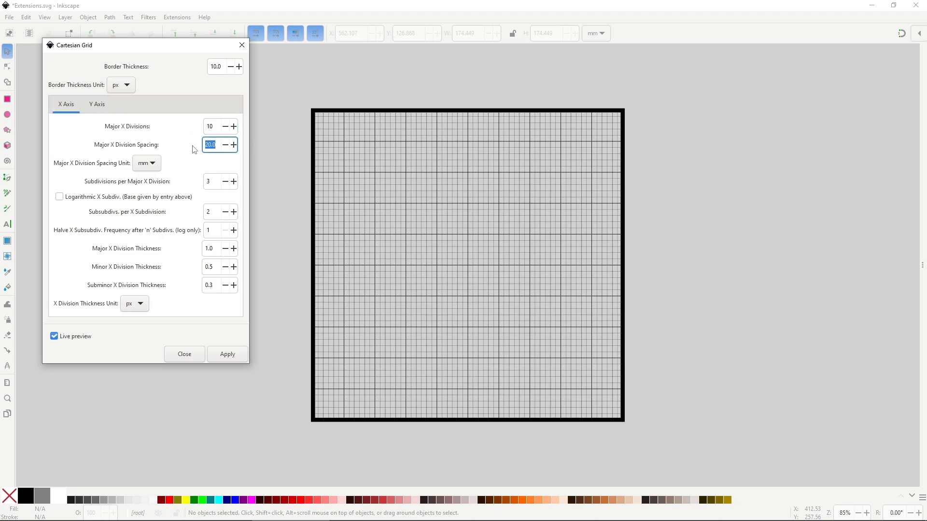
{"action": "type", "text": "10"}
{"action": "left_click", "coordinate": [96, 103]}
{"action": "key", "text": "Tab"}
{"action": "type", "text": "1"}
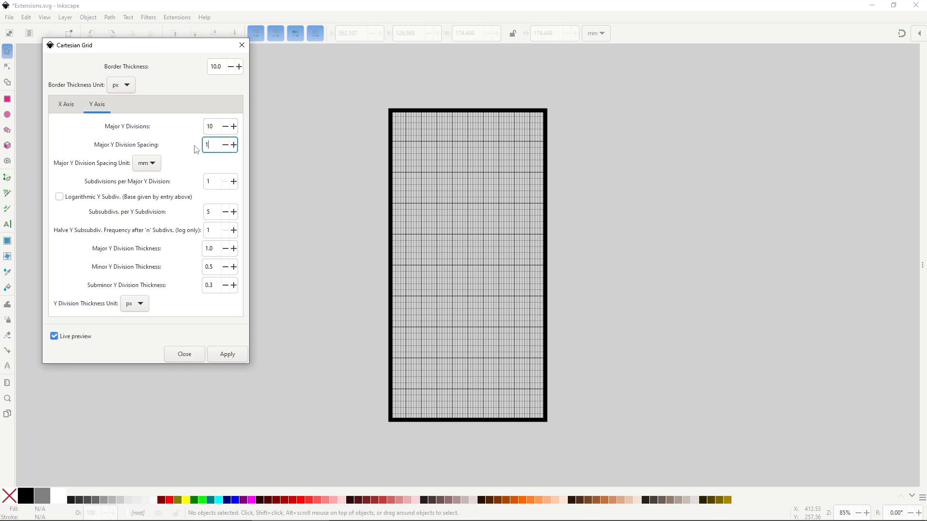
{"action": "type", "text": "0"}
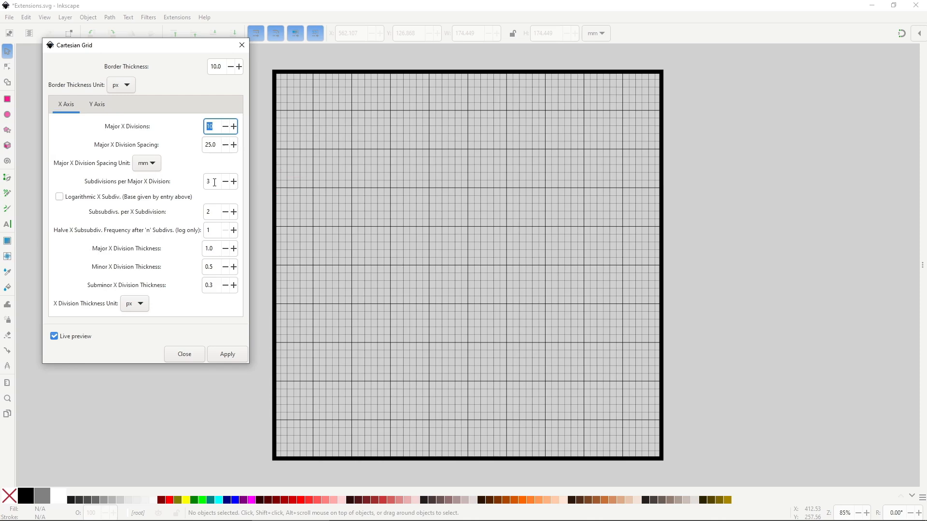
Set the grid's subdivisions per major X division to 2
{"action": "left_click_drag", "start_coordinate": [215, 182], "coordinate": [198, 181]}
{"action": "type", "text": "2"}
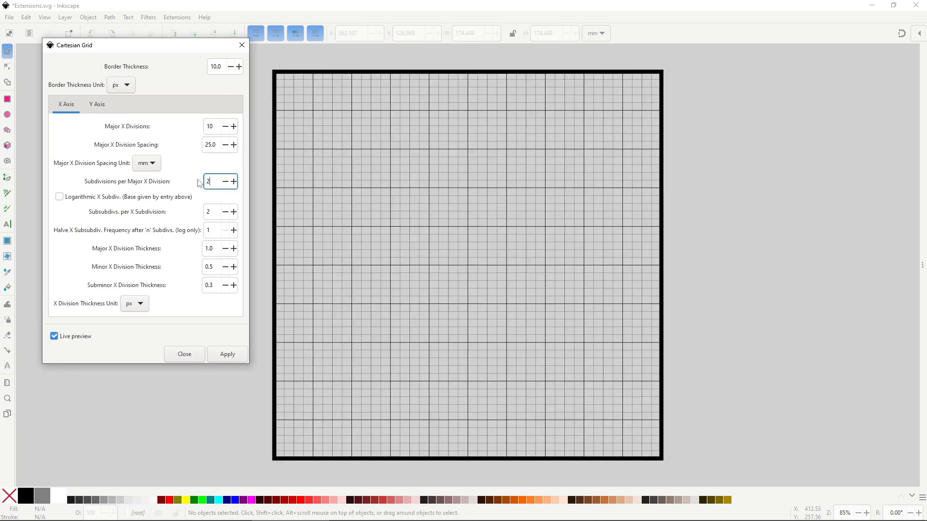
{"action": "key", "text": "BackSpace"}
{"action": "type", "text": "10"}
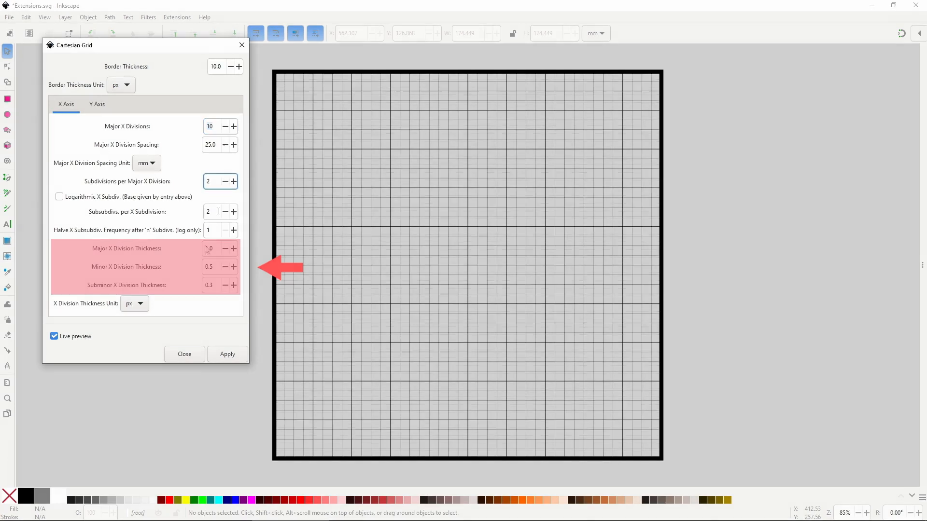
Set the major division thickness to 2 px on both the X and Y axes of the grid
{"action": "left_click_drag", "start_coordinate": [213, 249], "coordinate": [203, 250]}
{"action": "type", "text": "2"}
{"action": "key", "text": "Return"}
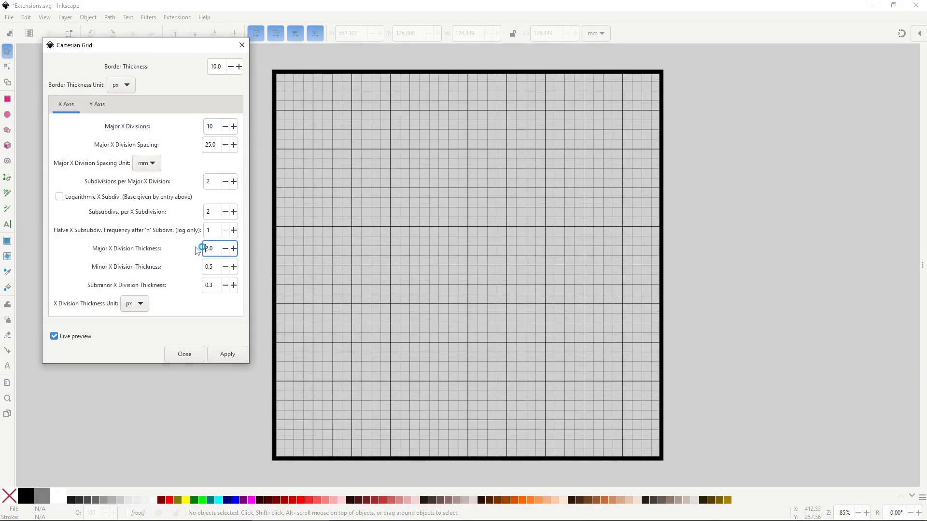
{"action": "left_click", "coordinate": [103, 108]}
{"action": "left_click_drag", "start_coordinate": [212, 248], "coordinate": [180, 241]}
{"action": "type", "text": "2"}
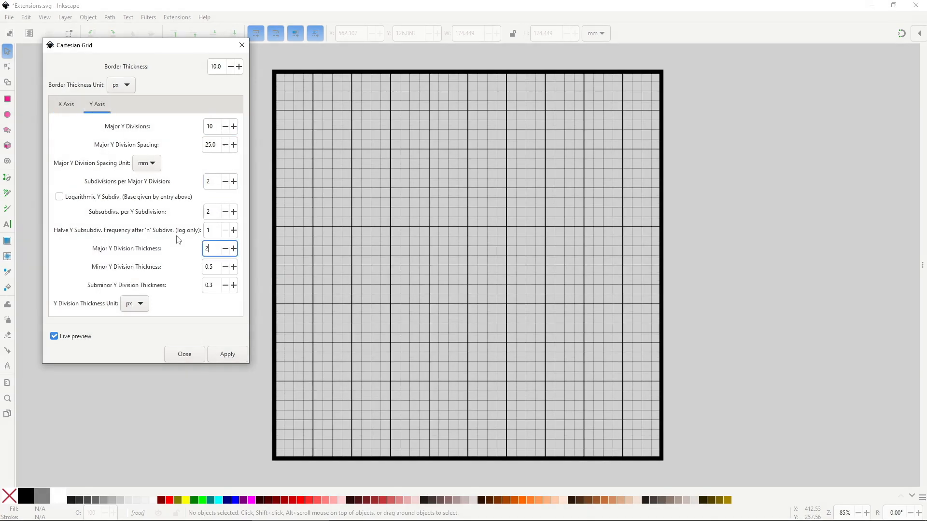
Confirm the major Y division thickness of 2 px for the Cartesian grid
{"action": "key", "text": "Return"}
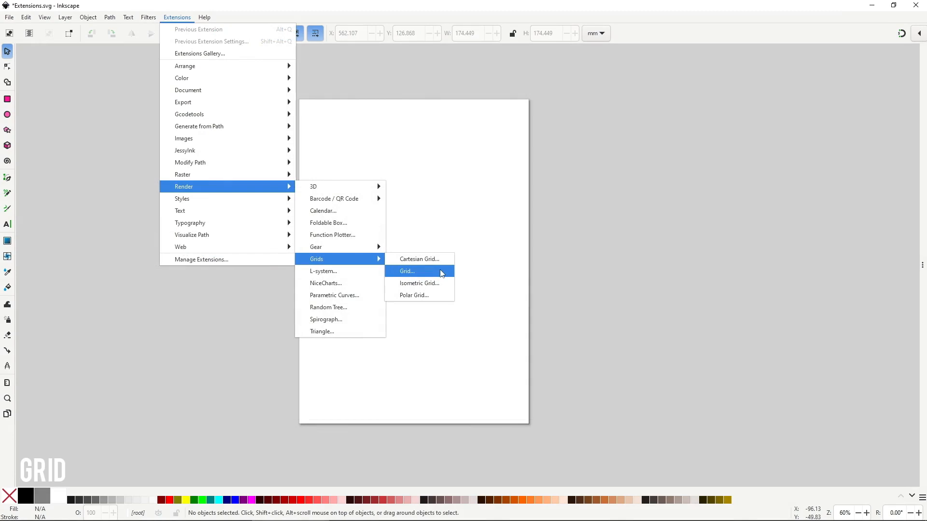
Open the Render Grid extension with live preview and set the line width to 1
{"action": "left_click", "coordinate": [441, 272]}
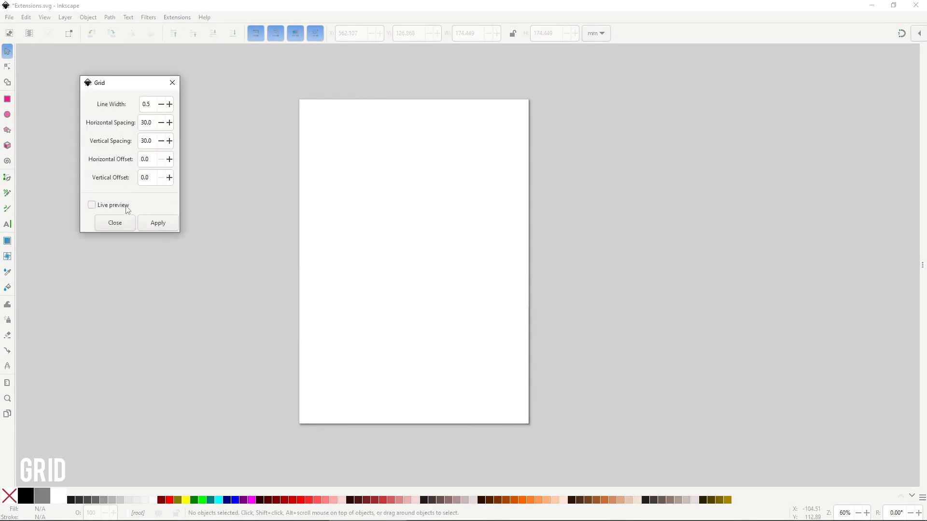
{"action": "left_click", "coordinate": [92, 205]}
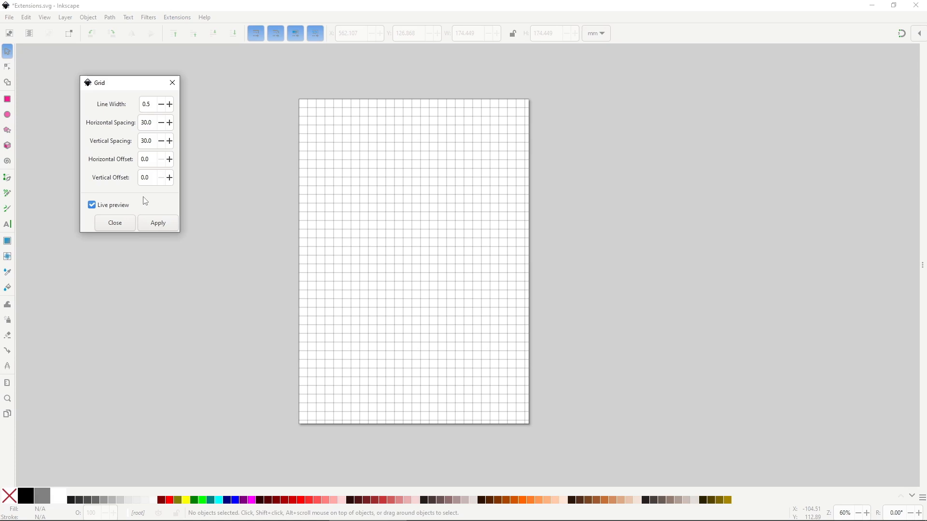
{"action": "double_click", "coordinate": [154, 106]}
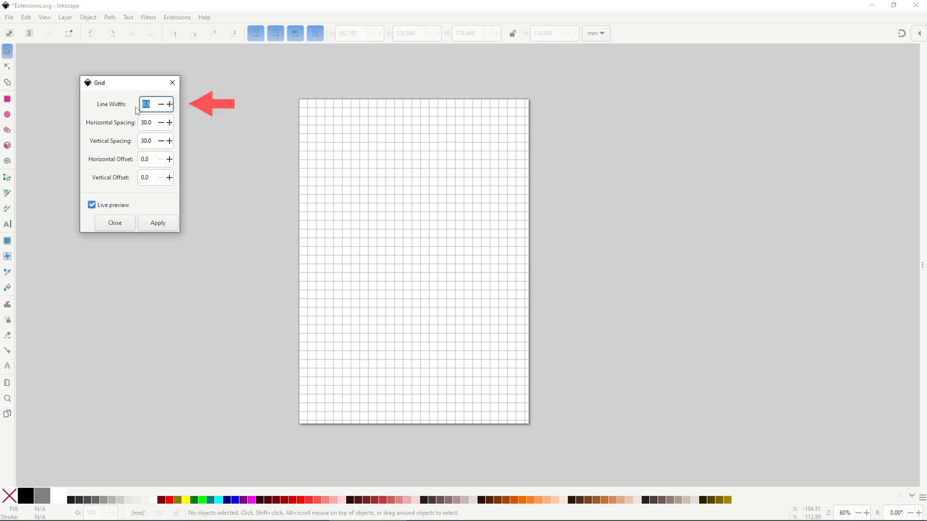
{"action": "type", "text": "1"}
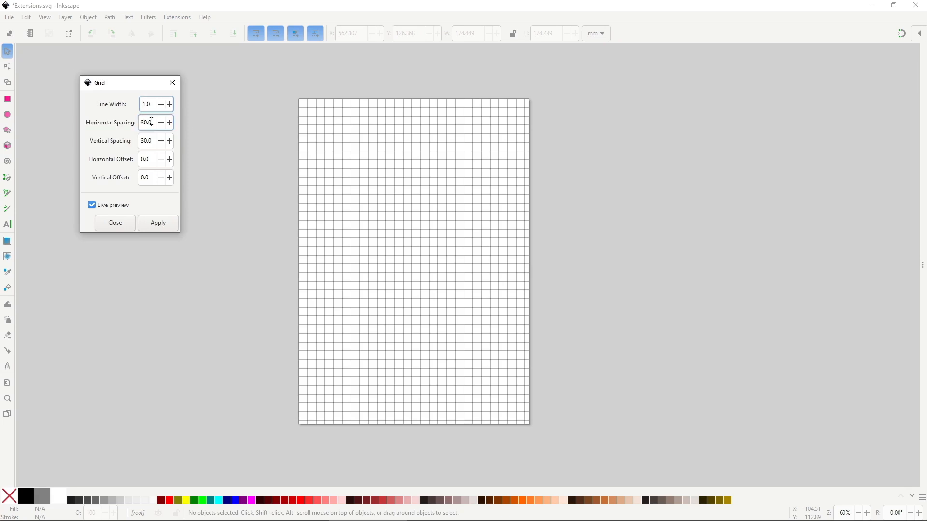
Set the grid's horizontal and vertical spacing to 50 each
{"action": "key", "text": "Tab"}
{"action": "type", "text": "50"}
{"action": "key", "text": "Tab"}
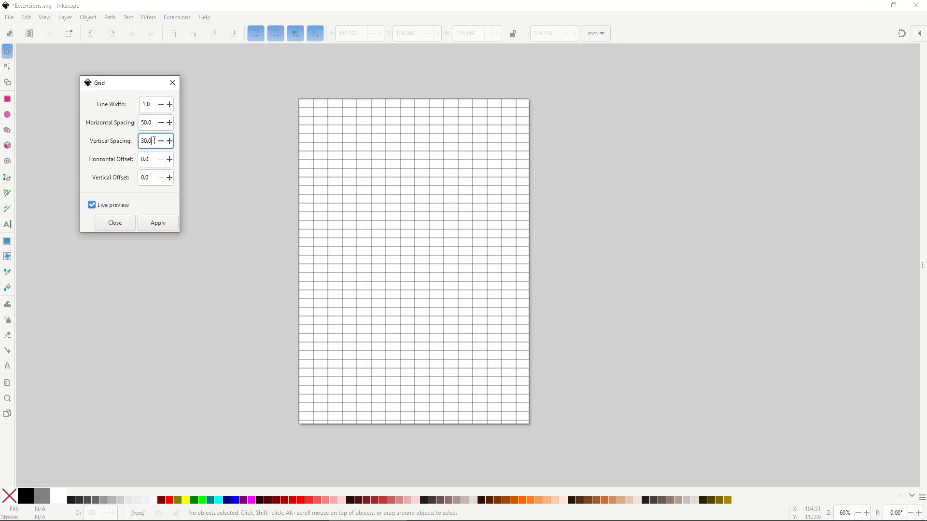
{"action": "type", "text": "50"}
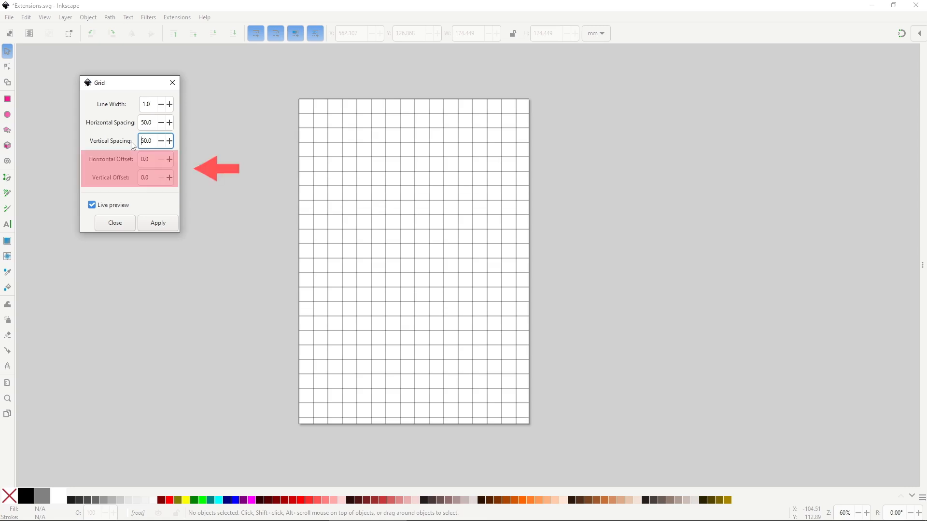
Offset the grid by 100 both horizontally and vertically
{"action": "left_click", "coordinate": [153, 159]}
{"action": "key", "text": "BackSpace"}
{"action": "key", "text": "BackSpace"}
{"action": "key", "text": "BackSpace"}
{"action": "type", "text": "100"}
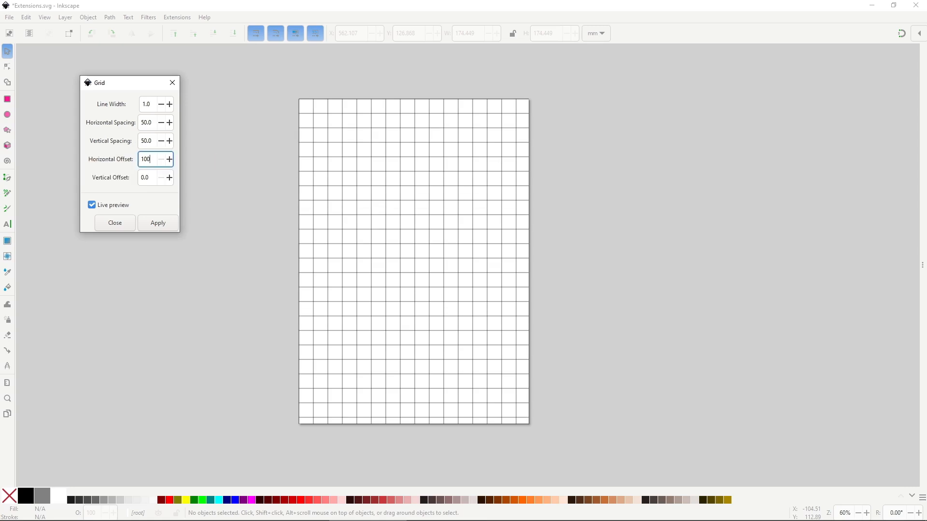
{"action": "left_click", "coordinate": [163, 178]}
{"action": "key", "text": "BackSpace"}
{"action": "key", "text": "BackSpace"}
{"action": "key", "text": "BackSpace"}
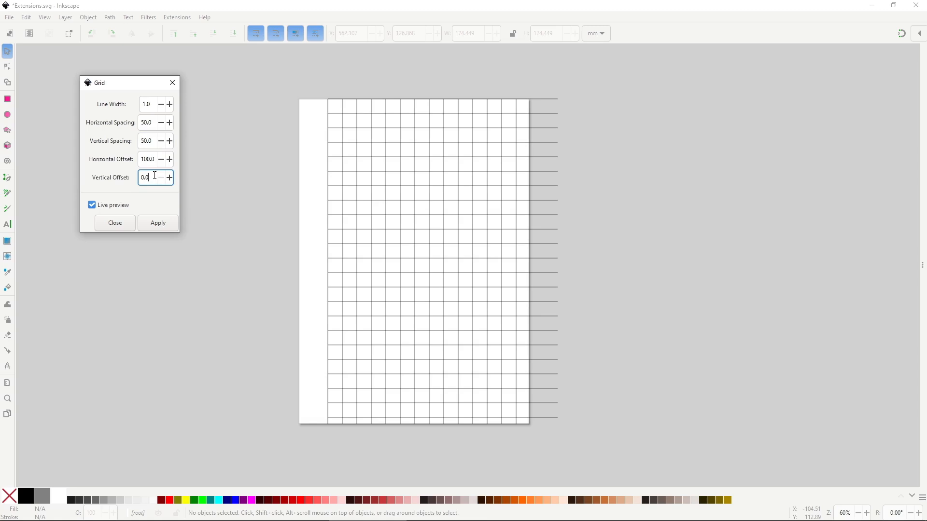
{"action": "type", "text": "100"}
{"action": "key", "text": "Return"}
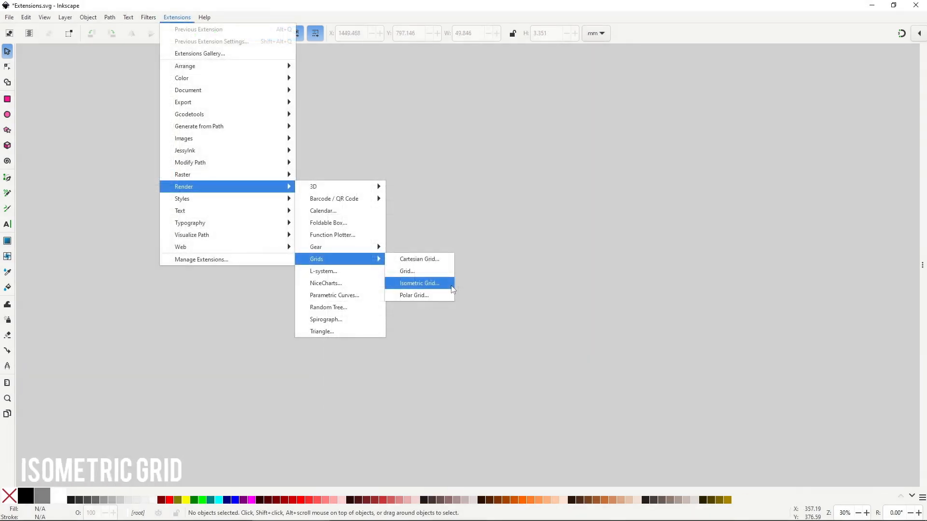
Open the Isometric Grid extension with live preview and set both X and Y divisions to 5
{"action": "left_click", "coordinate": [451, 286]}
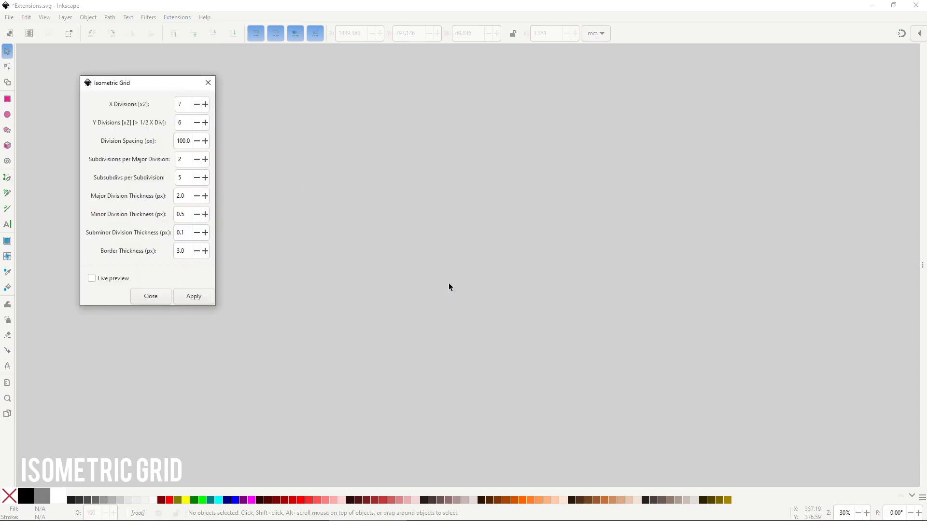
{"action": "left_click", "coordinate": [149, 277]}
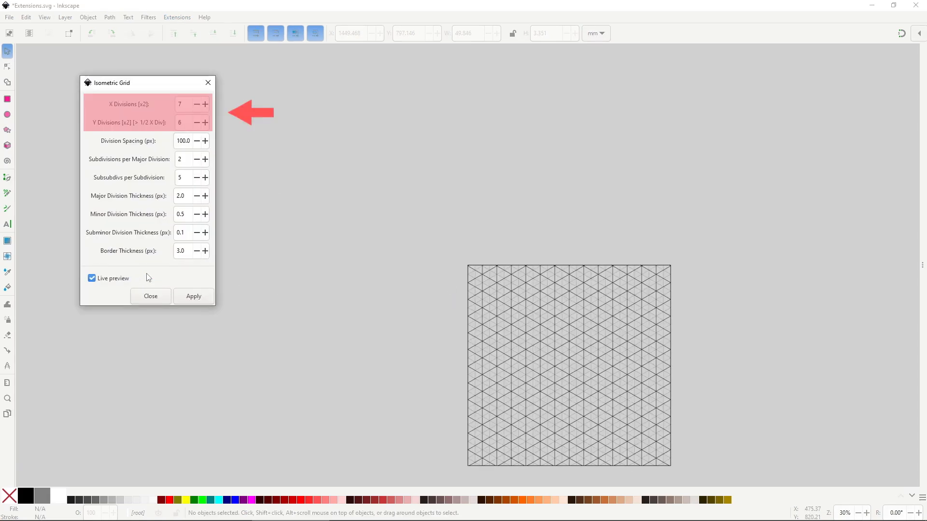
{"action": "double_click", "coordinate": [186, 108]}
{"action": "type", "text": "5"}
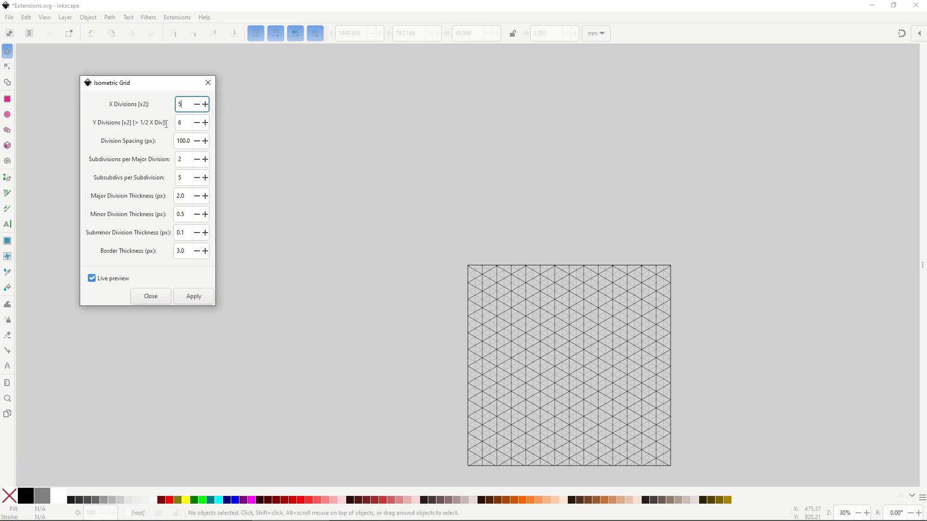
{"action": "key", "text": "Tab"}
{"action": "type", "text": "5"}
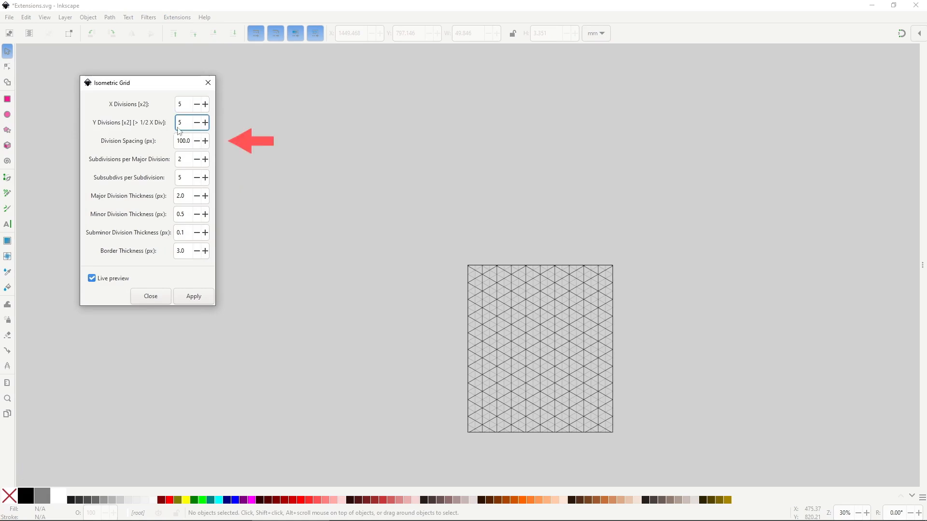
Try a division spacing of 50 px on the isometric grid and return it to 100 px
{"action": "key", "text": "Tab"}
{"action": "type", "text": "50.0"}
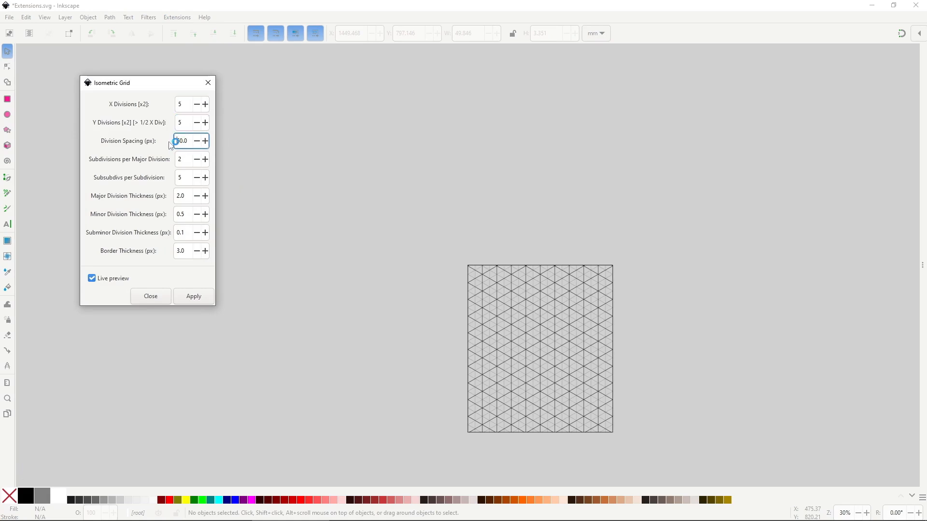
{"action": "left_click_drag", "start_coordinate": [189, 141], "coordinate": [159, 140]}
{"action": "type", "text": "100"}
{"action": "key", "text": "Return"}
Set the isometric grid's subdivisions per major division to 4 and its major division thickness to 5 px
{"action": "double_click", "coordinate": [179, 159]}
{"action": "type", "text": "4"}
{"action": "left_click", "coordinate": [186, 175]}
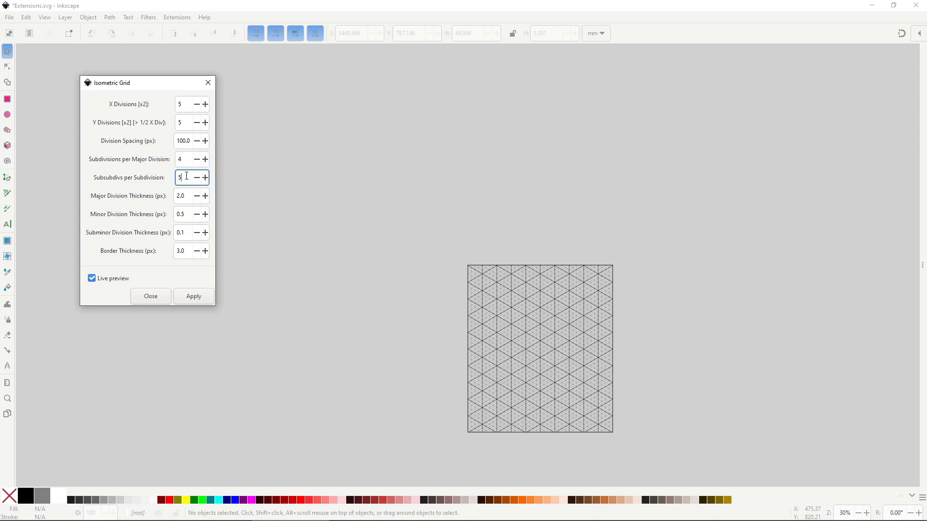
{"action": "key", "text": "Tab"}
{"action": "type", "text": "5"}
{"action": "left_click", "coordinate": [187, 212]}
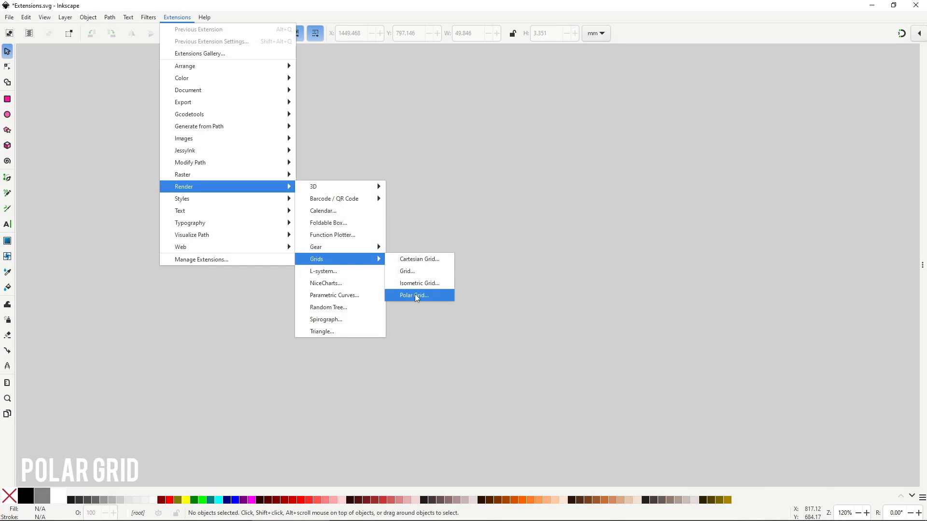
Open the Polar Grid extension with live preview and try centre dot diameters of 10 px and 20 px, keeping 20 px
{"action": "left_click", "coordinate": [415, 295]}
{"action": "left_click", "coordinate": [172, 370]}
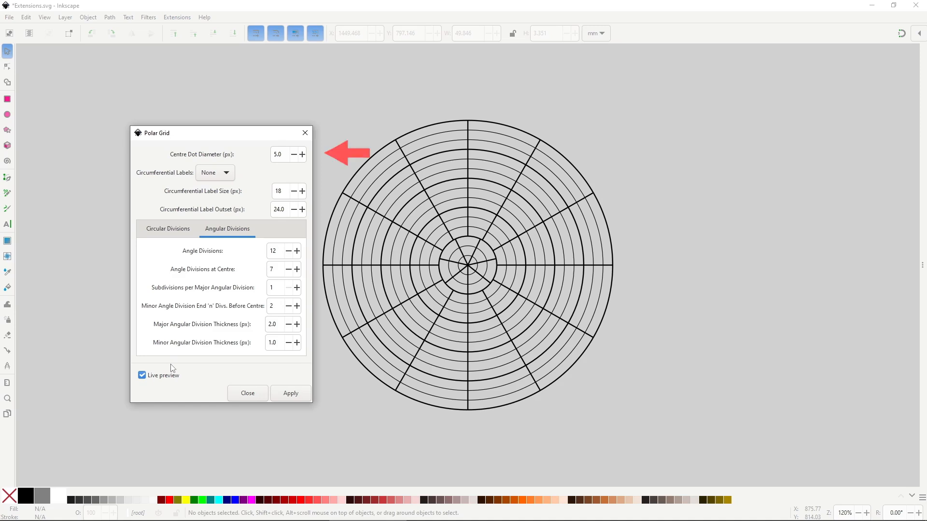
{"action": "left_click_drag", "start_coordinate": [282, 155], "coordinate": [252, 152]}
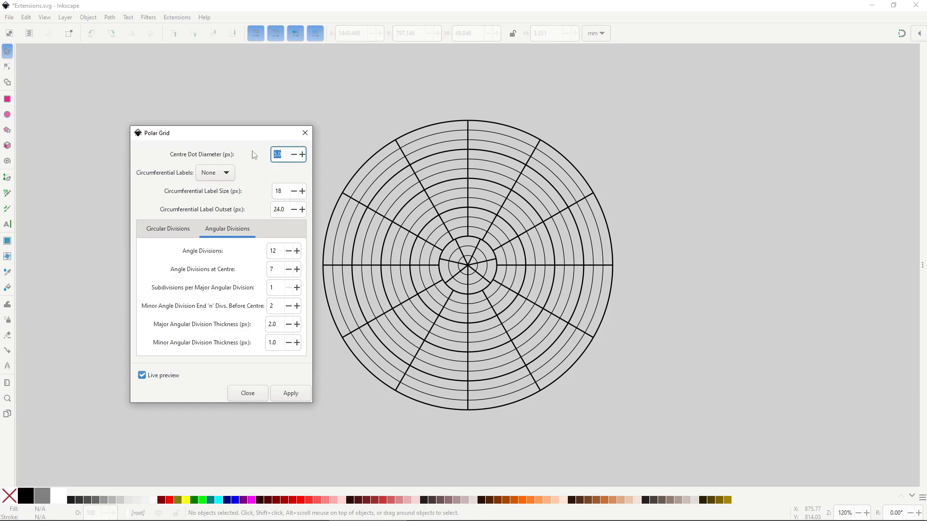
{"action": "type", "text": "10"}
{"action": "key", "text": "Return"}
{"action": "left_click_drag", "start_coordinate": [282, 155], "coordinate": [263, 156]}
{"action": "type", "text": "20"}
Try 10 major circular divisions on the polar grid and settle on 7
{"action": "left_click", "coordinate": [180, 229]}
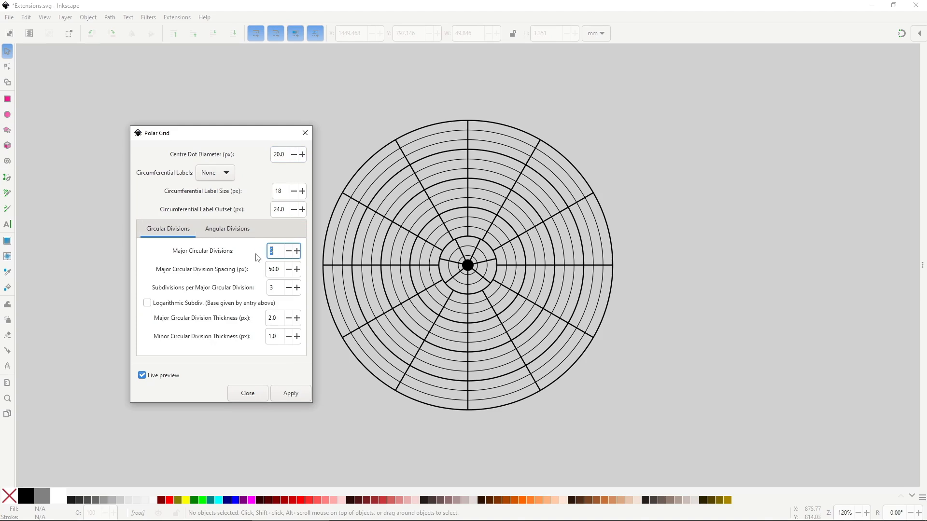
{"action": "type", "text": "10"}
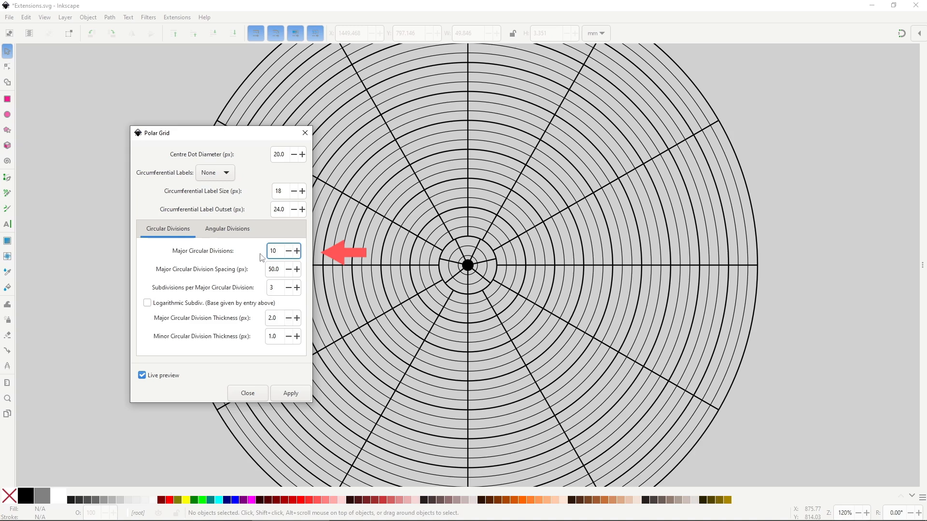
{"action": "key", "text": "ctrl+a"}
{"action": "type", "text": "7"}
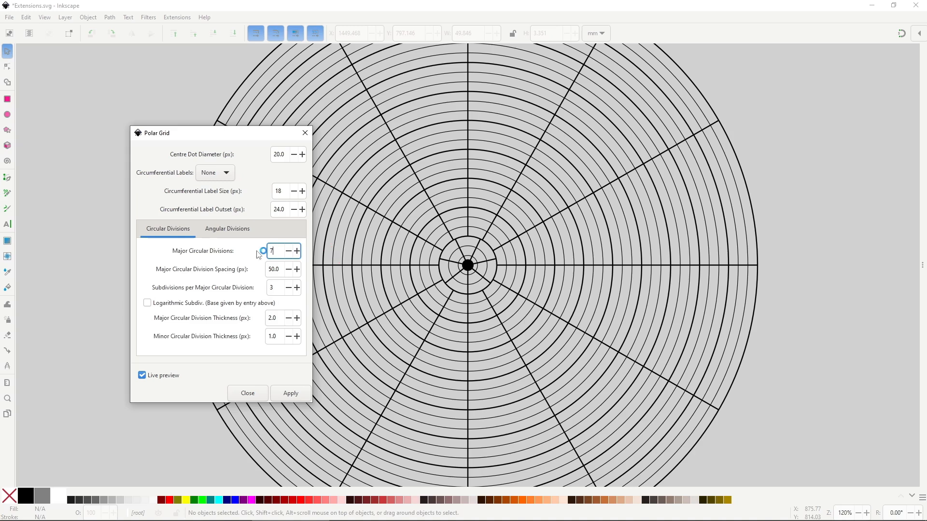
Try a major circular division spacing of 20 px on the polar grid and settle on 40 px
{"action": "type", "text": "20"}
{"action": "left_click_drag", "start_coordinate": [280, 269], "coordinate": [251, 270]}
{"action": "key", "text": "Return"}
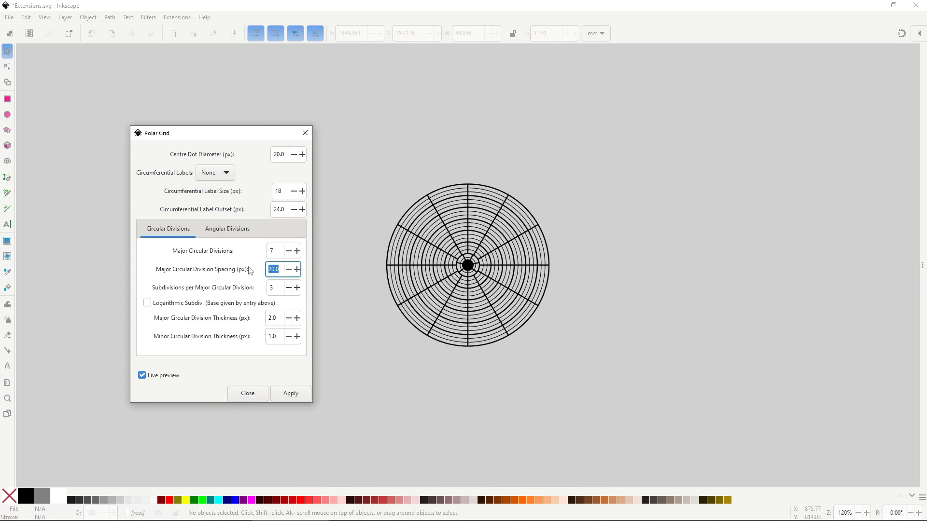
{"action": "type", "text": "40"}
{"action": "key", "text": "Return"}
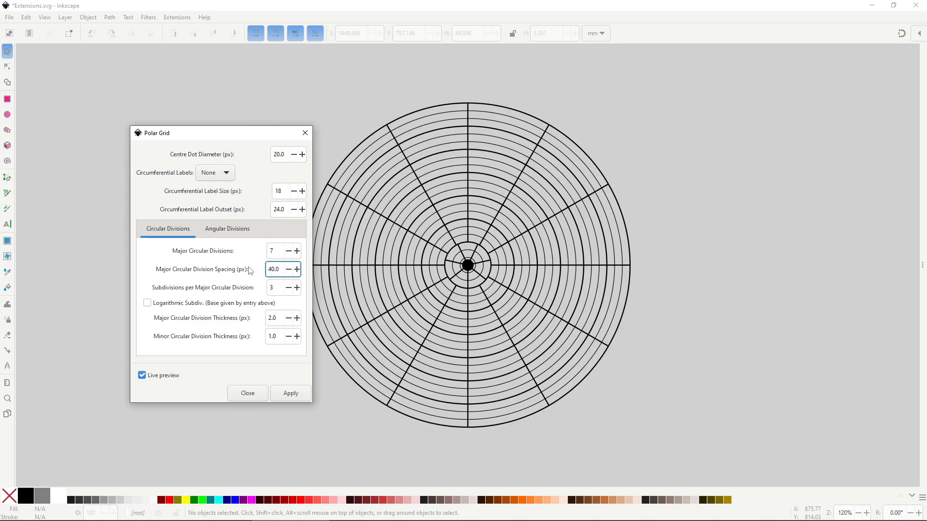
Move the settings dialog off the polar grid, try 5 subdivisions per major circular division and settle on 2
{"action": "left_click_drag", "start_coordinate": [241, 137], "coordinate": [193, 131]}
{"action": "left_click_drag", "start_coordinate": [227, 280], "coordinate": [215, 280]}
{"action": "type", "text": "5"}
{"action": "key", "text": "Return"}
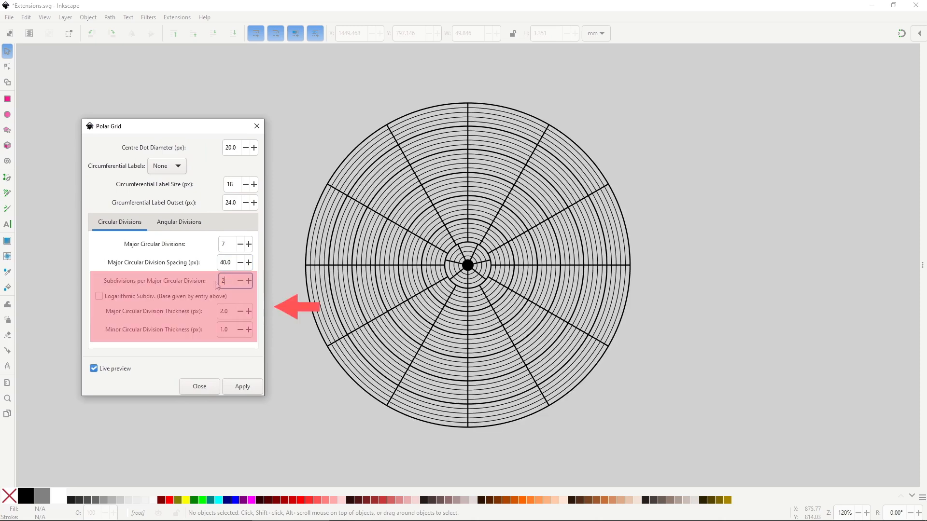
{"action": "type", "text": "2"}
{"action": "key", "text": "Return"}
Try a major circular division thickness of 10 px and a minor circular division thickness of 2 px on the polar grid
{"action": "key", "text": "Return"}
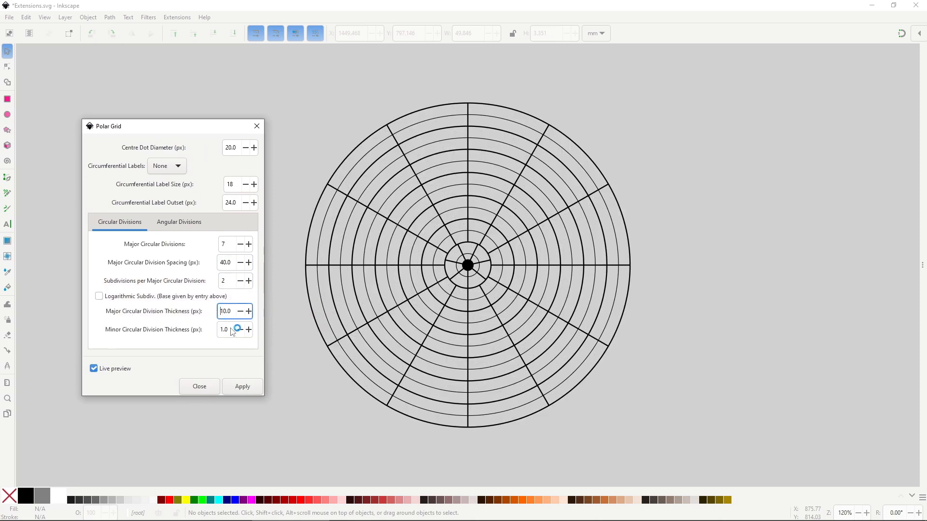
{"action": "left_click_drag", "start_coordinate": [230, 328], "coordinate": [206, 328]}
{"action": "type", "text": "2"}
{"action": "key", "text": "Return"}
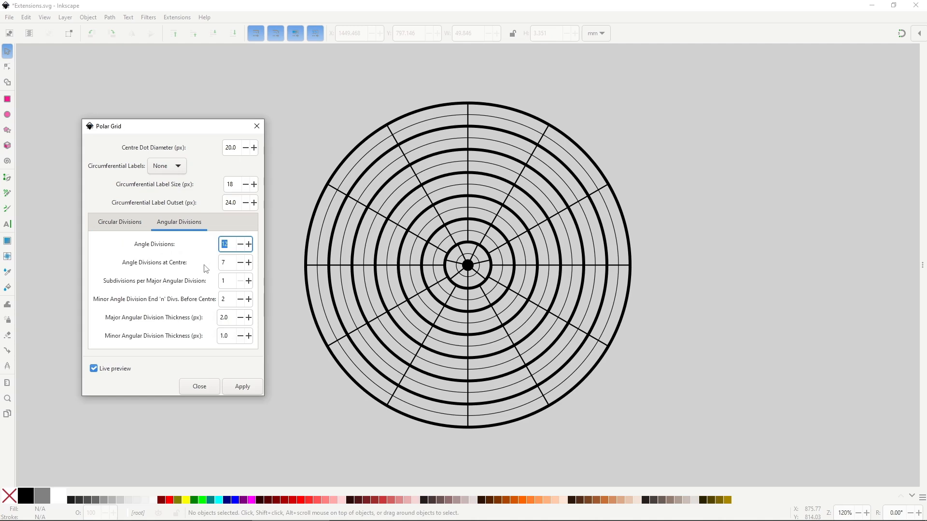
Set the polar grid's angle divisions to 24 and its angle divisions at the centre to 10
{"action": "type", "text": "24"}
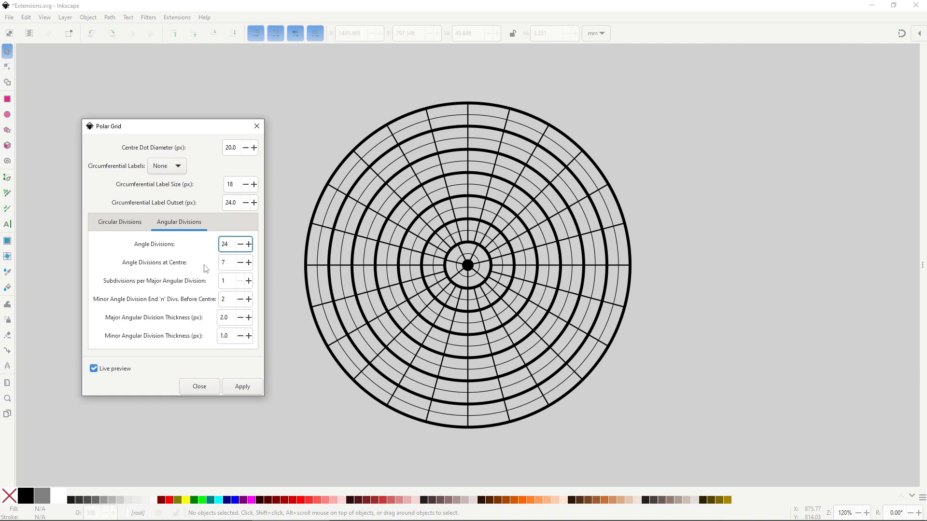
{"action": "key", "text": "Tab"}
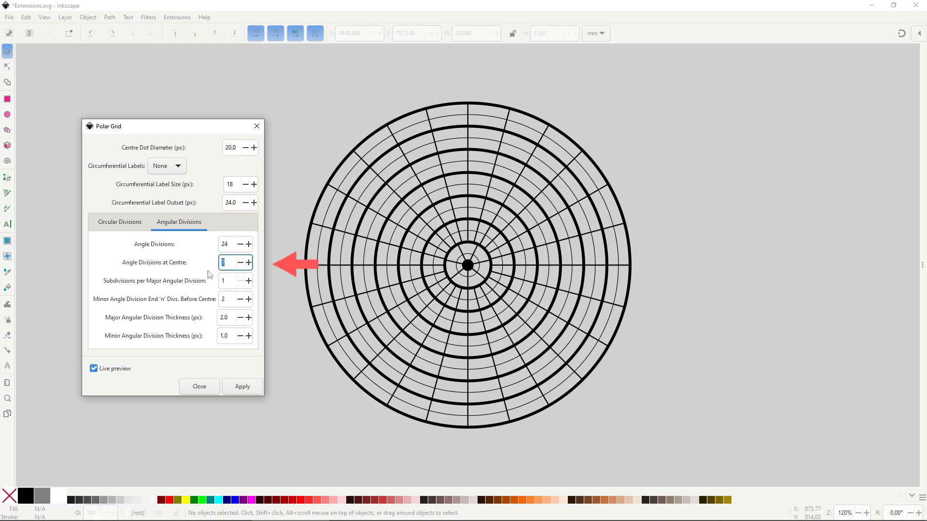
{"action": "type", "text": "10"}
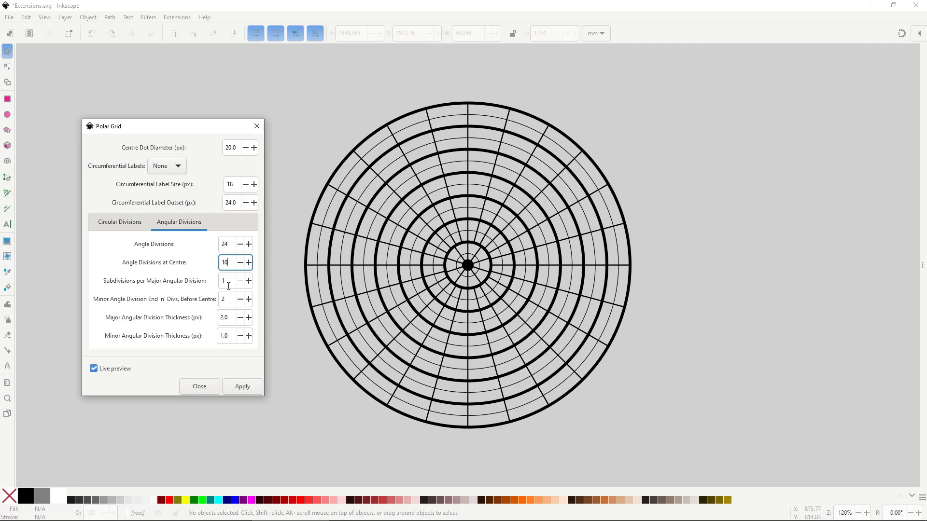
Set the subdivisions per major angular division to 5 and open the major and minor angular division thicknesses for editing
{"action": "key", "text": "Tab"}
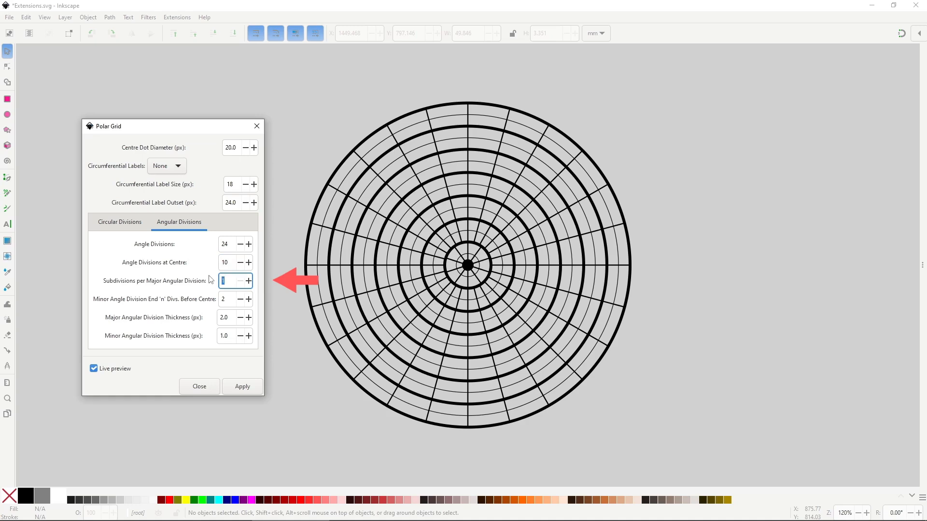
{"action": "type", "text": "5"}
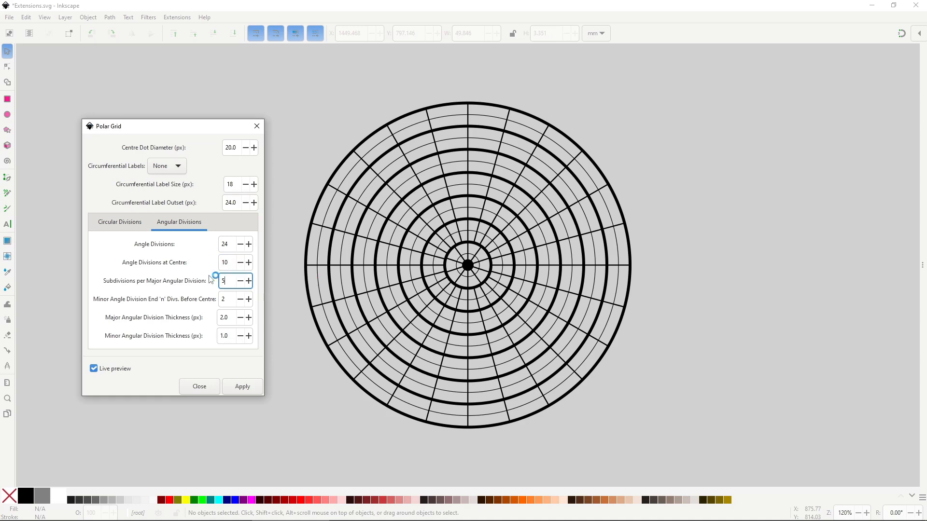
{"action": "left_click", "coordinate": [220, 317]}
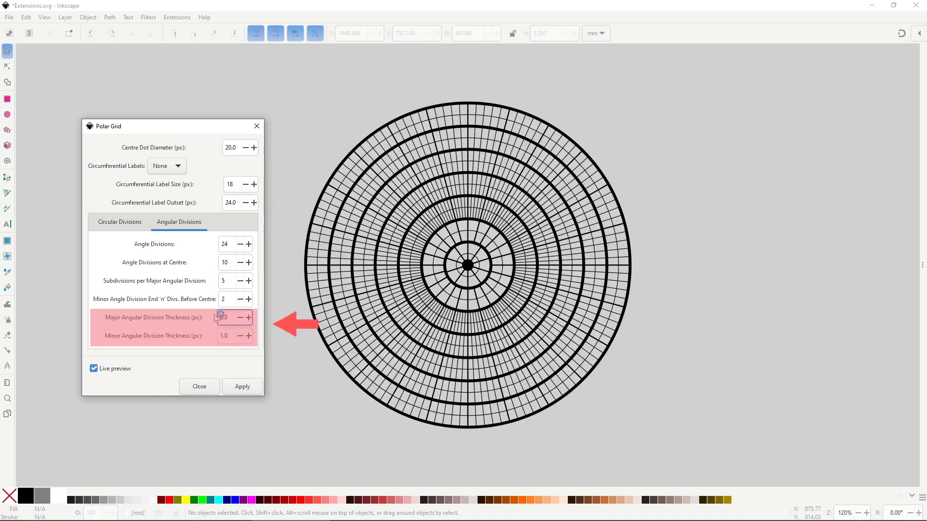
{"action": "left_click", "coordinate": [219, 335]}
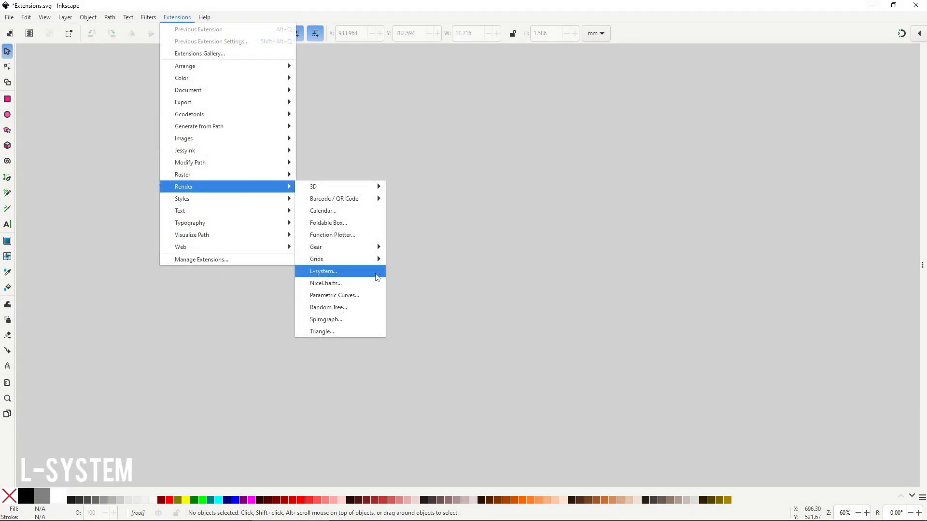
Start the L-system extension with live preview and set the order to 4
{"action": "left_click", "coordinate": [377, 274]}
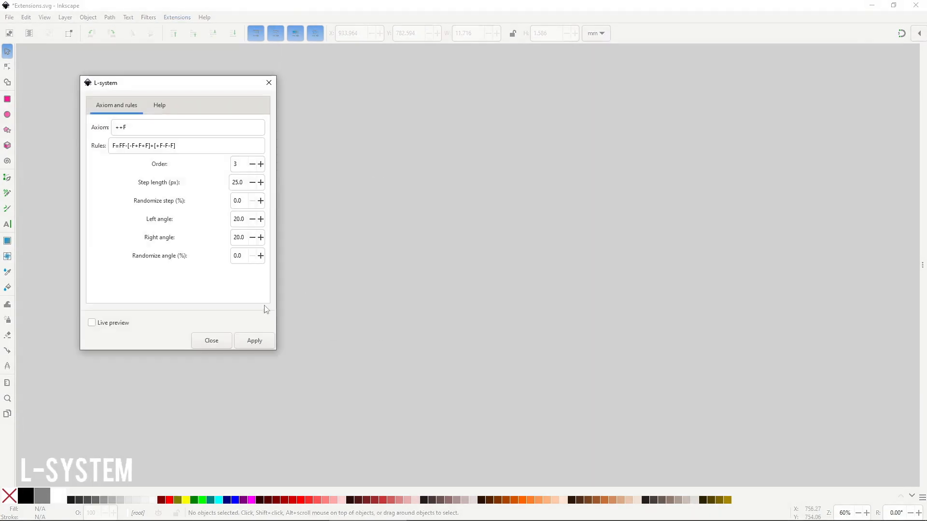
{"action": "left_click", "coordinate": [145, 320]}
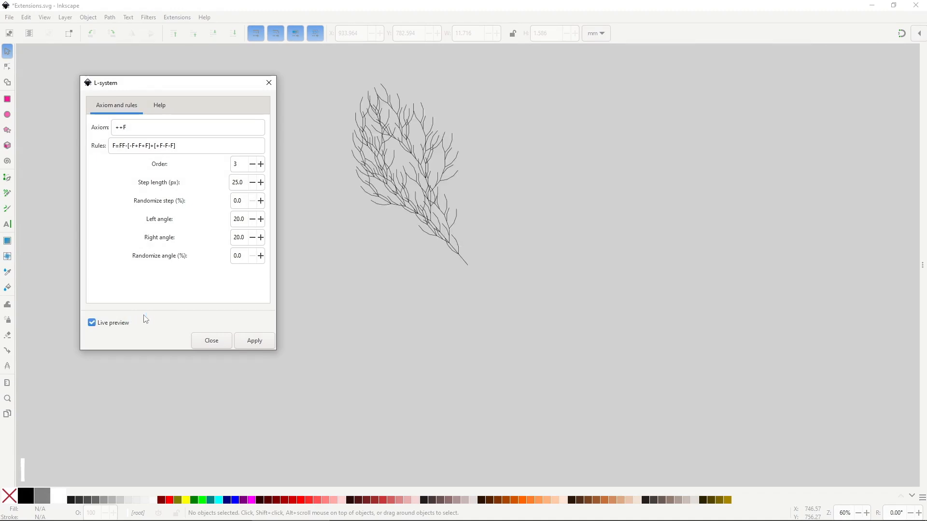
{"action": "left_click", "coordinate": [261, 167]}
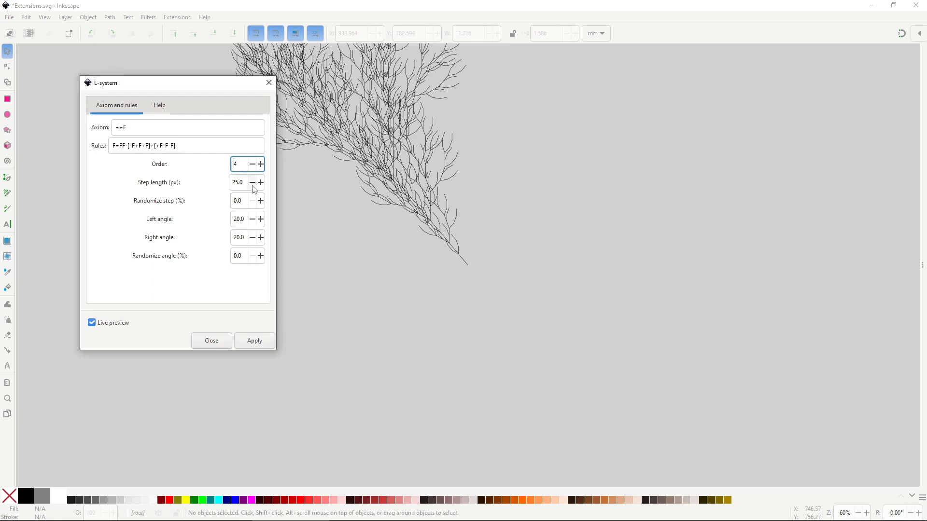
Try left and right angles of 0, and of 10, on the L-system
{"action": "left_click_drag", "start_coordinate": [244, 220], "coordinate": [235, 236]}
{"action": "type", "text": "00"}
{"action": "key", "text": "Return"}
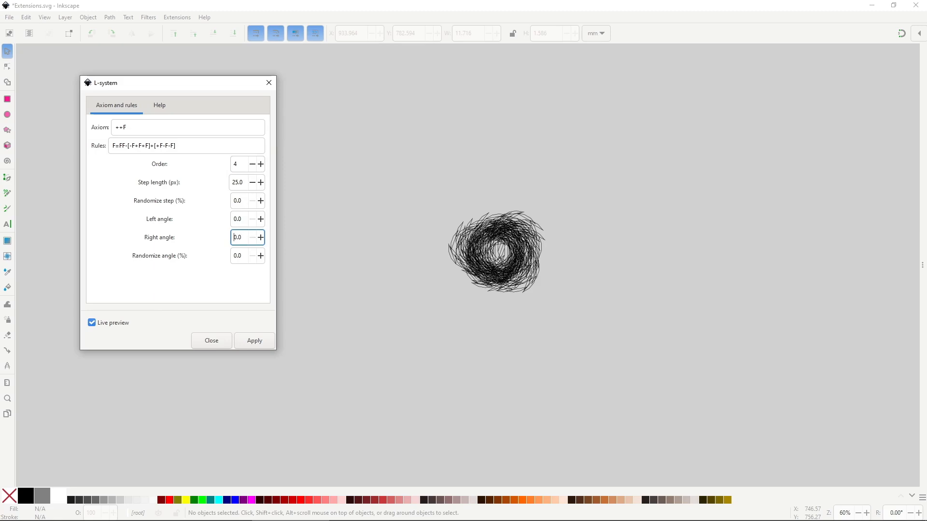
{"action": "type", "text": "10"}
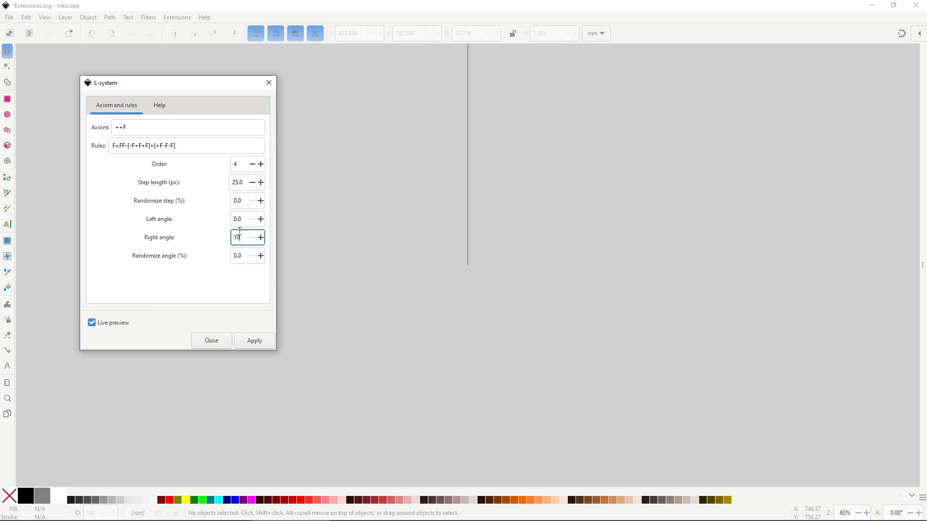
{"action": "key", "text": "shift+Tab"}
{"action": "type", "text": "10"}
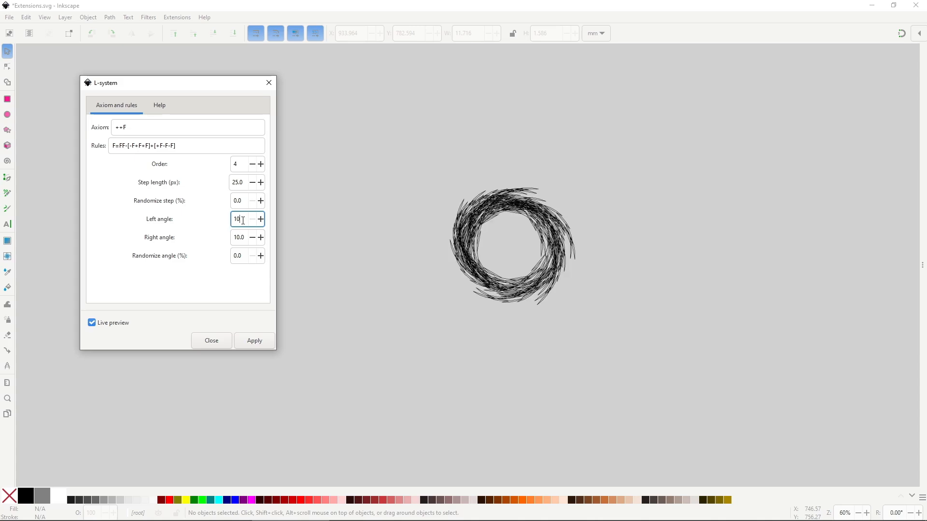
{"action": "key", "text": "shift+Tab"}
{"action": "left_click", "coordinate": [245, 221]}
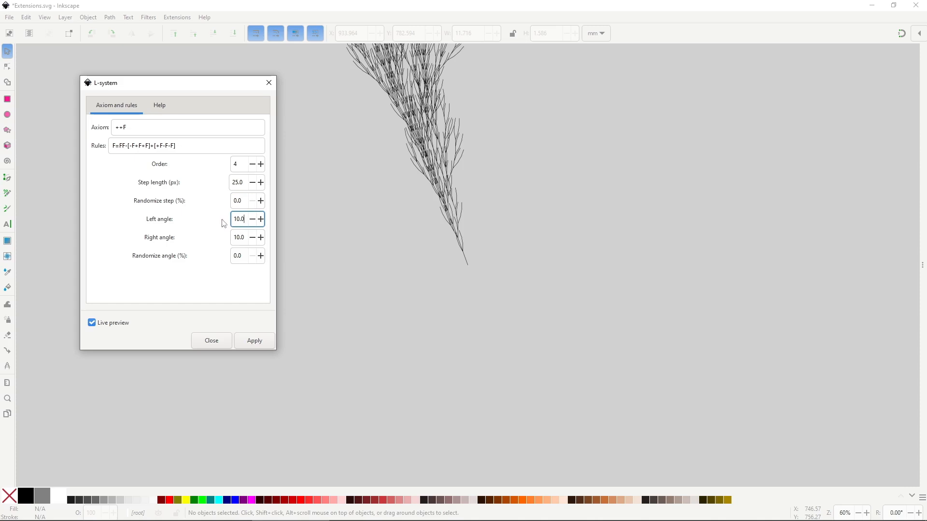
Set the L-system's left and right angles to 15
{"action": "key", "text": "ctrl+a"}
{"action": "type", "text": "15"}
{"action": "key", "text": "Tab"}
{"action": "type", "text": "15"}
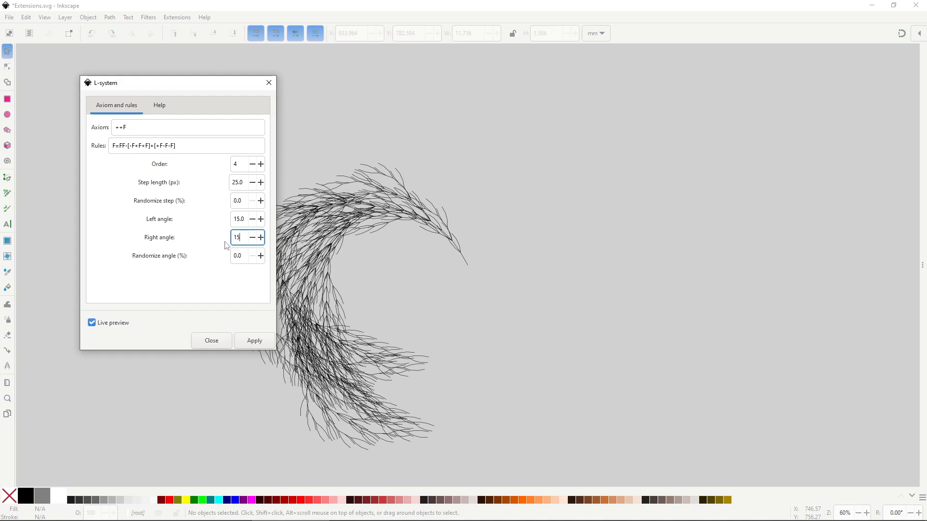
{"action": "left_click", "coordinate": [244, 220]}
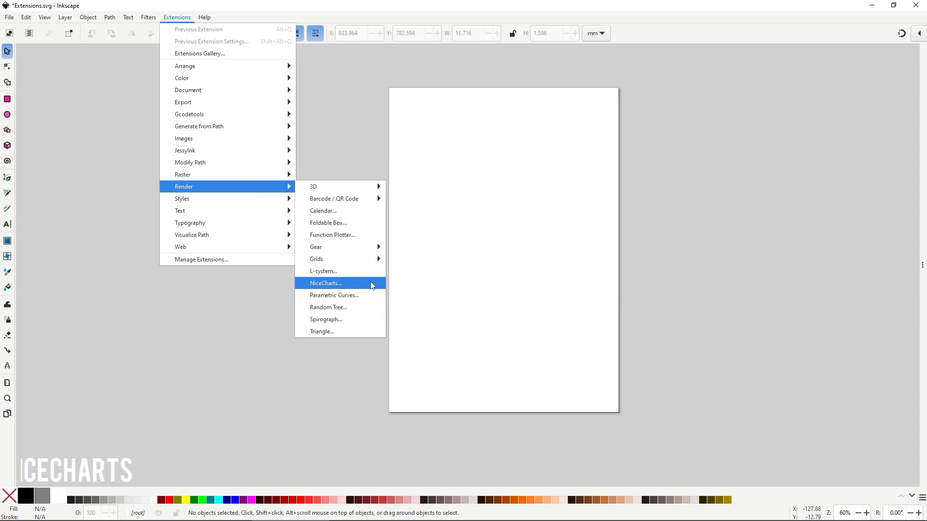
Open the NiceCharts extension with live preview and switch its data source to direct input
{"action": "left_click", "coordinate": [370, 286]}
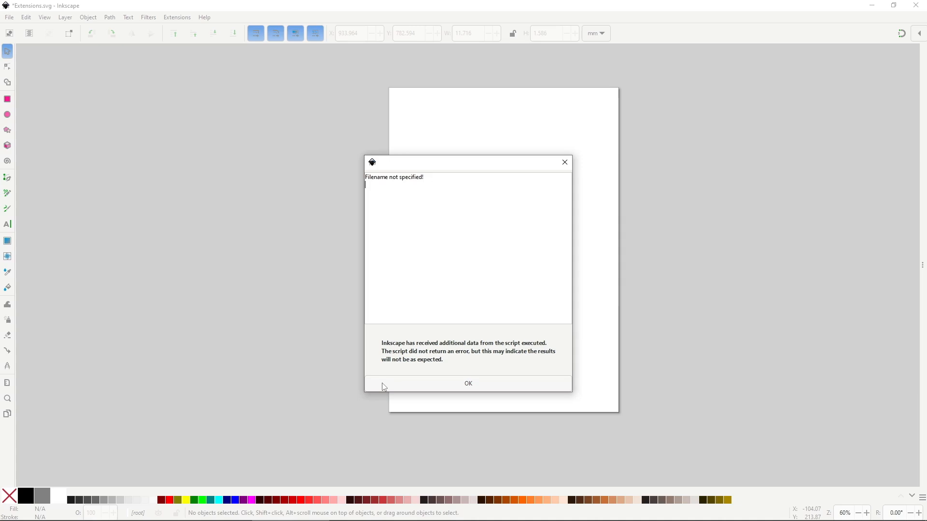
{"action": "left_click", "coordinate": [385, 386]}
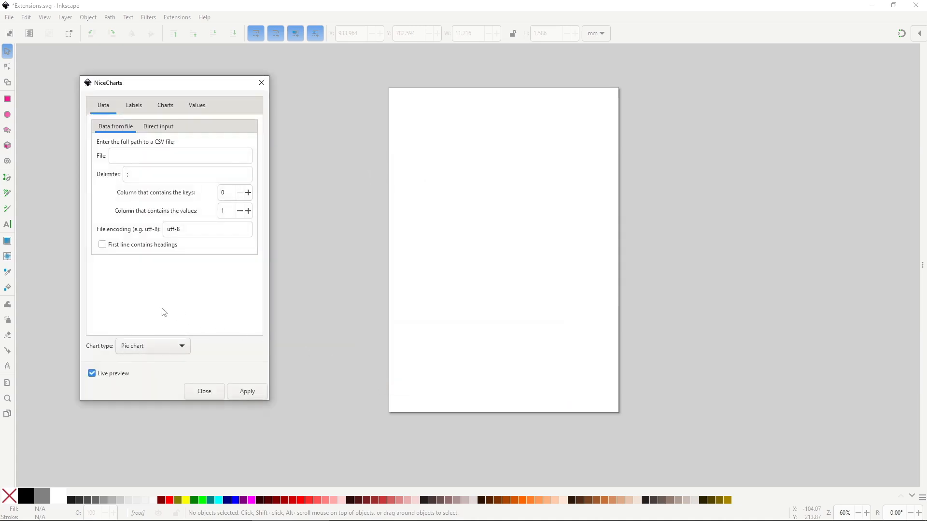
{"action": "left_click", "coordinate": [168, 128]}
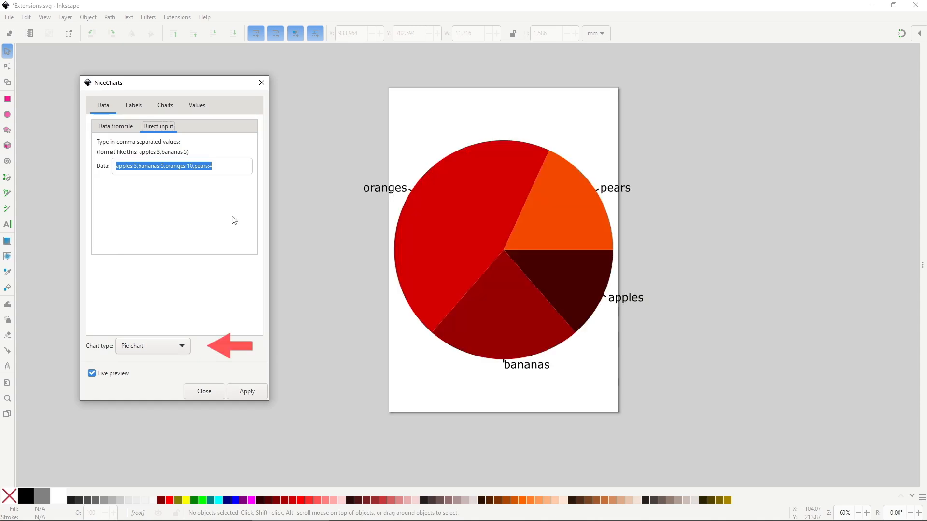
Preview the fruit data as a bar chart and a percentage pie chart, and settle on a stacked bar chart
{"action": "left_click", "coordinate": [169, 345]}
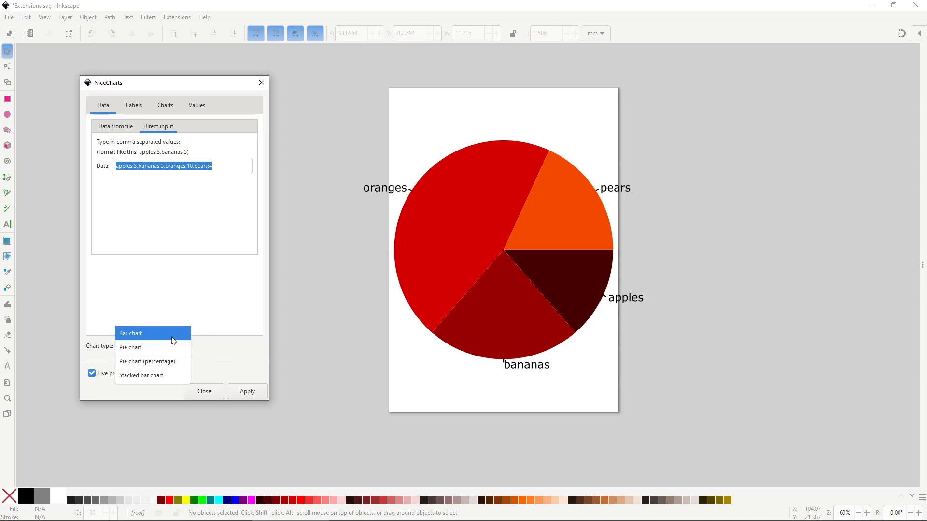
{"action": "left_click", "coordinate": [173, 340]}
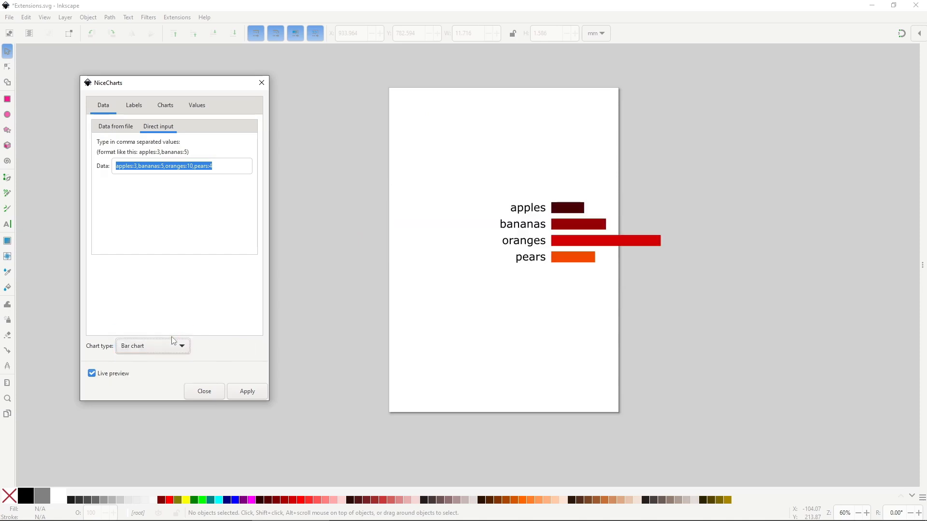
{"action": "left_click", "coordinate": [172, 338]}
{"action": "left_click", "coordinate": [169, 359]}
{"action": "left_click", "coordinate": [170, 346]}
{"action": "left_click", "coordinate": [173, 360]}
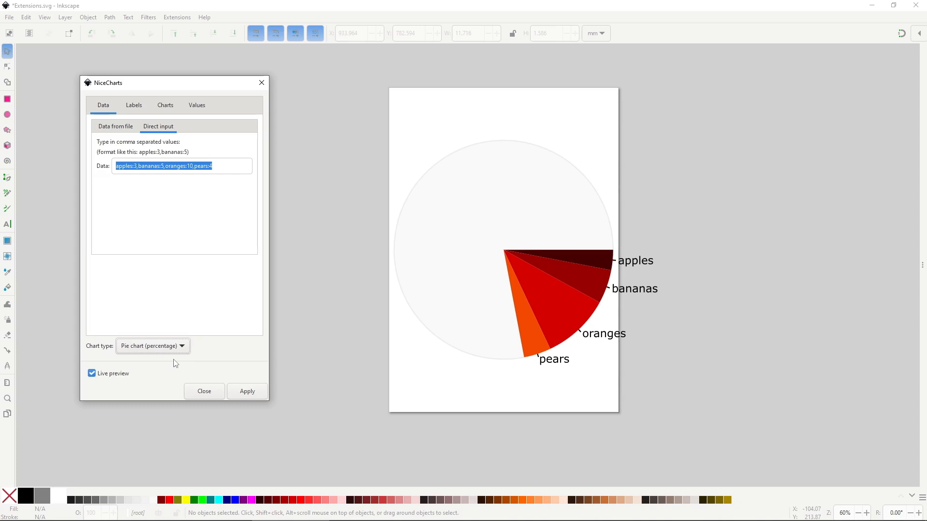
{"action": "left_click", "coordinate": [166, 348]}
{"action": "left_click", "coordinate": [169, 359]}
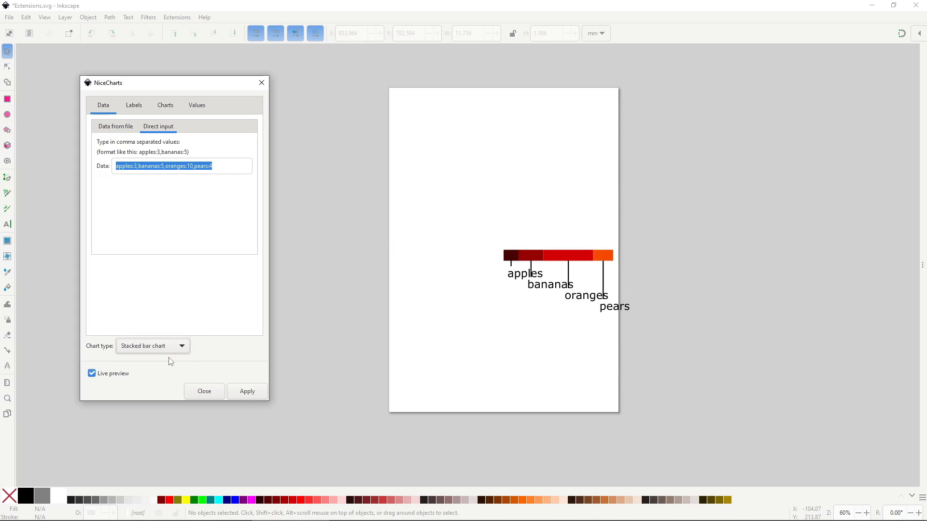
Turn off horizontal drawing for the stacked bar chart and set its bar length to 200 and bar width to 20
{"action": "left_click", "coordinate": [134, 107]}
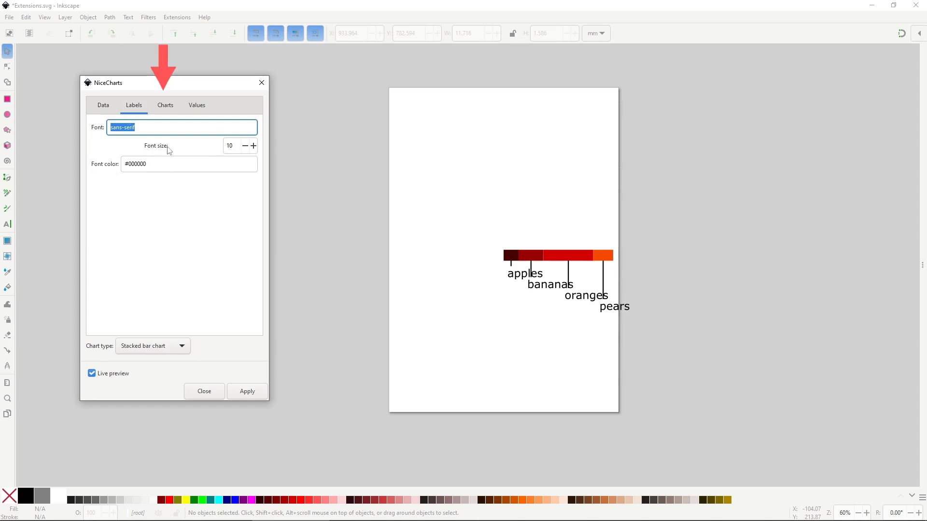
{"action": "left_click", "coordinate": [169, 114]}
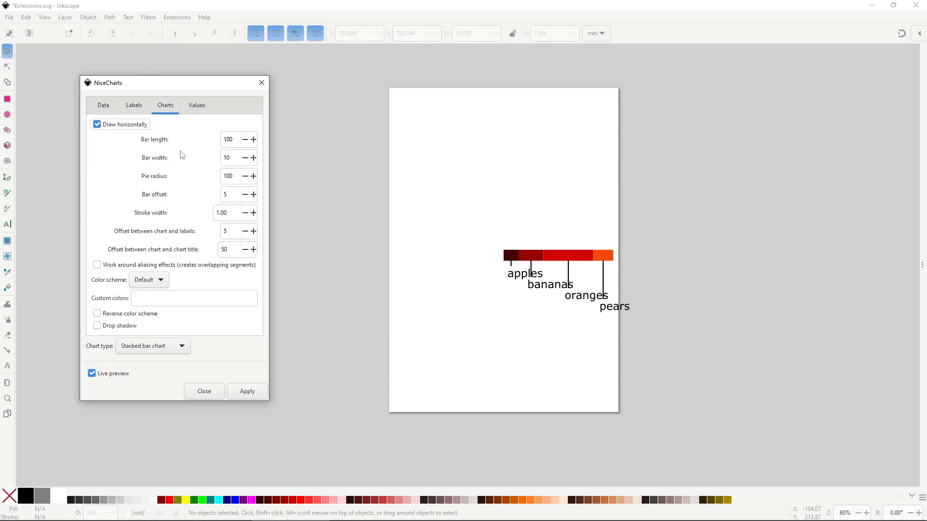
{"action": "left_click", "coordinate": [128, 125]}
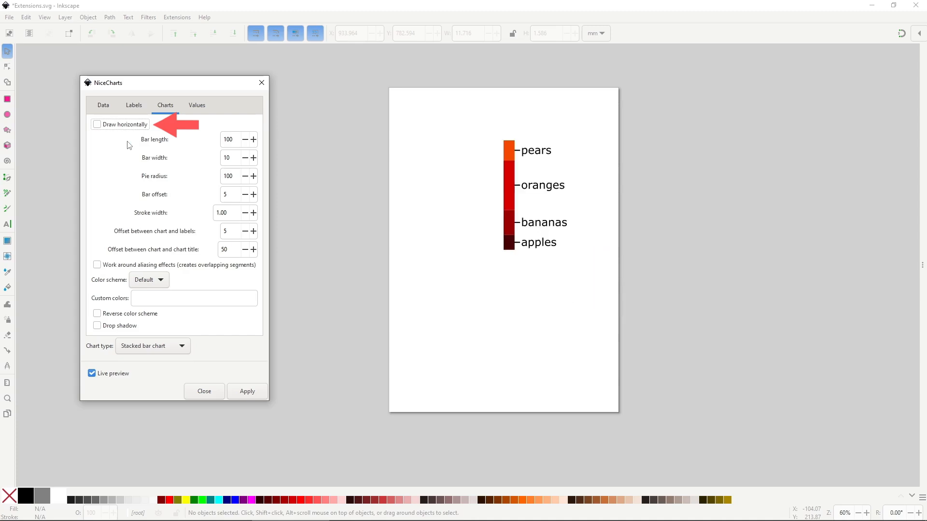
{"action": "key", "text": "Tab"}
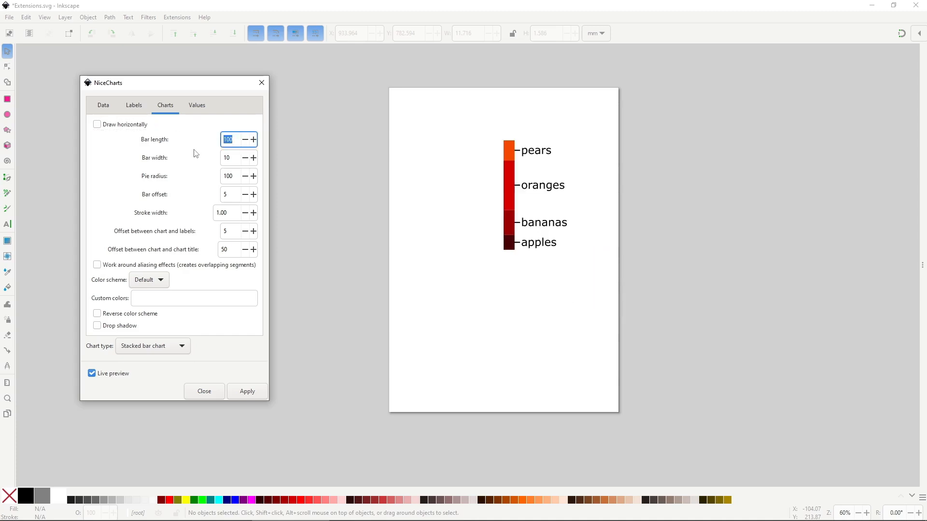
{"action": "type", "text": "200"}
{"action": "key", "text": "Tab"}
{"action": "type", "text": "20"}
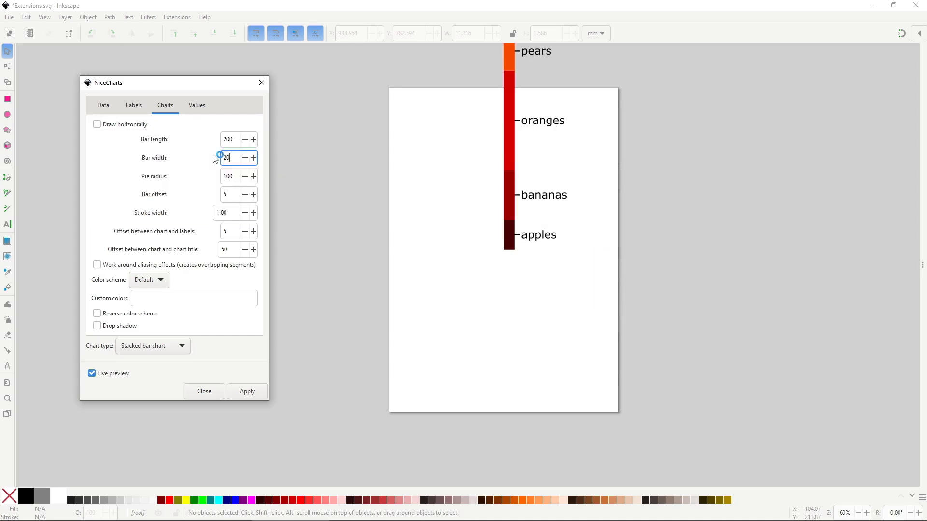
Change the chart to a pie chart with a pie radius of 50 and show its values
{"action": "left_click", "coordinate": [157, 345]}
{"action": "left_click", "coordinate": [160, 325]}
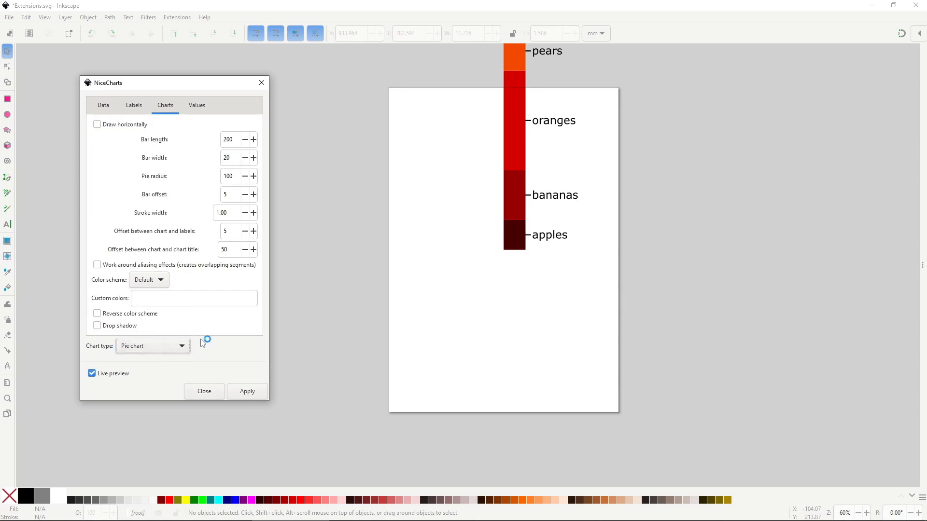
{"action": "double_click", "coordinate": [222, 177]}
{"action": "type", "text": "50"}
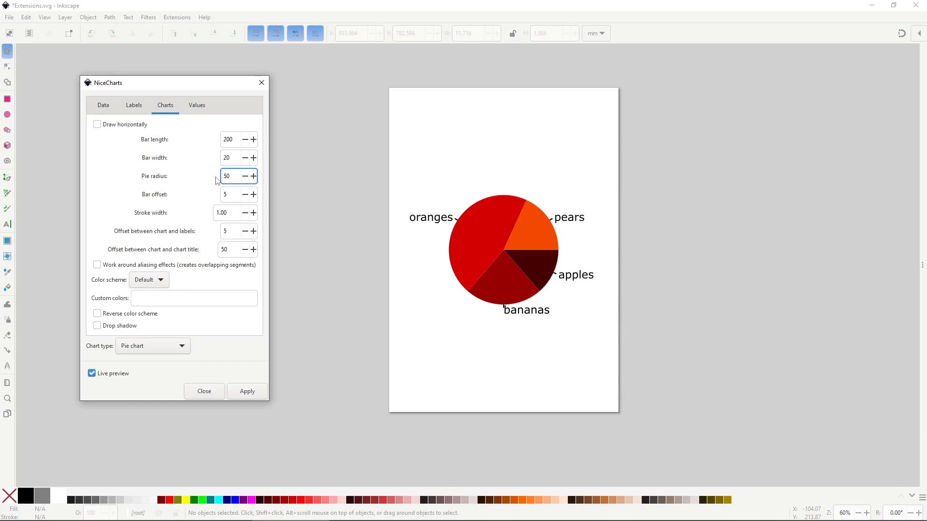
{"action": "left_click", "coordinate": [193, 108]}
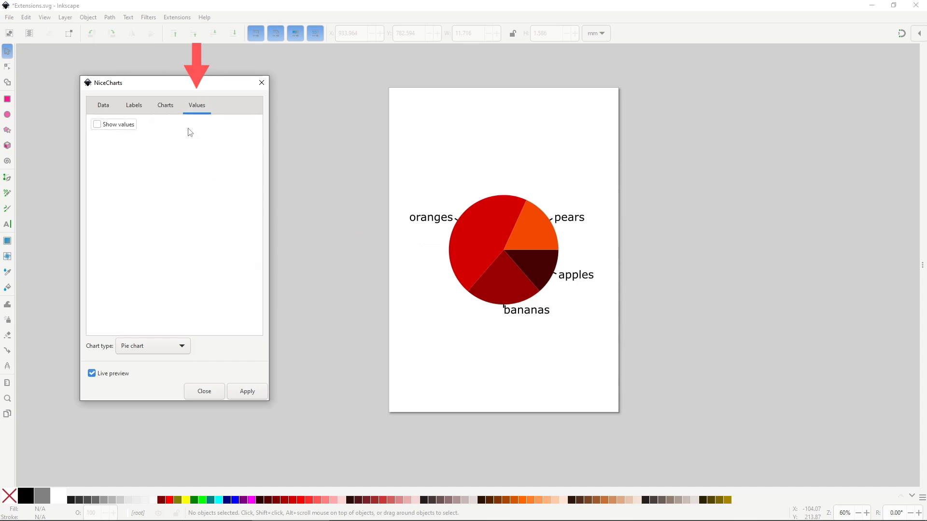
{"action": "left_click", "coordinate": [128, 127]}
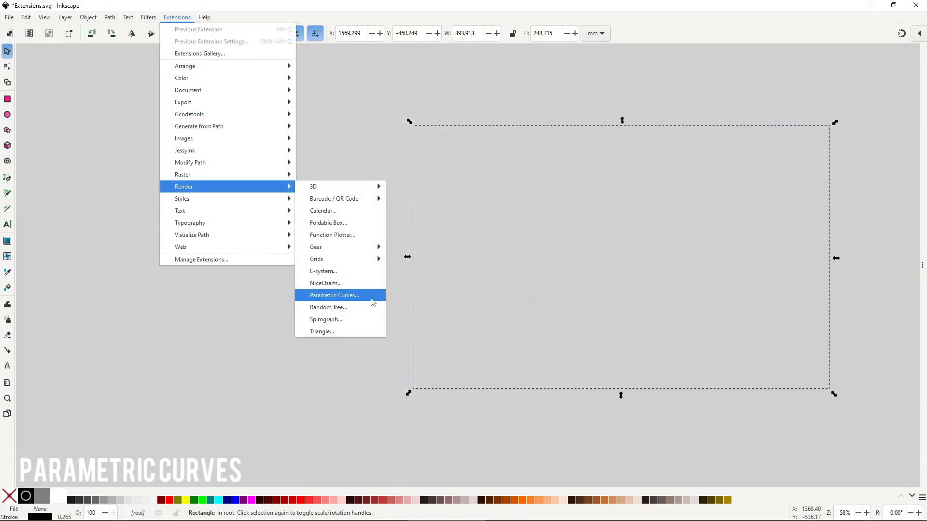
Open the Parametric Curves extension on the selected rectangle and turn on its live preview
{"action": "left_click", "coordinate": [373, 302]}
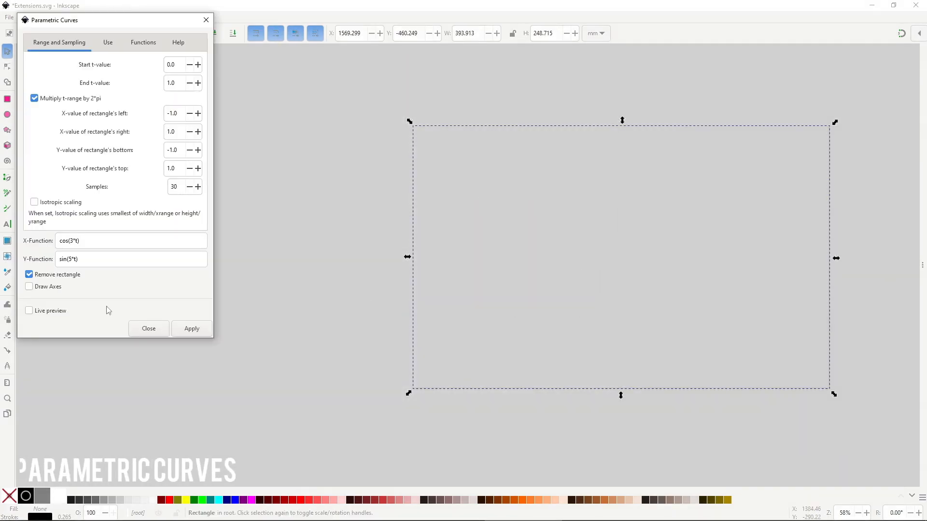
{"action": "left_click", "coordinate": [80, 304]}
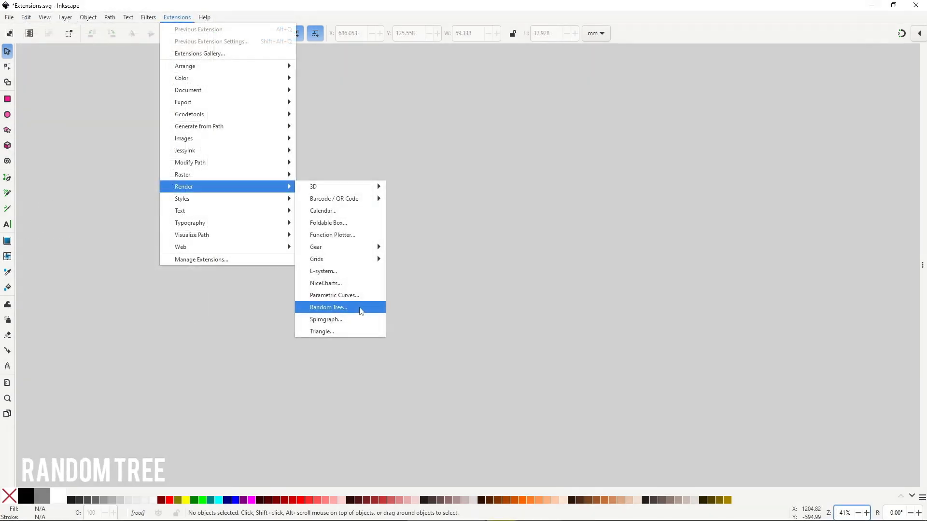
Start the Random Tree extension with live preview, try an initial size of 50 and settle on 60
{"action": "left_click", "coordinate": [362, 312]}
{"action": "left_click", "coordinate": [178, 212]}
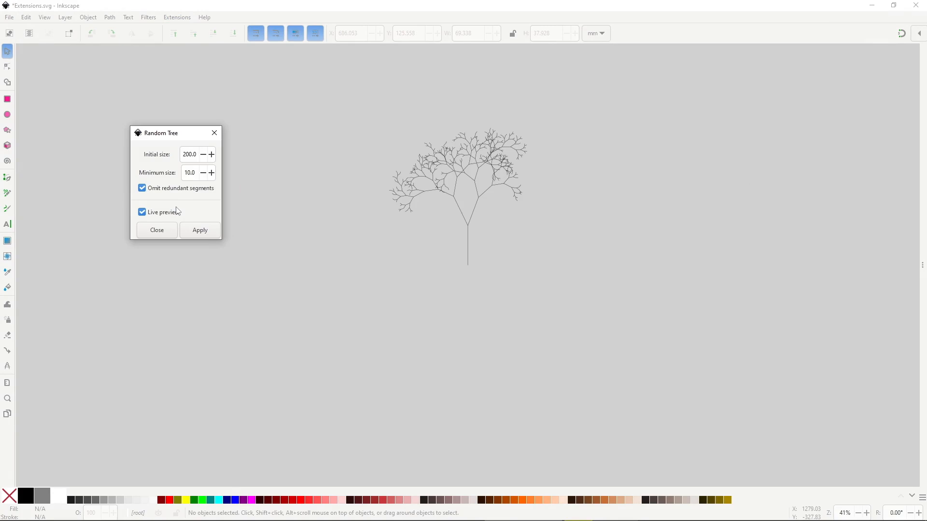
{"action": "double_click", "coordinate": [178, 157]}
{"action": "type", "text": "50.0"}
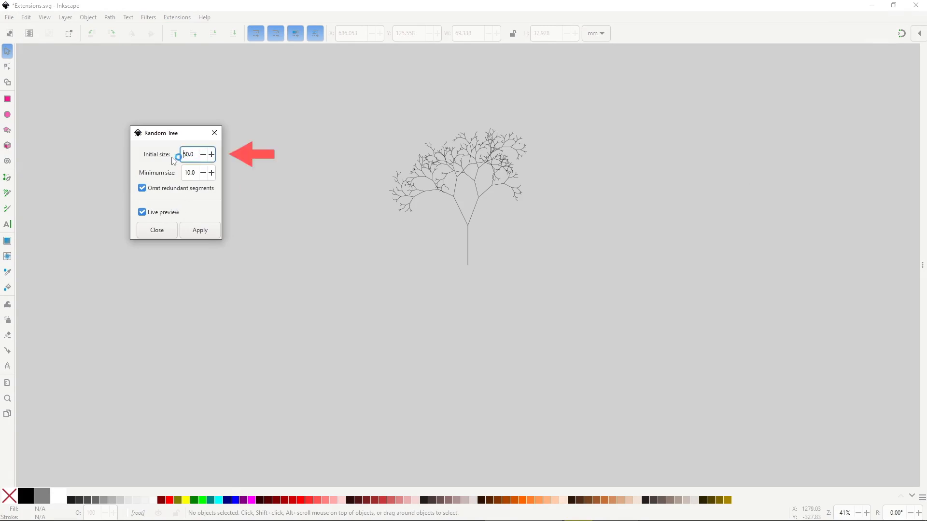
{"action": "double_click", "coordinate": [175, 160]}
{"action": "type", "text": "5"}
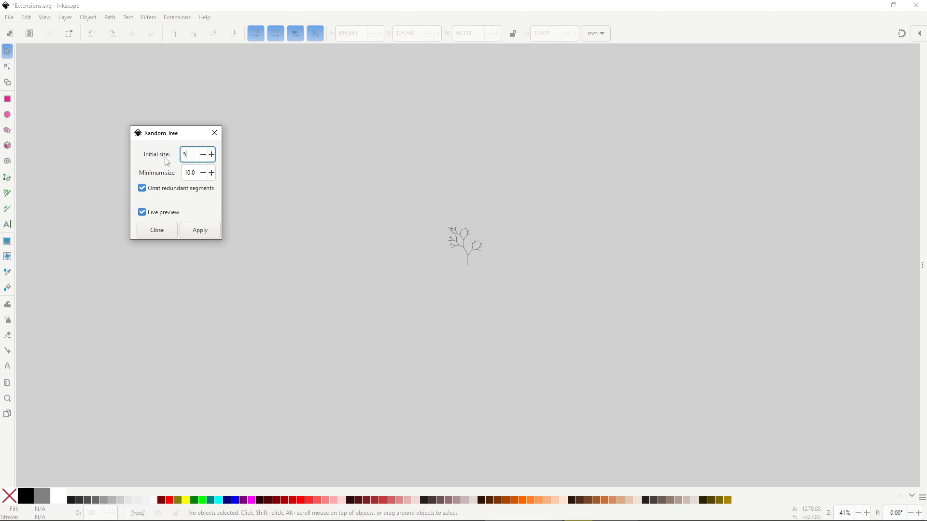
{"action": "type", "text": "00.0"}
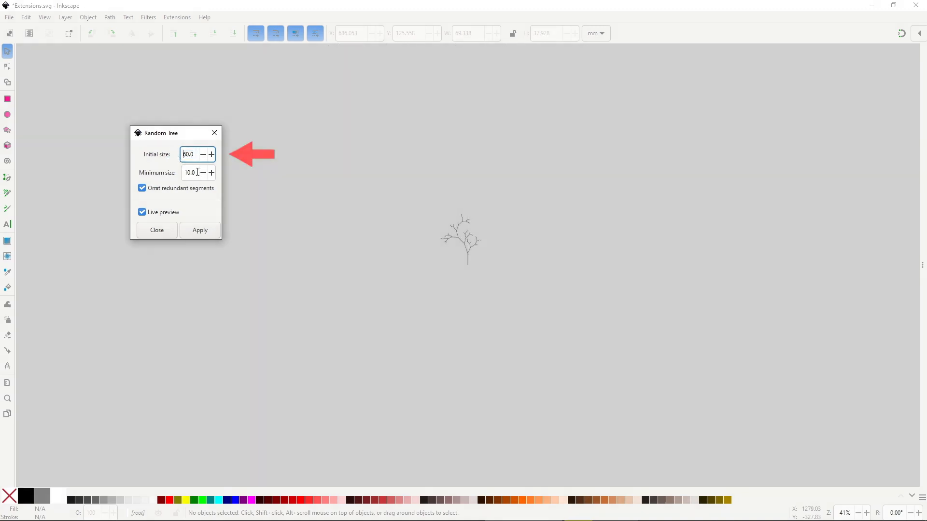
Try a minimum size of 20 on the random tree, return it to 10, and switch omitting redundant segments off and on again
{"action": "left_click_drag", "start_coordinate": [196, 172], "coordinate": [166, 175]}
{"action": "type", "text": "20.0"}
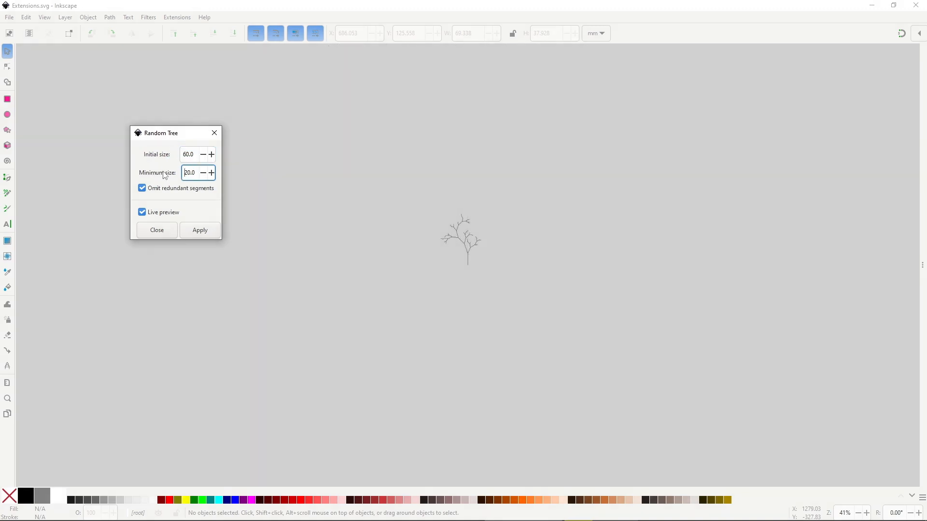
{"action": "key", "text": "shift+End"}
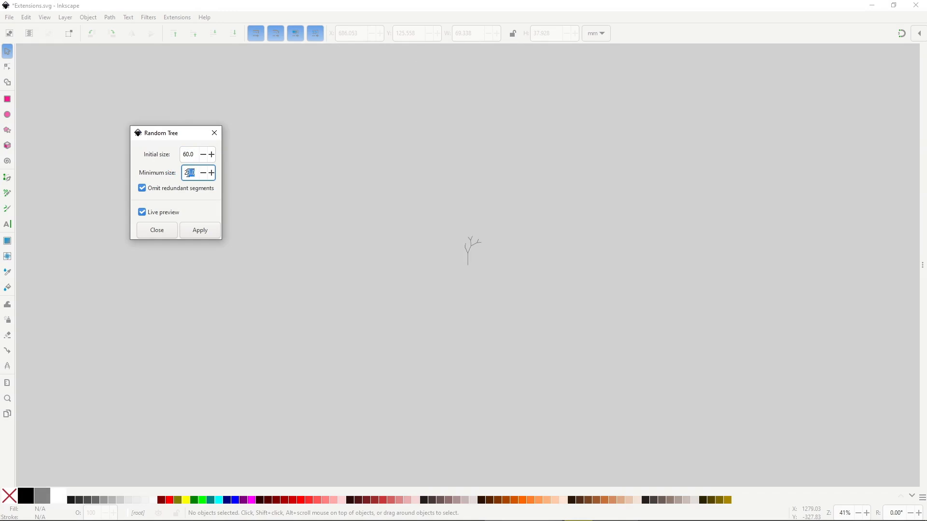
{"action": "type", "text": "100.0"}
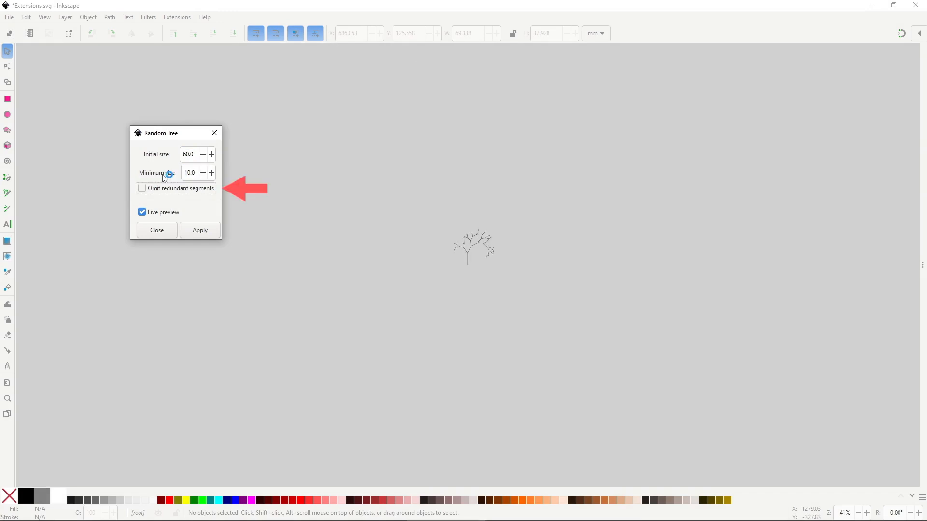
{"action": "left_click", "coordinate": [167, 188]}
{"action": "left_click", "coordinate": [169, 189]}
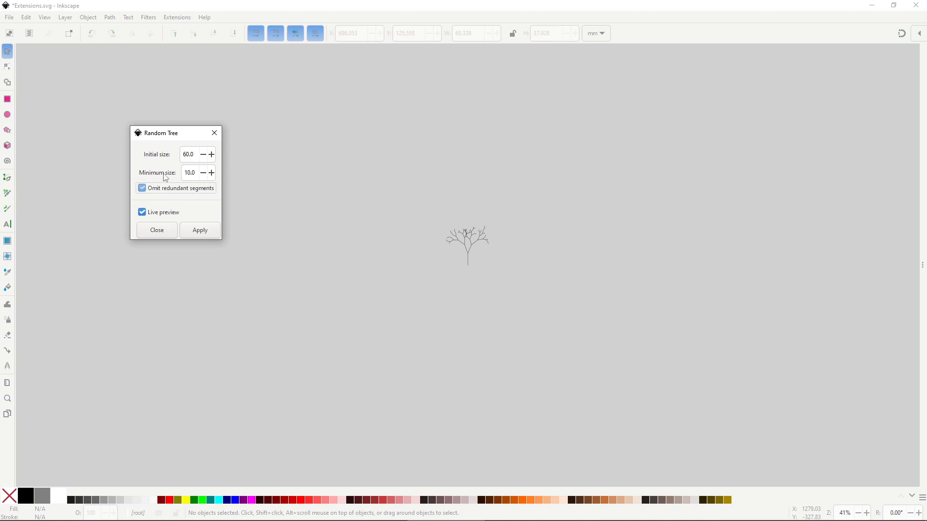
Set the random tree's initial size to 100
{"action": "left_click_drag", "start_coordinate": [195, 155], "coordinate": [157, 158]}
{"action": "type", "text": "100"}
{"action": "key", "text": "Return"}
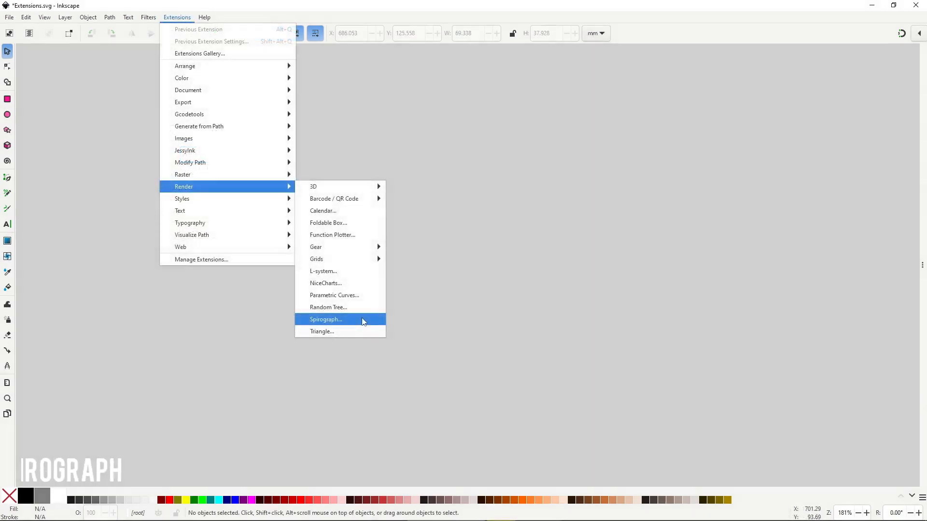
Start the Spirograph extension with live preview, with a ring radius of 50 px and a gear radius of 30 px
{"action": "left_click", "coordinate": [363, 320]}
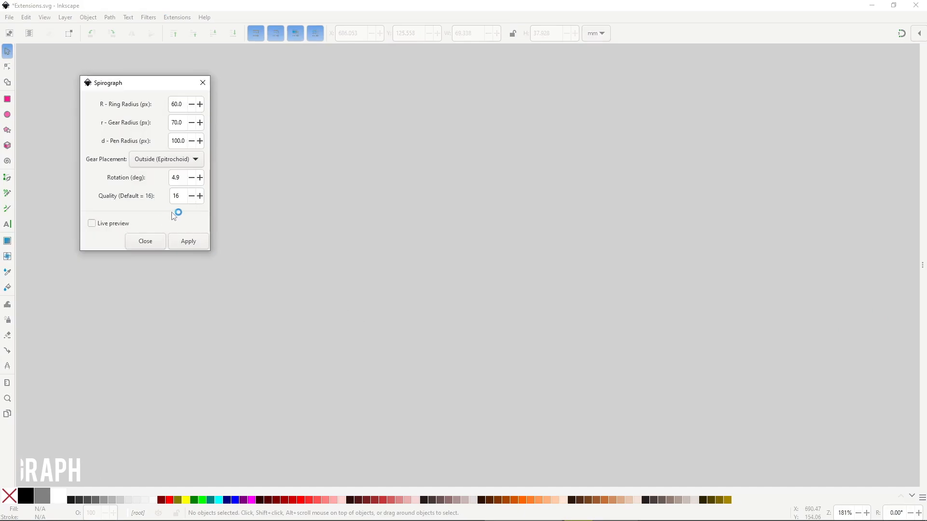
{"action": "triple_click", "coordinate": [178, 105]}
{"action": "type", "text": "50"}
{"action": "left_click", "coordinate": [175, 124]}
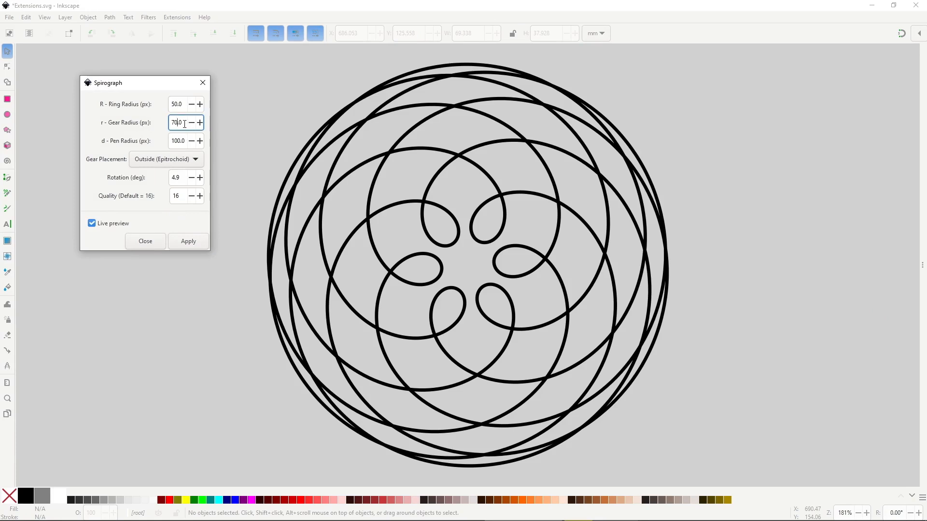
{"action": "triple_click", "coordinate": [185, 124]}
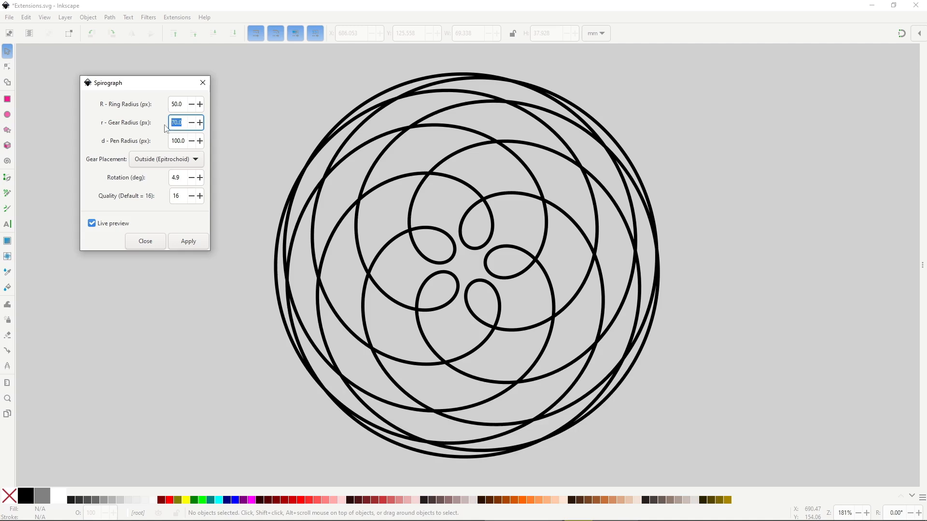
{"action": "type", "text": "80.0"}
{"action": "type", "text": "3"}
Set the spirograph's pen radius to 50 px and its rotation to 15 degrees
{"action": "triple_click", "coordinate": [175, 142]}
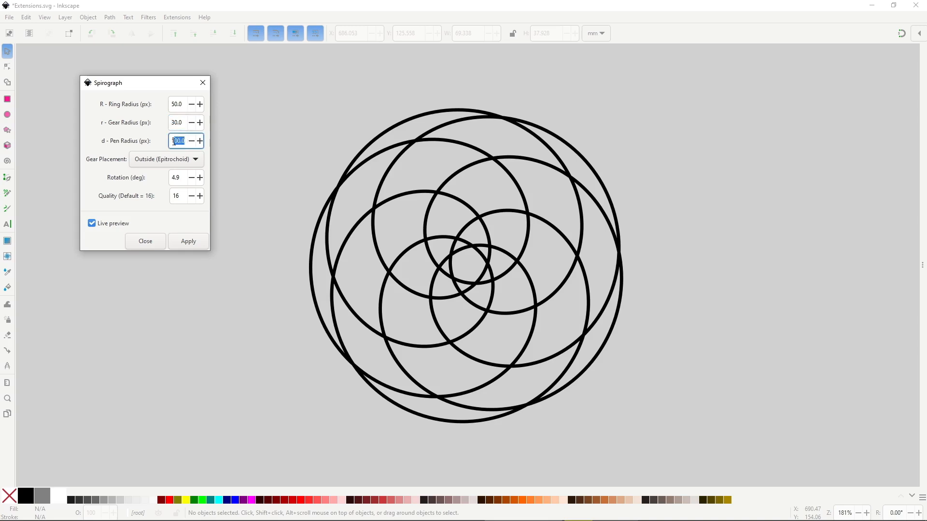
{"action": "type", "text": "50.0"}
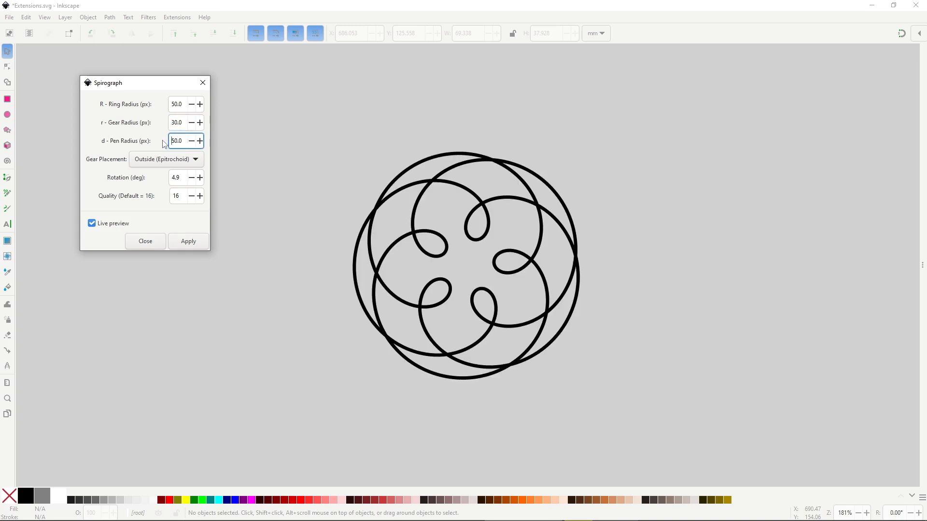
{"action": "triple_click", "coordinate": [174, 178]}
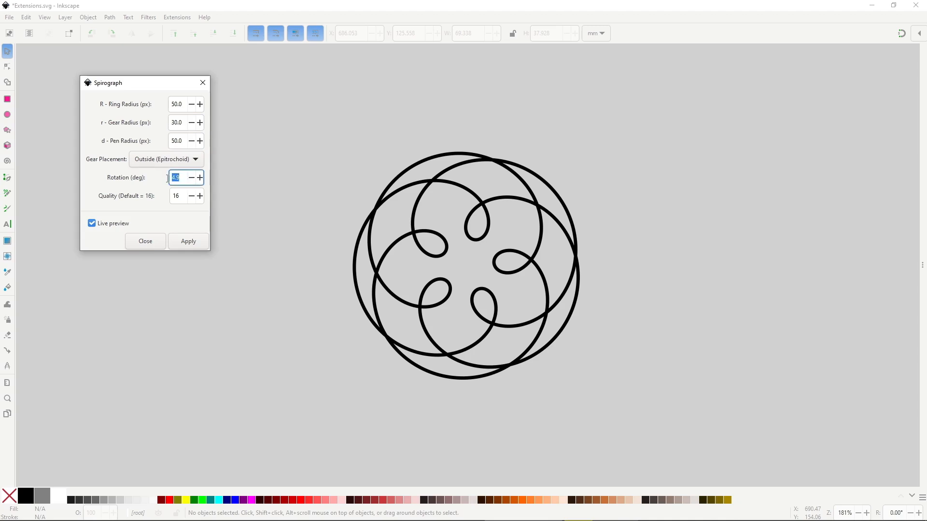
{"action": "type", "text": "15.0"}
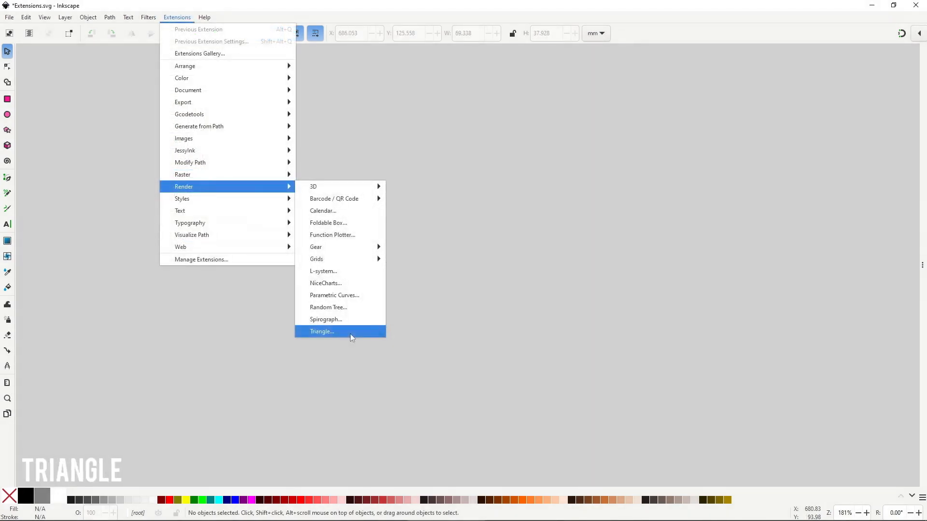
Start the Triangle extension with live preview and set side length a to 30 px
{"action": "left_click", "coordinate": [351, 334]}
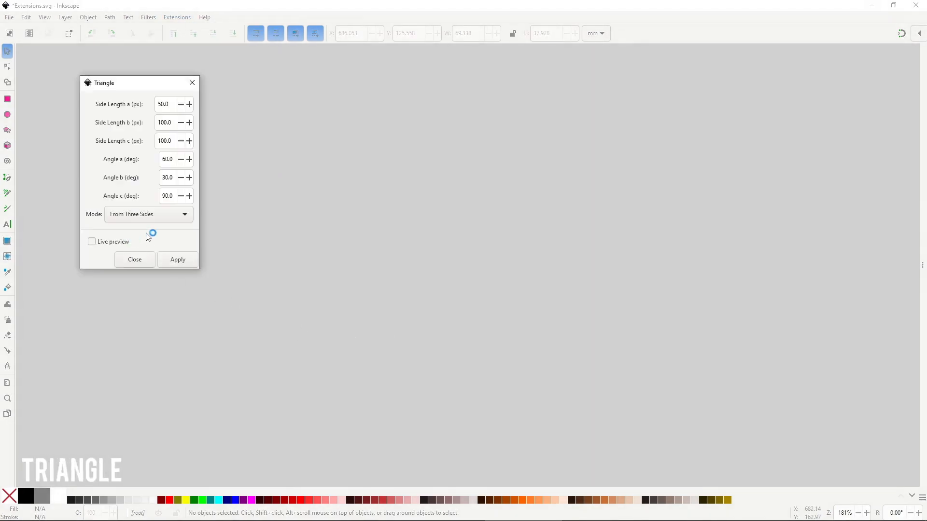
{"action": "left_click", "coordinate": [148, 237]}
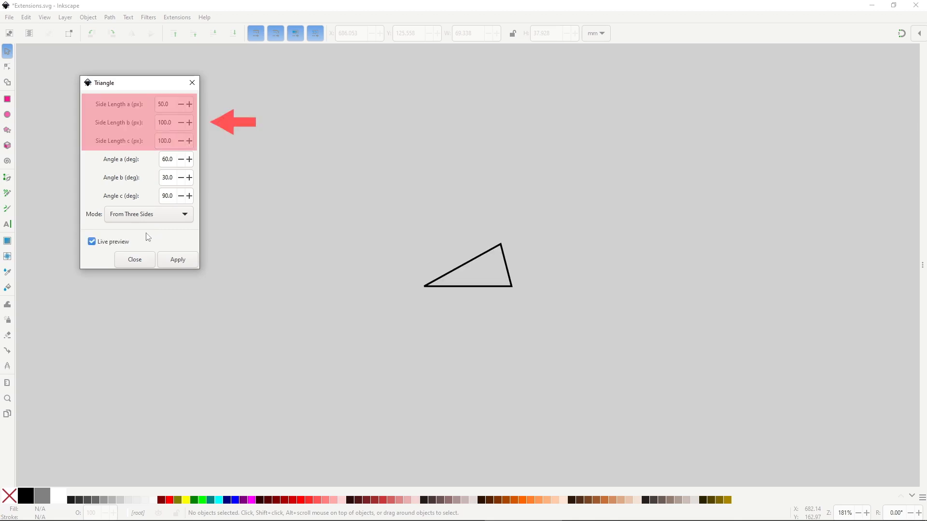
{"action": "triple_click", "coordinate": [164, 105]}
{"action": "type", "text": "3"}
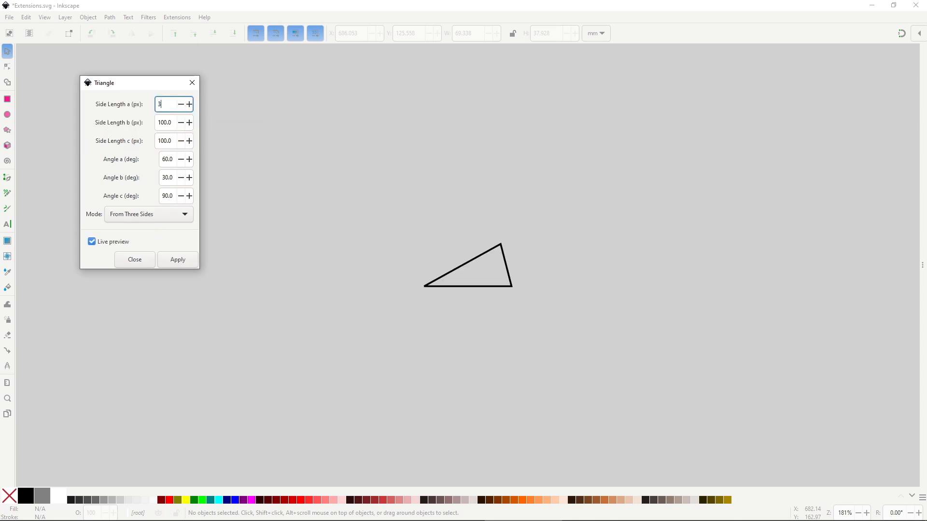
{"action": "type", "text": "0"}
Try a side length b of 150 px on the triangle and dismiss the resulting message
{"action": "left_click", "coordinate": [165, 123]}
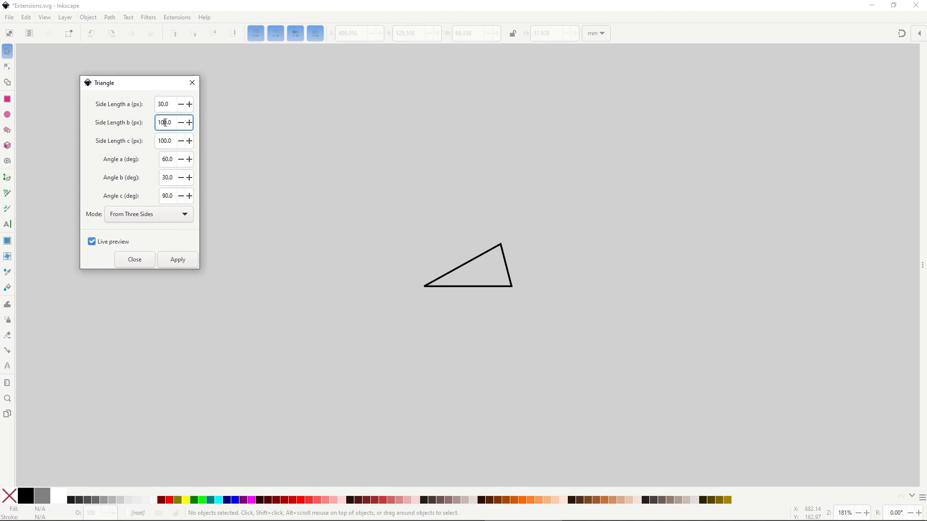
{"action": "triple_click", "coordinate": [165, 122]}
{"action": "type", "text": "1"}
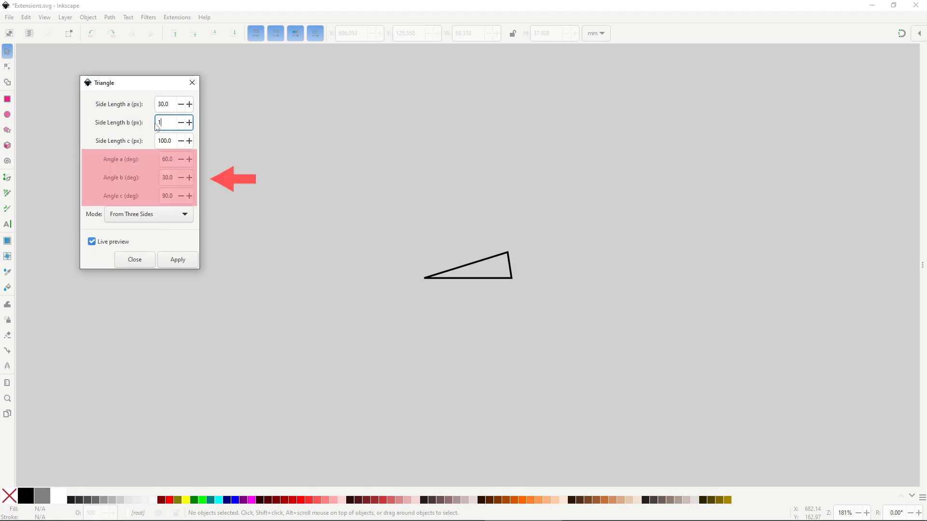
{"action": "type", "text": "50"}
{"action": "left_click", "coordinate": [168, 141]}
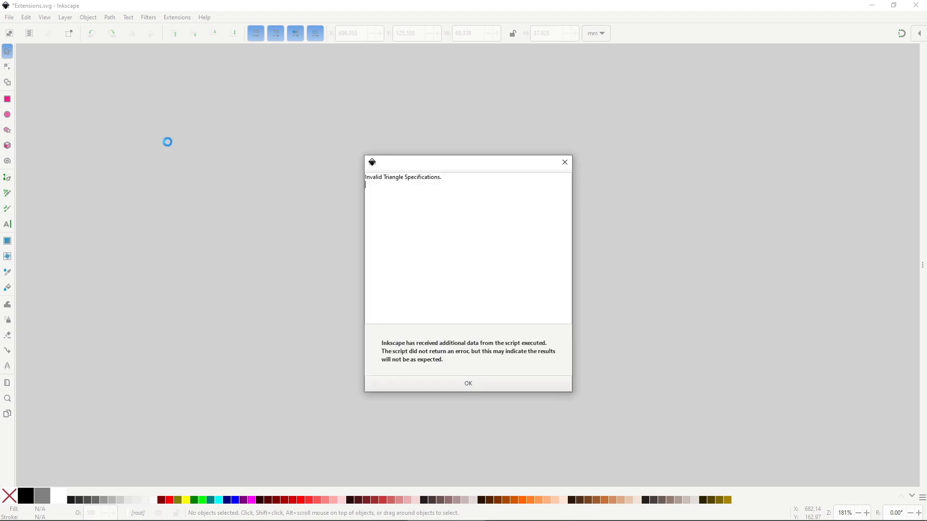
{"action": "left_click", "coordinate": [470, 384]}
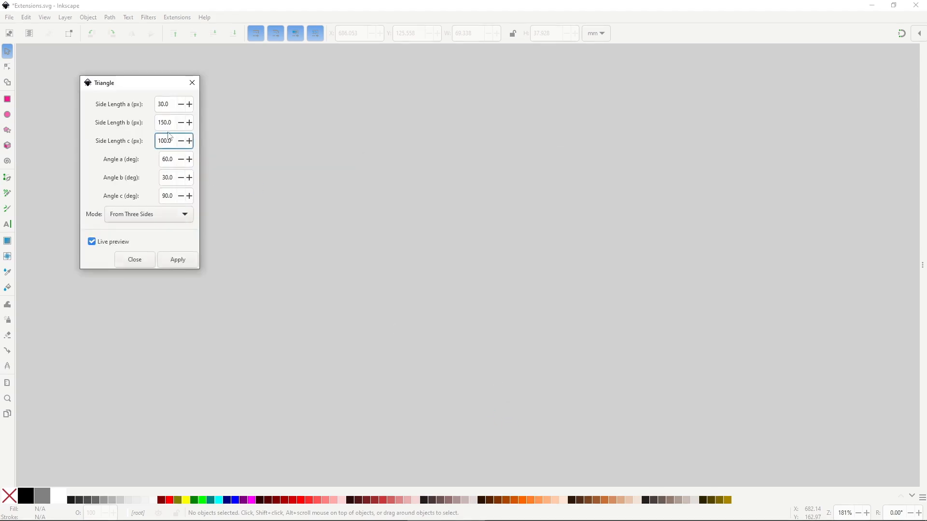
Set the triangle's side length b to 90 px and side length c to 50 px
{"action": "triple_click", "coordinate": [157, 125]}
{"action": "type", "text": "80"}
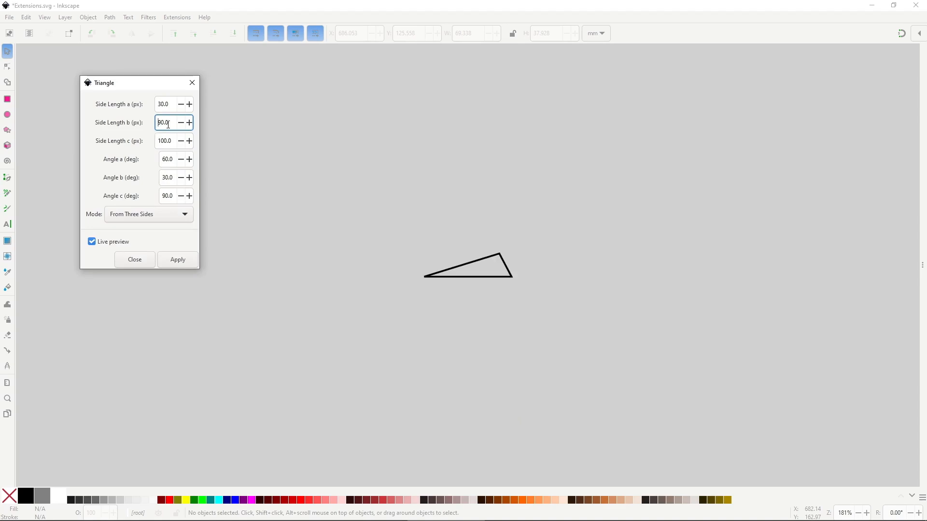
{"action": "key", "text": "Tab"}
{"action": "type", "text": "50"}
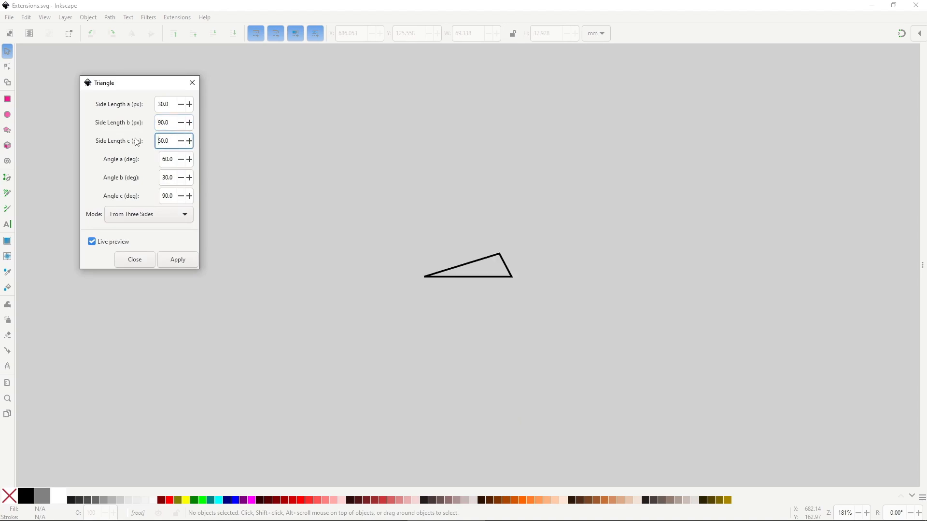
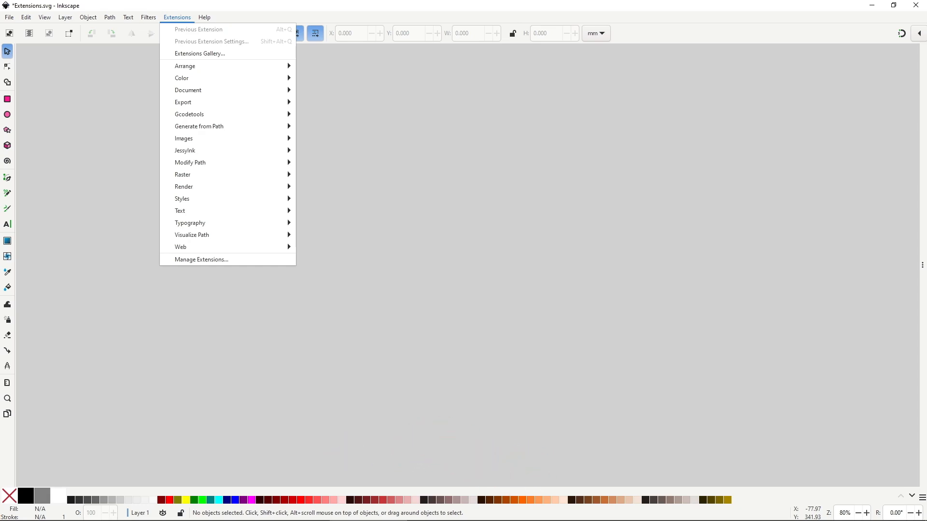
{"action": "mouse_move", "coordinate": [239, 203]}
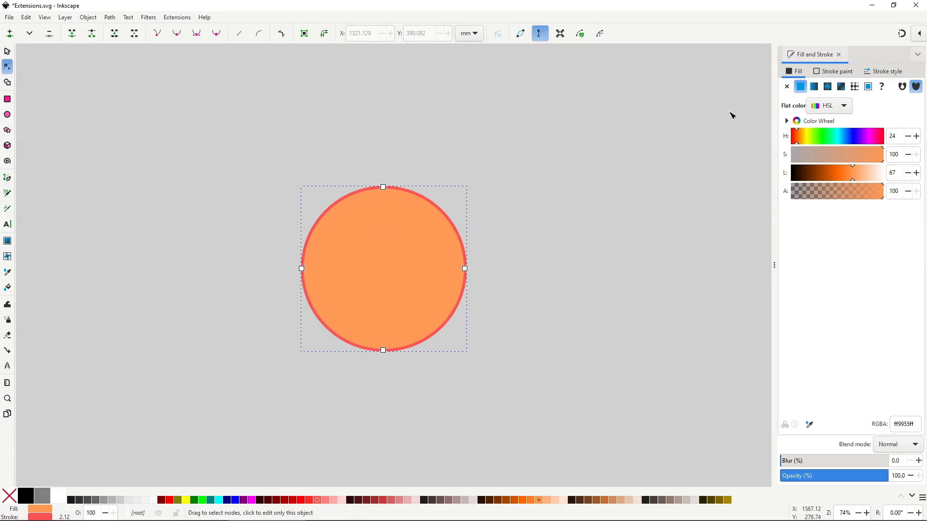
Add a solid dot start marker and filled square mid markers to the circle's stroke
{"action": "left_click", "coordinate": [883, 71]}
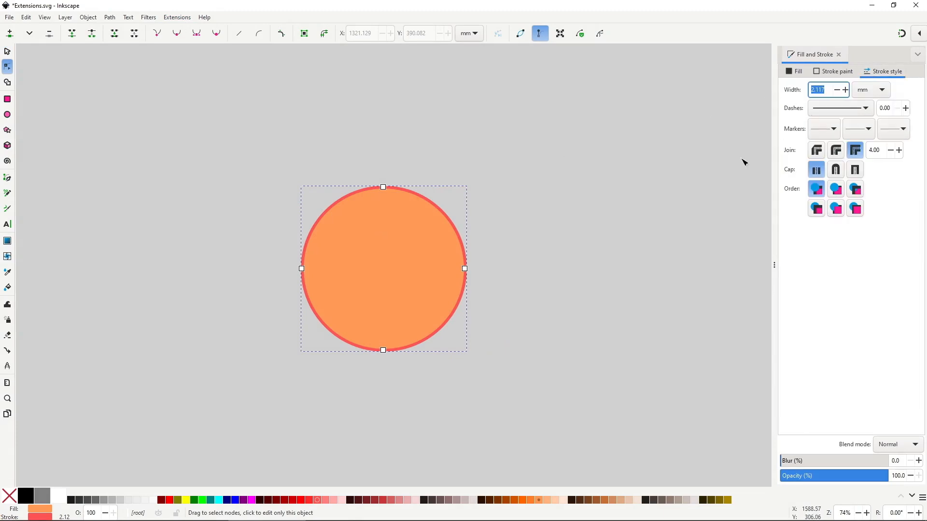
{"action": "left_click", "coordinate": [823, 127]}
{"action": "left_click", "coordinate": [863, 193]}
{"action": "left_click", "coordinate": [860, 128]}
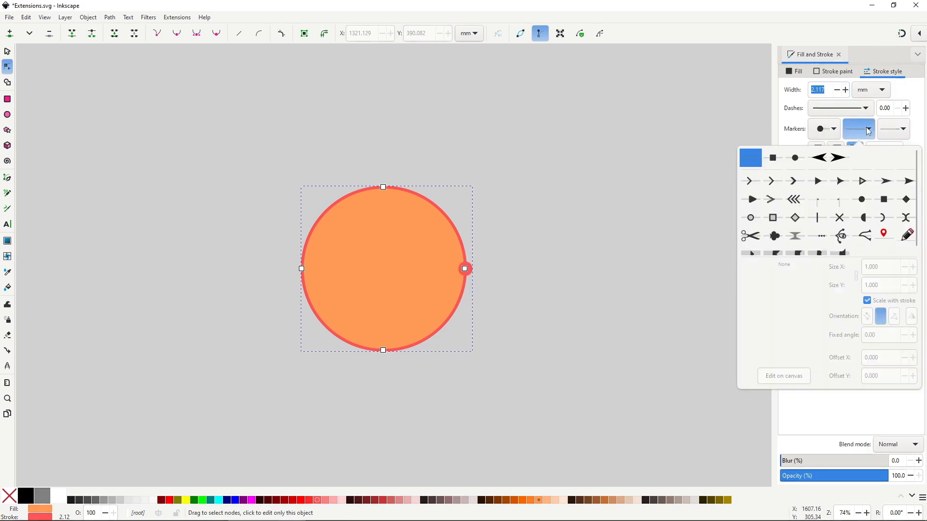
{"action": "left_click", "coordinate": [794, 218]}
{"action": "left_click", "coordinate": [775, 218]}
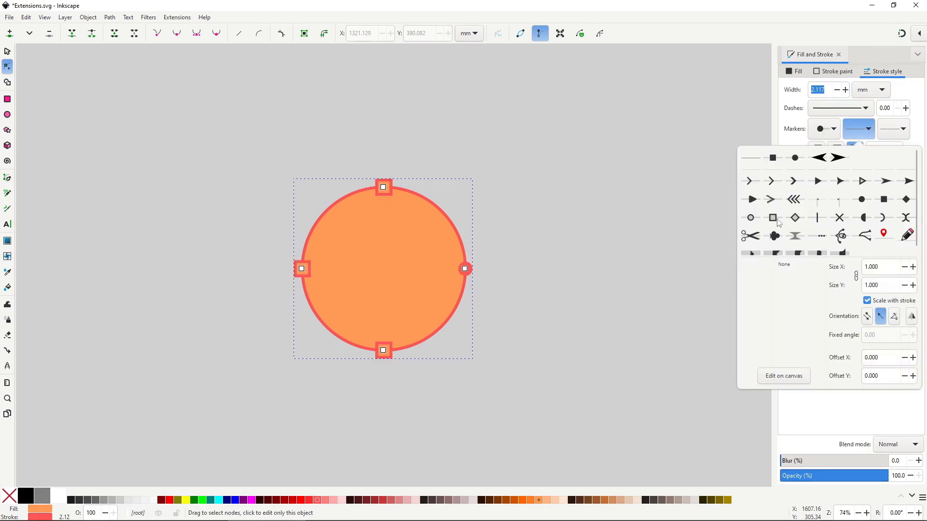
{"action": "left_click", "coordinate": [684, 200]}
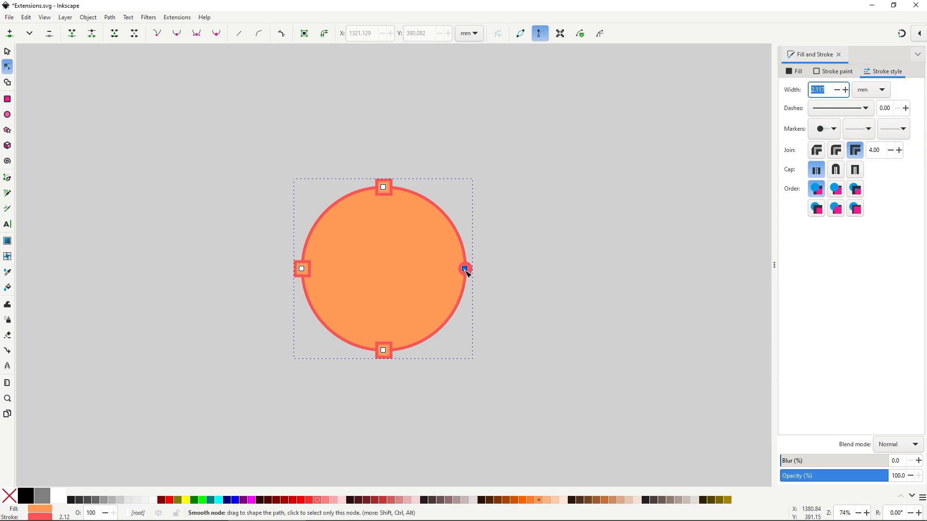
Try reshaping the circle by moving two of its nodes and a curve handle, and undo those edits
{"action": "left_click_drag", "start_coordinate": [465, 269], "coordinate": [438, 266]}
{"action": "left_click_drag", "start_coordinate": [387, 185], "coordinate": [342, 170]}
{"action": "left_click_drag", "start_coordinate": [302, 223], "coordinate": [248, 233]}
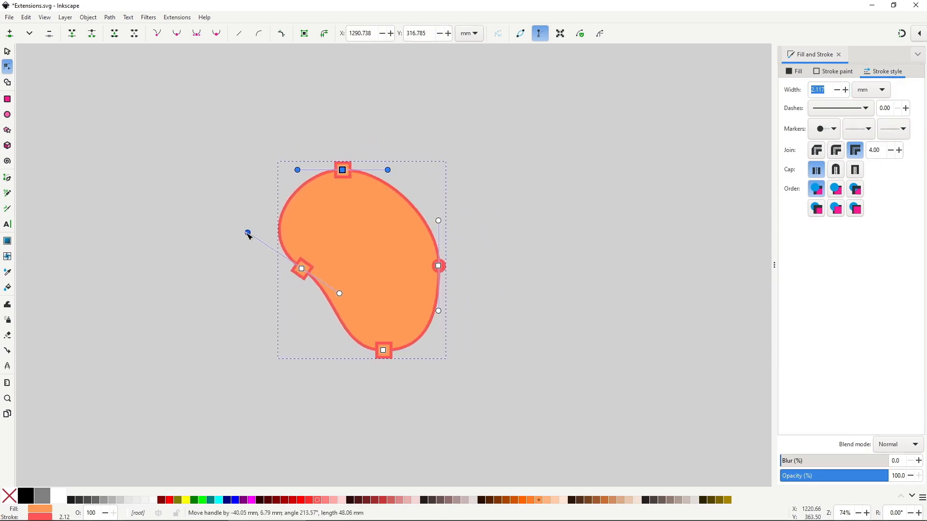
{"action": "key", "text": "ctrl+z"}
{"action": "key", "text": "ctrl+z"}
{"action": "key", "text": "ctrl+z"}
{"action": "key", "text": "ctrl+z"}
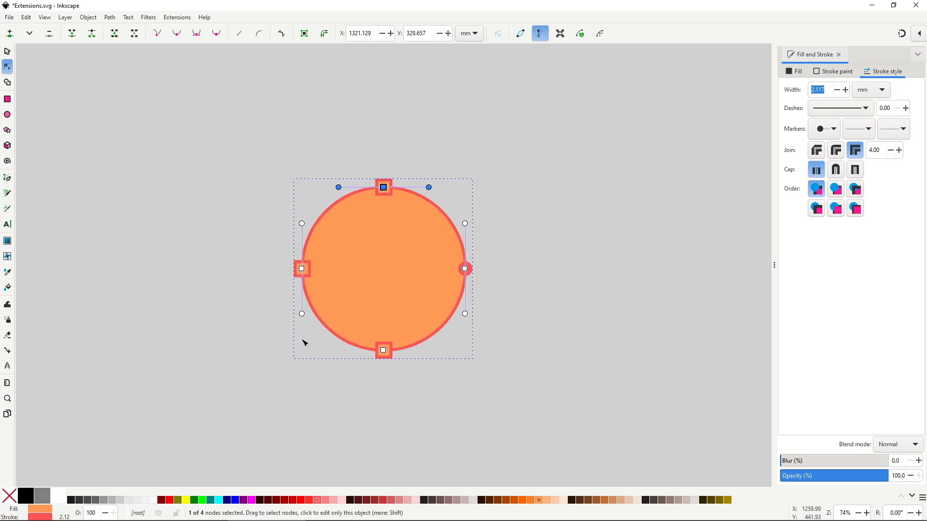
Recolor the circle's stroke and markers from the palette, trying orange, brown and dark gray before settling on red
{"action": "left_click", "coordinate": [523, 501], "text": "shift"}
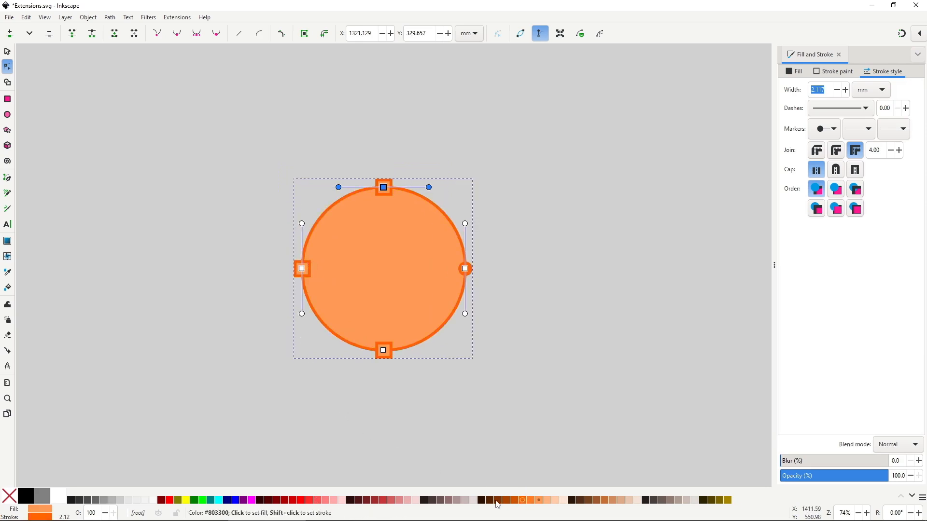
{"action": "left_click", "coordinate": [497, 501], "text": "shift"}
{"action": "left_click", "coordinate": [463, 501], "text": "shift"}
{"action": "left_click", "coordinate": [432, 501], "text": "shift"}
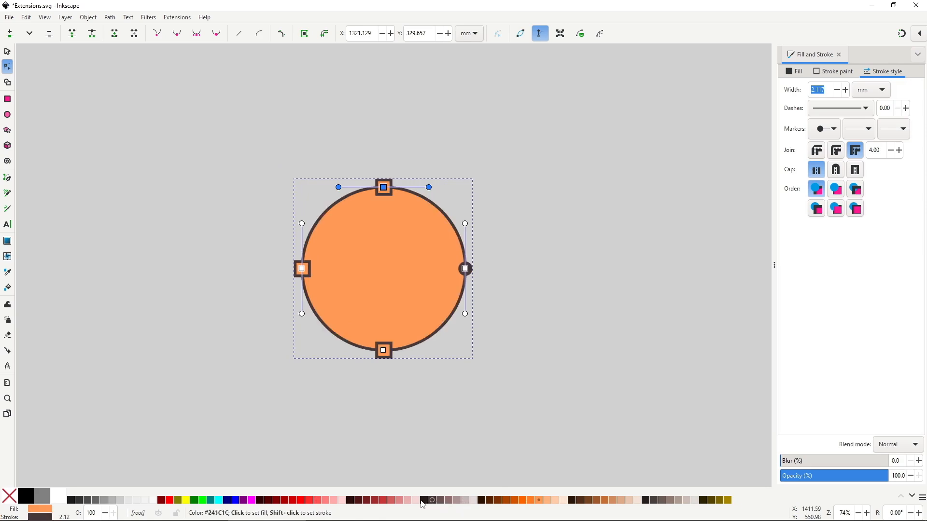
{"action": "left_click", "coordinate": [384, 500], "text": "shift"}
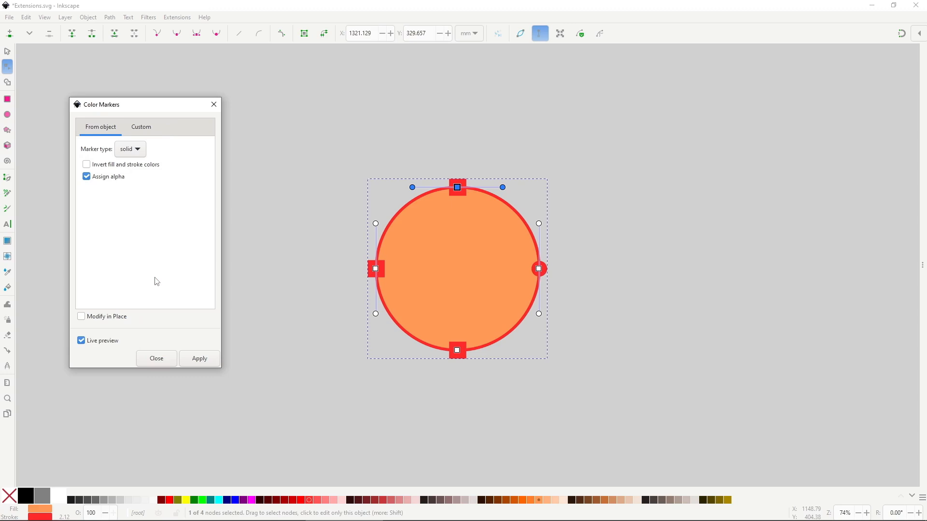
Set the marker type taken from the object to filled in the Color Markers extension
{"action": "left_click", "coordinate": [140, 153]}
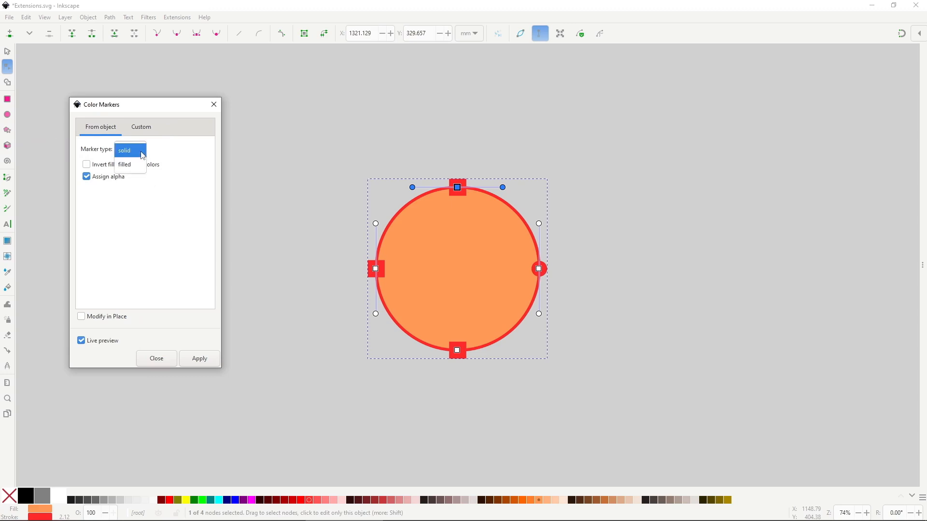
{"action": "left_click", "coordinate": [129, 165]}
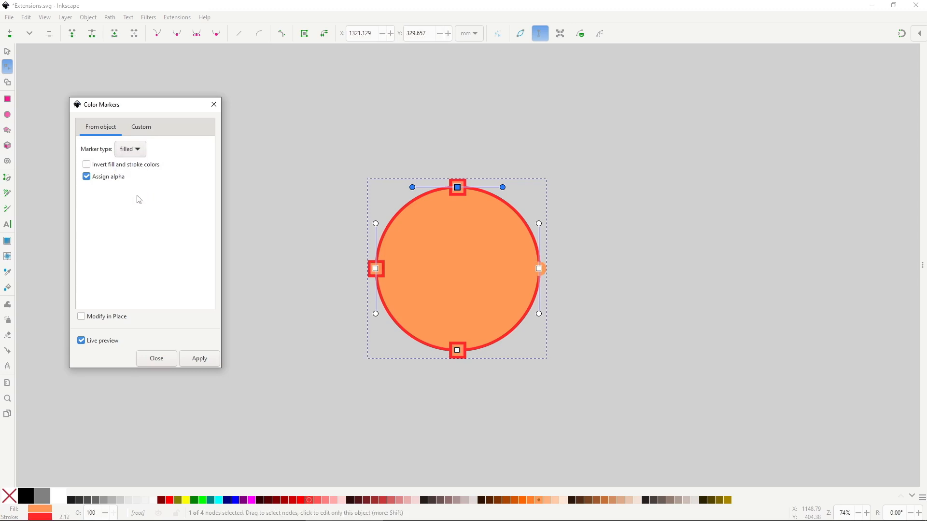
Assign the markers a custom teal fill and shift their custom stroke hue to blue
{"action": "left_click", "coordinate": [141, 129]}
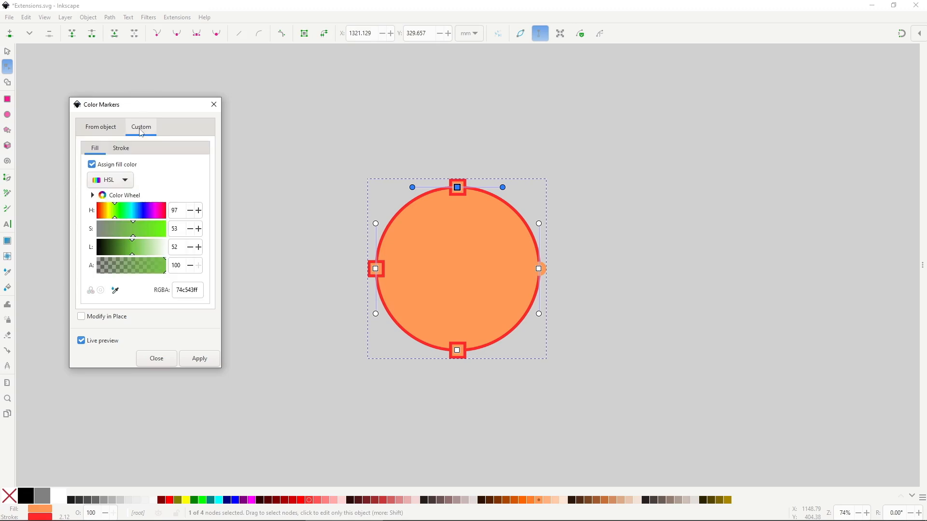
{"action": "left_click_drag", "start_coordinate": [115, 214], "coordinate": [121, 214]}
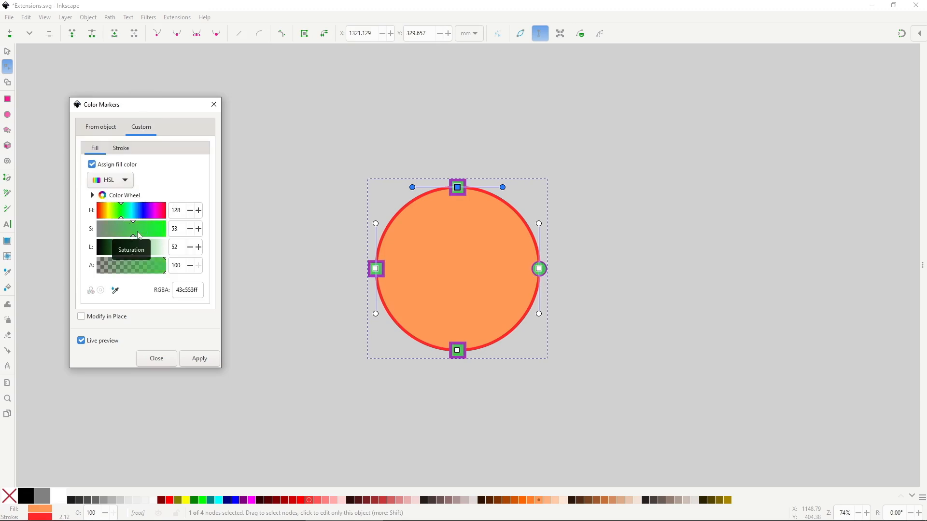
{"action": "left_click", "coordinate": [131, 209]}
{"action": "left_click", "coordinate": [121, 148]}
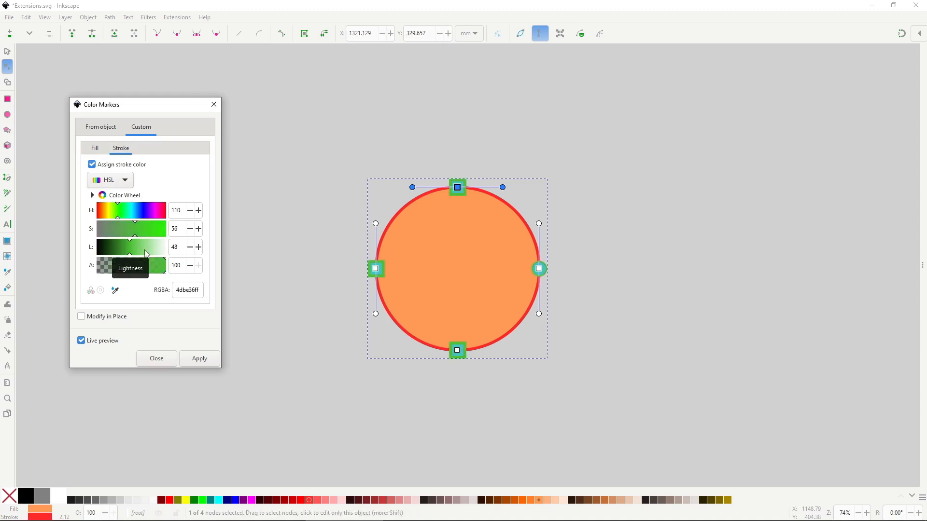
{"action": "left_click", "coordinate": [144, 212]}
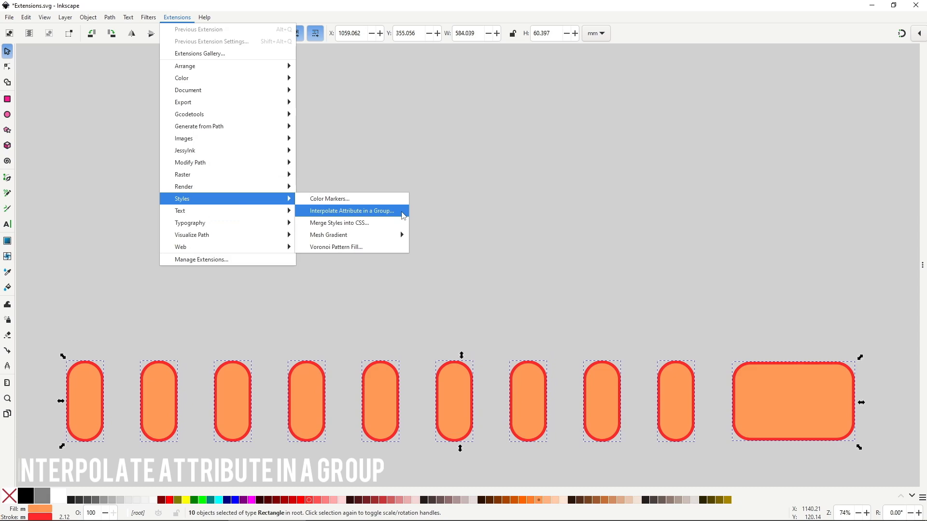
Set up Interpolate Attribute in a Group for the row of selected rectangles, with Width as the attribute and live preview on
{"action": "left_click", "coordinate": [404, 213]}
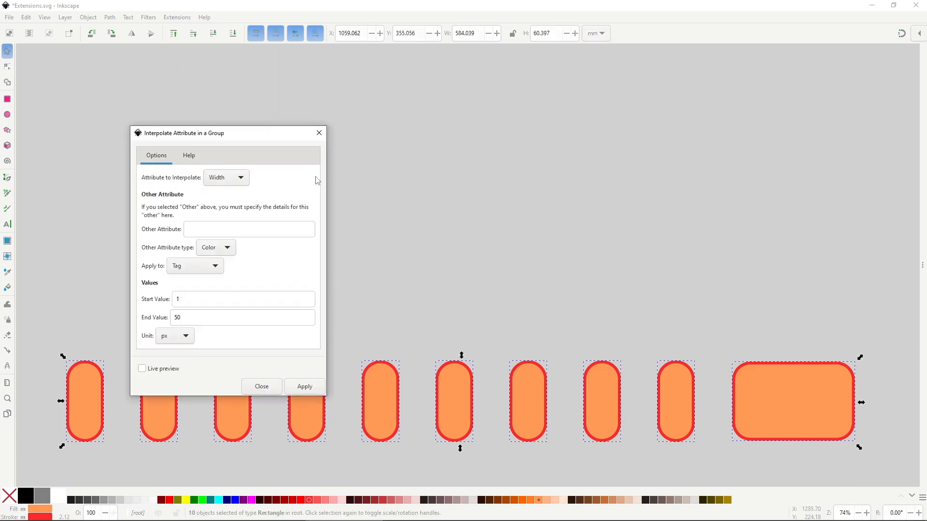
{"action": "left_click_drag", "start_coordinate": [276, 139], "coordinate": [207, 77]}
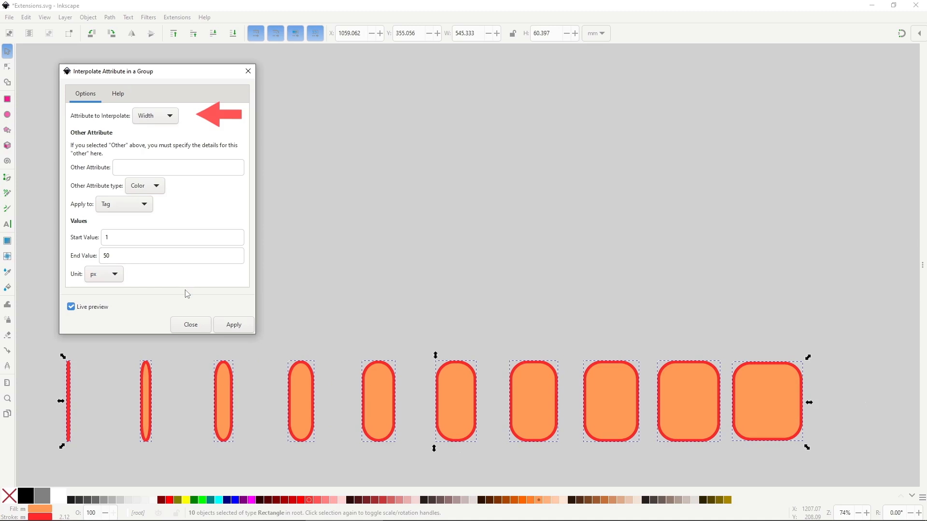
{"action": "left_click", "coordinate": [166, 121]}
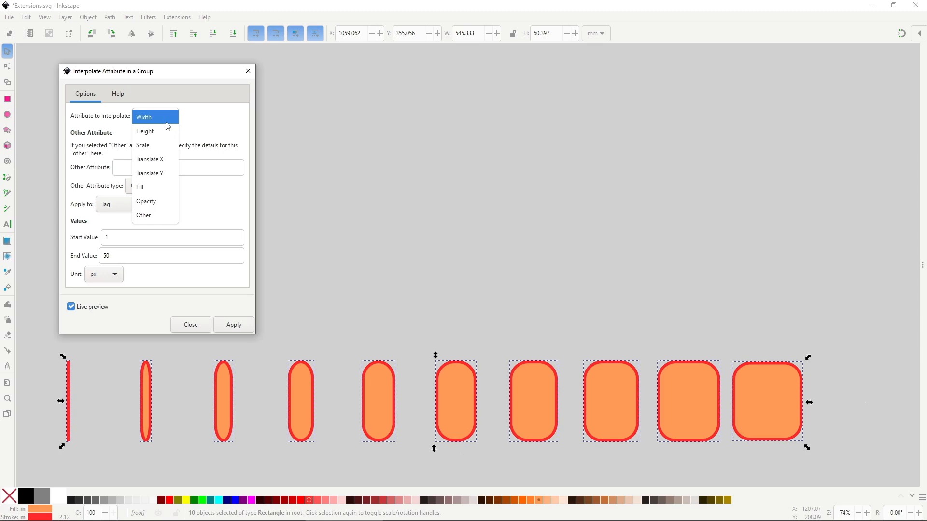
{"action": "left_click", "coordinate": [166, 122]}
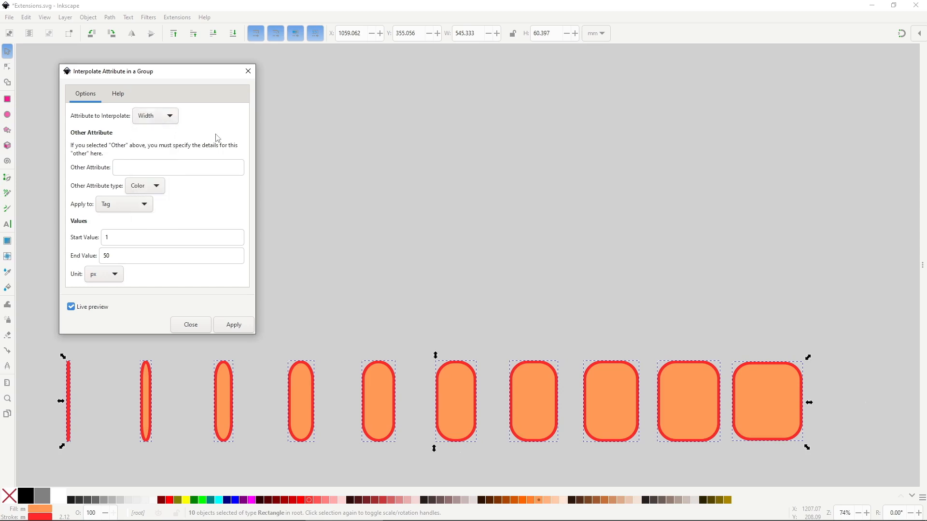
Set the width interpolation's end value to 70 px and its start value to 20 px
{"action": "double_click", "coordinate": [135, 256]}
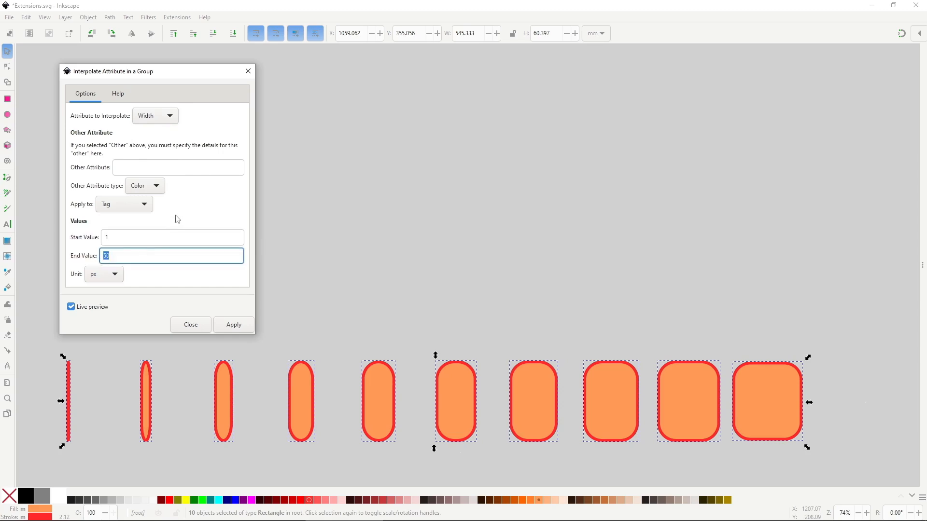
{"action": "type", "text": "70"}
{"action": "double_click", "coordinate": [153, 236]}
{"action": "type", "text": "20"}
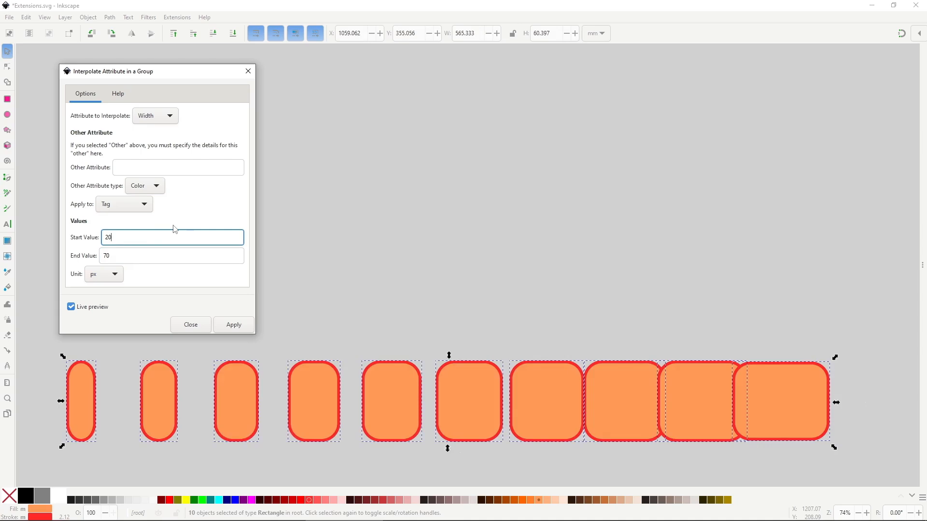
Try an end value of 500 for the width interpolation and correct it to 50 px
{"action": "key", "text": "Tab"}
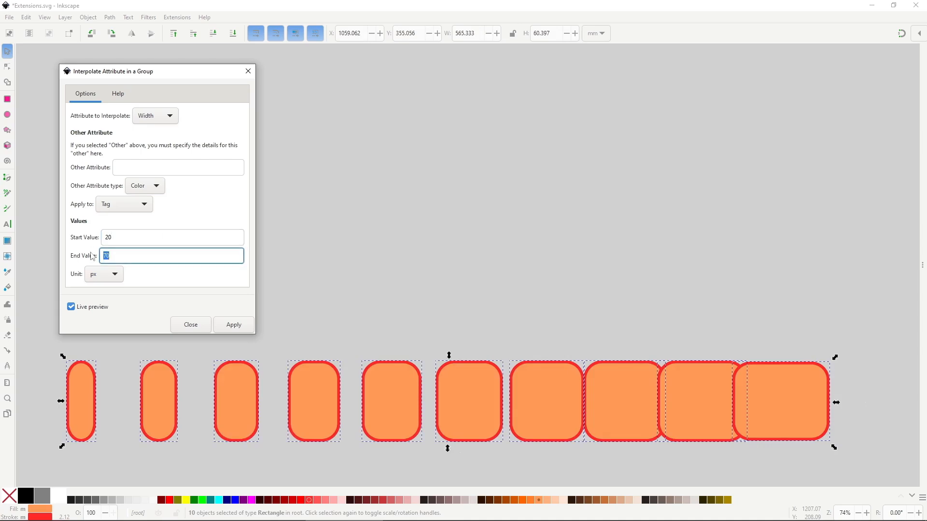
{"action": "type", "text": "500"}
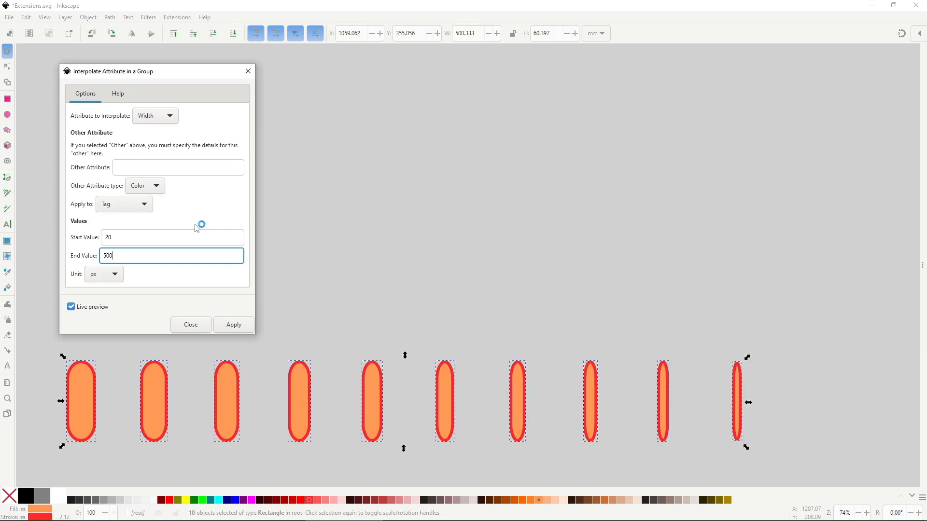
{"action": "key", "text": "BackSpace"}
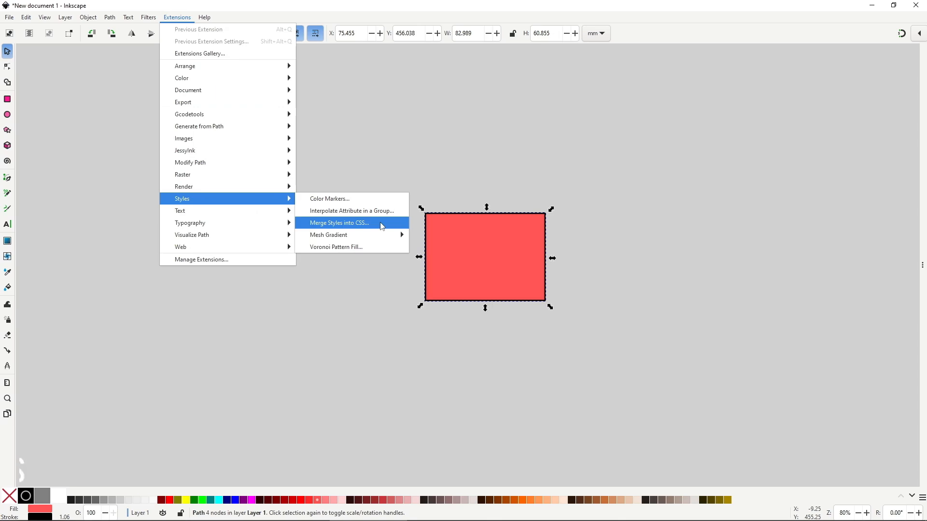
Merge the red rectangle's styles into a new CSS class named Rectangle
{"action": "left_click", "coordinate": [382, 224]}
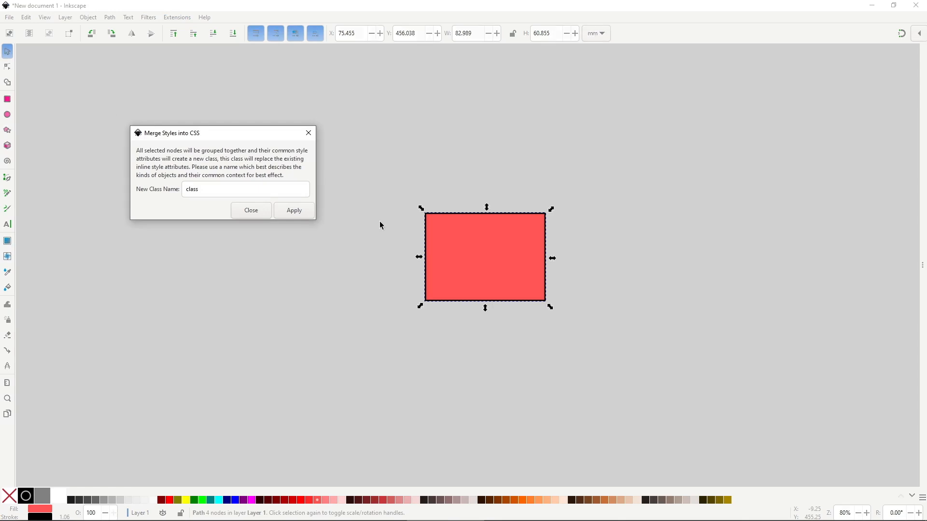
{"action": "left_click_drag", "start_coordinate": [203, 190], "coordinate": [176, 192]}
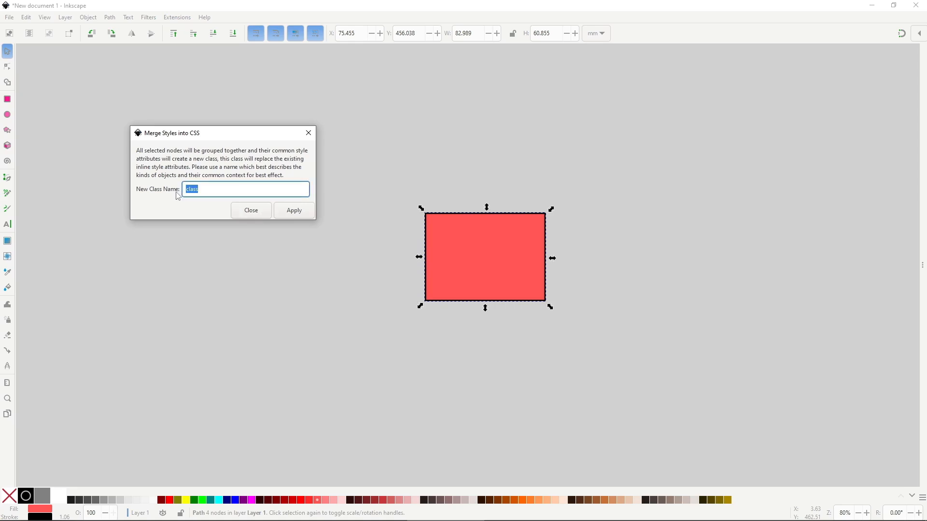
{"action": "type", "text": "Rectangle"}
{"action": "left_click", "coordinate": [289, 212]}
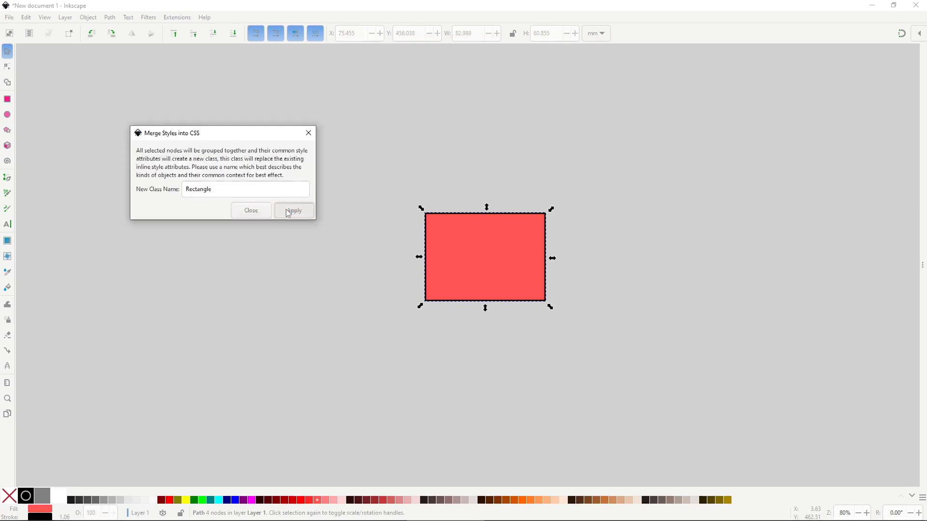
{"action": "left_click", "coordinate": [267, 213]}
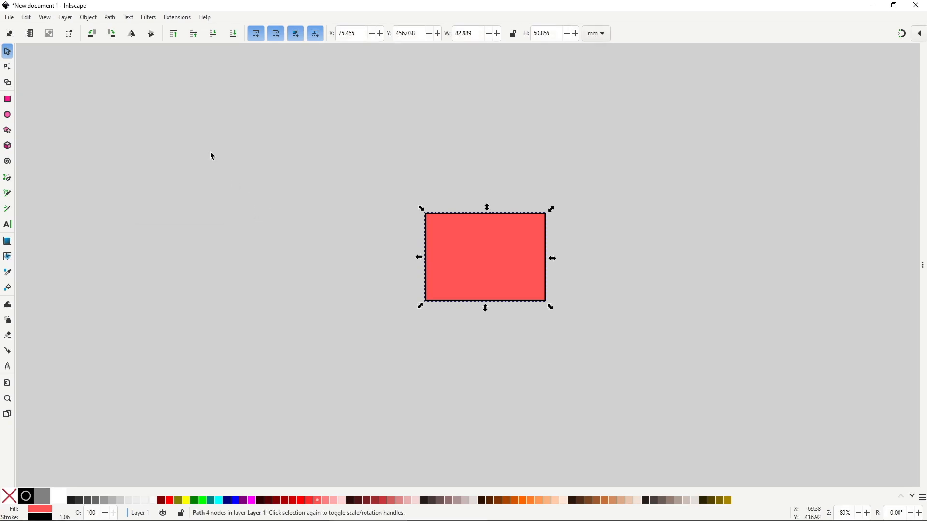
Open Selectors and CSS and expand the .Rectangle class to examine its style properties and members
{"action": "left_click", "coordinate": [107, 18]}
{"action": "mouse_move", "coordinate": [93, 21]}
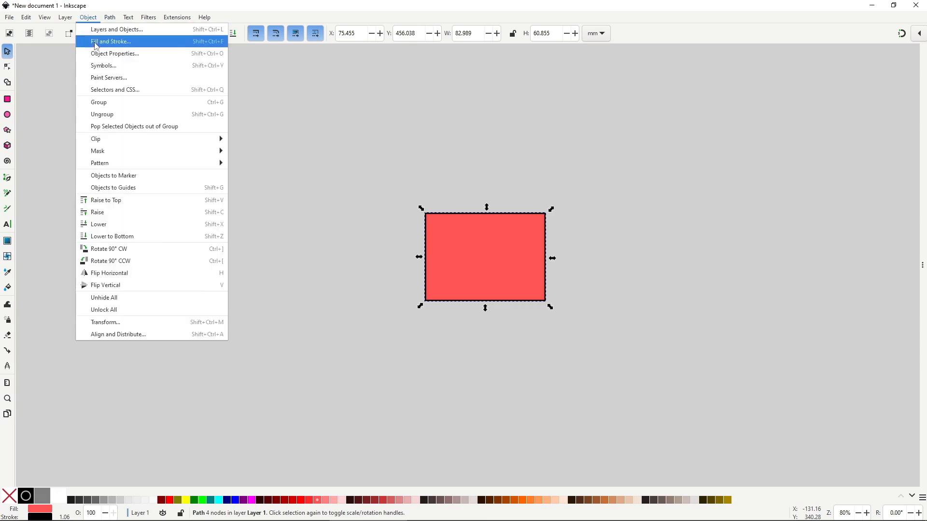
{"action": "left_click", "coordinate": [149, 92]}
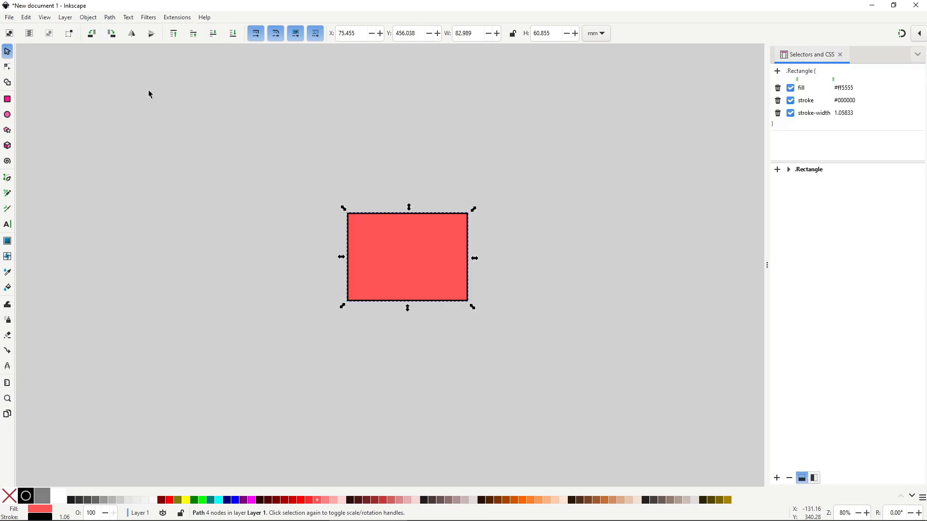
{"action": "left_click", "coordinate": [789, 170]}
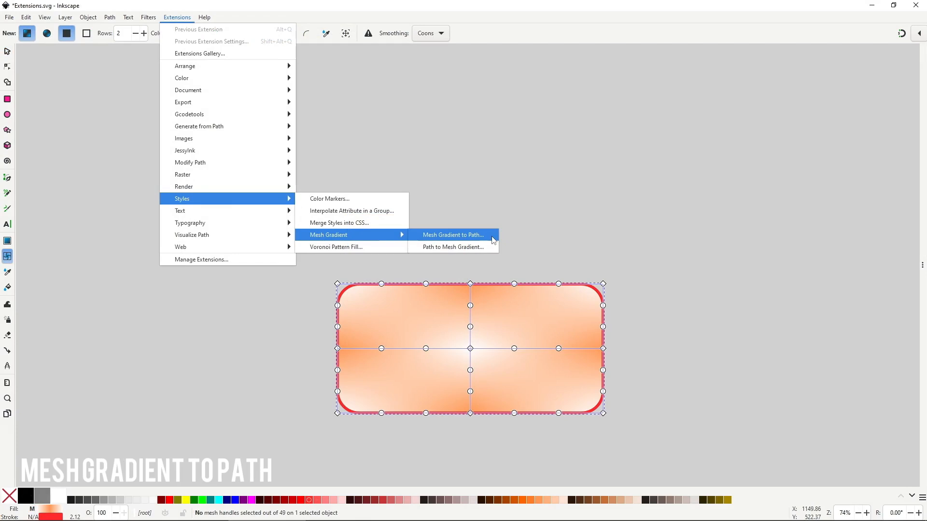
Reshape the rectangle's mesh gradient by pulling its four corners outward and its top, right and bottom edge midpoints inward
{"action": "left_click", "coordinate": [493, 238]}
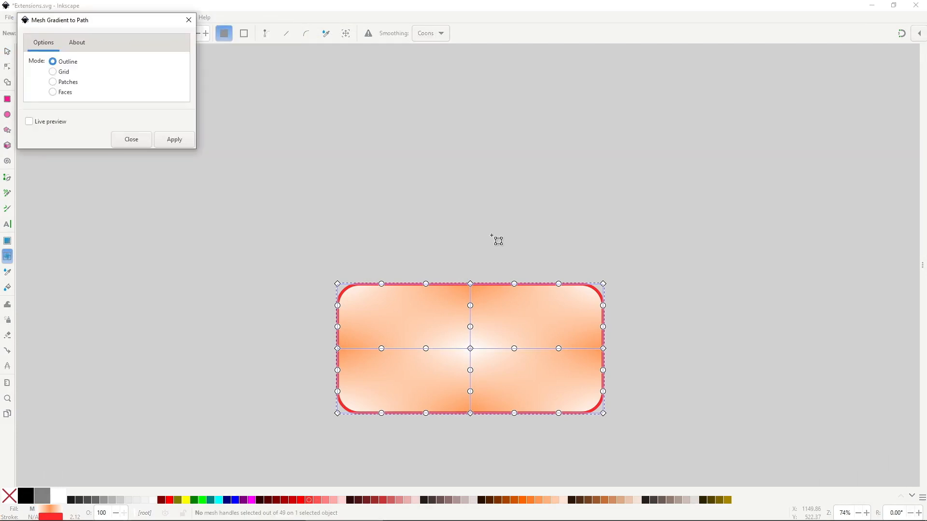
{"action": "key", "text": "Escape"}
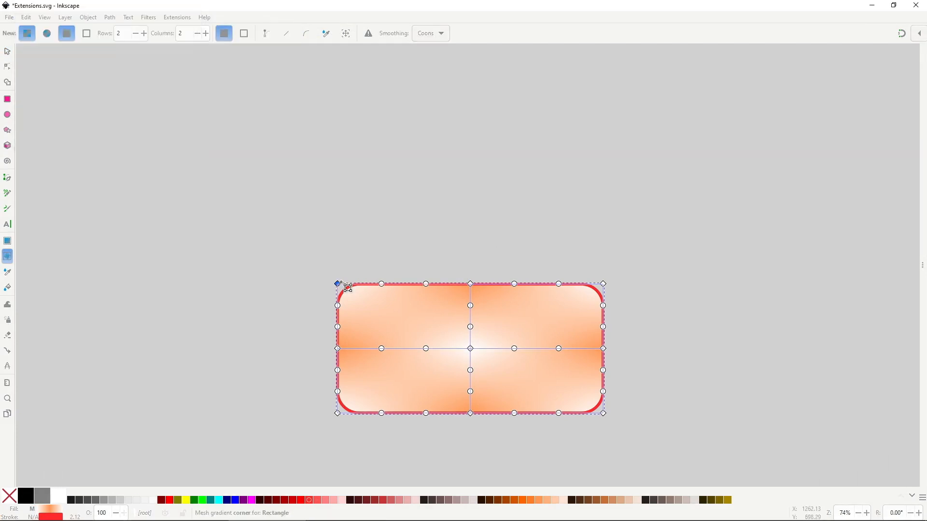
{"action": "left_click_drag", "start_coordinate": [337, 284], "coordinate": [304, 240]}
{"action": "left_click_drag", "start_coordinate": [471, 285], "coordinate": [465, 307]}
{"action": "left_click_drag", "start_coordinate": [605, 285], "coordinate": [658, 198]}
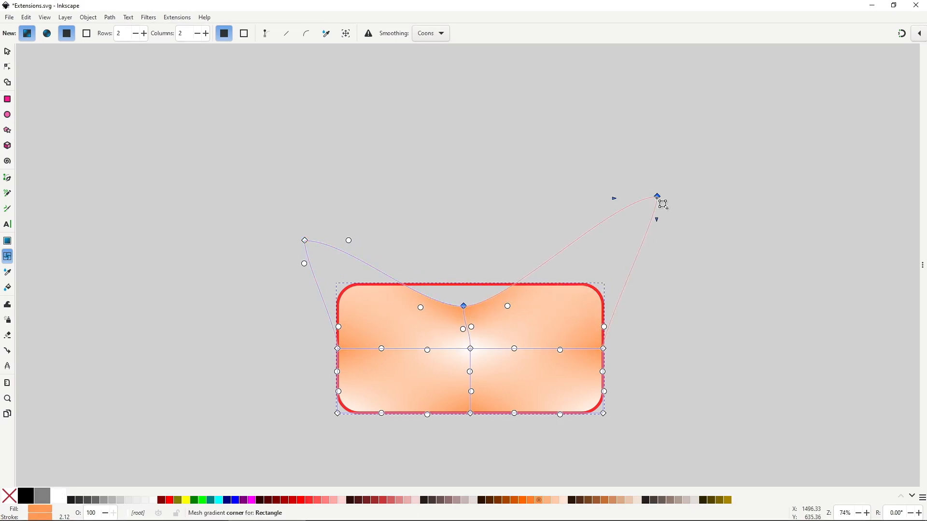
{"action": "left_click_drag", "start_coordinate": [605, 349], "coordinate": [569, 318]}
{"action": "left_click_drag", "start_coordinate": [605, 414], "coordinate": [641, 429]}
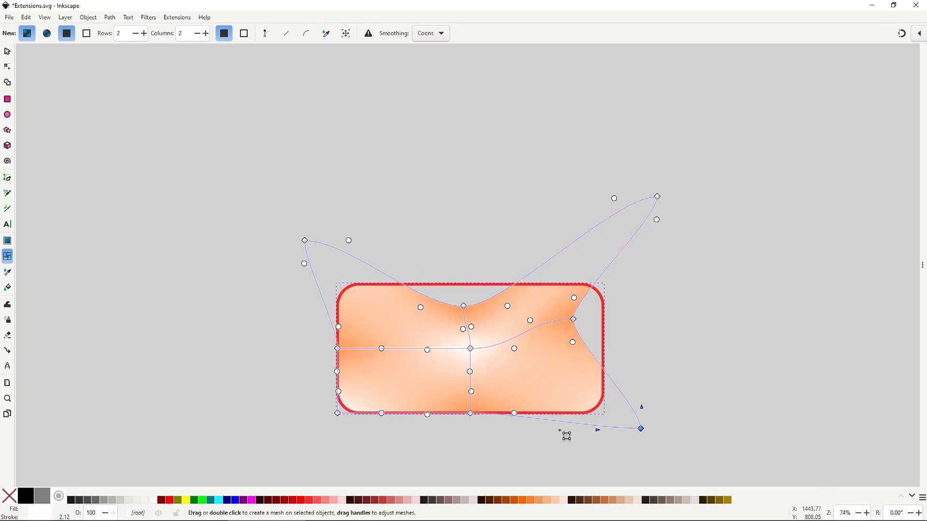
{"action": "left_click_drag", "start_coordinate": [337, 414], "coordinate": [270, 442]}
{"action": "left_click_drag", "start_coordinate": [470, 414], "coordinate": [418, 391]}
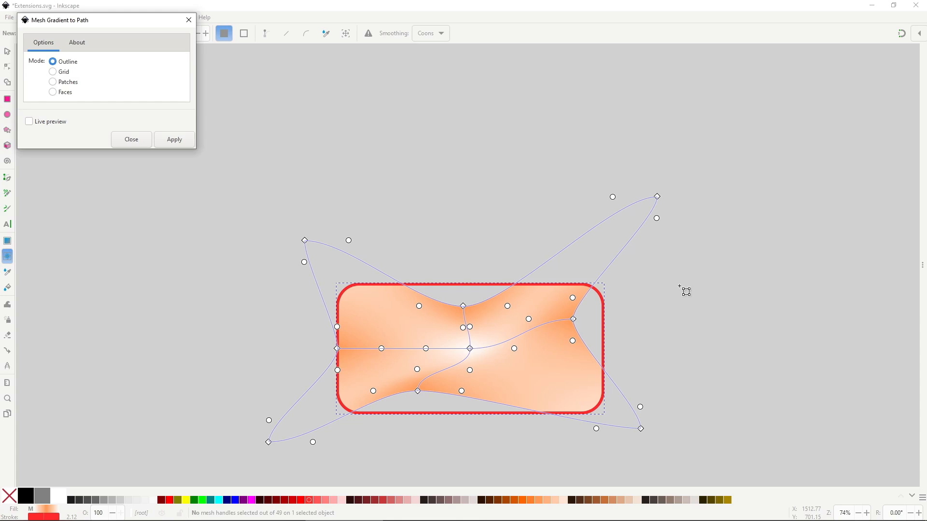
Try Mesh Gradient to Path in Outline mode, move and reshape the extracted path, and undo it
{"action": "left_click", "coordinate": [186, 145]}
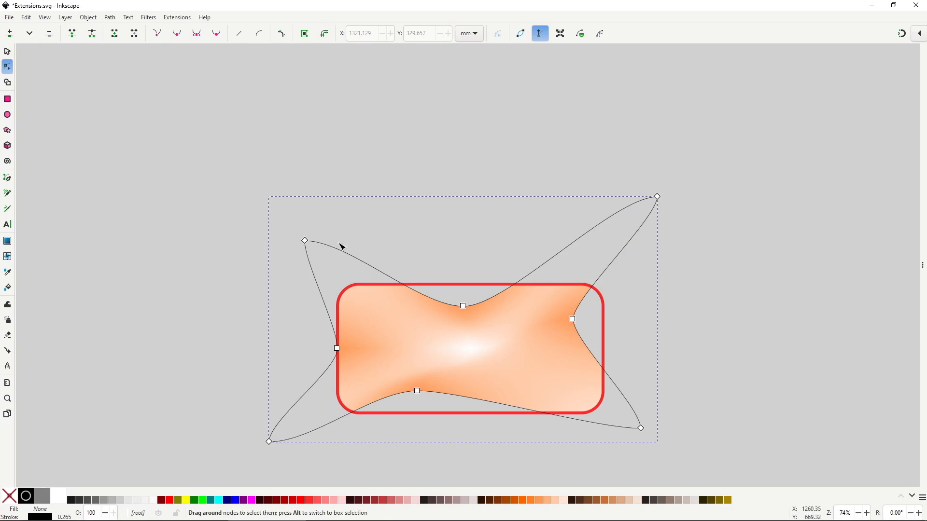
{"action": "key", "text": "s"}
{"action": "left_click_drag", "start_coordinate": [342, 250], "coordinate": [305, 154]}
{"action": "key", "text": "n"}
{"action": "left_click_drag", "start_coordinate": [425, 210], "coordinate": [445, 240]}
{"action": "key", "text": "ctrl+z"}
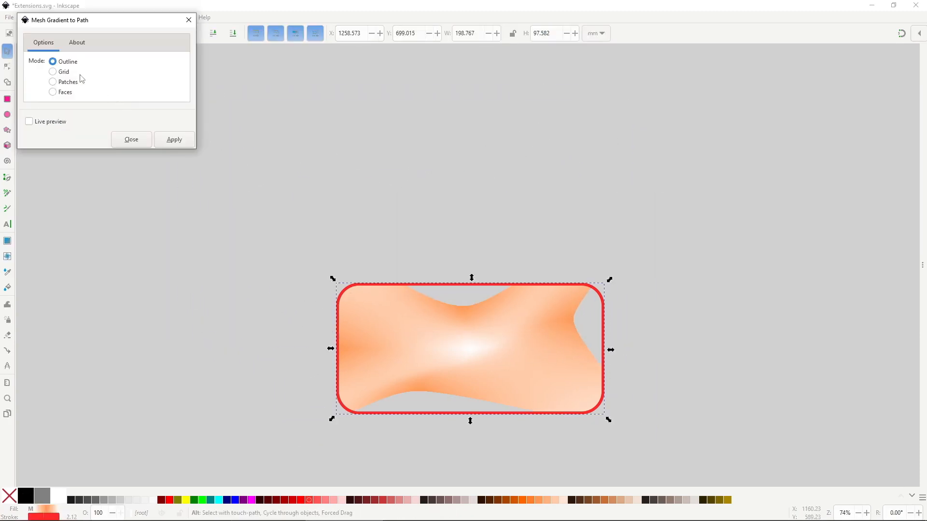
Try Mesh Gradient to Path in Grid mode, moving the extracted grid off the rectangle and shifting one of its nodes
{"action": "left_click", "coordinate": [80, 74]}
{"action": "left_click", "coordinate": [175, 139]}
{"action": "left_click_drag", "start_coordinate": [369, 260], "coordinate": [235, 167]}
{"action": "key", "text": "n"}
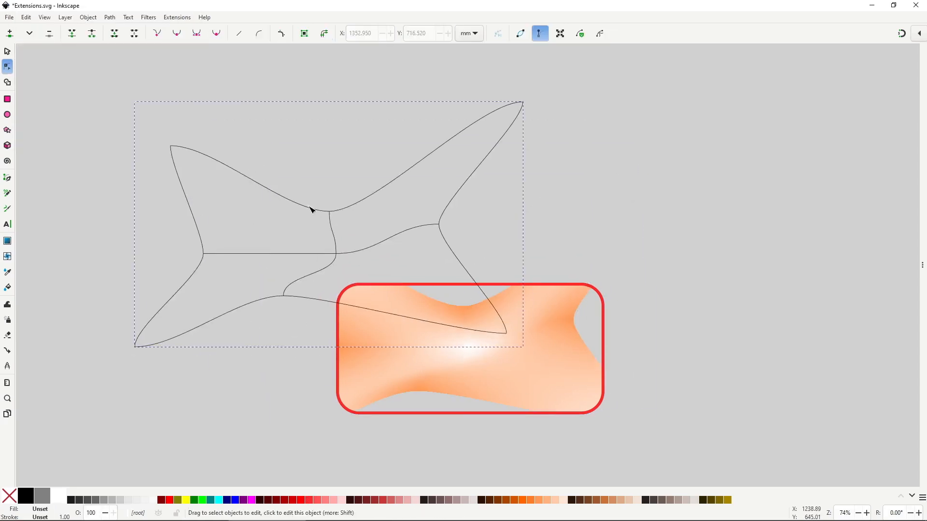
{"action": "left_click", "coordinate": [328, 211]}
{"action": "left_click_drag", "start_coordinate": [329, 211], "coordinate": [176, 137]}
{"action": "left_click", "coordinate": [203, 253]}
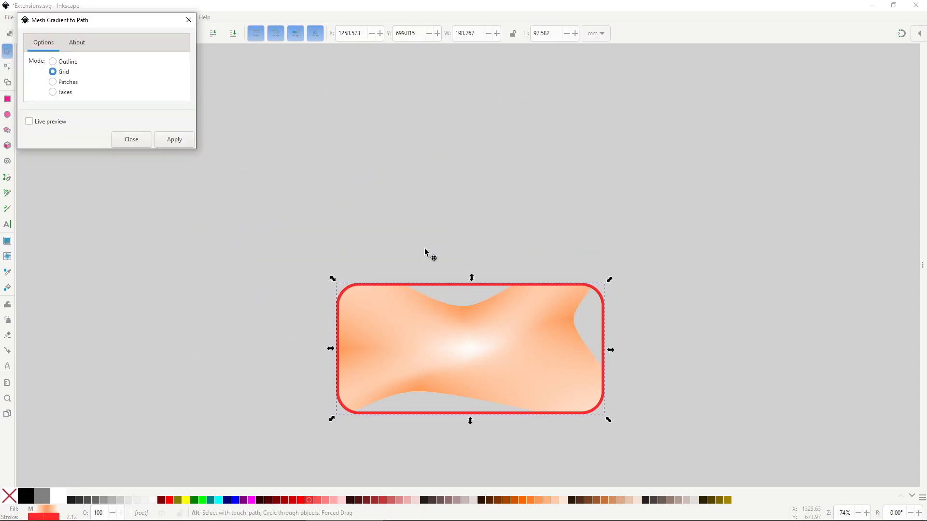
Try Mesh Gradient to Path in Patches mode, moving the paths off the rectangle and shifting three nodes of the upper-left patch
{"action": "left_click", "coordinate": [70, 82]}
{"action": "left_click", "coordinate": [165, 141]}
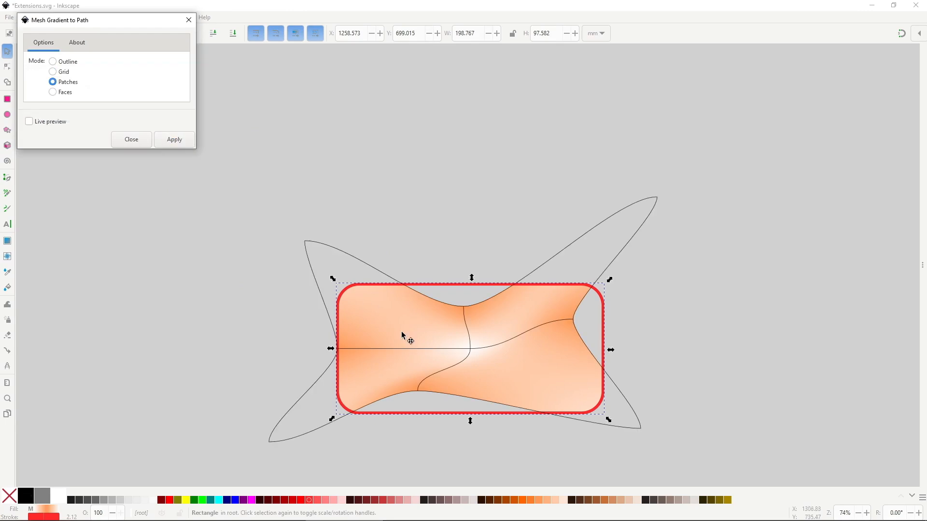
{"action": "key", "text": "Escape"}
{"action": "left_click_drag", "start_coordinate": [369, 264], "coordinate": [292, 160]}
{"action": "key", "text": "n"}
{"action": "left_click", "coordinate": [282, 246]}
{"action": "left_click_drag", "start_coordinate": [260, 245], "coordinate": [230, 221]}
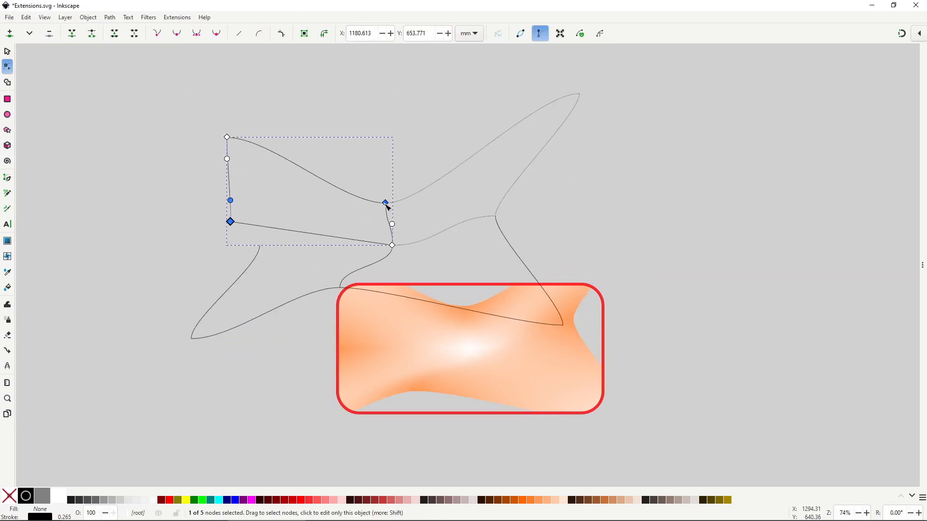
{"action": "left_click_drag", "start_coordinate": [388, 207], "coordinate": [357, 210]}
{"action": "left_click_drag", "start_coordinate": [392, 245], "coordinate": [360, 244]}
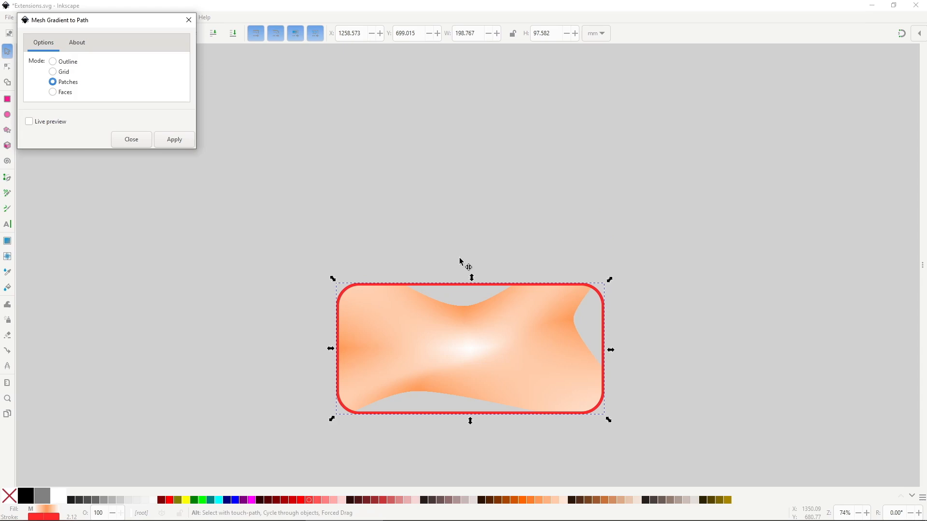
Convert the mesh gradient to paths in Faces mode and move them up and away from the rectangle
{"action": "left_click", "coordinate": [62, 92]}
{"action": "left_click", "coordinate": [174, 139]}
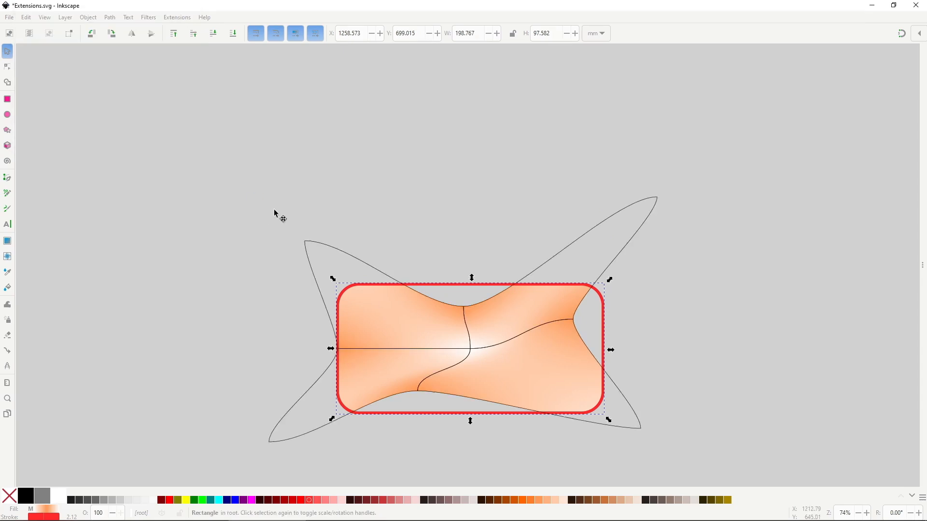
{"action": "key", "text": "Escape"}
{"action": "left_click", "coordinate": [331, 248]}
{"action": "left_click_drag", "start_coordinate": [330, 248], "coordinate": [192, 117]}
Examine the nodes of the separate face paths and reshape the lower-left face by moving three of its nodes
{"action": "key", "text": "n"}
{"action": "left_click", "coordinate": [246, 170]}
{"action": "left_click", "coordinate": [432, 242]}
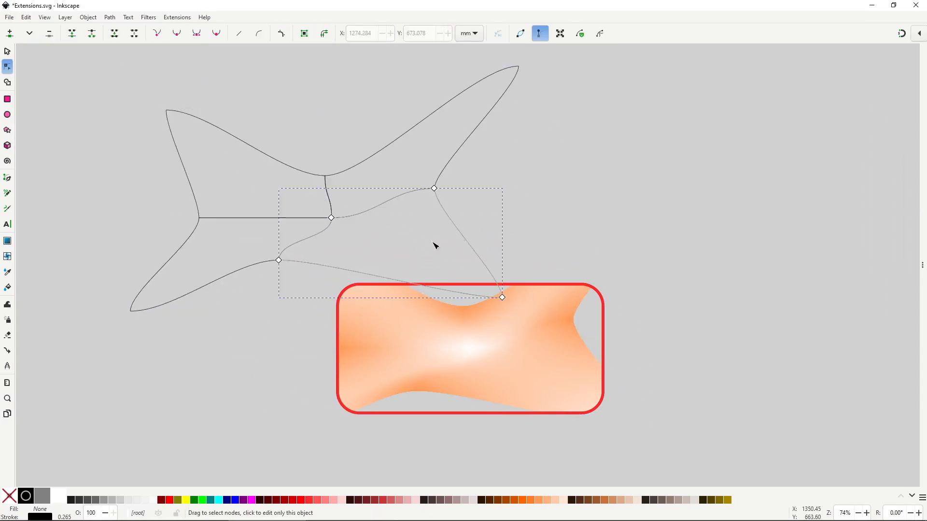
{"action": "left_click", "coordinate": [258, 246]}
{"action": "left_click_drag", "start_coordinate": [279, 261], "coordinate": [240, 289]}
{"action": "left_click_drag", "start_coordinate": [331, 218], "coordinate": [264, 245]}
{"action": "left_click_drag", "start_coordinate": [200, 218], "coordinate": [212, 266]}
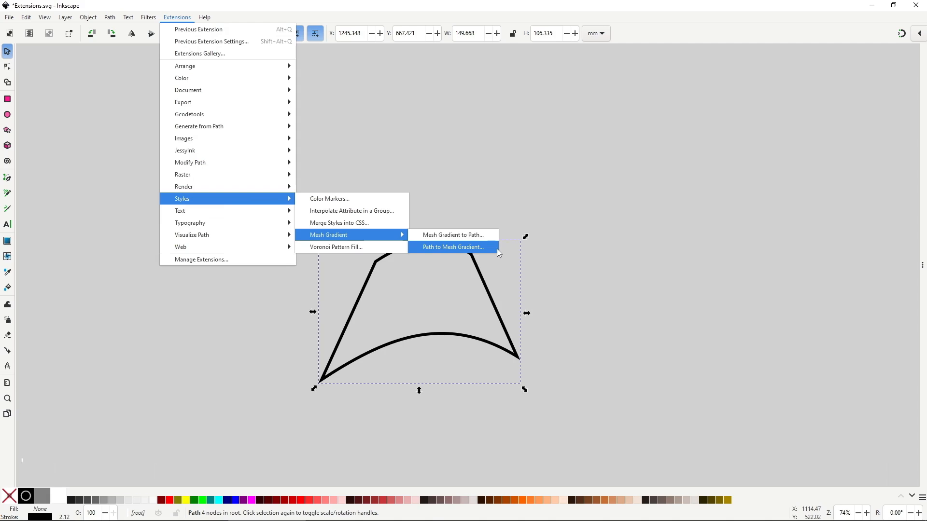
Convert the selected four-node path to a 1x1 mesh with Path to Mesh Gradient
{"action": "left_click", "coordinate": [497, 249]}
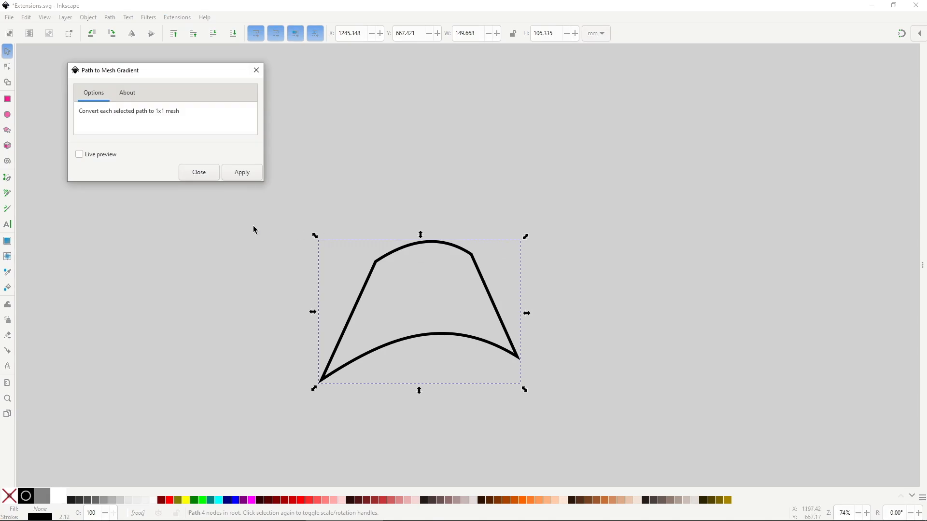
{"action": "left_click", "coordinate": [251, 178]}
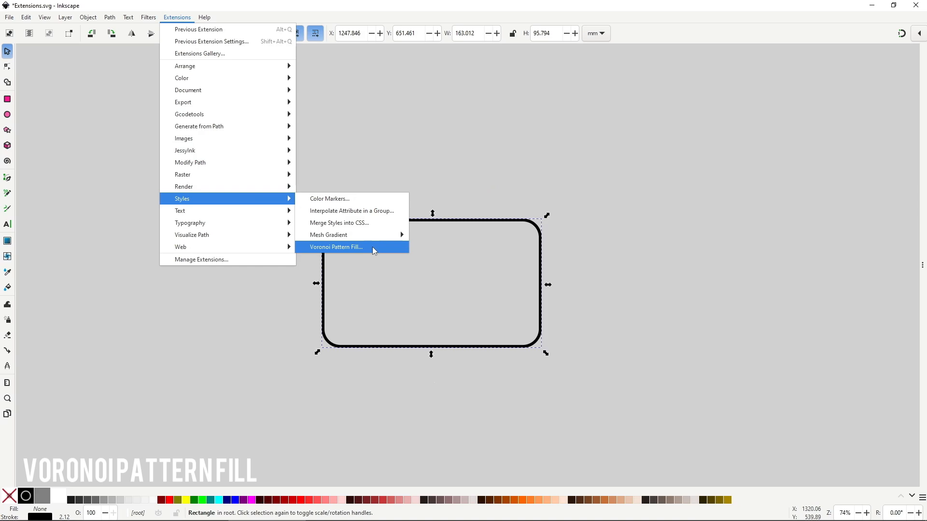
Apply a Voronoi Pattern Fill to the rounded rectangle with live preview and an average cell size of 50 px
{"action": "left_click", "coordinate": [372, 247]}
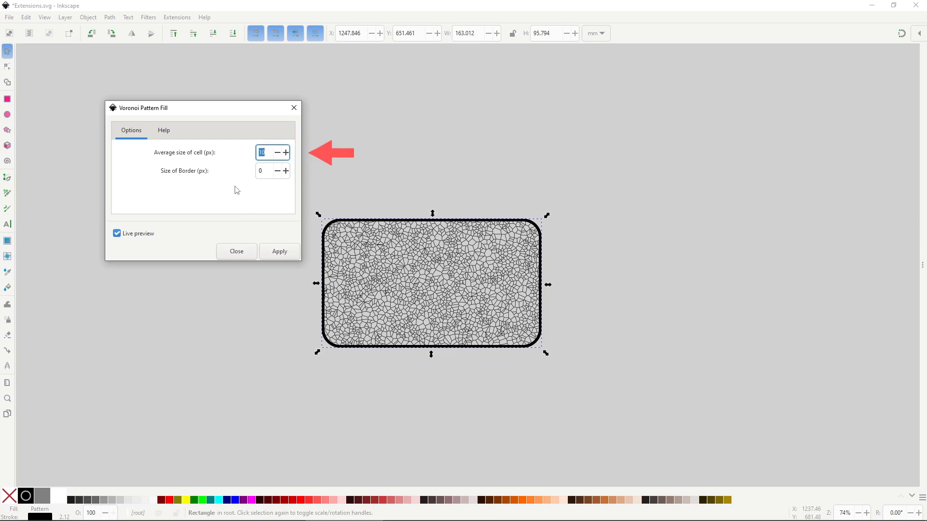
{"action": "type", "text": "50"}
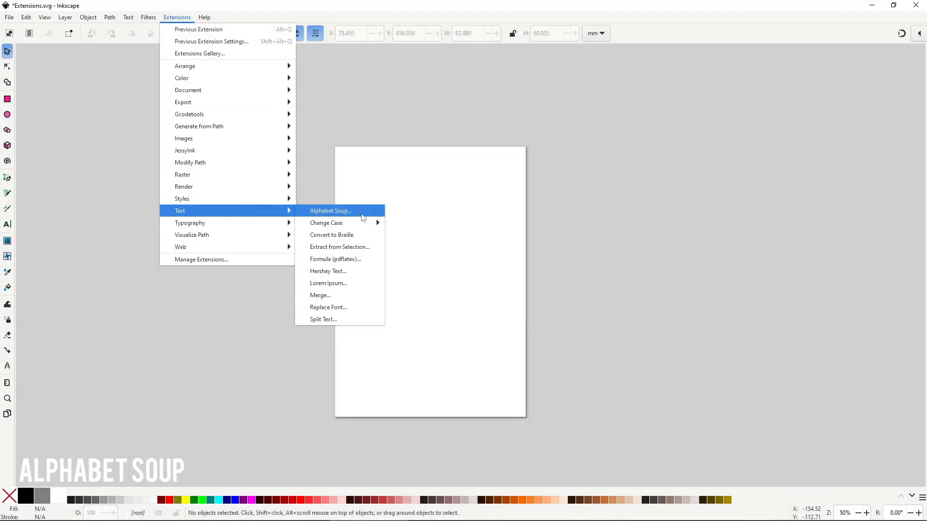
Generate Alphabet Soup from the text "Inkscape" with live preview, a scale of 20 and Randomize switched on
{"action": "left_click", "coordinate": [361, 213]}
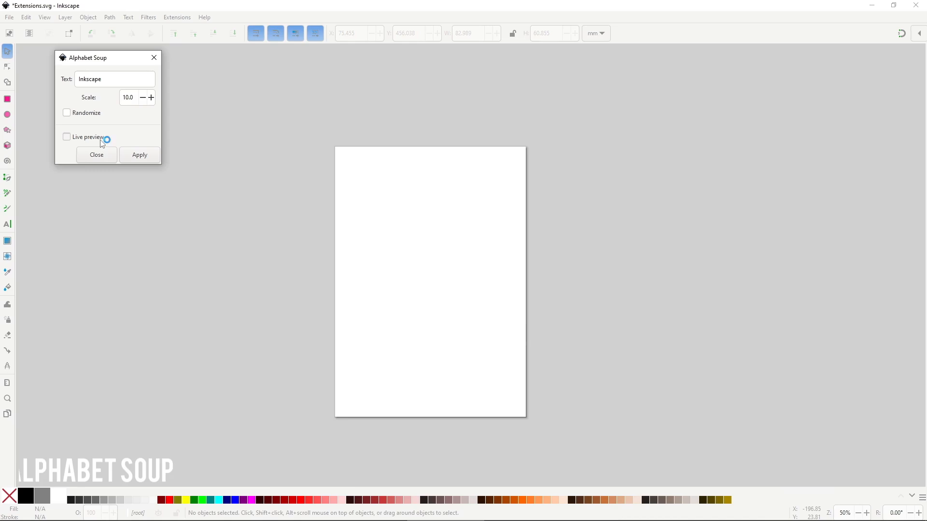
{"action": "left_click", "coordinate": [127, 133]}
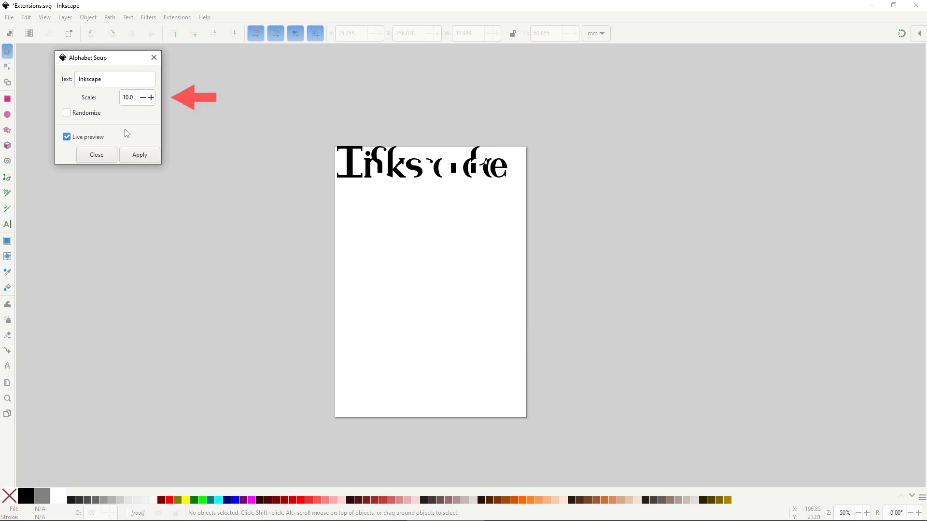
{"action": "left_click_drag", "start_coordinate": [126, 97], "coordinate": [121, 97]}
{"action": "type", "text": "2"}
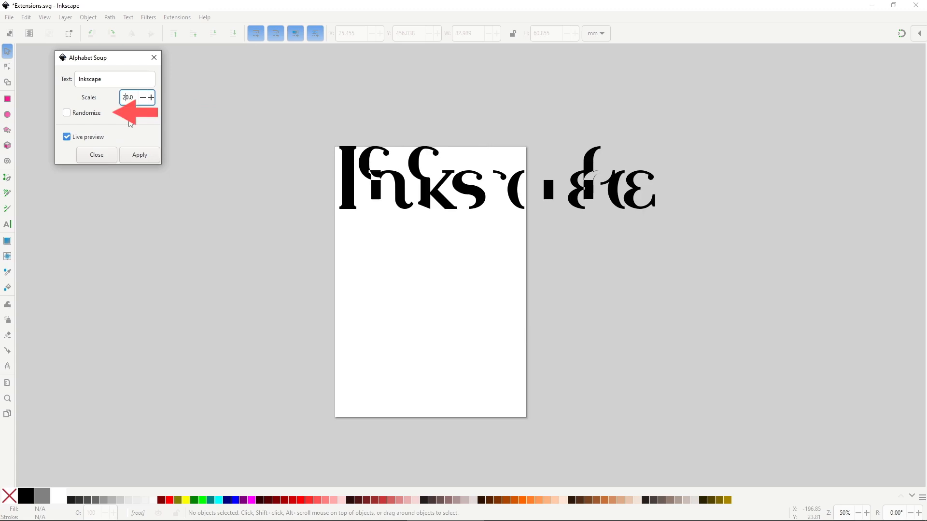
{"action": "left_click", "coordinate": [95, 115]}
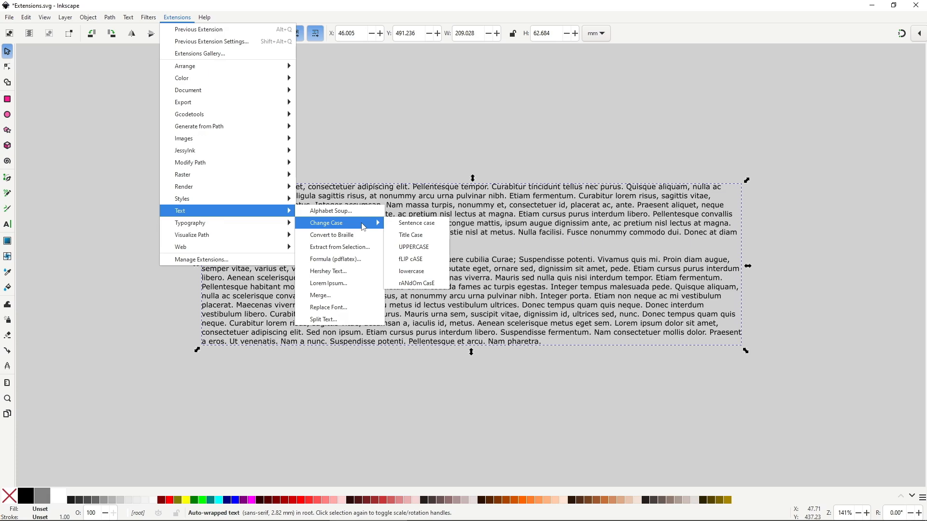
Change the selected lorem ipsum text to Sentence case, followed by Title Case
{"action": "left_click", "coordinate": [445, 224]}
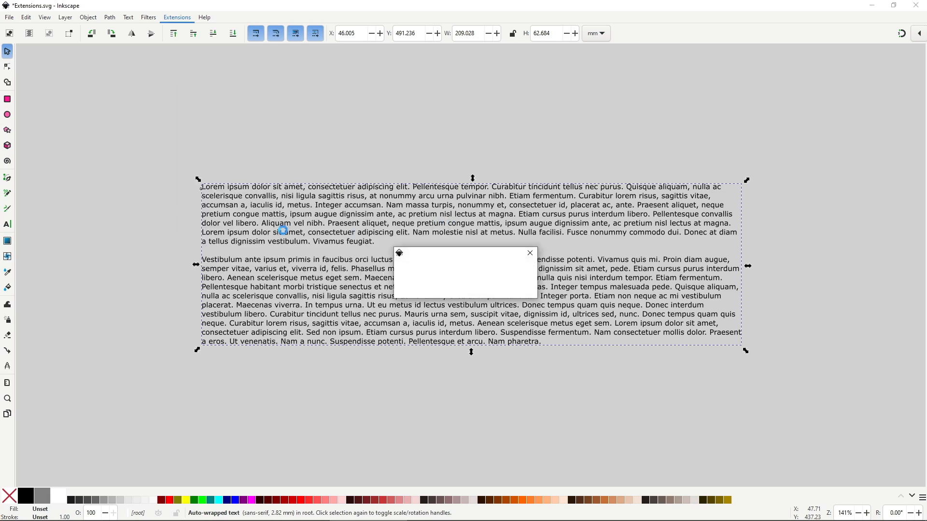
{"action": "left_click", "coordinate": [172, 214]}
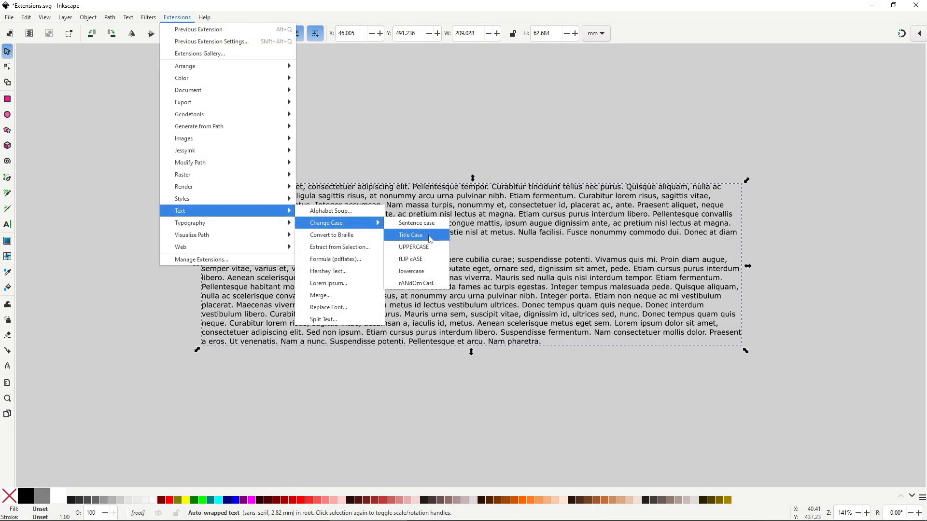
{"action": "left_click", "coordinate": [428, 235]}
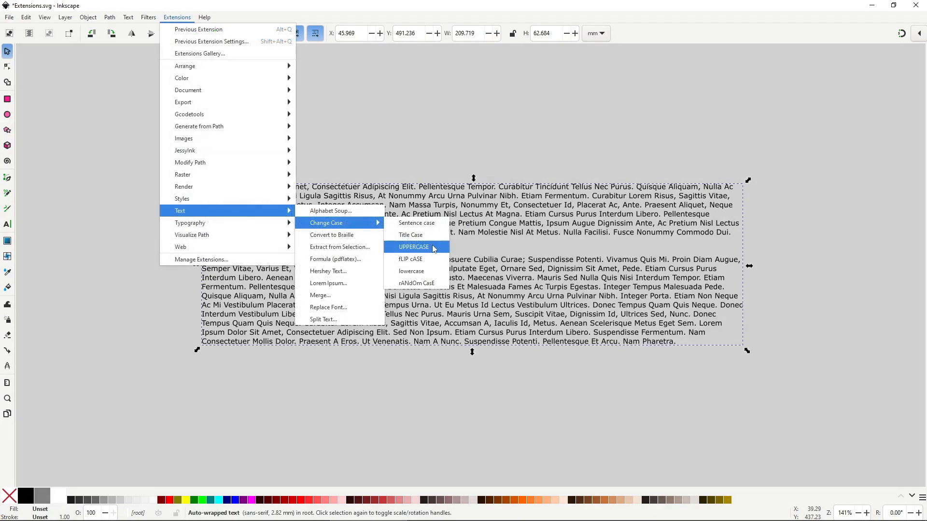
Convert the lorem ipsum text to UPPERCASE and apply the fLIP cASE conversion
{"action": "left_click", "coordinate": [434, 247]}
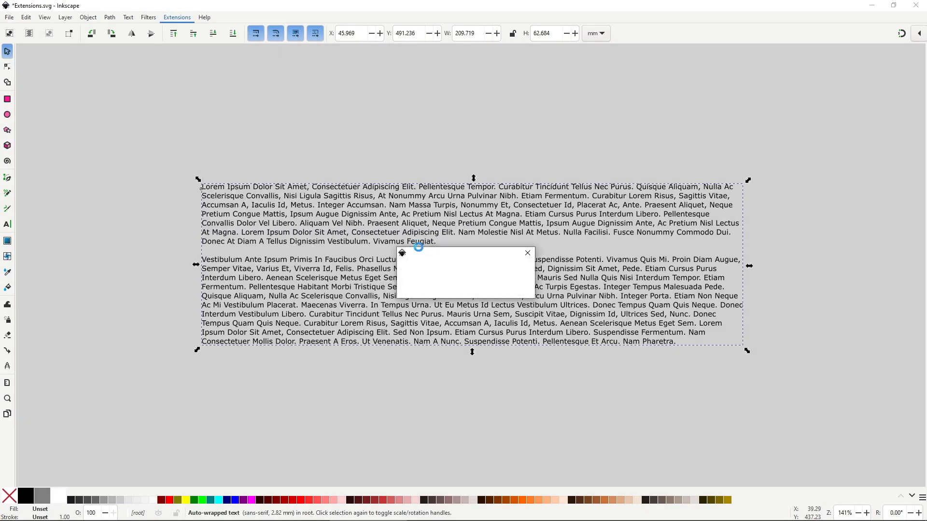
{"action": "left_click", "coordinate": [176, 238]}
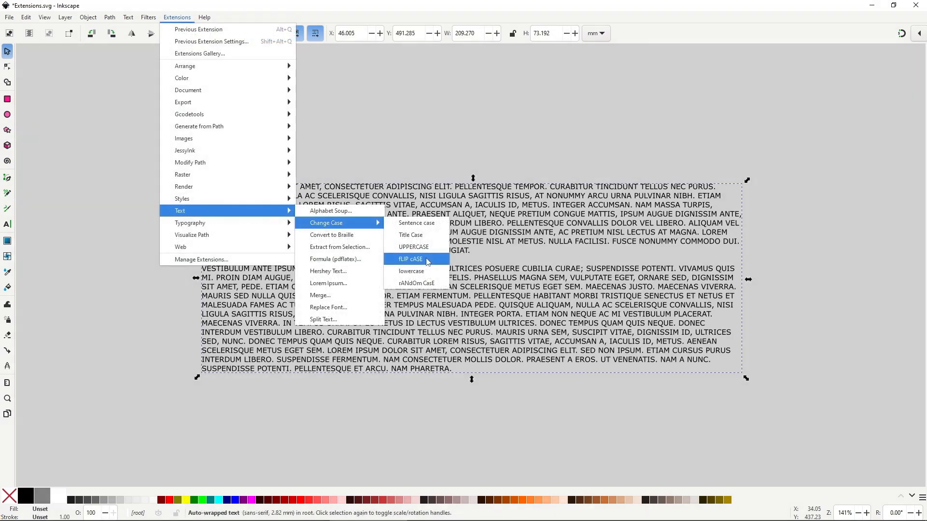
{"action": "left_click", "coordinate": [427, 261]}
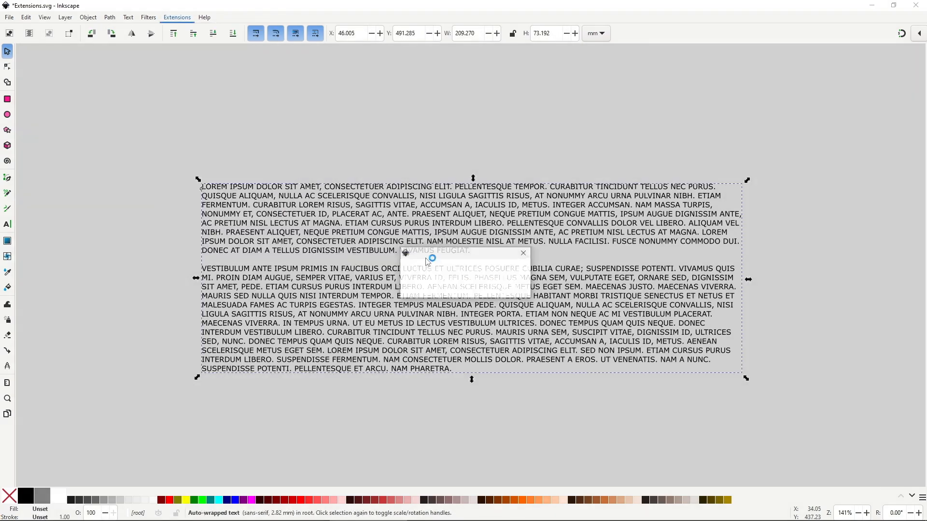
{"action": "left_click", "coordinate": [176, 246]}
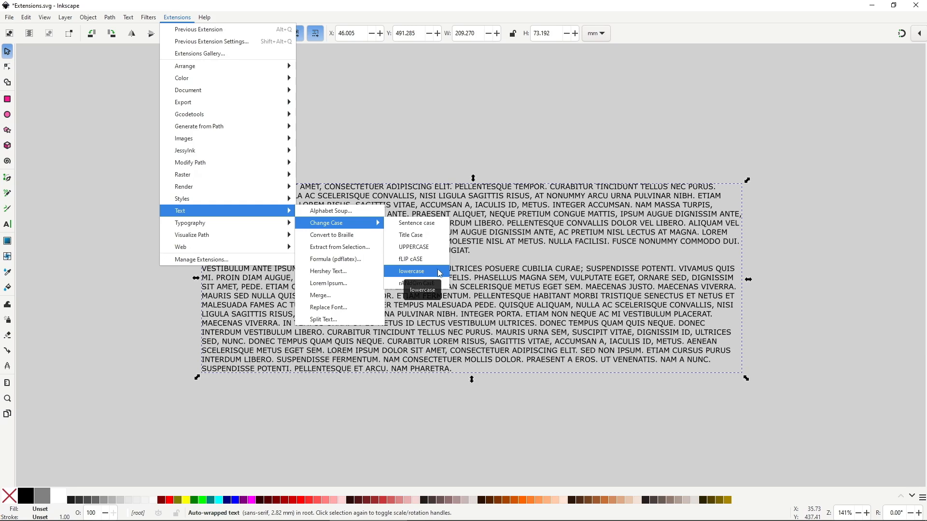
Convert the lorem ipsum text to lowercase, followed by rANdOm CasE
{"action": "left_click", "coordinate": [441, 273]}
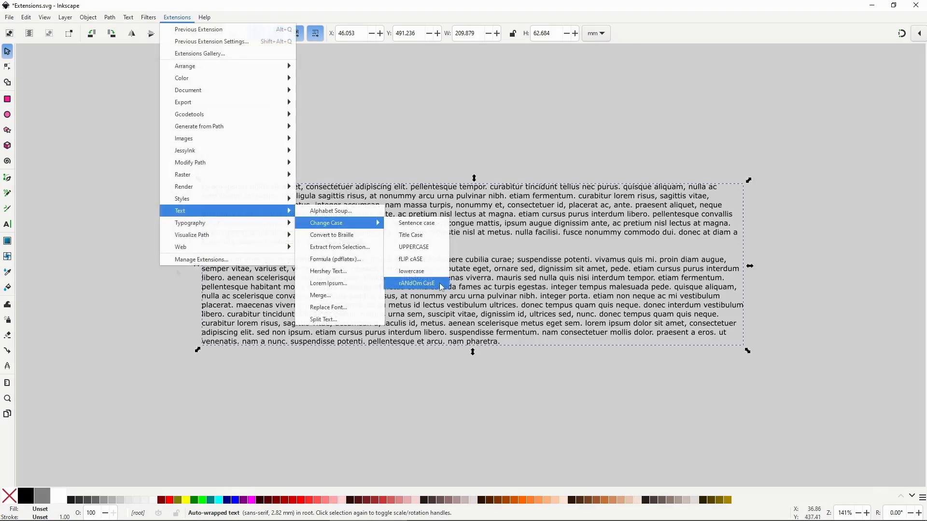
{"action": "left_click", "coordinate": [441, 284]}
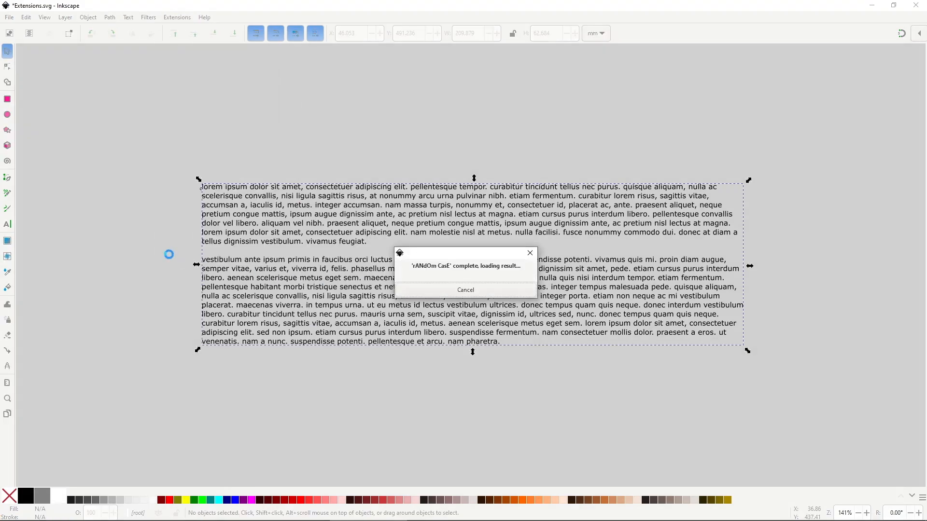
{"action": "left_click", "coordinate": [169, 258]}
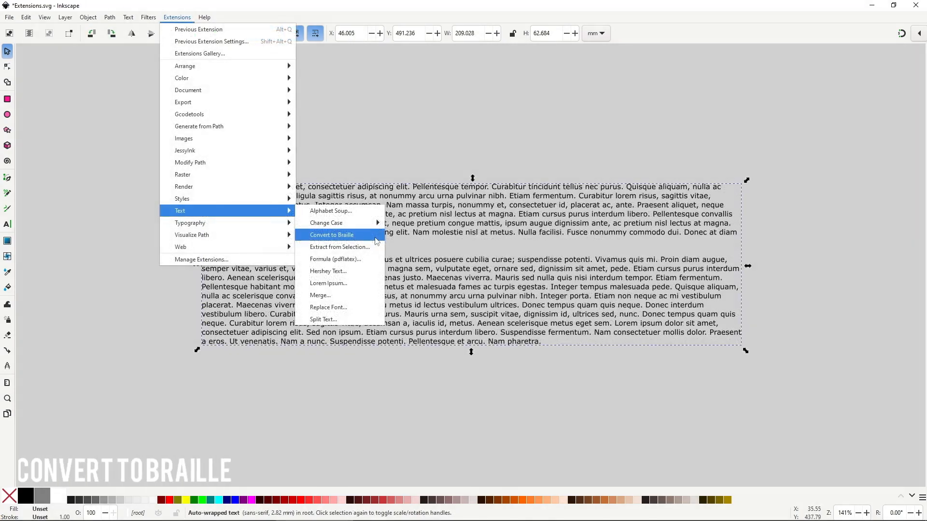
Convert the selected lorem ipsum paragraphs to Braille
{"action": "left_click", "coordinate": [377, 241]}
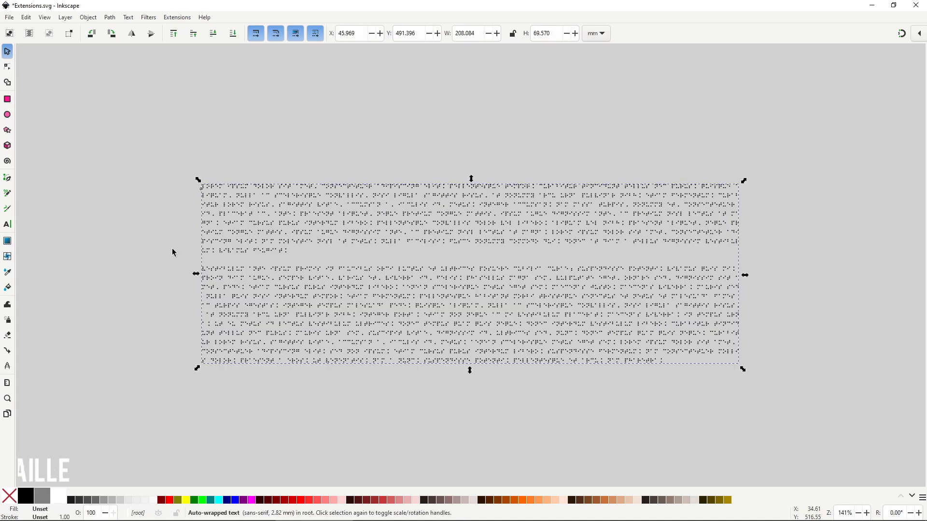
{"action": "left_click", "coordinate": [172, 250]}
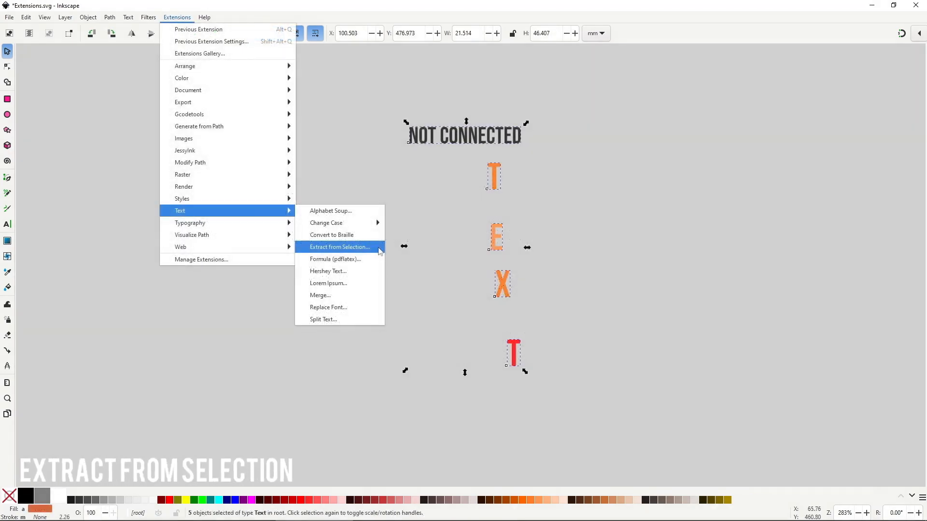
Extract the text from the five selected text objects, using left-to-right direction with Left and Top reference points
{"action": "left_click", "coordinate": [380, 251]}
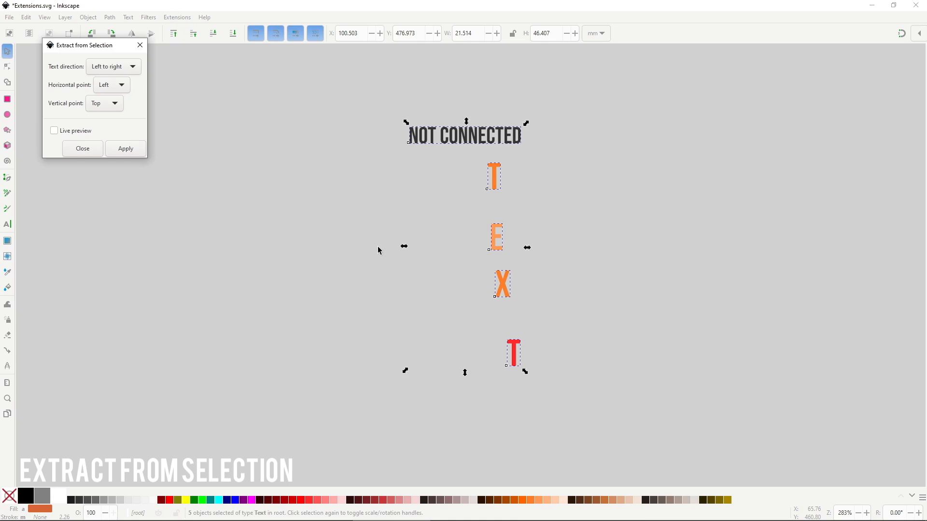
{"action": "left_click", "coordinate": [144, 152]}
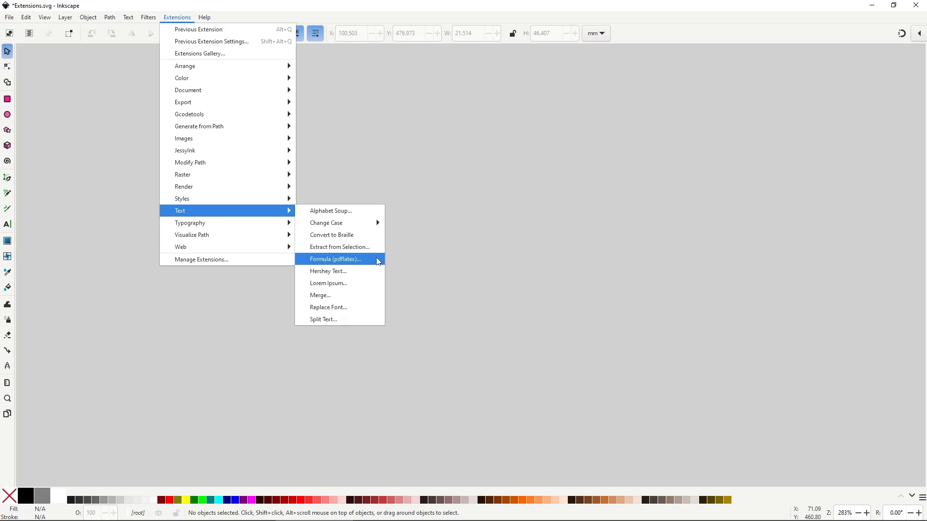
{"action": "key", "text": "Escape"}
{"action": "key", "text": "Escape"}
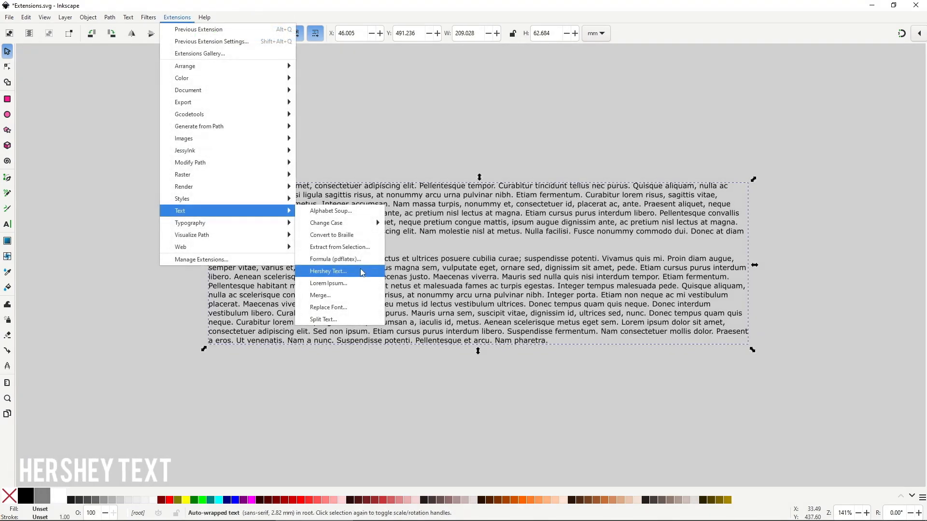
Preview Hershey Text on the lorem ipsum paragraphs with the EMS Allure font face, moving the dialog clear of the text
{"action": "left_click", "coordinate": [362, 273]}
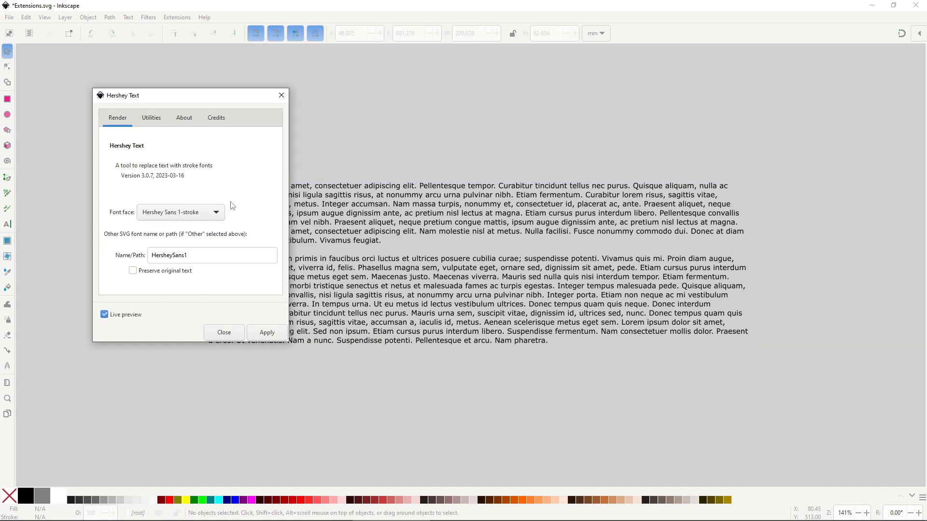
{"action": "left_click_drag", "start_coordinate": [209, 96], "coordinate": [121, 44]}
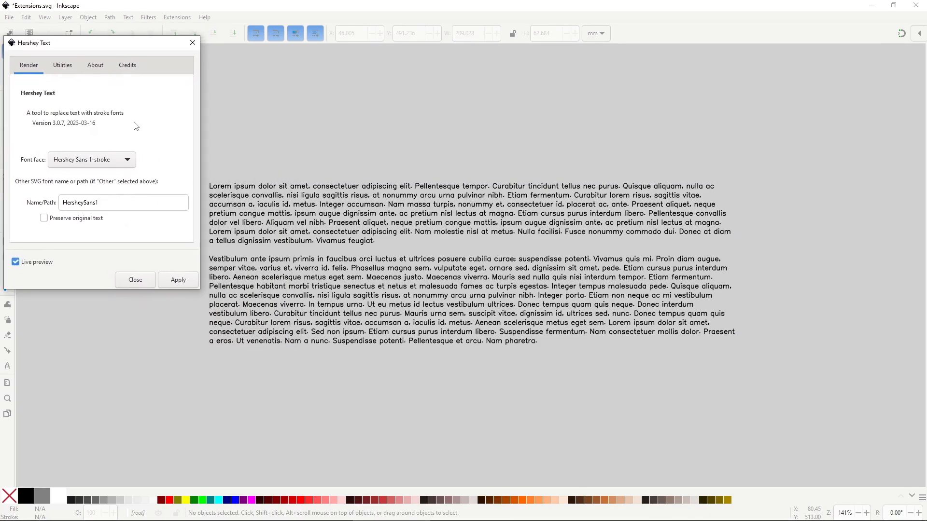
{"action": "left_click", "coordinate": [134, 163]}
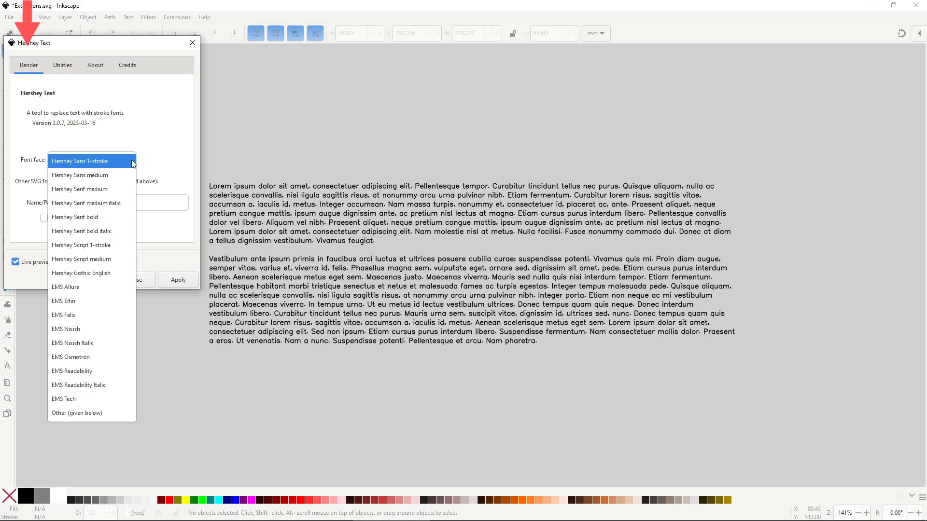
{"action": "left_click", "coordinate": [120, 287]}
Preview the Hershey Script 1-stroke and Hershey Serif medium font faces, and open the Hershey Text utilities
{"action": "left_click", "coordinate": [123, 163]}
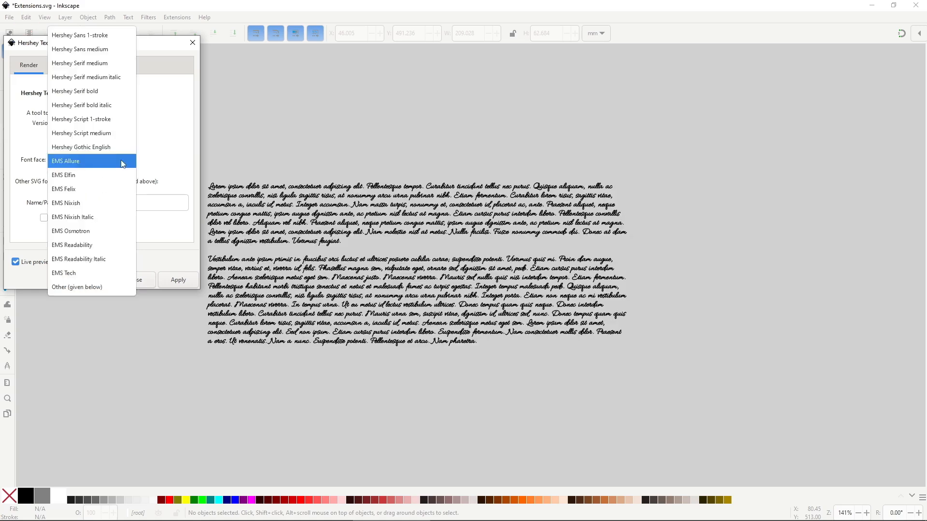
{"action": "left_click", "coordinate": [118, 119]}
{"action": "left_click", "coordinate": [129, 161]}
{"action": "left_click", "coordinate": [120, 105]}
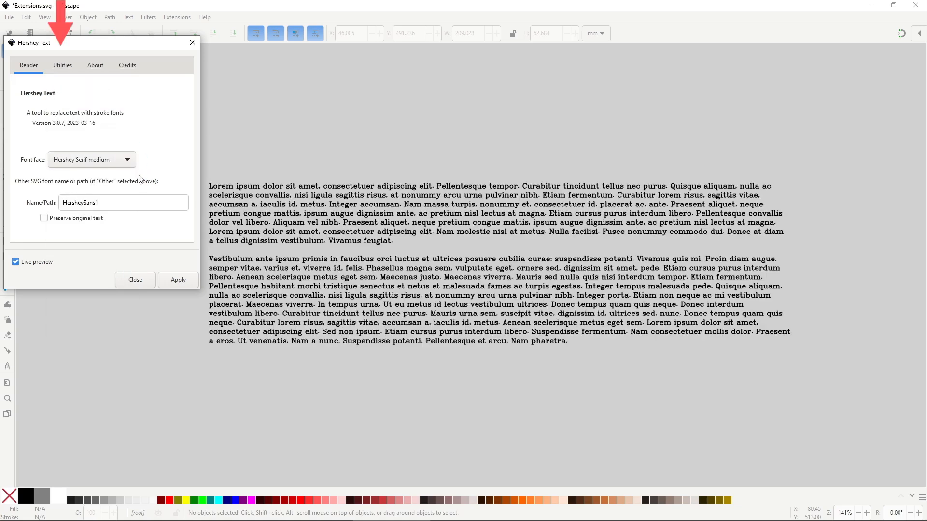
{"action": "left_click", "coordinate": [72, 66]}
{"action": "left_click", "coordinate": [134, 119]}
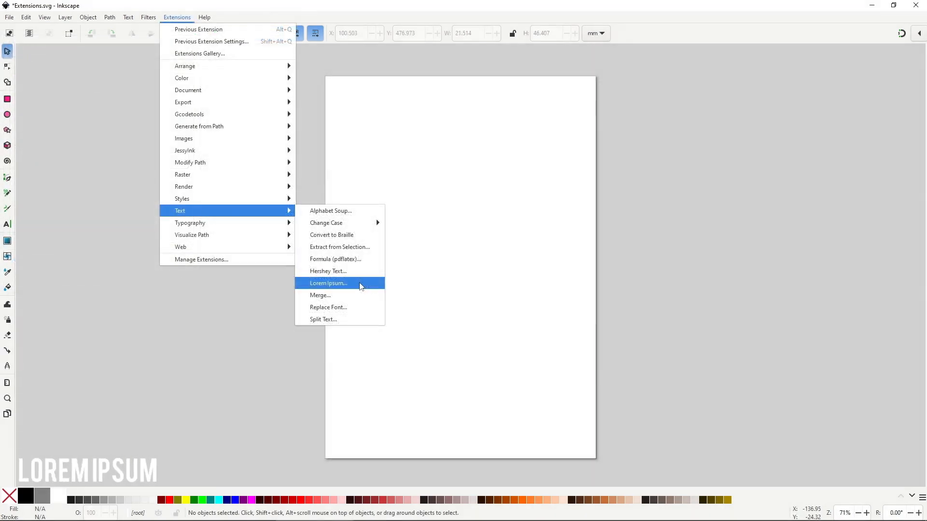
Generate Lorem Ipsum placeholder text with live preview, 4 paragraphs and 30 sentences per paragraph
{"action": "left_click", "coordinate": [360, 284]}
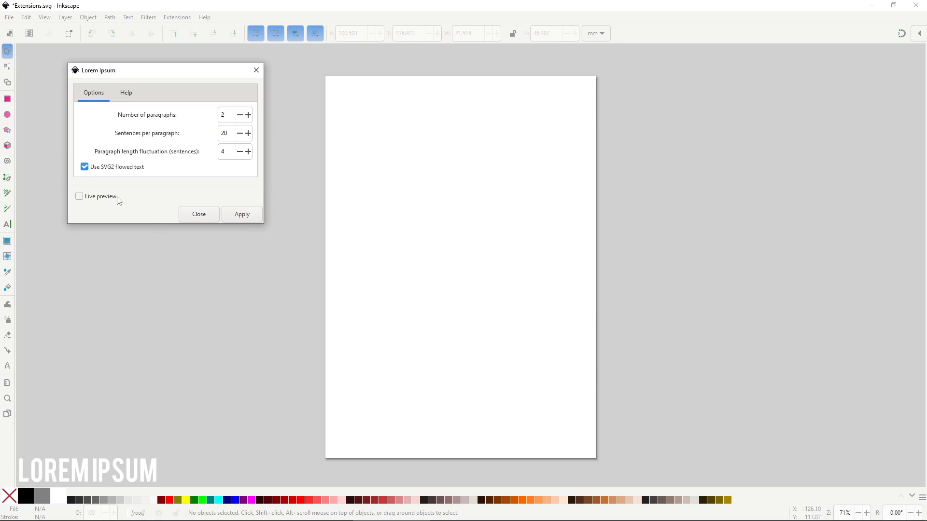
{"action": "left_click", "coordinate": [119, 201]}
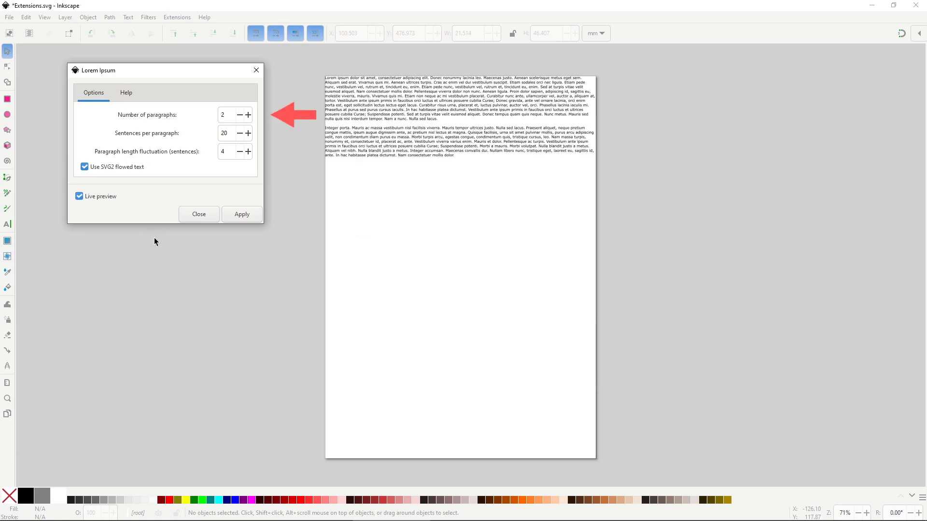
{"action": "double_click", "coordinate": [227, 115]}
{"action": "type", "text": "4"}
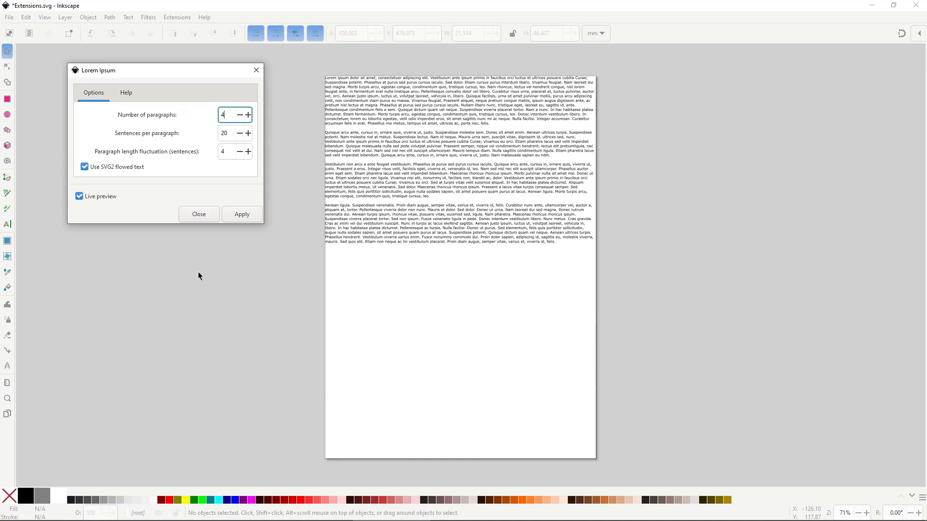
{"action": "double_click", "coordinate": [223, 134]}
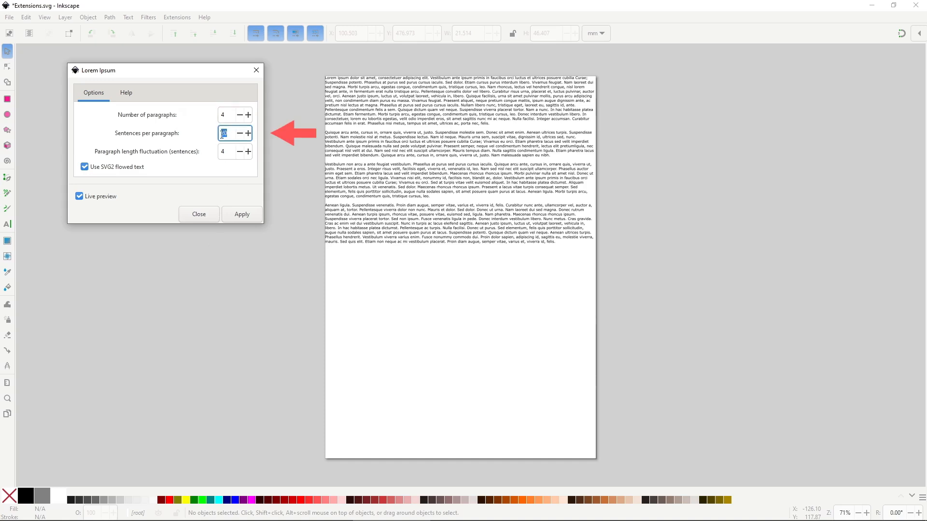
{"action": "type", "text": "3"}
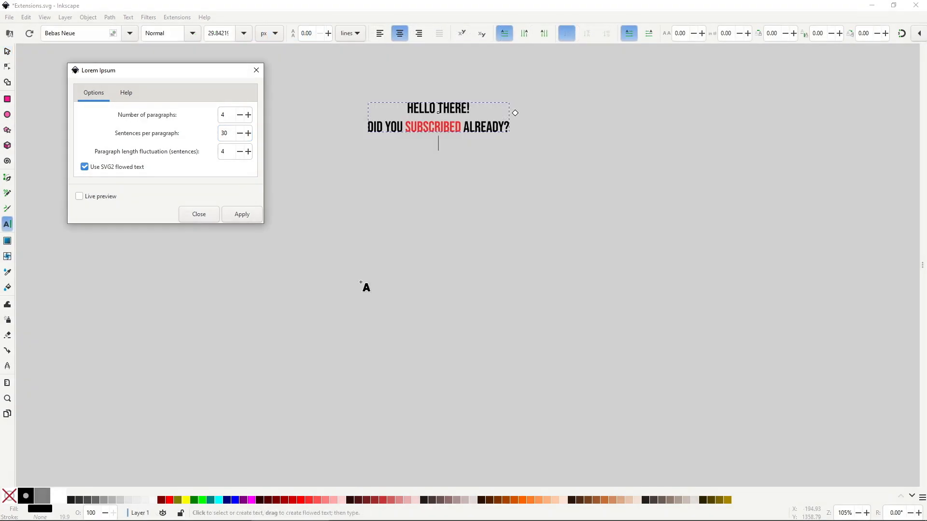
Preview the Lorem Ipsum text on the layer with existing text, and again with the red rounded rectangle selected
{"action": "left_click", "coordinate": [89, 198]}
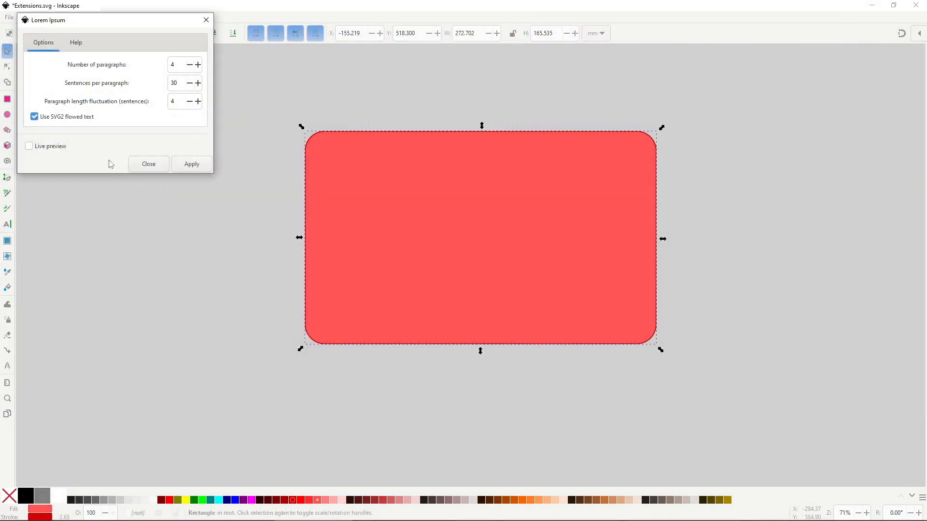
{"action": "left_click", "coordinate": [63, 151]}
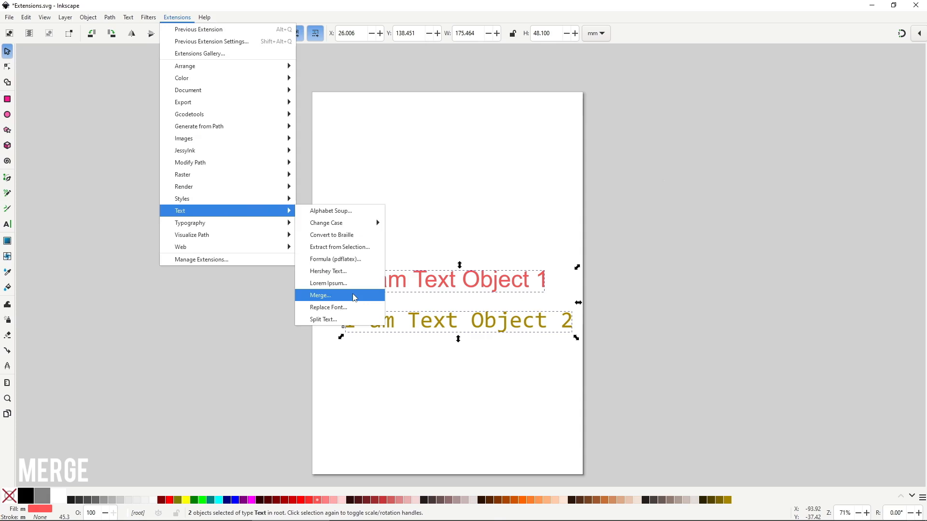
Preview merging the two selected text objects with top-to-bottom direction and Keep style switched off
{"action": "left_click", "coordinate": [354, 295]}
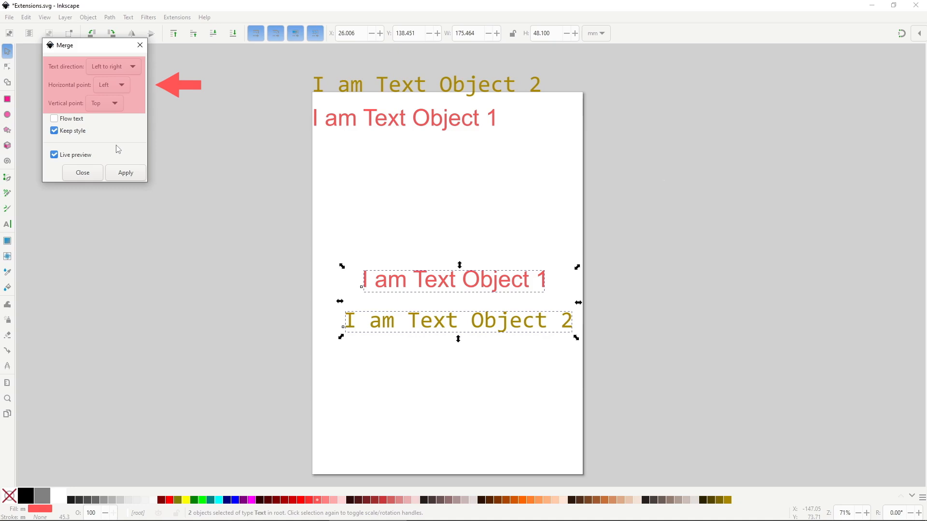
{"action": "left_click", "coordinate": [135, 70]}
{"action": "left_click", "coordinate": [130, 110]}
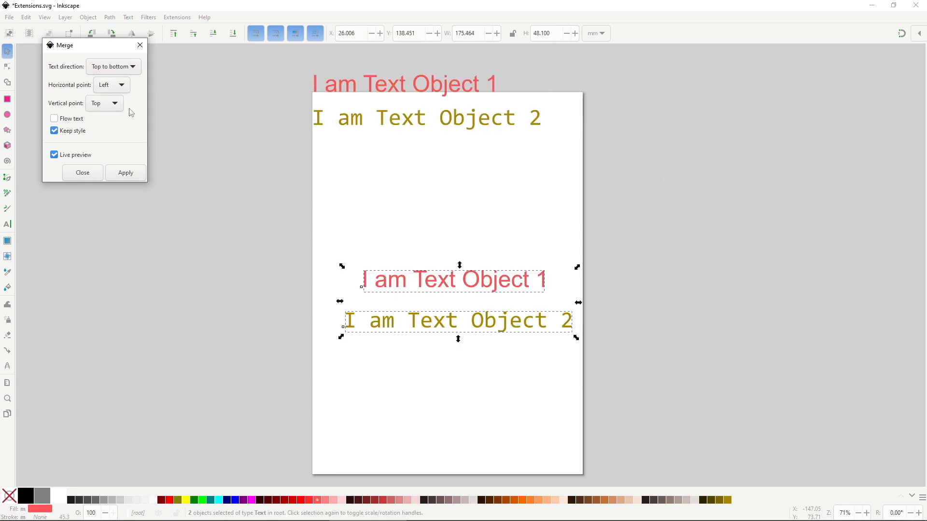
{"action": "left_click", "coordinate": [85, 130]}
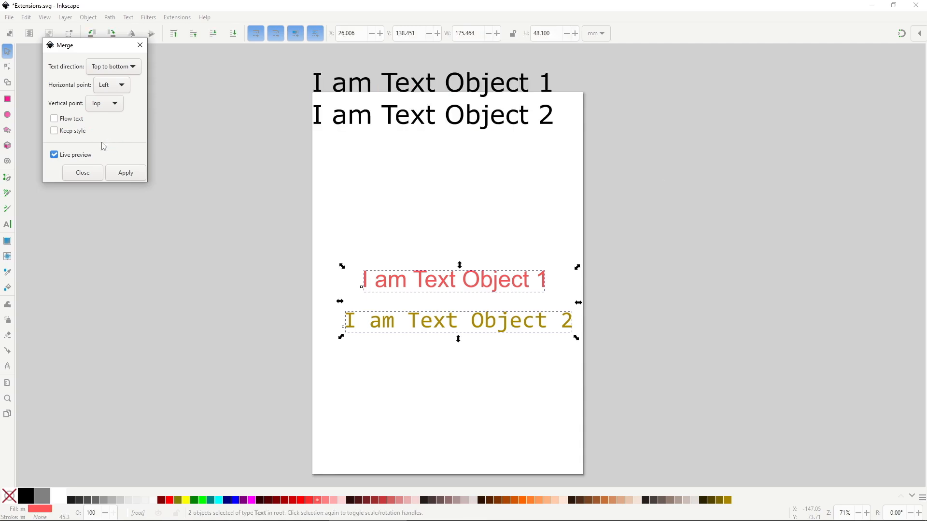
Switch on Keep style in the previewed merge of the two text objects
{"action": "left_click", "coordinate": [75, 131]}
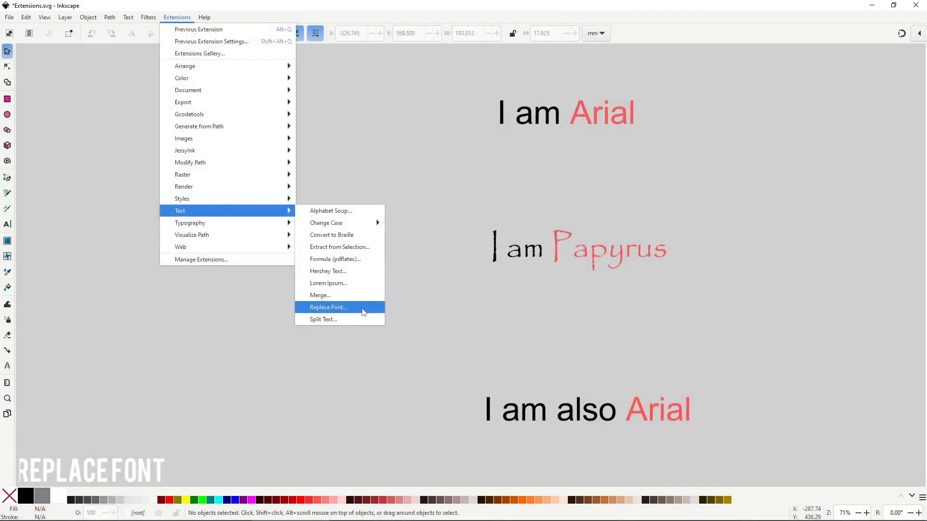
List all fonts used in the entire drawing with the Replace Font extension, and dismiss the resulting list
{"action": "left_click", "coordinate": [363, 308]}
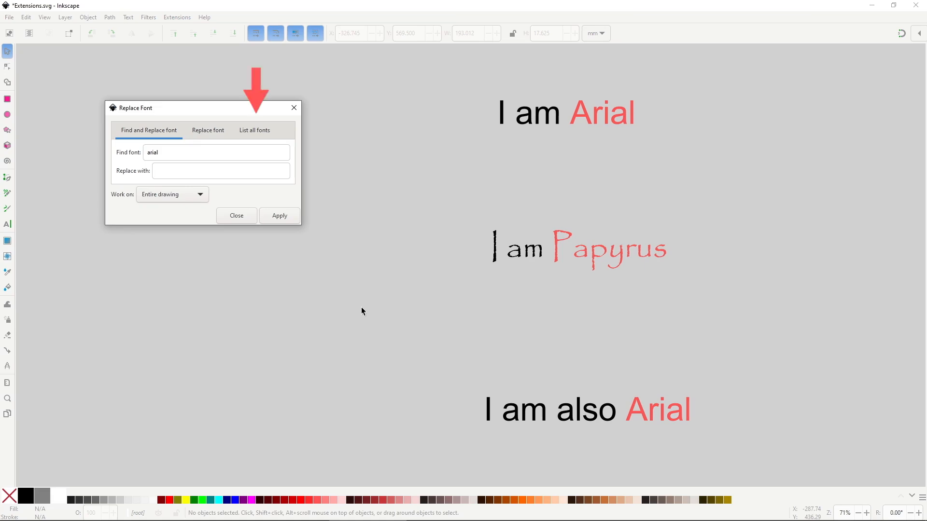
{"action": "left_click", "coordinate": [255, 130]}
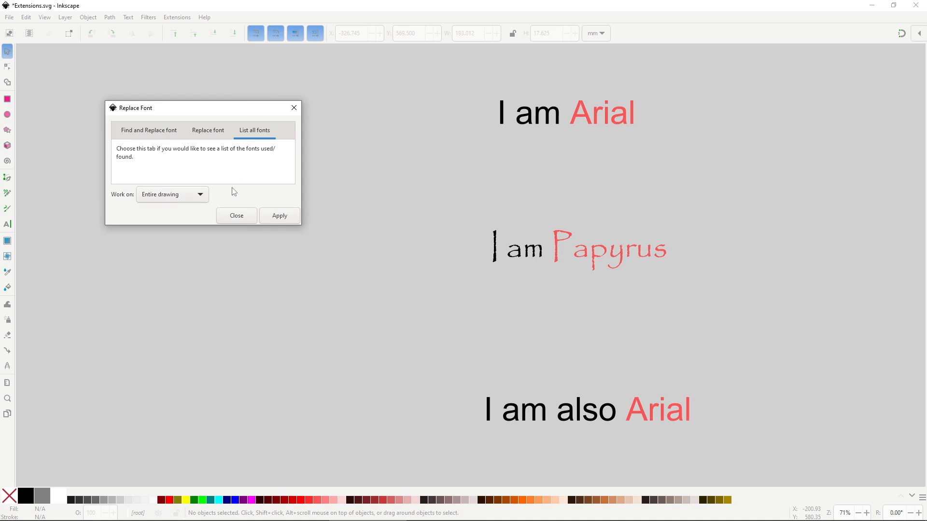
{"action": "left_click", "coordinate": [205, 198]}
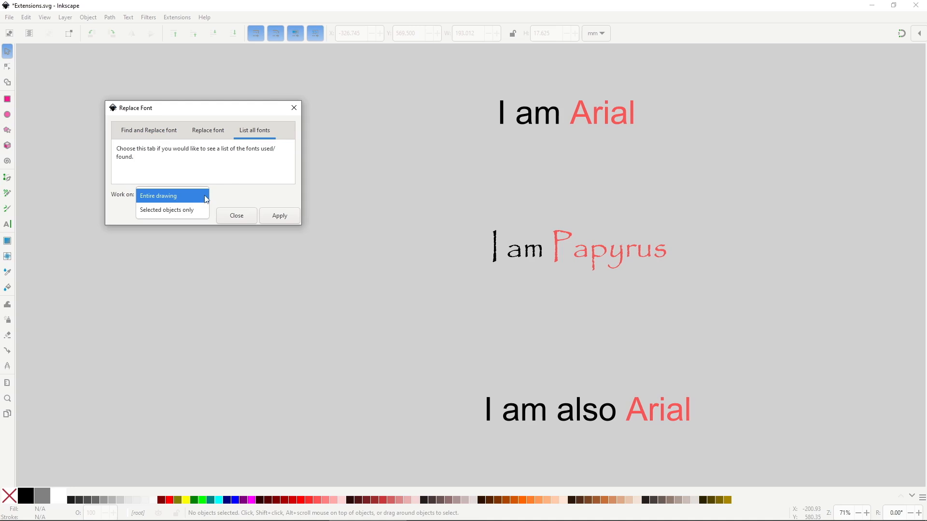
{"action": "left_click", "coordinate": [230, 196]}
{"action": "left_click", "coordinate": [279, 215]}
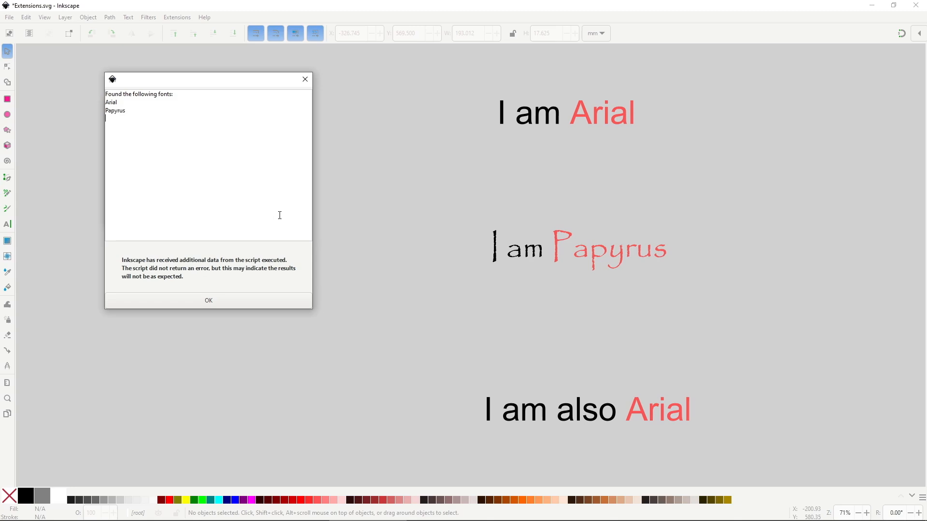
{"action": "left_click", "coordinate": [253, 306]}
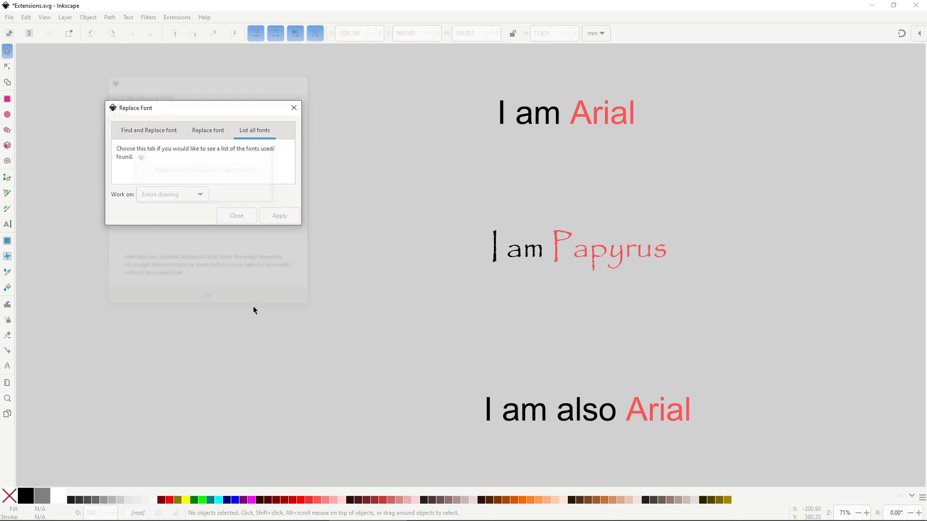
Find the font arial across the entire drawing and replace it with Comic Sans MS
{"action": "left_click", "coordinate": [164, 137]}
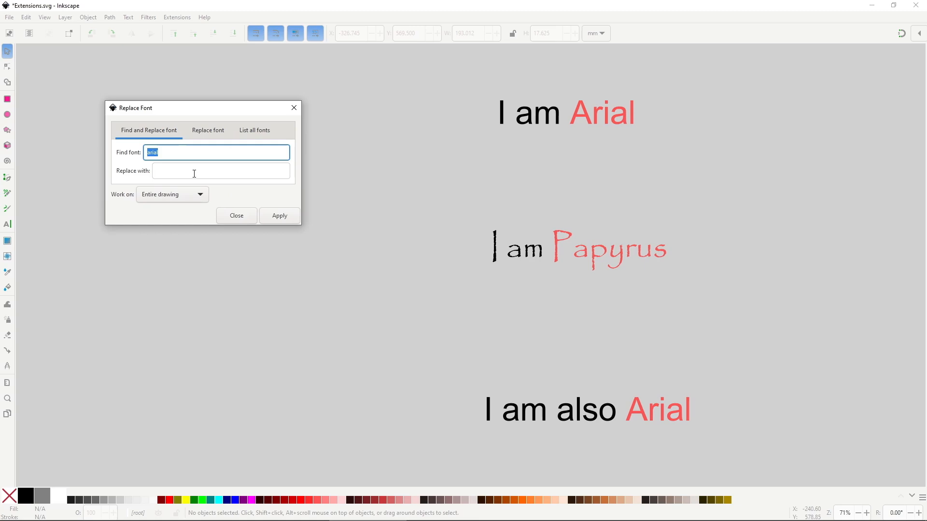
{"action": "left_click", "coordinate": [194, 173]}
{"action": "type", "text": "Comic Sans MS"}
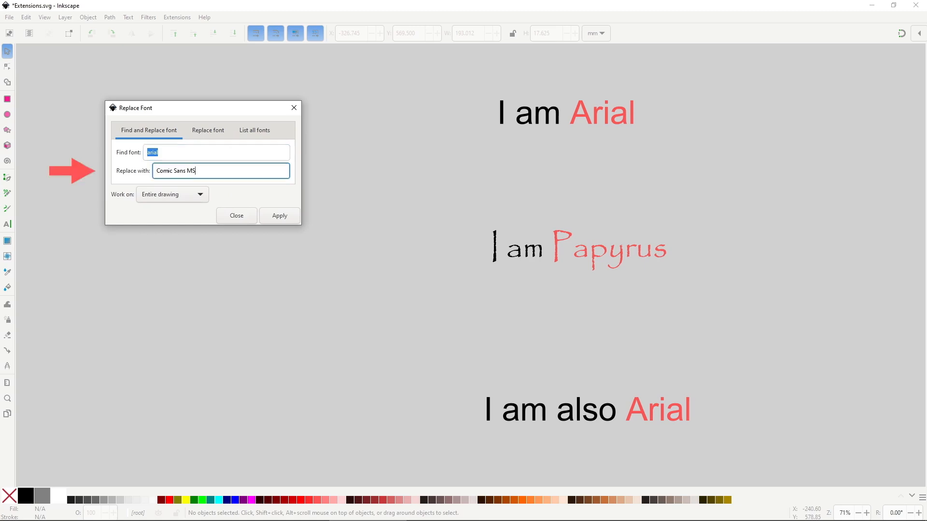
{"action": "left_click", "coordinate": [279, 216]}
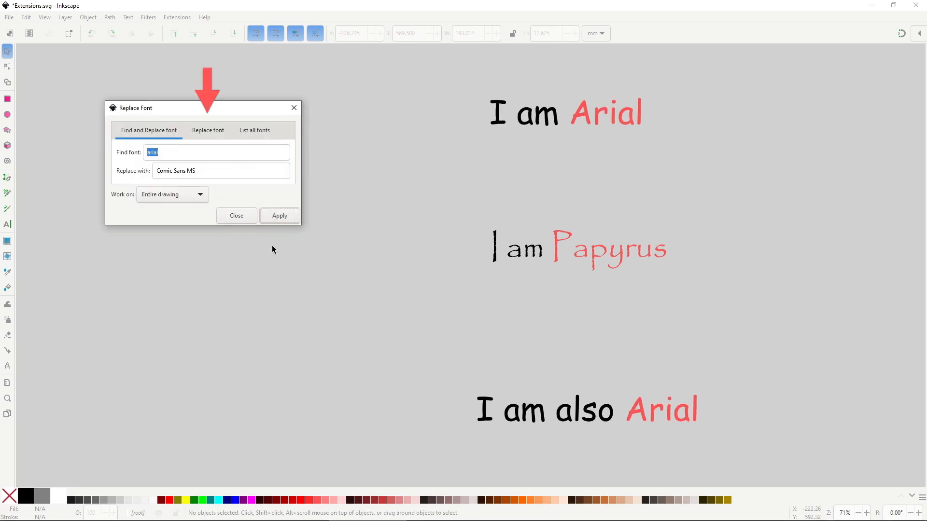
Replace all fonts in the entire drawing with Century
{"action": "left_click", "coordinate": [209, 132]}
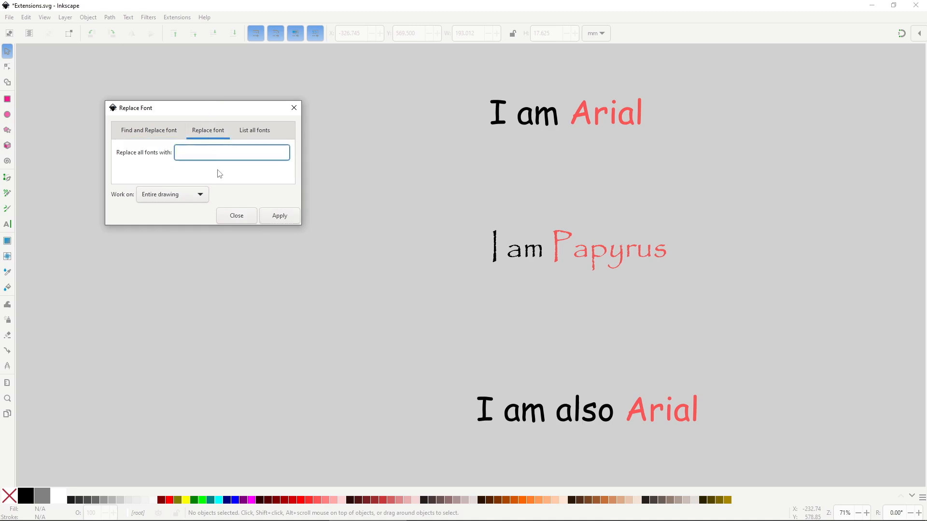
{"action": "type", "text": "Century"}
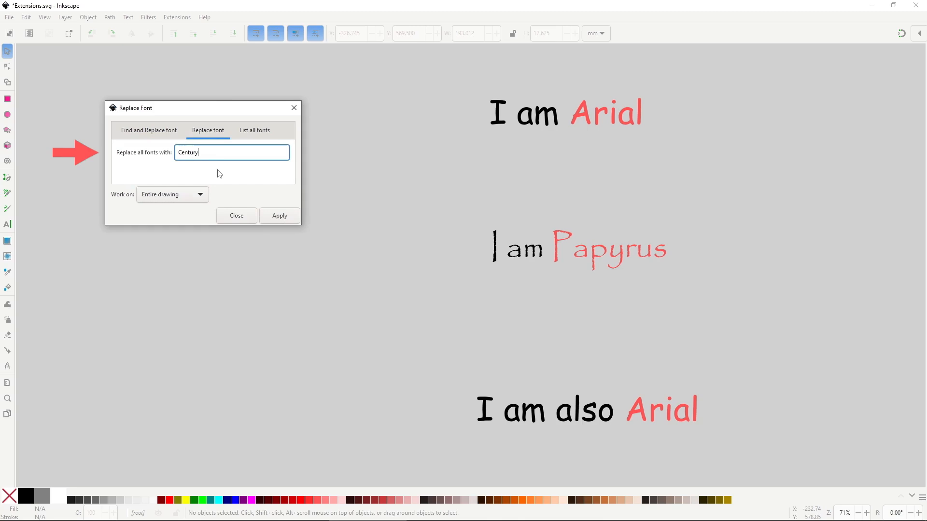
{"action": "left_click", "coordinate": [279, 215]}
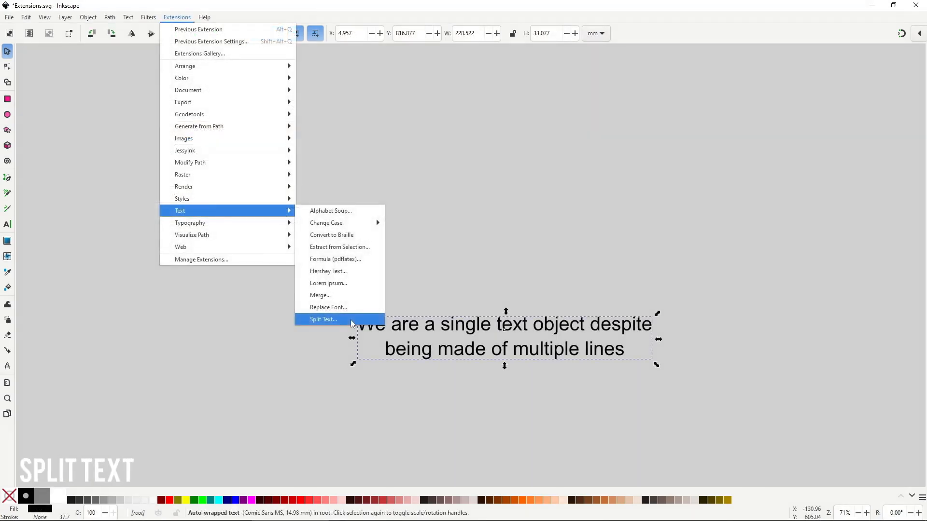
Split the selected two-line text object by lines, preserving the original text, and move the resulting lines apart
{"action": "left_click", "coordinate": [351, 321]}
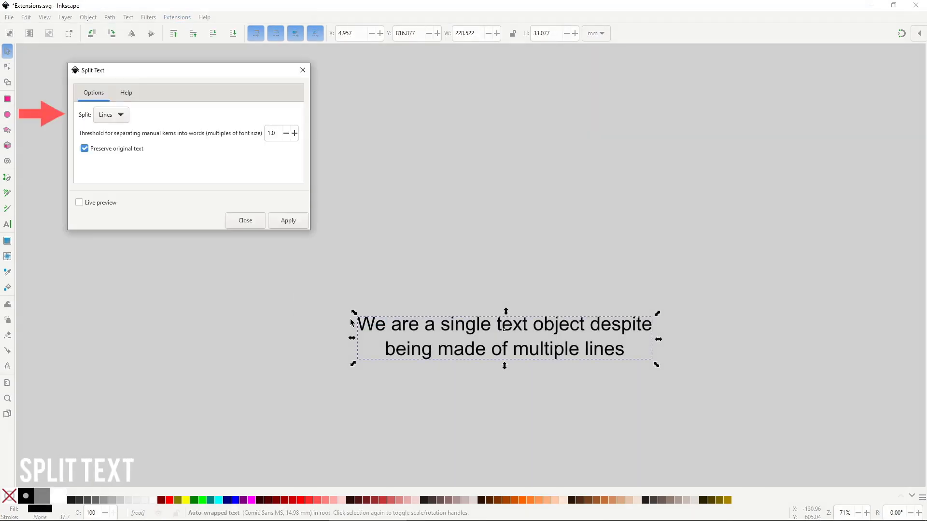
{"action": "left_click", "coordinate": [126, 118]}
{"action": "left_click", "coordinate": [126, 118]}
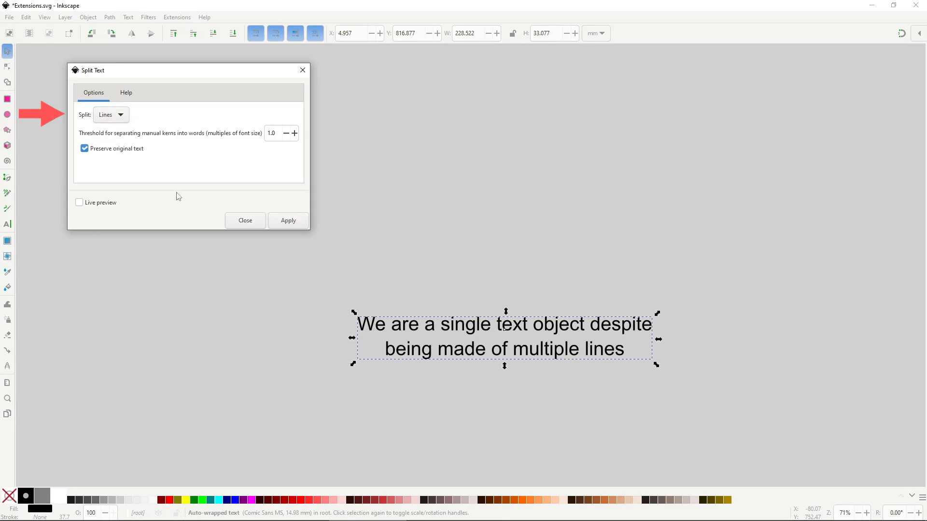
{"action": "left_click", "coordinate": [295, 225]}
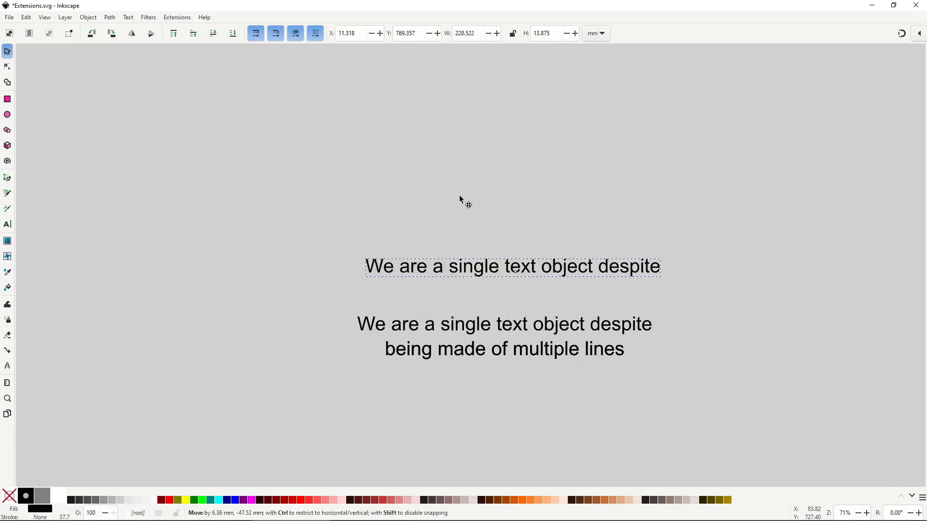
{"action": "left_click_drag", "start_coordinate": [481, 354], "coordinate": [502, 242]}
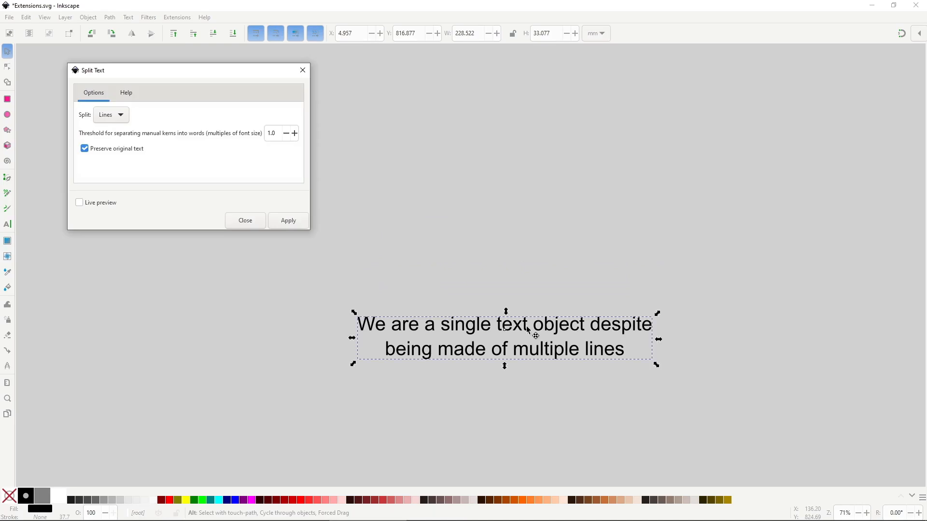
Split the two-line text object into separate words, preserving the original text
{"action": "left_click", "coordinate": [123, 116]}
{"action": "left_click", "coordinate": [105, 132]}
{"action": "left_click", "coordinate": [284, 221]}
{"action": "left_click", "coordinate": [246, 220]}
Move several of the split words, including "single", "being" and "multiple", away from the overlapping lines
{"action": "left_click", "coordinate": [489, 144]}
{"action": "left_click_drag", "start_coordinate": [489, 143], "coordinate": [499, 115]}
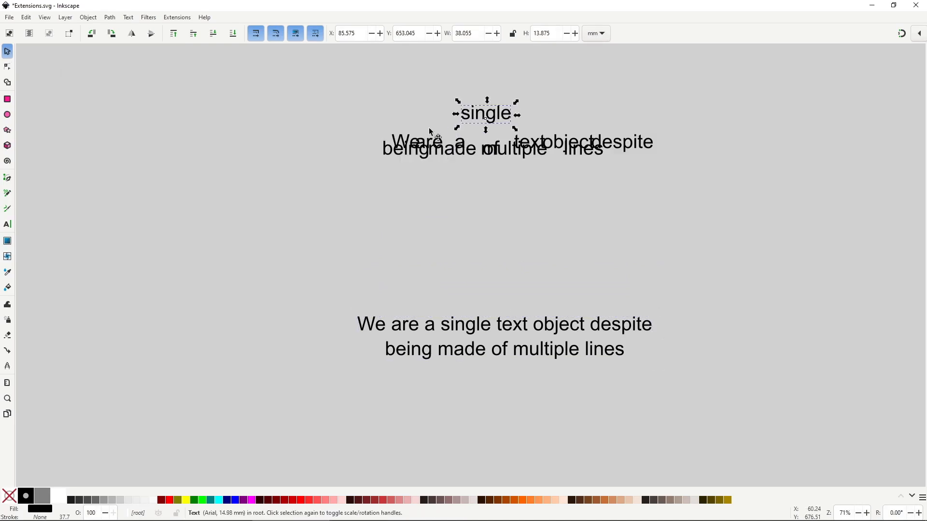
{"action": "left_click_drag", "start_coordinate": [426, 144], "coordinate": [426, 123]}
{"action": "left_click_drag", "start_coordinate": [404, 150], "coordinate": [403, 178]}
{"action": "left_click_drag", "start_coordinate": [462, 153], "coordinate": [458, 179]}
{"action": "left_click_drag", "start_coordinate": [491, 149], "coordinate": [497, 189]}
{"action": "left_click_drag", "start_coordinate": [522, 151], "coordinate": [554, 206]}
{"action": "left_click_drag", "start_coordinate": [530, 143], "coordinate": [542, 101]}
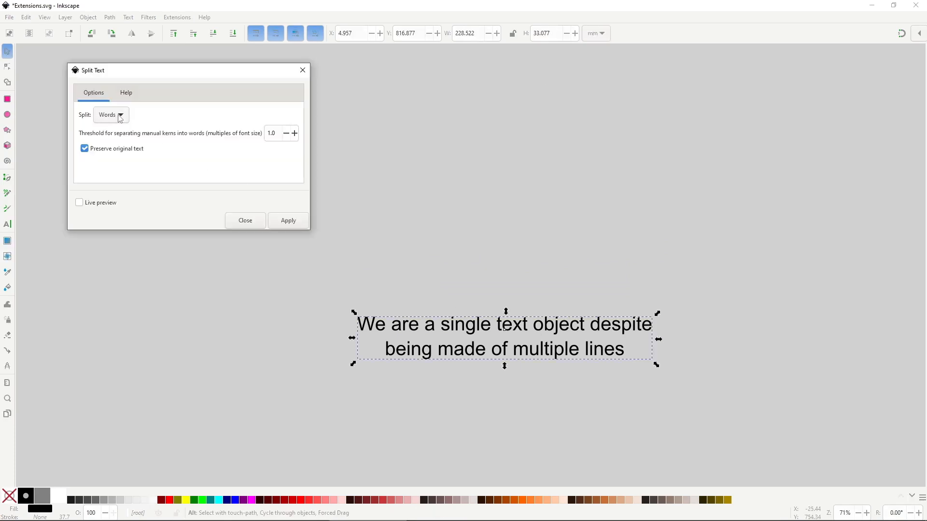
Split the two-line text object into letters, preserving the original text, and move the first few letters apart
{"action": "left_click", "coordinate": [116, 115]}
{"action": "left_click", "coordinate": [122, 134]}
{"action": "left_click", "coordinate": [273, 225]}
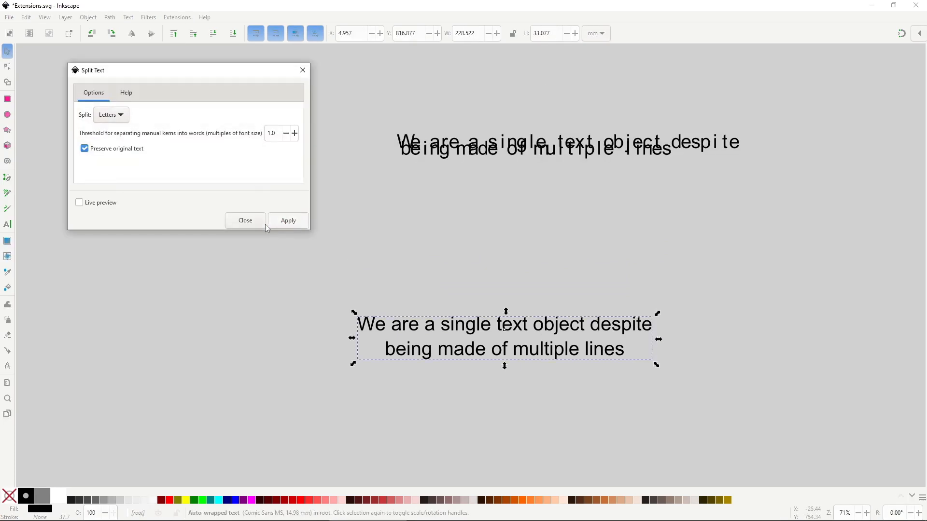
{"action": "left_click", "coordinate": [263, 223]}
{"action": "left_click_drag", "start_coordinate": [405, 140], "coordinate": [415, 114]}
{"action": "left_click_drag", "start_coordinate": [407, 151], "coordinate": [406, 174]}
{"action": "left_click_drag", "start_coordinate": [436, 143], "coordinate": [440, 116]}
{"action": "left_click_drag", "start_coordinate": [446, 144], "coordinate": [474, 116]}
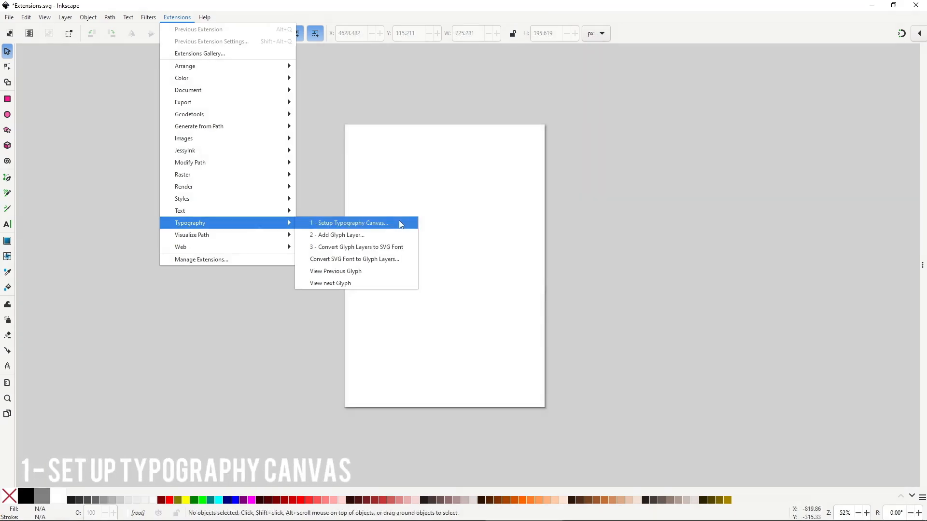
Preview the Setup Typography Canvas extension with its default font dimensions
{"action": "left_click", "coordinate": [400, 224]}
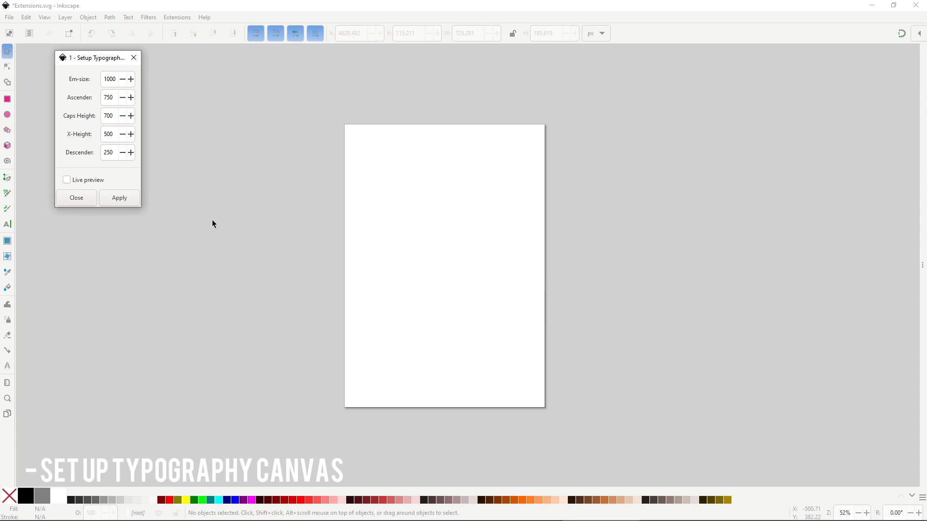
{"action": "left_click", "coordinate": [96, 182]}
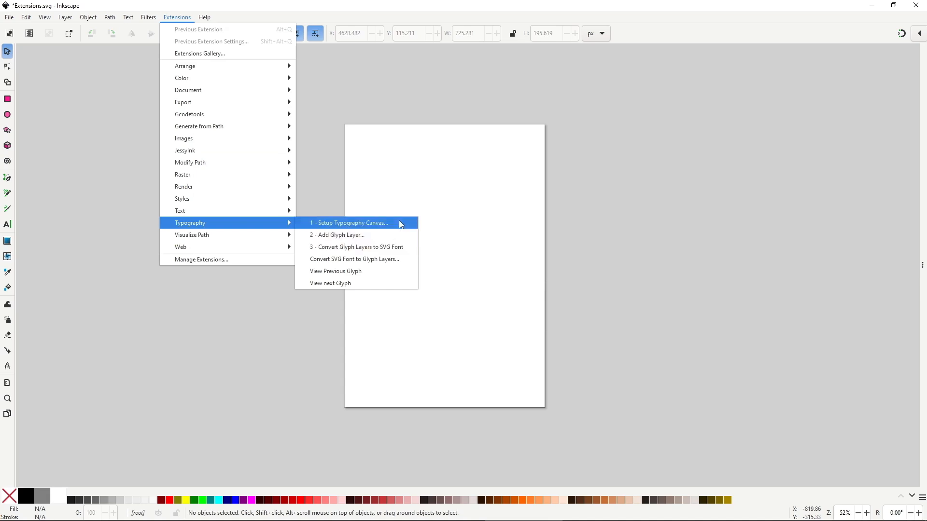
Add a new font in the SVG Font Editor and set up the canvas from its default attributes
{"action": "left_click", "coordinate": [129, 20]}
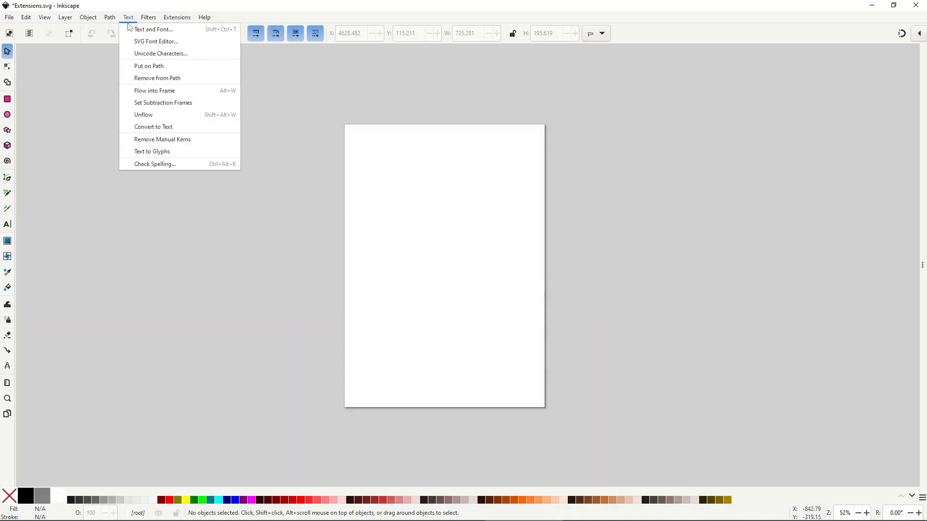
{"action": "left_click", "coordinate": [187, 41]}
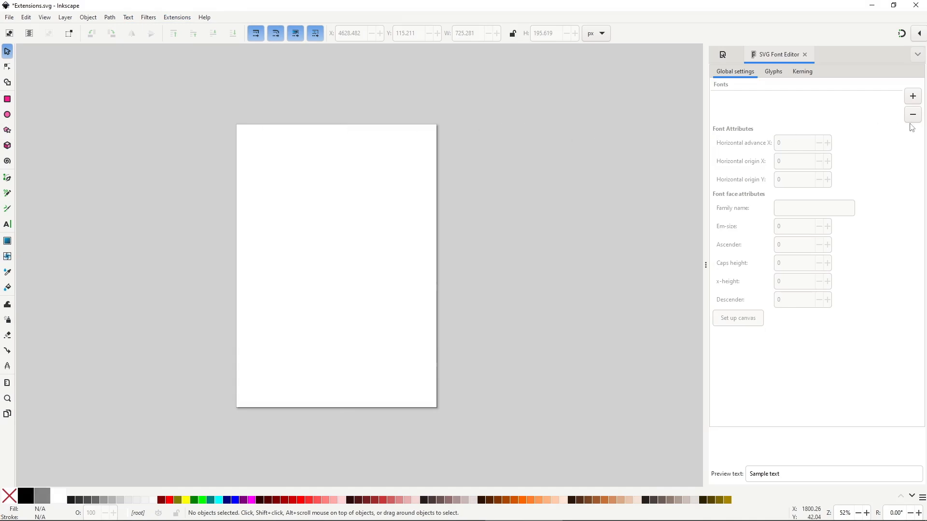
{"action": "left_click", "coordinate": [913, 96]}
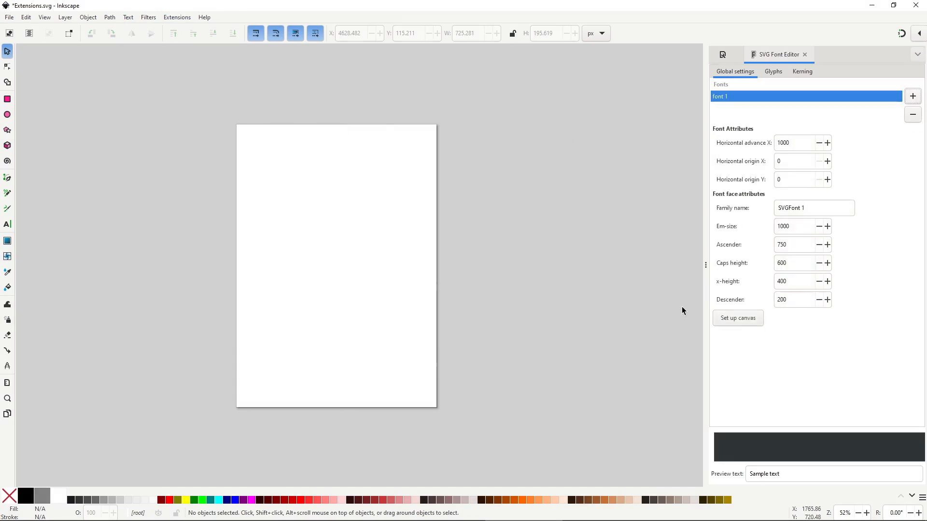
{"action": "left_click", "coordinate": [740, 327]}
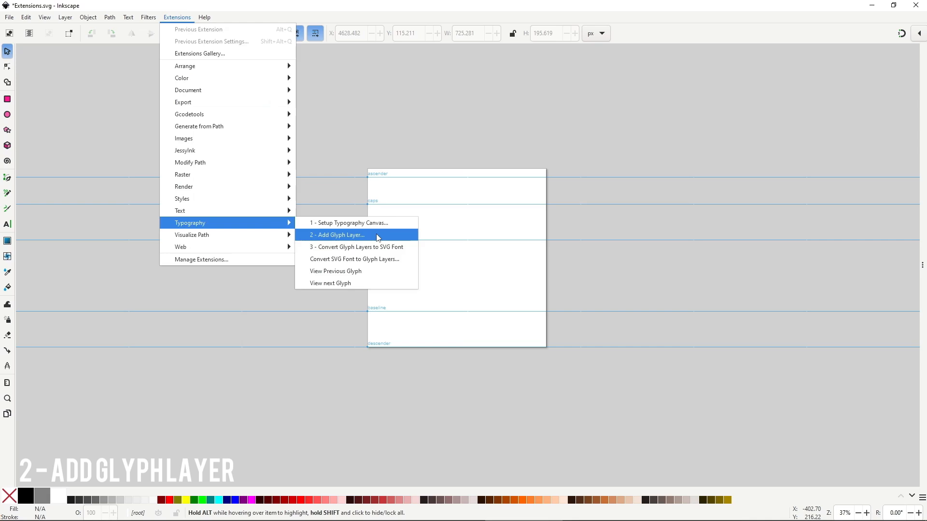
Add glyph layers for the Unicode characters ABC
{"action": "left_click", "coordinate": [377, 237]}
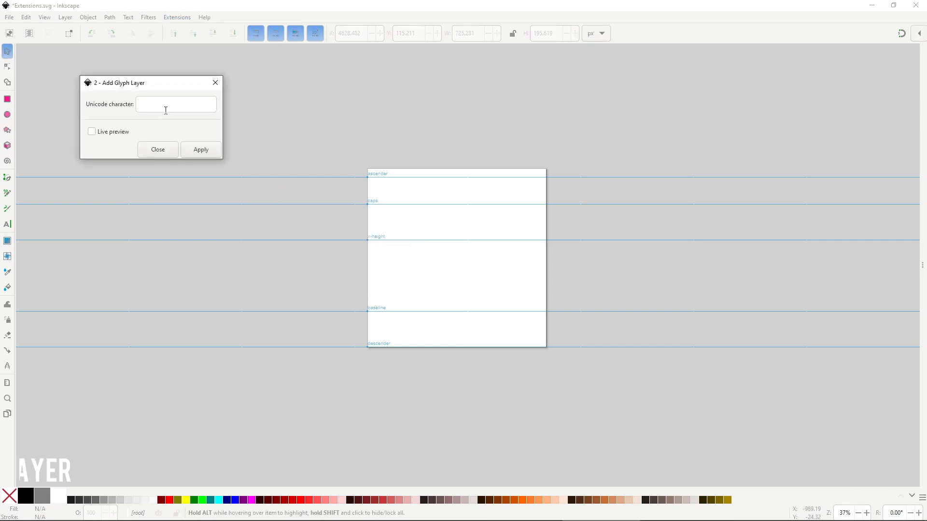
{"action": "left_click", "coordinate": [165, 110]}
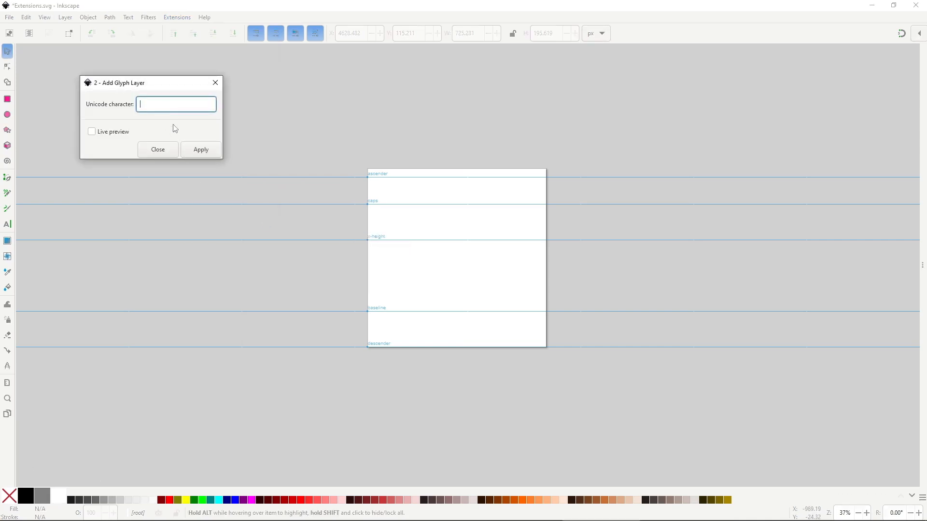
{"action": "type", "text": "ABC"}
{"action": "left_click", "coordinate": [201, 150]}
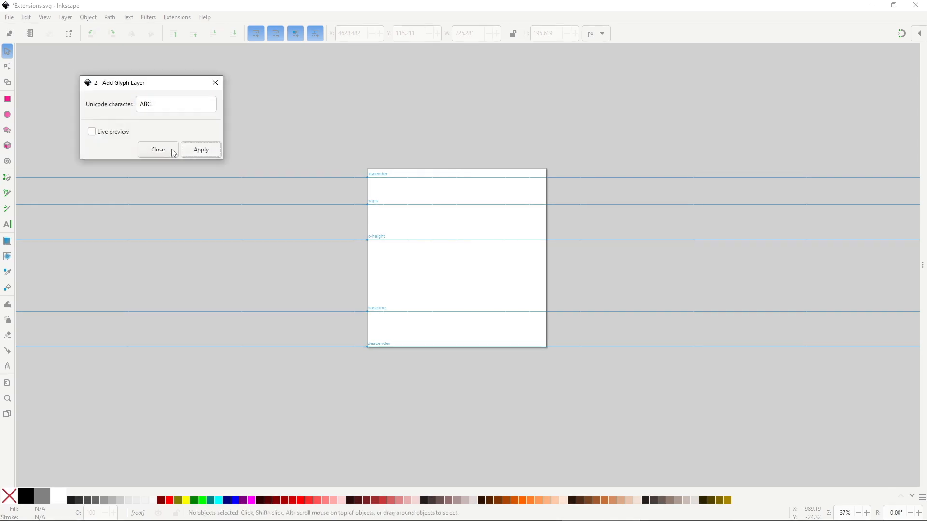
{"action": "left_click", "coordinate": [169, 148]}
Open Layers and Objects, and make GlyphLayer-A visible and active
{"action": "left_click", "coordinate": [90, 18]}
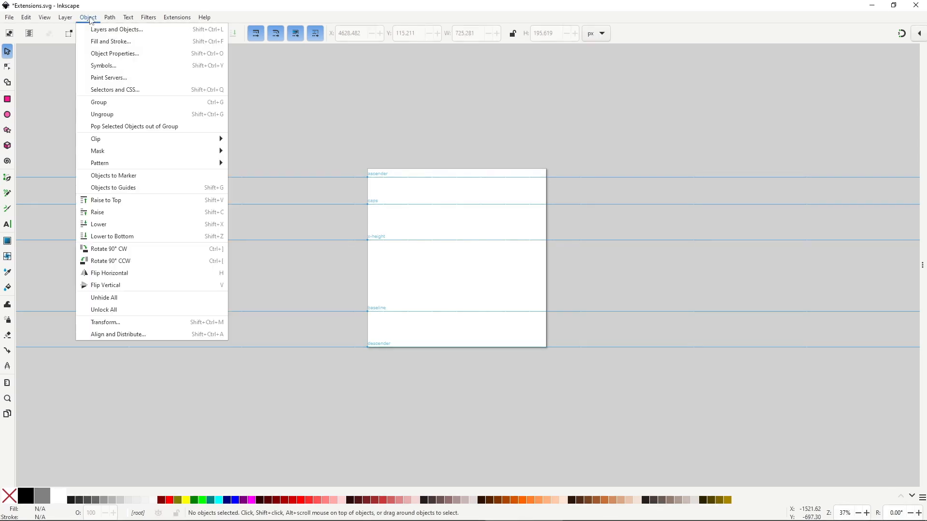
{"action": "left_click", "coordinate": [145, 29]}
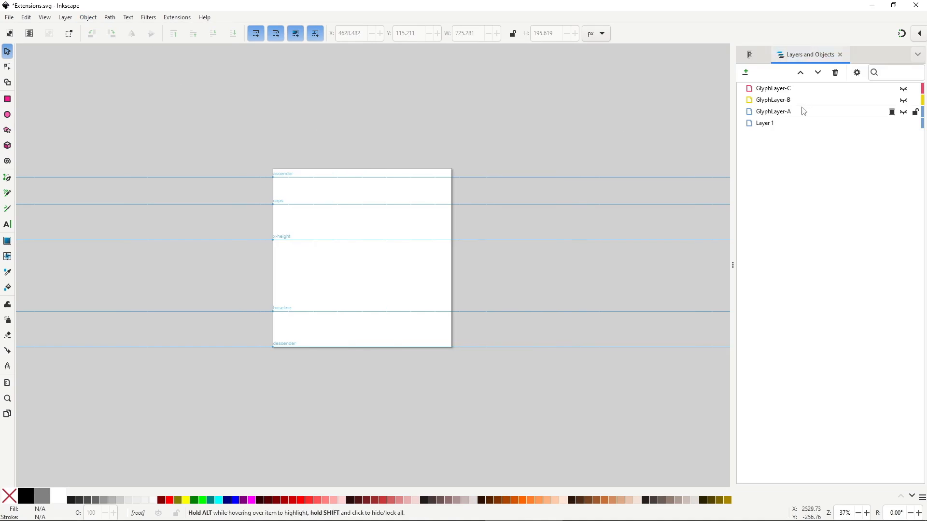
{"action": "left_click", "coordinate": [823, 113]}
Draw a straight-edged capital A with an inner counter between the baseline and caps guides on GlyphLayer-A
{"action": "left_click", "coordinate": [7, 178]}
{"action": "left_click", "coordinate": [314, 312]}
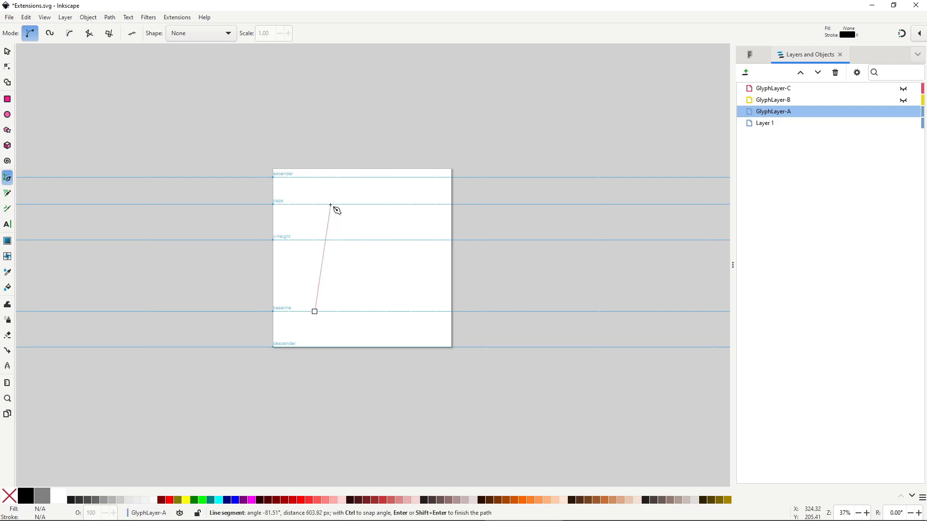
{"action": "left_click", "coordinate": [330, 204]}
{"action": "left_click", "coordinate": [379, 205]}
{"action": "left_click", "coordinate": [405, 312]}
{"action": "left_click", "coordinate": [371, 311]}
{"action": "left_click", "coordinate": [364, 290]}
{"action": "left_click", "coordinate": [344, 288]}
{"action": "left_click", "coordinate": [672, 183]}
Show GlyphLayer-B, hide GlyphLayer-A, and make GlyphLayer-B the active layer
{"action": "left_click", "coordinate": [903, 100]}
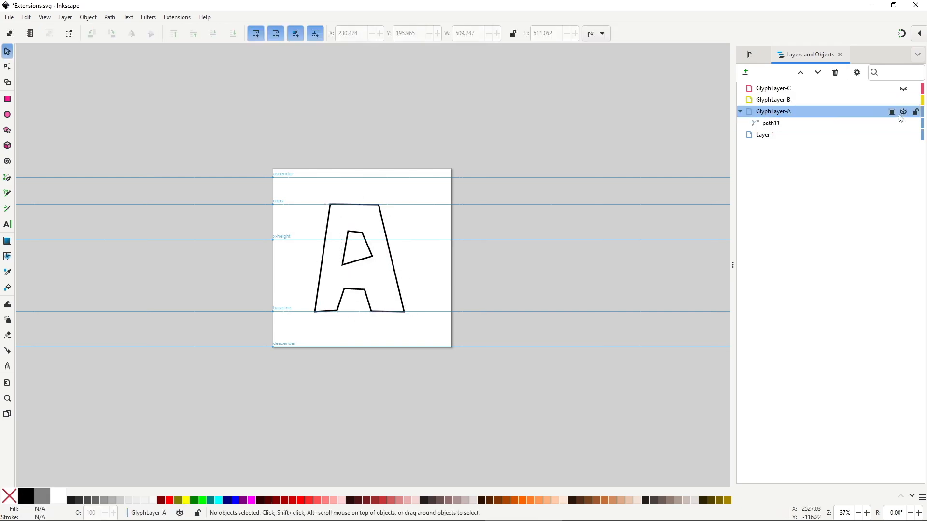
{"action": "left_click", "coordinate": [903, 111]}
{"action": "left_click", "coordinate": [774, 100]}
Draw a straight-edged capital B with two inner counters between the baseline and caps guides on GlyphLayer-B
{"action": "left_click", "coordinate": [7, 177]}
{"action": "left_click", "coordinate": [318, 204]}
{"action": "left_click", "coordinate": [316, 312]}
{"action": "left_click", "coordinate": [407, 310]}
{"action": "left_click", "coordinate": [381, 281]}
{"action": "left_click", "coordinate": [381, 301]}
{"action": "left_click", "coordinate": [345, 299]}
{"action": "left_click", "coordinate": [346, 279]}
Select the B's outer outline and two counters and combine them into a single path
{"action": "left_click", "coordinate": [7, 51]}
{"action": "left_click", "coordinate": [410, 236]}
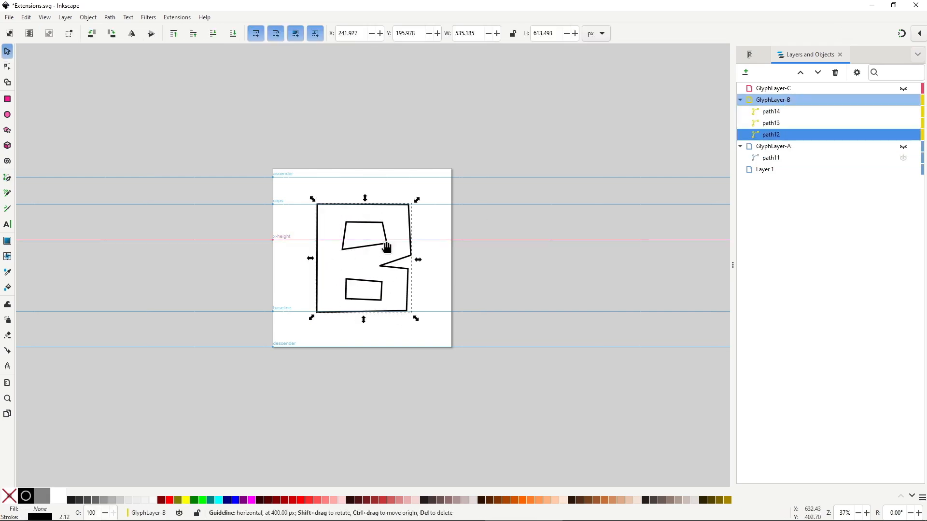
{"action": "left_click_drag", "start_coordinate": [385, 240], "coordinate": [385, 241]}
{"action": "left_click", "coordinate": [386, 243], "text": "shift"}
Draw a closed, straight-edged capital C between the baseline and caps guides on GlyphLayer-C
{"action": "left_click", "coordinate": [385, 252]}
{"action": "left_click", "coordinate": [365, 243]}
{"action": "left_click", "coordinate": [364, 286]}
{"action": "left_click", "coordinate": [396, 269]}
{"action": "left_click", "coordinate": [396, 311]}
{"action": "left_click", "coordinate": [316, 312]}
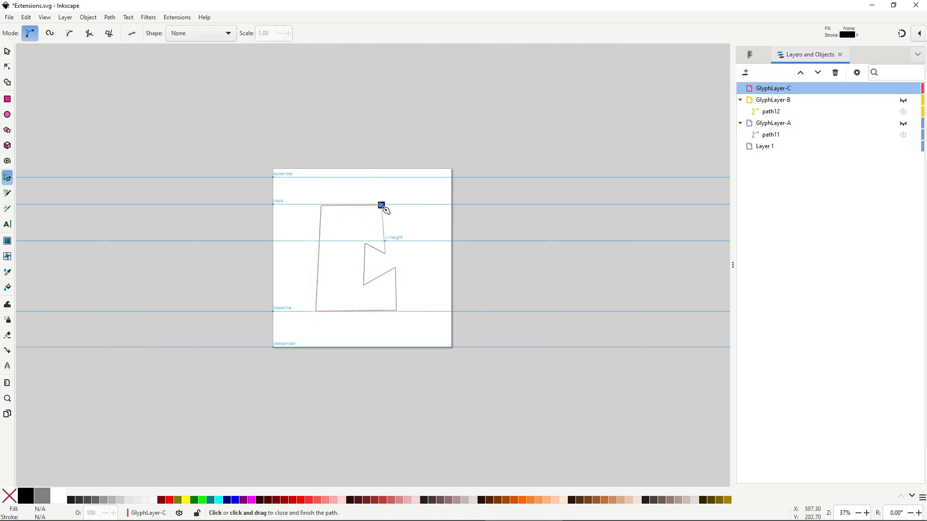
{"action": "left_click", "coordinate": [8, 51]}
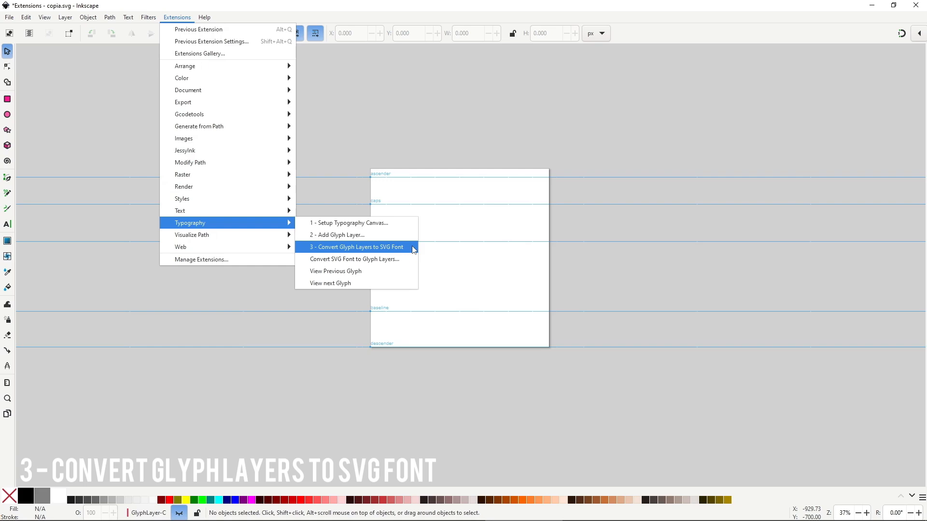
Convert the glyph layers to an SVG font and open its glyph list in the SVG Font Editor
{"action": "left_click", "coordinate": [414, 249]}
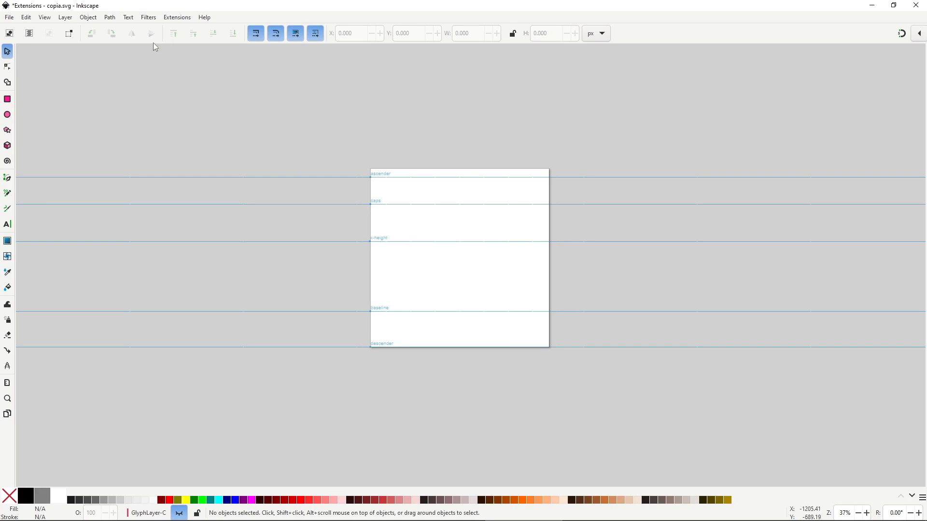
{"action": "left_click", "coordinate": [128, 17]}
{"action": "left_click", "coordinate": [198, 46]}
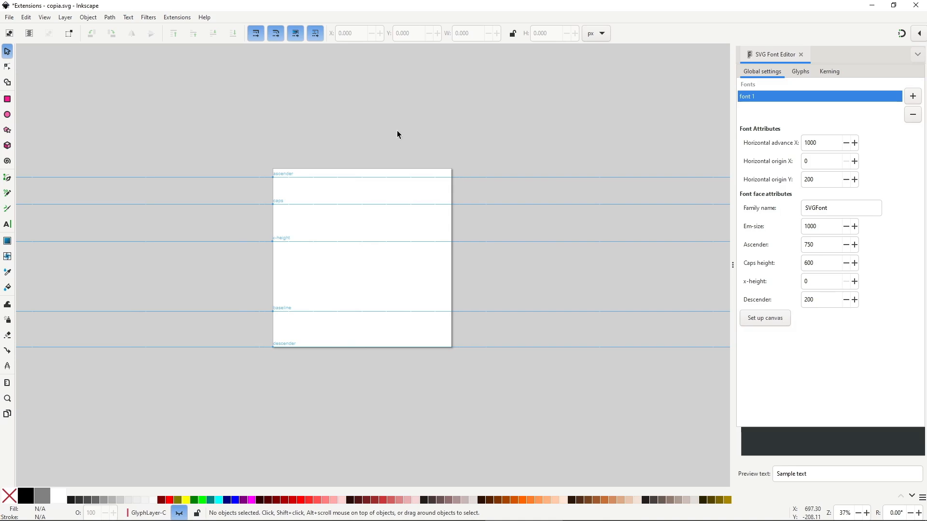
{"action": "left_click", "coordinate": [800, 71]}
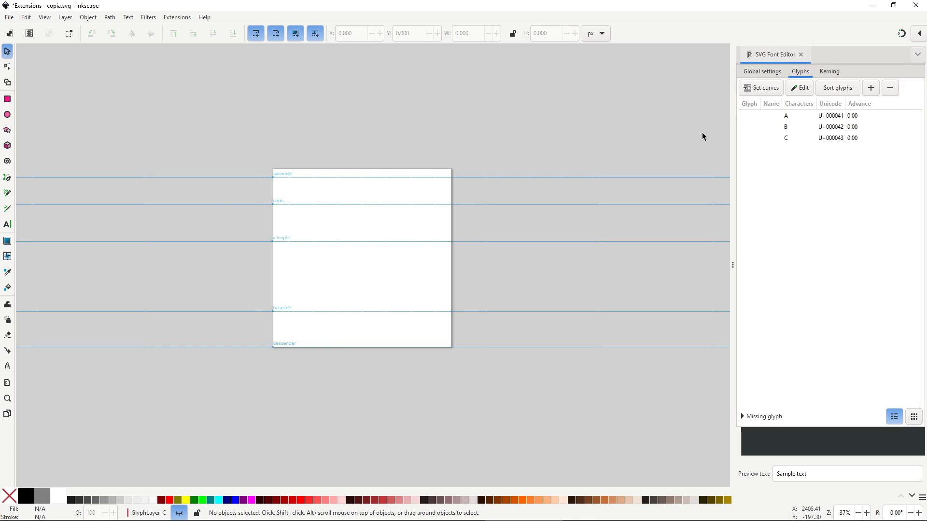
Show GlyphLayer-A, select its letter path and assign its curves to glyph A in the SVG font
{"action": "left_click", "coordinate": [810, 118]}
{"action": "left_click", "coordinate": [88, 17]}
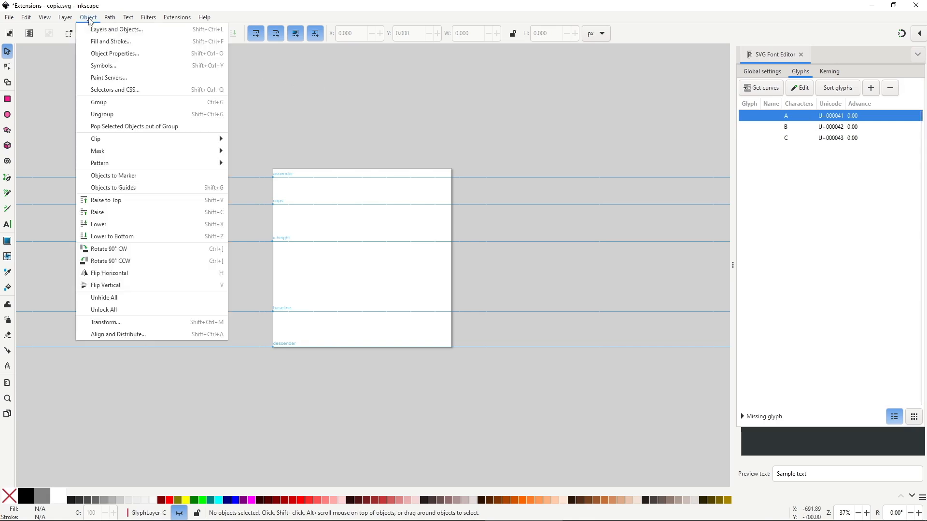
{"action": "left_click", "coordinate": [101, 27]}
{"action": "left_click", "coordinate": [740, 112]}
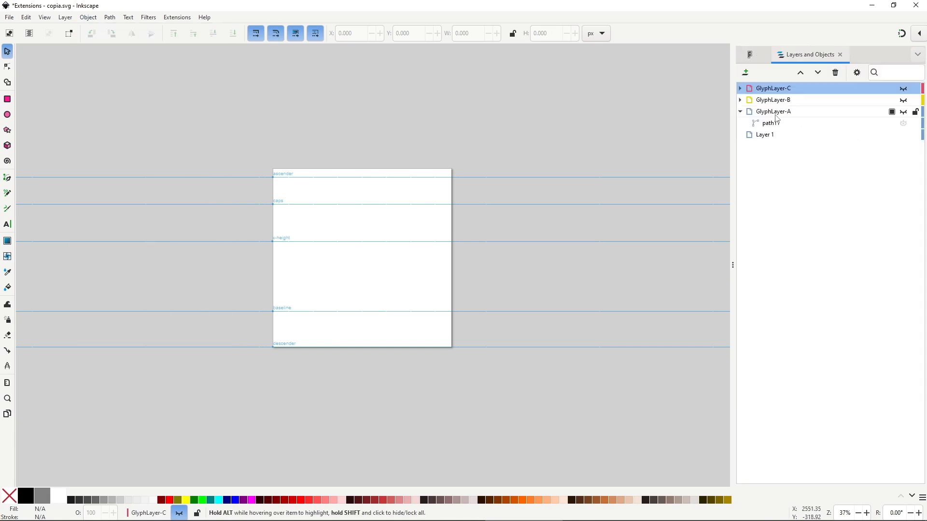
{"action": "left_click", "coordinate": [802, 111]}
{"action": "left_click", "coordinate": [904, 111]}
{"action": "left_click", "coordinate": [856, 124]}
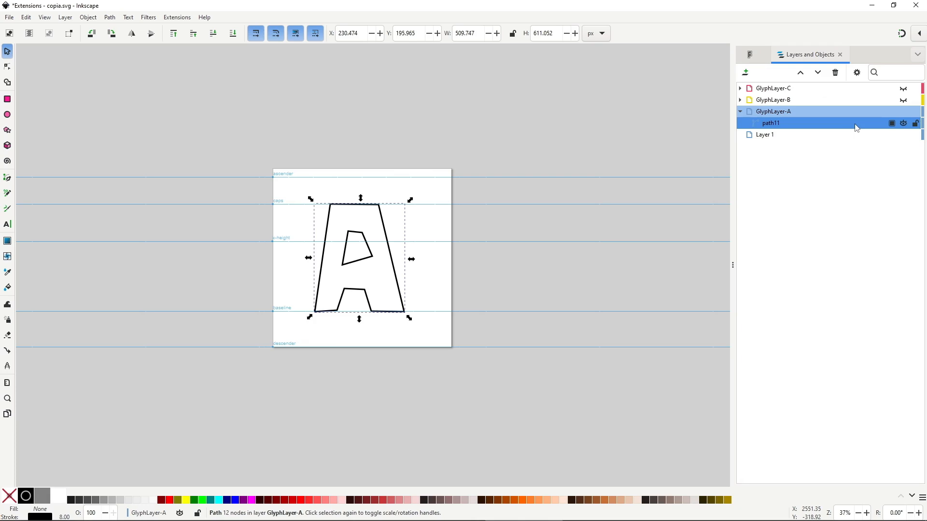
{"action": "left_click", "coordinate": [750, 54]}
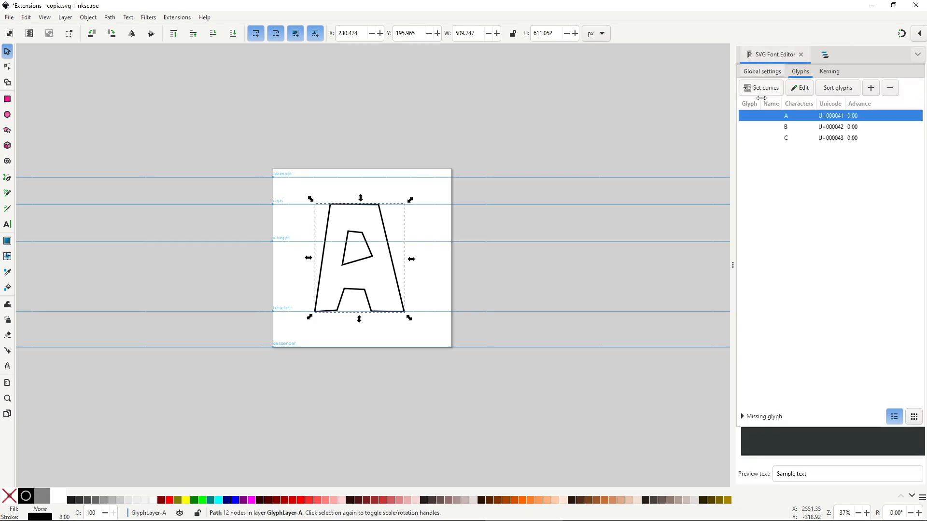
Show GlyphLayer-B instead of GlyphLayer-A and assign the B path's curves to glyph B in the SVG font
{"action": "left_click", "coordinate": [797, 128]}
{"action": "left_click", "coordinate": [826, 55]}
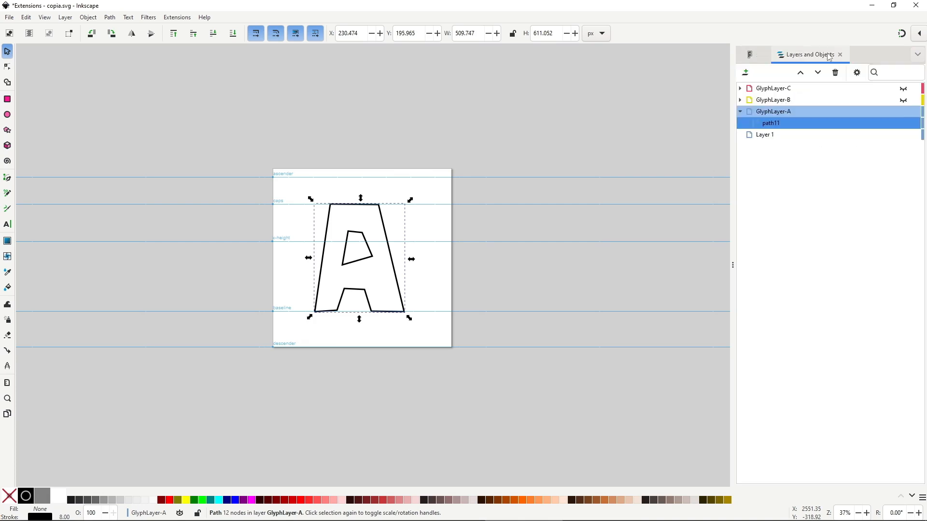
{"action": "left_click", "coordinate": [904, 112]}
{"action": "left_click", "coordinate": [905, 103]}
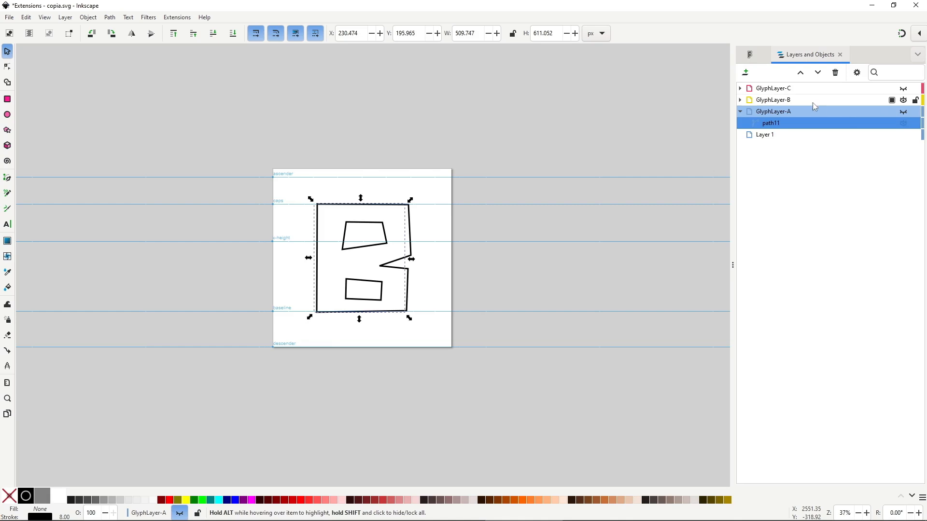
{"action": "left_click", "coordinate": [811, 101]}
{"action": "left_click", "coordinate": [409, 216]}
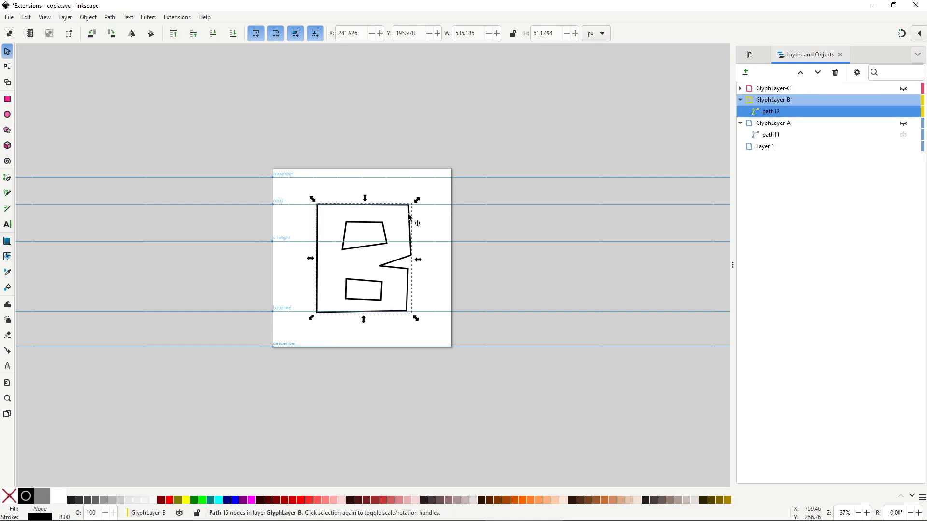
{"action": "left_click", "coordinate": [750, 54]}
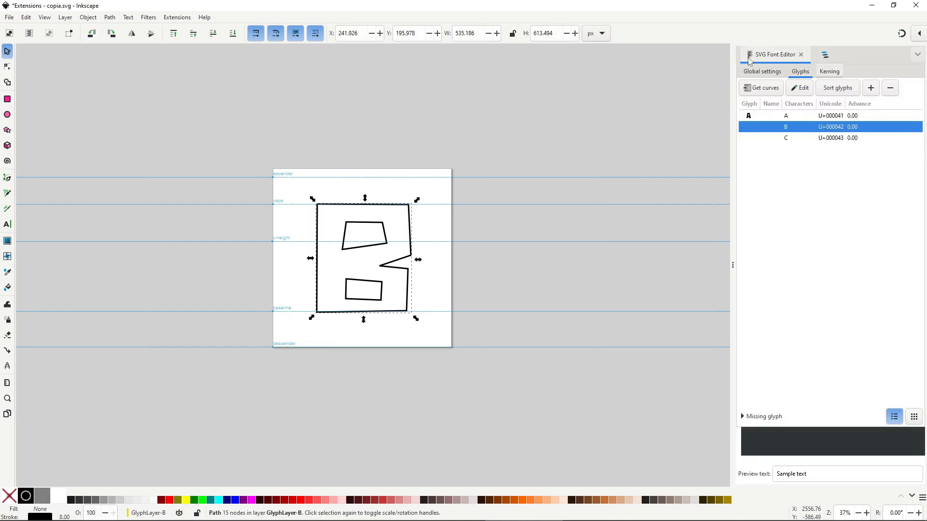
Show GlyphLayer-C instead of GlyphLayer-B and assign the C path's curves to glyph C in the SVG font
{"action": "left_click", "coordinate": [799, 138]}
{"action": "left_click", "coordinate": [827, 54]}
{"action": "left_click", "coordinate": [828, 91]}
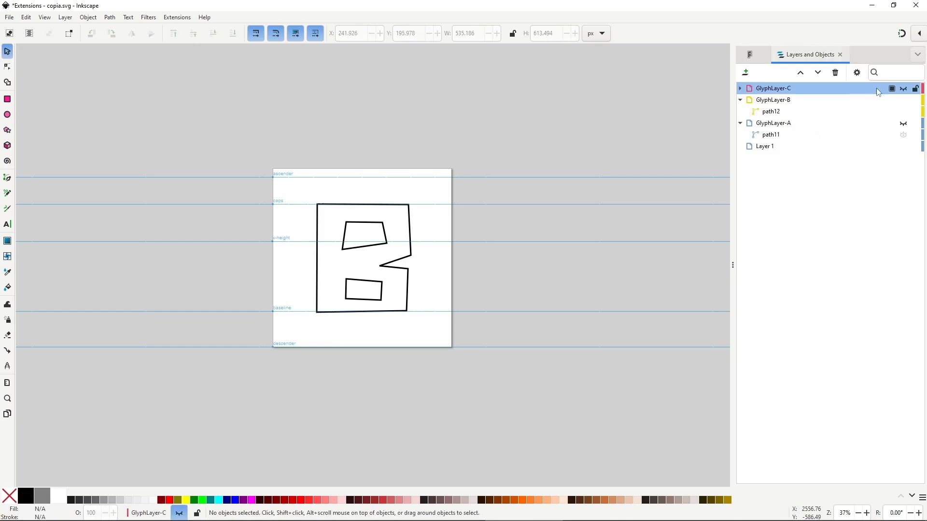
{"action": "left_click", "coordinate": [903, 100]}
{"action": "left_click", "coordinate": [903, 88]}
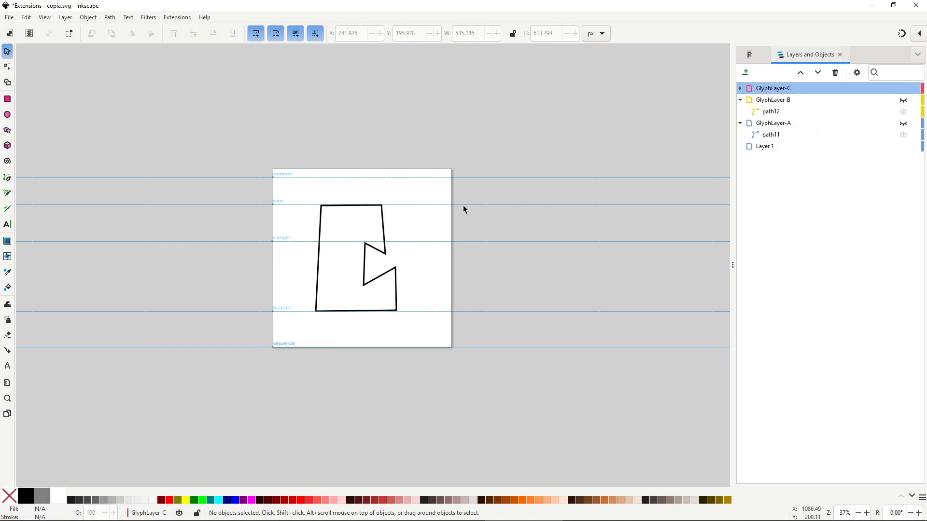
{"action": "left_click", "coordinate": [386, 235]}
{"action": "left_click", "coordinate": [755, 58]}
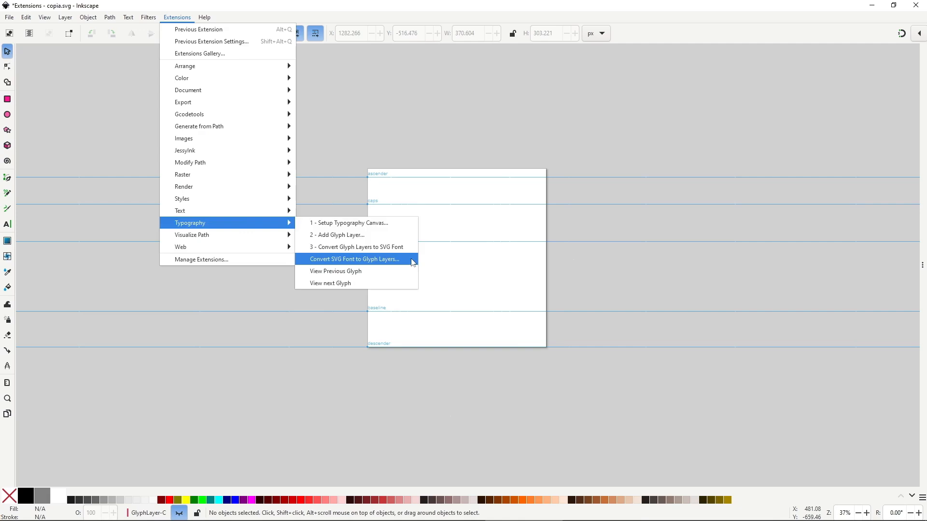
Run the Convert SVG Font to Glyph Layers extension
{"action": "left_click", "coordinate": [412, 261]}
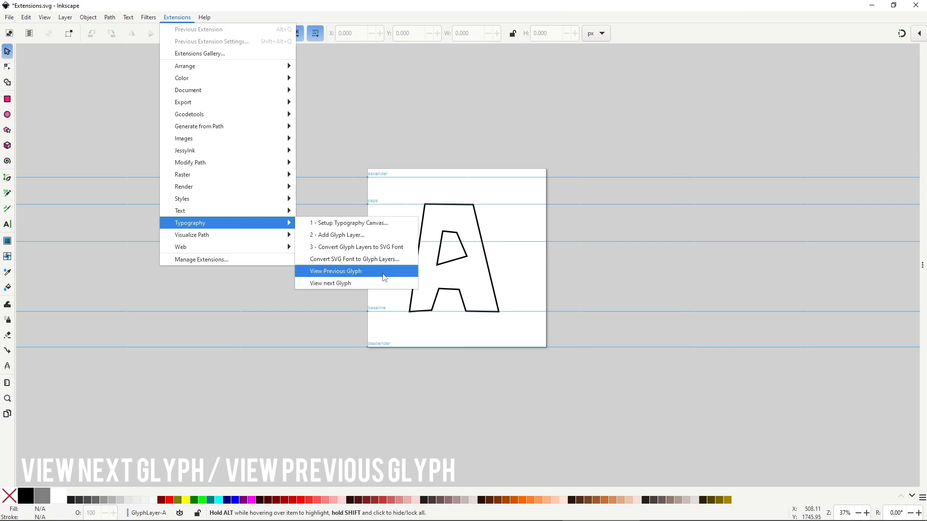
View the previous glyph twice starting from A, and view the next glyph once
{"action": "left_click", "coordinate": [384, 273]}
{"action": "left_click", "coordinate": [177, 17]}
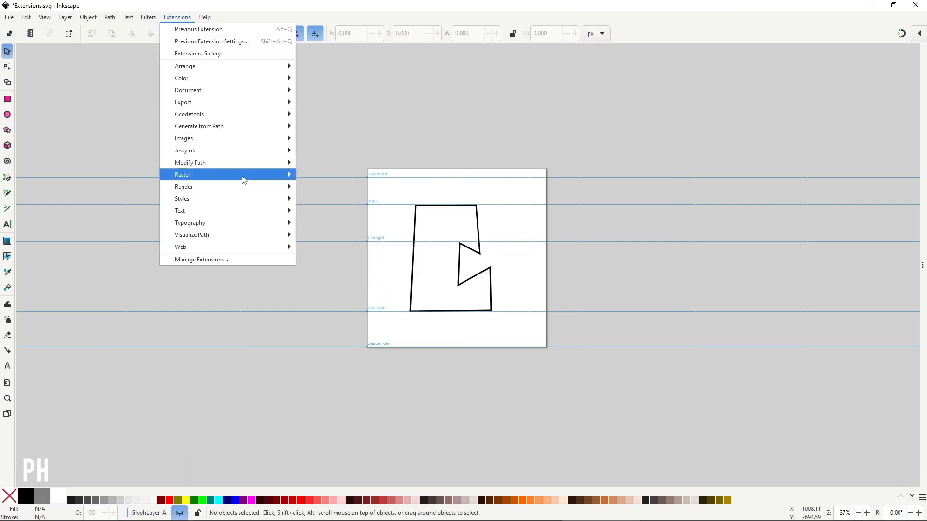
{"action": "mouse_move", "coordinate": [241, 221]}
{"action": "left_click", "coordinate": [363, 272]}
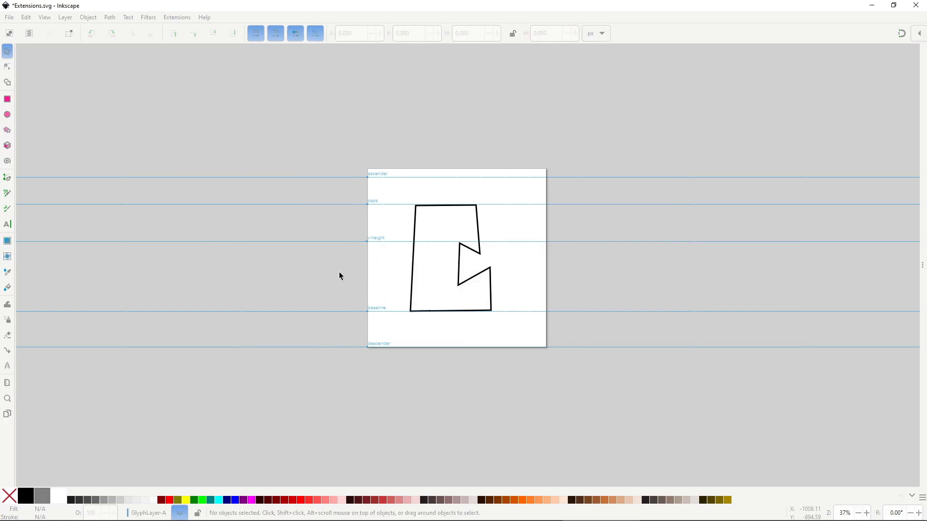
{"action": "left_click", "coordinate": [177, 17]}
{"action": "mouse_move", "coordinate": [287, 238]}
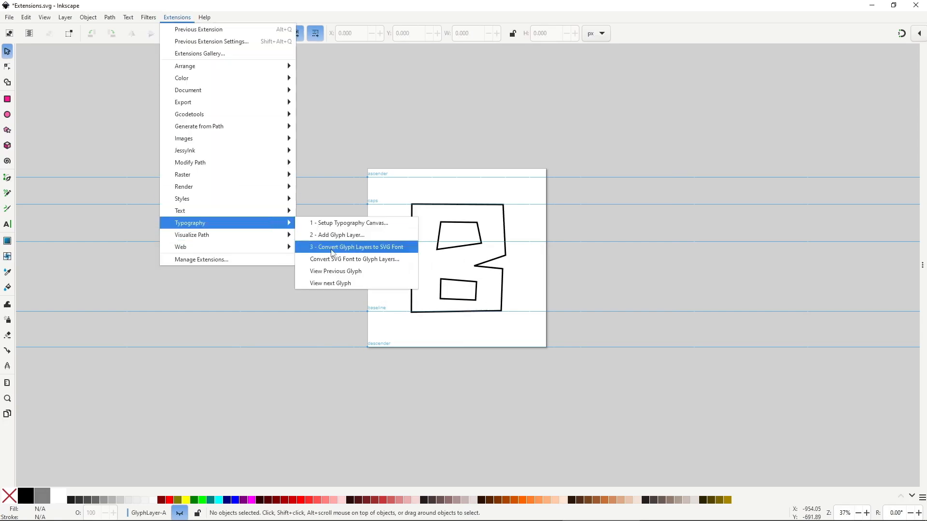
{"action": "left_click", "coordinate": [338, 282]}
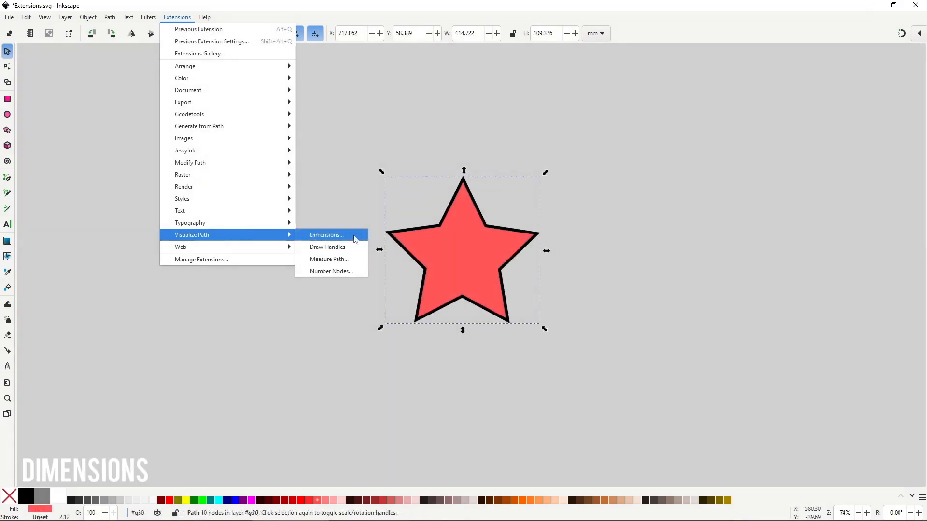
Add dimension lines to the red star with X and Y offsets of 10 and the Geometric bounding box, using live preview
{"action": "left_click", "coordinate": [355, 237]}
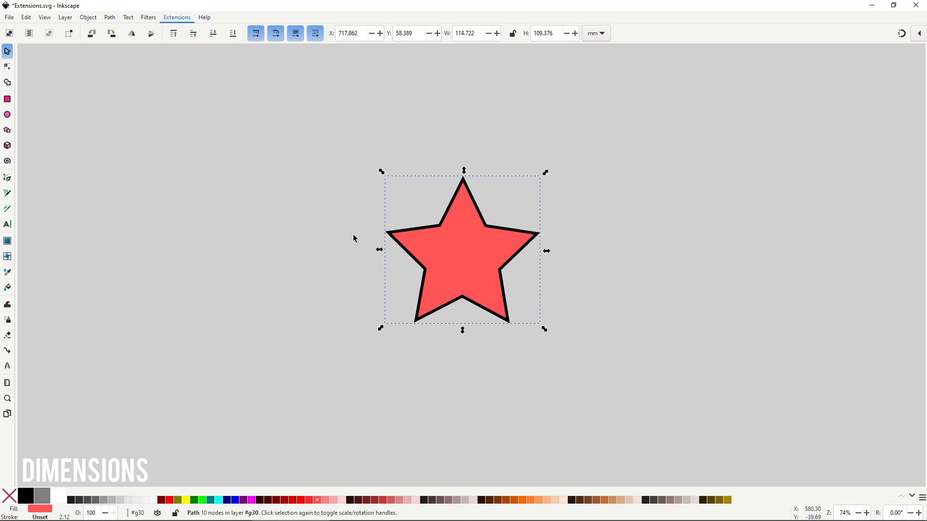
{"action": "left_click", "coordinate": [167, 221]}
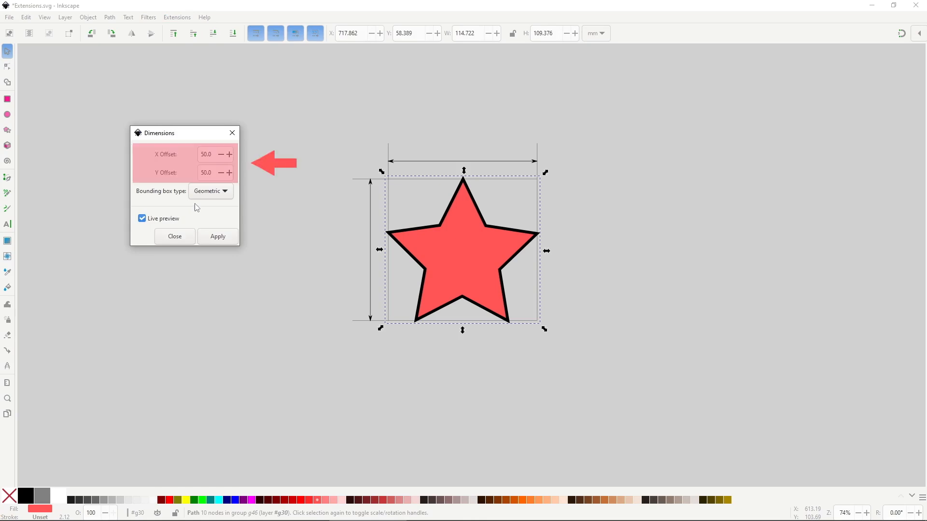
{"action": "triple_click", "coordinate": [201, 160]}
{"action": "type", "text": "19"}
{"action": "triple_click", "coordinate": [211, 168]}
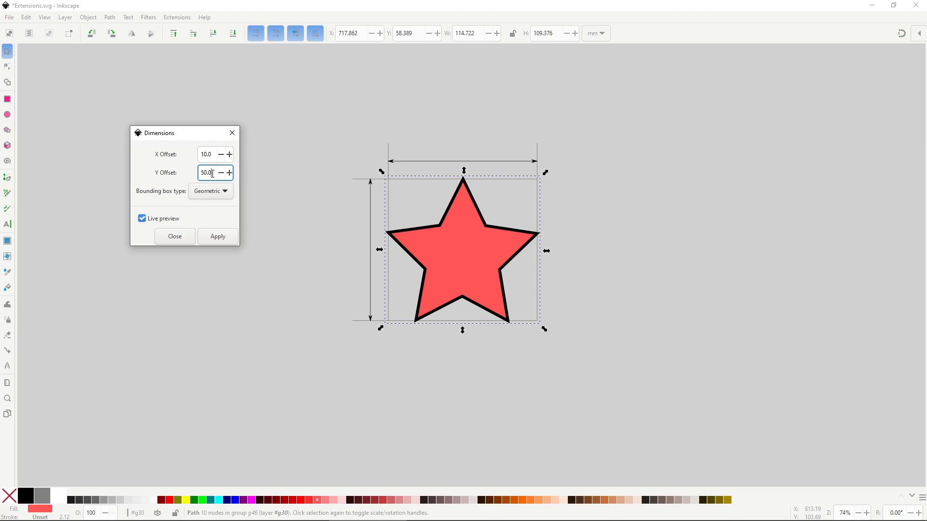
{"action": "type", "text": "10"}
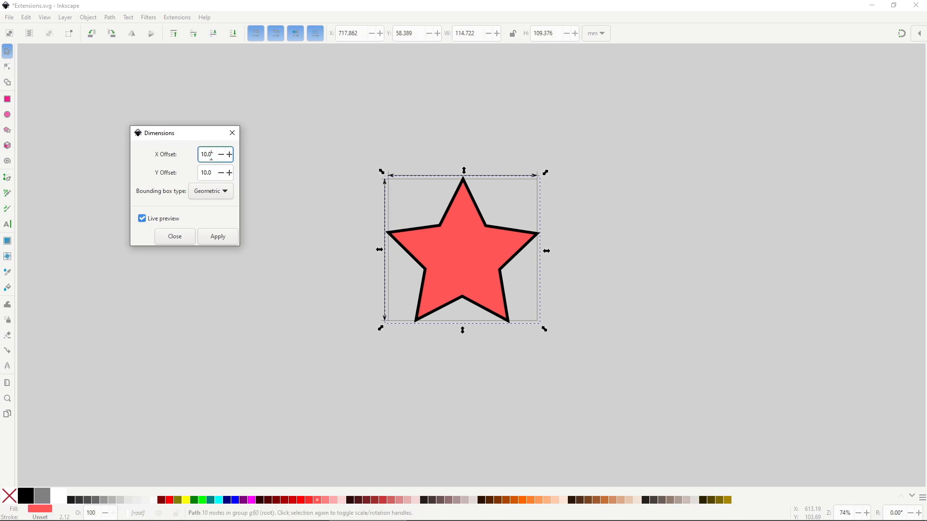
{"action": "left_click", "coordinate": [210, 236]}
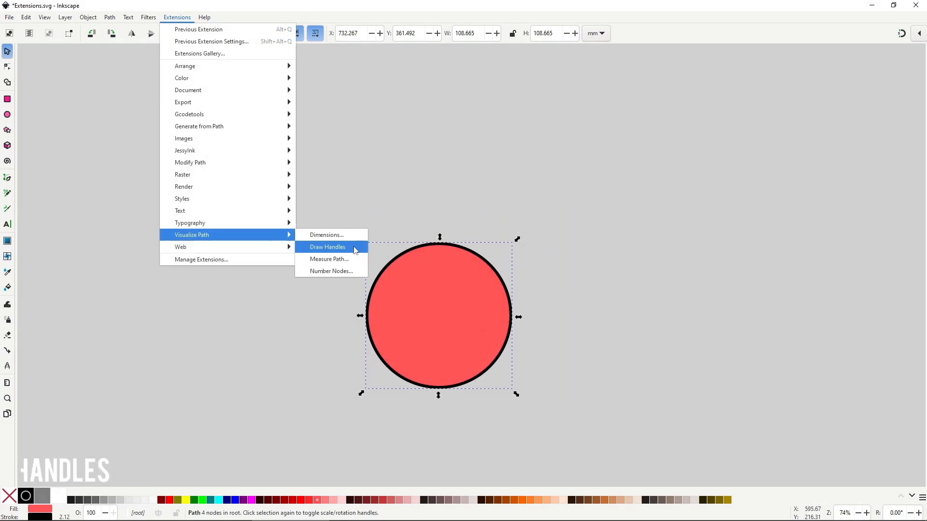
Draw the red circle's node handles as lines and move two end nodes of the upper lines above the circle
{"action": "left_click", "coordinate": [355, 248]}
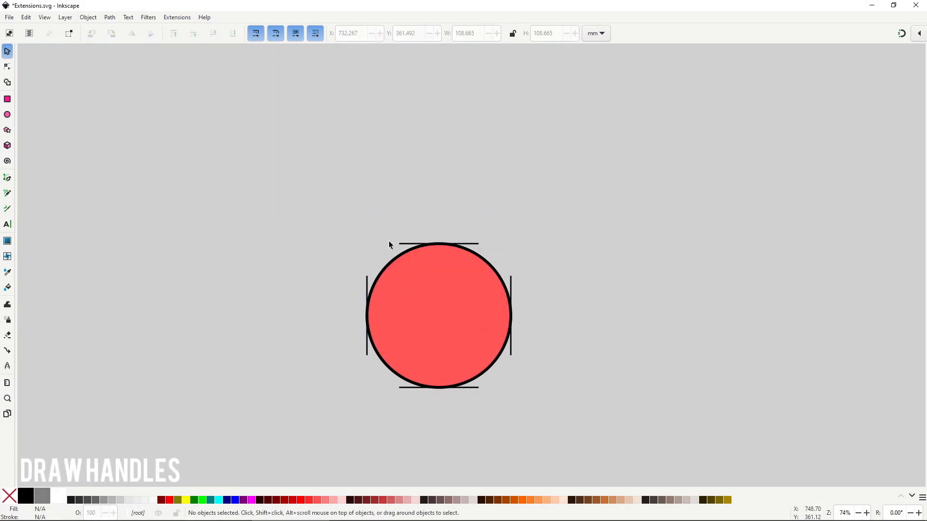
{"action": "left_click", "coordinate": [401, 244]}
{"action": "key", "text": "n"}
{"action": "left_click_drag", "start_coordinate": [399, 244], "coordinate": [447, 212]}
{"action": "left_click_drag", "start_coordinate": [438, 243], "coordinate": [434, 229]}
{"action": "key", "text": "s"}
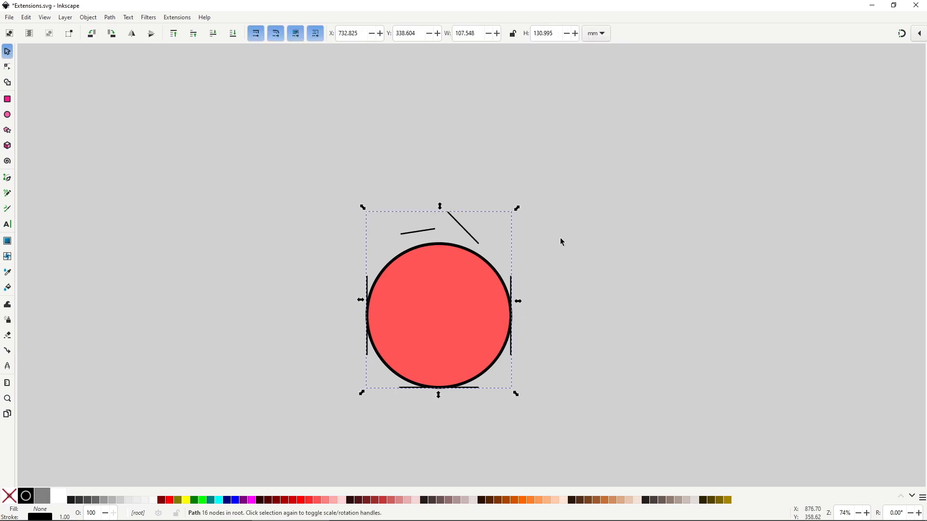
Move the handle-lines path to the right, away from the red circle
{"action": "left_click", "coordinate": [561, 242]}
{"action": "left_click", "coordinate": [512, 289]}
{"action": "left_click_drag", "start_coordinate": [512, 289], "coordinate": [596, 279]}
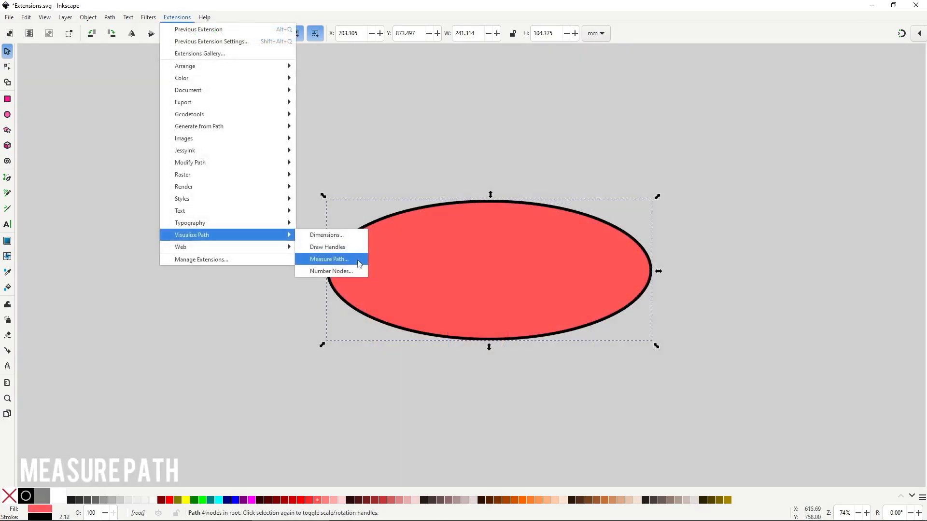
Measure the red ellipse with Measure Path and live preview, trying the Area and Center of Mass types before returning to Length
{"action": "left_click", "coordinate": [359, 263]}
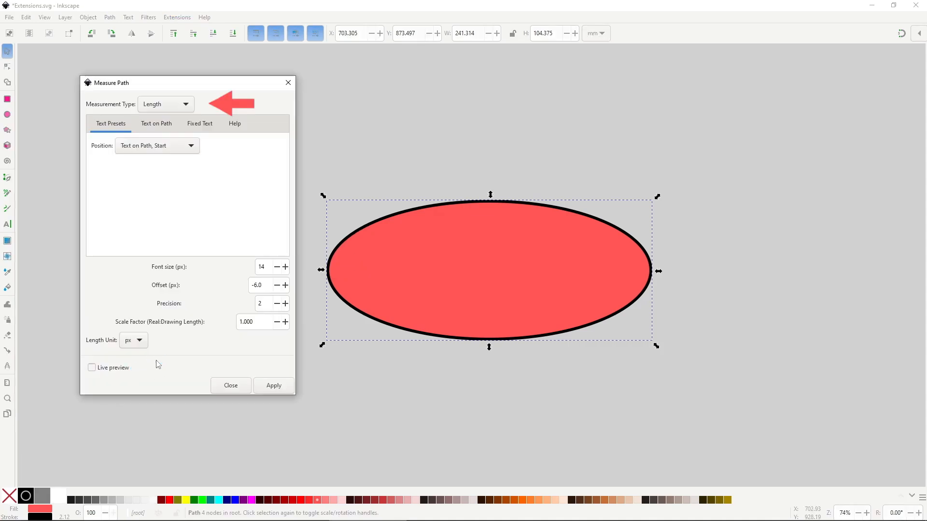
{"action": "left_click", "coordinate": [156, 361]}
{"action": "left_click", "coordinate": [192, 106]}
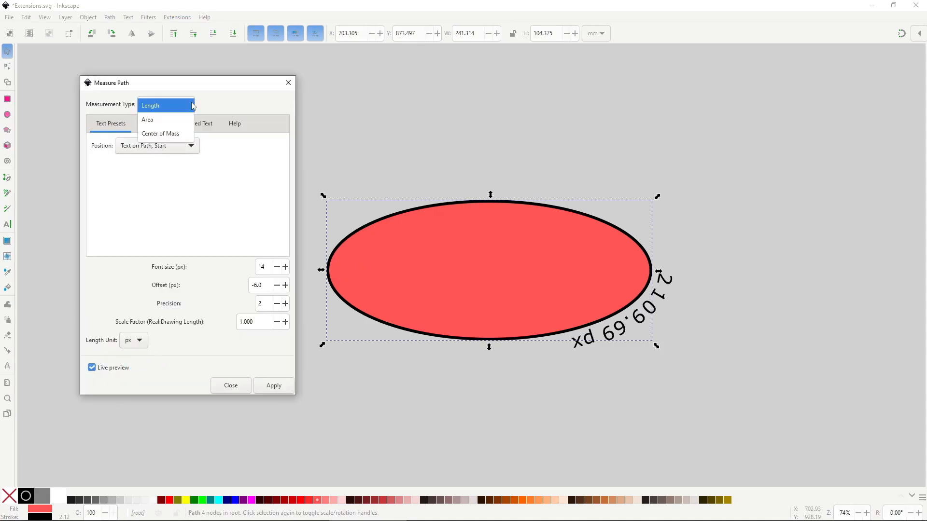
{"action": "left_click", "coordinate": [192, 119]}
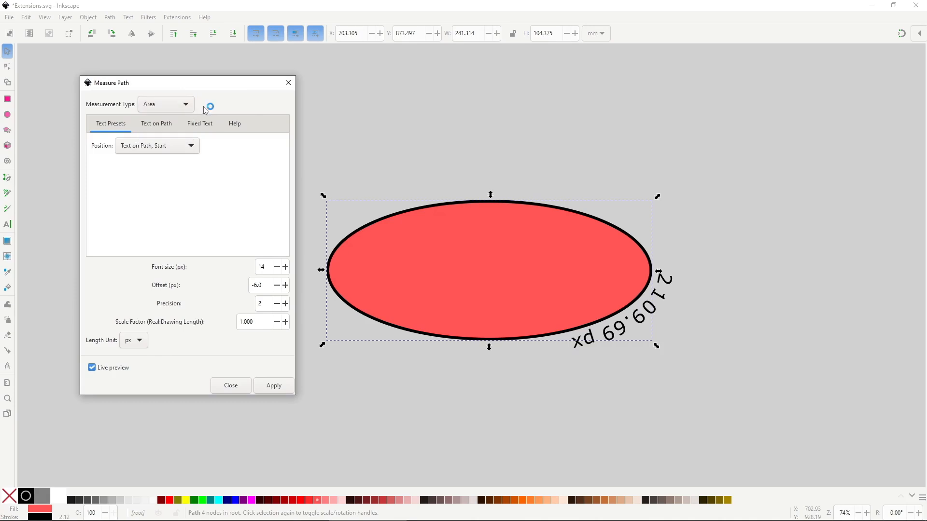
{"action": "left_click", "coordinate": [185, 104]}
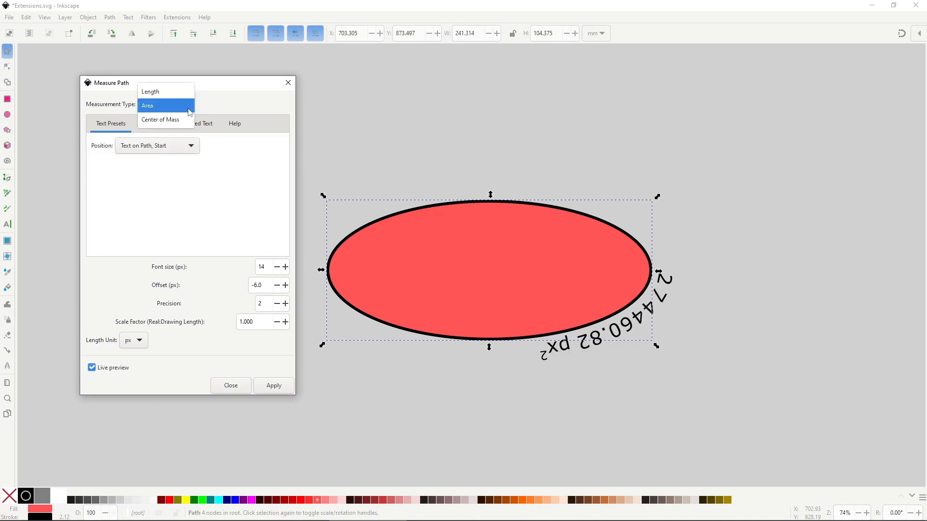
{"action": "left_click", "coordinate": [164, 118]}
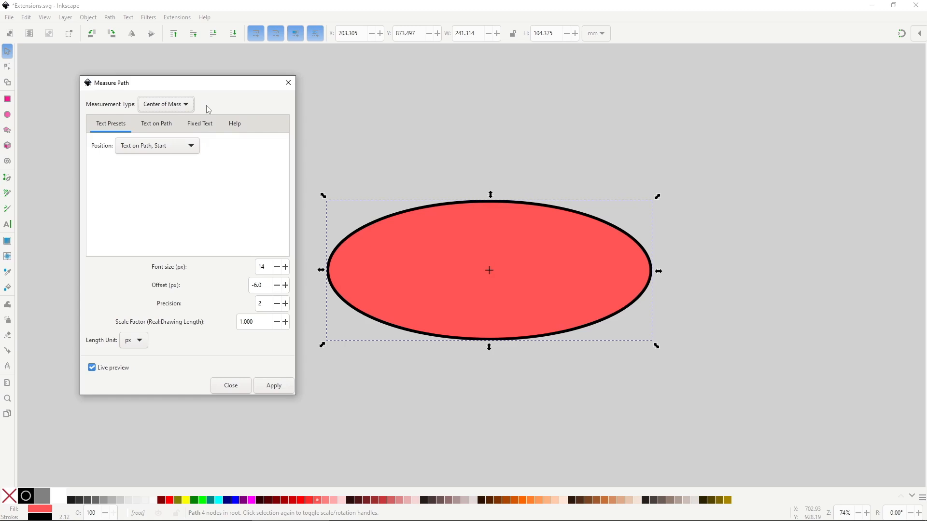
{"action": "left_click", "coordinate": [183, 104]}
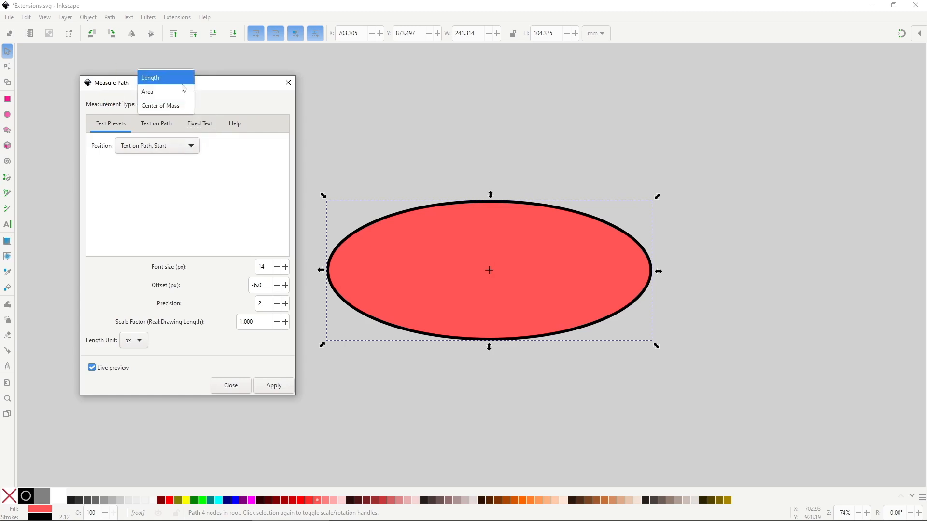
{"action": "left_click", "coordinate": [182, 82]}
Try the Text on Path, Middle and Fixed Text, Center of Mass presets, plus a 75% text-on-path offset for the length label
{"action": "left_click", "coordinate": [196, 151]}
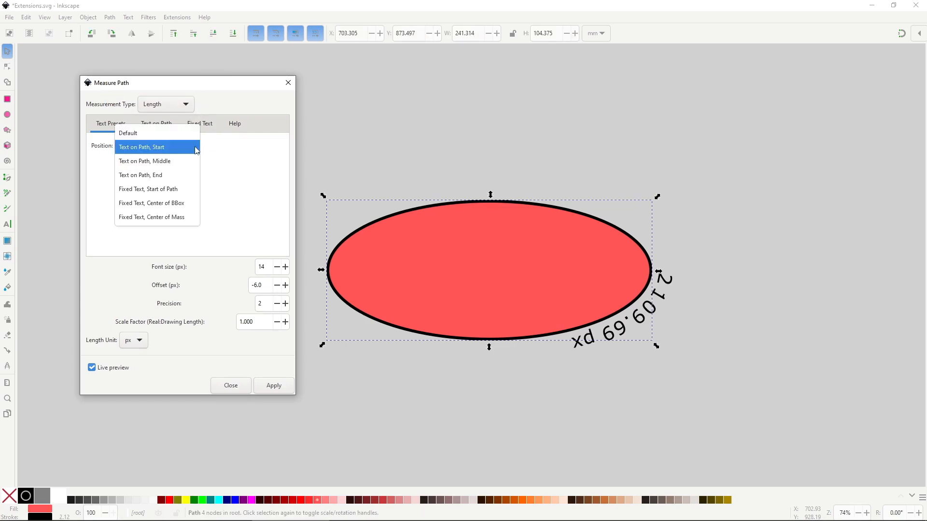
{"action": "left_click", "coordinate": [187, 162]}
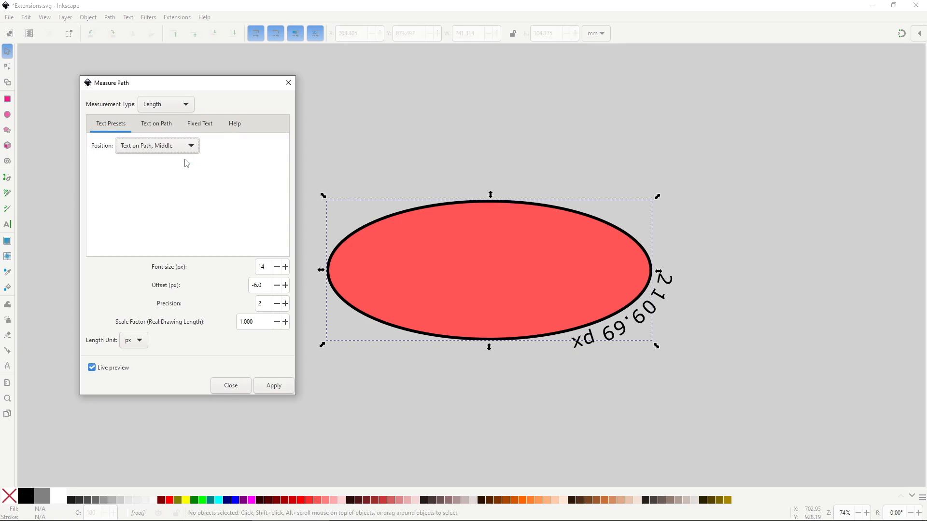
{"action": "left_click", "coordinate": [187, 151]}
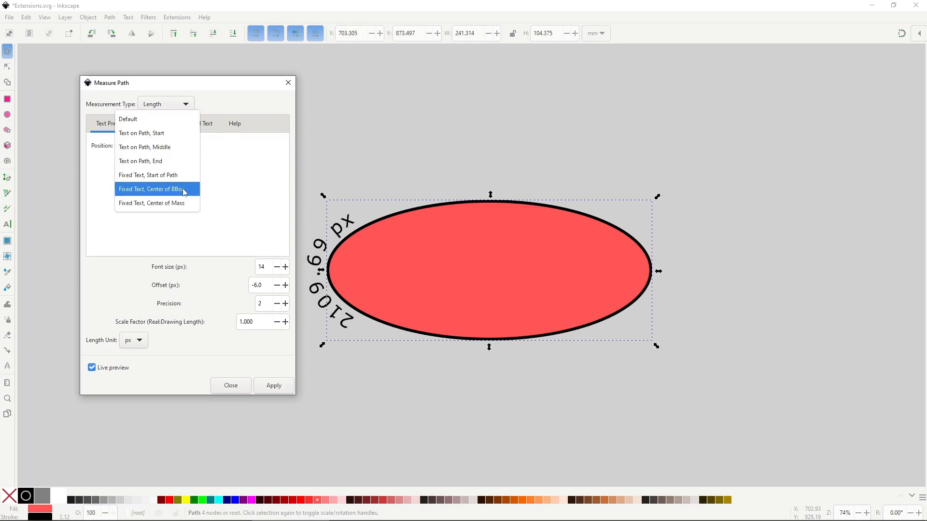
{"action": "left_click", "coordinate": [183, 202]}
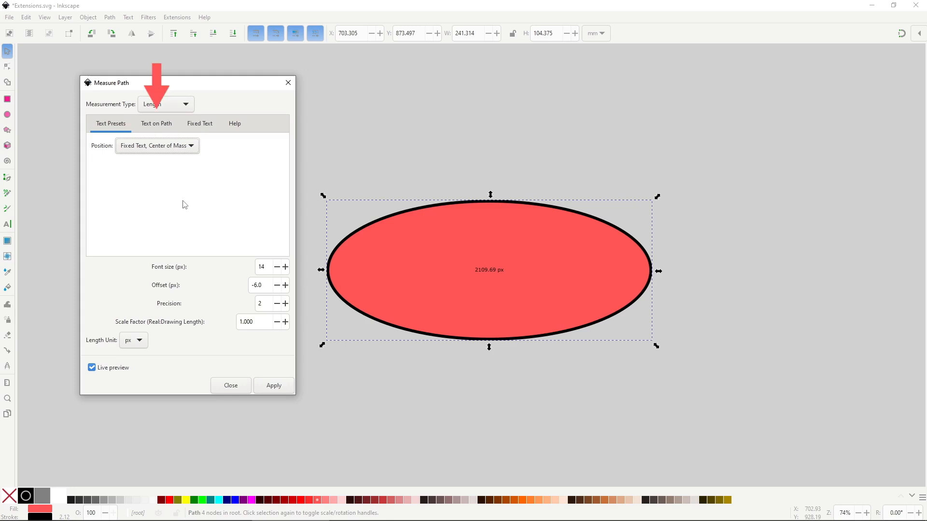
{"action": "left_click", "coordinate": [156, 123]}
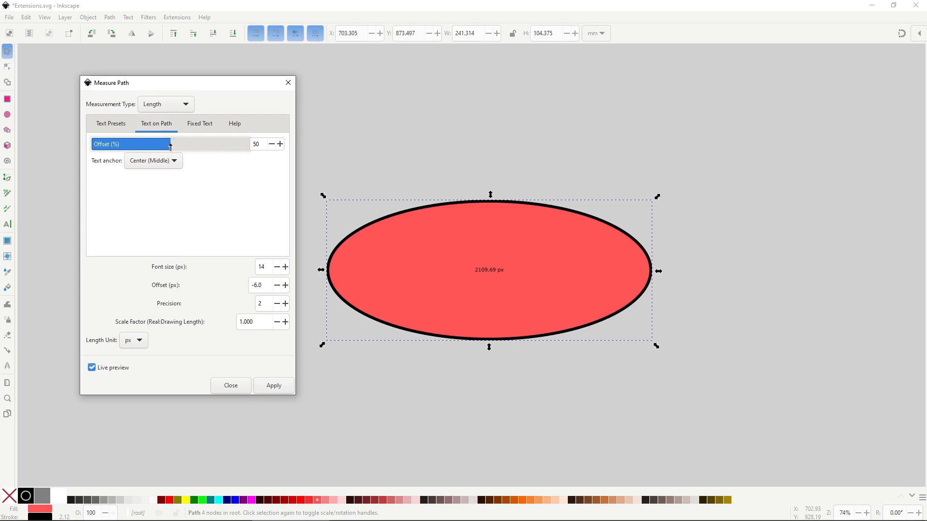
{"action": "left_click_drag", "start_coordinate": [171, 148], "coordinate": [209, 147]}
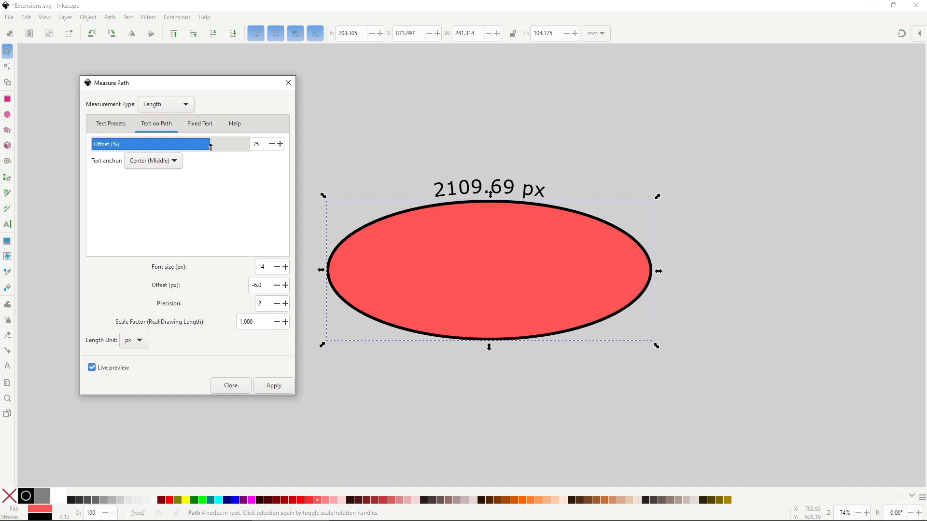
Place the length label as fixed text at the Center of BBox with an angle of 45°
{"action": "left_click", "coordinate": [200, 130]}
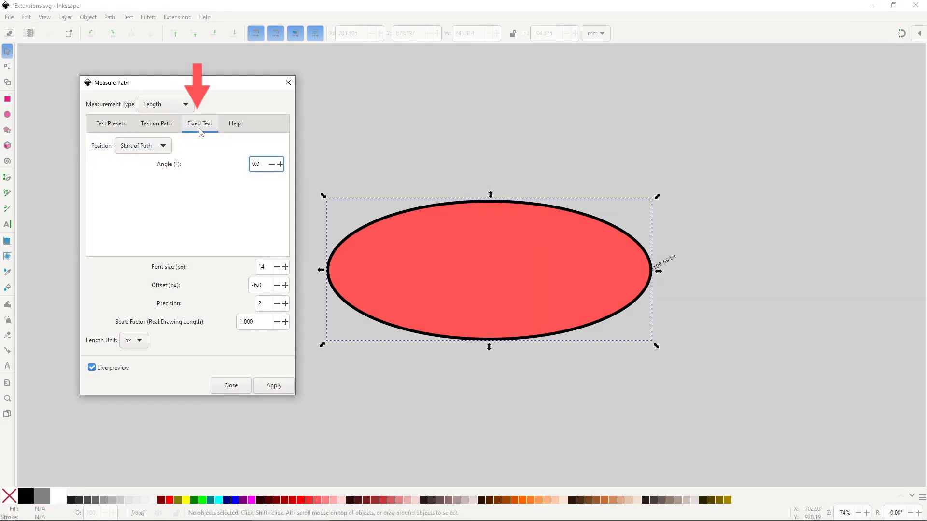
{"action": "left_click", "coordinate": [170, 148]}
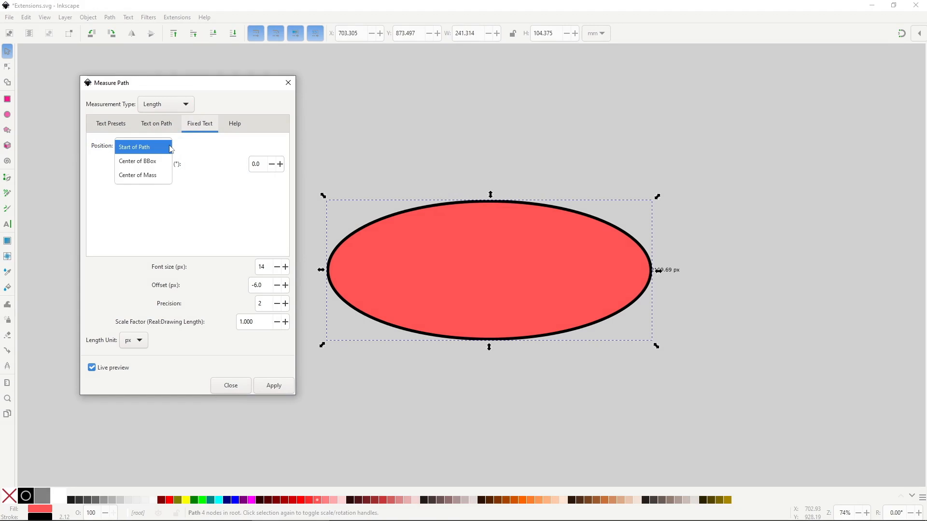
{"action": "left_click", "coordinate": [166, 160]}
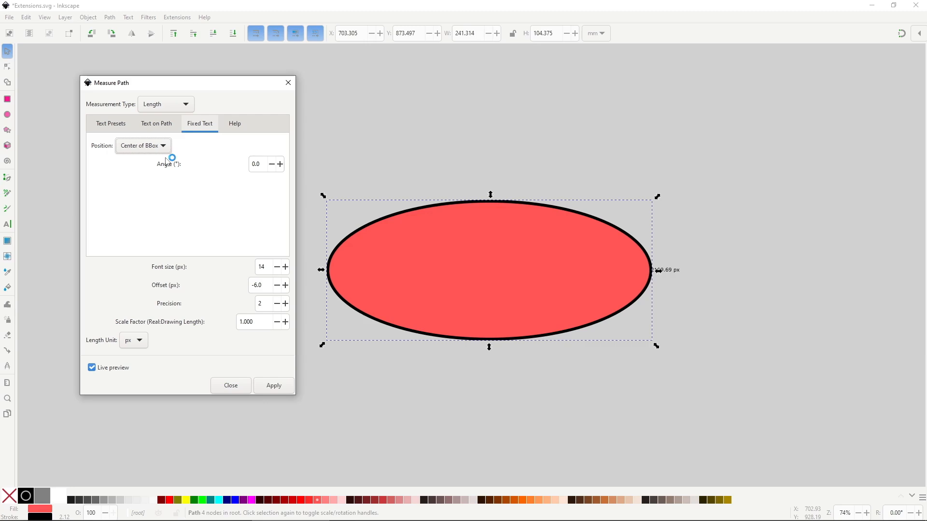
{"action": "key", "text": "Tab"}
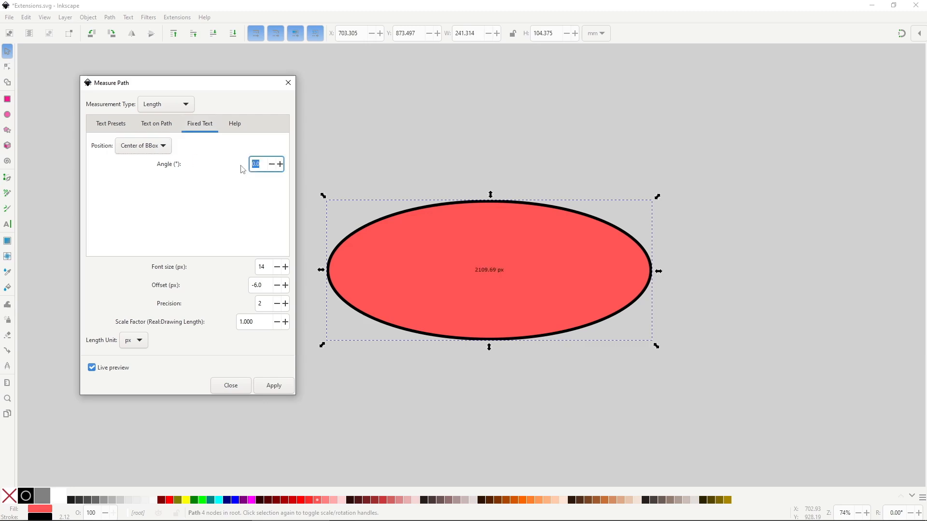
{"action": "type", "text": "45"}
{"action": "key", "text": "Return"}
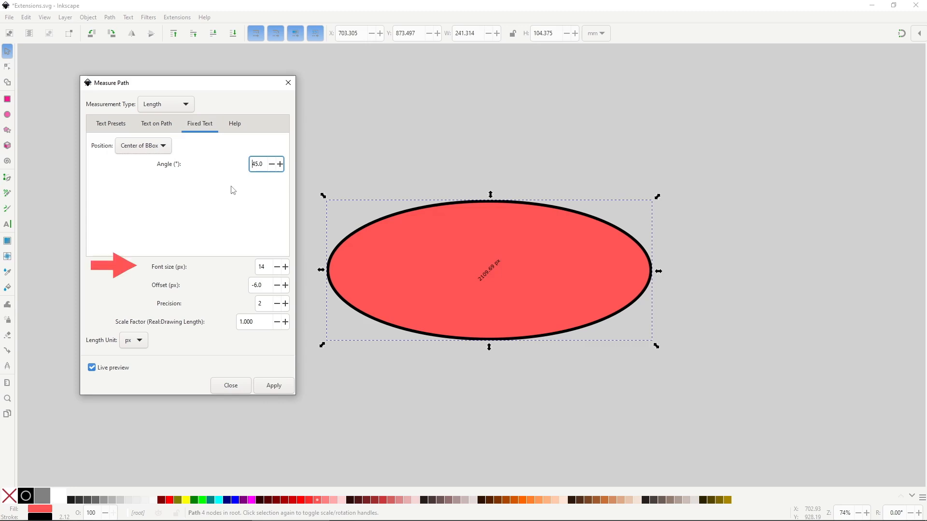
Set the length label's font size to 25 px and its offset to 25 px
{"action": "key", "text": "Tab"}
{"action": "type", "text": "25"}
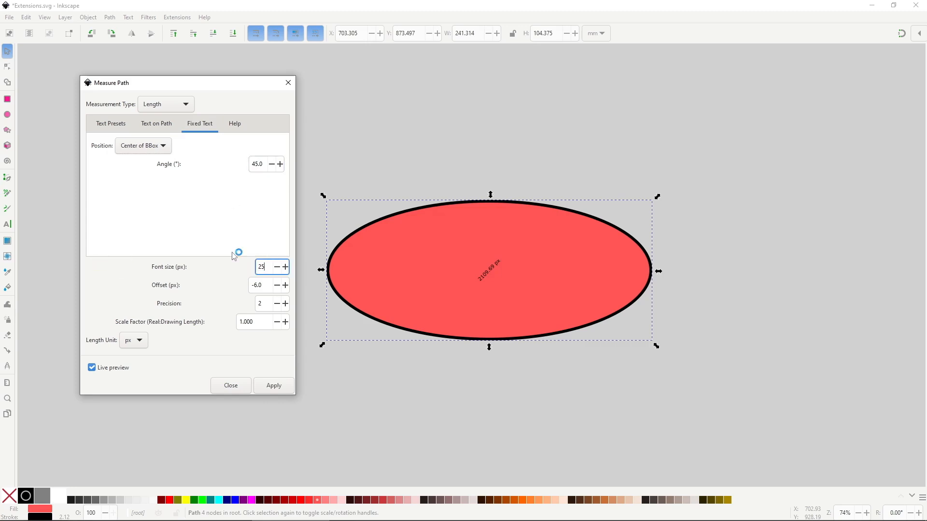
{"action": "left_click_drag", "start_coordinate": [264, 286], "coordinate": [247, 286]}
{"action": "type", "text": "0"}
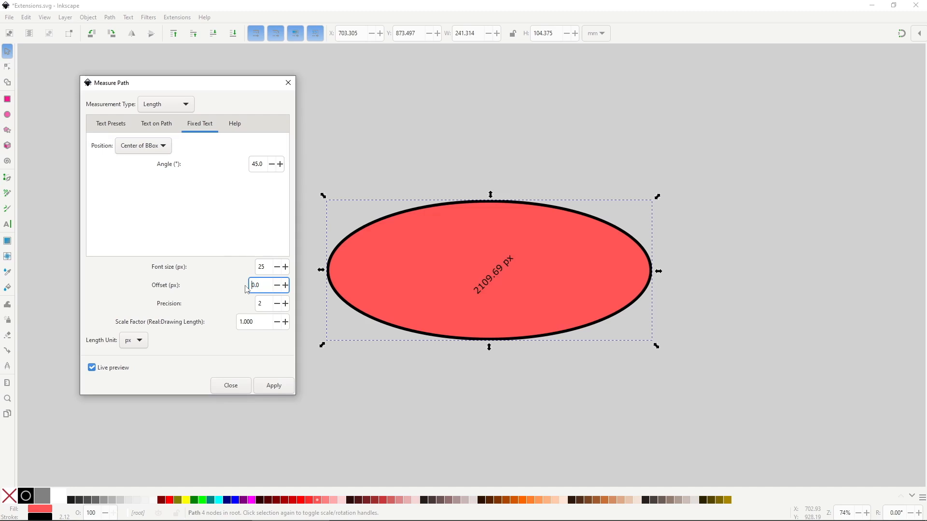
{"action": "type", "text": "25"}
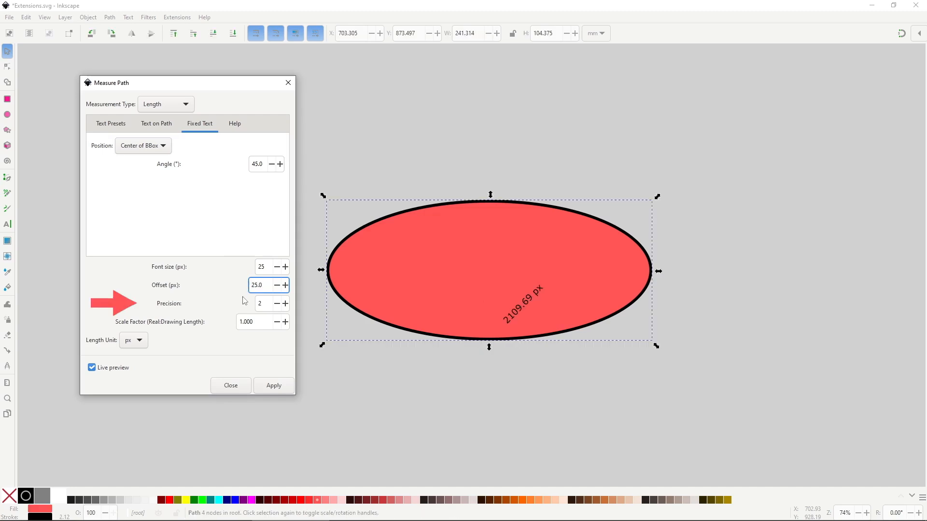
Set the length measurement's precision to 9 and open the choice of length units
{"action": "double_click", "coordinate": [256, 306]}
{"action": "type", "text": "9"}
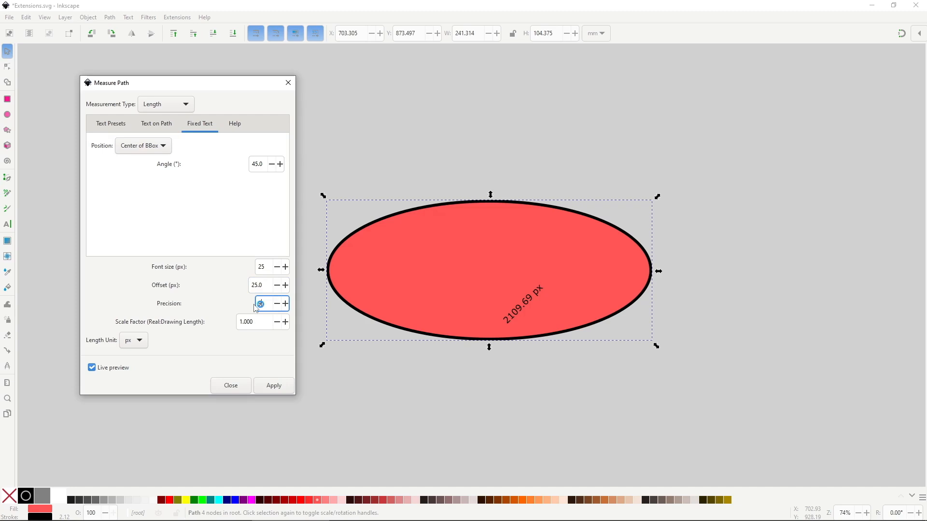
{"action": "left_click", "coordinate": [256, 322]}
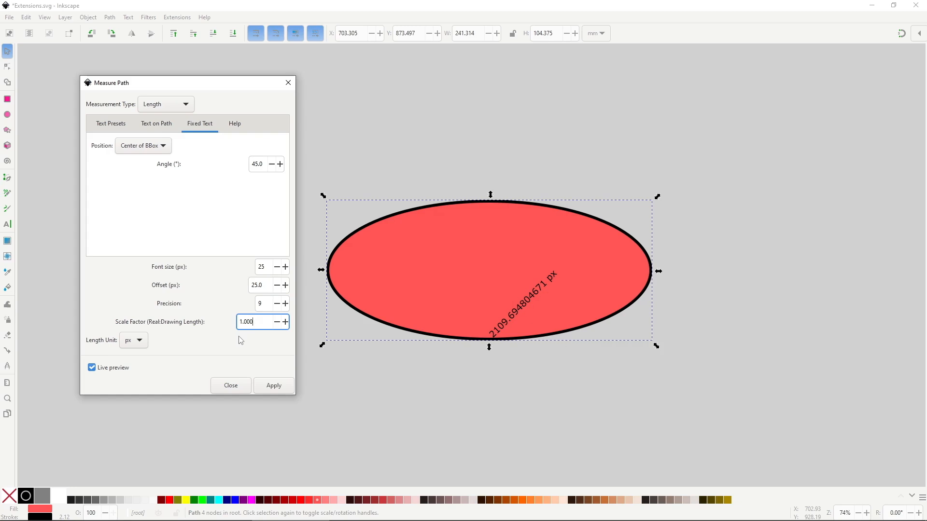
{"action": "left_click", "coordinate": [139, 341]}
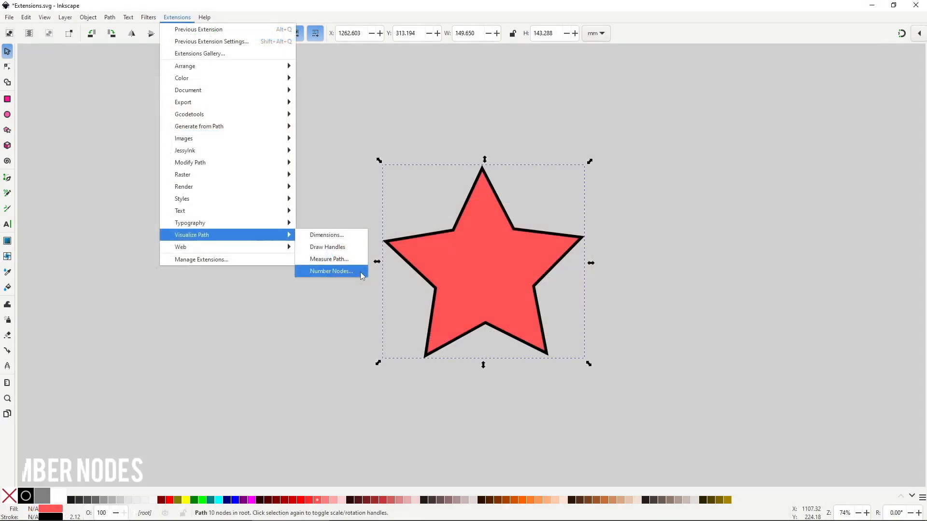
Number the red star's nodes using live preview, with a font size of 50px and a dot size of 20px
{"action": "left_click", "coordinate": [361, 272]}
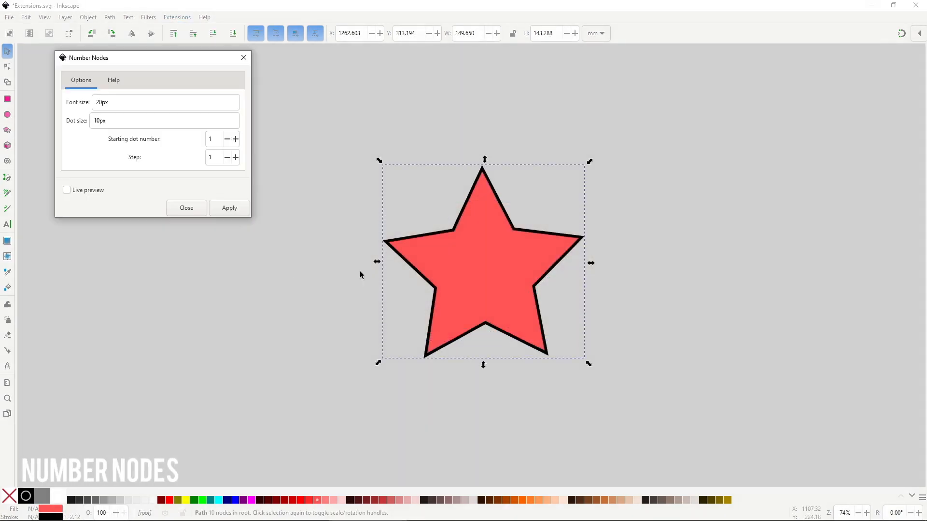
{"action": "left_click", "coordinate": [99, 189]}
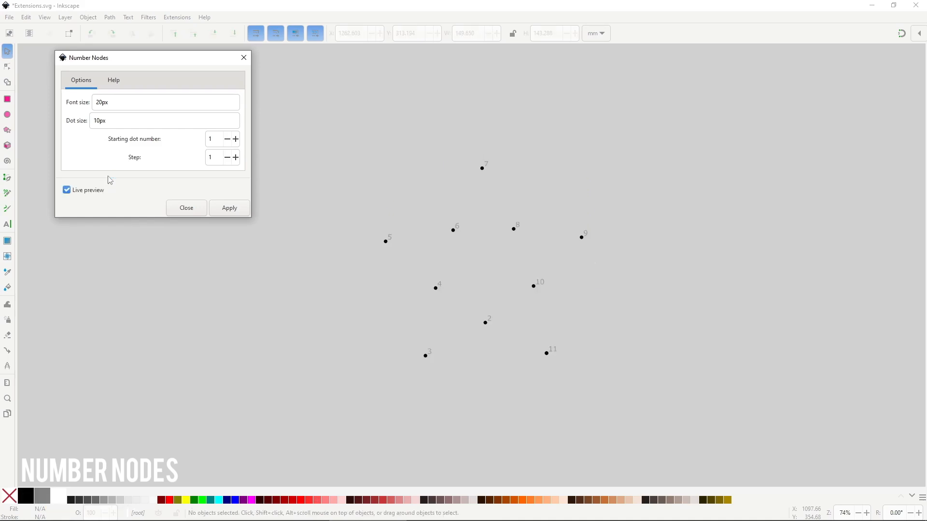
{"action": "left_click", "coordinate": [102, 103]}
{"action": "key", "text": "BackSpace"}
{"action": "type", "text": "5"}
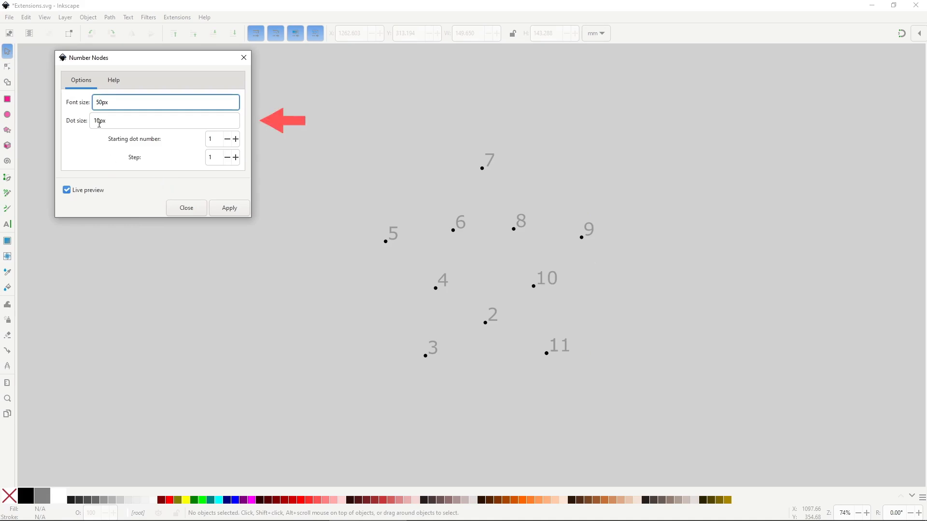
{"action": "left_click", "coordinate": [97, 123]}
{"action": "key", "text": "BackSpace"}
{"action": "type", "text": "2"}
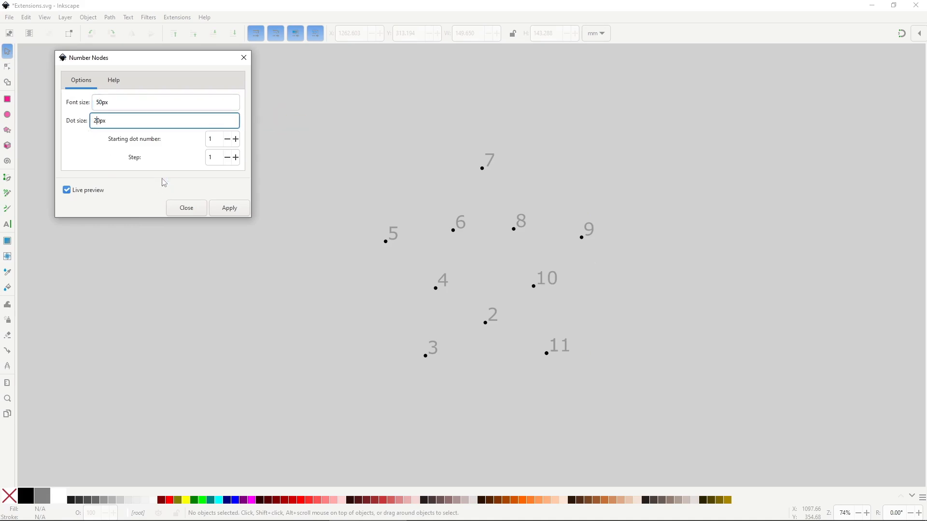
Set the node numbering's starting dot number to 10 and its step to 2
{"action": "key", "text": "Tab"}
{"action": "type", "text": "10"}
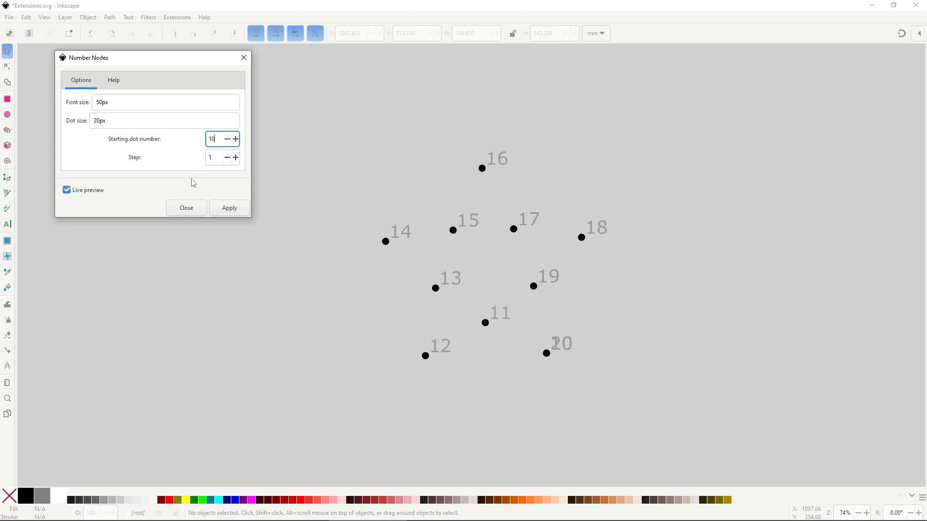
{"action": "key", "text": "Tab"}
{"action": "type", "text": "2"}
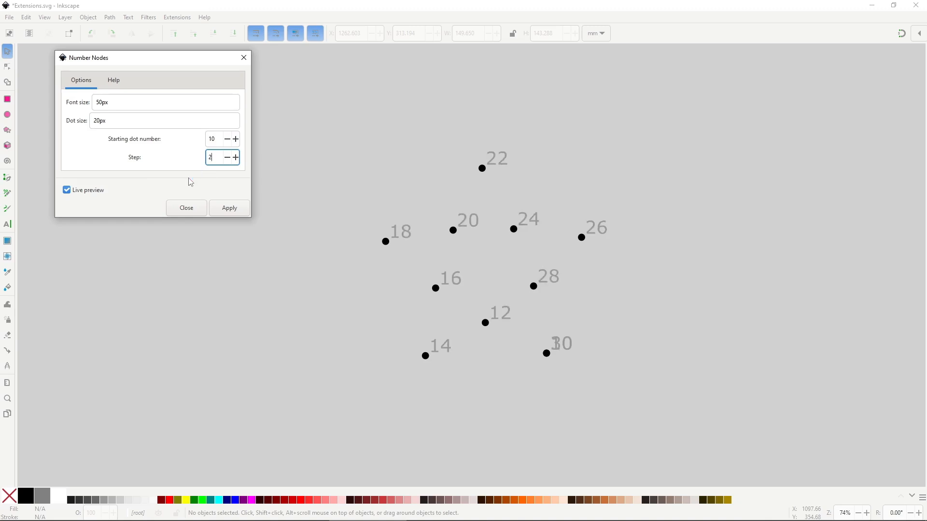
{"action": "left_click", "coordinate": [177, 17]}
{"action": "mouse_move", "coordinate": [259, 250]}
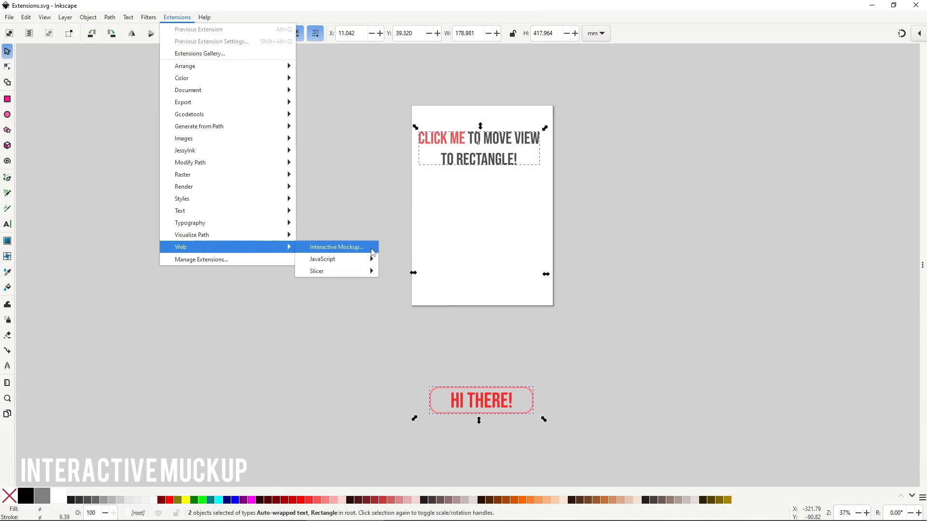
{"action": "left_click", "coordinate": [372, 252]}
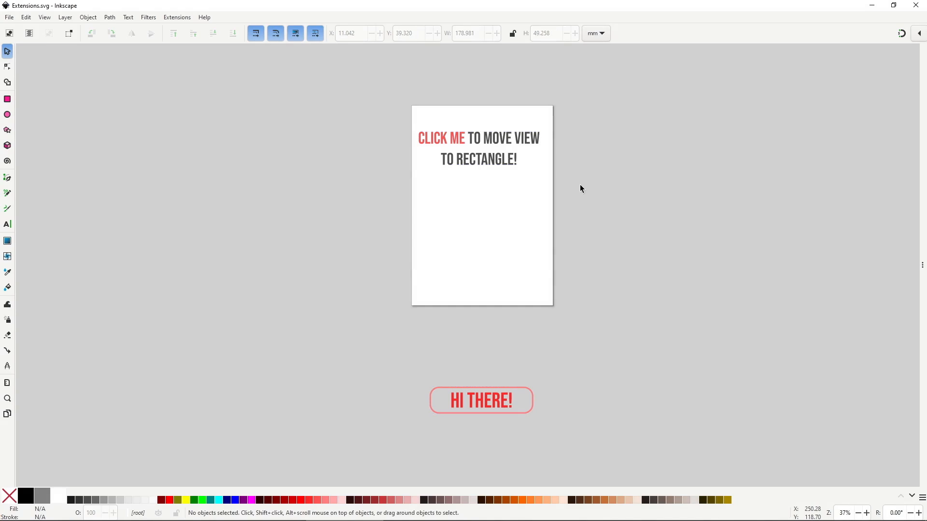
Link the heading text to the bordered HI THERE! rectangle with Interactive Mockup using the click action, and test the link in the browser
{"action": "left_click", "coordinate": [539, 141]}
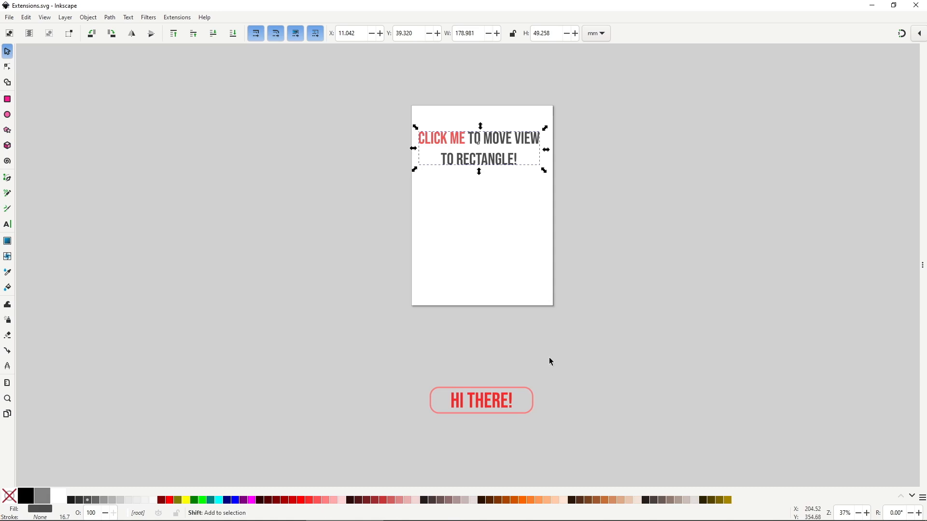
{"action": "left_click", "coordinate": [535, 395], "text": "shift"}
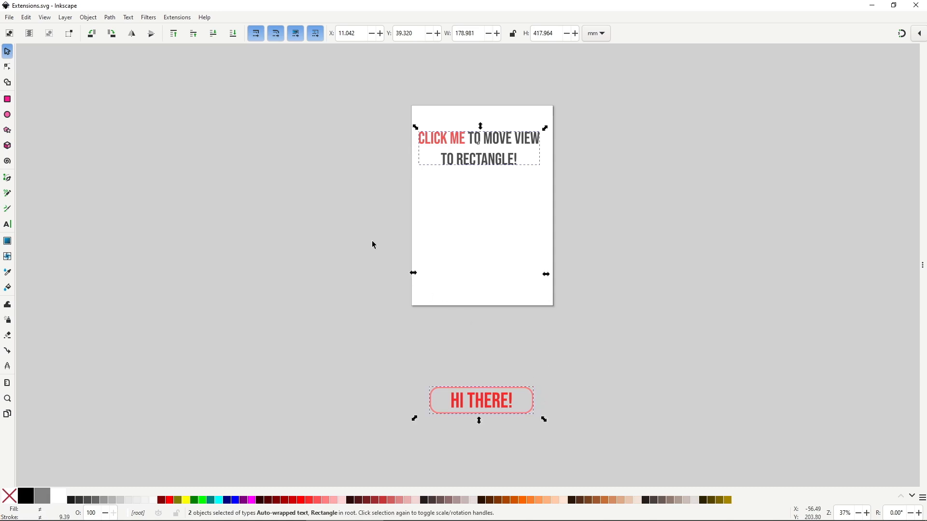
{"action": "left_click", "coordinate": [177, 18]}
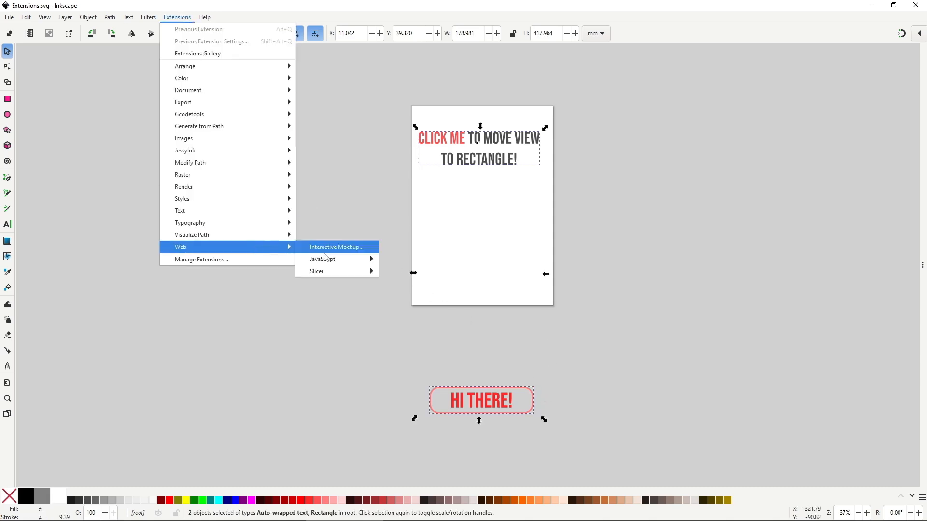
{"action": "left_click", "coordinate": [372, 250]}
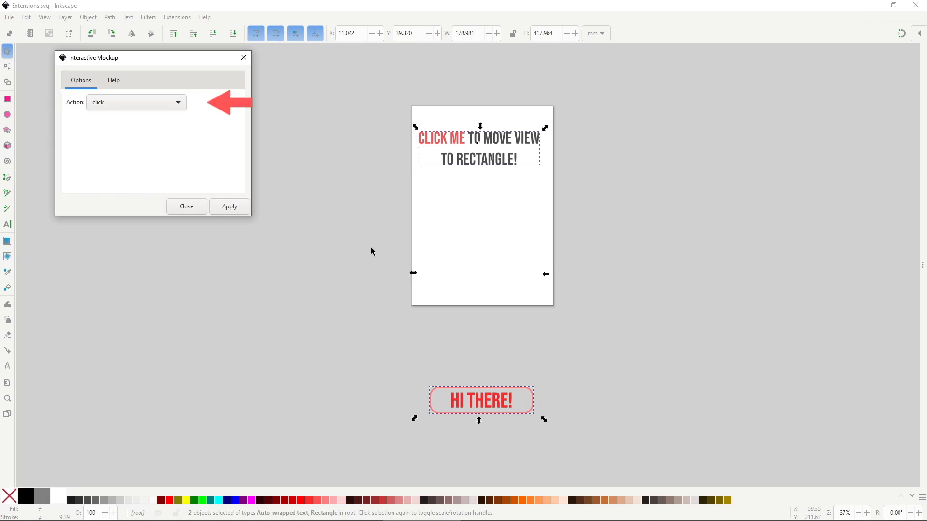
{"action": "left_click", "coordinate": [185, 106]}
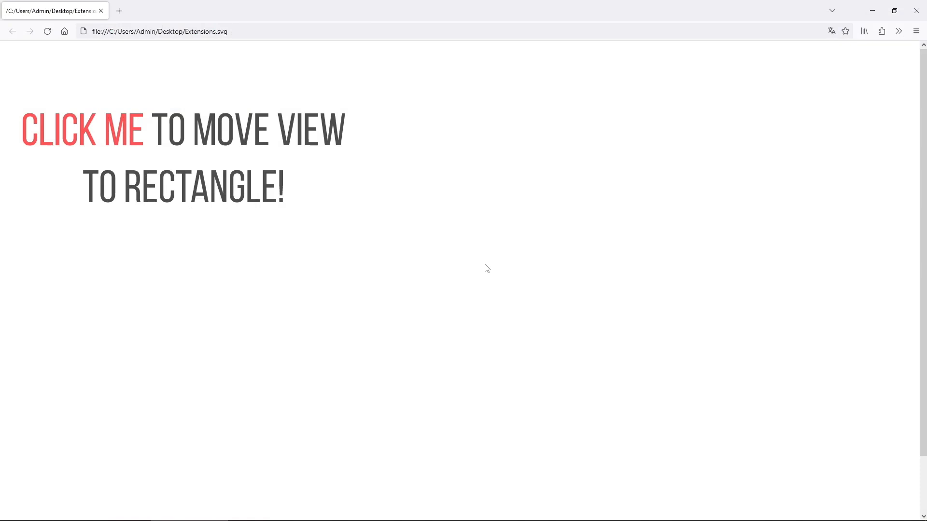
{"action": "left_click", "coordinate": [198, 141]}
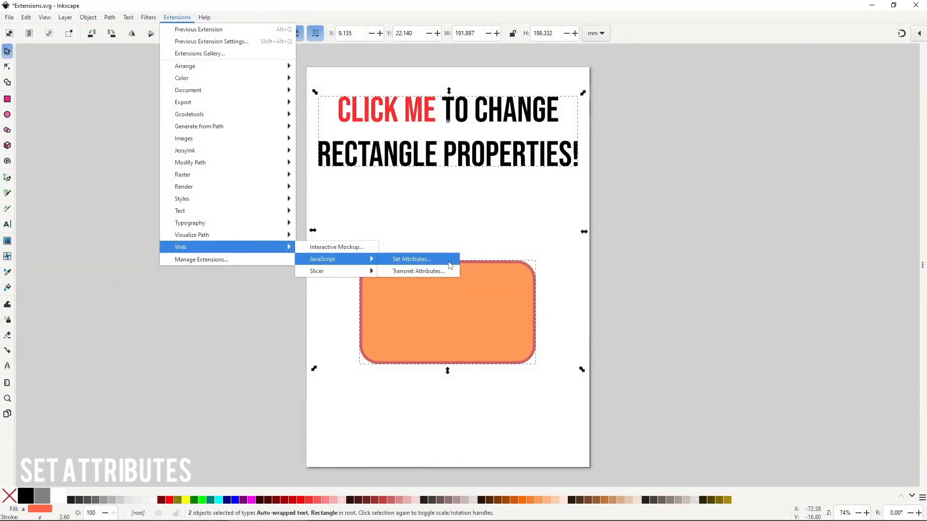
Make the text set the rectangle's fill, stroke and stroke-width to red black 5px on click with Set Attributes, and test it in the browser
{"action": "left_click", "coordinate": [450, 263]}
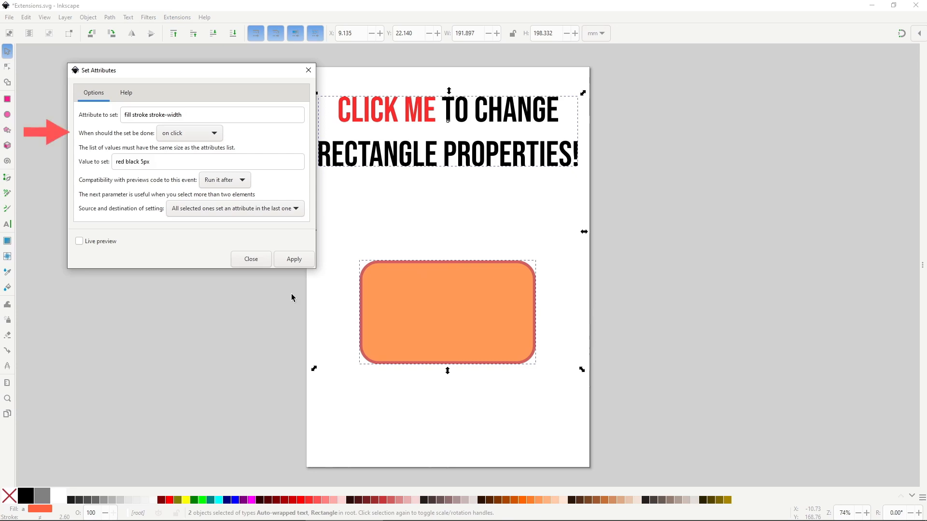
{"action": "left_click", "coordinate": [222, 137]}
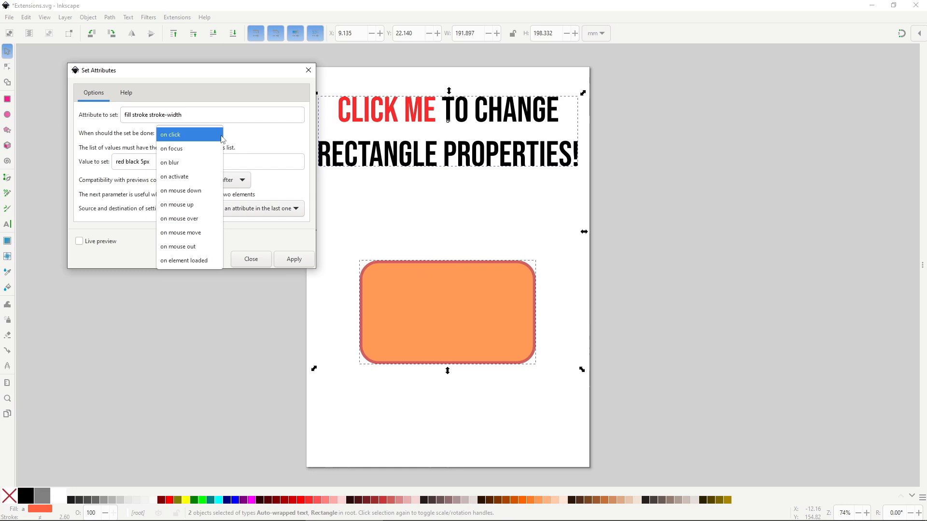
{"action": "left_click", "coordinate": [222, 139]}
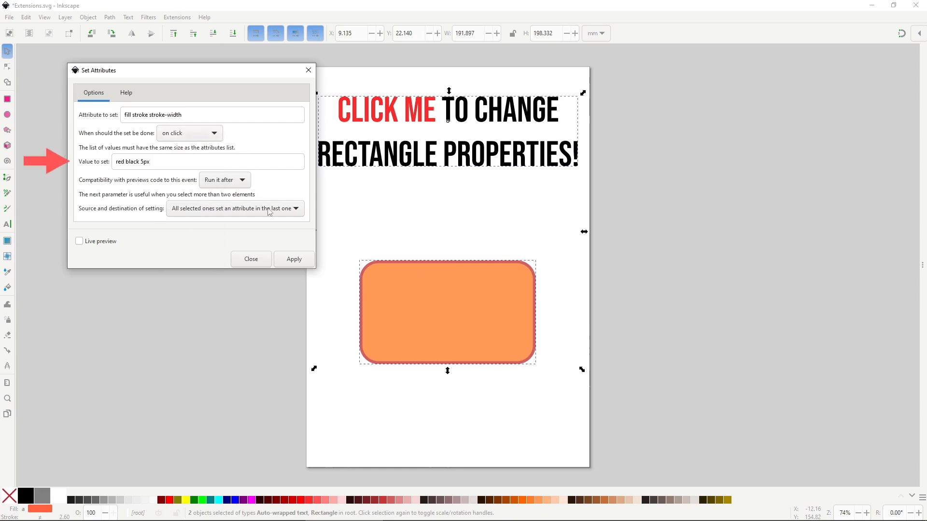
{"action": "left_click", "coordinate": [292, 258]}
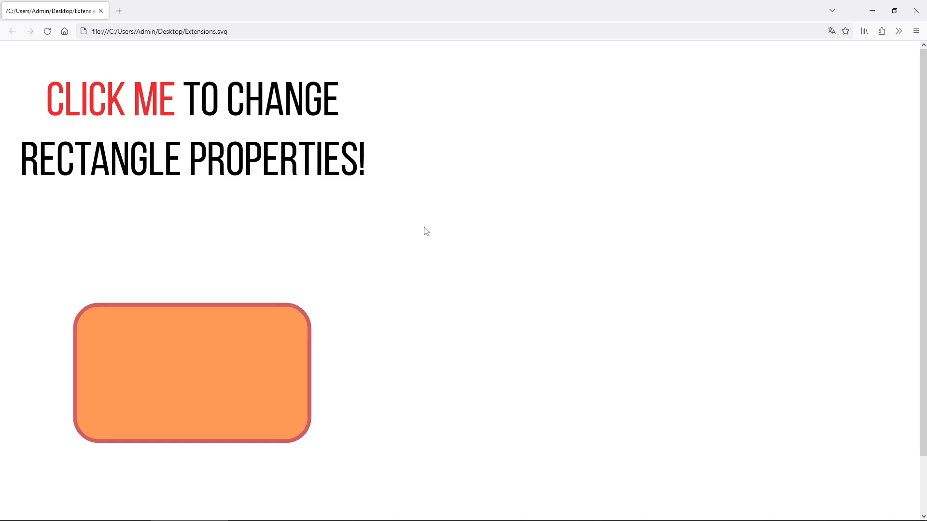
{"action": "left_click", "coordinate": [153, 103]}
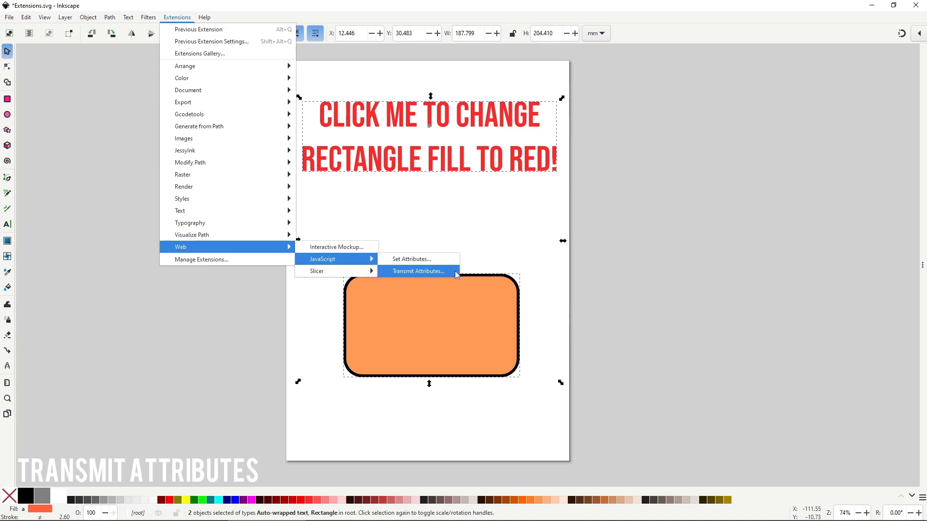
Make the red text transmit its fill to the orange rectangle on click with Transmit Attributes, and test it in the browser
{"action": "left_click", "coordinate": [455, 271]}
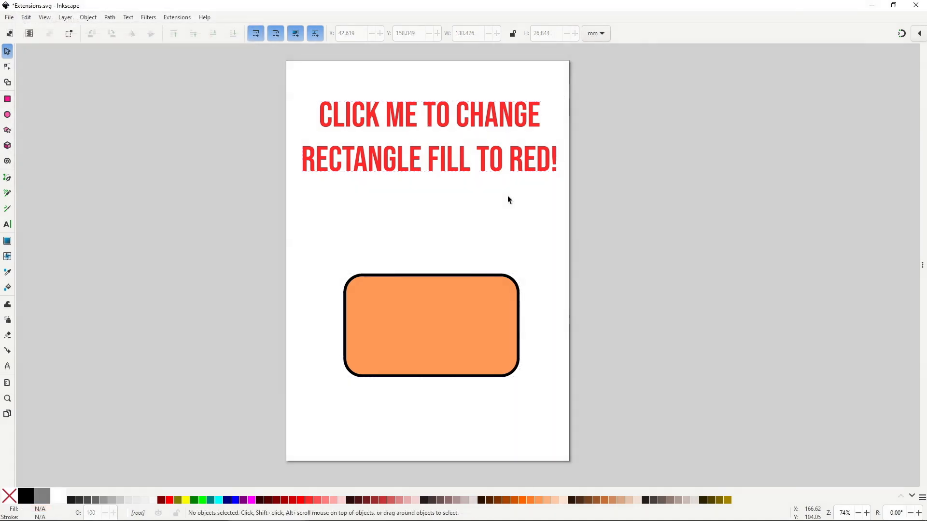
{"action": "left_click", "coordinate": [497, 164]}
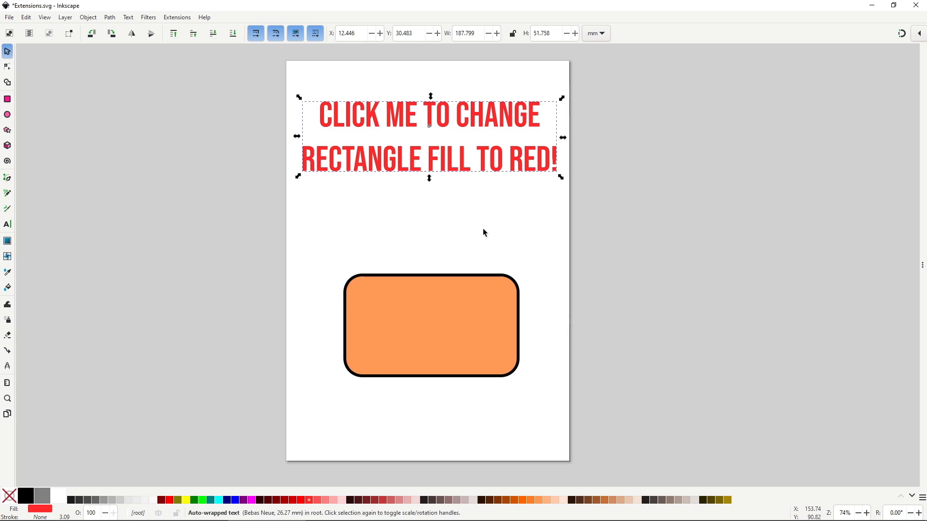
{"action": "left_click", "coordinate": [477, 301], "text": "shift"}
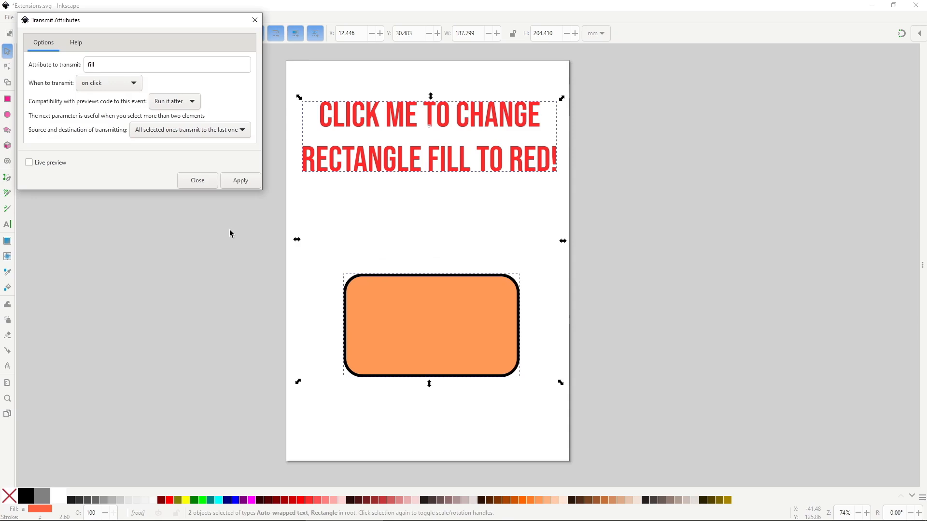
{"action": "left_click", "coordinate": [137, 85]}
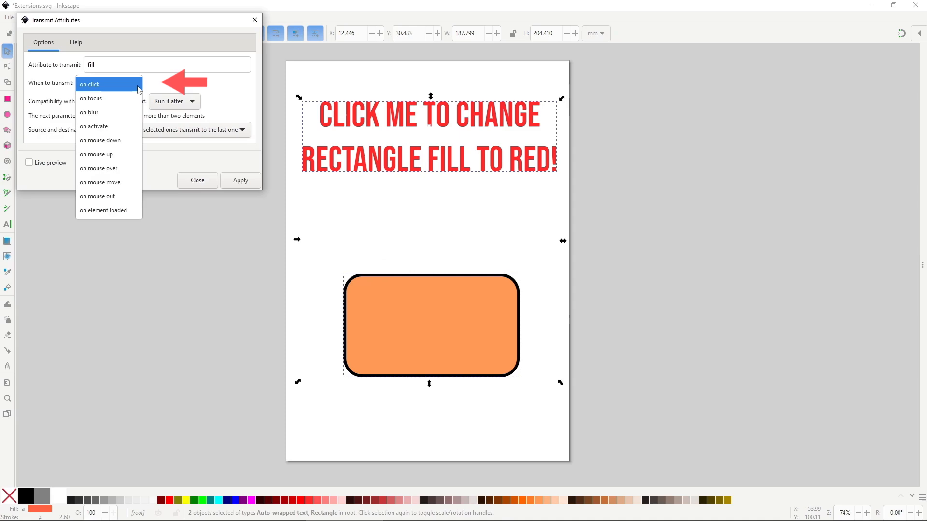
{"action": "left_click", "coordinate": [106, 85]}
{"action": "left_click", "coordinate": [242, 180]}
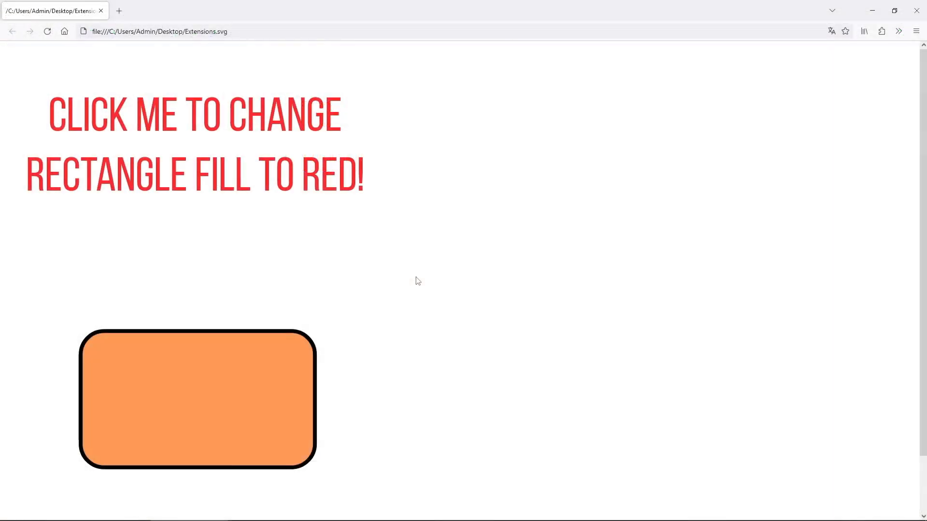
{"action": "left_click", "coordinate": [215, 186]}
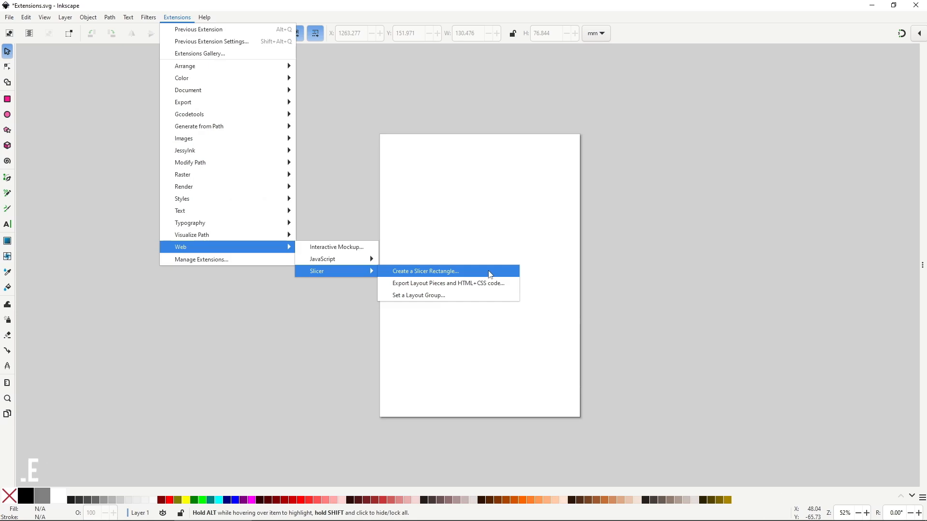
Create a slicer rectangle named slicer in PNG format at 96 DPI, and show the document's layers and objects
{"action": "left_click", "coordinate": [490, 274]}
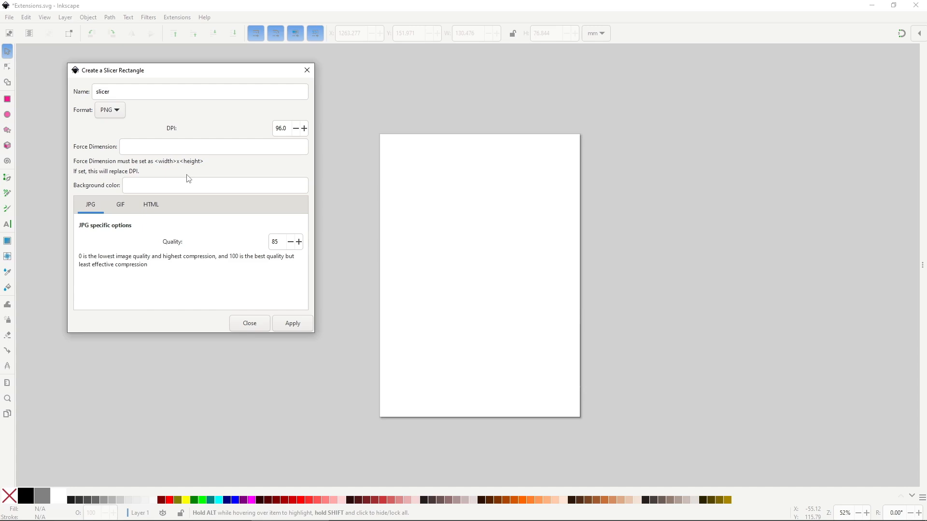
{"action": "left_click", "coordinate": [296, 325]}
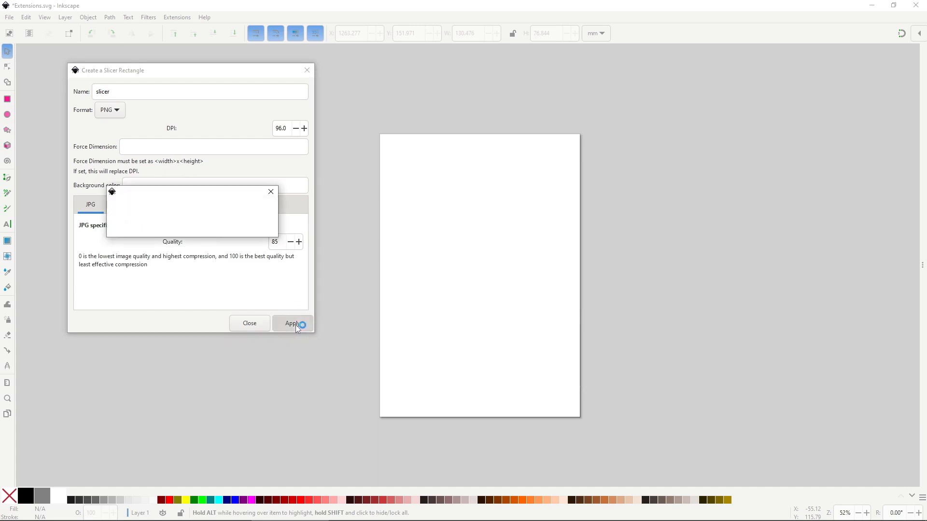
{"action": "left_click", "coordinate": [261, 324]}
{"action": "left_click", "coordinate": [389, 141]}
{"action": "left_click", "coordinate": [88, 18]}
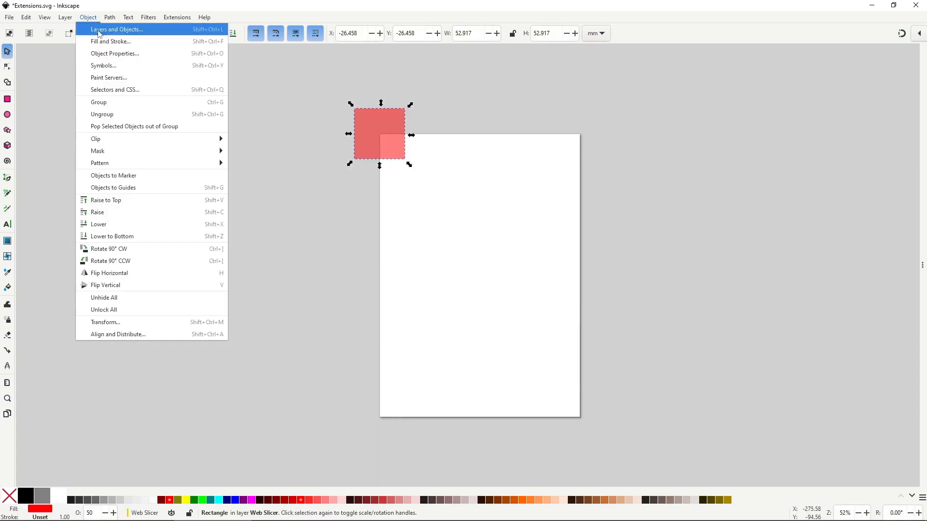
{"action": "left_click", "coordinate": [99, 32]}
{"action": "left_click_drag", "start_coordinate": [805, 265], "coordinate": [740, 265]}
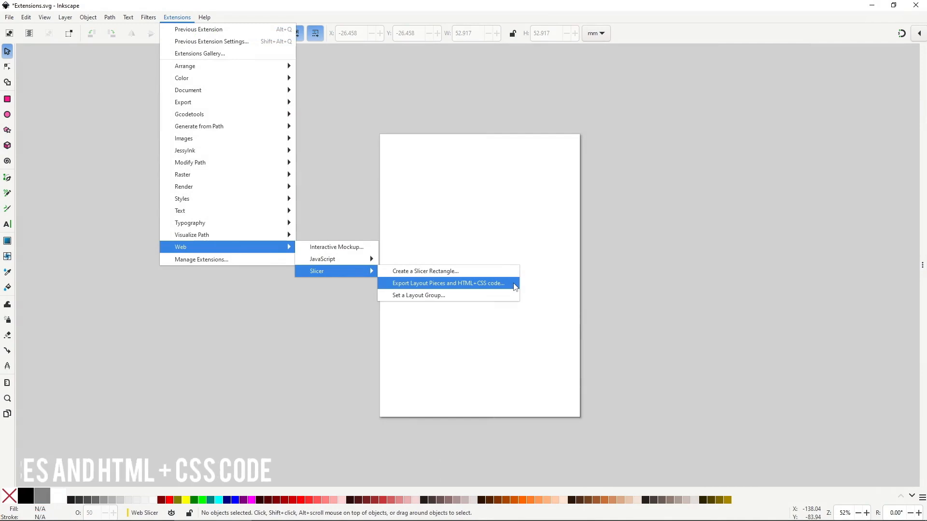
Read the help for Export Layout Pieces and HTML+CSS code, and export to C:\ with directory creation and HTML and CSS enabled
{"action": "left_click", "coordinate": [515, 287]}
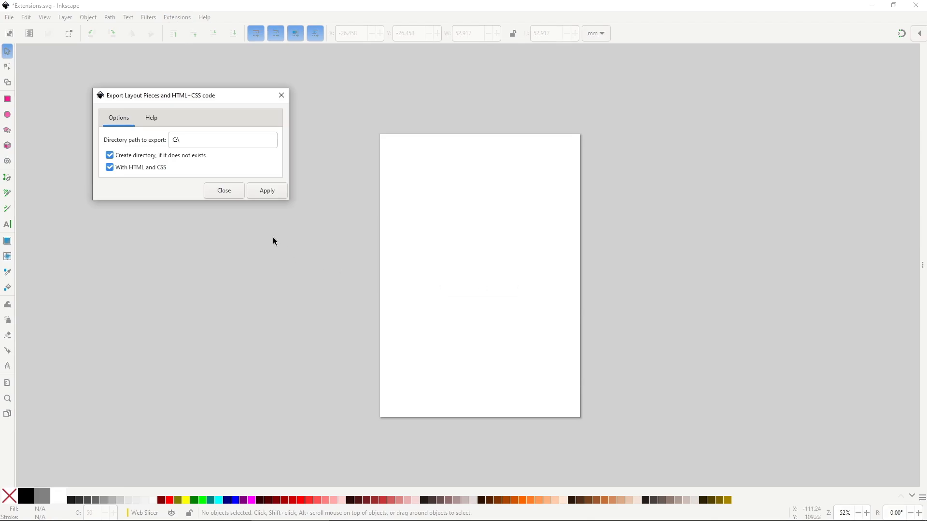
{"action": "left_click", "coordinate": [153, 119]}
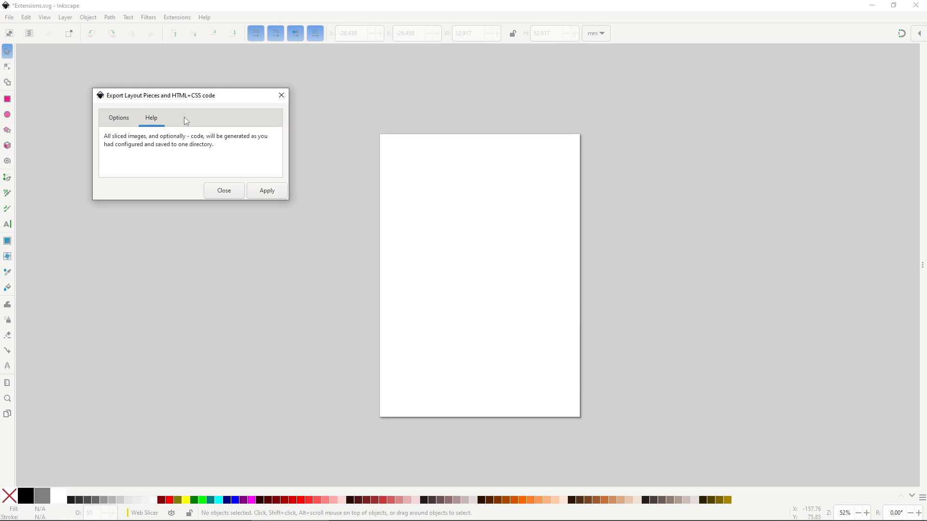
{"action": "left_click", "coordinate": [121, 118]}
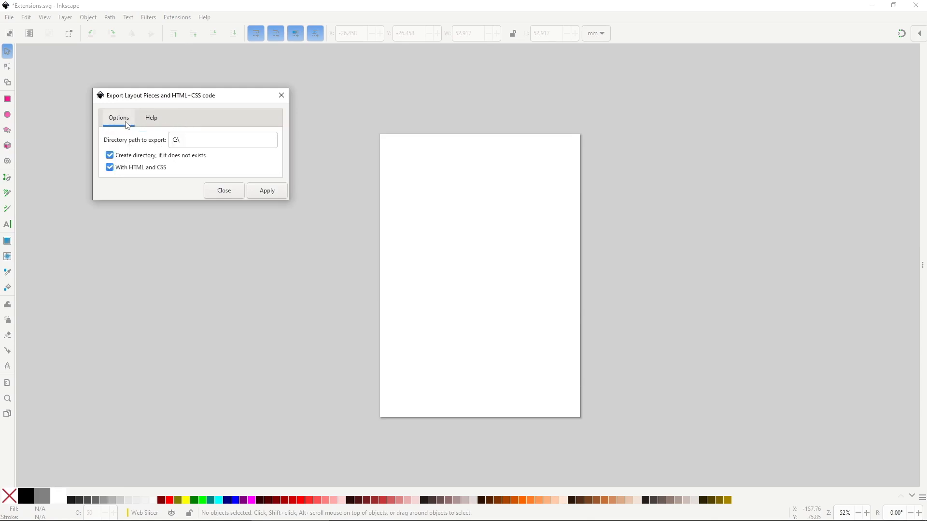
{"action": "left_click", "coordinate": [268, 192]}
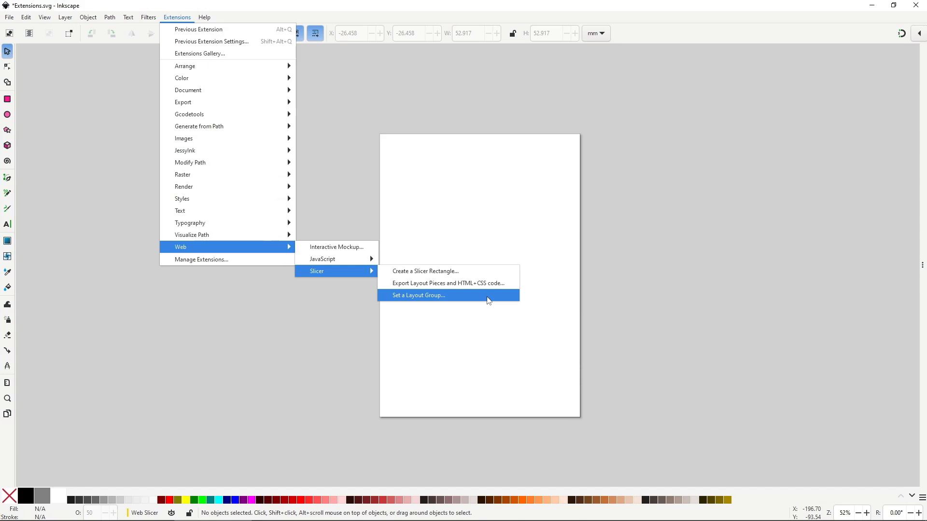
Read the Set a Layout Group help, and try to set a layout group with Pixel (fixed) width and height units
{"action": "left_click", "coordinate": [489, 300]}
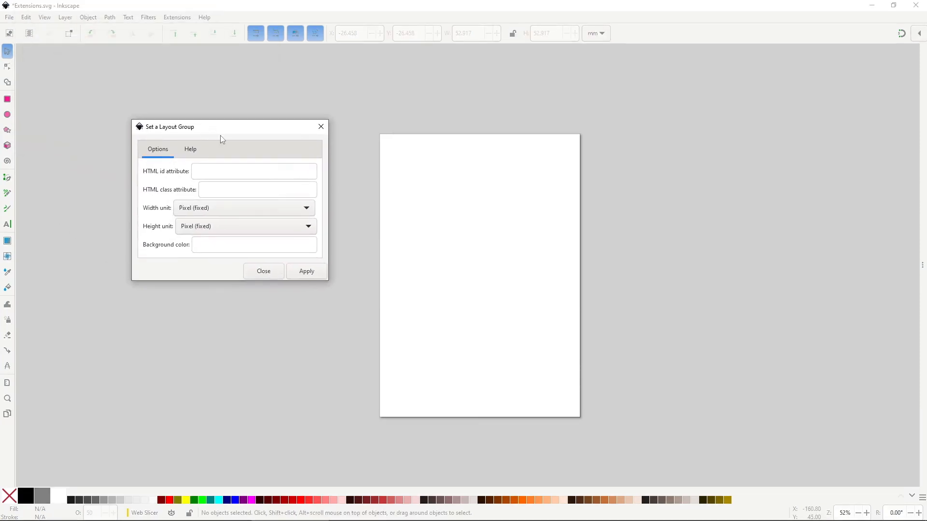
{"action": "left_click", "coordinate": [190, 149]}
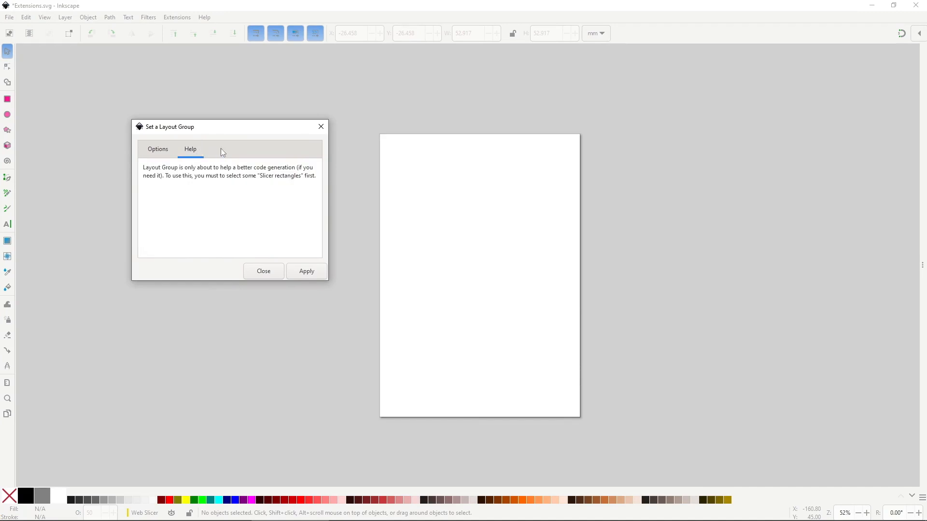
{"action": "left_click", "coordinate": [158, 149]}
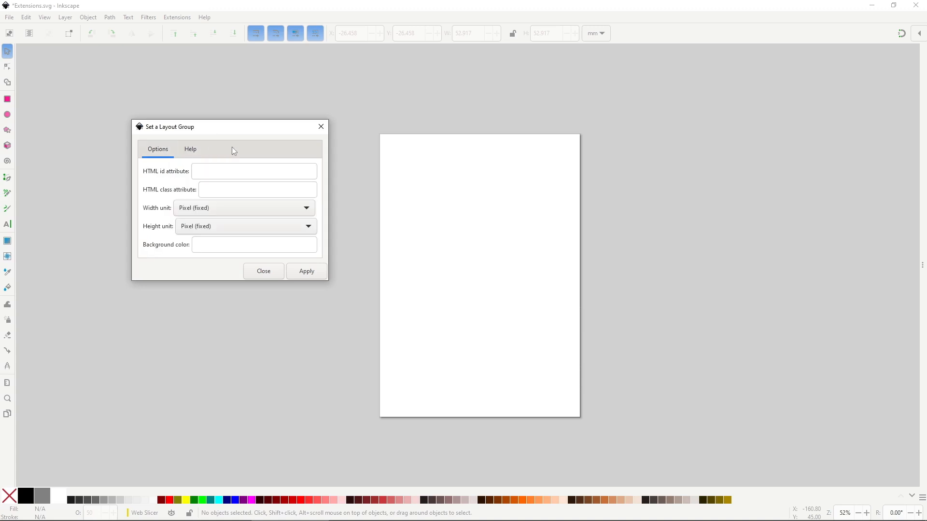
{"action": "left_click", "coordinate": [308, 273]}
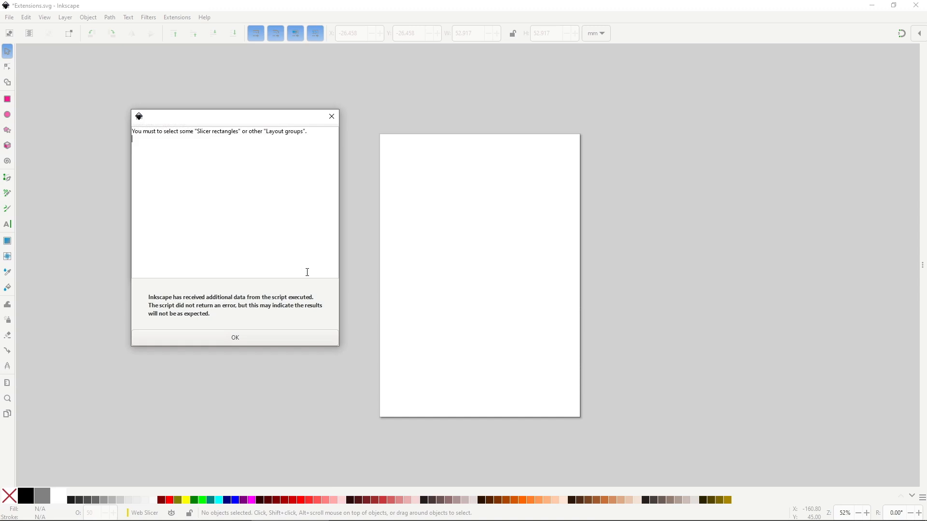
{"action": "left_click", "coordinate": [271, 338]}
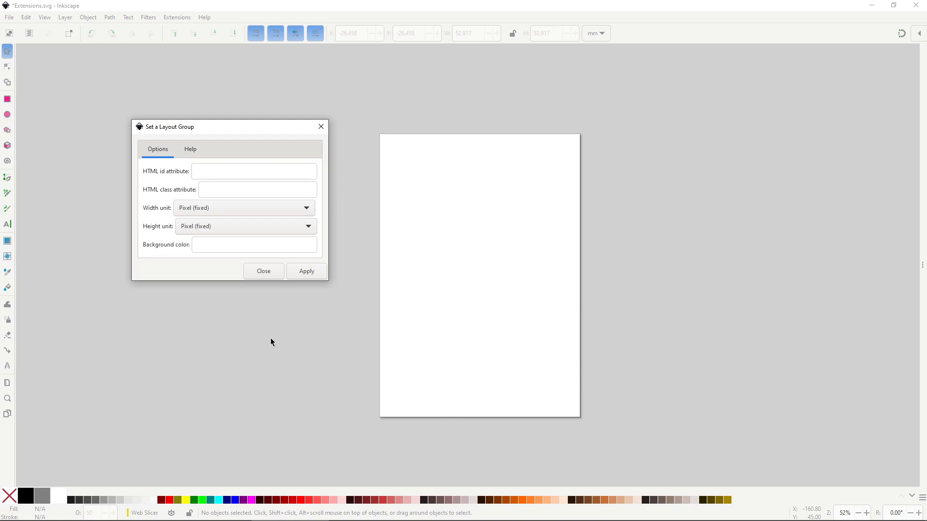